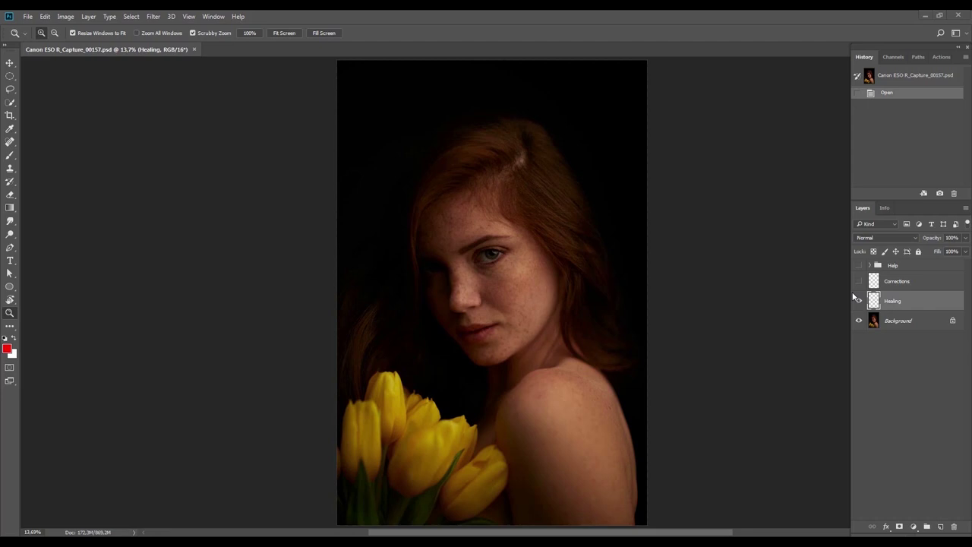
# Show and select the Corrections layer, then paint a short red curved mark on the cheek beside the eye
pyautogui.click(859, 281)
pyautogui.click(885, 285)
pyautogui.press('b')
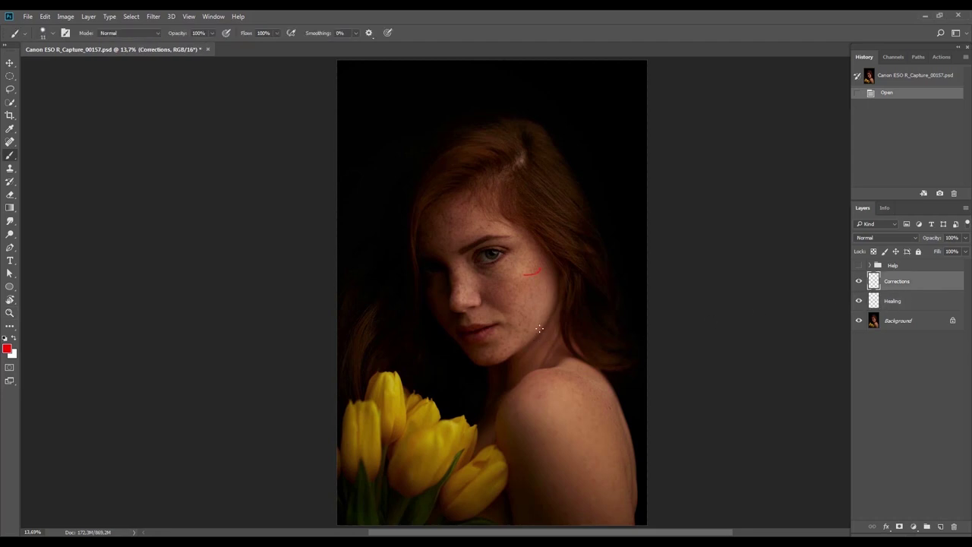
pyautogui.press('z')
pyautogui.moveTo(531, 295)
pyautogui.mouseDown()
pyautogui.moveTo(577, 319)
pyautogui.moveTo(570, 373)
pyautogui.mouseUp()
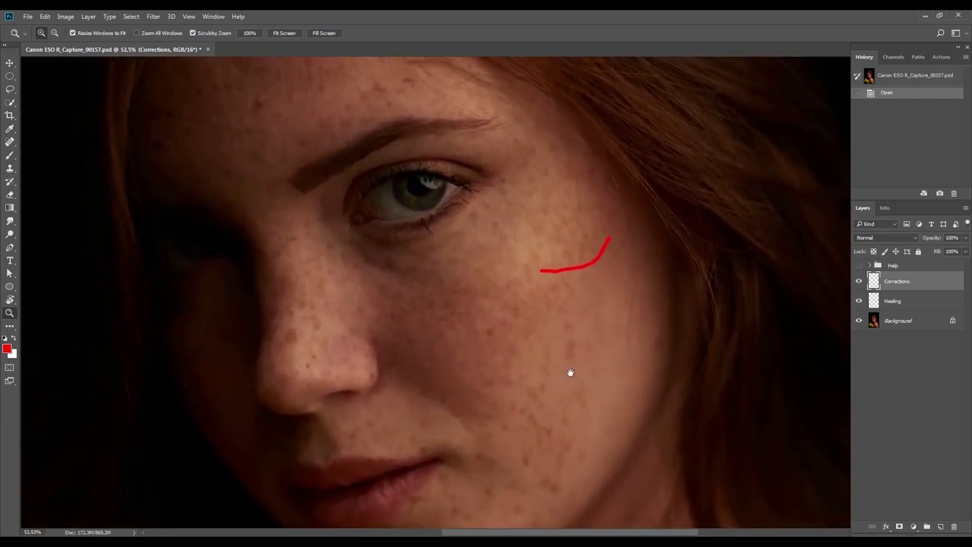
# Mark the stray hair running down the outer edge of the cheek with short red brush strokes
pyautogui.press('b')
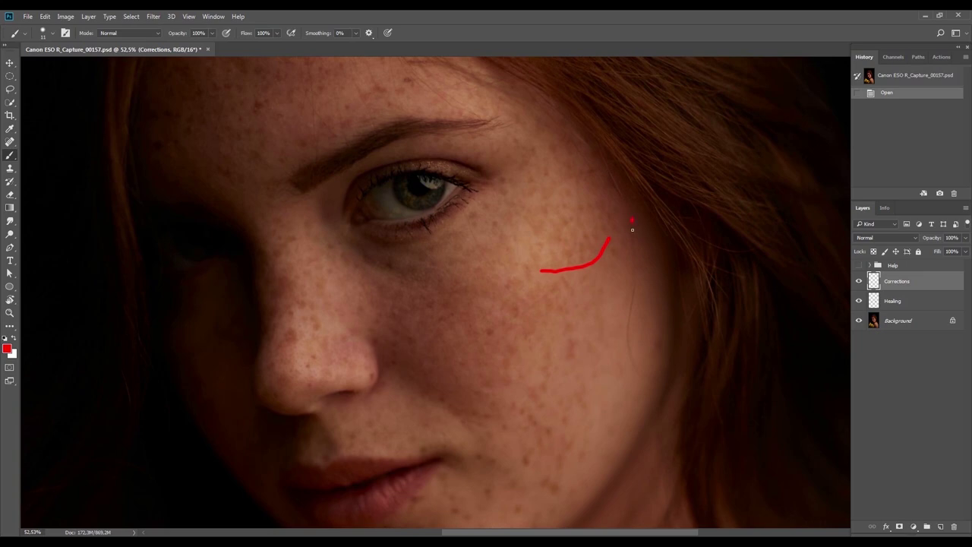
pyautogui.moveTo(633, 247); pyautogui.dragTo(634, 256)
pyautogui.click(633, 290)
pyautogui.moveTo(632, 309)
pyautogui.mouseDown()
pyautogui.moveTo(630, 346)
pyautogui.moveTo(642, 369)
pyautogui.mouseUp()
pyautogui.moveTo(469, 397)
pyautogui.mouseDown()
pyautogui.moveTo(594, 206)
pyautogui.moveTo(591, 166)
pyautogui.mouseUp()
# Outline the bright scalp patch at the hair parting in red and mark the loose hairs on the forehead
pyautogui.press('z')
pyautogui.moveTo(635, 238); pyautogui.dragTo(505, 395)
pyautogui.moveTo(527, 415); pyautogui.dragTo(490, 341)
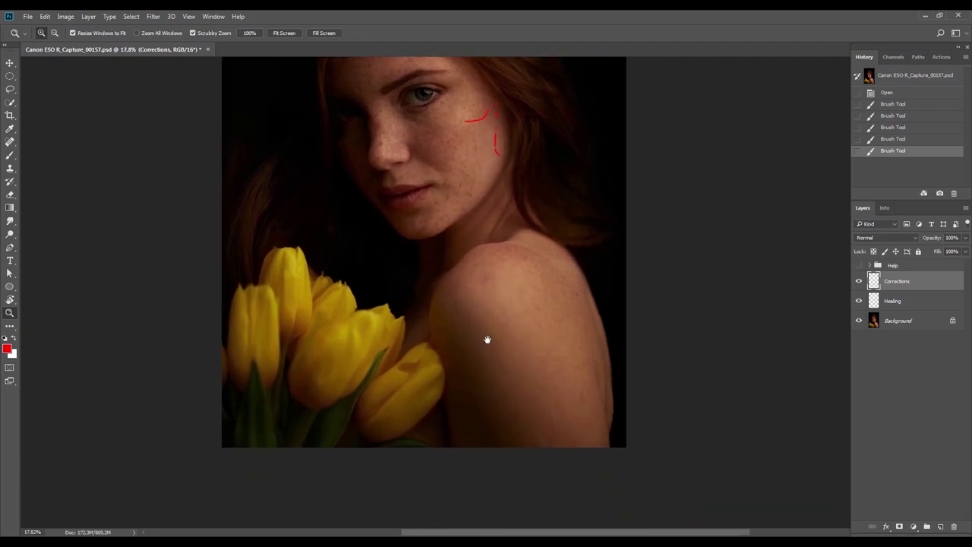
pyautogui.press('b')
pyautogui.moveTo(425, 285); pyautogui.dragTo(433, 414)
pyautogui.press('z')
pyautogui.moveTo(400, 192)
pyautogui.mouseDown()
pyautogui.moveTo(449, 182)
pyautogui.moveTo(492, 193)
pyautogui.mouseUp()
pyautogui.press('b')
pyautogui.moveTo(423, 256); pyautogui.dragTo(496, 327)
pyautogui.moveTo(459, 295); pyautogui.dragTo(350, 479)
pyautogui.moveTo(513, 213)
pyautogui.mouseDown()
pyautogui.moveTo(557, 211)
pyautogui.moveTo(532, 152)
pyautogui.mouseUp()
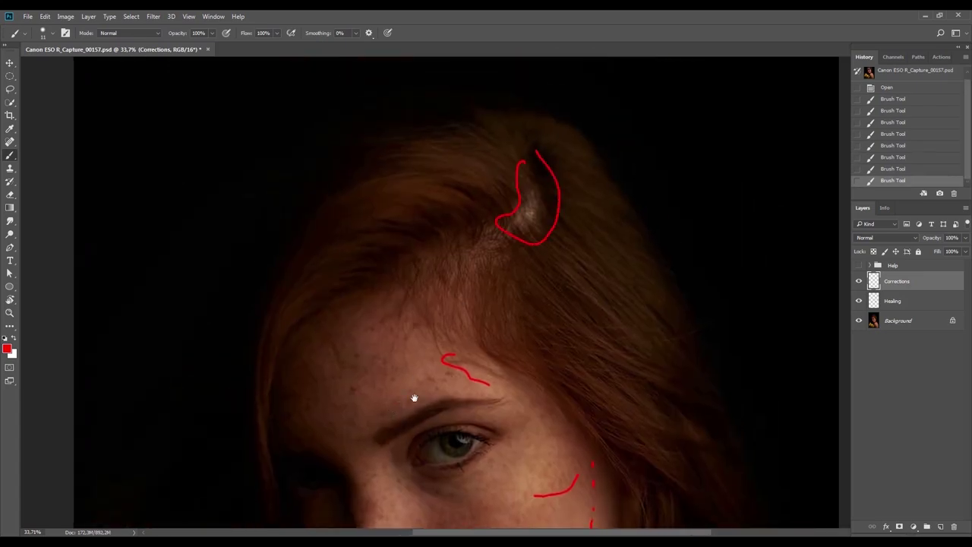
# Paint a short red line under the outer end of the eyebrow
pyautogui.moveTo(428, 390); pyautogui.dragTo(420, 246)
pyautogui.moveTo(405, 363); pyautogui.dragTo(381, 238)
pyautogui.moveTo(411, 347); pyautogui.dragTo(391, 279)
pyautogui.press('z')
pyautogui.moveTo(432, 335); pyautogui.dragTo(353, 410)
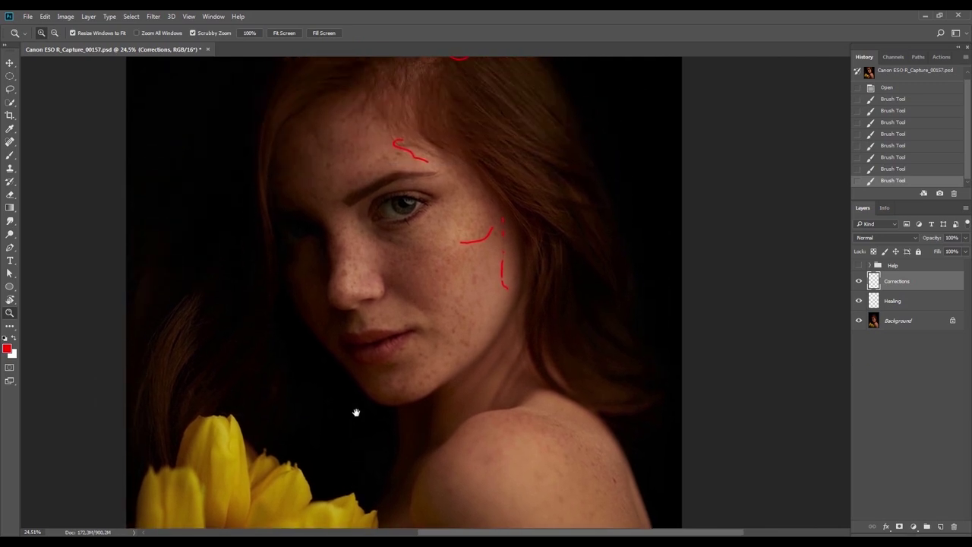
pyautogui.moveTo(373, 353); pyautogui.dragTo(391, 423)
pyautogui.moveTo(420, 272); pyautogui.dragTo(489, 251)
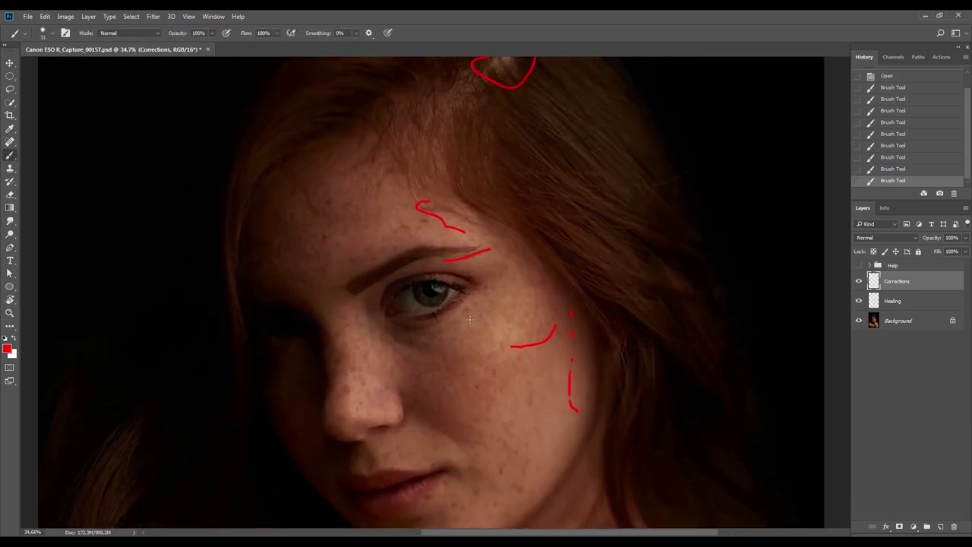
# Paint red curved marks beside the mouth corner and on the chin
pyautogui.moveTo(422, 440); pyautogui.dragTo(387, 289)
pyautogui.moveTo(492, 436); pyautogui.dragTo(506, 256)
pyautogui.moveTo(500, 365); pyautogui.dragTo(493, 532)
pyautogui.moveTo(418, 314); pyautogui.dragTo(473, 355)
pyautogui.moveTo(419, 419)
pyautogui.mouseDown()
pyautogui.moveTo(390, 454)
pyautogui.moveTo(425, 385)
pyautogui.moveTo(431, 415)
pyautogui.mouseUp()
pyautogui.press('b')
pyautogui.press('z')
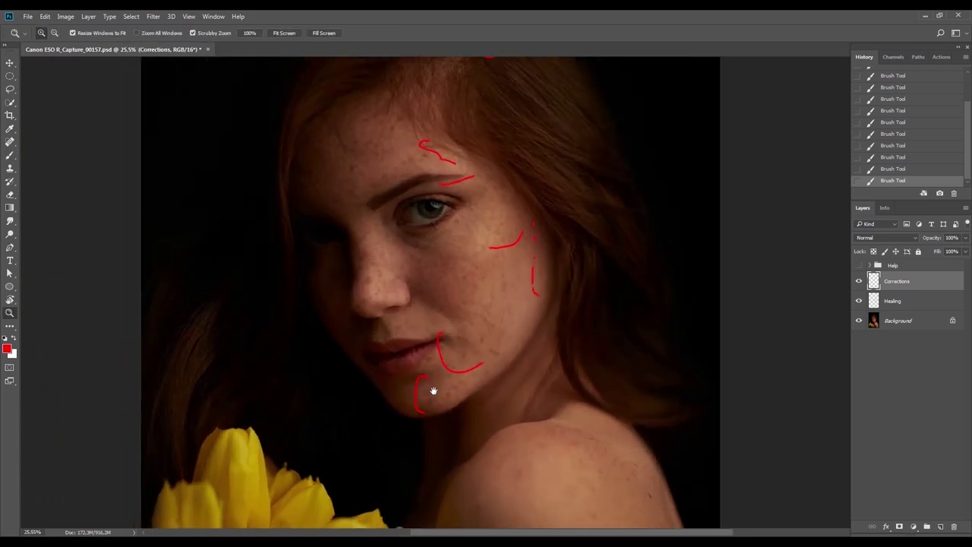
# Reselect the Corrections layer and paint small red marks on the shadowed side of the lips
pyautogui.press('v')
pyautogui.click(401, 356)
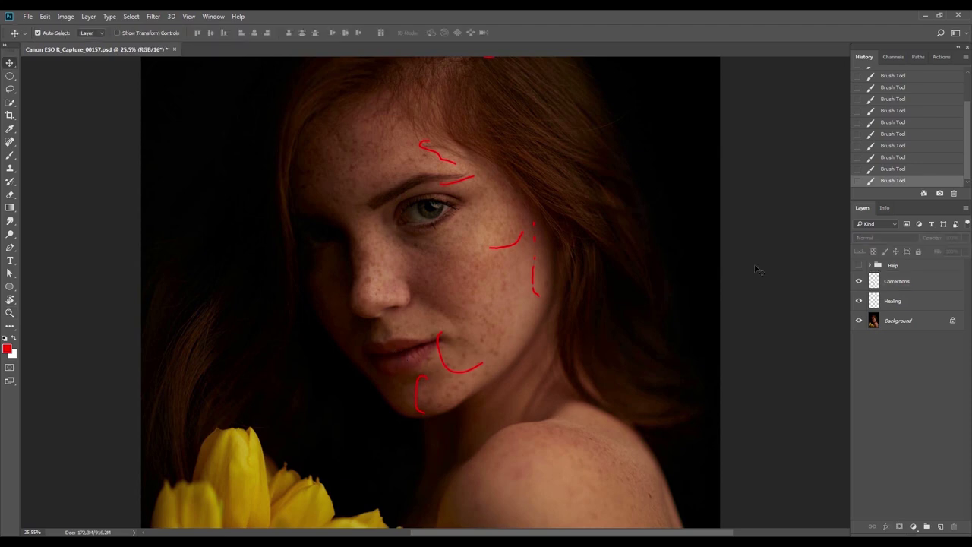
pyautogui.click(892, 282)
pyautogui.press('b')
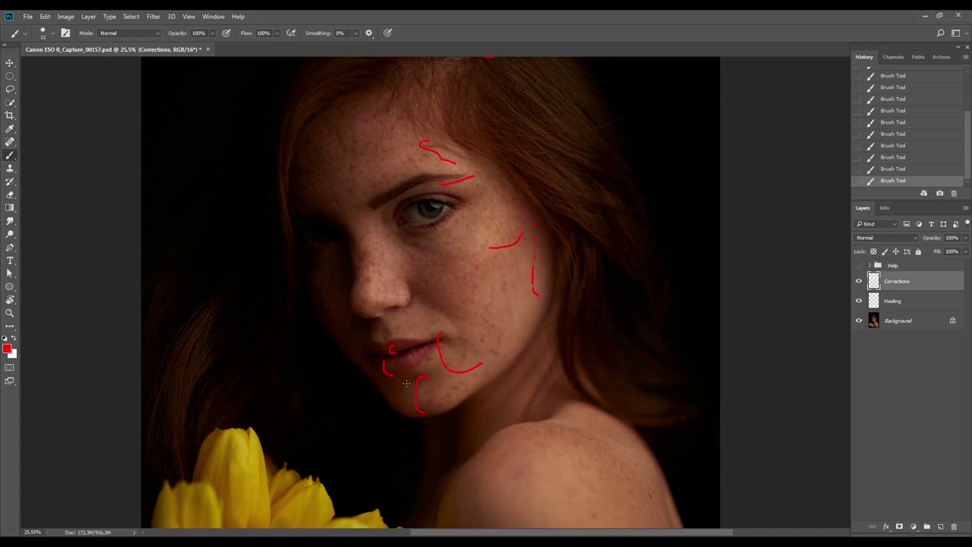
pyautogui.moveTo(387, 318); pyautogui.dragTo(399, 410)
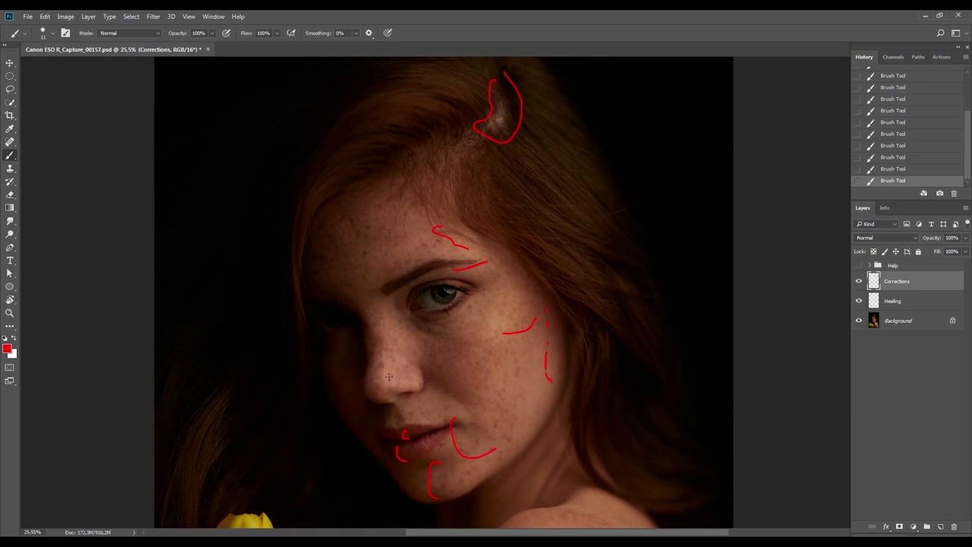
# Outline the loose hair above the tulips in red and circle the blemish on the tulip nearest the arm
pyautogui.moveTo(390, 430); pyautogui.dragTo(413, 343)
pyautogui.moveTo(226, 259)
pyautogui.mouseDown()
pyautogui.moveTo(186, 471)
pyautogui.moveTo(217, 489)
pyautogui.moveTo(255, 421)
pyautogui.moveTo(287, 285)
pyautogui.mouseUp()
pyautogui.press('z')
pyautogui.moveTo(444, 385)
pyautogui.mouseDown()
pyautogui.moveTo(397, 433)
pyautogui.moveTo(387, 410)
pyautogui.mouseUp()
pyautogui.moveTo(487, 436); pyautogui.dragTo(508, 441)
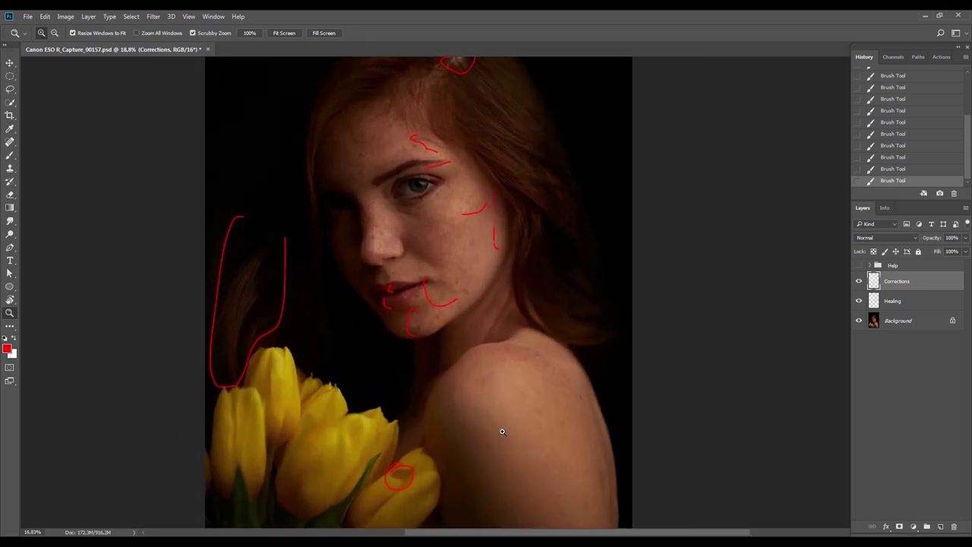
# Trace the shoulder's upper edge, the neck crease and the outer edge of the back with red lines
pyautogui.press('b')
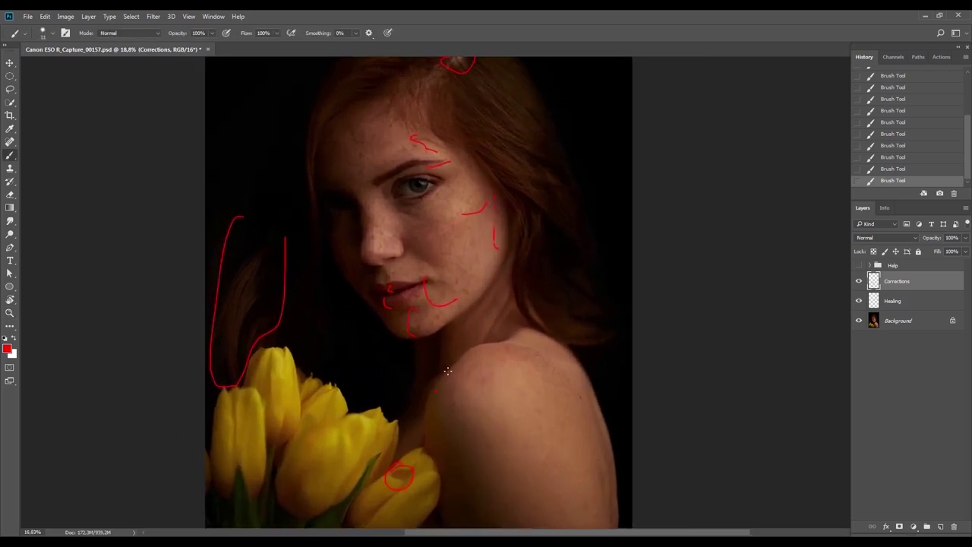
pyautogui.moveTo(536, 483); pyautogui.dragTo(500, 432)
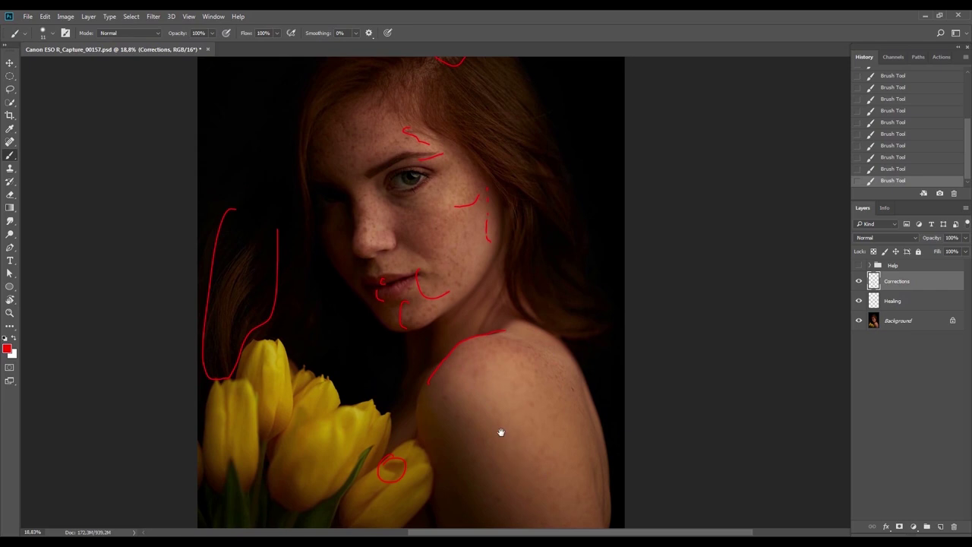
pyautogui.moveTo(545, 476); pyautogui.dragTo(507, 374)
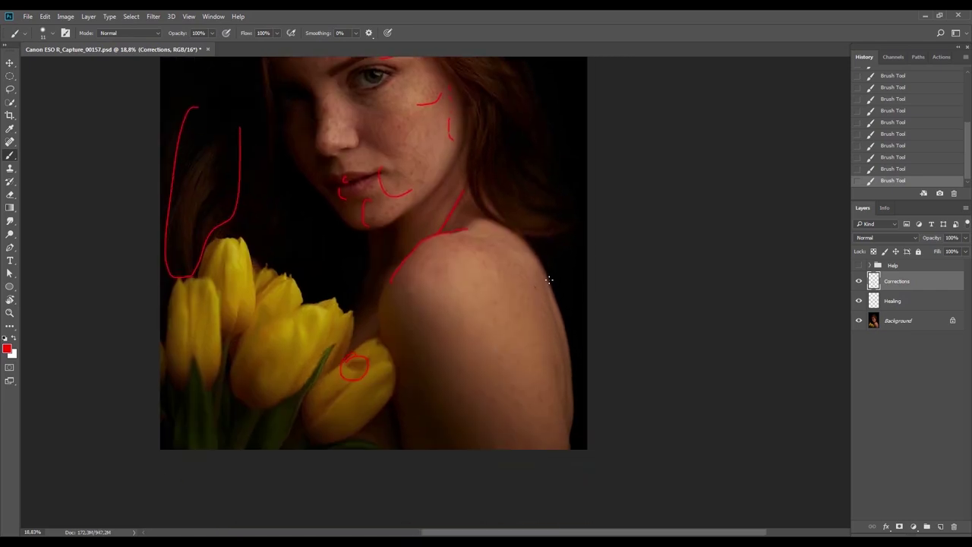
pyautogui.moveTo(572, 329); pyautogui.dragTo(570, 443)
pyautogui.moveTo(473, 331)
pyautogui.mouseDown()
pyautogui.moveTo(512, 482)
pyautogui.moveTo(496, 337)
pyautogui.moveTo(503, 446)
pyautogui.mouseUp()
pyautogui.moveTo(503, 375); pyautogui.dragTo(511, 469)
pyautogui.press('z')
pyautogui.moveTo(562, 269)
pyautogui.mouseDown()
pyautogui.moveTo(597, 272)
pyautogui.moveTo(537, 318)
pyautogui.mouseUp()
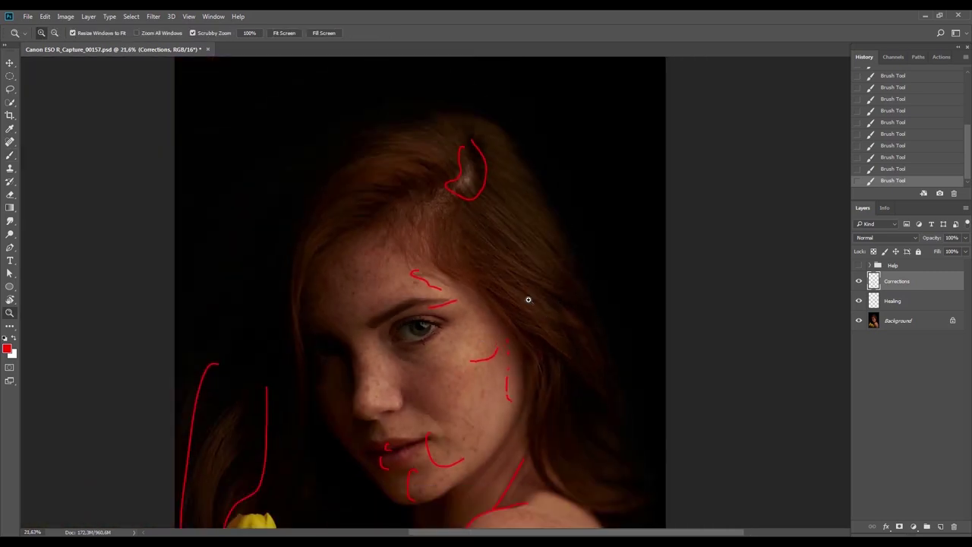
# Paint a short red line at the outer edge of the hair, against the dark background
pyautogui.press('b')
pyautogui.moveTo(555, 263); pyautogui.dragTo(596, 243)
pyautogui.moveTo(454, 341); pyautogui.dragTo(480, 263)
pyautogui.press('z')
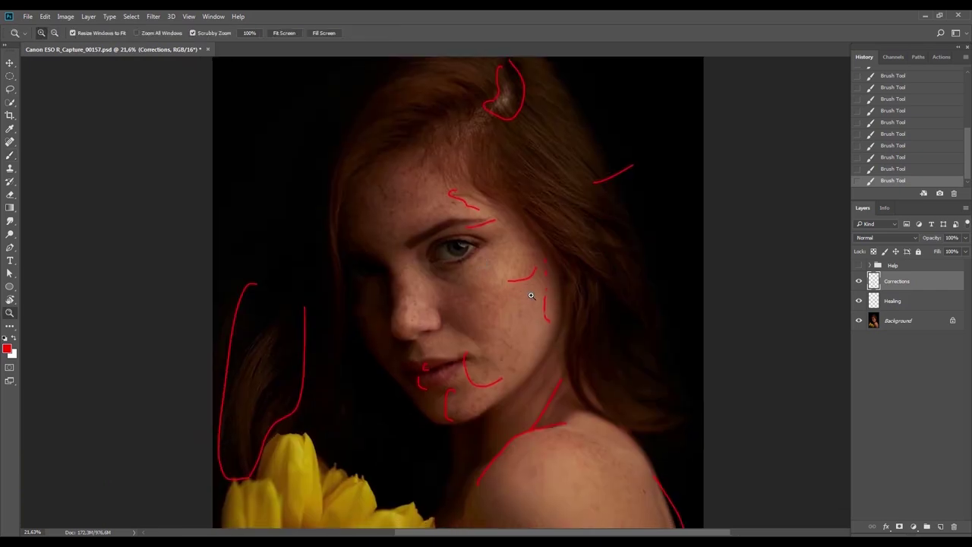
pyautogui.moveTo(532, 293); pyautogui.dragTo(497, 306)
# Add short red marks under the eye and on the forehead near the hairline
pyautogui.press('b')
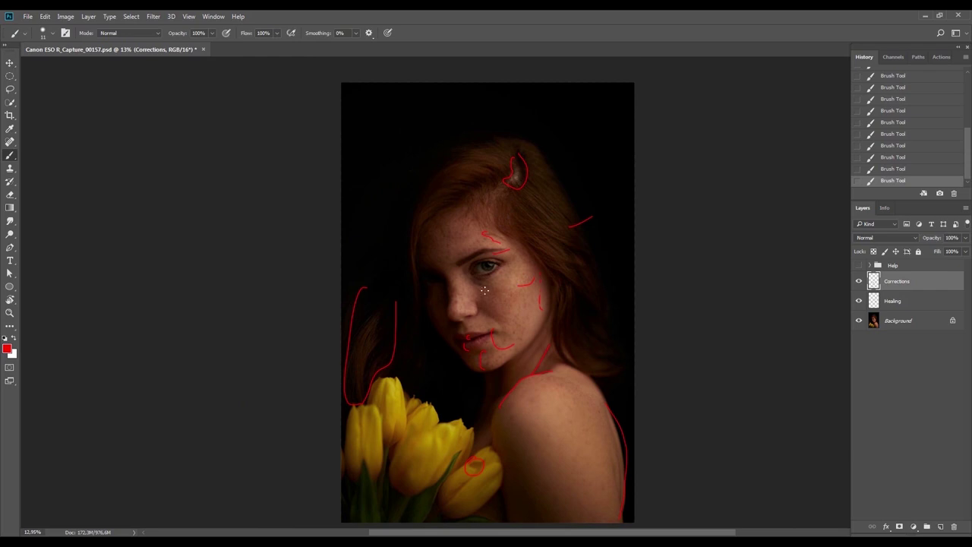
pyautogui.press('z')
pyautogui.moveTo(464, 252); pyautogui.dragTo(509, 273)
pyautogui.press('b')
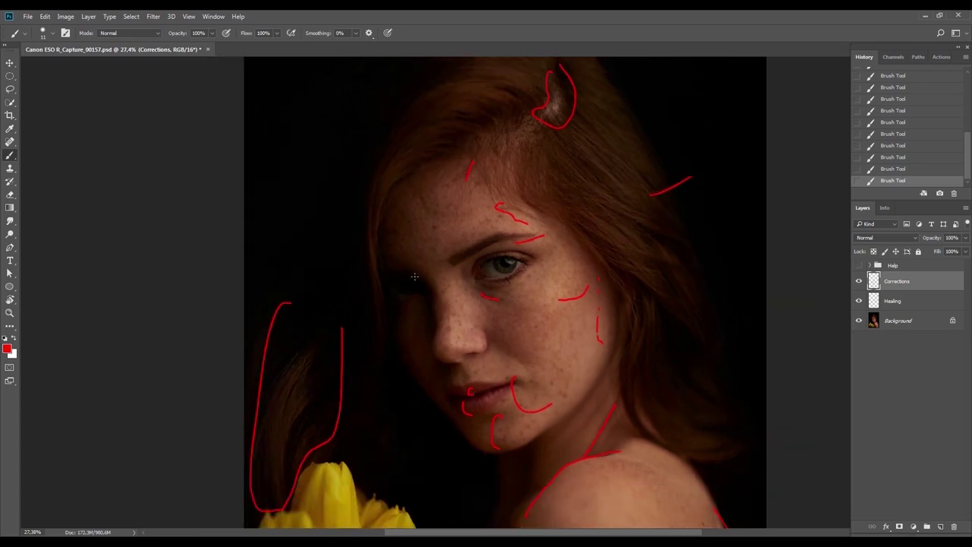
# Hide the Corrections layer and select the Healing layer
pyautogui.hotkey('ctrl', '0')
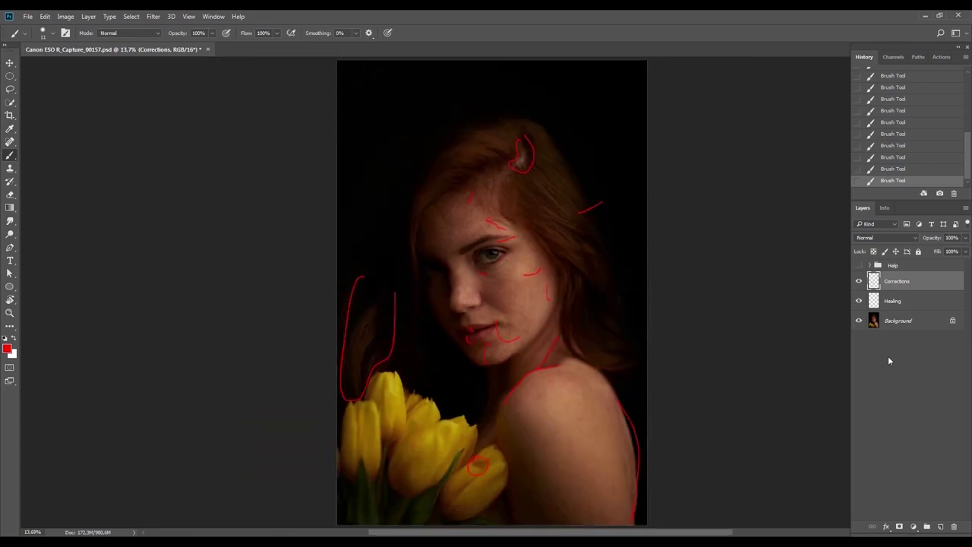
pyautogui.click(859, 281)
pyautogui.click(893, 302)
pyautogui.press('z')
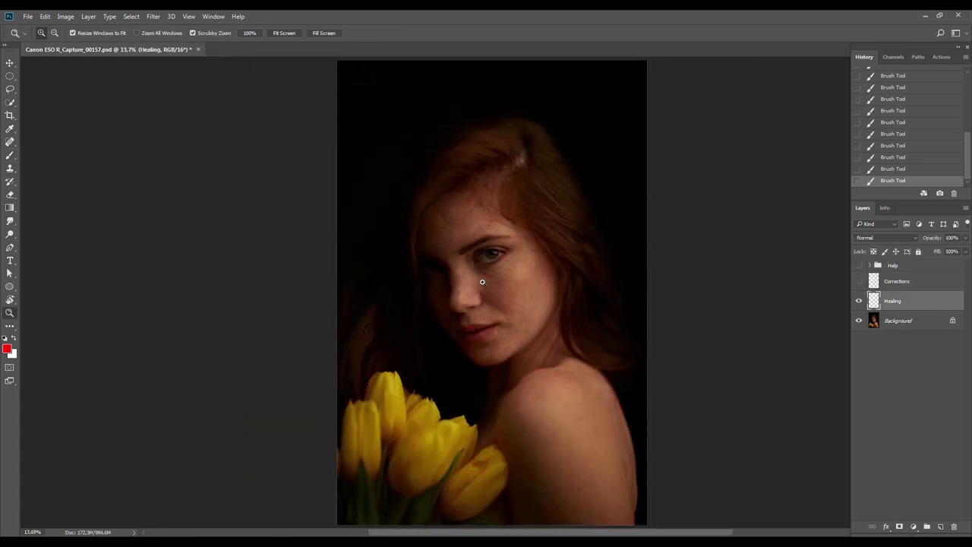
# Remove a blemish on the lower cheek near the jaw with the Spot Healing Brush
pyautogui.moveTo(542, 324); pyautogui.dragTo(588, 331)
pyautogui.moveTo(523, 400)
pyautogui.mouseDown()
pyautogui.moveTo(543, 429)
pyautogui.moveTo(507, 448)
pyautogui.moveTo(559, 440)
pyautogui.mouseUp()
pyautogui.press('j')
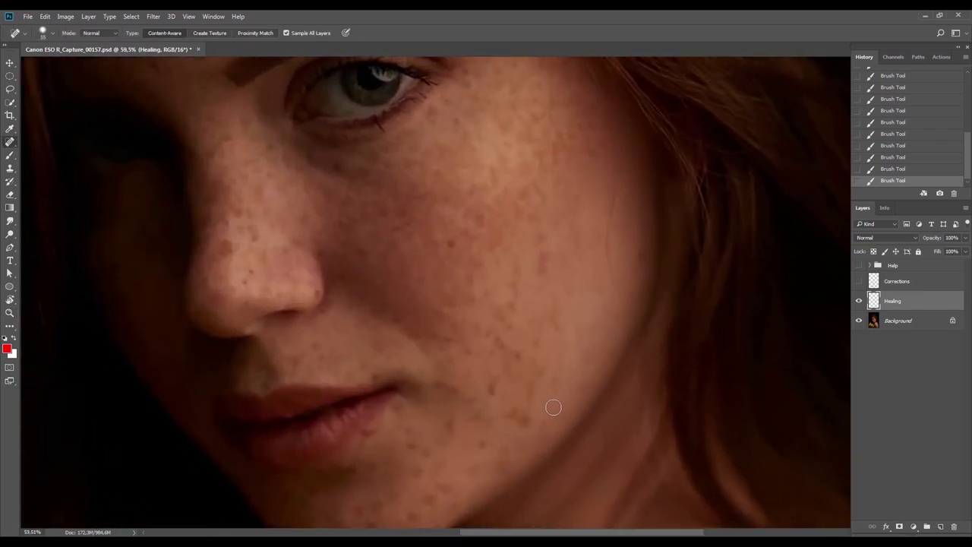
pyautogui.keyDown('alt'); pyautogui.click(554, 408); pyautogui.keyUp('alt')
pyautogui.press('Return')
pyautogui.moveTo(527, 422); pyautogui.dragTo(526, 416)
# Remove the stray hair running down the outer edge of the cheek with the Spot Healing Brush
pyautogui.scroll(4, 532, 418)
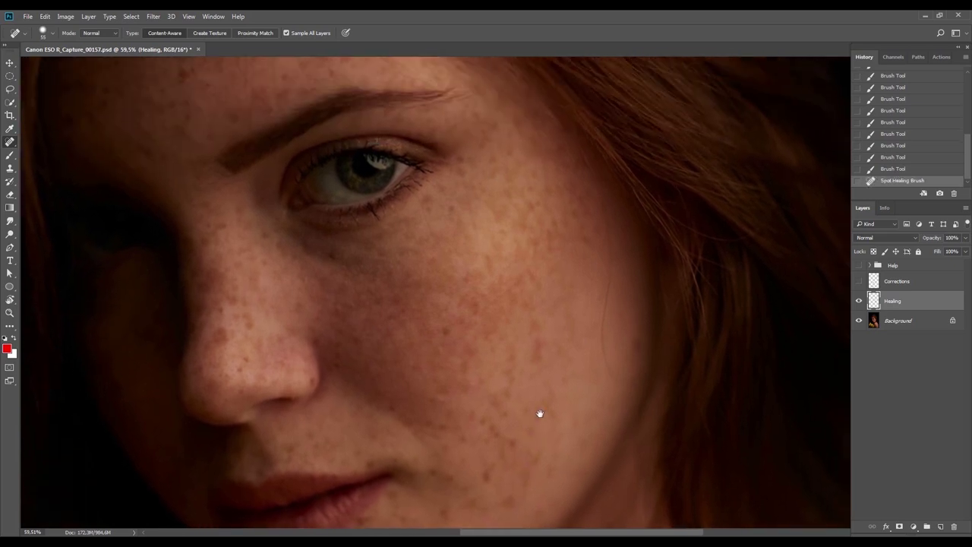
pyautogui.moveTo(601, 237)
pyautogui.mouseDown()
pyautogui.moveTo(611, 293)
pyautogui.moveTo(602, 386)
pyautogui.moveTo(626, 422)
pyautogui.mouseUp()
pyautogui.press('z')
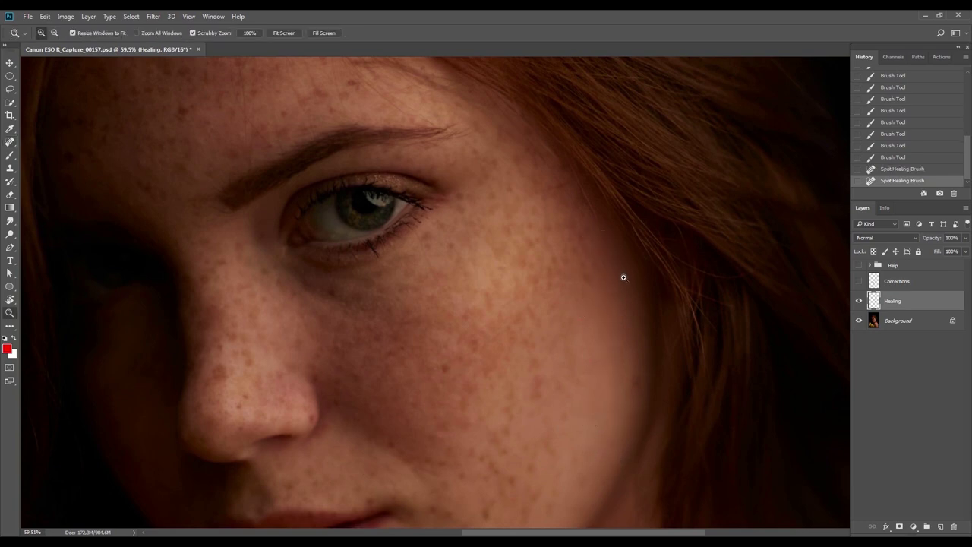
pyautogui.click(619, 276)
# Reduce the Spot Healing Brush size to 25 and remove the fine hair below the outer corner of the eye
pyautogui.moveTo(633, 406); pyautogui.dragTo(522, 374)
pyautogui.moveTo(390, 393); pyautogui.dragTo(460, 428)
pyautogui.moveTo(411, 302); pyautogui.dragTo(429, 321)
pyautogui.press('j')
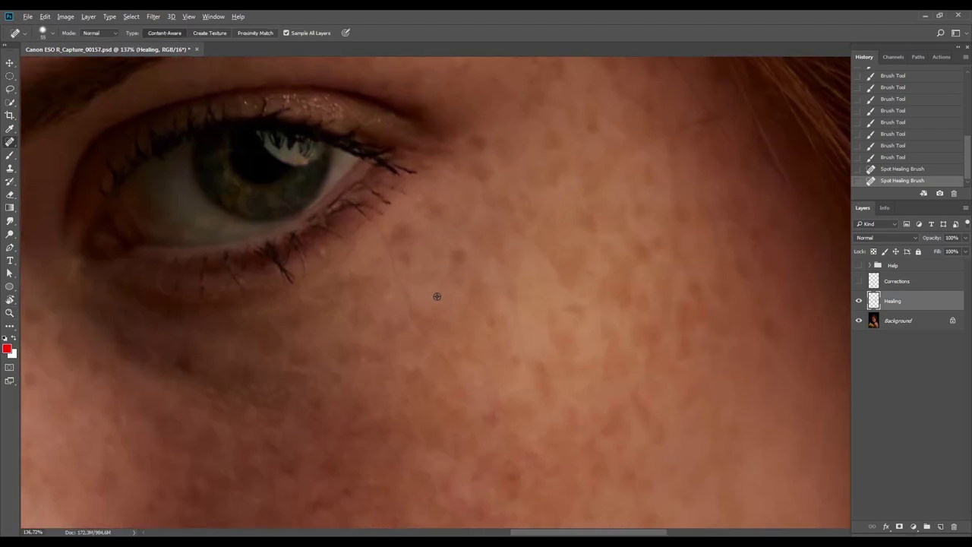
pyautogui.press('[')
pyautogui.press('[')
pyautogui.moveTo(374, 220)
pyautogui.mouseDown()
pyautogui.moveTo(413, 315)
pyautogui.moveTo(495, 434)
pyautogui.mouseUp()
pyautogui.press('z')
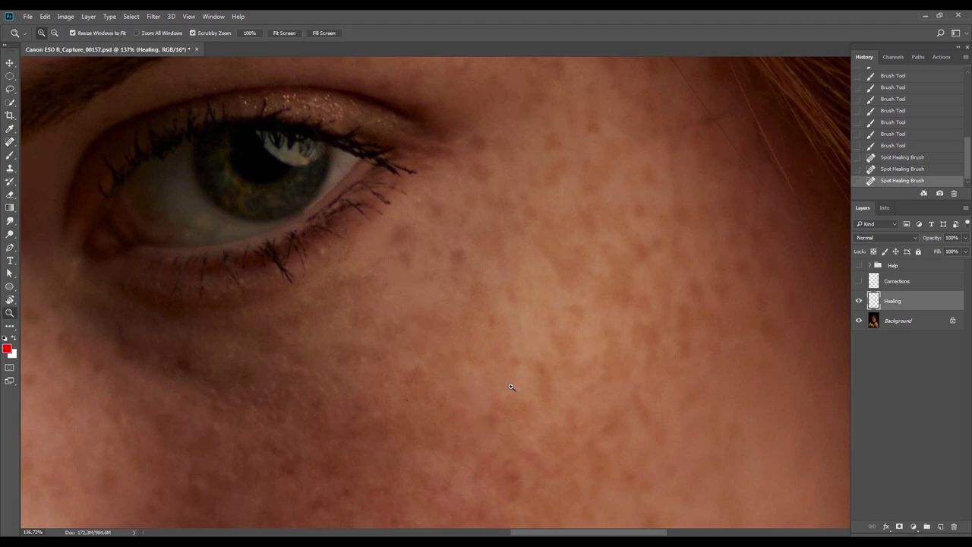
# Heal the remaining small marks on the upper cheek beside the eye
pyautogui.moveTo(514, 389); pyautogui.dragTo(487, 406)
pyautogui.press('j')
pyautogui.moveTo(471, 374); pyautogui.dragTo(492, 406)
pyautogui.moveTo(496, 262); pyautogui.dragTo(515, 339)
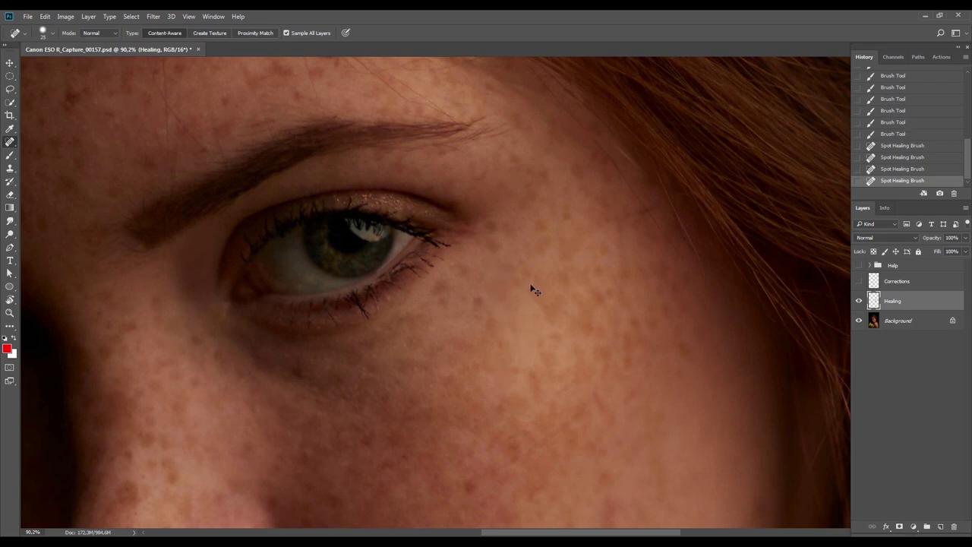
pyautogui.moveTo(502, 269); pyautogui.dragTo(520, 378)
# Heal the dark spot on the forehead above the outer half of the eyebrow
pyautogui.press('z')
pyautogui.hotkey('ctrl', '0')
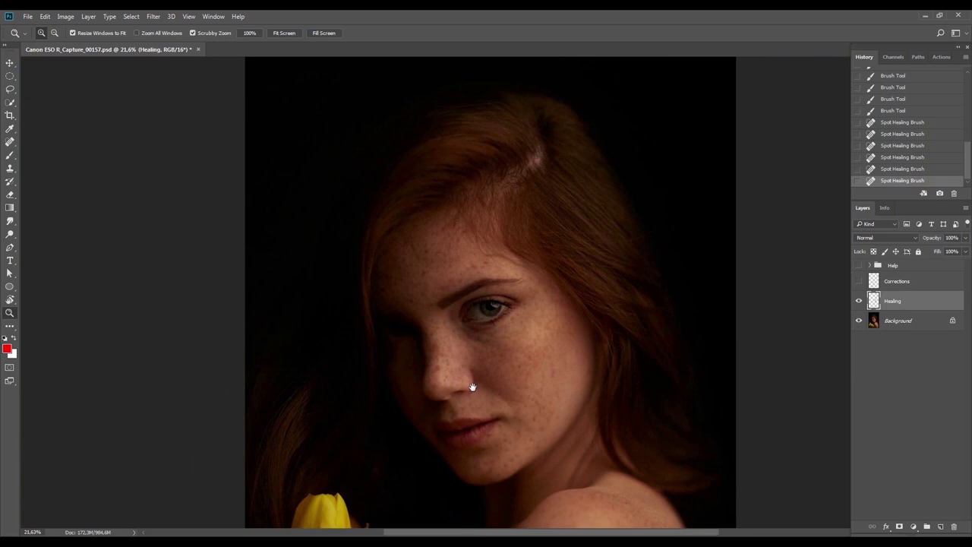
pyautogui.moveTo(512, 254); pyautogui.dragTo(526, 308)
pyautogui.moveTo(498, 355); pyautogui.dragTo(468, 349)
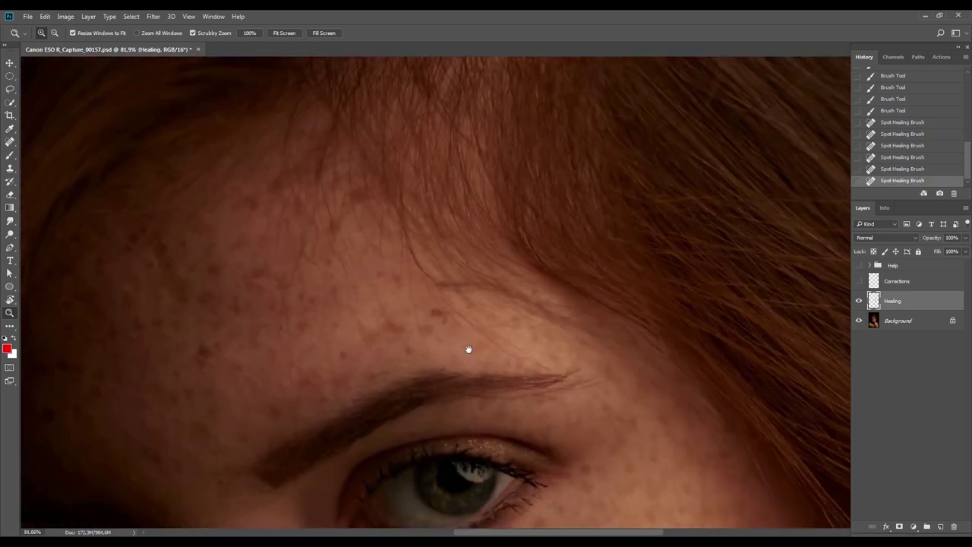
pyautogui.press('j')
pyautogui.click(432, 313)
pyautogui.moveTo(386, 341); pyautogui.dragTo(452, 367)
pyautogui.moveTo(495, 335)
pyautogui.mouseDown()
pyautogui.moveTo(507, 334)
pyautogui.moveTo(495, 340)
pyautogui.mouseUp()
pyautogui.moveTo(406, 406); pyautogui.dragTo(494, 375)
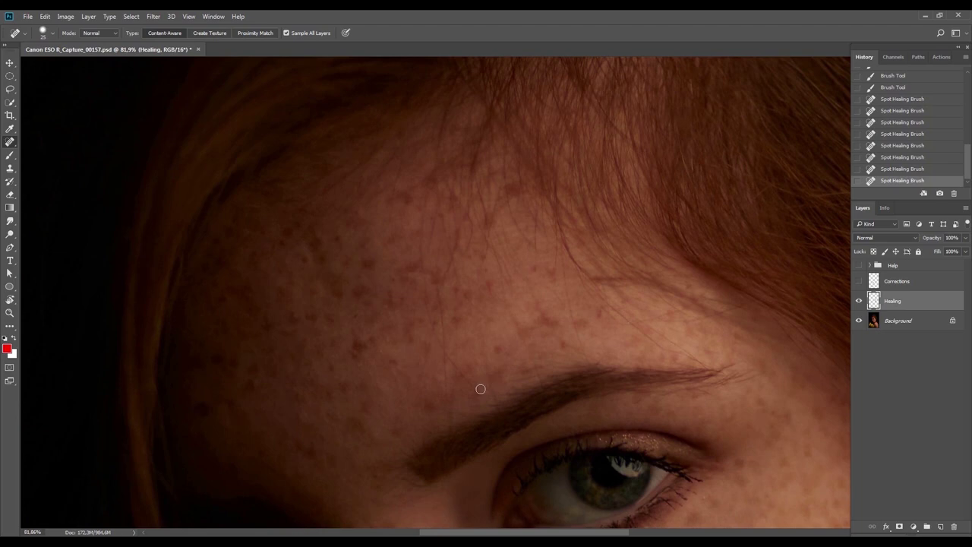
# Remove the fine stray hairs crossing the forehead above the inner end of the eyebrow with the Spot Healing Brush
pyautogui.moveTo(449, 362)
pyautogui.mouseDown()
pyautogui.moveTo(436, 338)
pyautogui.moveTo(436, 367)
pyautogui.mouseUp()
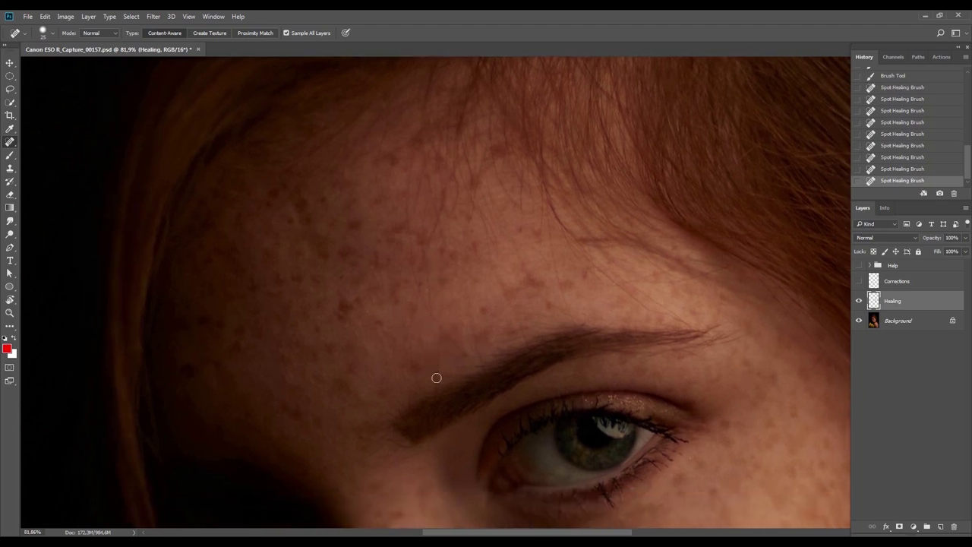
pyautogui.moveTo(420, 252)
pyautogui.mouseDown()
pyautogui.moveTo(434, 319)
pyautogui.moveTo(462, 355)
pyautogui.mouseUp()
pyautogui.moveTo(434, 320); pyautogui.dragTo(461, 353)
pyautogui.moveTo(426, 309); pyautogui.dragTo(444, 333)
pyautogui.moveTo(423, 251); pyautogui.dragTo(428, 326)
pyautogui.scroll(2, 418, 342)
pyautogui.moveTo(426, 288); pyautogui.dragTo(419, 357)
pyautogui.moveTo(422, 311); pyautogui.dragTo(402, 393)
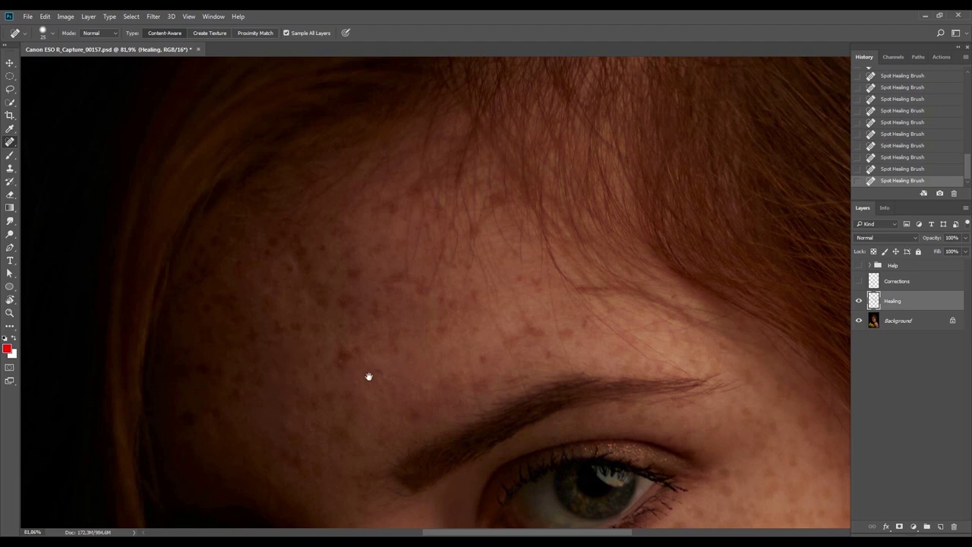
pyautogui.moveTo(360, 371); pyautogui.dragTo(378, 453)
pyautogui.moveTo(430, 415); pyautogui.dragTo(462, 310)
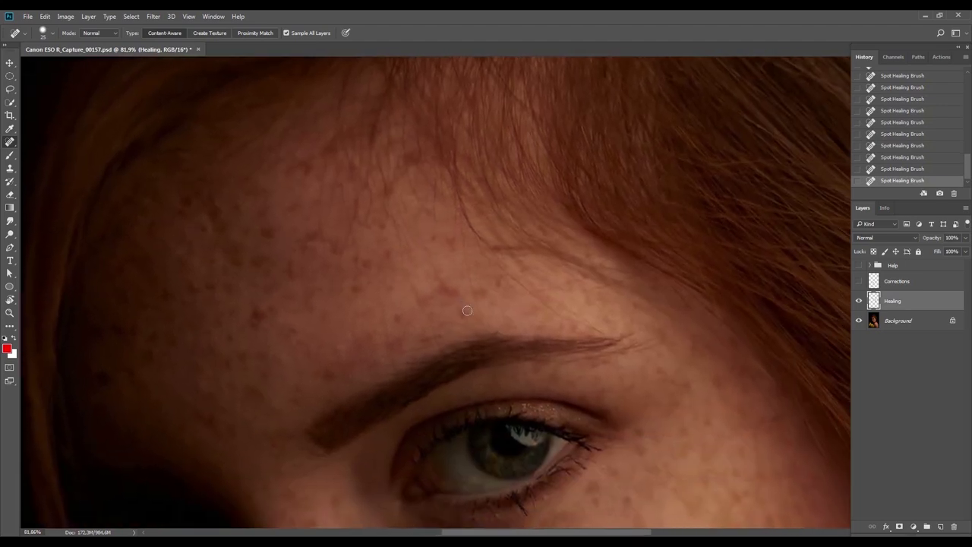
pyautogui.press('v')
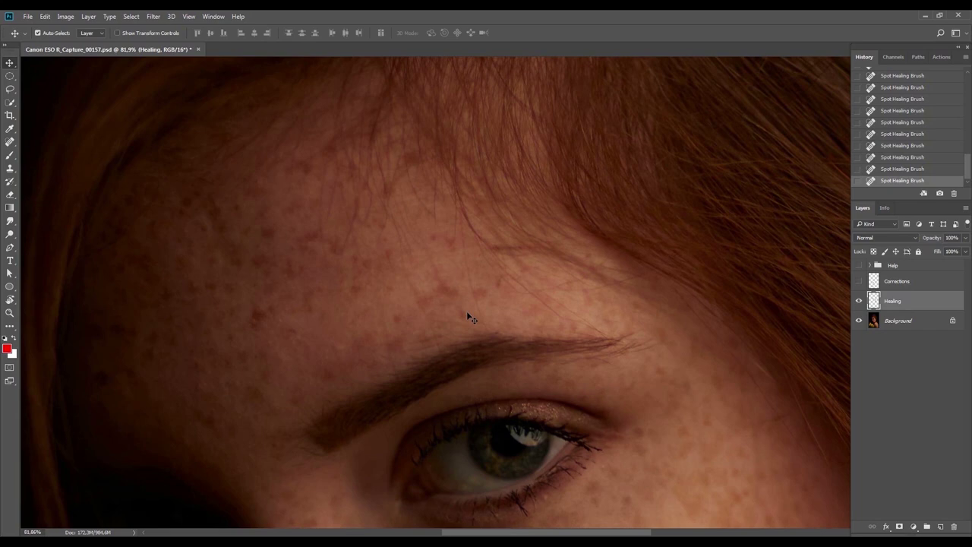
pyautogui.press('j')
pyautogui.moveTo(497, 383); pyautogui.dragTo(440, 334)
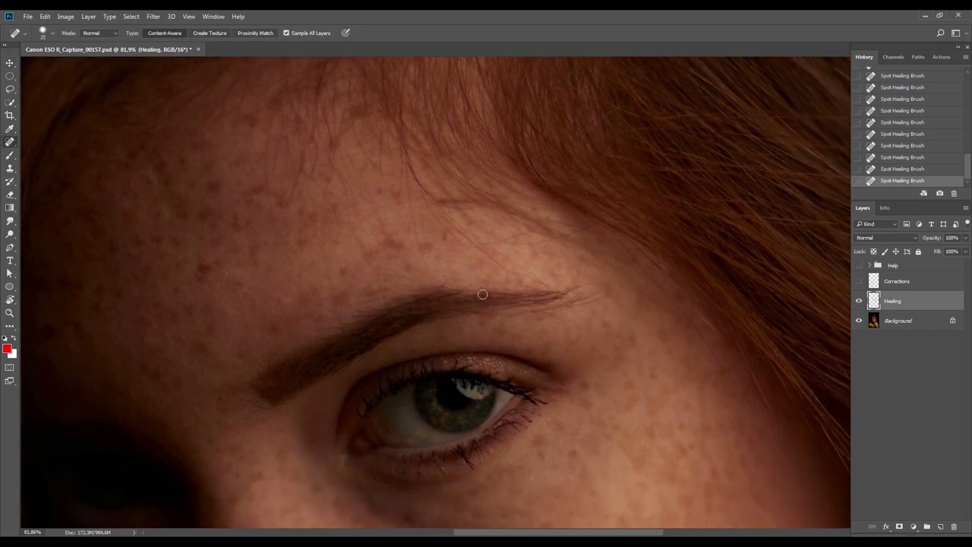
# Check the healed face and shoulder, then save the document
pyautogui.moveTo(331, 281); pyautogui.dragTo(342, 332)
pyautogui.moveTo(524, 445); pyautogui.dragTo(467, 444)
pyautogui.moveTo(467, 445); pyautogui.dragTo(386, 267)
pyautogui.moveTo(484, 297); pyautogui.dragTo(549, 225)
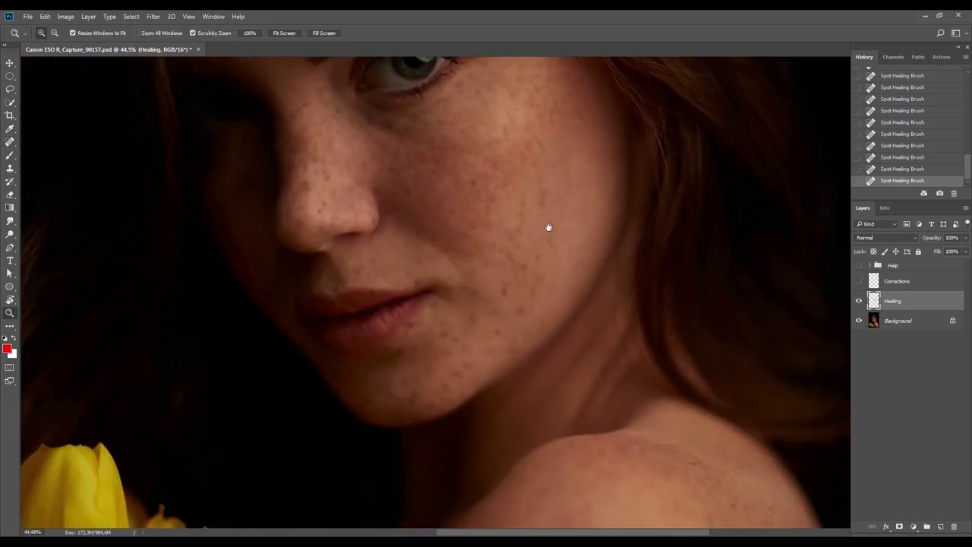
pyautogui.moveTo(571, 285); pyautogui.dragTo(533, 333)
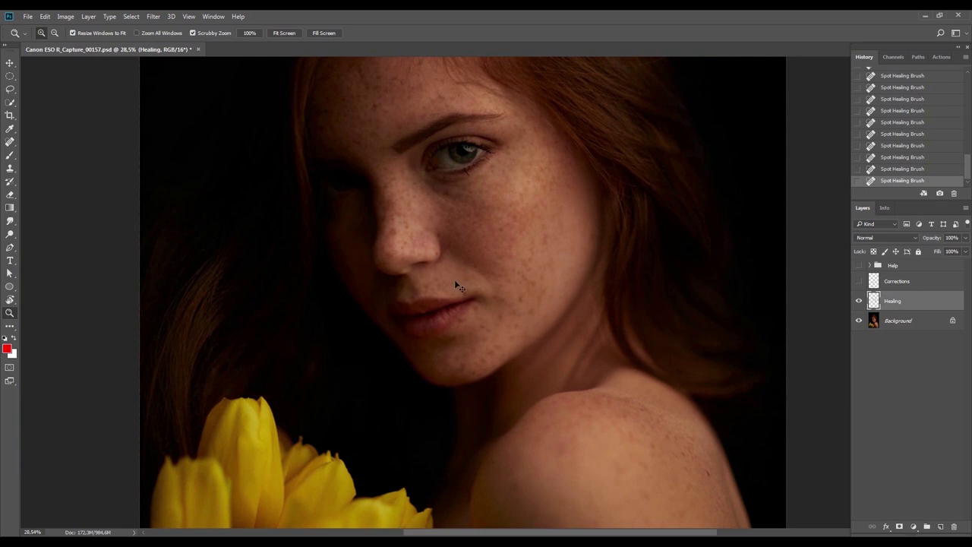
pyautogui.hotkey('ctrl', '0')
pyautogui.press('v')
pyautogui.hotkey('ctrl', 's')
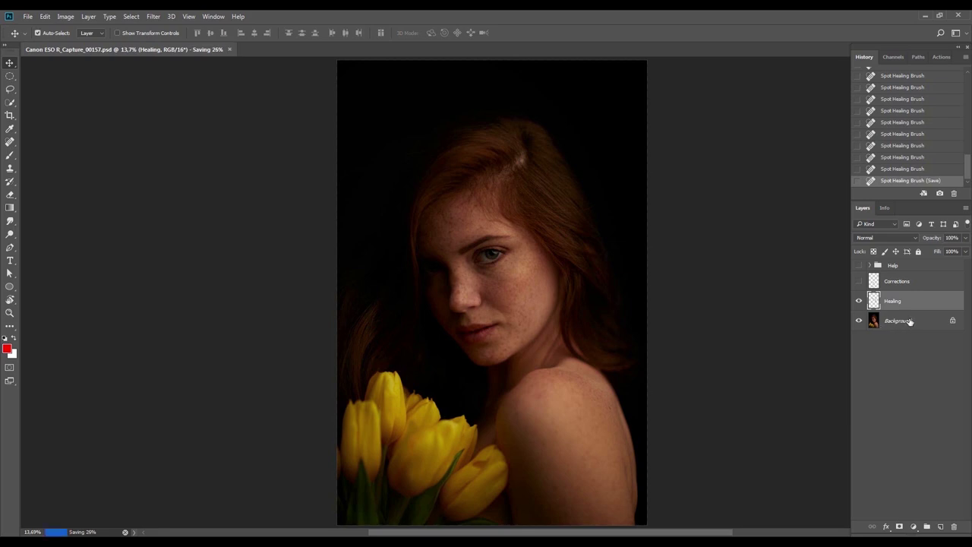
# Add a Curves adjustment layer above the Healing layer and rename it Dodge
pyautogui.click(914, 526)
pyautogui.click(898, 364)
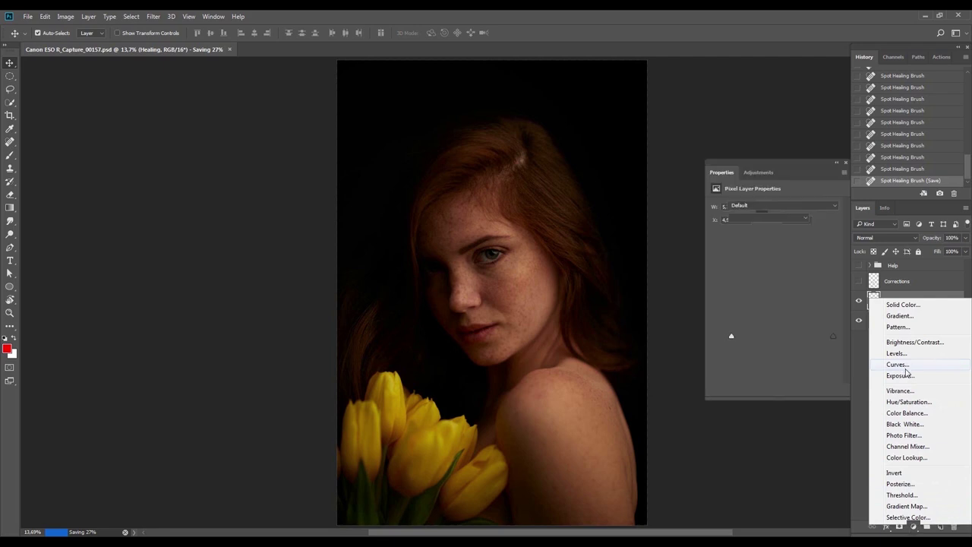
pyautogui.doubleClick(916, 301)
pyautogui.write('Codge')
pyautogui.press('Return')
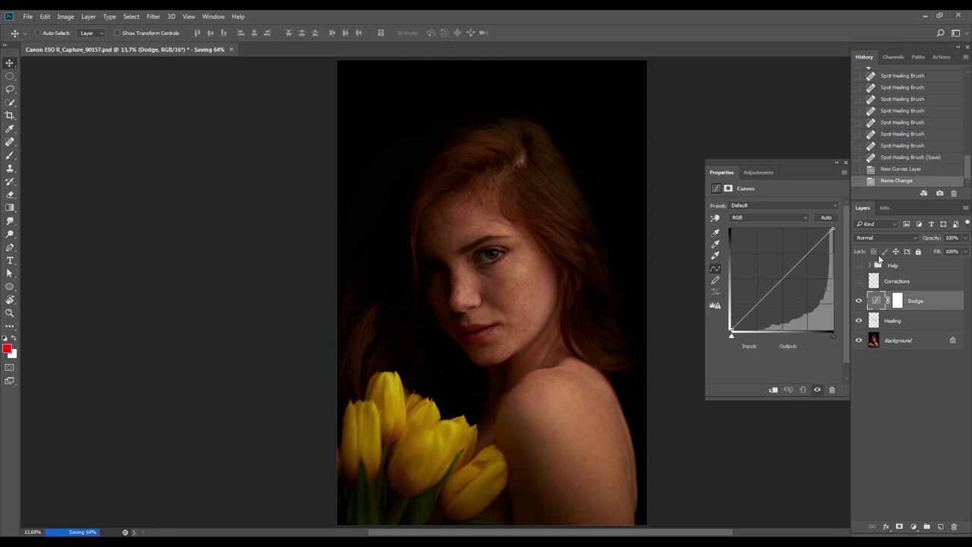
# Set the Dodge layer's blending mode to Screen and invert its mask to black
pyautogui.click(878, 239)
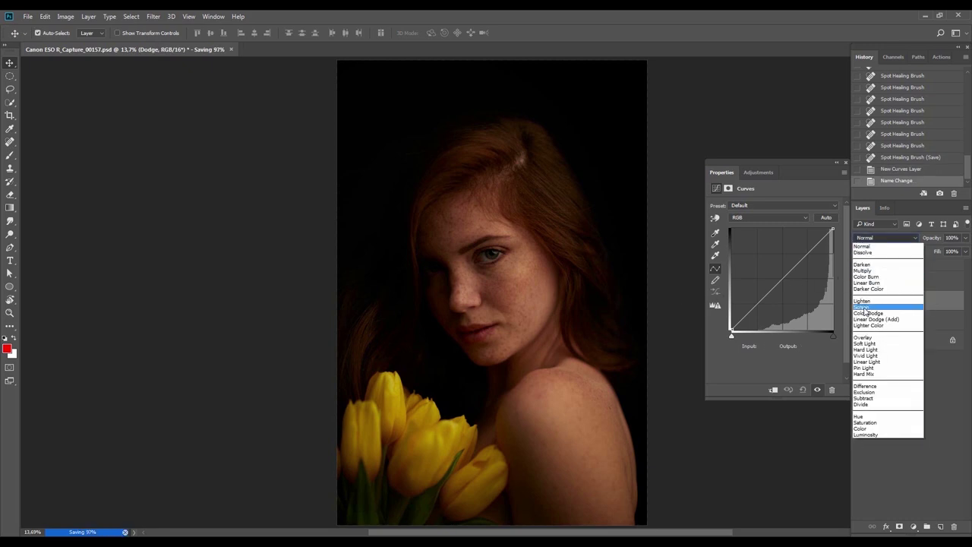
pyautogui.click(866, 307)
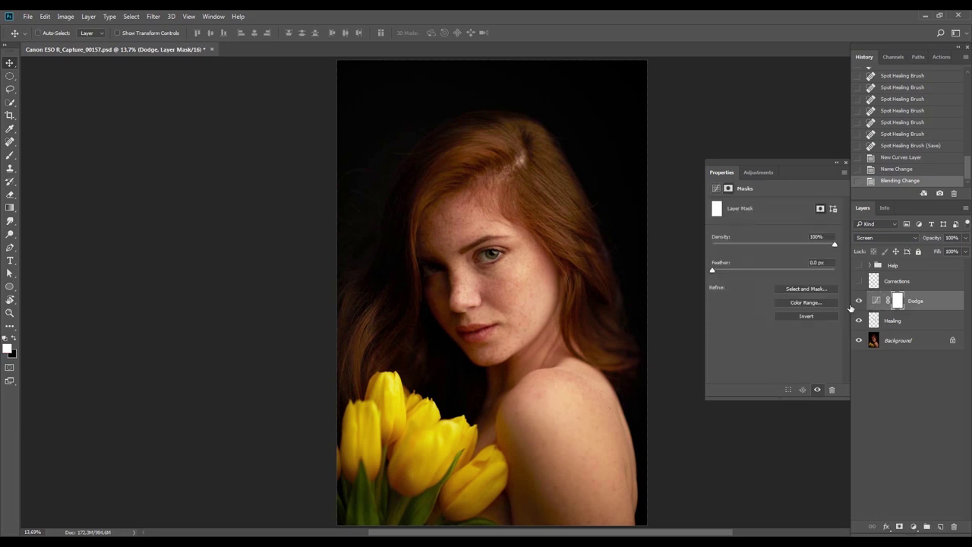
pyautogui.hotkey('ctrl', 'i')
# Duplicate the Dodge layer, set the copy's blending mode to Multiply and rename it Burn
pyautogui.hotkey('ctrl', 'j')
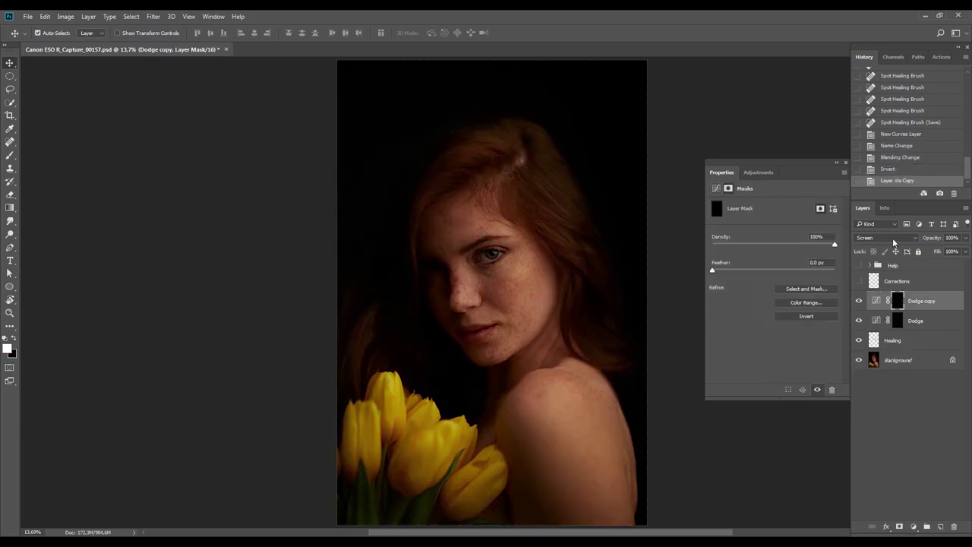
pyautogui.click(885, 237)
pyautogui.click(881, 267)
pyautogui.doubleClick(915, 302)
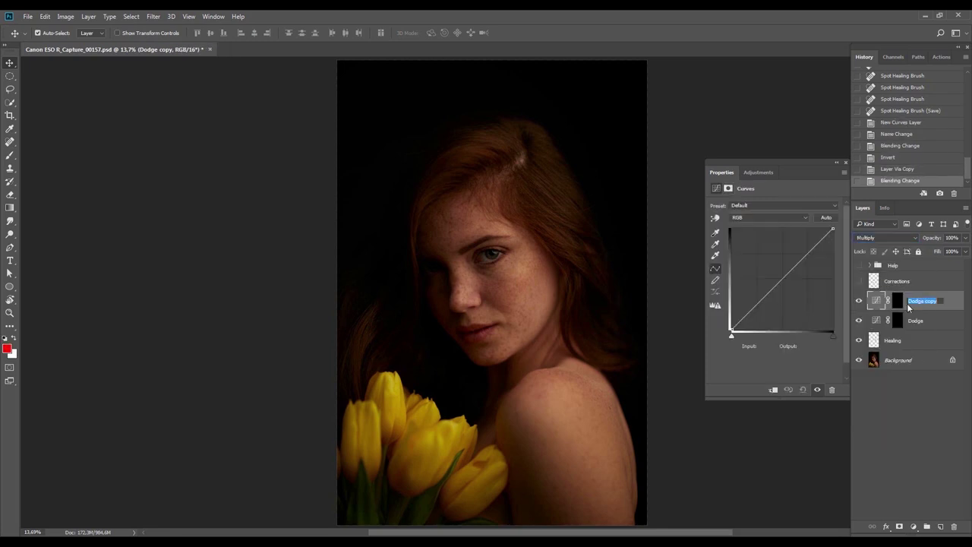
pyautogui.write('B')
pyautogui.press('Return')
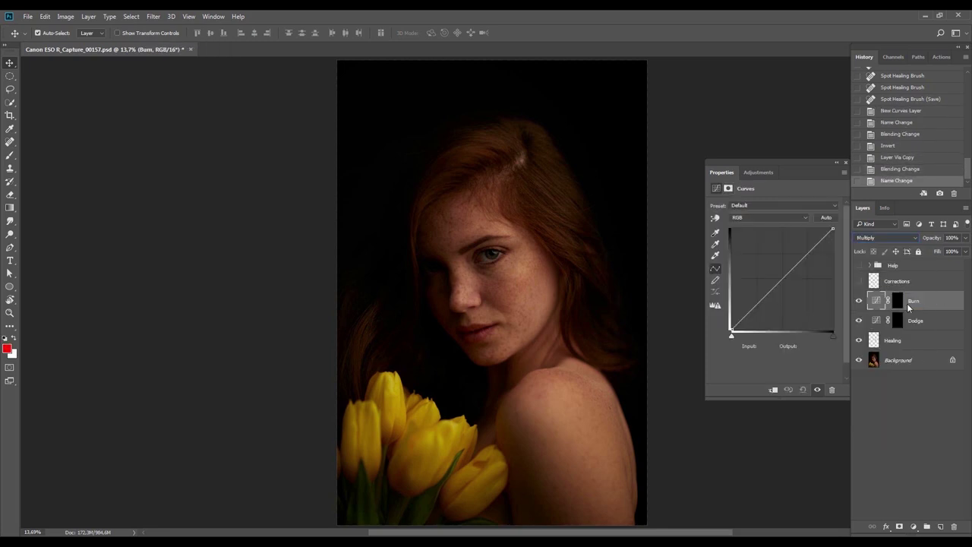
# Group the Burn and Dodge layers and name the group Dodge and Burn
pyautogui.click(846, 162)
pyautogui.keyDown('shift'); pyautogui.click(914, 323); pyautogui.keyUp('shift')
pyautogui.hotkey('ctrl', 'g')
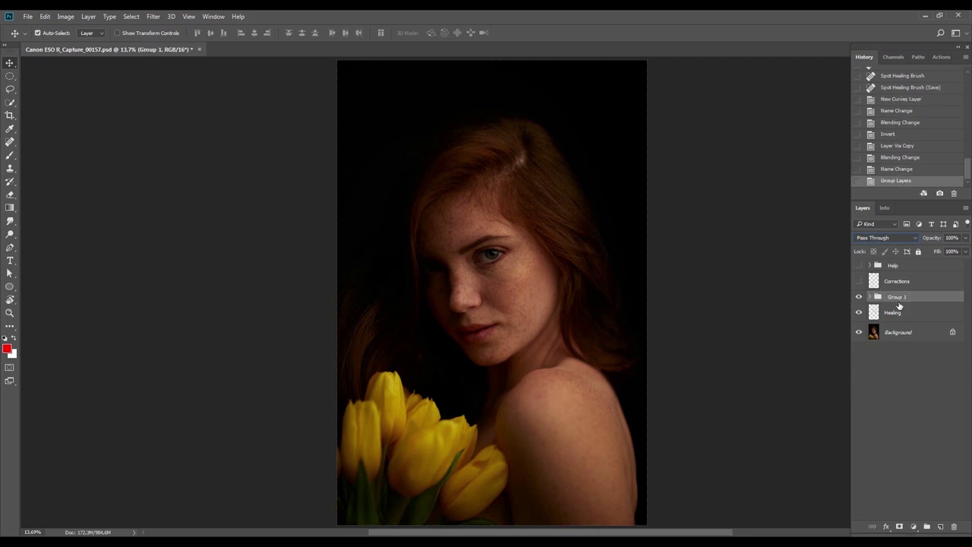
pyautogui.doubleClick(896, 296)
pyautogui.write('Dodge and Burn')
pyautogui.press('Return')
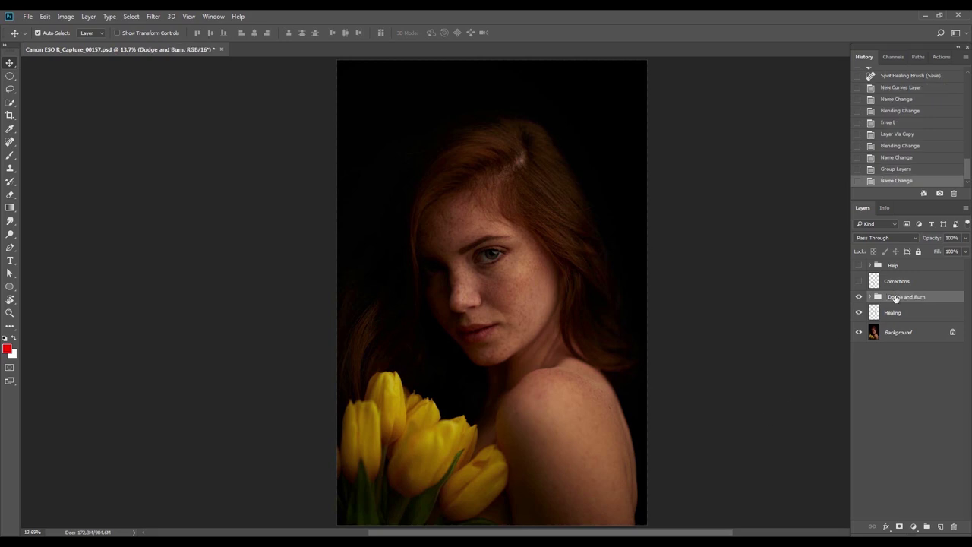
# Expand the Dodge and Burn group and make the black-and-white Help group visible, leaving Corrections hidden
pyautogui.click(869, 297)
pyautogui.click(858, 281)
pyautogui.click(859, 281)
pyautogui.click(859, 265)
# Prepare the Brush at 30% opacity and 2% flow on the Burn layer's mask
pyautogui.press('z')
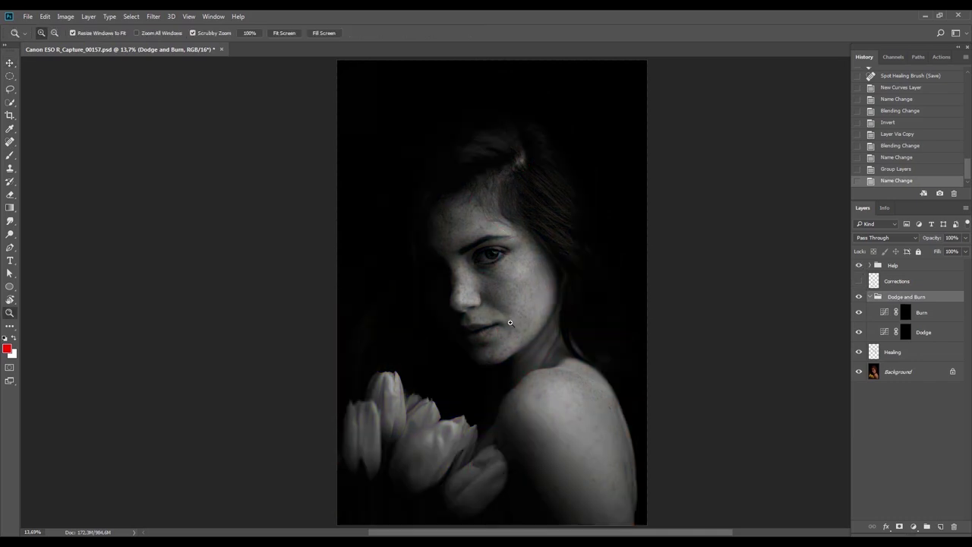
pyautogui.moveTo(510, 323); pyautogui.dragTo(512, 354)
pyautogui.press('b')
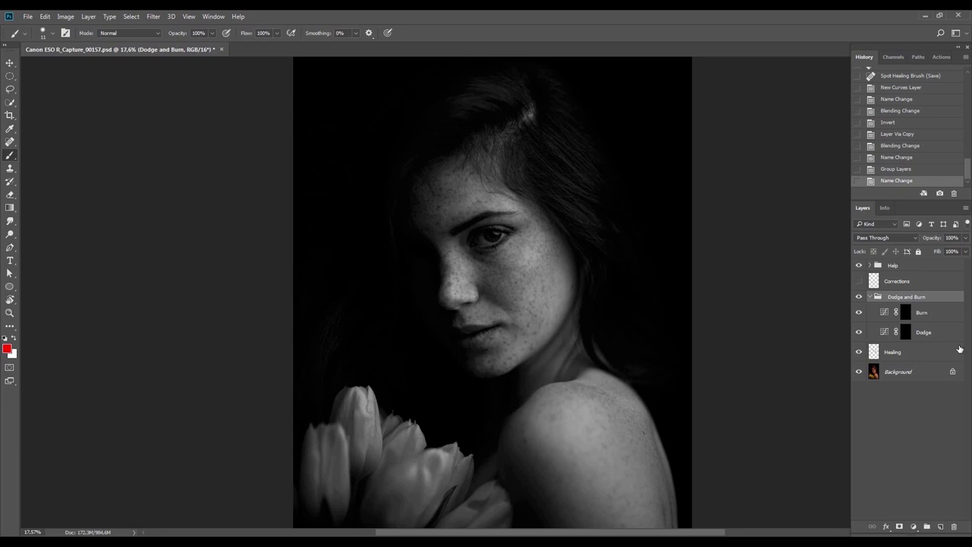
pyautogui.click(905, 314)
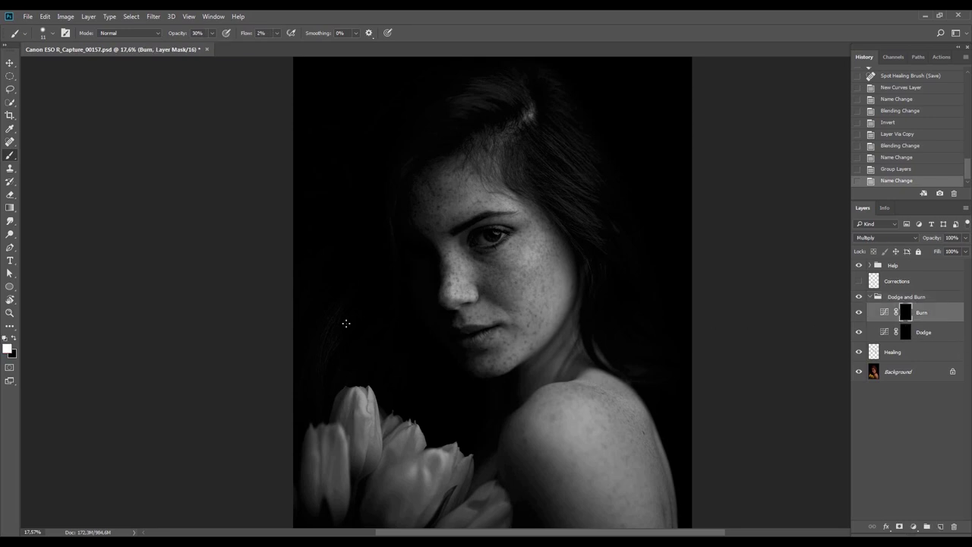
pyautogui.press('Return')
# Set the brush hardness to 50% and enlarge the brush tip for painting on the face
pyautogui.press('z')
pyautogui.moveTo(513, 278); pyautogui.dragTo(536, 278)
pyautogui.press('r')
pyautogui.moveTo(638, 142); pyautogui.dragTo(666, 351)
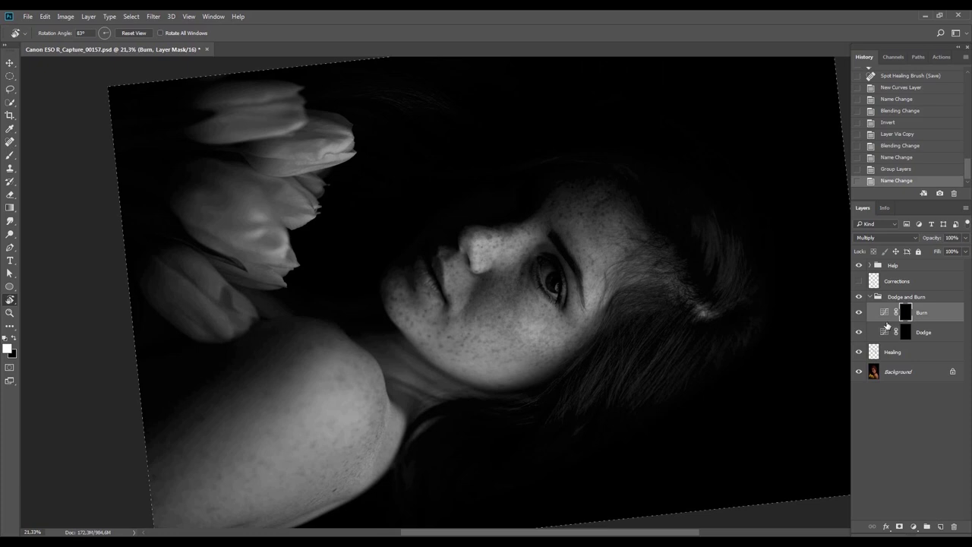
pyautogui.moveTo(748, 276); pyautogui.dragTo(749, 263)
pyautogui.press('b')
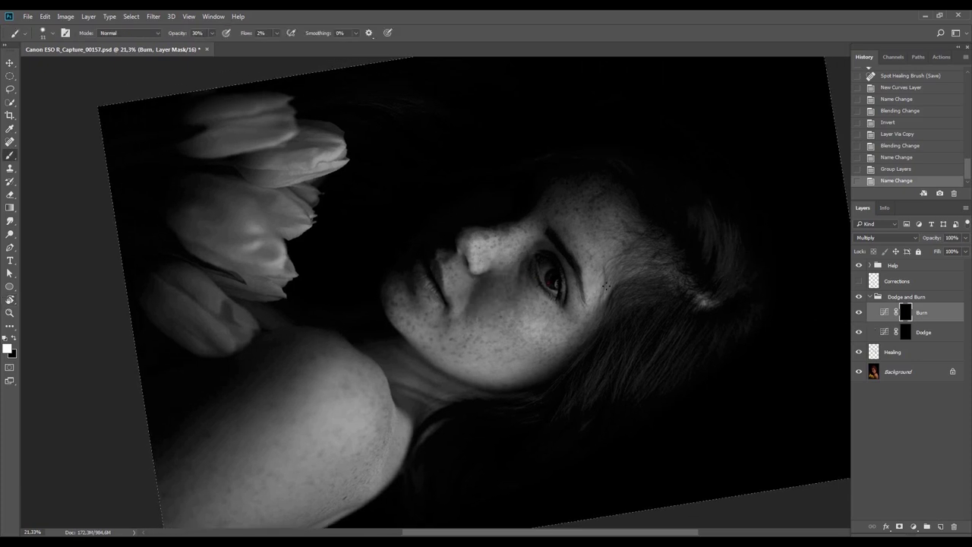
pyautogui.rightClick(662, 330)
pyautogui.doubleClick(696, 326)
pyautogui.write('50')
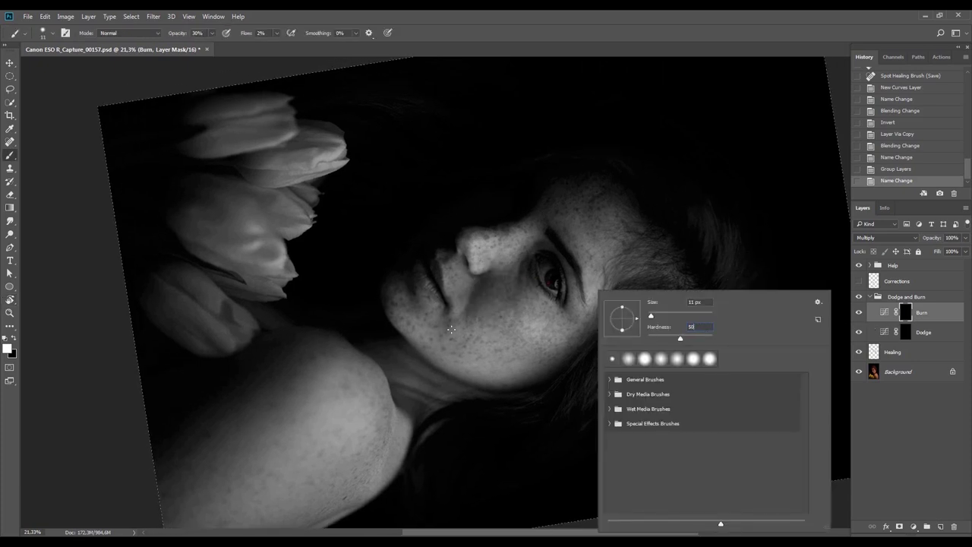
pyautogui.press('Return')
pyautogui.press(']')
pyautogui.press(']')
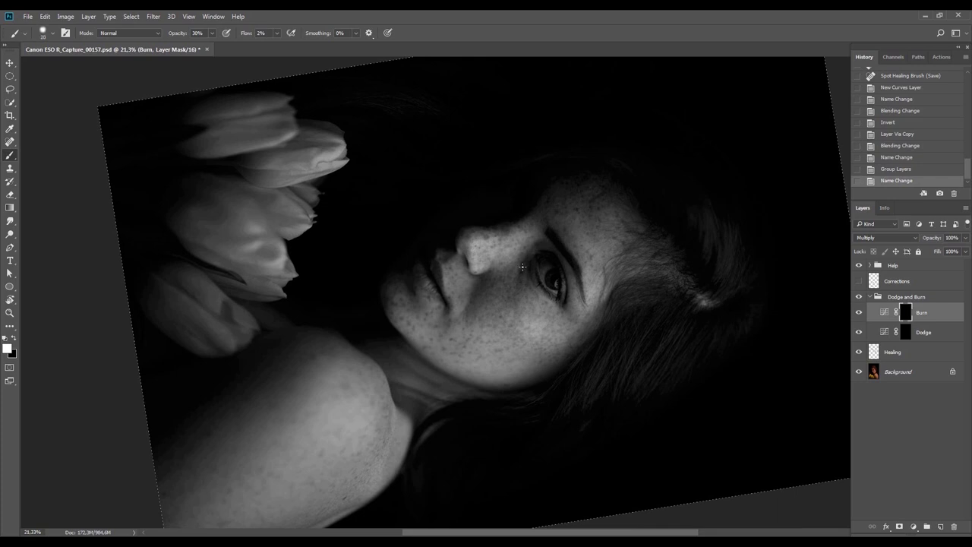
# Paint on the Burn mask with the soft low-flow Brush to darken uneven bright areas of the face
pyautogui.press('z')
pyautogui.moveTo(522, 271)
pyautogui.mouseDown()
pyautogui.moveTo(528, 259)
pyautogui.moveTo(509, 278)
pyautogui.mouseUp()
pyautogui.moveTo(519, 263)
pyautogui.mouseDown()
pyautogui.moveTo(504, 288)
pyautogui.moveTo(513, 304)
pyautogui.moveTo(514, 272)
pyautogui.moveTo(538, 286)
pyautogui.moveTo(551, 224)
pyautogui.moveTo(538, 278)
pyautogui.moveTo(597, 282)
pyautogui.mouseUp()
pyautogui.press('Escape')
pyautogui.press('z')
pyautogui.press('r')
pyautogui.press('z')
pyautogui.press('r')
pyautogui.moveTo(685, 269); pyautogui.dragTo(497, 448)
pyautogui.moveTo(495, 406); pyautogui.dragTo(644, 319)
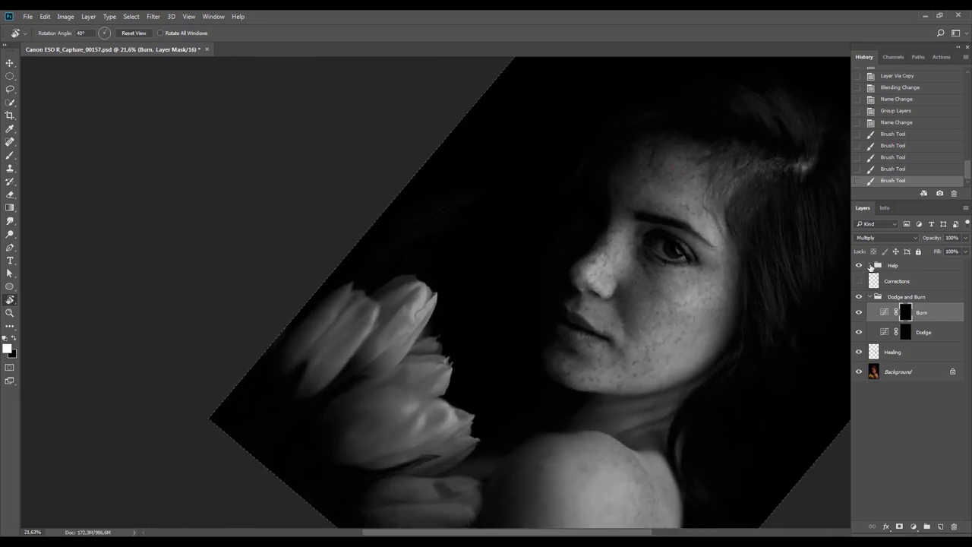
# Expand the Help group and show its Screen copy layer together with the Multiply layer
pyautogui.click(870, 265)
pyautogui.click(857, 289)
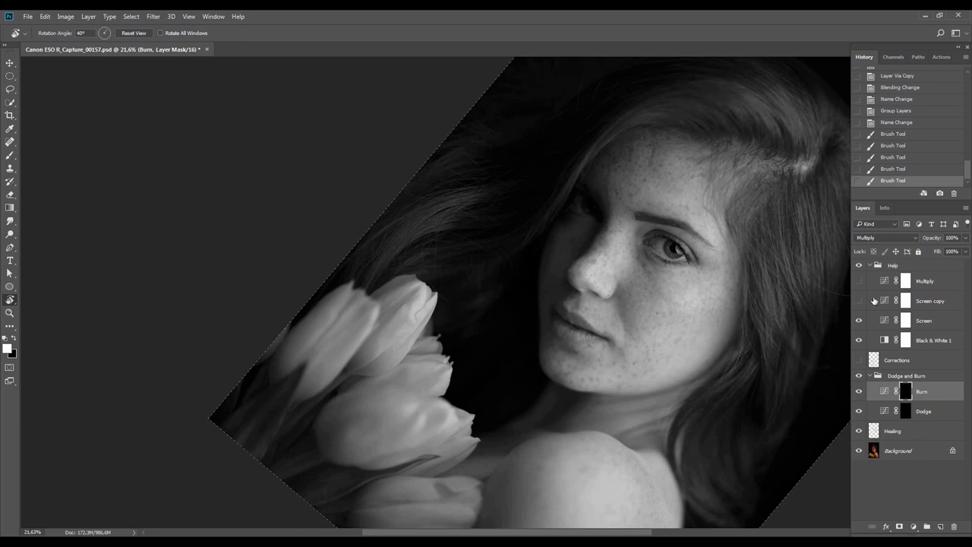
pyautogui.click(859, 282)
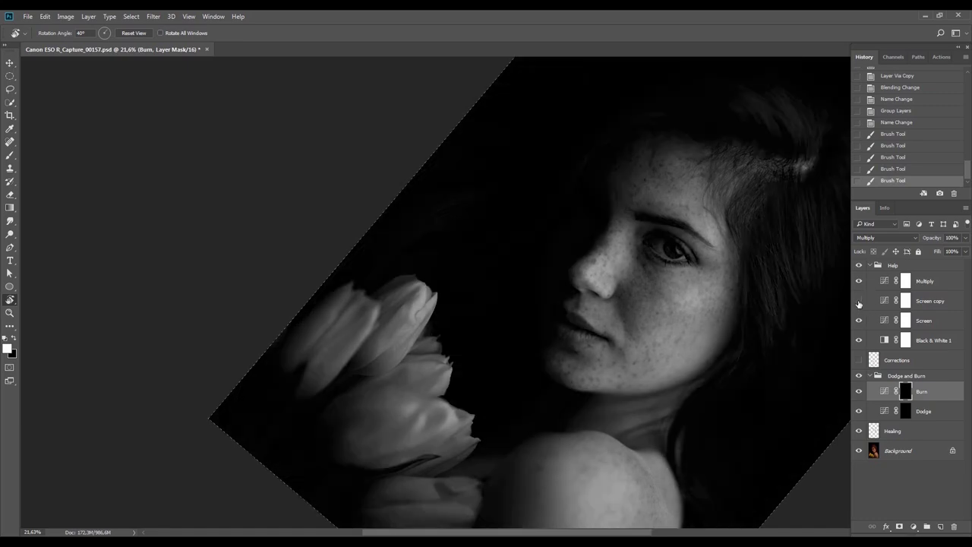
pyautogui.click(859, 302)
# Set the opacity of the Screen copy layer to 74% and of the Multiply layer to 71%
pyautogui.click(921, 286)
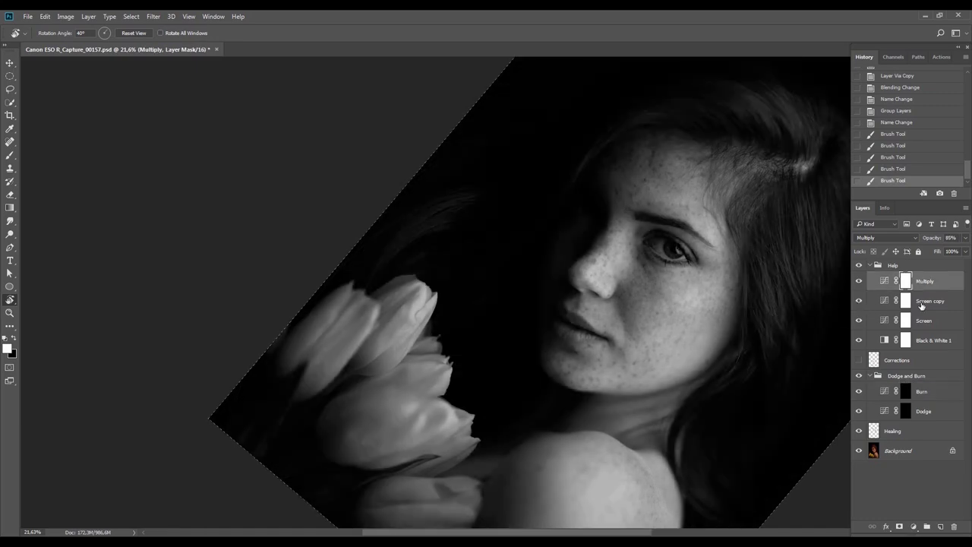
pyautogui.click(921, 304)
pyautogui.press('7')
pyautogui.press('4')
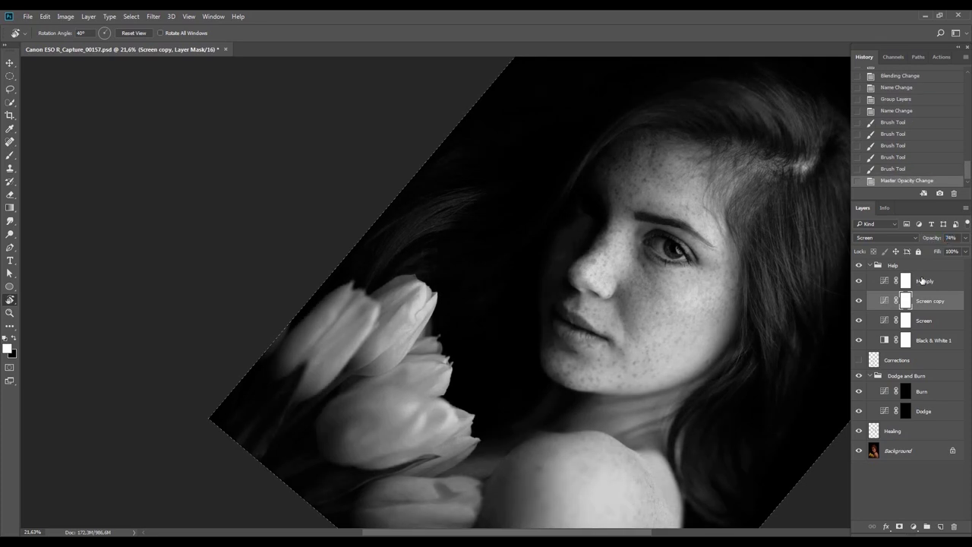
pyautogui.click(925, 279)
pyautogui.press('7')
pyautogui.press('1')
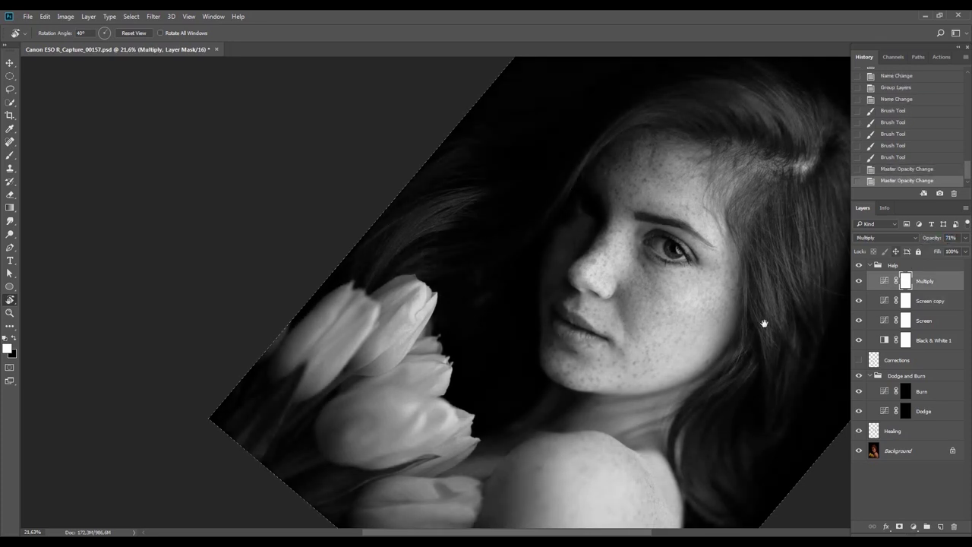
# Darken the shadow-side edge of the chin on the Burn mask and compare the image with and without the stroke
pyautogui.moveTo(685, 338); pyautogui.dragTo(575, 326)
pyautogui.moveTo(668, 251); pyautogui.dragTo(671, 264)
pyautogui.press('z')
pyautogui.moveTo(418, 323); pyautogui.dragTo(801, 389)
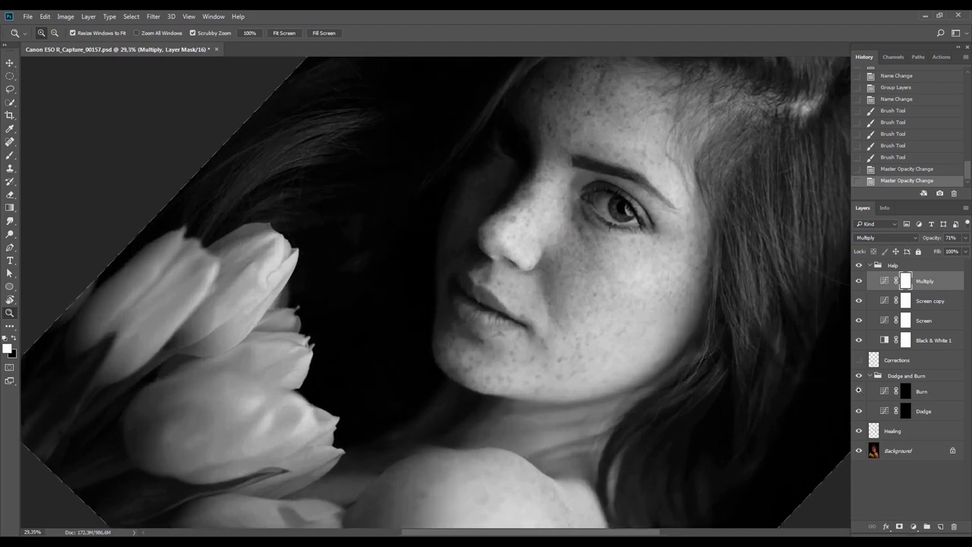
pyautogui.click(905, 390)
pyautogui.press('b')
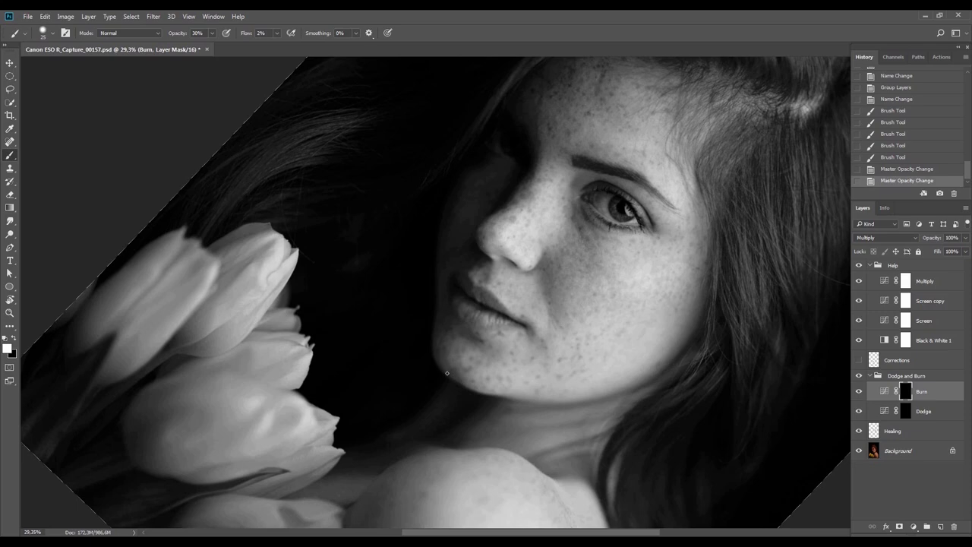
pyautogui.moveTo(447, 372); pyautogui.dragTo(457, 379)
pyautogui.press('Escape')
pyautogui.hotkey('ctrl', 'z')
pyautogui.hotkey('ctrl', 'z')
# Burn along the chin contour below the lower lip with several more short strokes on the Burn mask
pyautogui.press('z')
pyautogui.moveTo(560, 385)
pyautogui.mouseDown()
pyautogui.moveTo(515, 385)
pyautogui.moveTo(559, 375)
pyautogui.moveTo(579, 202)
pyautogui.moveTo(591, 277)
pyautogui.mouseUp()
pyautogui.press('r')
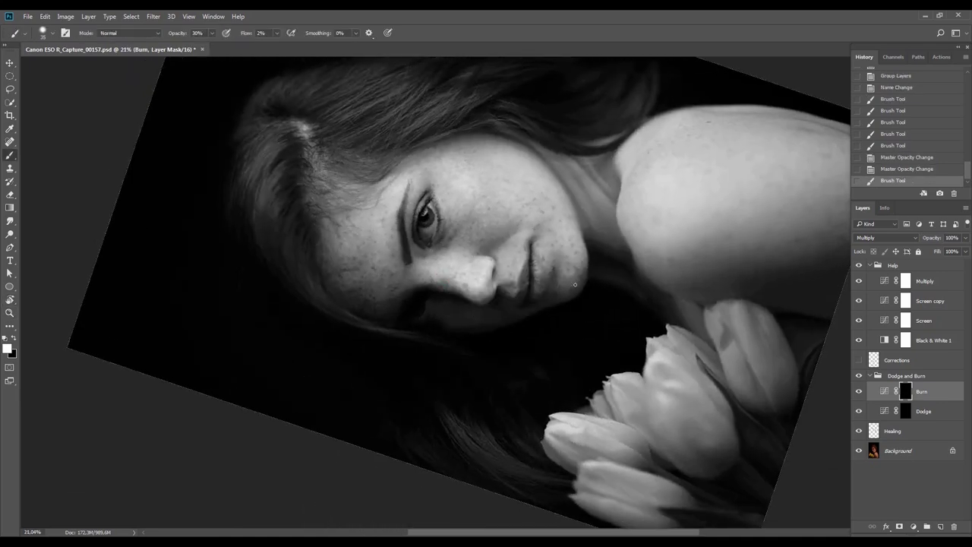
pyautogui.moveTo(570, 289); pyautogui.dragTo(565, 293)
pyautogui.moveTo(566, 291); pyautogui.dragTo(565, 298)
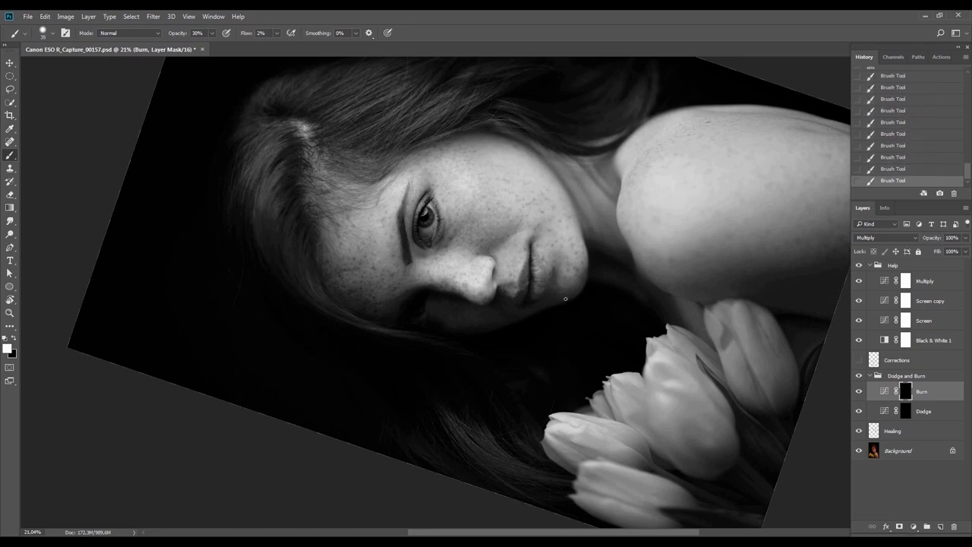
pyautogui.press('Escape')
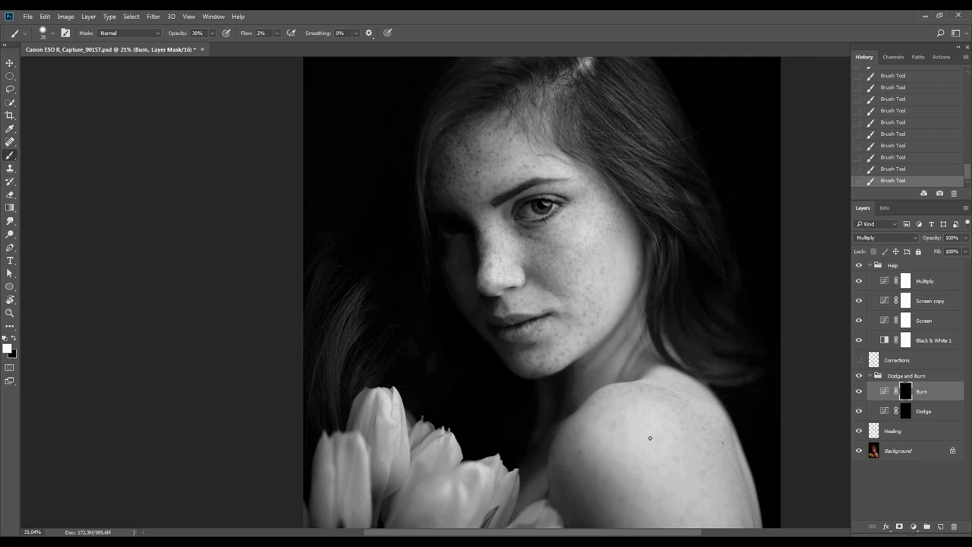
# Deepen the shading on the outer edge of the chin and compare before and after the last stroke
pyautogui.press('r')
pyautogui.moveTo(531, 98)
pyautogui.mouseDown()
pyautogui.moveTo(591, 142)
pyautogui.moveTo(651, 266)
pyautogui.mouseUp()
pyautogui.press('b')
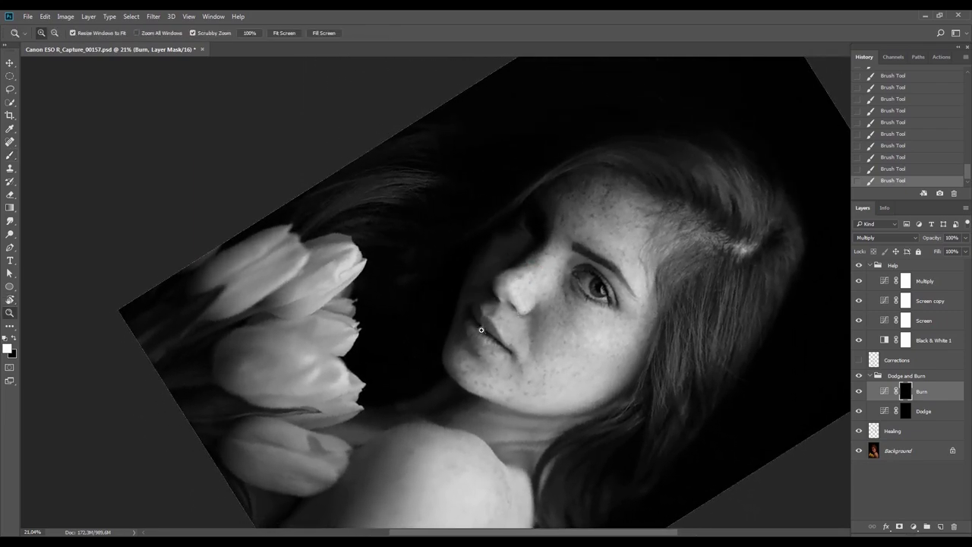
pyautogui.scroll(3, 456, 330)
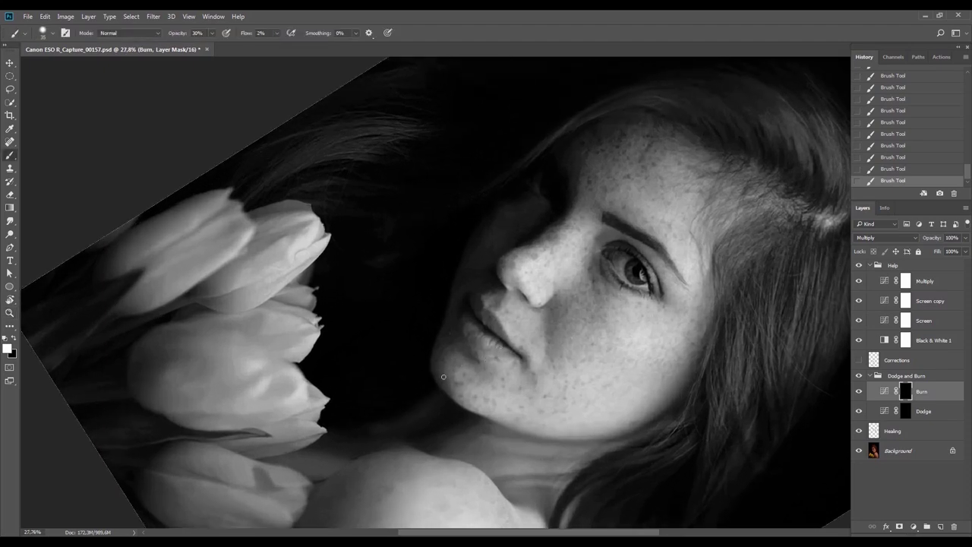
pyautogui.hotkey('ctrl', 'z')
pyautogui.hotkey('ctrl', 'z')
pyautogui.press('Escape')
# Examine the burned chin and jaw contour from a tilted and an upright view
pyautogui.press('z')
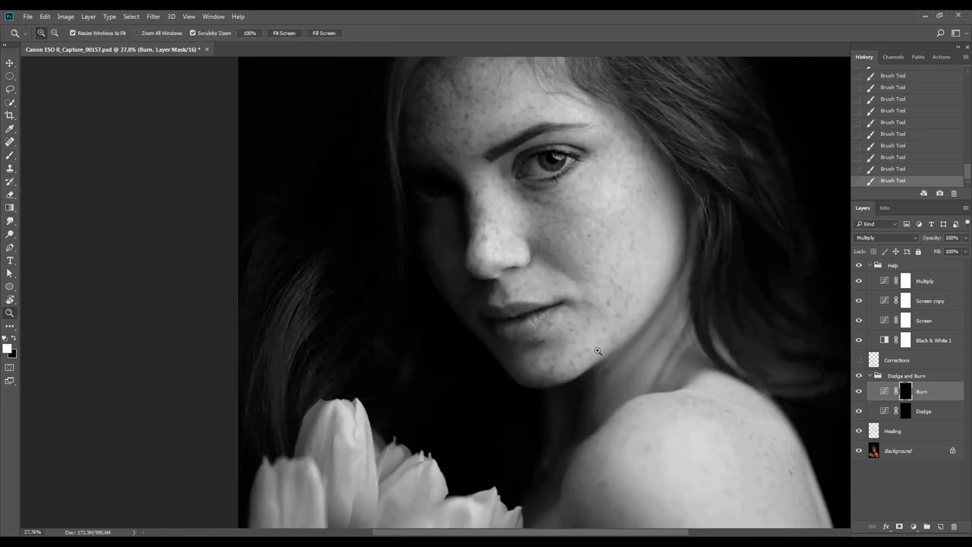
pyautogui.moveTo(612, 344); pyautogui.dragTo(578, 382)
pyautogui.press('r')
pyautogui.moveTo(647, 358)
pyautogui.mouseDown()
pyautogui.moveTo(662, 352)
pyautogui.moveTo(643, 271)
pyautogui.moveTo(571, 272)
pyautogui.mouseUp()
pyautogui.press('b')
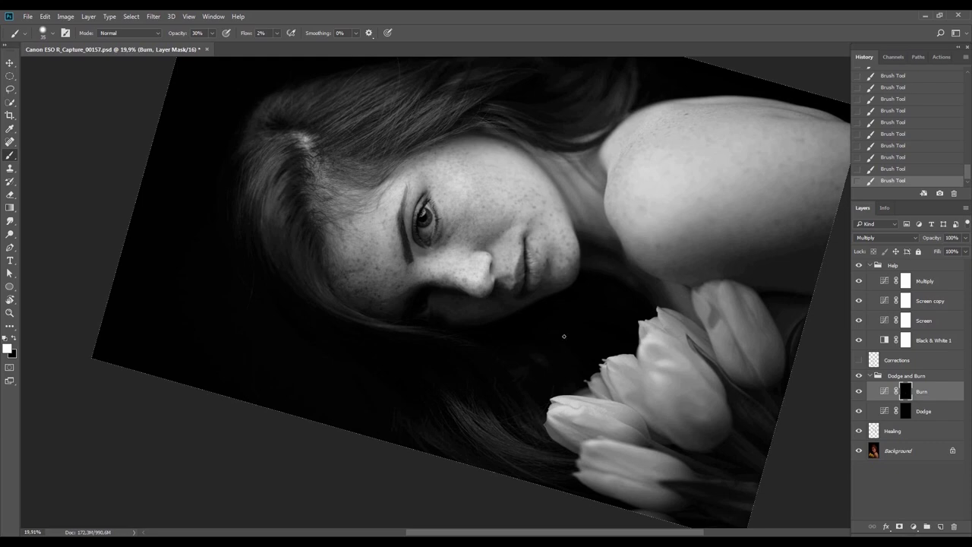
pyautogui.press('r')
pyautogui.press('Escape')
pyautogui.press('b')
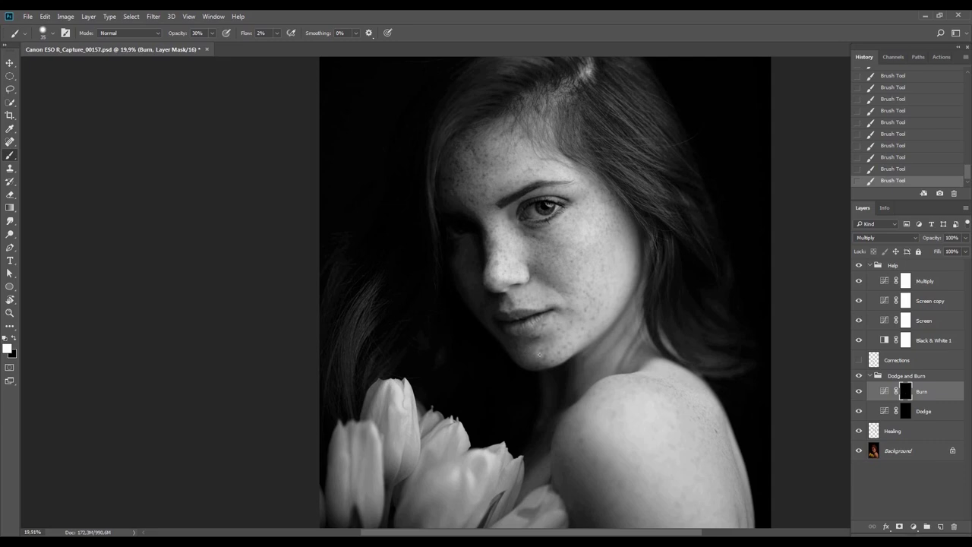
# Fade the last burn brush stroke on the chin to 15% opacity
pyautogui.hotkey('ctrl', 'shift', 'f')
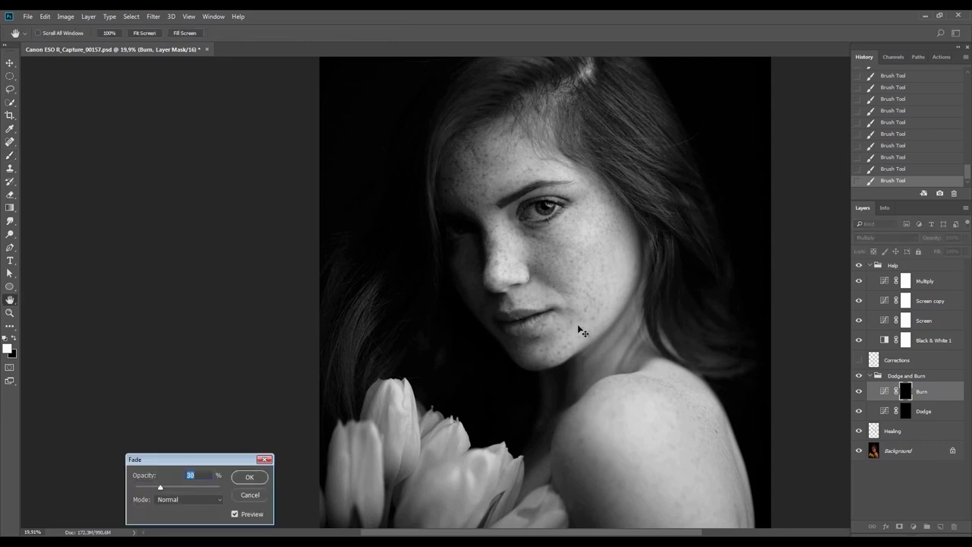
pyautogui.write('15')
pyautogui.press('Return')
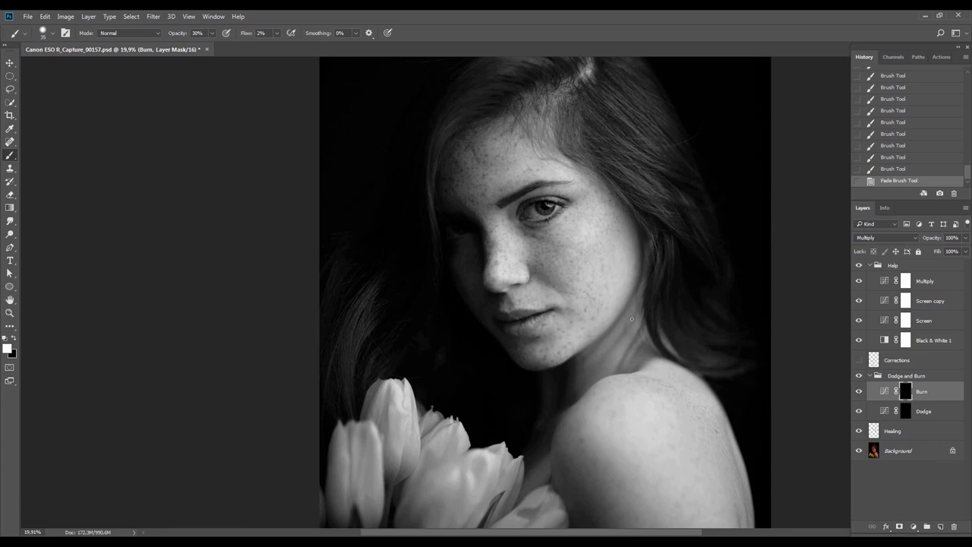
# Burn a spot between the eyebrows on the Burn mask and fade the stroke to 15% opacity
pyautogui.moveTo(555, 278); pyautogui.dragTo(566, 329)
pyautogui.moveTo(515, 234); pyautogui.dragTo(561, 246)
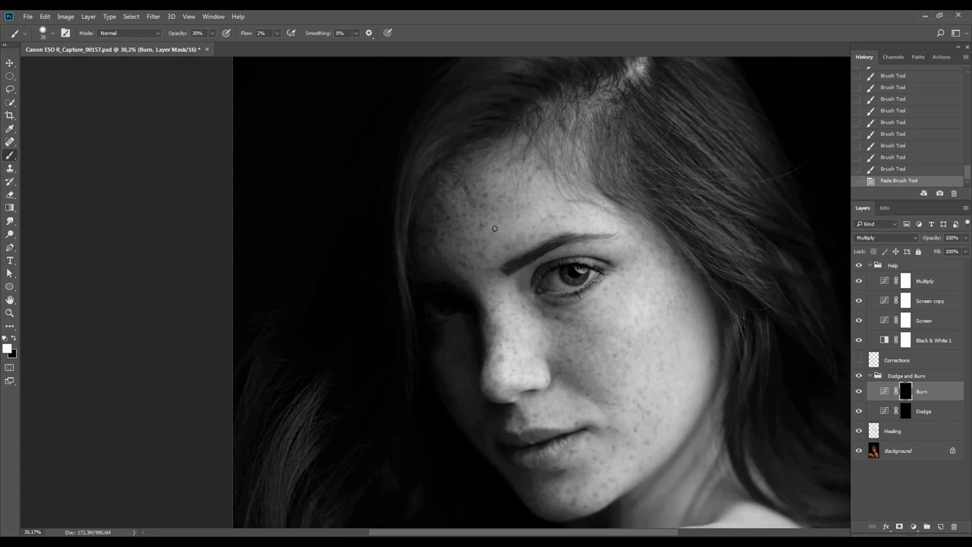
pyautogui.click(492, 260)
pyautogui.hotkey('ctrl', 'shift', 'f')
pyautogui.write('15')
pyautogui.press('Return')
# Burn the area between the eyebrows with short strokes from a tilted view, using 20% brush opacity
pyautogui.press('r')
pyautogui.moveTo(670, 206); pyautogui.dragTo(546, 435)
pyautogui.press('2')
pyautogui.moveTo(505, 247); pyautogui.dragTo(518, 220)
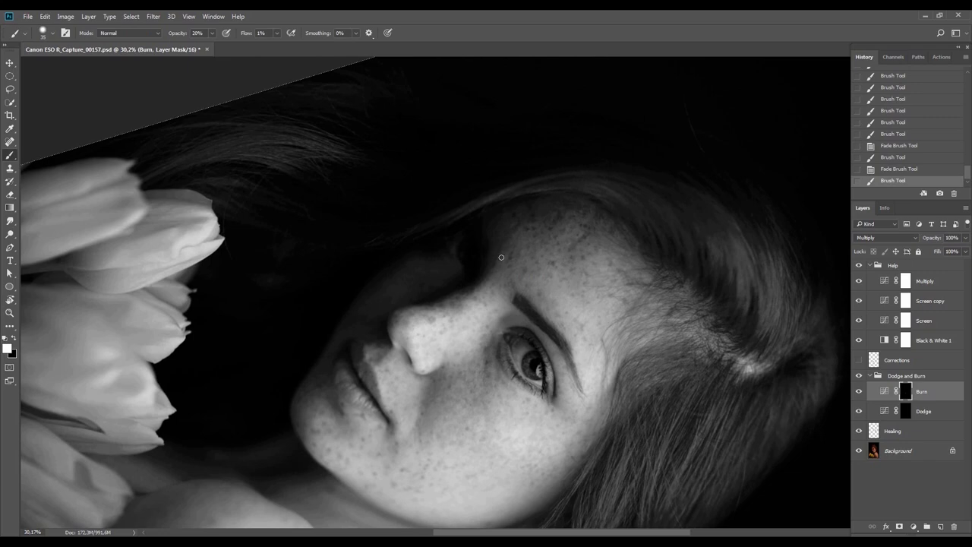
pyautogui.moveTo(500, 262); pyautogui.dragTo(501, 269)
pyautogui.moveTo(500, 273); pyautogui.dragTo(496, 282)
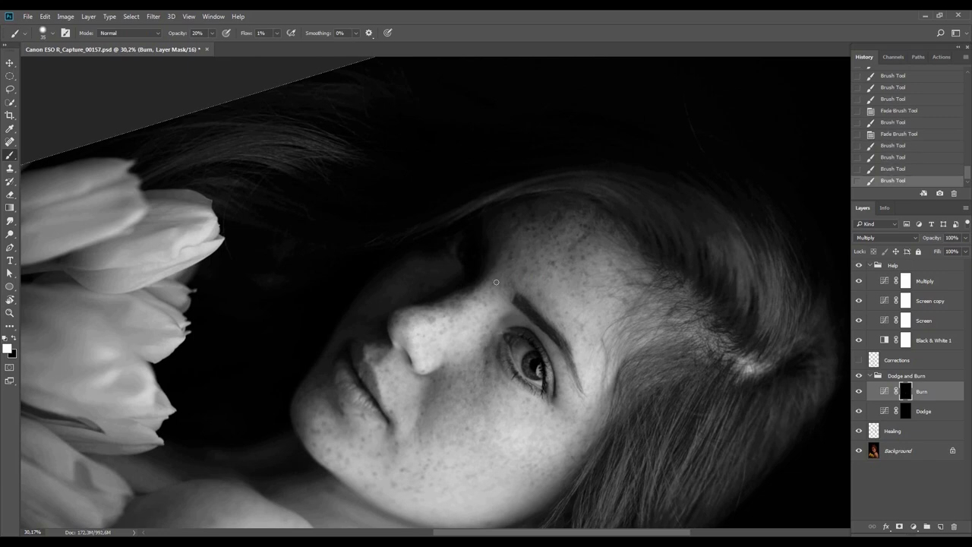
pyautogui.press('Escape')
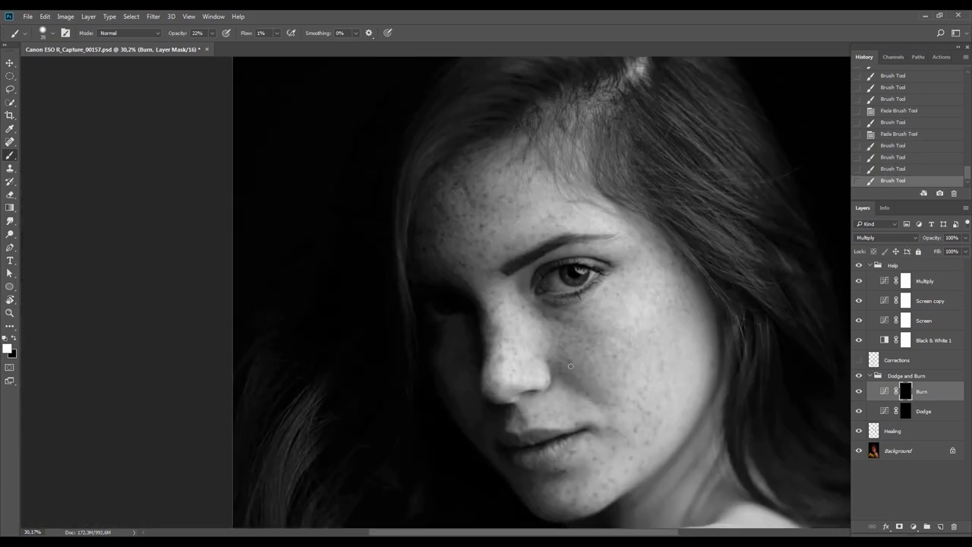
# Burn along the shadow side of the nose with several short strokes on the Burn mask at 22% brush opacity
pyautogui.moveTo(563, 419); pyautogui.dragTo(554, 378)
pyautogui.press('r')
pyautogui.moveTo(635, 243); pyautogui.dragTo(589, 410)
pyautogui.moveTo(442, 307); pyautogui.dragTo(437, 309)
pyautogui.moveTo(437, 310); pyautogui.dragTo(436, 311)
pyautogui.click(454, 299)
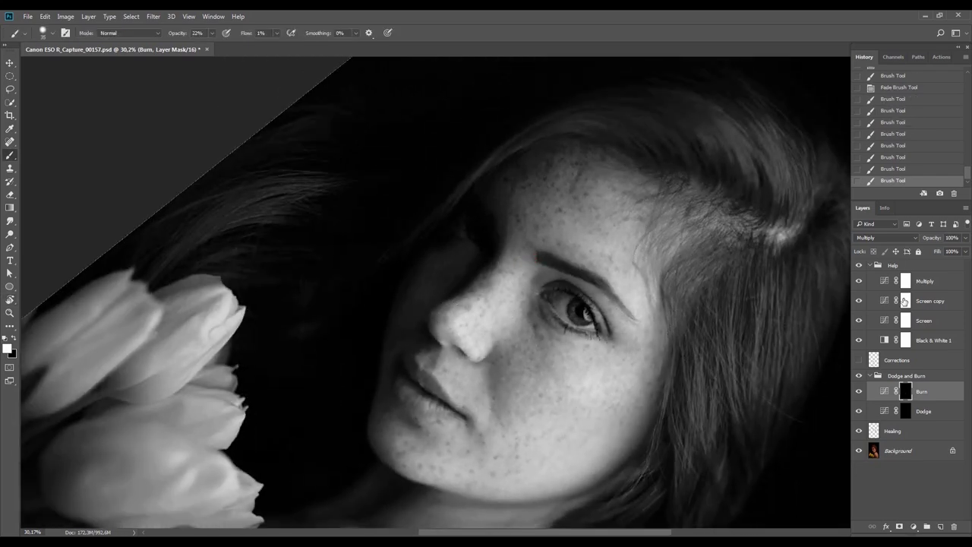
# Hide the Multiply help layer and add more burn strokes along the shadow side of the nose
pyautogui.click(859, 265)
pyautogui.click(860, 265)
pyautogui.click(859, 281)
pyautogui.click(447, 305)
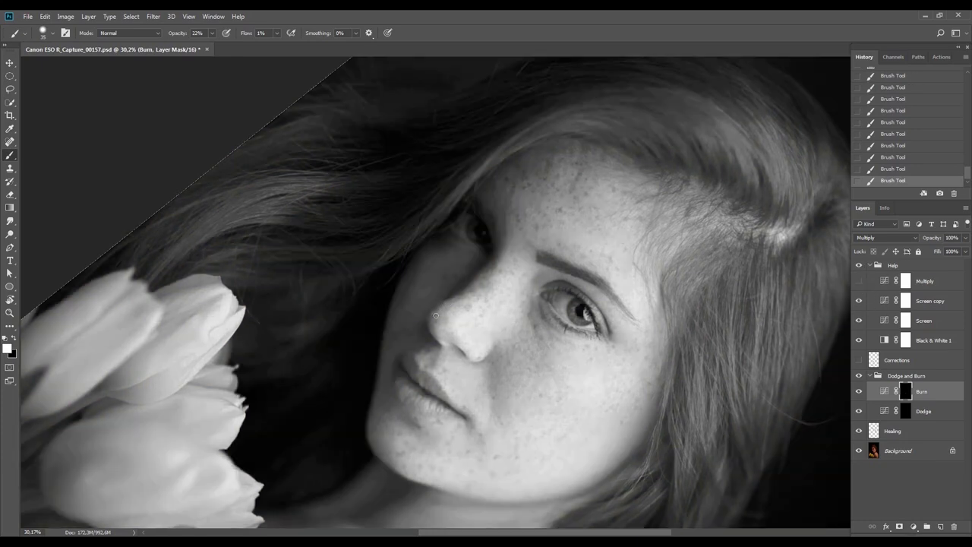
pyautogui.click(436, 311)
pyautogui.press('Escape')
# Burn the outer edge of the shadow-side cheek from rotated views and compare the image with and without the Burn layer
pyautogui.press('r')
pyautogui.moveTo(609, 359); pyautogui.dragTo(533, 184)
pyautogui.press('r')
pyautogui.moveTo(613, 299); pyautogui.dragTo(556, 264)
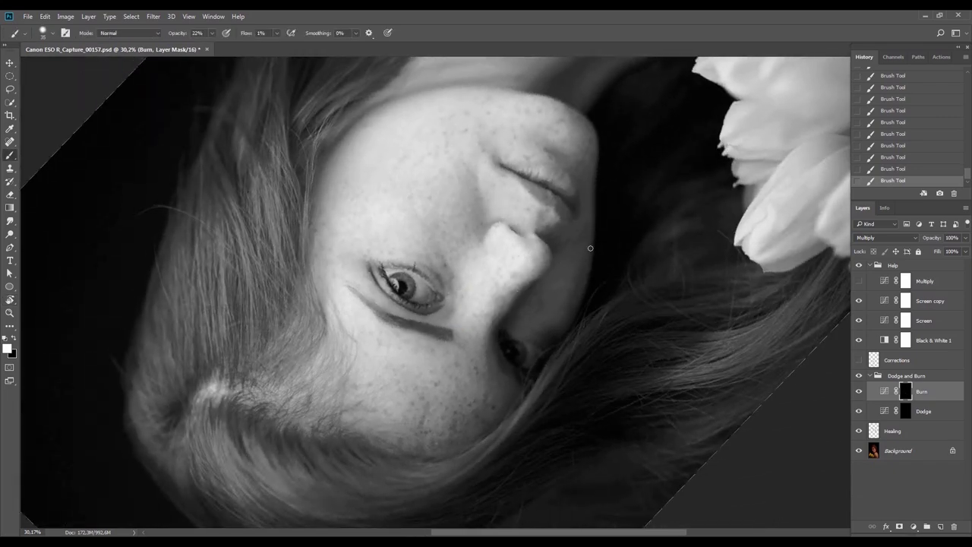
pyautogui.press('Escape')
pyautogui.press('r')
pyautogui.moveTo(601, 297)
pyautogui.mouseDown()
pyautogui.moveTo(597, 315)
pyautogui.moveTo(532, 334)
pyautogui.mouseUp()
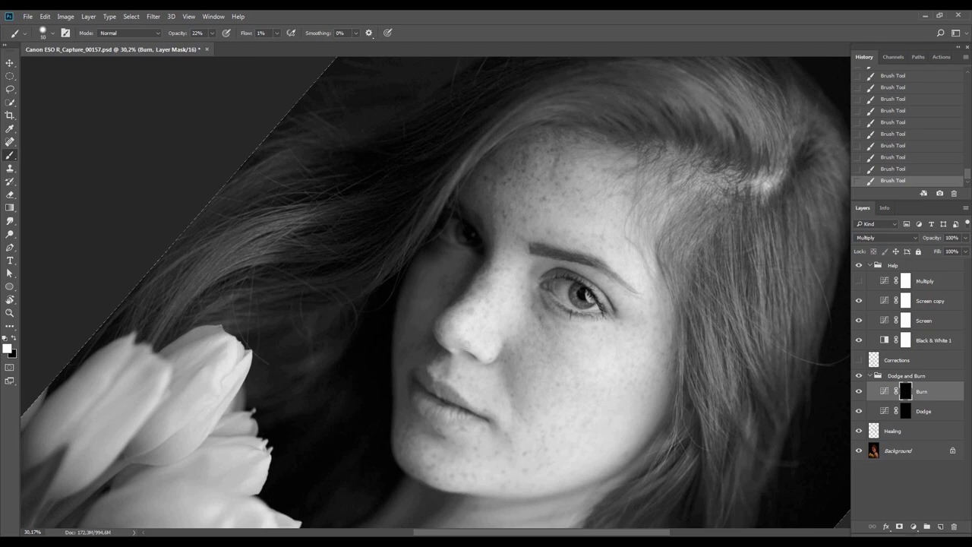
pyautogui.click(858, 391)
pyautogui.click(858, 391)
pyautogui.click(858, 392)
pyautogui.click(858, 392)
# Lighten the shadow-side cheek beside the nose on the Dodge mask and check it from a wider view
pyautogui.click(895, 413)
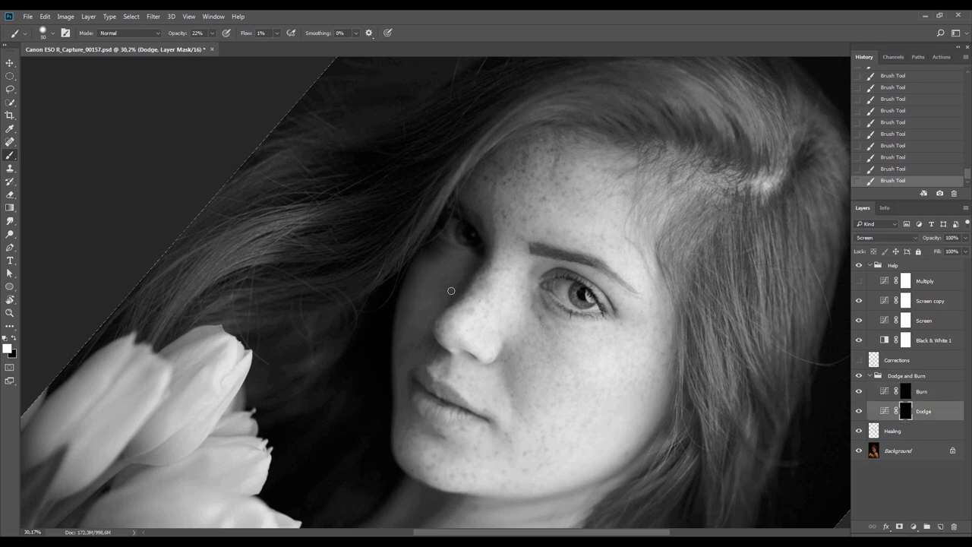
pyautogui.scroll(-5, 480, 282)
pyautogui.press('r')
pyautogui.moveTo(404, 246); pyautogui.dragTo(484, 189)
pyautogui.press('z')
pyautogui.moveTo(472, 271); pyautogui.dragTo(608, 304)
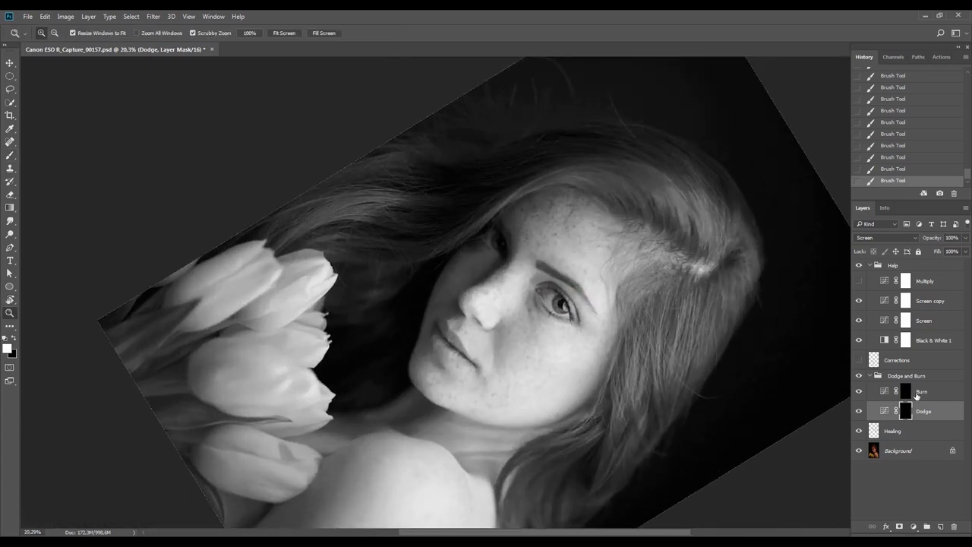
# Burn the shadow-side edge of the chin with an enlarged brush on the Burn mask and fade the stroke
pyautogui.click(916, 394)
pyautogui.press('b')
pyautogui.press(']')
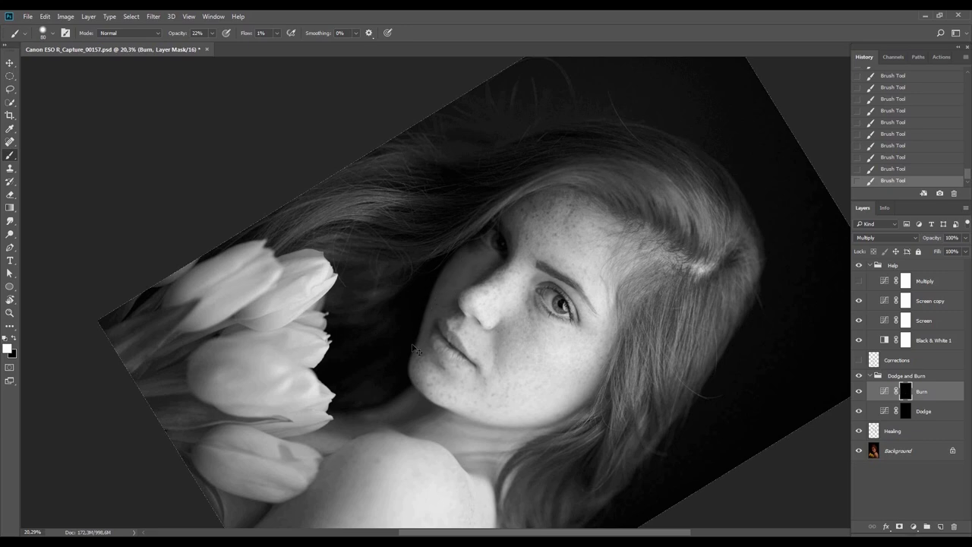
pyautogui.press('Escape')
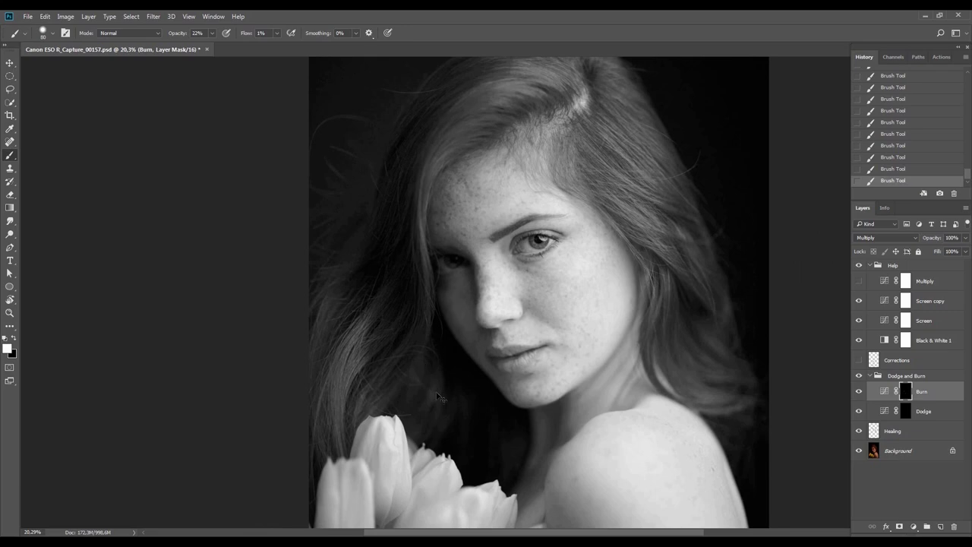
pyautogui.hotkey('ctrl', 'shift', 'f')
pyautogui.press('Return')
pyautogui.hotkey('ctrl', 'shift', 'f')
pyautogui.press('Escape')
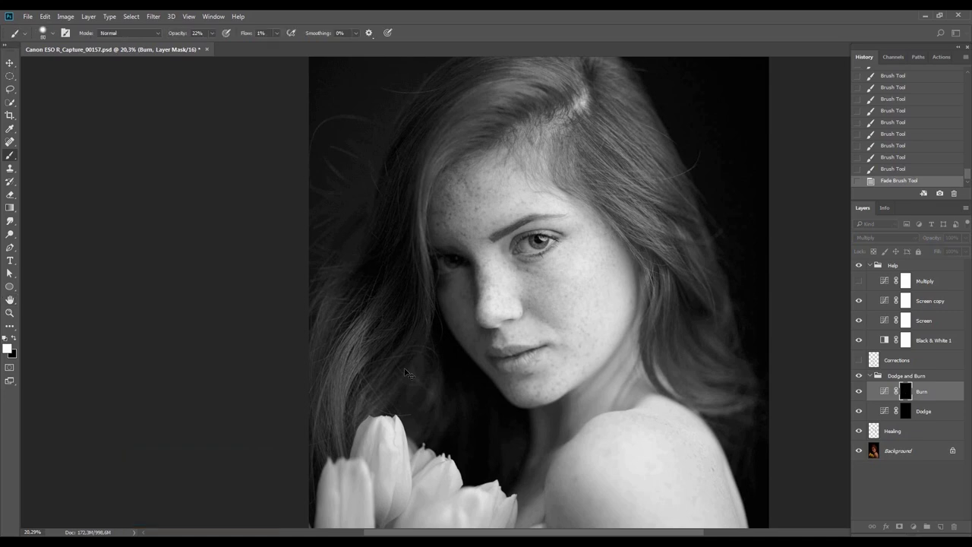
# Show the Multiply help layer again and burn the upper forehead near the hairline from a tilted view
pyautogui.press('r')
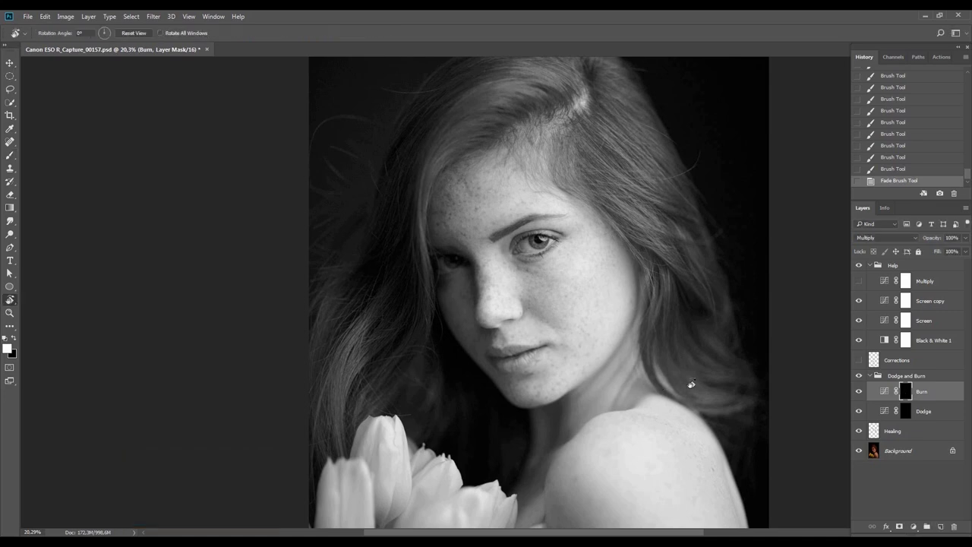
pyautogui.click(859, 281)
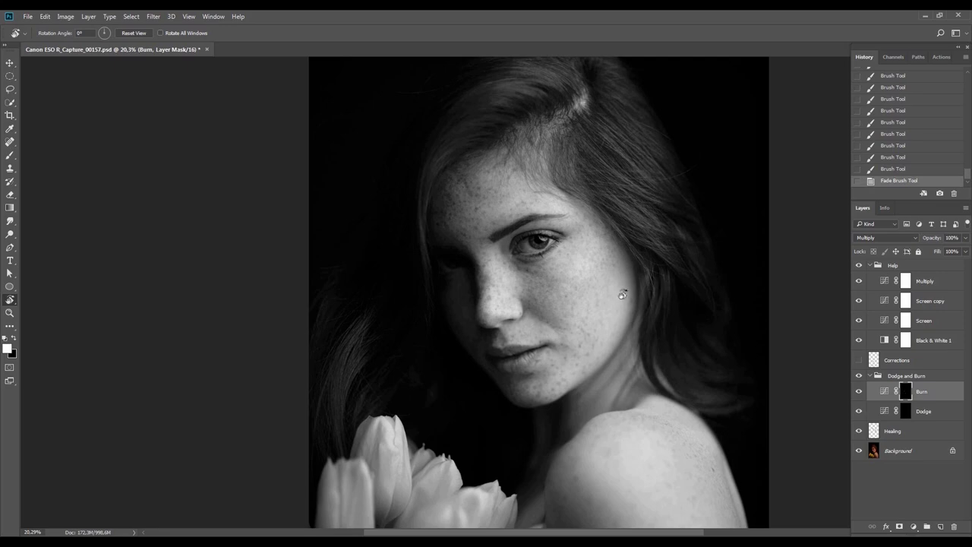
pyautogui.moveTo(724, 241); pyautogui.dragTo(781, 398)
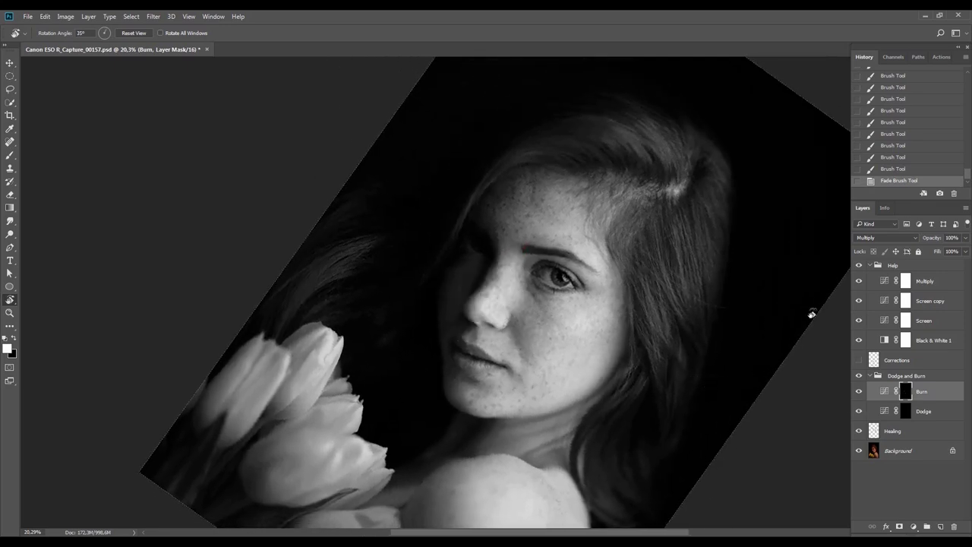
pyautogui.press('b')
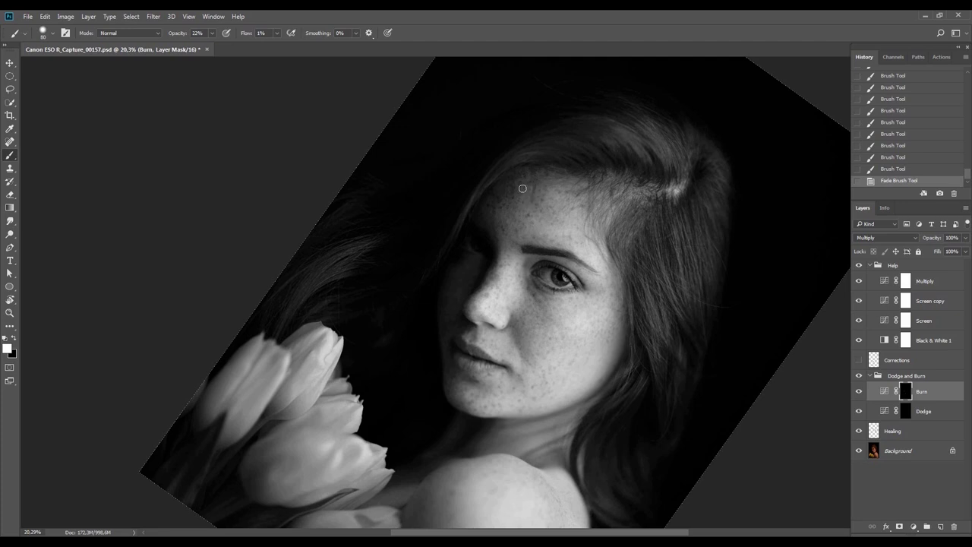
pyautogui.moveTo(519, 183); pyautogui.dragTo(522, 185)
pyautogui.press('Escape')
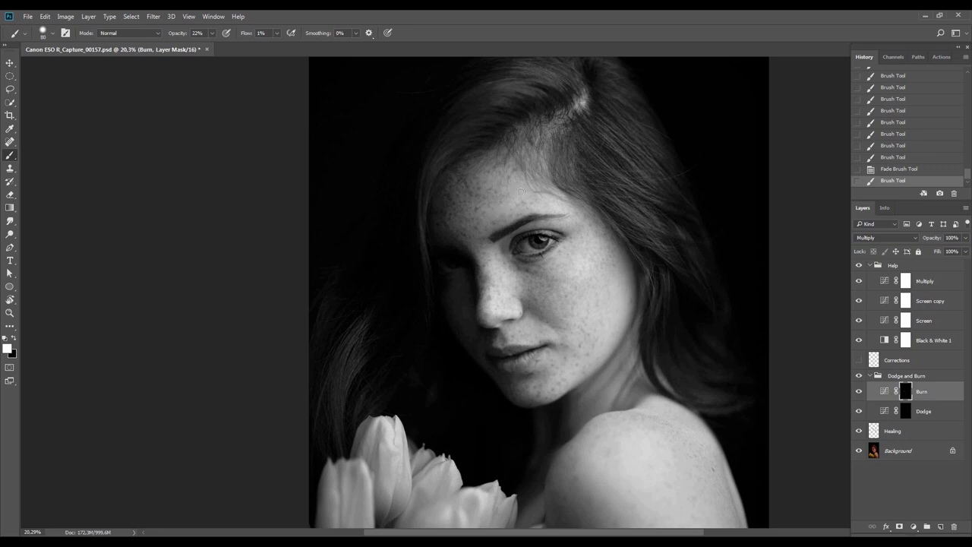
# Burn the shadow-side forehead and the outer cheek contour with several short strokes on the Burn mask
pyautogui.click(455, 221)
pyautogui.click(494, 170)
pyautogui.moveTo(466, 189); pyautogui.dragTo(456, 236)
pyautogui.click(451, 227)
pyautogui.moveTo(650, 334); pyautogui.dragTo(639, 326)
pyautogui.moveTo(579, 265); pyautogui.dragTo(587, 314)
# Lighten the skin under the eye beside the nose on the Dodge mask with a small brush
pyautogui.click(910, 416)
pyautogui.press('r')
pyautogui.moveTo(631, 338); pyautogui.dragTo(522, 145)
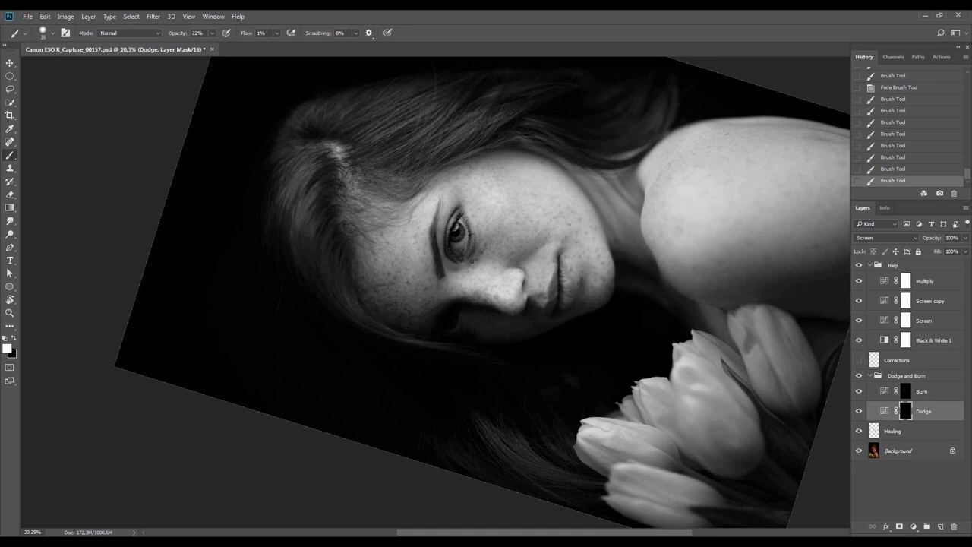
pyautogui.click(481, 269)
pyautogui.press('Escape')
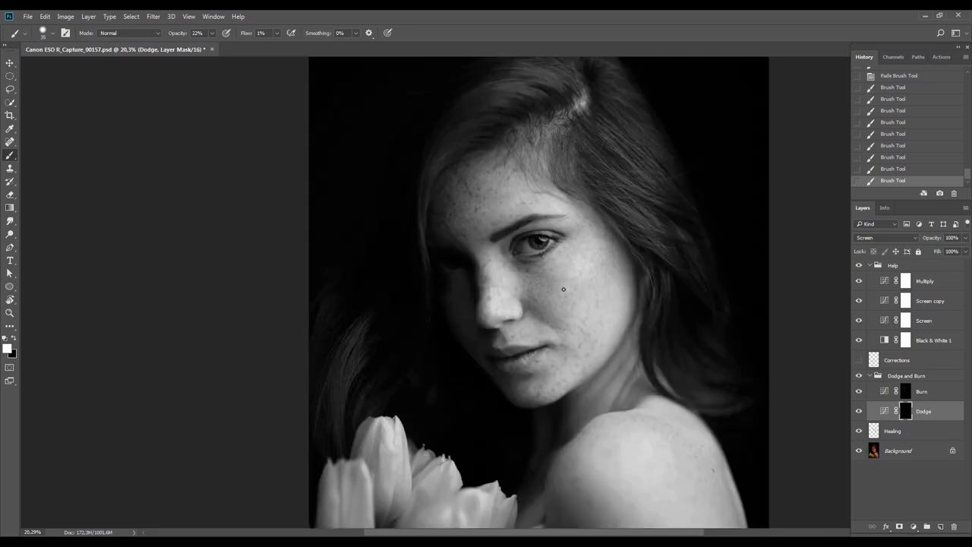
pyautogui.moveTo(623, 287); pyautogui.dragTo(594, 313)
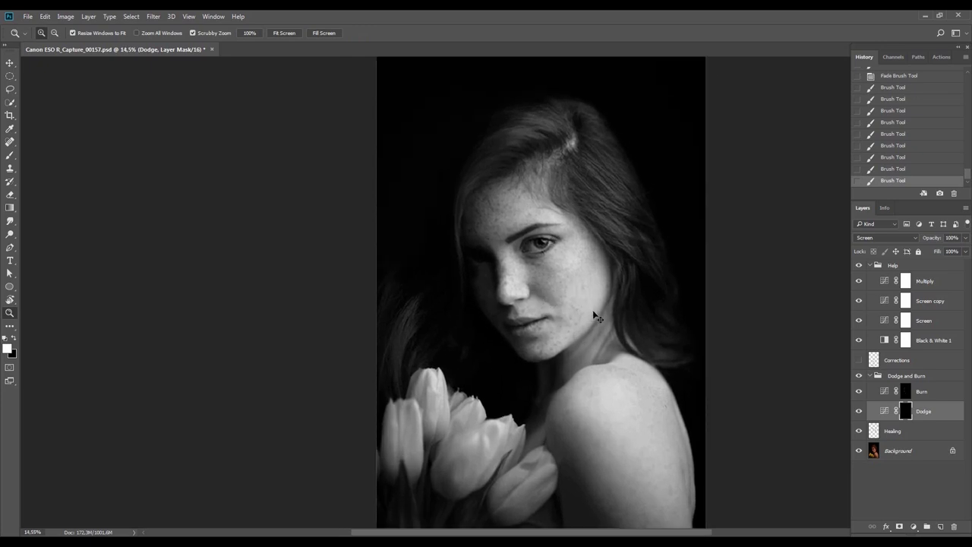
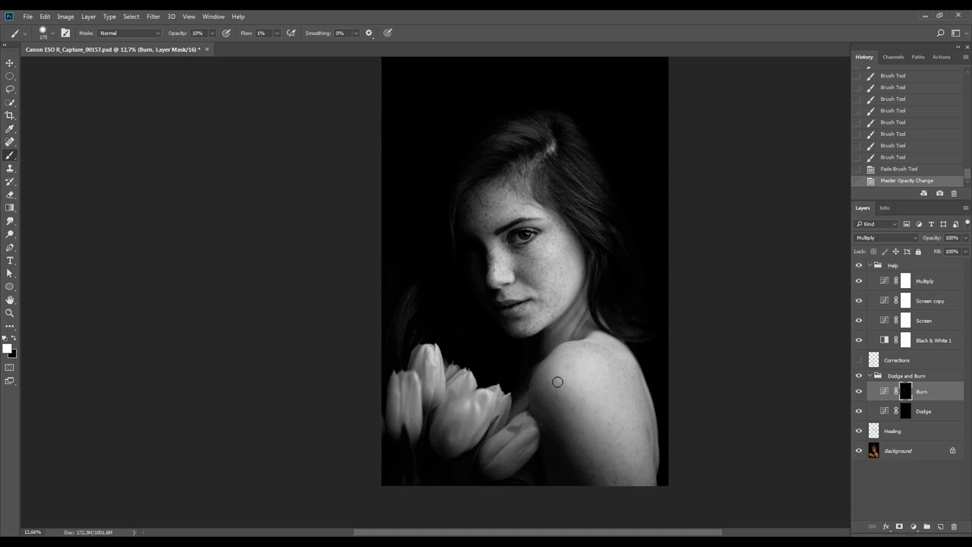
# Burn the shadow side of the upper arm, shoulder and neck with a 175 px brush at 10% opacity
pyautogui.moveTo(584, 416)
pyautogui.mouseDown()
pyautogui.moveTo(608, 442)
pyautogui.moveTo(603, 457)
pyautogui.moveTo(584, 436)
pyautogui.mouseUp()
pyautogui.moveTo(585, 437)
pyautogui.mouseDown()
pyautogui.moveTo(615, 497)
pyautogui.moveTo(572, 425)
pyautogui.moveTo(600, 464)
pyautogui.moveTo(589, 395)
pyautogui.moveTo(602, 442)
pyautogui.moveTo(612, 417)
pyautogui.moveTo(602, 455)
pyautogui.moveTo(615, 476)
pyautogui.moveTo(633, 469)
pyautogui.moveTo(619, 448)
pyautogui.moveTo(612, 485)
pyautogui.moveTo(572, 426)
pyautogui.mouseUp()
pyautogui.moveTo(554, 377)
pyautogui.mouseDown()
pyautogui.moveTo(561, 362)
pyautogui.moveTo(536, 389)
pyautogui.mouseUp()
pyautogui.moveTo(559, 349); pyautogui.dragTo(549, 324)
pyautogui.press('r')
pyautogui.moveTo(601, 267); pyautogui.dragTo(634, 321)
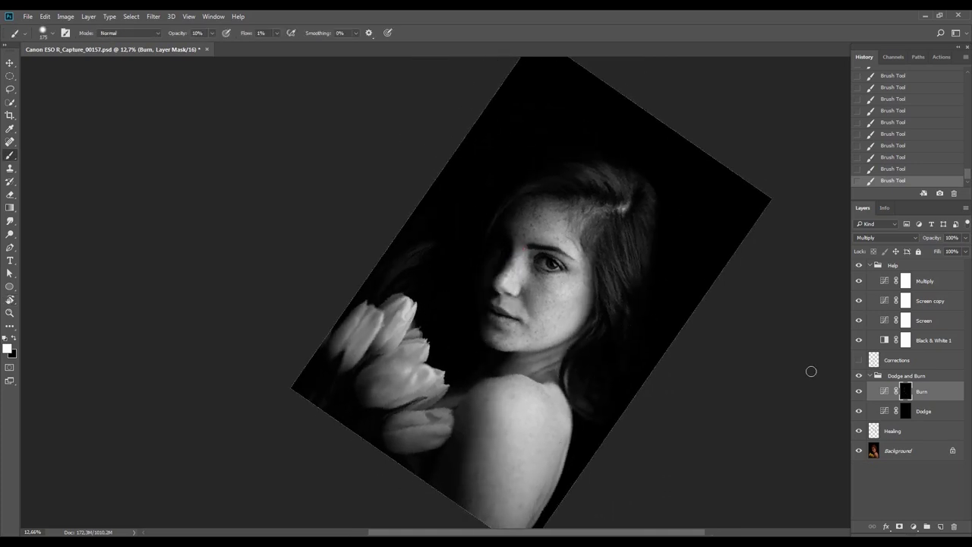
# Lighten the jawline above the neck on the Dodge mask with a reduced brush size
pyautogui.click(904, 410)
pyautogui.press('r')
pyautogui.moveTo(592, 335); pyautogui.dragTo(557, 362)
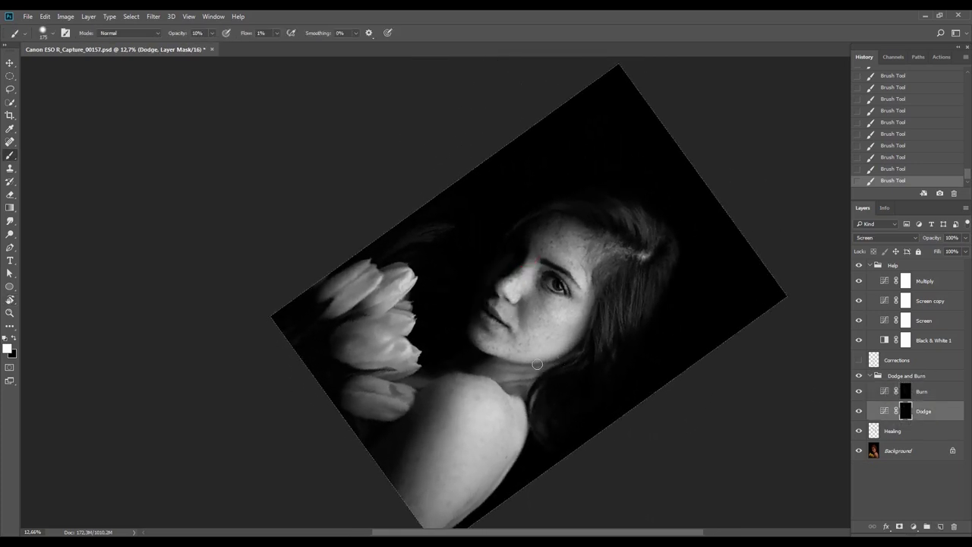
pyautogui.press('[')
pyautogui.press('[')
pyautogui.press('Escape')
# Lighten the cheek beside the corner of the mouth on the Dodge mask, reducing the brush to 40 px
pyautogui.hotkey('ctrl', 'space')
pyautogui.moveTo(535, 327)
pyautogui.mouseDown()
pyautogui.moveTo(564, 326)
pyautogui.moveTo(577, 337)
pyautogui.moveTo(612, 232)
pyautogui.moveTo(478, 250)
pyautogui.mouseUp()
pyautogui.press('r')
pyautogui.press('b')
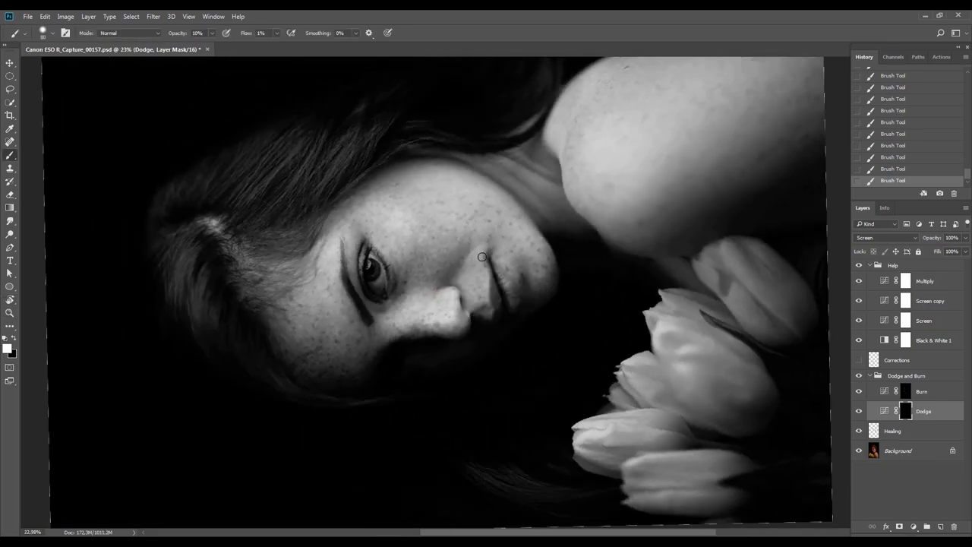
pyautogui.press('[')
pyautogui.press('r')
pyautogui.press('Escape')
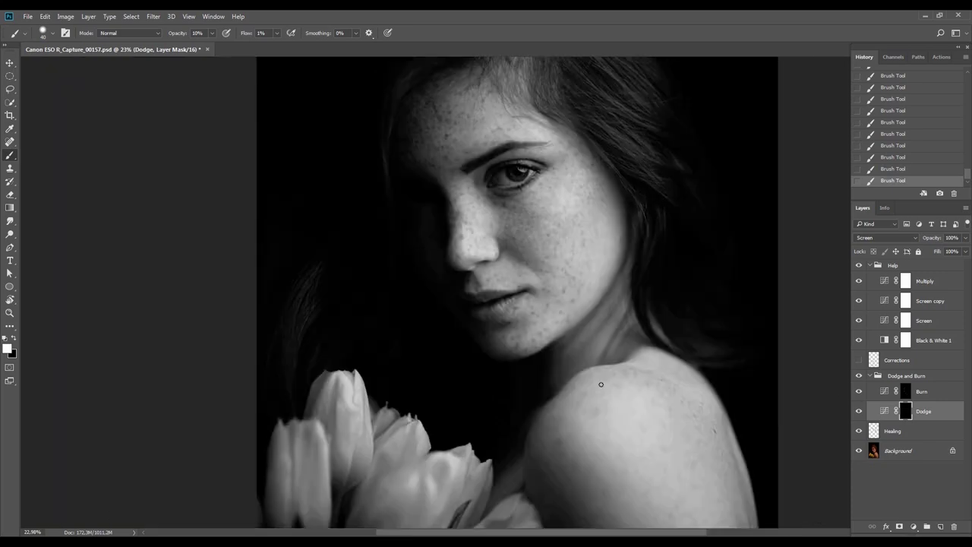
# Hide the Screen copy help layer and burn the lower cheek near the mouth on the Burn mask
pyautogui.press('r')
pyautogui.moveTo(606, 374)
pyautogui.mouseDown()
pyautogui.moveTo(573, 164)
pyautogui.moveTo(570, 173)
pyautogui.mouseUp()
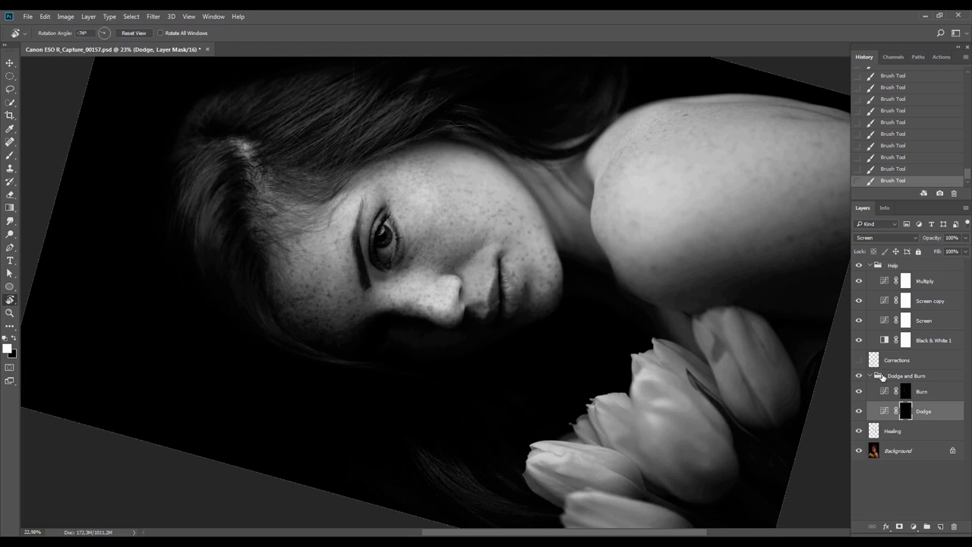
pyautogui.click(919, 394)
pyautogui.press('b')
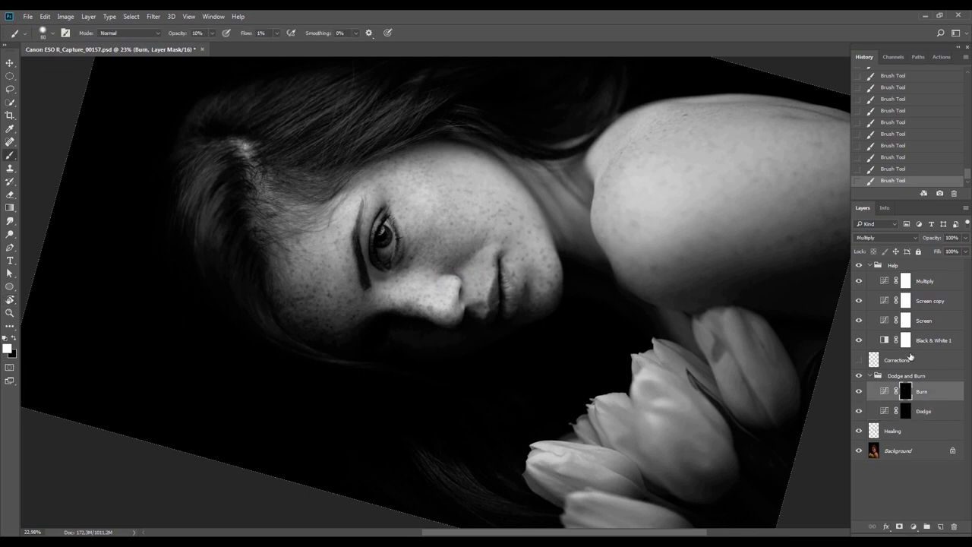
pyautogui.click(861, 301)
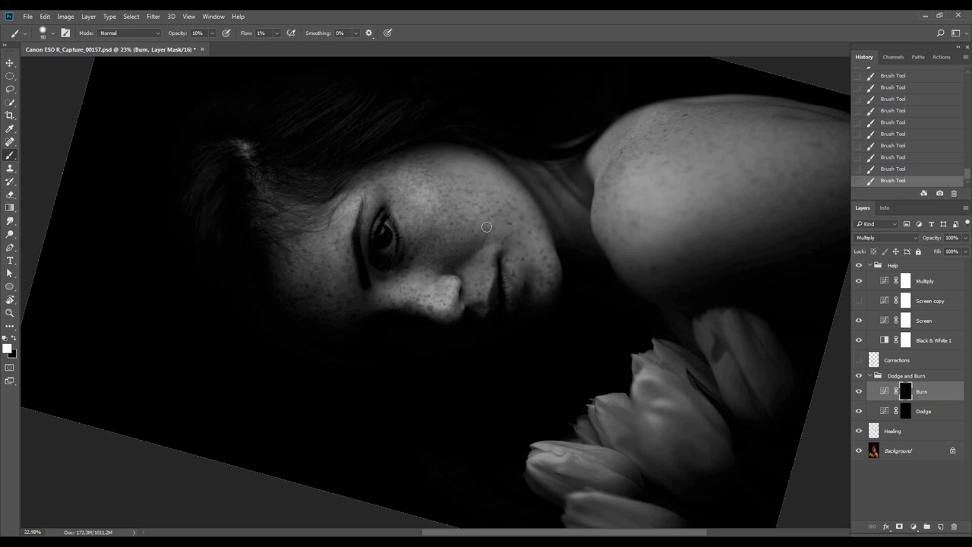
pyautogui.press('Escape')
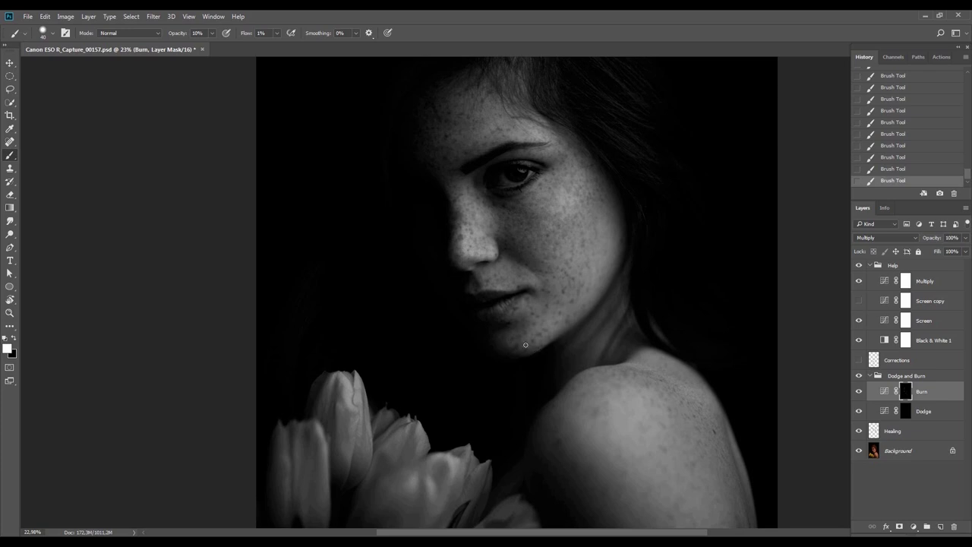
# Lighten the lower cheek beside the chin on the Dodge mask from a rotated view
pyautogui.press('z')
pyautogui.moveTo(621, 376); pyautogui.dragTo(597, 358)
pyautogui.press('r')
pyautogui.moveTo(649, 310)
pyautogui.mouseDown()
pyautogui.moveTo(673, 243)
pyautogui.moveTo(602, 201)
pyautogui.moveTo(609, 248)
pyautogui.mouseUp()
pyautogui.press('z')
pyautogui.press('r')
pyautogui.moveTo(636, 365); pyautogui.dragTo(658, 273)
pyautogui.press('b')
pyautogui.click(906, 411)
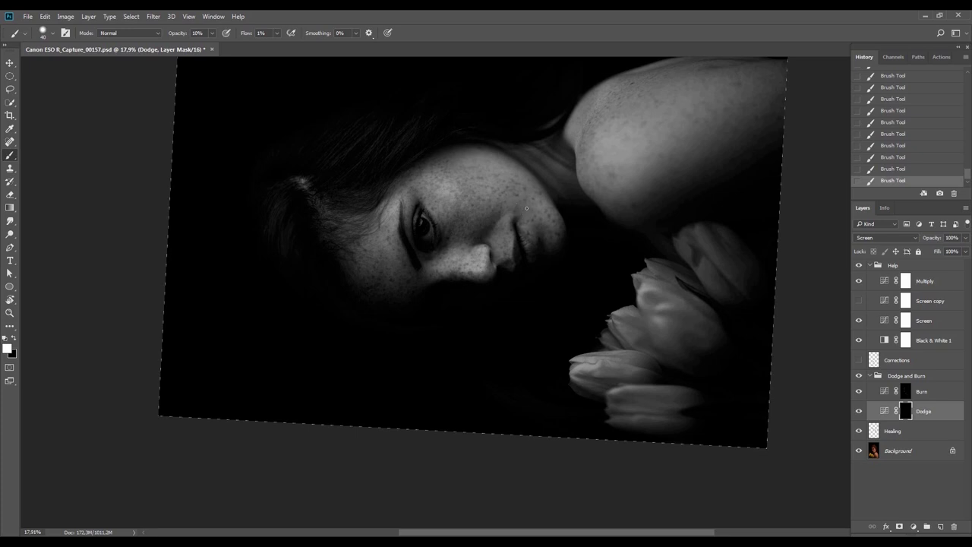
pyautogui.press('Escape')
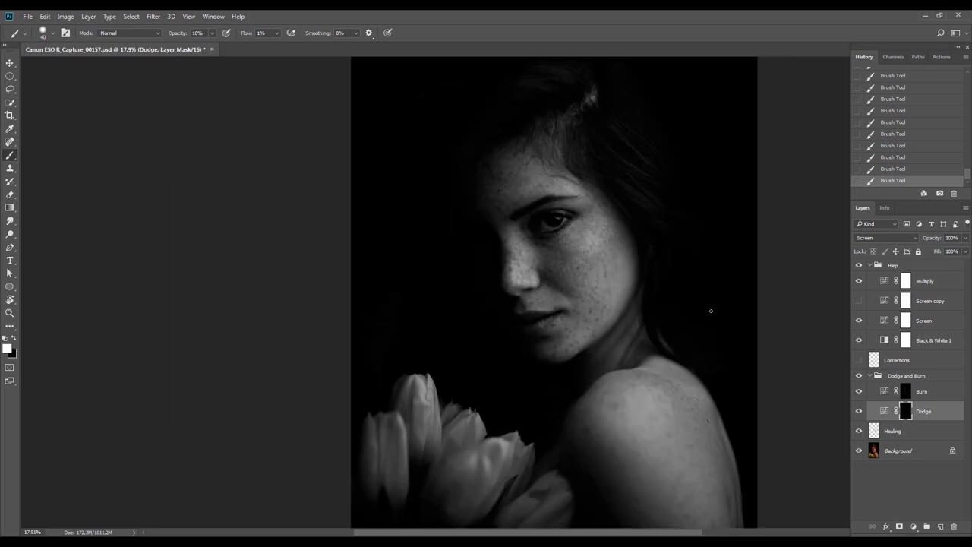
# Lighten the skin beside the corner of the mouth on the Dodge mask from a rotated, enlarged view
pyautogui.press('r')
pyautogui.moveTo(683, 186); pyautogui.dragTo(605, 410)
pyautogui.press('b')
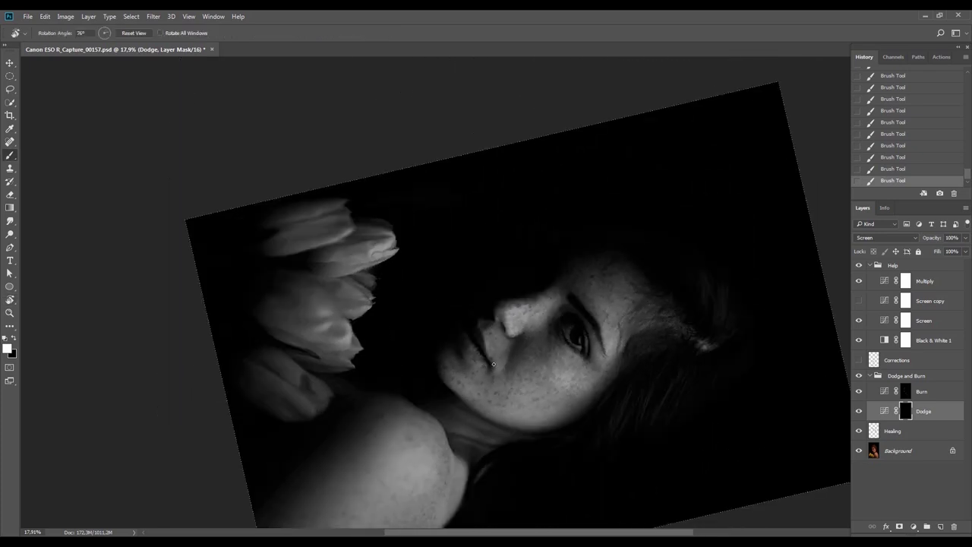
pyautogui.press('z')
pyautogui.moveTo(494, 368); pyautogui.dragTo(498, 368)
pyautogui.press('b')
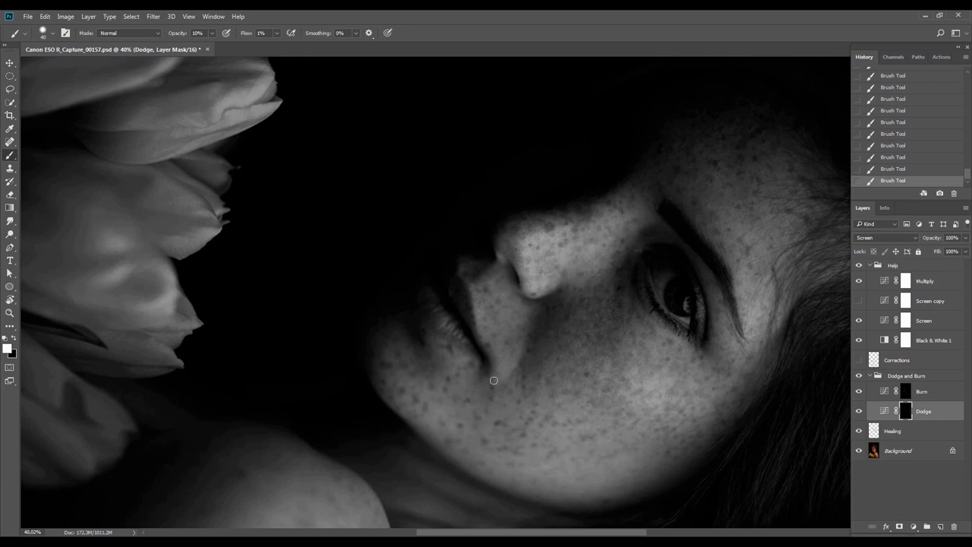
pyautogui.hotkey('ctrl', '0')
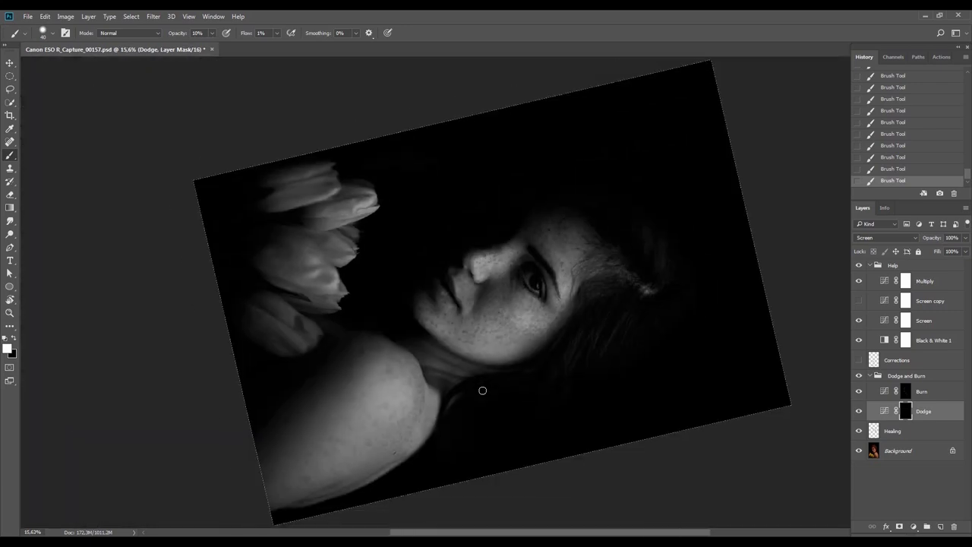
pyautogui.press('Escape')
# Hide the Help group and burn the chin beside the lips on the Burn mask in the colour view
pyautogui.click(867, 378)
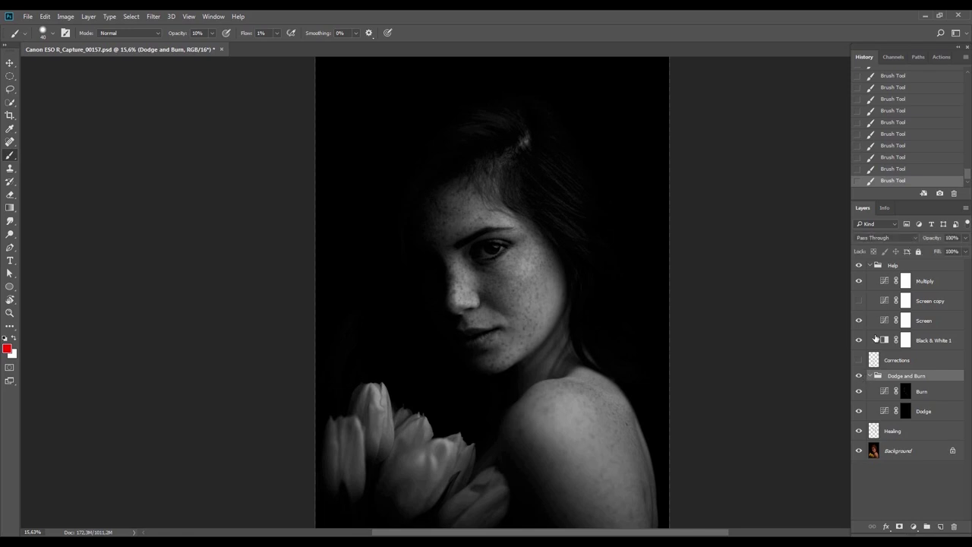
pyautogui.click(859, 265)
pyautogui.press('r')
pyautogui.moveTo(565, 386)
pyautogui.mouseDown()
pyautogui.moveTo(630, 332)
pyautogui.moveTo(649, 378)
pyautogui.moveTo(635, 400)
pyautogui.mouseUp()
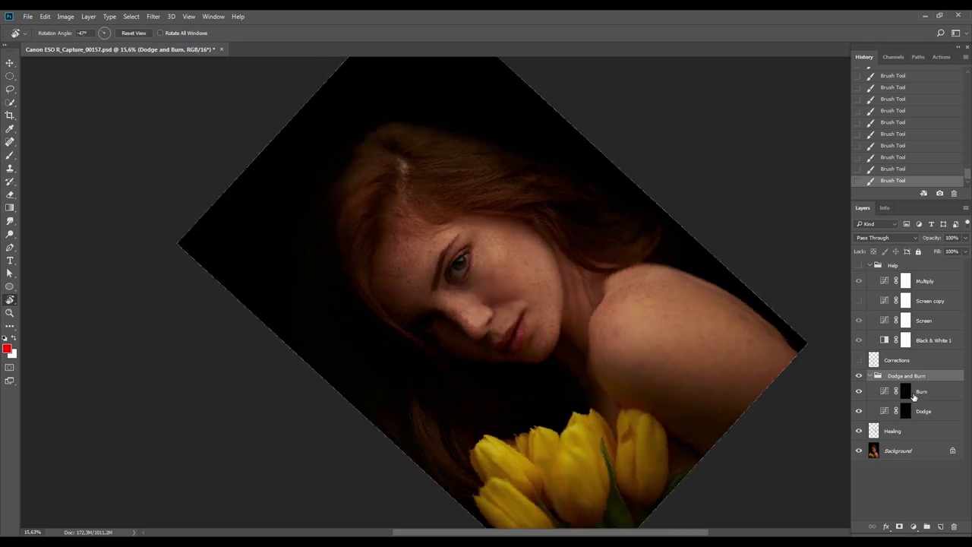
pyautogui.click(908, 394)
pyautogui.press('z')
pyautogui.click(549, 321)
pyautogui.press('b')
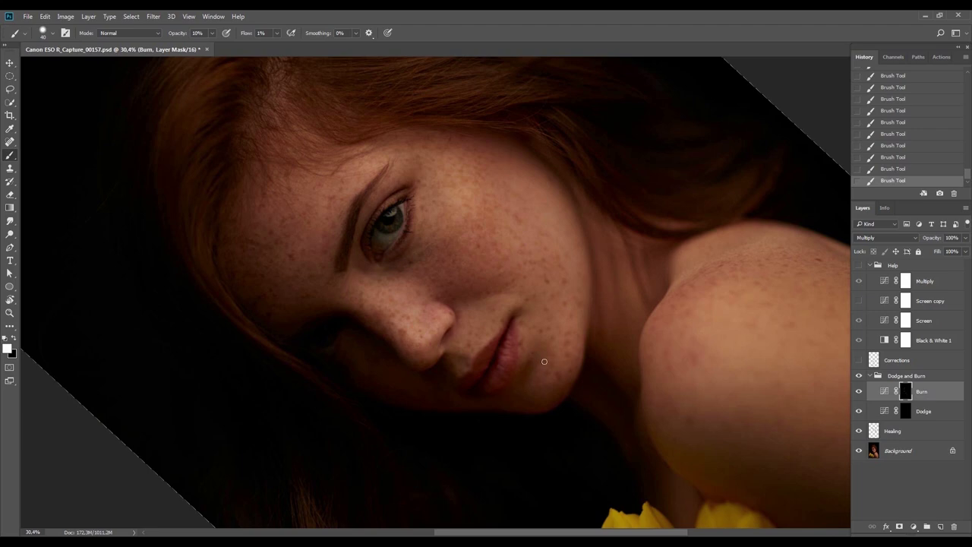
pyautogui.press('Escape')
# Lighten the lower cheek beside the mouth on the Dodge mask from a rotated colour view
pyautogui.press('z')
pyautogui.moveTo(568, 360)
pyautogui.mouseDown()
pyautogui.moveTo(531, 361)
pyautogui.moveTo(590, 369)
pyautogui.moveTo(574, 373)
pyautogui.moveTo(565, 319)
pyautogui.mouseUp()
pyautogui.press('r')
pyautogui.click(906, 411)
pyautogui.press('r')
pyautogui.moveTo(622, 258)
pyautogui.mouseDown()
pyautogui.moveTo(662, 271)
pyautogui.moveTo(478, 330)
pyautogui.mouseUp()
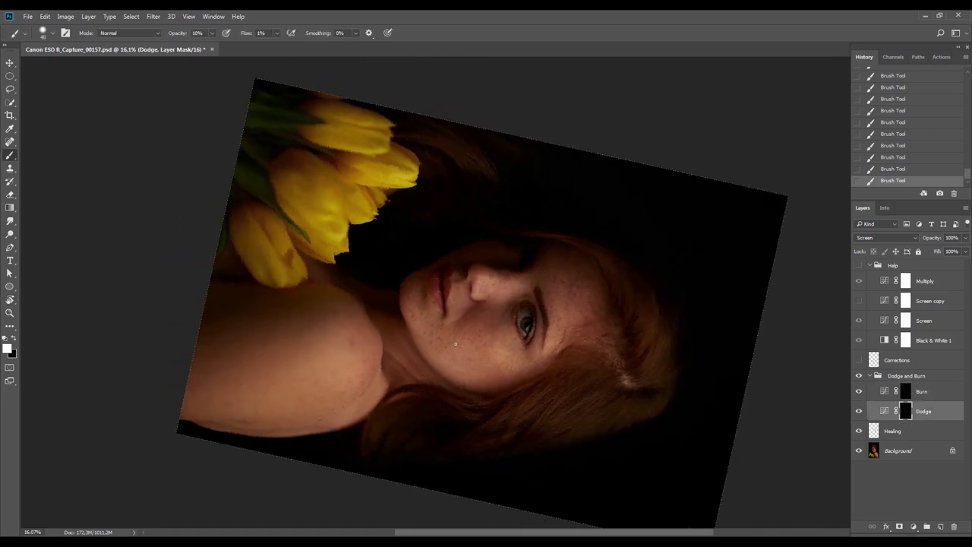
pyautogui.press('v')
pyautogui.press('b')
pyautogui.press('r')
pyautogui.press('Escape')
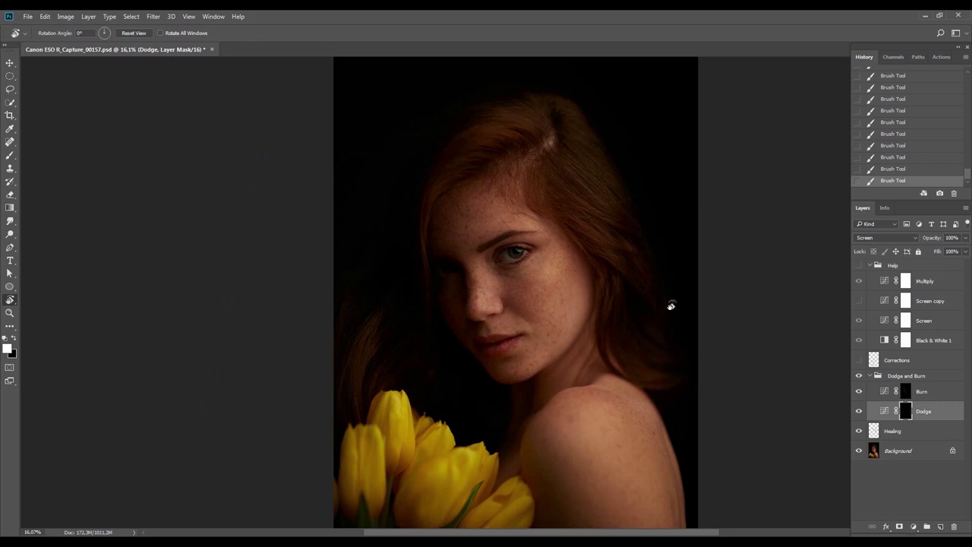
# Burn the area just under the eye on the Burn mask with a 90 px brush
pyautogui.moveTo(669, 304); pyautogui.dragTo(699, 386)
pyautogui.press('b')
pyautogui.click(919, 391)
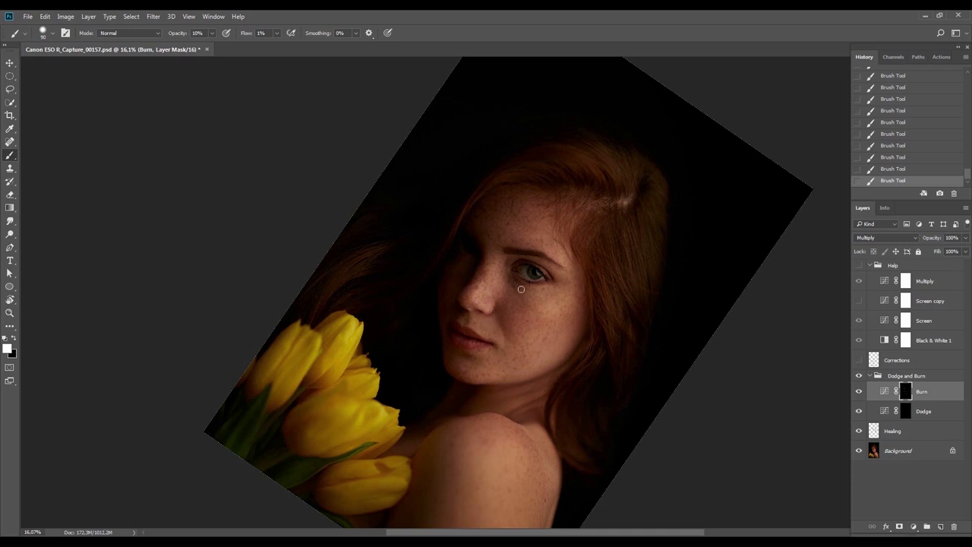
pyautogui.press('Escape')
# Burn the cheek between the eye and the nose on the Burn mask, reducing the brush size
pyautogui.press('r')
pyautogui.moveTo(588, 278); pyautogui.dragTo(516, 217)
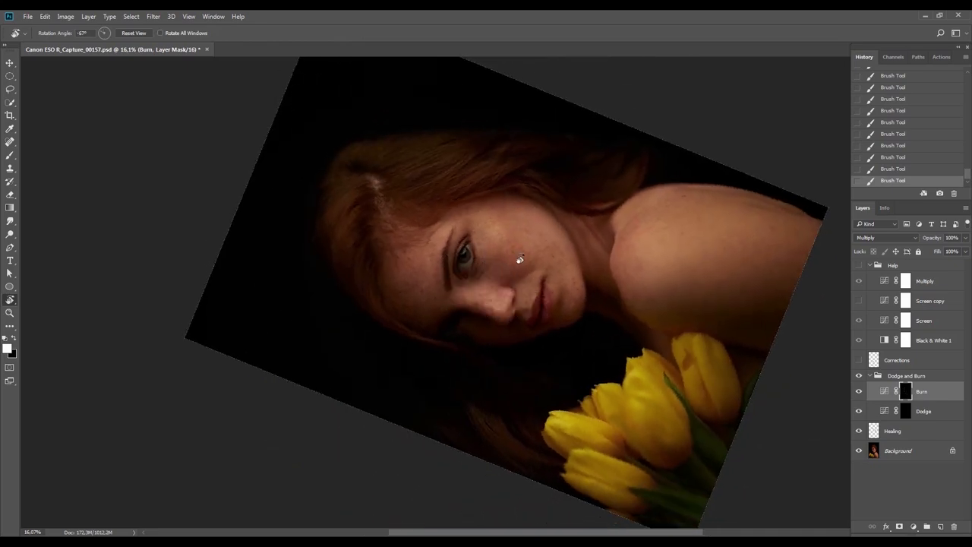
pyautogui.moveTo(498, 267)
pyautogui.mouseDown()
pyautogui.moveTo(509, 290)
pyautogui.moveTo(538, 293)
pyautogui.mouseUp()
pyautogui.press('z')
pyautogui.press('b')
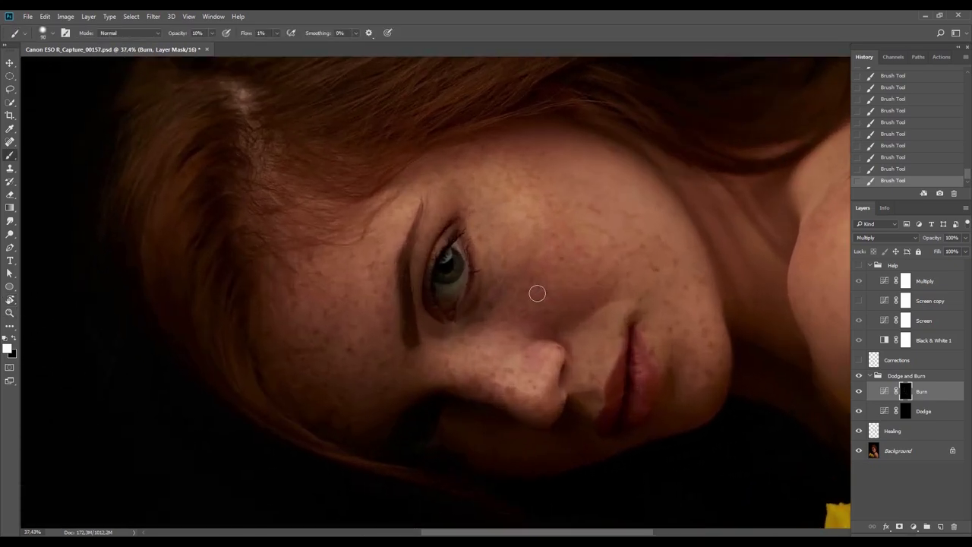
pyautogui.press('[')
pyautogui.press('[')
pyautogui.press('z')
pyautogui.scroll(-3, 661, 319)
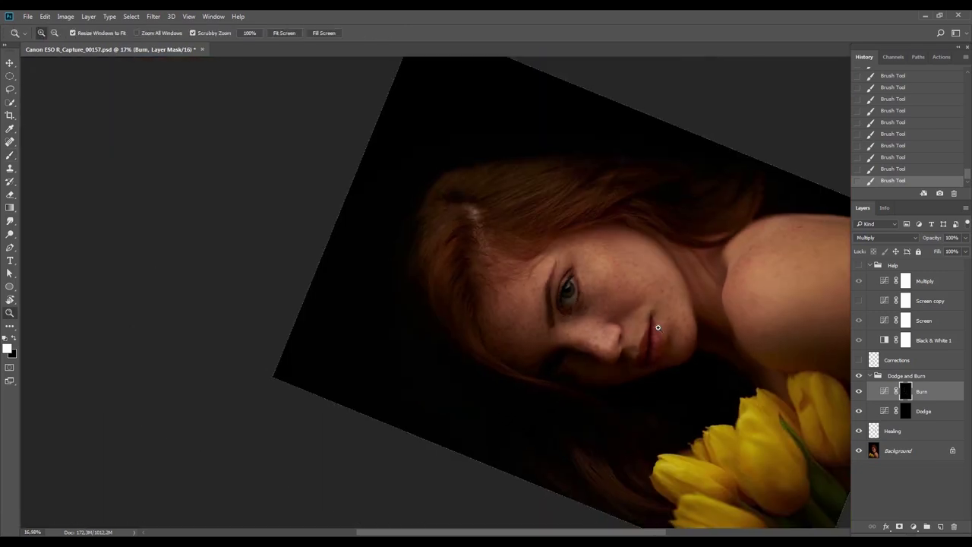
# Lighten the skin directly below the eye on the Dodge mask with a small brush
pyautogui.scroll(1, 657, 328)
pyautogui.click(919, 411)
pyautogui.press('b')
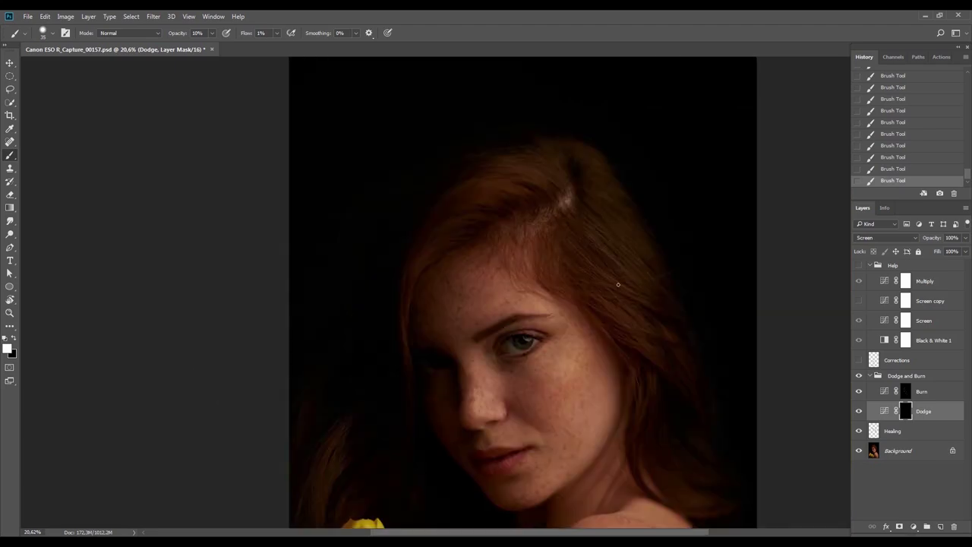
pyautogui.press('r')
pyautogui.moveTo(623, 292)
pyautogui.mouseDown()
pyautogui.moveTo(615, 341)
pyautogui.moveTo(490, 406)
pyautogui.moveTo(420, 297)
pyautogui.mouseUp()
pyautogui.press('b')
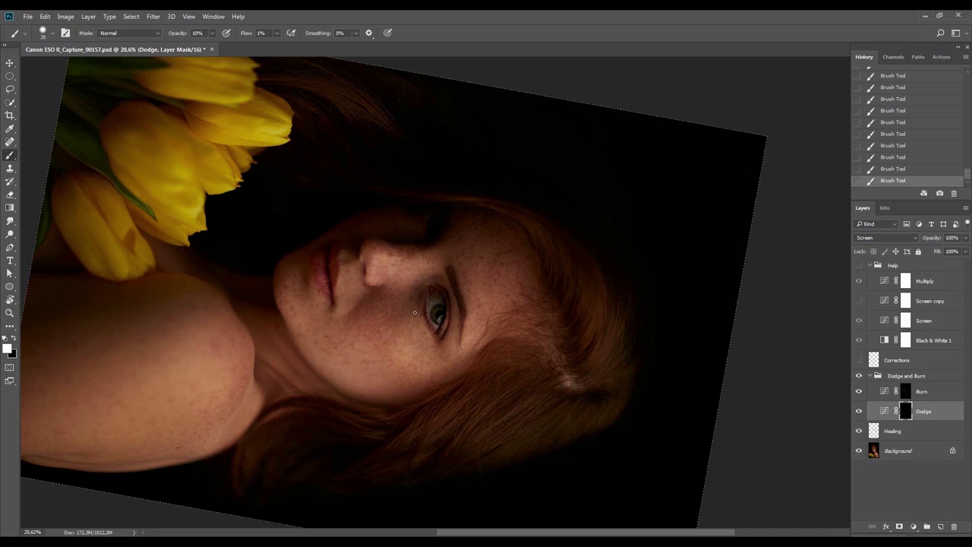
pyautogui.hotkey('ctrl', '0')
# Burn the skin at the inner corner of the eye on the Burn mask with a 30 px brush
pyautogui.press('r')
pyautogui.moveTo(604, 324); pyautogui.dragTo(495, 205)
pyautogui.press('z')
pyautogui.moveTo(473, 307); pyautogui.dragTo(793, 397)
pyautogui.press('r')
pyautogui.click(900, 398)
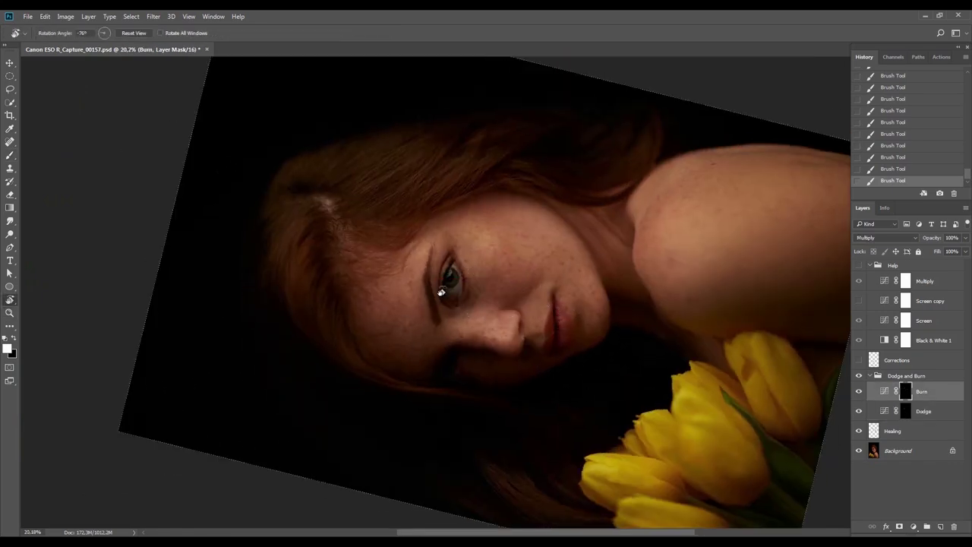
pyautogui.press('b')
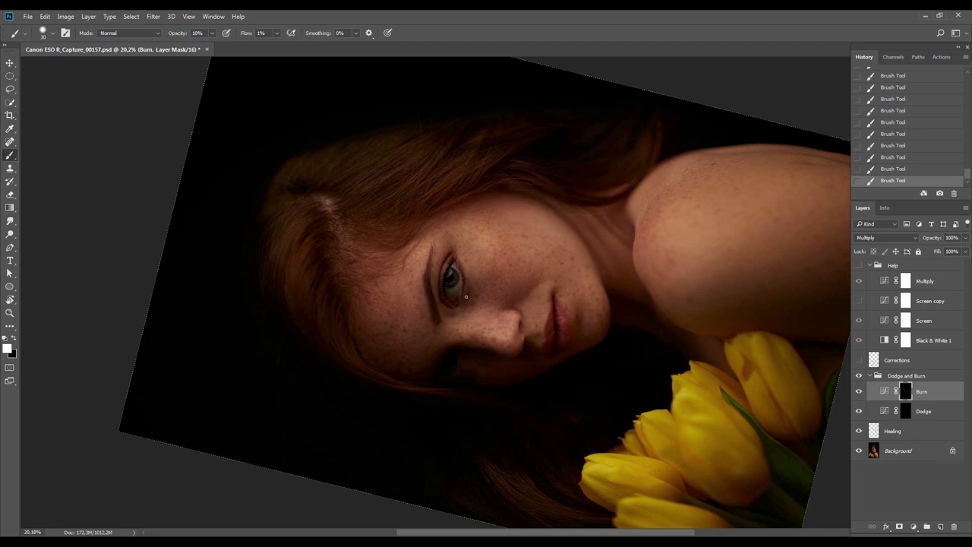
pyautogui.press('Escape')
# Burn the skin below the eye from the opposite rotation and fade the last brush stroke
pyautogui.press('r')
pyautogui.moveTo(573, 173)
pyautogui.mouseDown()
pyautogui.moveTo(605, 362)
pyautogui.moveTo(625, 360)
pyautogui.moveTo(627, 349)
pyautogui.mouseUp()
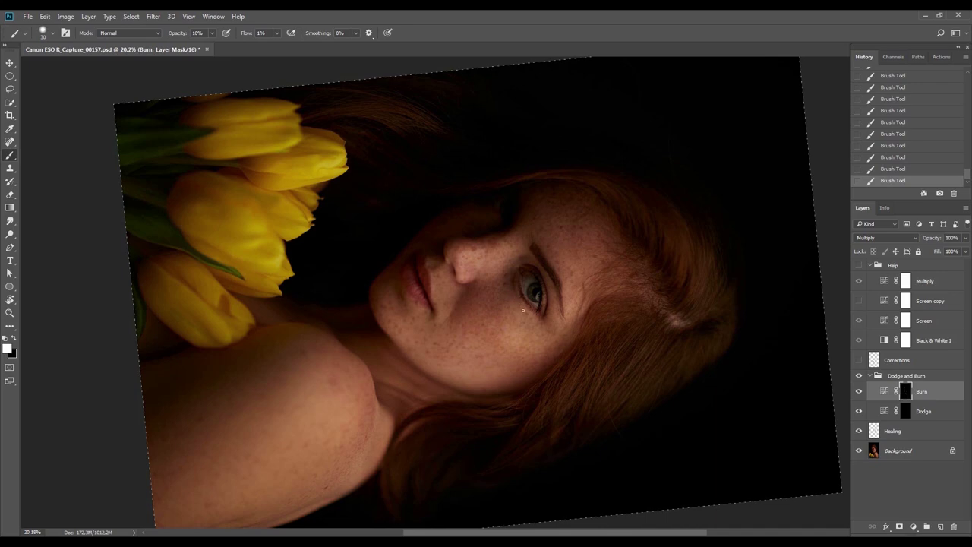
pyautogui.press('Escape')
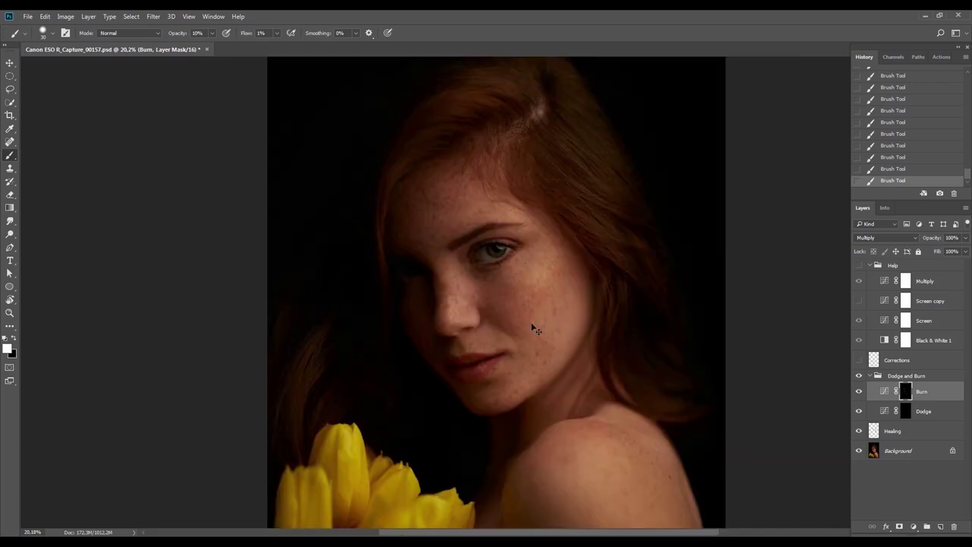
pyautogui.hotkey('ctrl', 'shift', 'f')
pyautogui.press('Return')
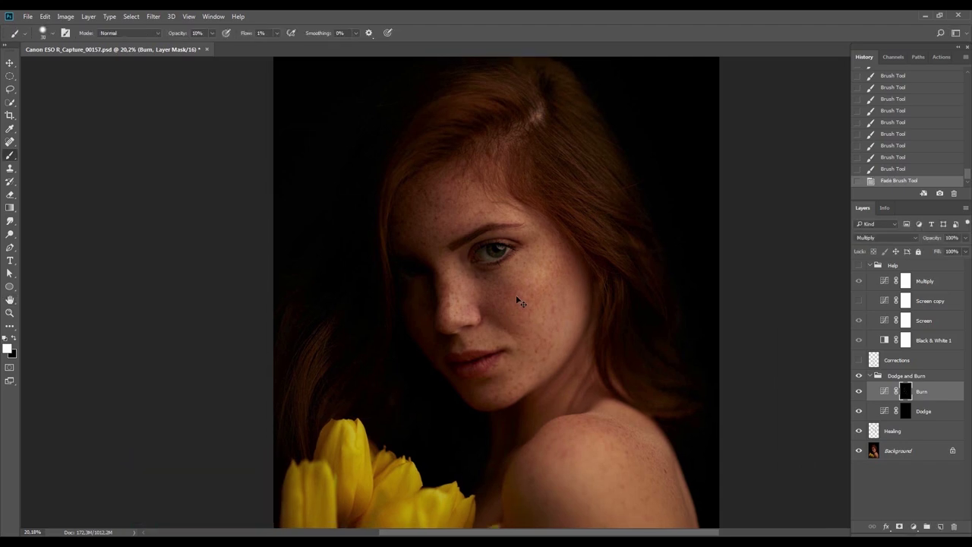
# Burn the inner cheek beside the nose on the Burn mask with a 60 px brush
pyautogui.hotkey('ctrl', '0')
pyautogui.press('r')
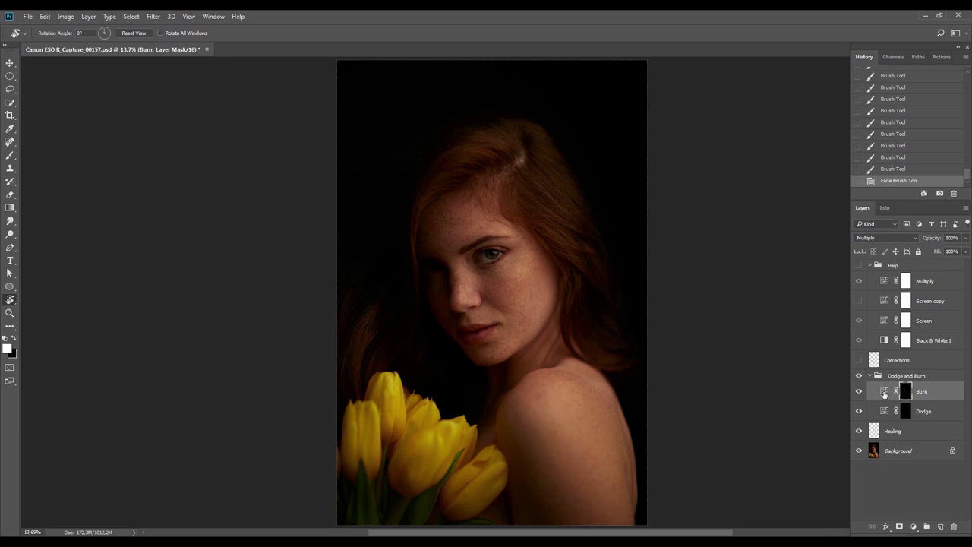
pyautogui.moveTo(593, 218); pyautogui.dragTo(606, 285)
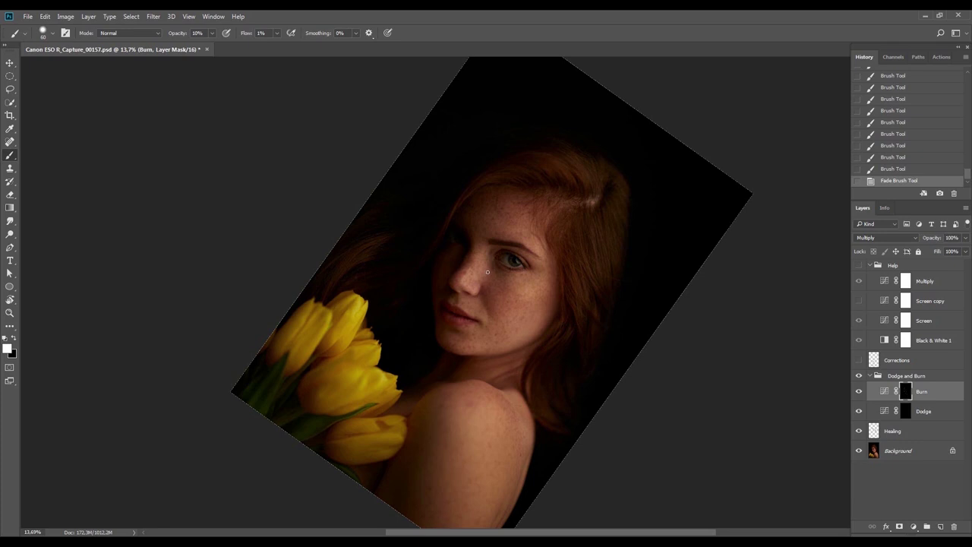
pyautogui.moveTo(493, 275); pyautogui.dragTo(479, 281)
pyautogui.press('Escape')
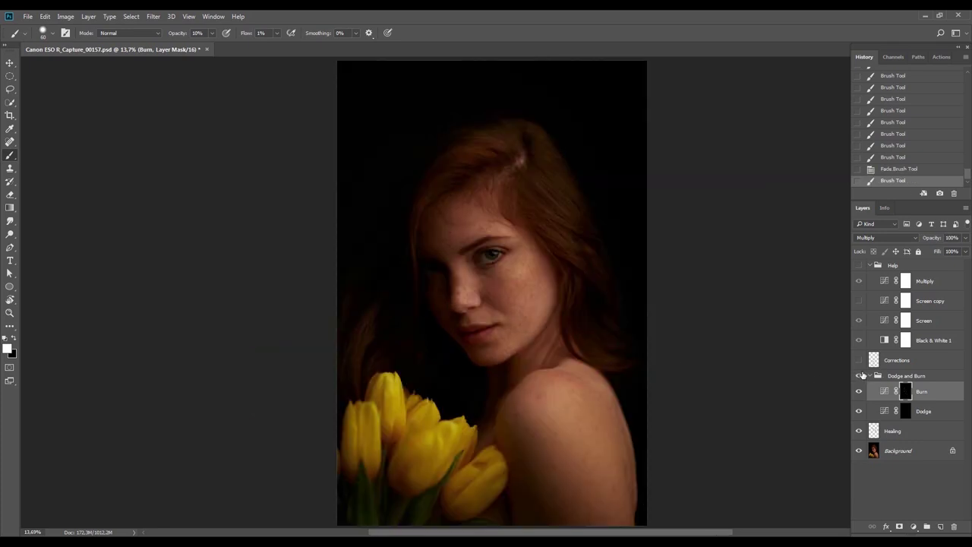
# Burn the cheek below the eye with a 100 px brush, showing the Help group for the stroke and hiding it again
pyautogui.press('r')
pyautogui.moveTo(592, 334)
pyautogui.mouseDown()
pyautogui.moveTo(532, 259)
pyautogui.moveTo(480, 285)
pyautogui.moveTo(470, 279)
pyautogui.mouseUp()
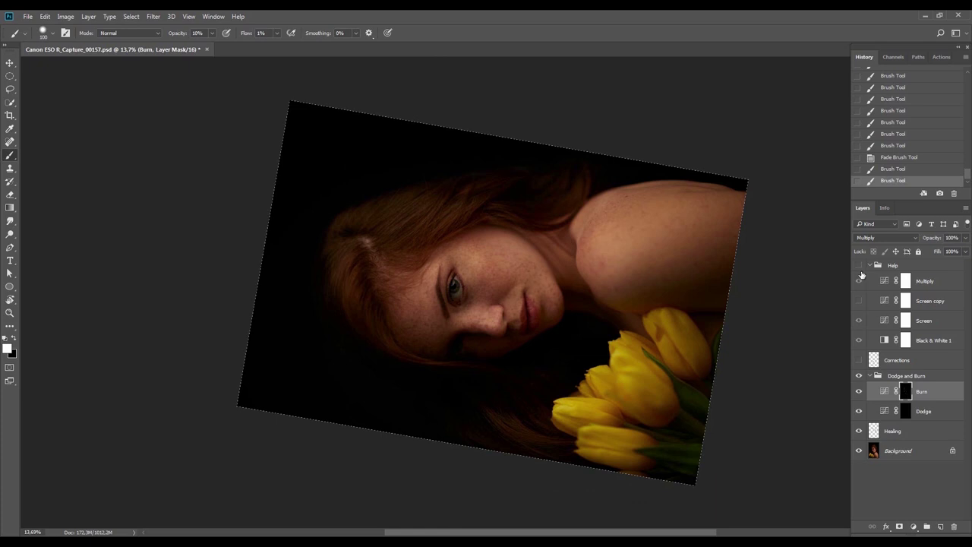
pyautogui.click(860, 267)
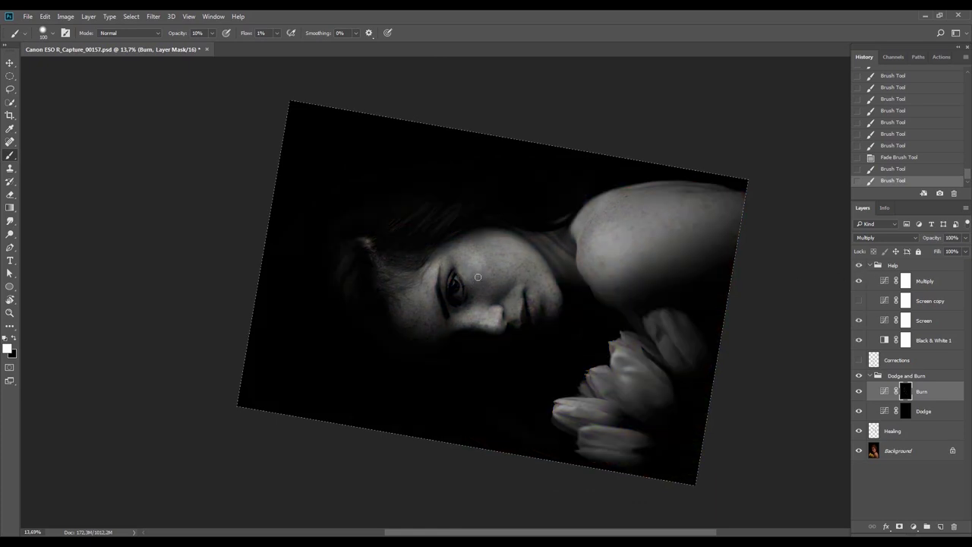
pyautogui.moveTo(472, 286); pyautogui.dragTo(479, 296)
pyautogui.press('Escape')
pyautogui.click(858, 268)
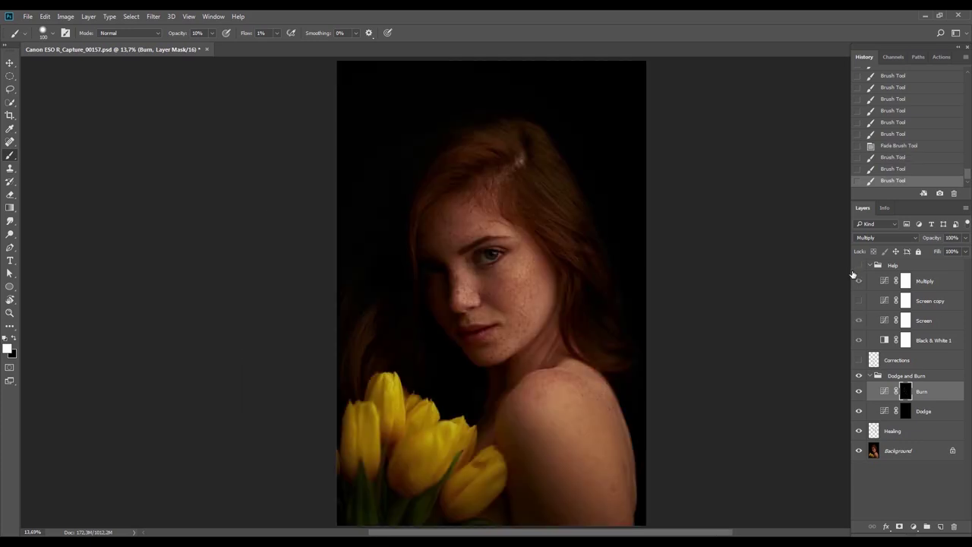
# Fade the last burn stroke to 5% opacity
pyautogui.press('r')
pyautogui.moveTo(653, 220); pyautogui.dragTo(600, 342)
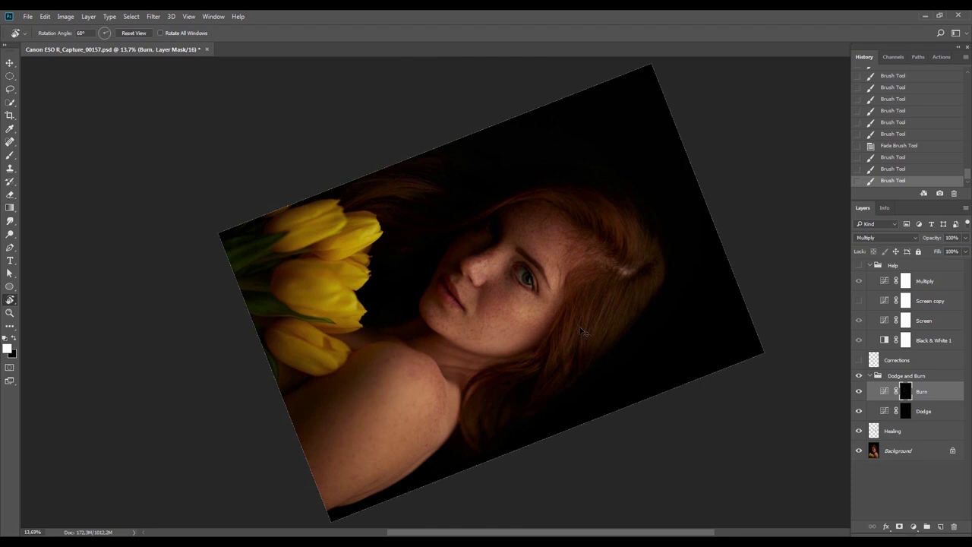
pyautogui.hotkey('ctrl', 'shift', 'f')
pyautogui.write('5')
pyautogui.press('Return')
pyautogui.press('Escape')
pyautogui.hotkey('ctrl', 'shift', 'f')
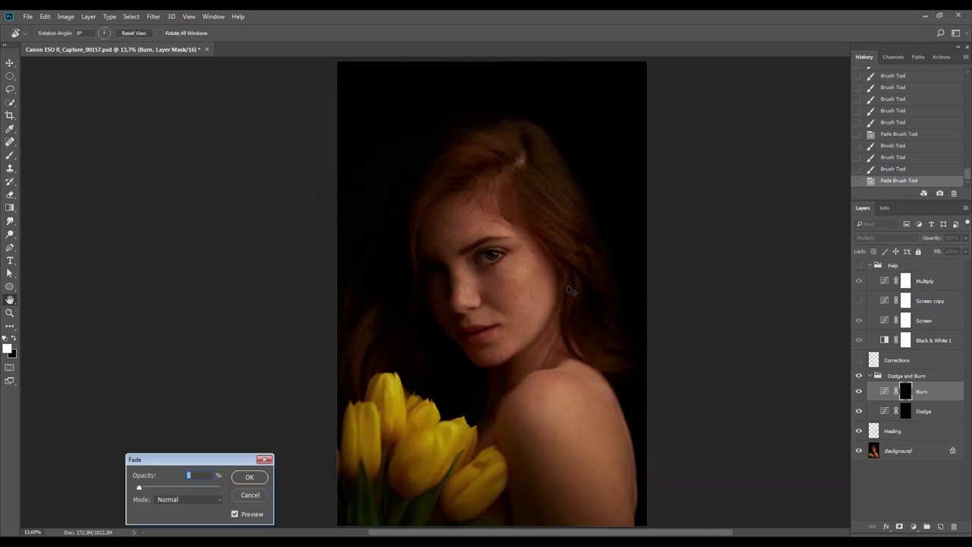
pyautogui.press('Escape')
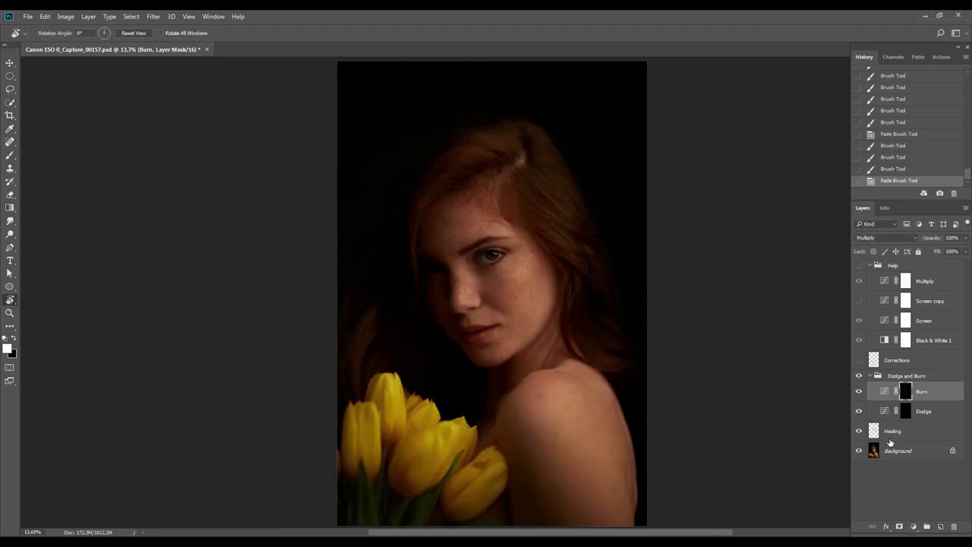
# Lighten the cheek below the eye on the Dodge mask with a 100 px brush
pyautogui.click(905, 411)
pyautogui.moveTo(433, 114)
pyautogui.mouseDown()
pyautogui.moveTo(506, 92)
pyautogui.moveTo(683, 288)
pyautogui.mouseUp()
pyautogui.press('b')
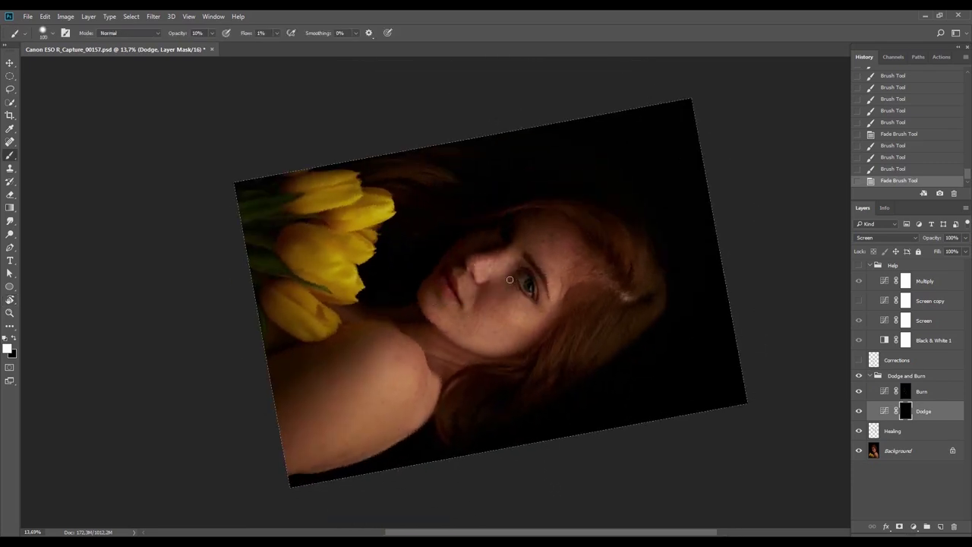
pyautogui.moveTo(510, 296); pyautogui.dragTo(503, 301)
pyautogui.press('Escape')
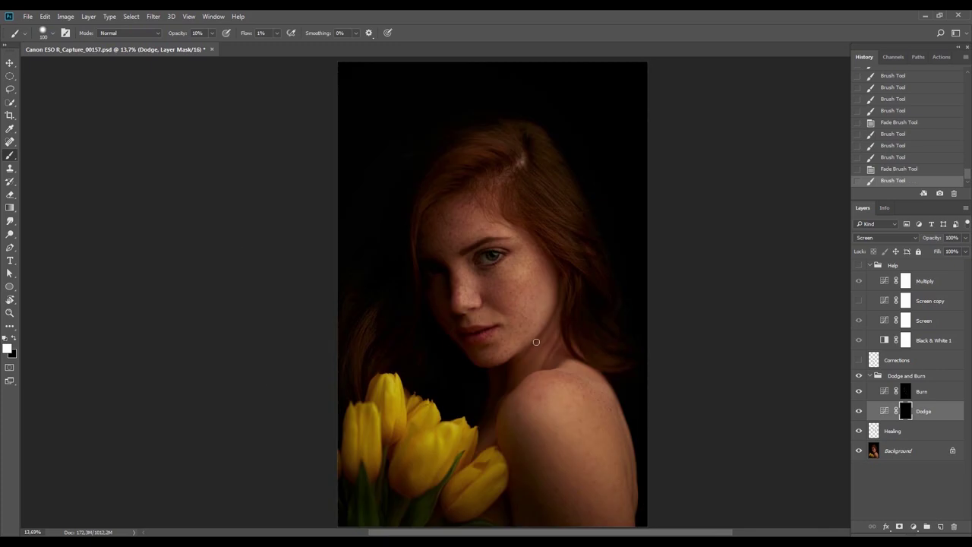
# Burn the skin just below the eye on the Burn mask, reducing the brush to 60 px
pyautogui.press('r')
pyautogui.moveTo(581, 298); pyautogui.dragTo(579, 254)
pyautogui.click(901, 395)
pyautogui.press('b')
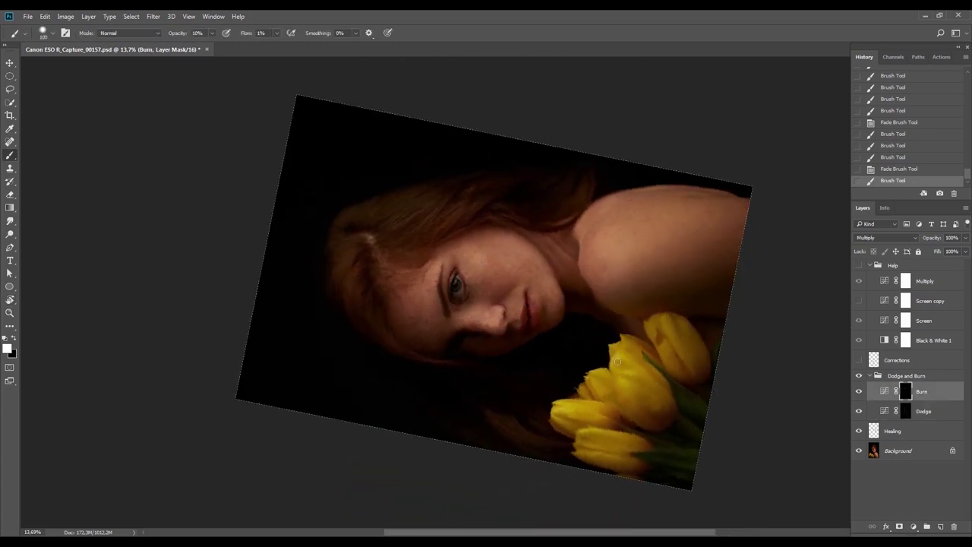
pyautogui.press('[')
pyautogui.press('[')
pyautogui.press('[')
pyautogui.moveTo(473, 289); pyautogui.dragTo(473, 286)
pyautogui.press('Escape')
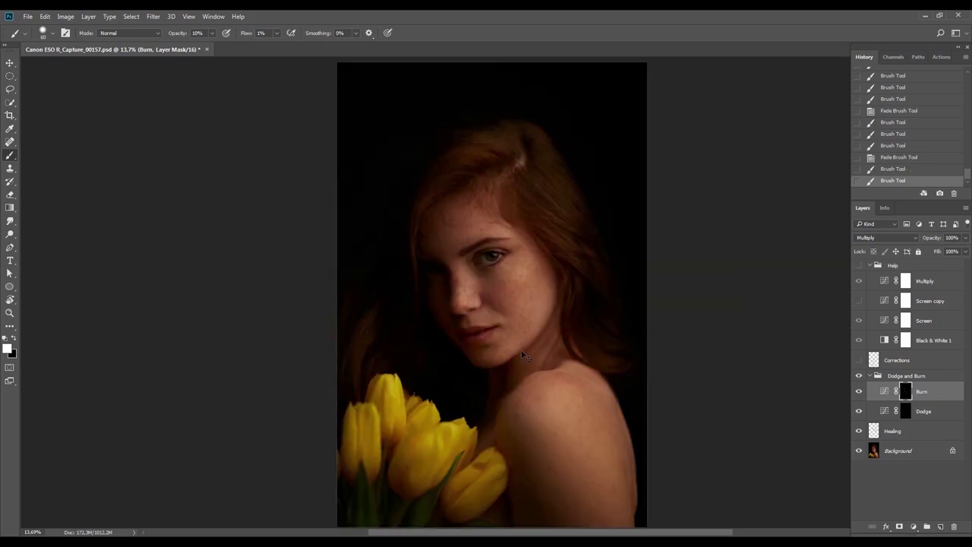
# Fade the new under-eye burn stroke to 5% opacity and return to the brush
pyautogui.hotkey('ctrl', 'shift', 'f')
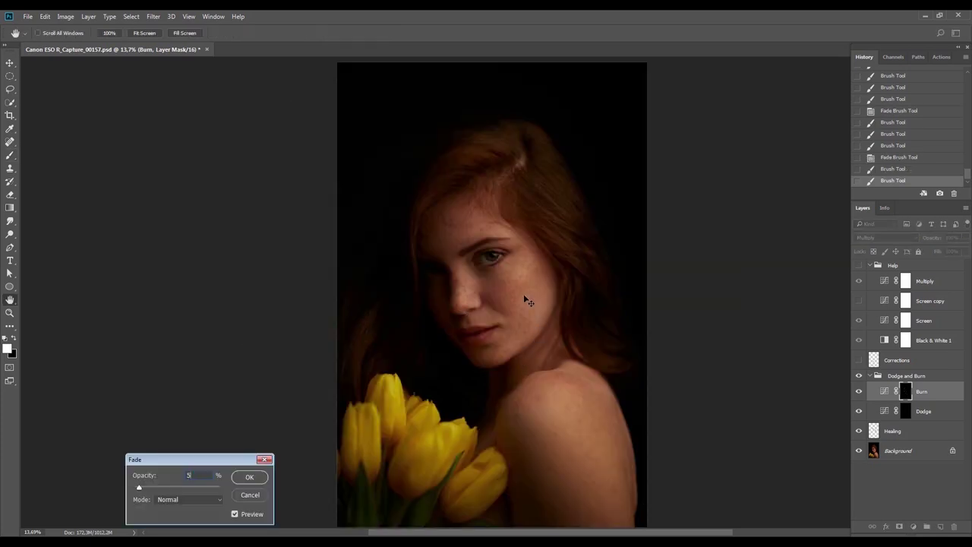
pyautogui.press('Return')
pyautogui.press('r')
pyautogui.moveTo(662, 293)
pyautogui.mouseDown()
pyautogui.moveTo(647, 373)
pyautogui.moveTo(634, 381)
pyautogui.mouseUp()
pyautogui.press('Escape')
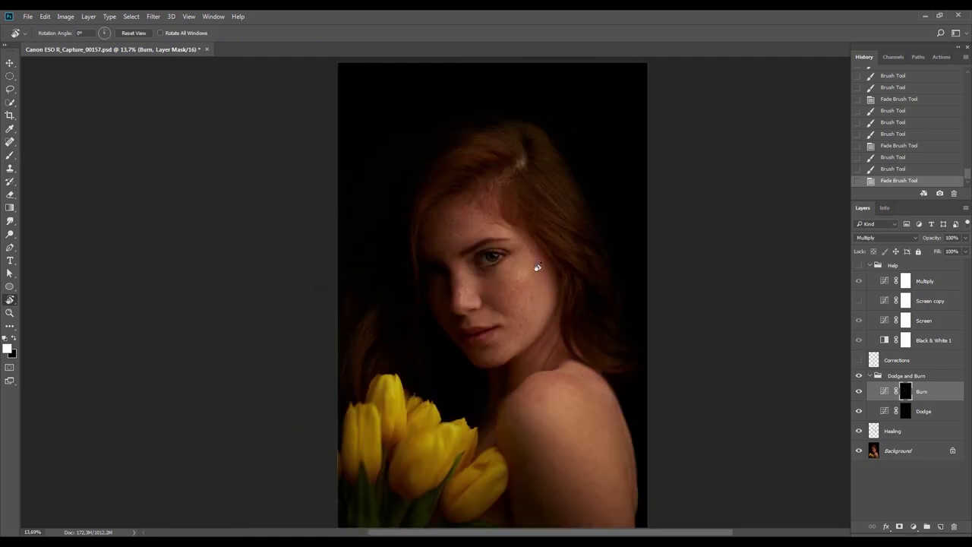
pyautogui.press('b')
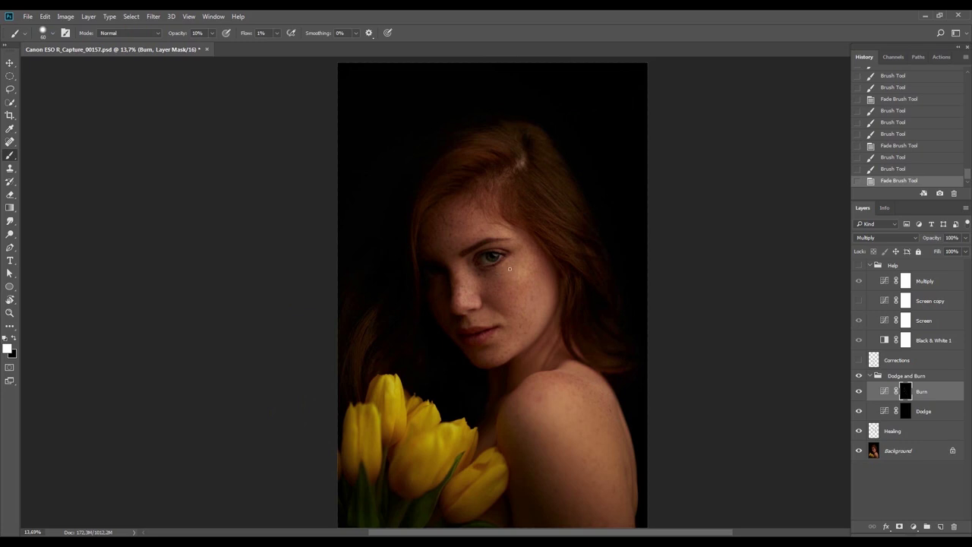
# Burn the outer cheek beside the eye with the 60 px brush and compare the stroke before and after
pyautogui.moveTo(522, 262)
pyautogui.mouseDown()
pyautogui.moveTo(536, 256)
pyautogui.moveTo(531, 275)
pyautogui.moveTo(561, 277)
pyautogui.mouseUp()
pyautogui.hotkey('ctrl', 'z')
pyautogui.hotkey('ctrl', 'z')
pyautogui.hotkey('ctrl', 'z')
pyautogui.hotkey('ctrl', 'z')
# Burn the bright skin below the eye on the Burn mask with the 60 px brush at 10% opacity
pyautogui.moveTo(490, 272)
pyautogui.mouseDown()
pyautogui.moveTo(478, 278)
pyautogui.moveTo(489, 279)
pyautogui.mouseUp()
pyautogui.press('r')
pyautogui.moveTo(644, 209)
pyautogui.mouseDown()
pyautogui.moveTo(627, 337)
pyautogui.moveTo(628, 322)
pyautogui.moveTo(601, 316)
pyautogui.mouseUp()
pyautogui.press('b')
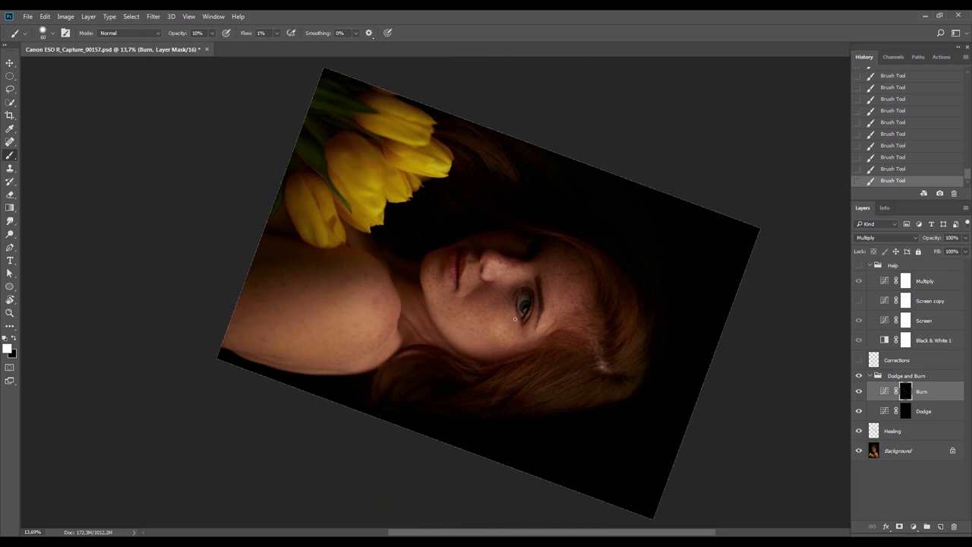
pyautogui.press('Escape')
pyautogui.press('r')
pyautogui.moveTo(561, 311); pyautogui.dragTo(589, 198)
pyautogui.press('b')
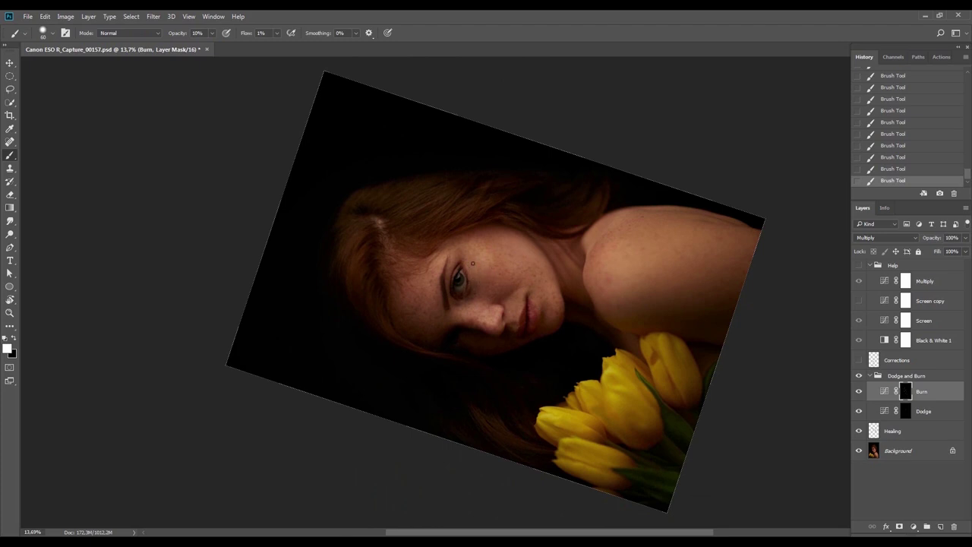
# Show the Help group and even out the face tones on the Burn and Dodge masks with the 60 px brush
pyautogui.click(859, 267)
pyautogui.press('r')
pyautogui.moveTo(627, 224)
pyautogui.mouseDown()
pyautogui.moveTo(585, 281)
pyautogui.moveTo(606, 297)
pyautogui.moveTo(515, 316)
pyautogui.mouseUp()
pyautogui.press('b')
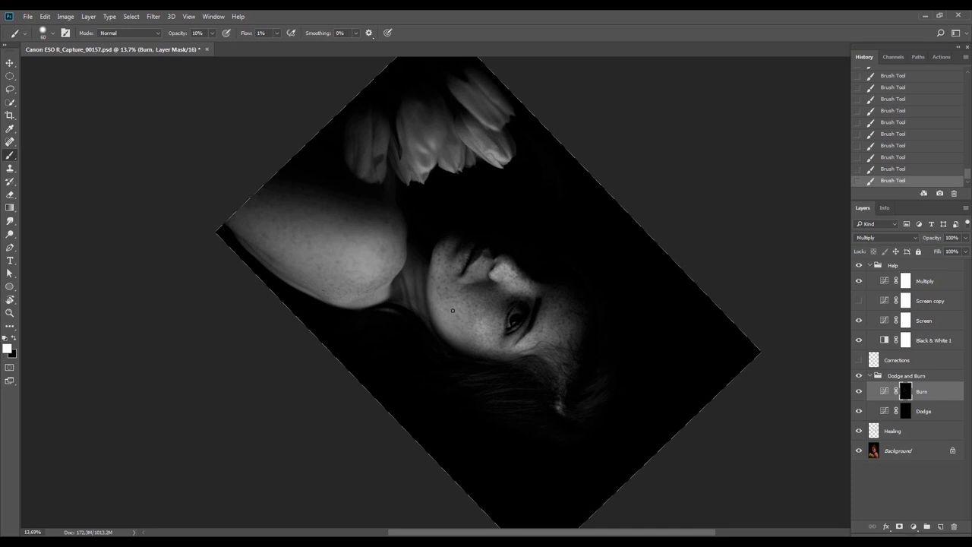
pyautogui.press('Escape')
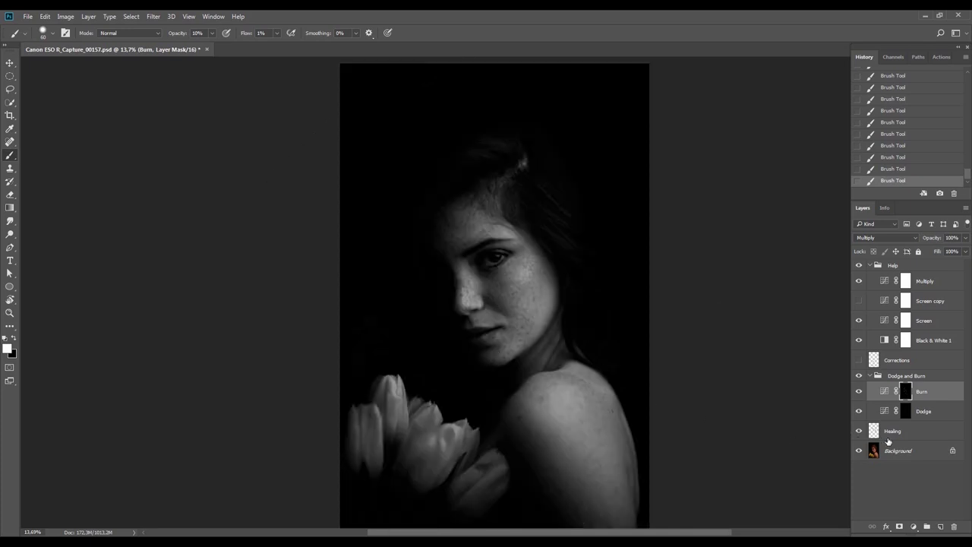
pyautogui.click(907, 414)
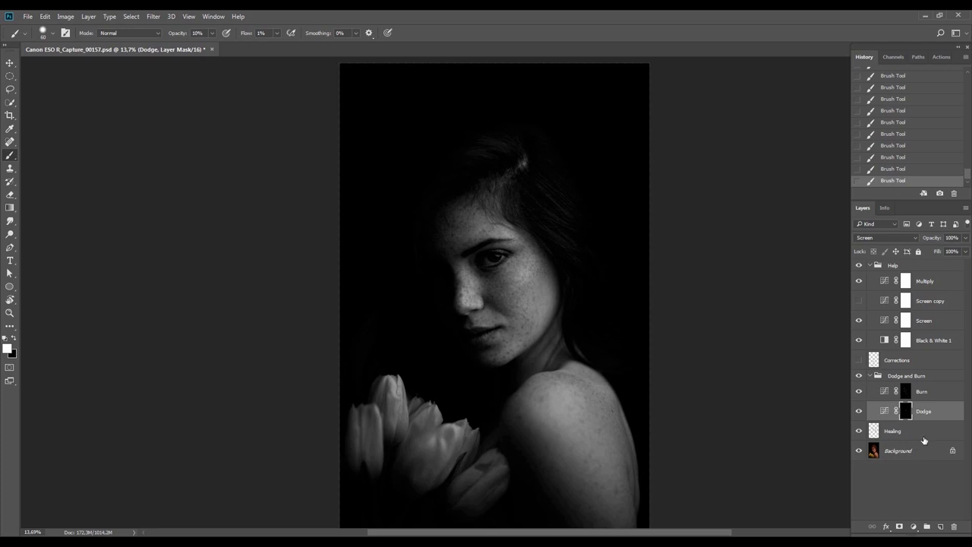
pyautogui.click(906, 395)
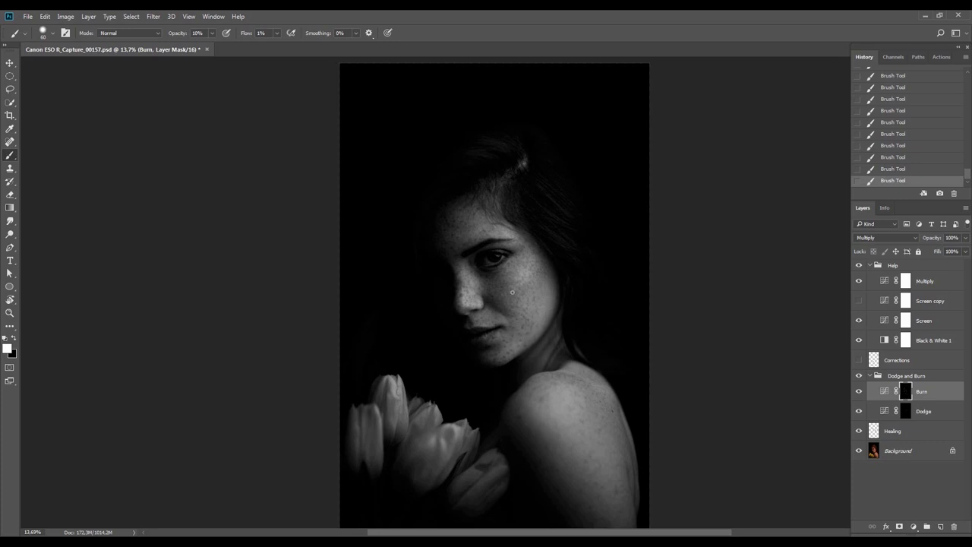
# Hide the Help group and compare the portrait with and without the Dodge and Burn group
pyautogui.click(859, 265)
pyautogui.press('r')
pyautogui.moveTo(764, 282)
pyautogui.mouseDown()
pyautogui.moveTo(606, 262)
pyautogui.moveTo(581, 216)
pyautogui.mouseUp()
pyautogui.press('b')
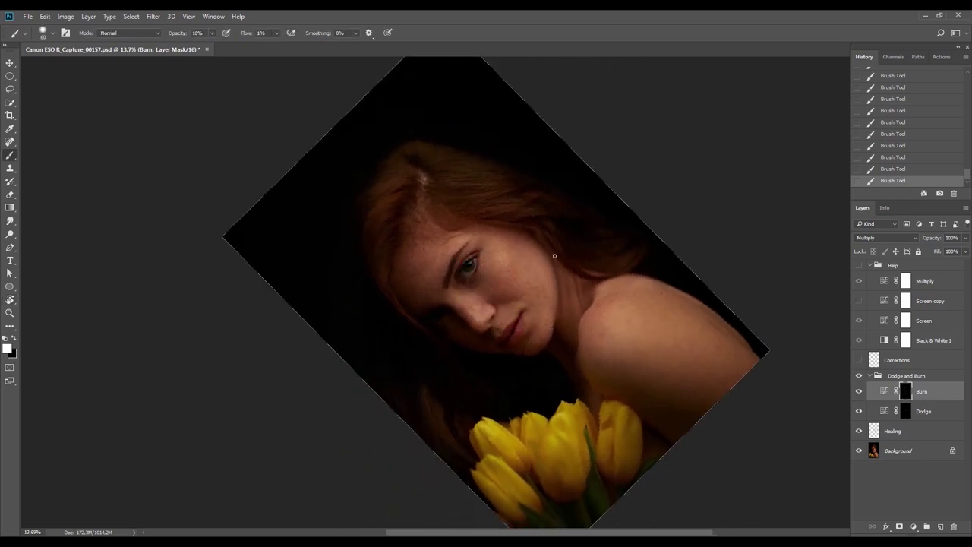
pyautogui.press('Escape')
pyautogui.click(859, 376)
pyautogui.click(859, 376)
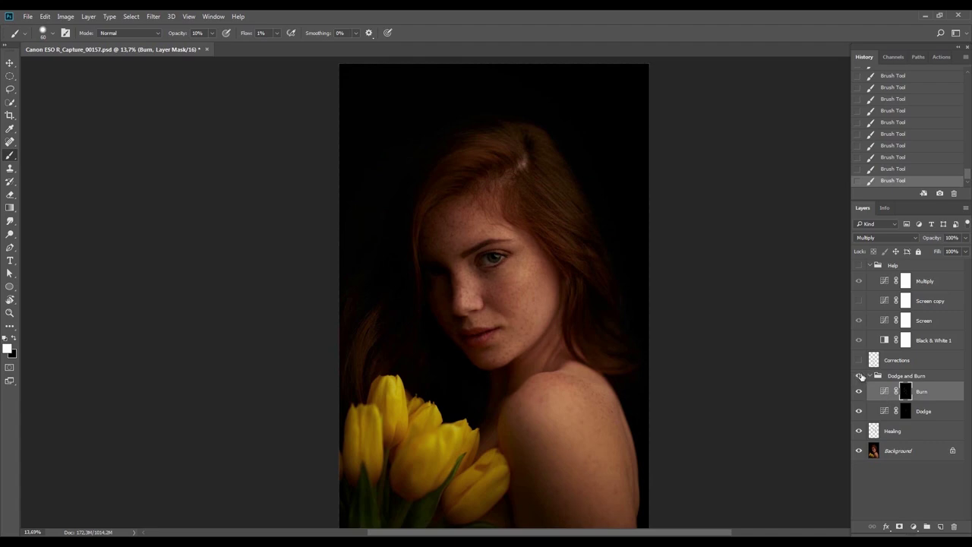
# Burn the bright skin around the nose on the Burn mask with the 60 px brush
pyautogui.press('r')
pyautogui.moveTo(521, 195); pyautogui.dragTo(555, 332)
pyautogui.press('z')
pyautogui.moveTo(457, 258); pyautogui.dragTo(561, 247)
pyautogui.press('b')
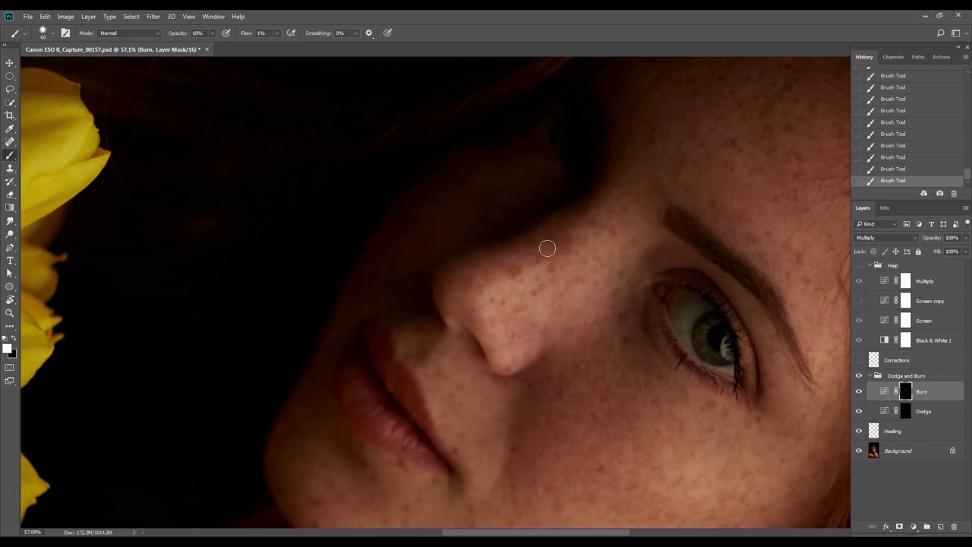
pyautogui.press('Escape')
pyautogui.hotkey('ctrl', '0')
# Burn the bright scalp along the hair parting on the Burn mask at 20% brush opacity
pyautogui.press('r')
pyautogui.moveTo(570, 161); pyautogui.dragTo(590, 369)
pyautogui.press('z')
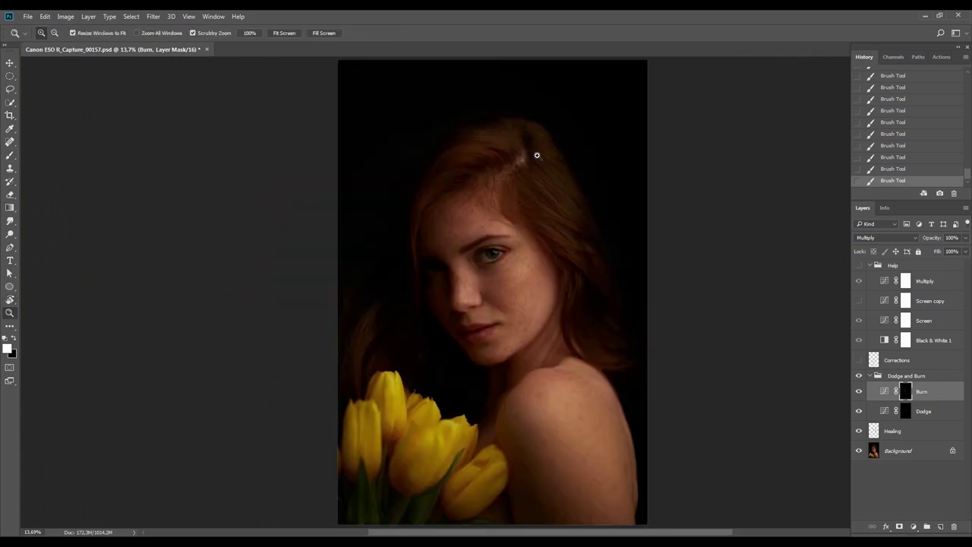
pyautogui.click(537, 155)
pyautogui.press('b')
pyautogui.press('2')
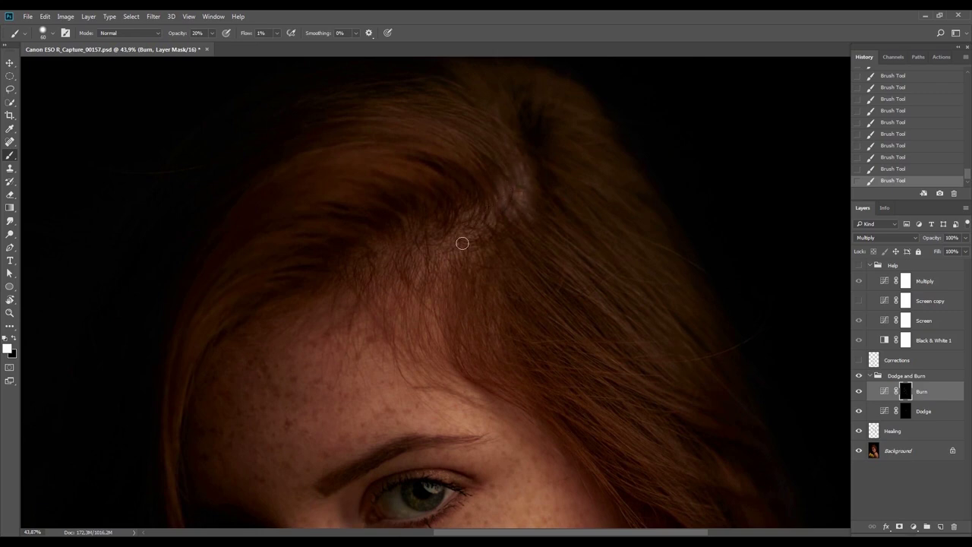
# Compare the hairline and parting with and without the Dodge and Burn group
pyautogui.click(859, 376)
pyautogui.click(859, 376)
pyautogui.click(859, 376)
pyautogui.click(859, 376)
pyautogui.press('x')
pyautogui.press('x')
# Show the Help group and dodge the skin beside the eyebrow on the Dodge mask with a 25 px brush
pyautogui.press('z')
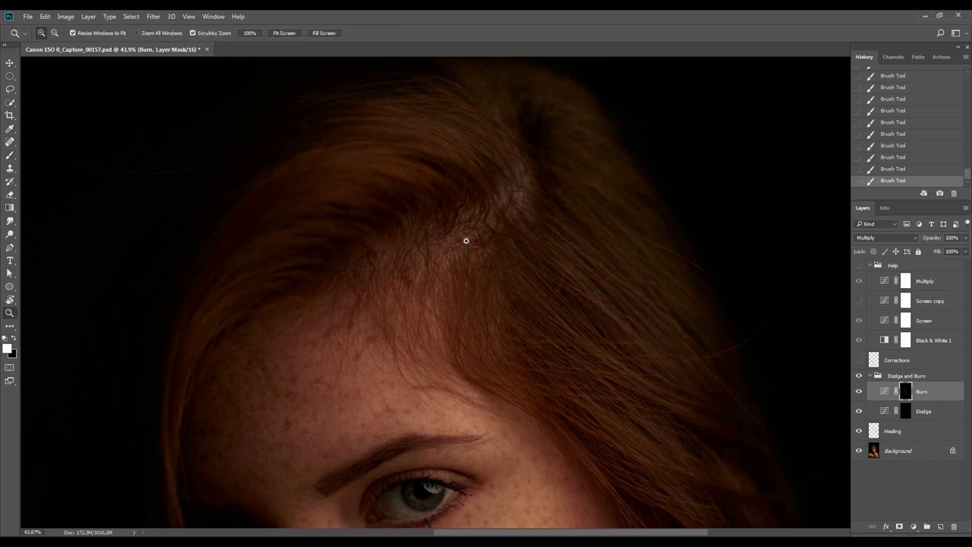
pyautogui.press('r')
pyautogui.moveTo(465, 241)
pyautogui.mouseDown()
pyautogui.moveTo(520, 375)
pyautogui.moveTo(685, 243)
pyautogui.moveTo(869, 282)
pyautogui.moveTo(656, 354)
pyautogui.mouseUp()
pyautogui.press('b')
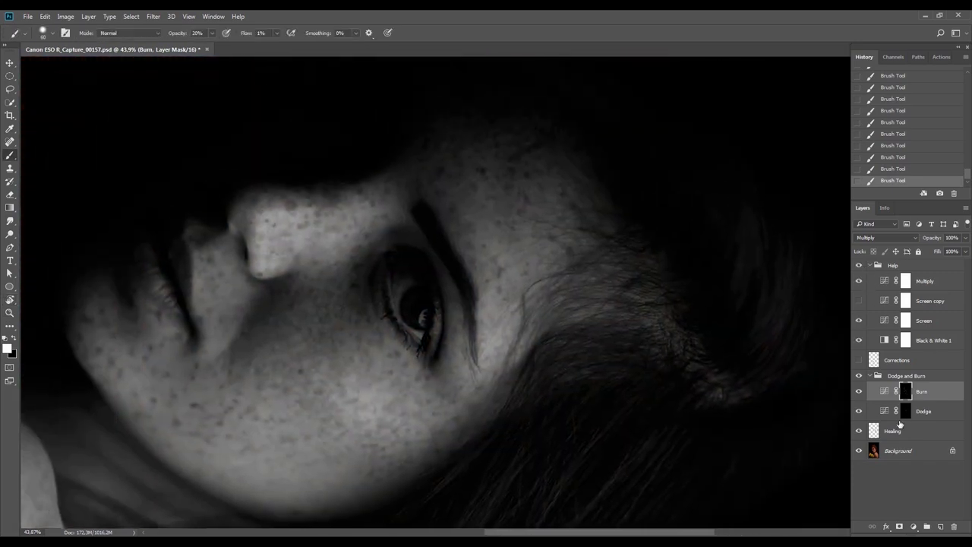
pyautogui.click(833, 409)
pyautogui.press('[')
pyautogui.press('[')
pyautogui.press('[')
pyautogui.press('[')
pyautogui.press('[')
pyautogui.press('[')
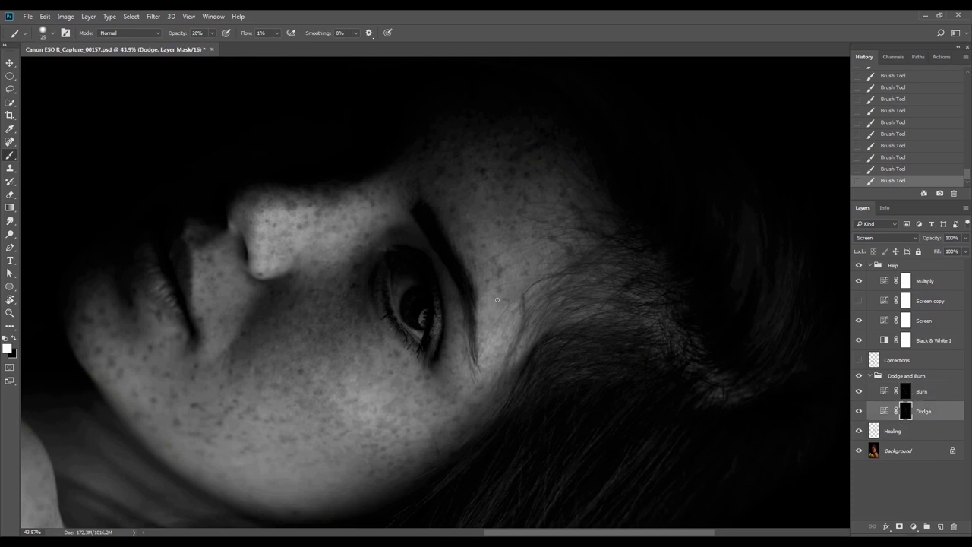
# Dodge small dark spots on the forehead with a 15 px brush at 30% opacity
pyautogui.press('1')
pyautogui.press('3')
pyautogui.press('[')
pyautogui.press('[')
pyautogui.press(']')
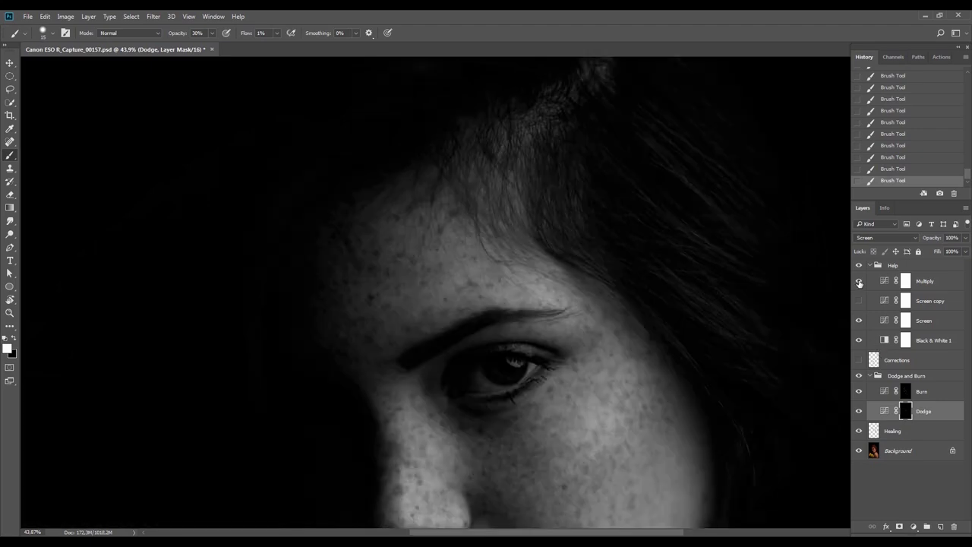
# Check the forehead in colour, then compare it with and without the Dodge and Burn group
pyautogui.click(859, 265)
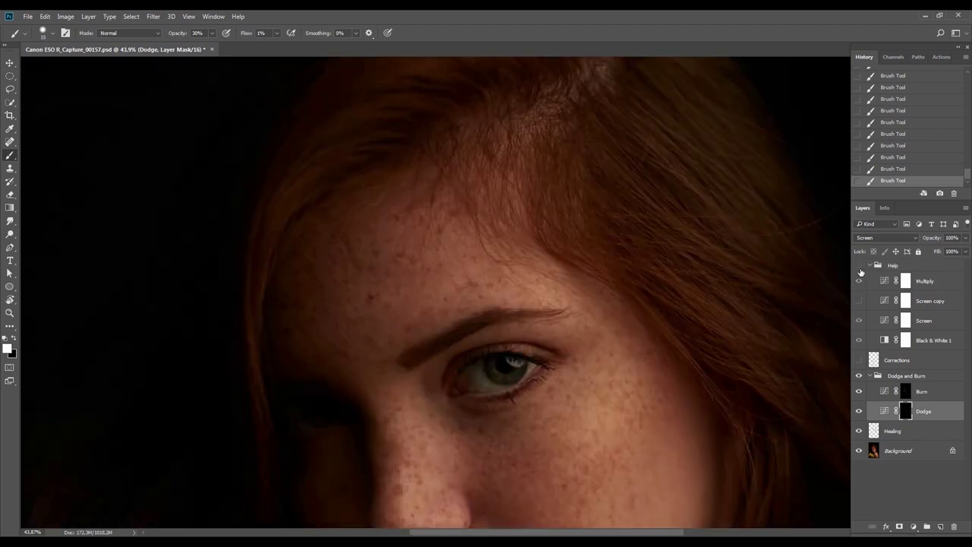
pyautogui.click(859, 265)
pyautogui.click(860, 376)
pyautogui.click(859, 376)
# Examine the whole face and hairline by switching the Help group off and on
pyautogui.press('z')
pyautogui.moveTo(597, 289); pyautogui.dragTo(554, 347)
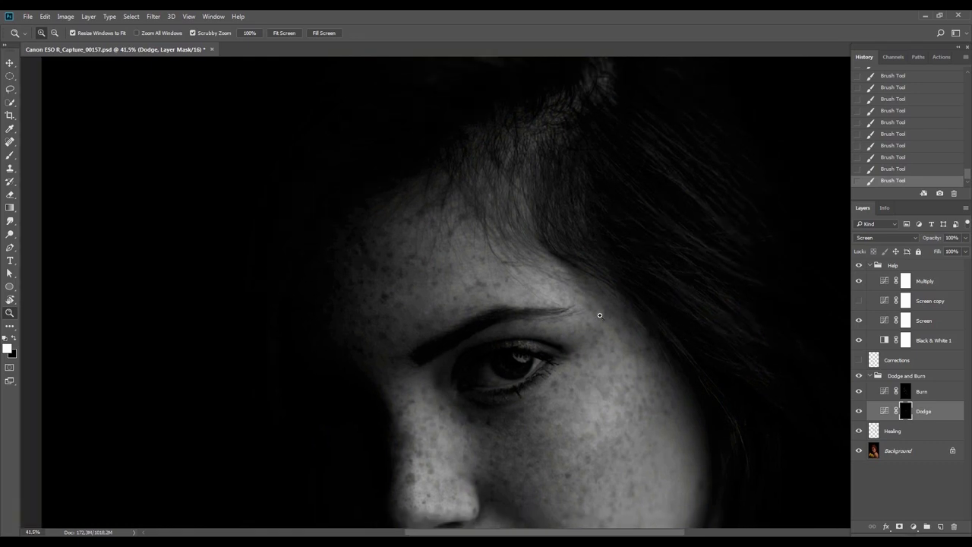
pyautogui.moveTo(595, 319); pyautogui.dragTo(407, 266)
pyautogui.press('r')
pyautogui.moveTo(385, 143); pyautogui.dragTo(558, 163)
pyautogui.press('b')
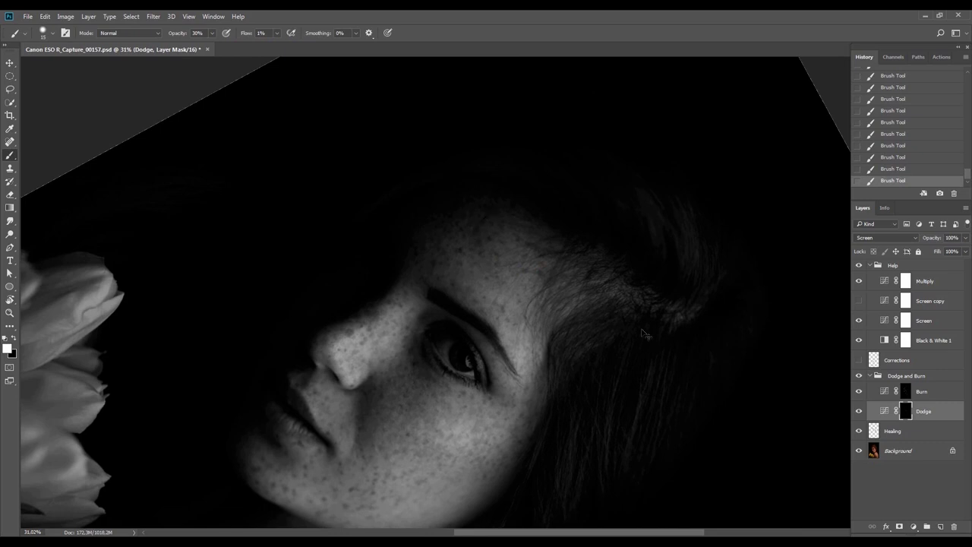
pyautogui.click(859, 265)
pyautogui.click(859, 265)
pyautogui.click(859, 265)
pyautogui.click(859, 265)
# Burn bright spots above the eyebrow on the Burn mask with the 15 px brush at 30% opacity
pyautogui.press('r')
pyautogui.moveTo(762, 266); pyautogui.dragTo(717, 250)
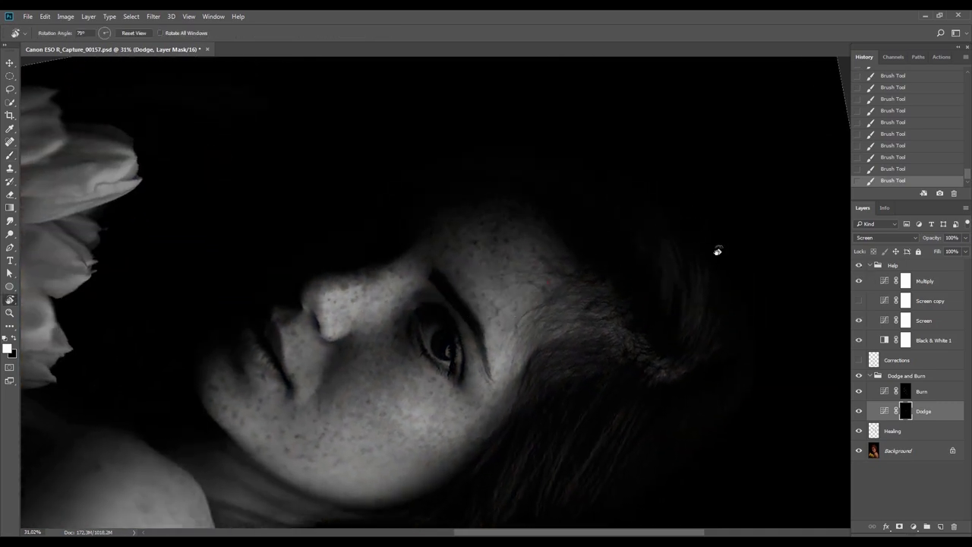
pyautogui.click(921, 391)
pyautogui.press('b')
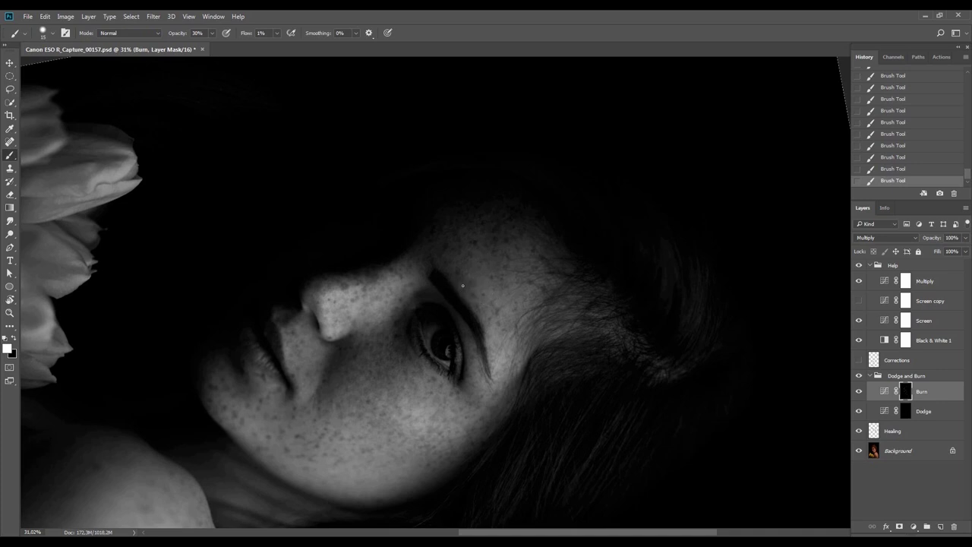
# Reset the canvas rotation, fit the whole portrait in view and save the document
pyautogui.press('Escape')
pyautogui.press('z')
pyautogui.moveTo(552, 307)
pyautogui.mouseDown()
pyautogui.moveTo(521, 326)
pyautogui.moveTo(529, 327)
pyautogui.mouseUp()
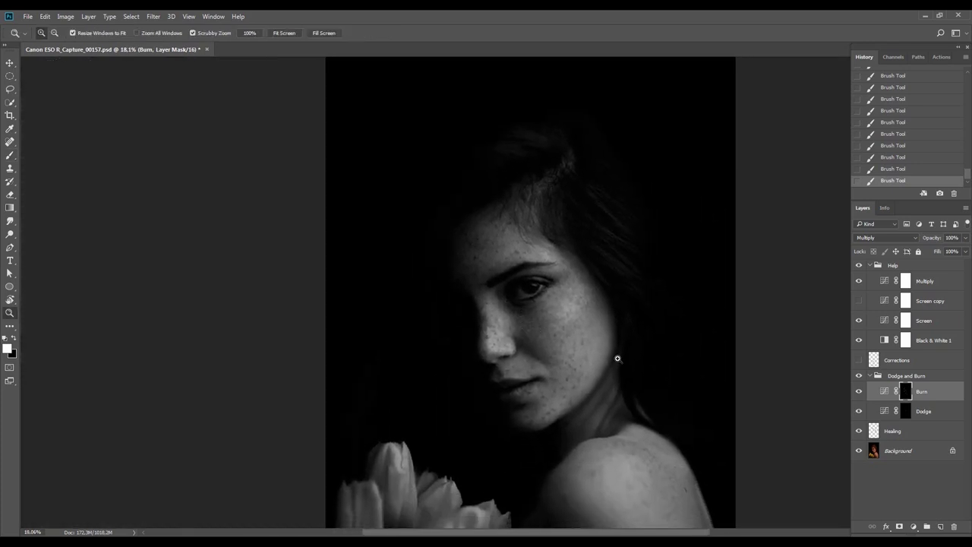
pyautogui.keyDown('alt'); pyautogui.click(605, 309); pyautogui.keyUp('alt')
pyautogui.hotkey('ctrl', 's')
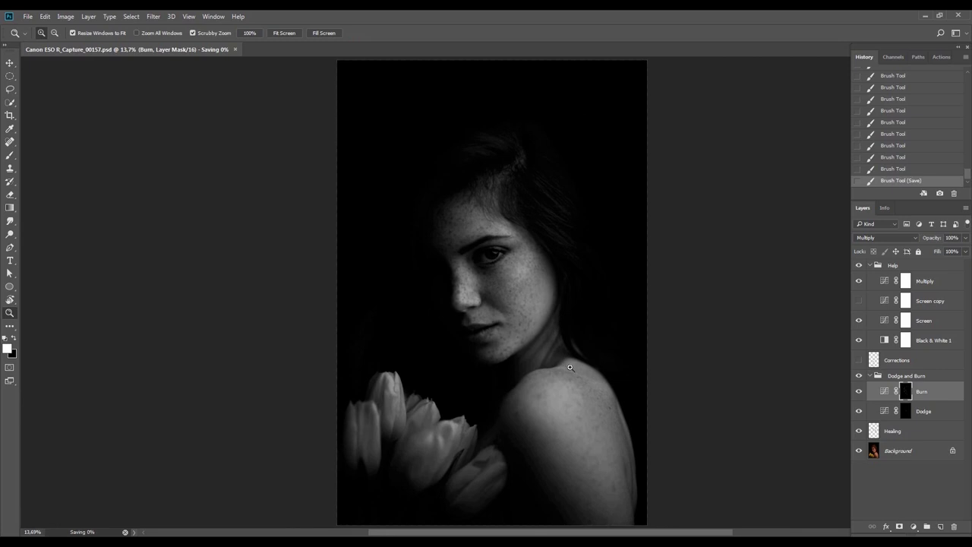
# Collapse the Dodge and Burn group, then hide and collapse the Help group
pyautogui.press('v')
pyautogui.click(877, 377)
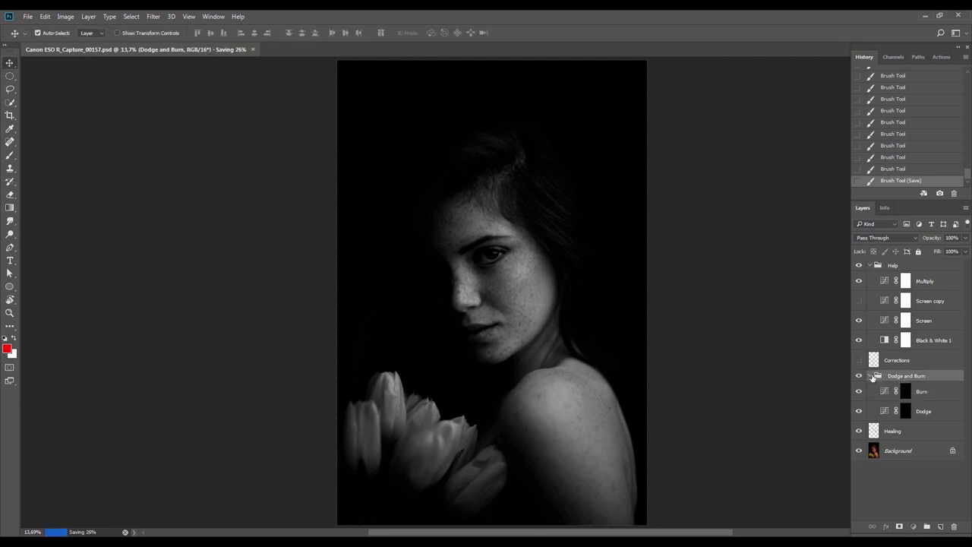
pyautogui.click(871, 377)
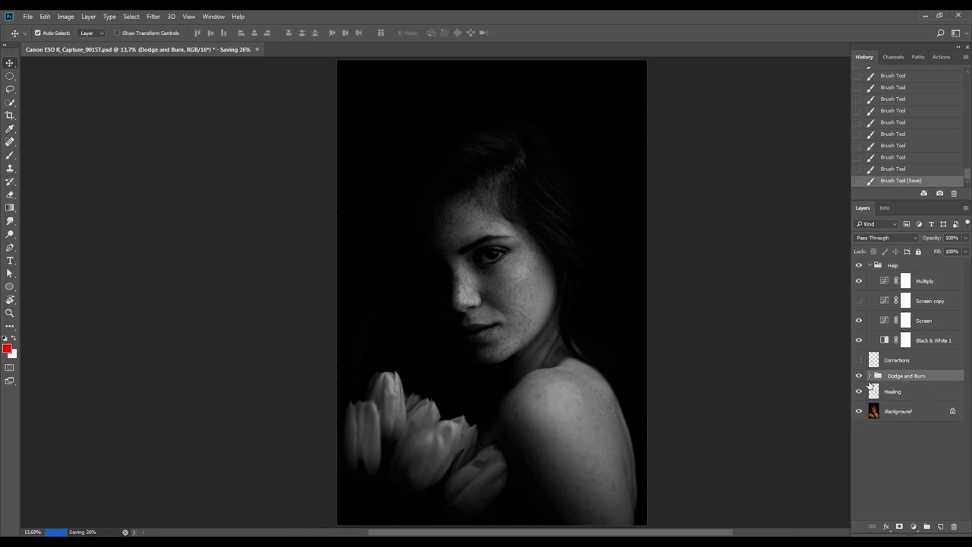
pyautogui.click(859, 265)
pyautogui.click(870, 265)
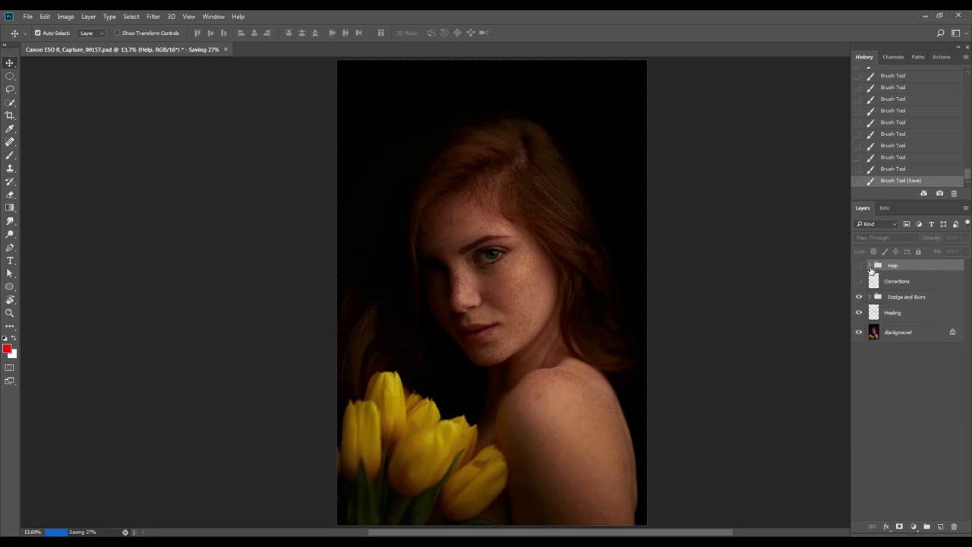
# Stamp all visible layers into a new layer above the Dodge and Burn group
pyautogui.click(891, 302)
pyautogui.hotkey('ctrl', 'shift', 'alt', 'e')
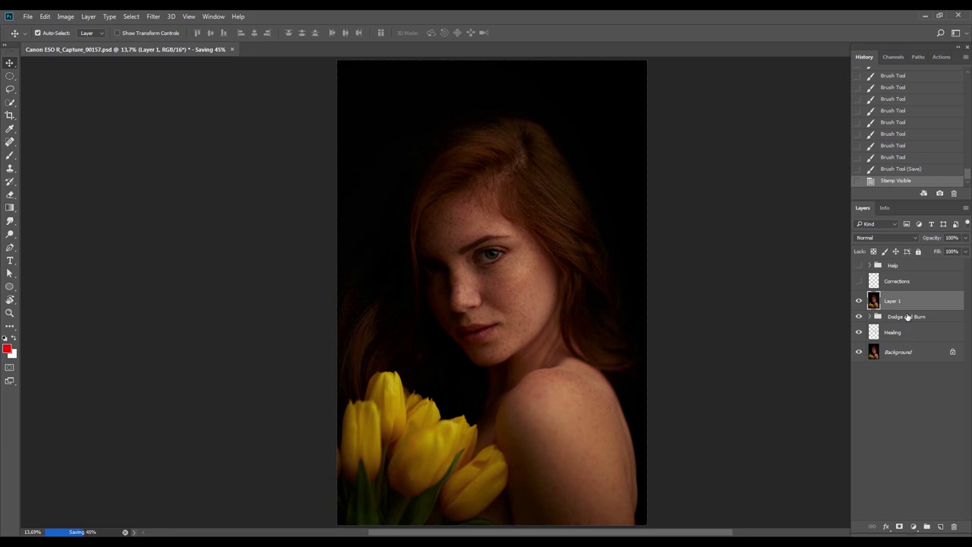
pyautogui.click(906, 319)
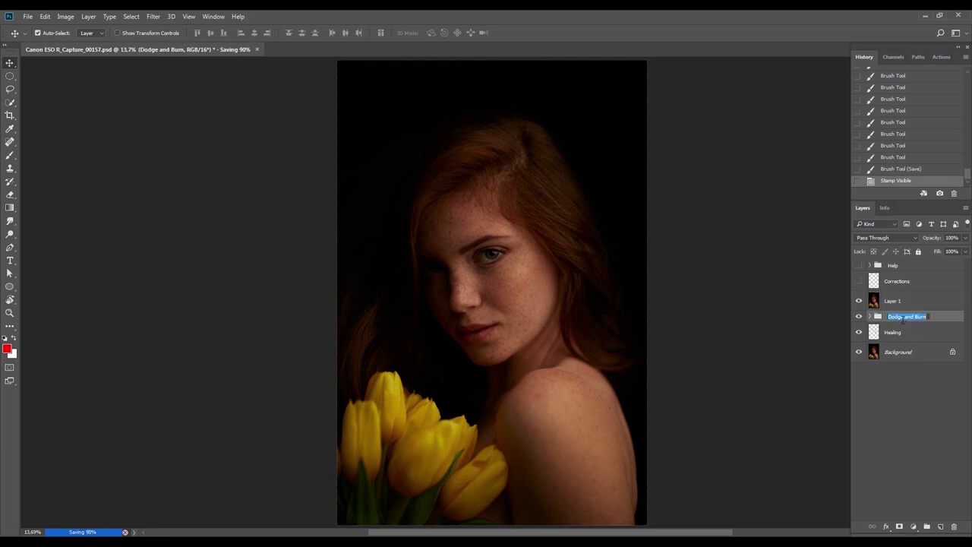
# Run the saved action that builds a new group of masked dodge and burn Curves layers, and place the group above Layer 1
pyautogui.click(897, 355)
pyautogui.press('F2')
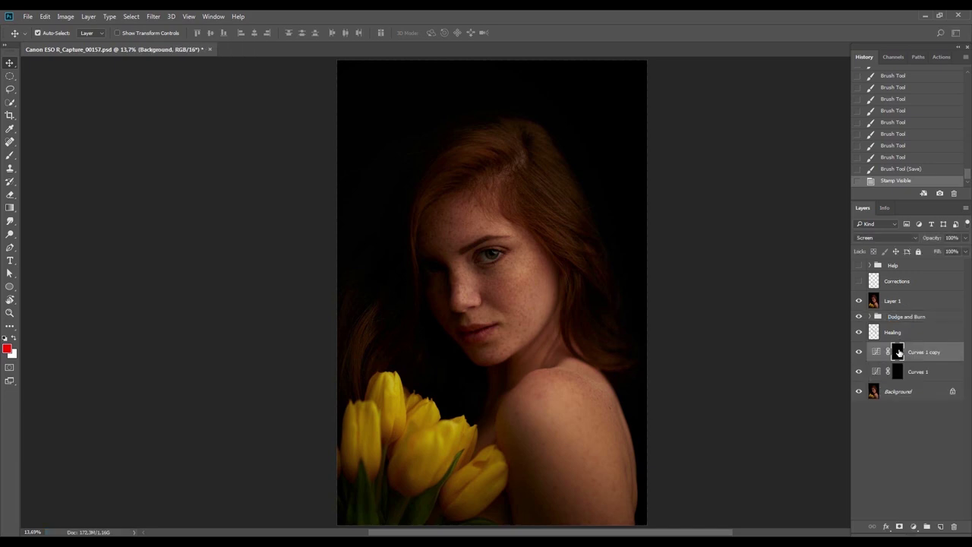
pyautogui.moveTo(904, 350); pyautogui.dragTo(904, 294)
# Name the new group "Dodge and Burn", expand it and select the stamped Layer 1
pyautogui.doubleClick(893, 297)
pyautogui.write('Dodge and Burn')
pyautogui.press('Return')
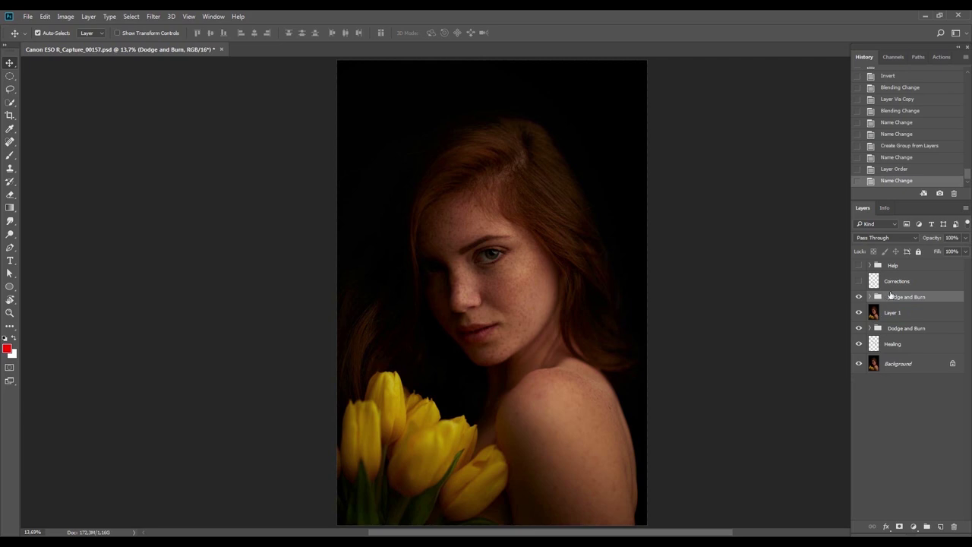
pyautogui.click(870, 297)
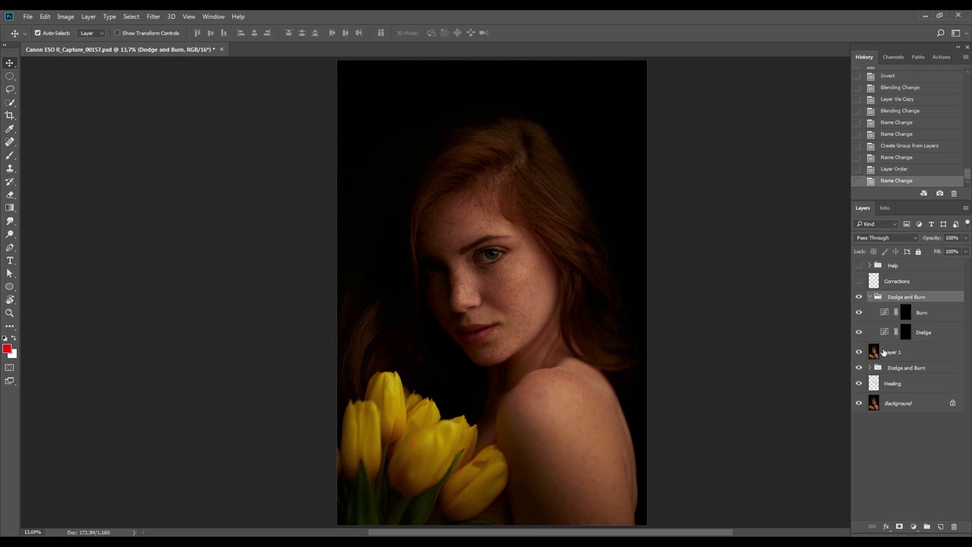
pyautogui.click(875, 353)
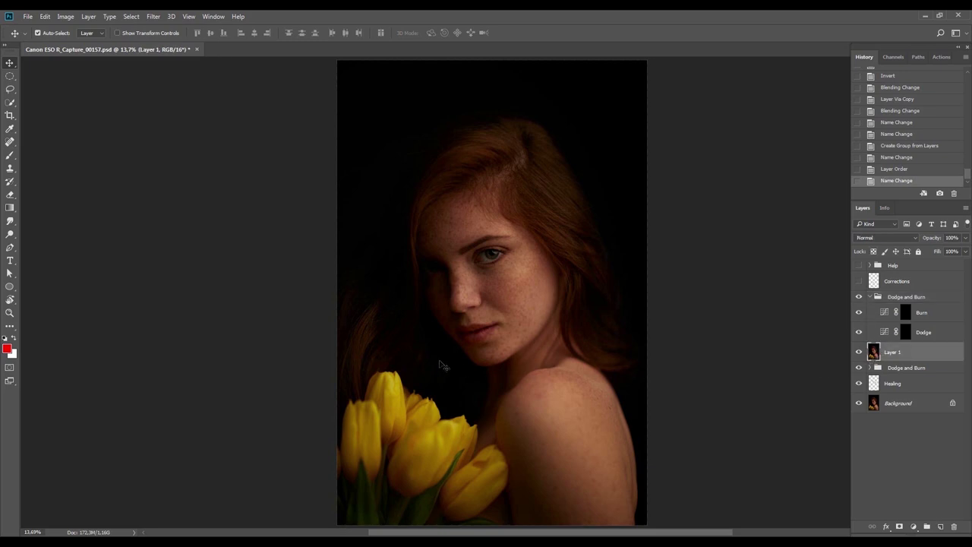
pyautogui.hotkey('ctrl', 'alt', 'f')
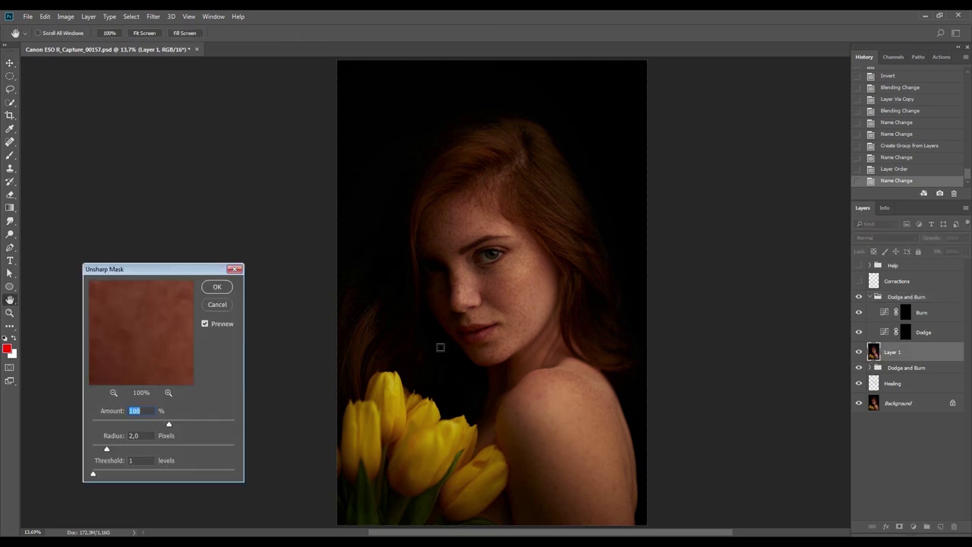
pyautogui.press('Tab')
pyautogui.write('10')
pyautogui.hotkey('ctrl', 'a')
pyautogui.write('50')
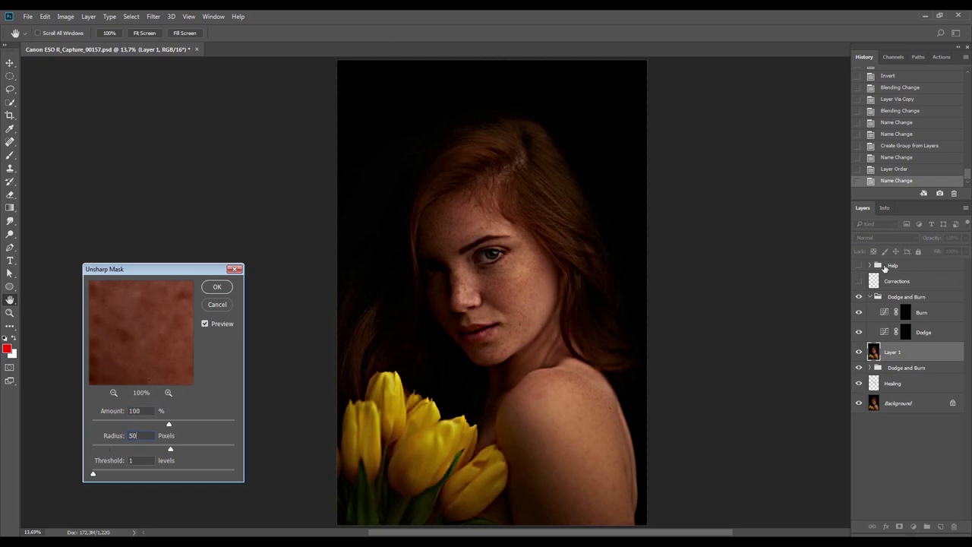
pyautogui.press('Escape')
# Show the Help group and apply Unsharp Mask to Layer 1 with amount 100%, radius 55 pixels and threshold 1
pyautogui.click(859, 266)
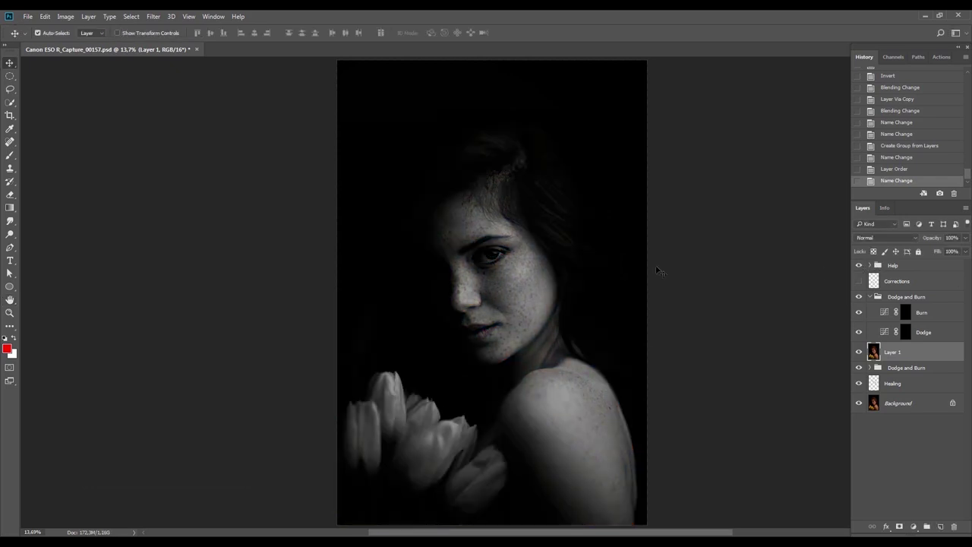
pyautogui.hotkey('ctrl', 'alt', 'f')
pyautogui.press('Tab')
pyautogui.write('55')
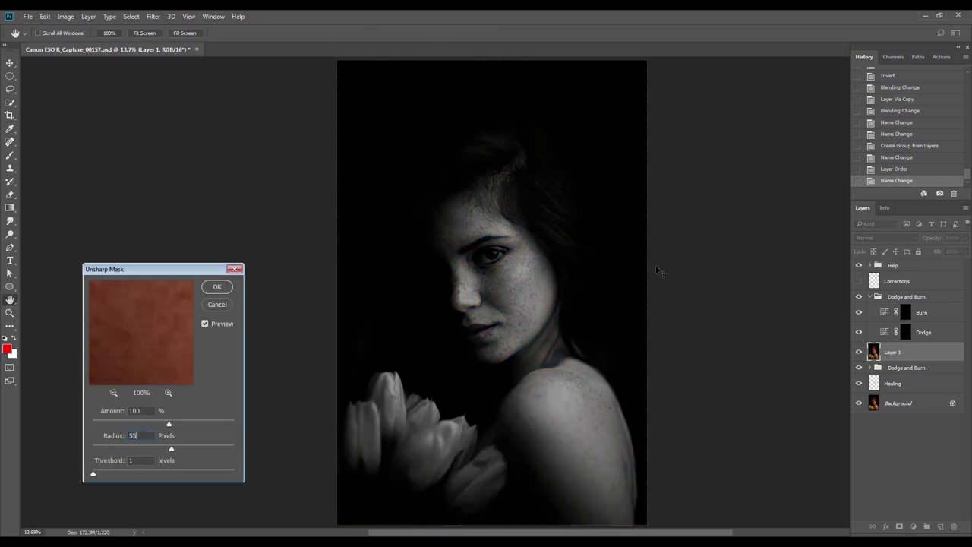
pyautogui.press('Return')
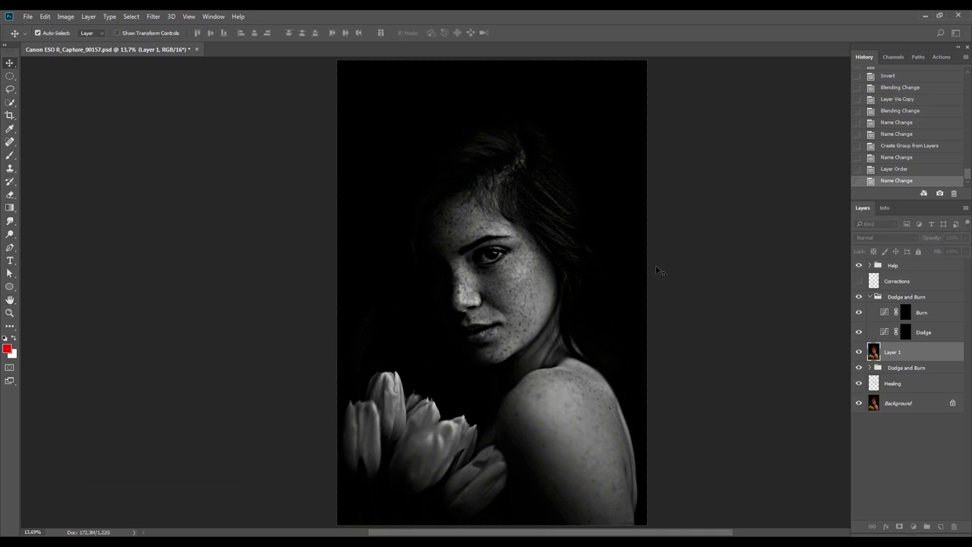
# Expand the Help group and lower its Multiply layer's opacity to 63%
pyautogui.click(870, 265)
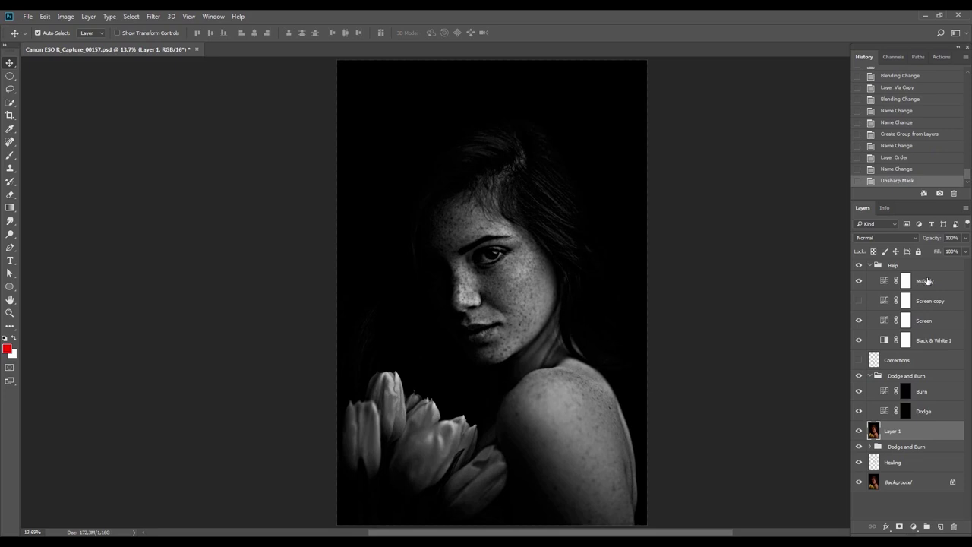
pyautogui.click(905, 281)
pyautogui.moveTo(933, 240)
pyautogui.mouseDown()
pyautogui.moveTo(909, 240)
pyautogui.moveTo(921, 241)
pyautogui.mouseUp()
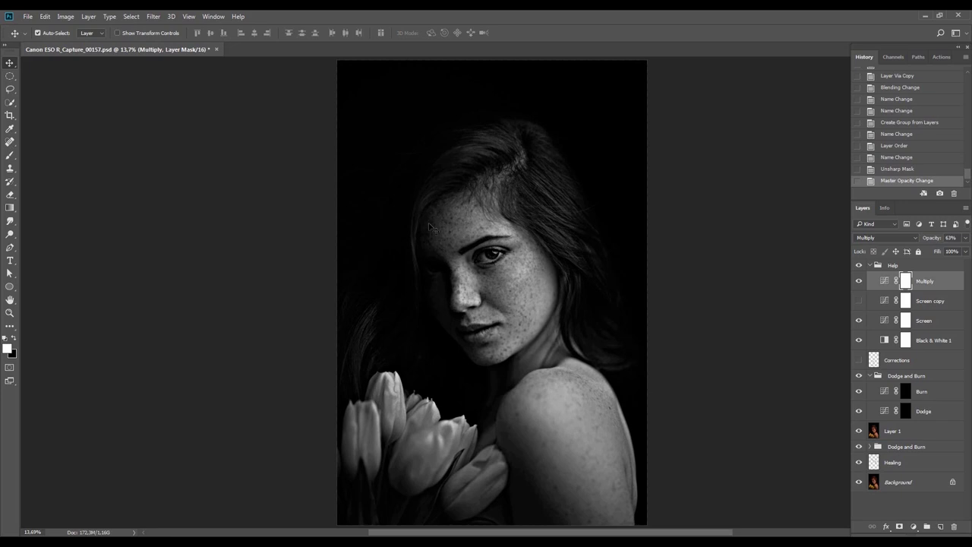
# On the upper group's Burn mask, brush over the bright skin spots around the mouth corner with a slightly enlarged brush
pyautogui.click(905, 391)
pyautogui.moveTo(515, 220)
pyautogui.mouseDown()
pyautogui.moveTo(582, 160)
pyautogui.moveTo(612, 206)
pyautogui.mouseUp()
pyautogui.press('b')
pyautogui.press('r')
pyautogui.moveTo(578, 339); pyautogui.dragTo(582, 276)
pyautogui.press('z')
pyautogui.moveTo(510, 302); pyautogui.dragTo(516, 317)
pyautogui.press('b')
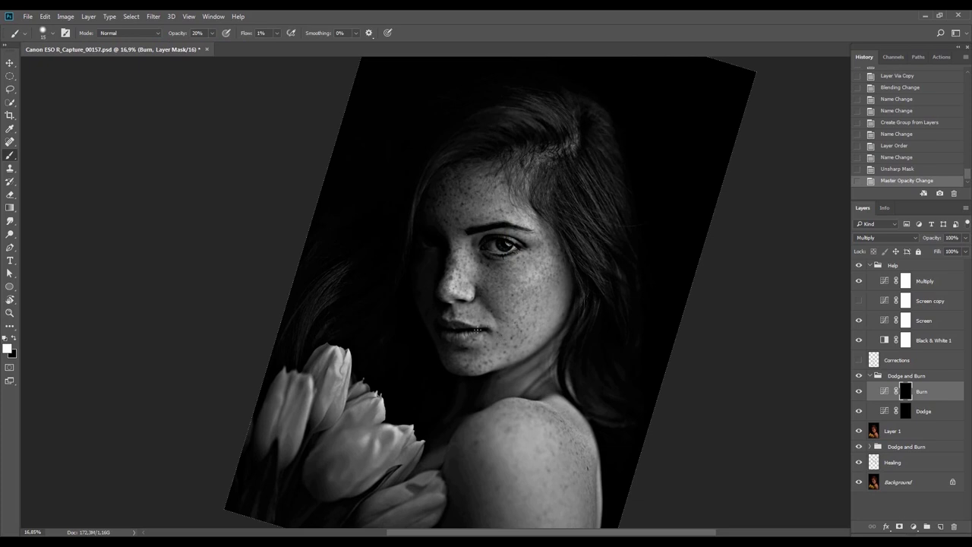
pyautogui.press('r')
pyautogui.moveTo(537, 276)
pyautogui.mouseDown()
pyautogui.moveTo(634, 302)
pyautogui.moveTo(462, 304)
pyautogui.mouseUp()
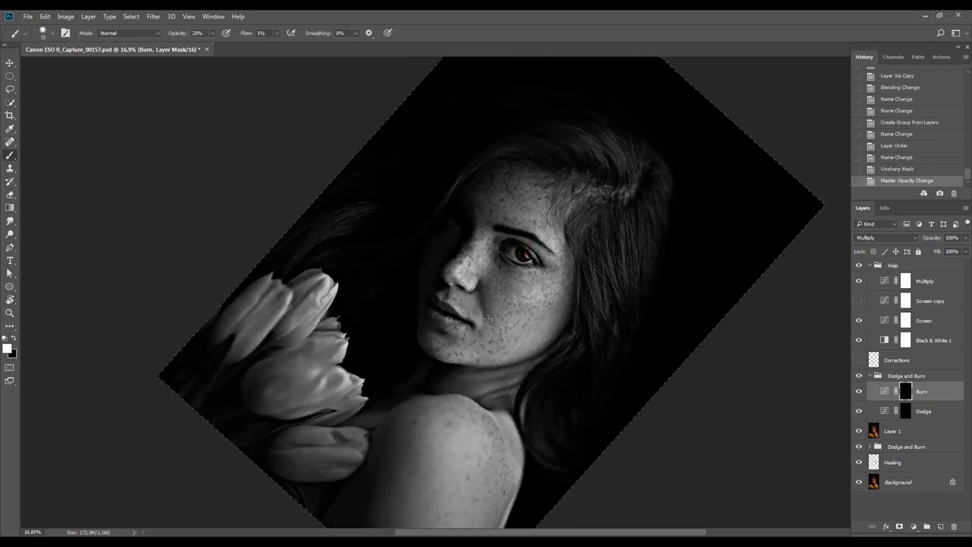
pyautogui.press(']')
pyautogui.press(']')
pyautogui.moveTo(480, 326); pyautogui.dragTo(486, 331)
pyautogui.press('Escape')
# Paint short strokes on the Burn mask to even out the bright patches on the cheek
pyautogui.press('r')
pyautogui.moveTo(585, 298)
pyautogui.mouseDown()
pyautogui.moveTo(581, 270)
pyautogui.moveTo(534, 220)
pyautogui.mouseUp()
pyautogui.moveTo(527, 294); pyautogui.dragTo(528, 295)
pyautogui.moveTo(527, 294); pyautogui.dragTo(524, 304)
pyautogui.moveTo(522, 302); pyautogui.dragTo(525, 303)
pyautogui.press('r')
pyautogui.moveTo(595, 219)
pyautogui.mouseDown()
pyautogui.moveTo(605, 308)
pyautogui.moveTo(584, 354)
pyautogui.mouseUp()
pyautogui.press('Escape')
pyautogui.press('b')
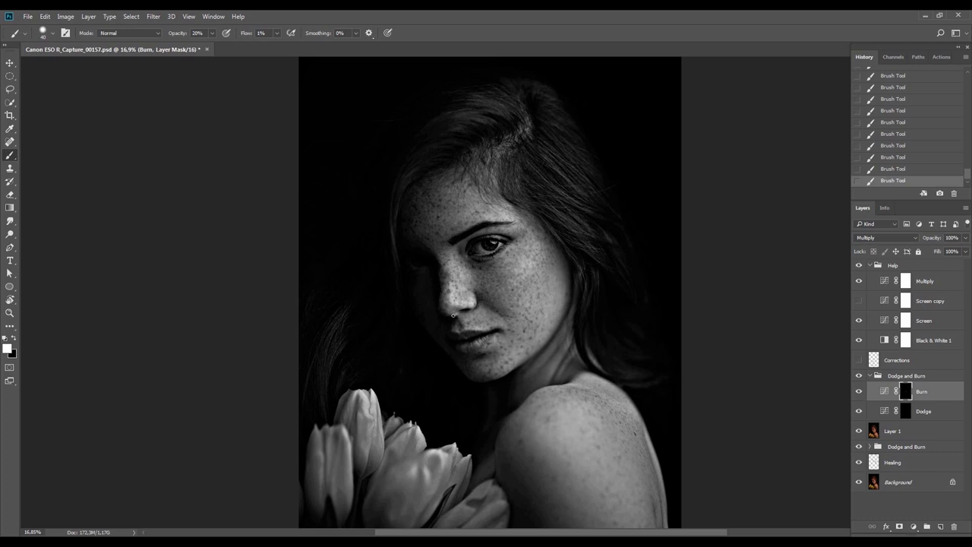
# Burn the bright area of the forehead near the hairline, then compare the result with the Dodge and Burn group off and on
pyautogui.press('r')
pyautogui.moveTo(439, 219)
pyautogui.mouseDown()
pyautogui.moveTo(568, 130)
pyautogui.moveTo(654, 221)
pyautogui.mouseUp()
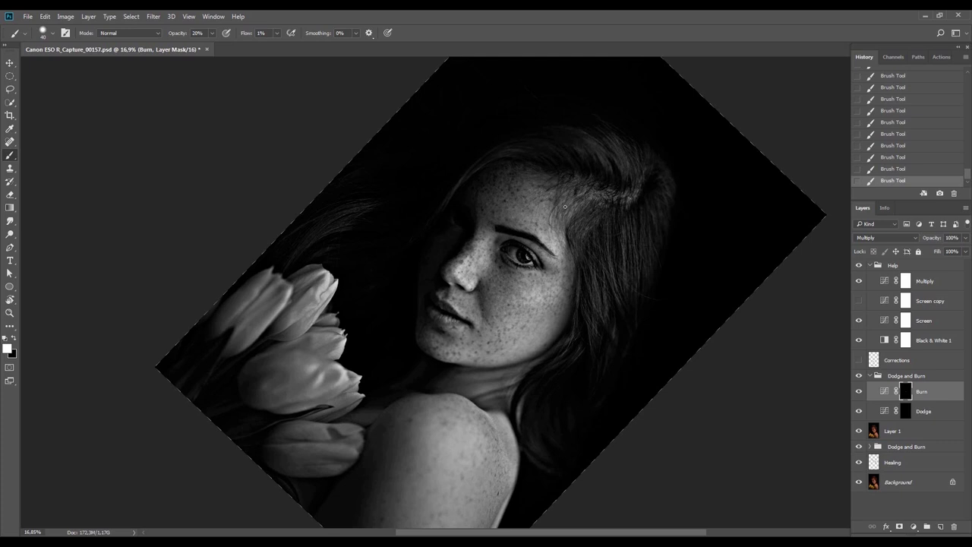
pyautogui.press('Escape')
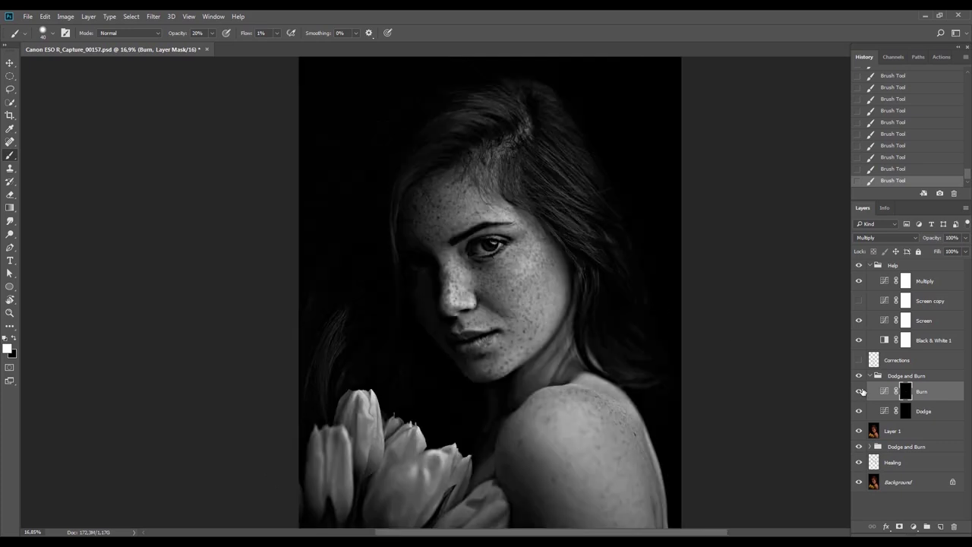
pyautogui.click(860, 377)
pyautogui.click(860, 377)
# Continue burning the bright skin above the eyebrow and across the forehead on the Burn mask
pyautogui.press('r')
pyautogui.moveTo(718, 306); pyautogui.dragTo(698, 212)
pyautogui.press('b')
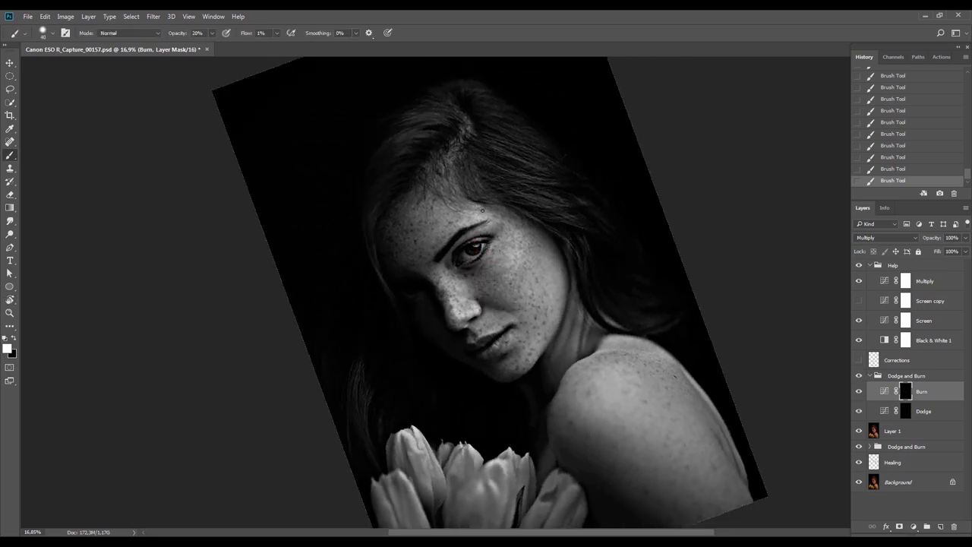
pyautogui.press('r')
pyautogui.moveTo(515, 216)
pyautogui.mouseDown()
pyautogui.moveTo(536, 130)
pyautogui.moveTo(447, 236)
pyautogui.mouseUp()
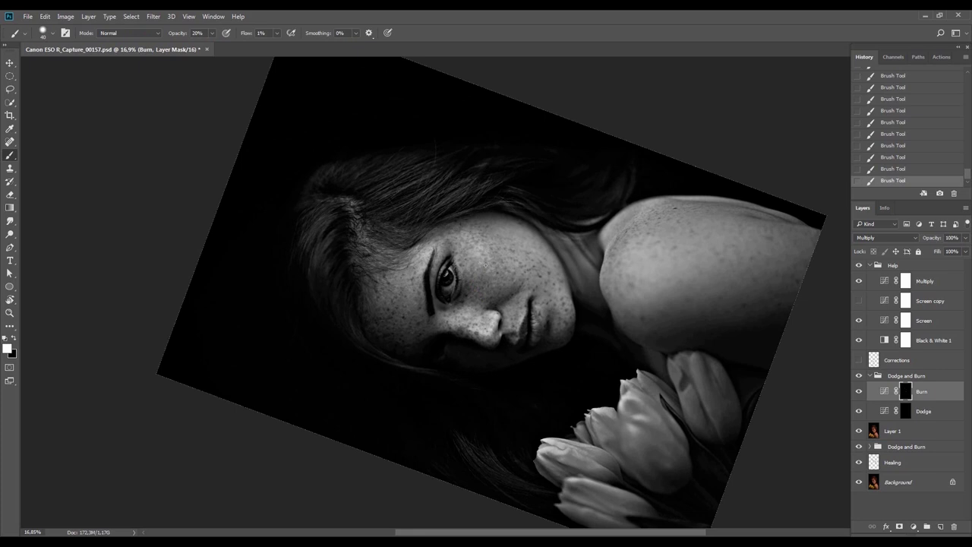
pyautogui.press('Escape')
# Paint on the Burn mask over the bright patches of the shoulder and upper arm, enlarging the brush to 80
pyautogui.moveTo(619, 385); pyautogui.dragTo(576, 226)
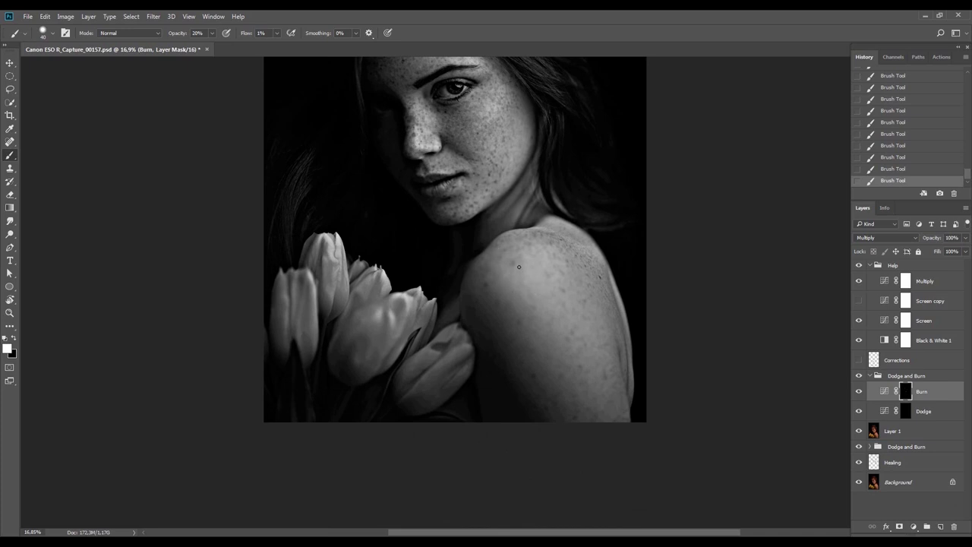
pyautogui.press('r')
pyautogui.moveTo(532, 287); pyautogui.dragTo(520, 287)
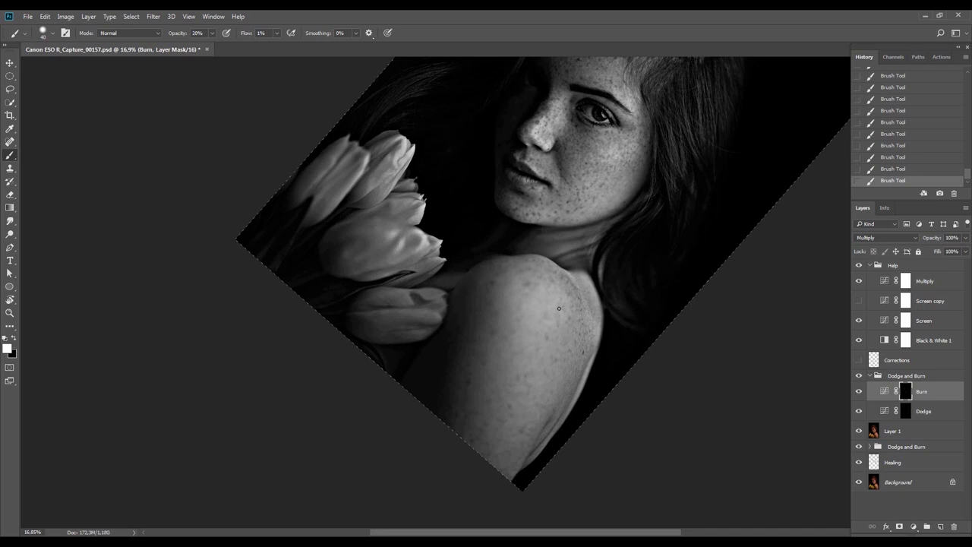
pyautogui.press('Escape')
pyautogui.press('z')
pyautogui.moveTo(598, 284); pyautogui.dragTo(526, 137)
pyautogui.press('r')
pyautogui.press('z')
pyautogui.moveTo(478, 178); pyautogui.dragTo(523, 178)
pyautogui.press('r')
pyautogui.moveTo(591, 169); pyautogui.dragTo(562, 145)
pyautogui.press('b')
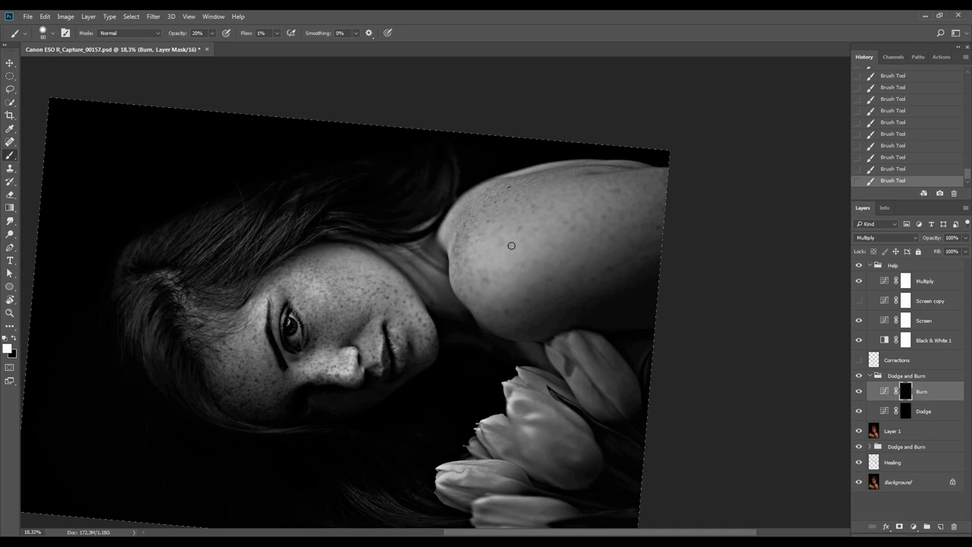
# Smooth the broader light transitions across the shoulder on the Burn mask, working on the whole figure
pyautogui.press('Escape')
pyautogui.press('z')
pyautogui.moveTo(565, 276); pyautogui.dragTo(531, 255)
pyautogui.press('r')
pyautogui.moveTo(618, 239); pyautogui.dragTo(588, 319)
pyautogui.press('b')
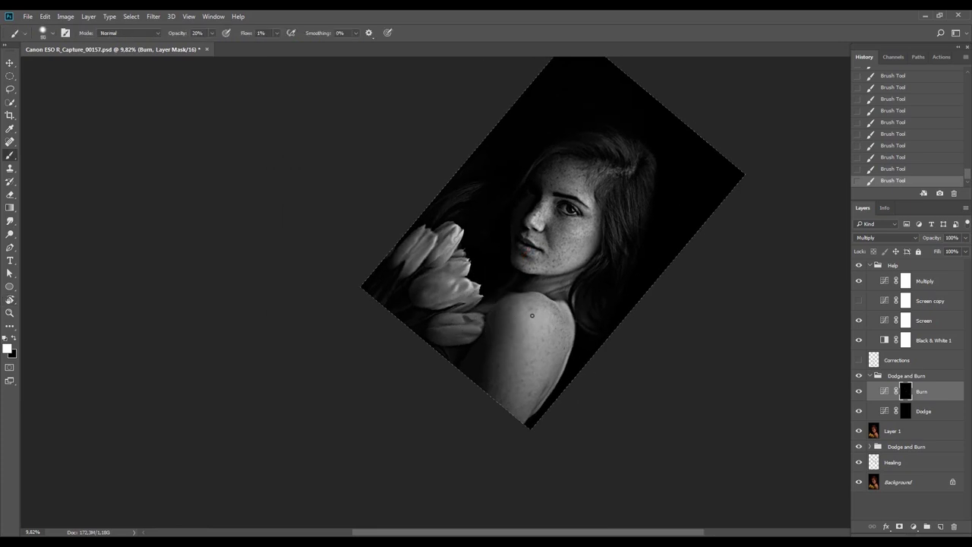
# Make the upper group's Dodge layer active and save the document
pyautogui.hotkey('alt', '[')
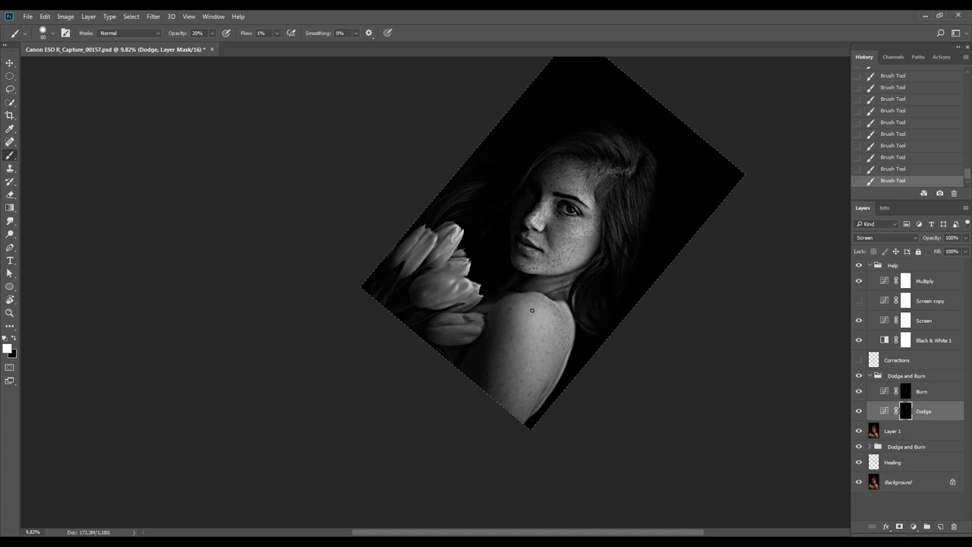
pyautogui.hotkey('ctrl', 's')
pyautogui.press('Escape')
# Brush on the Dodge mask to lighten the dark patches on the cheek beside the eye and across the forehead
pyautogui.moveTo(546, 275); pyautogui.dragTo(536, 364)
pyautogui.press('z')
pyautogui.moveTo(531, 309)
pyautogui.mouseDown()
pyautogui.moveTo(550, 313)
pyautogui.moveTo(539, 244)
pyautogui.mouseUp()
pyautogui.press('r')
pyautogui.press('b')
pyautogui.moveTo(480, 281); pyautogui.dragTo(474, 274)
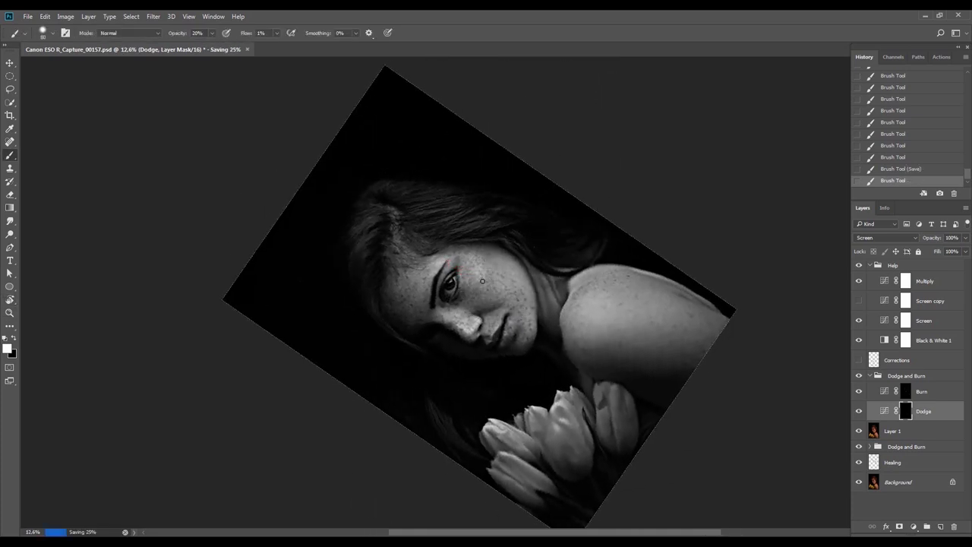
pyautogui.click(476, 264)
pyautogui.click(469, 264)
pyautogui.click(460, 260)
pyautogui.click(473, 276)
pyautogui.click(430, 280)
pyautogui.click(409, 300)
pyautogui.click(410, 298)
pyautogui.click(415, 295)
pyautogui.click(424, 291)
pyautogui.press('Escape')
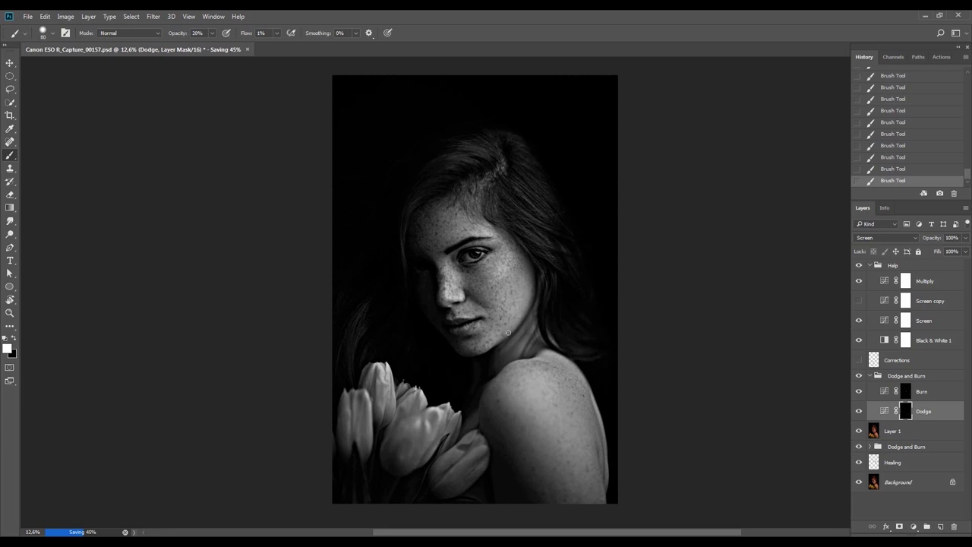
# Switch to the Burn mask and even out the bright skin along the chin and jaw
pyautogui.press('z')
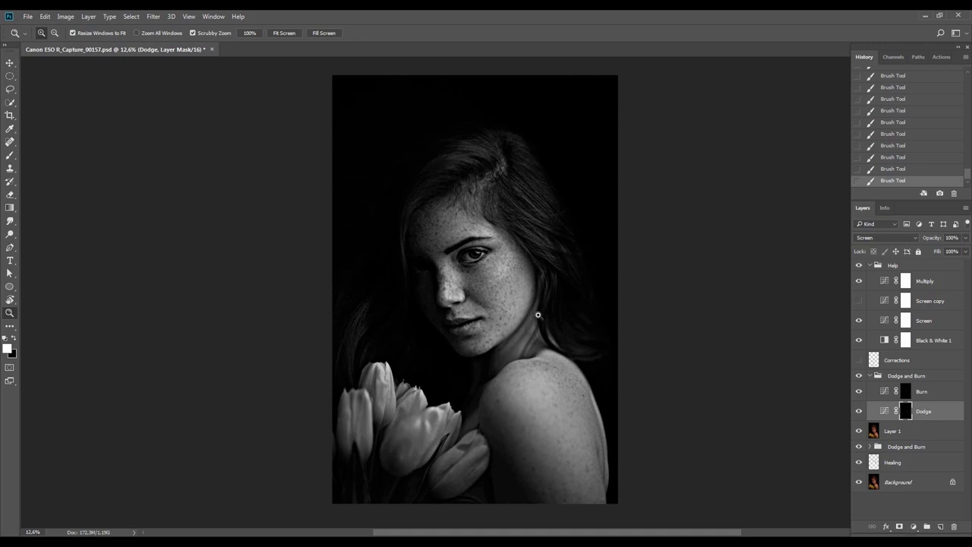
pyautogui.press('r')
pyautogui.moveTo(540, 335); pyautogui.dragTo(577, 190)
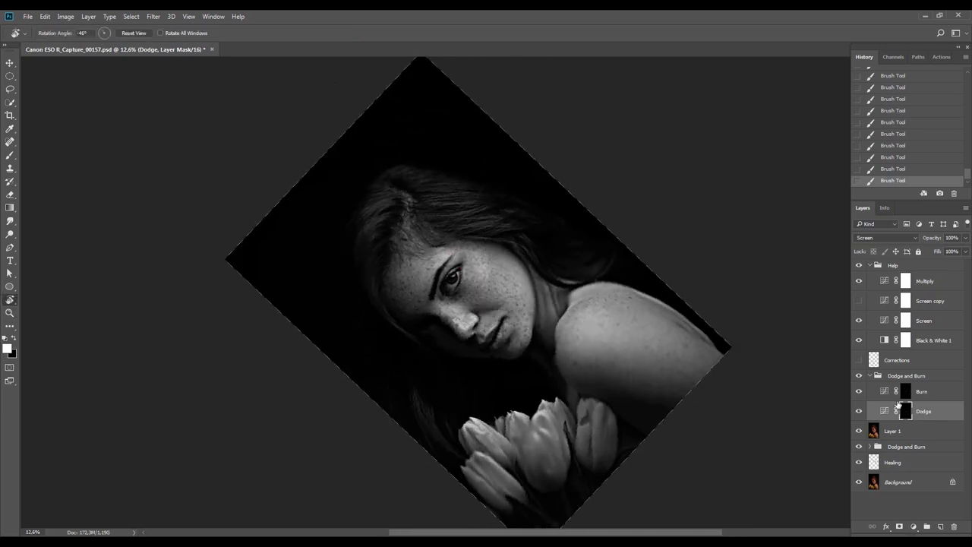
pyautogui.click(900, 395)
pyautogui.press('b')
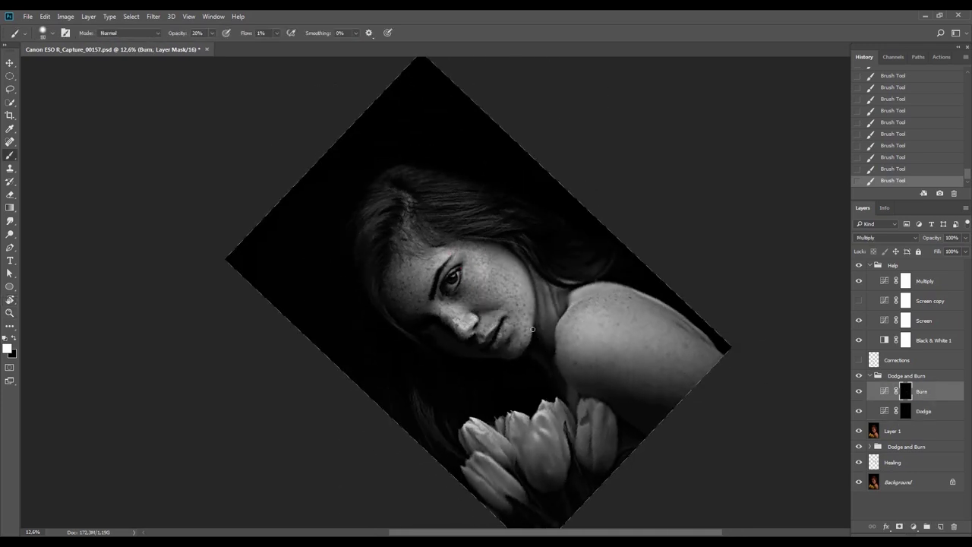
pyautogui.press('r')
pyautogui.moveTo(559, 267); pyautogui.dragTo(522, 295)
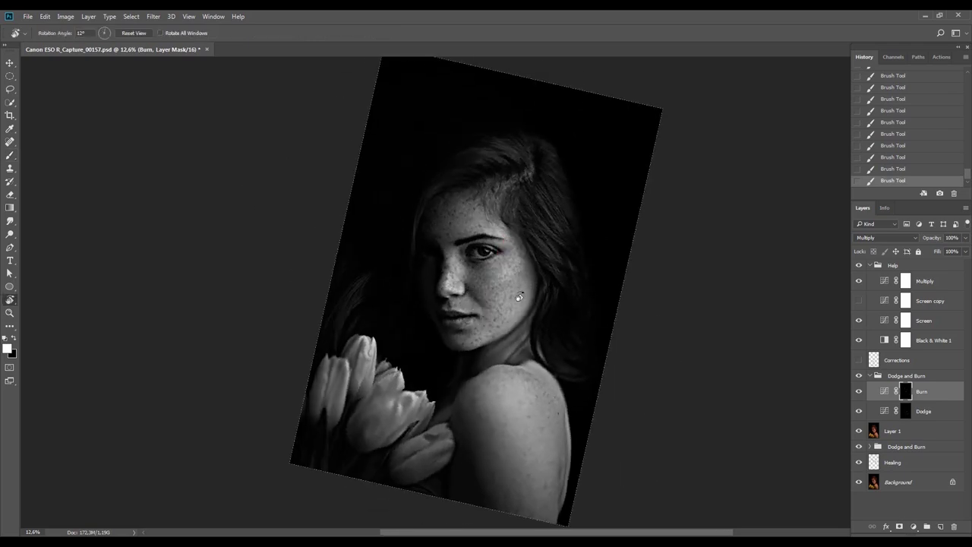
pyautogui.press('Escape')
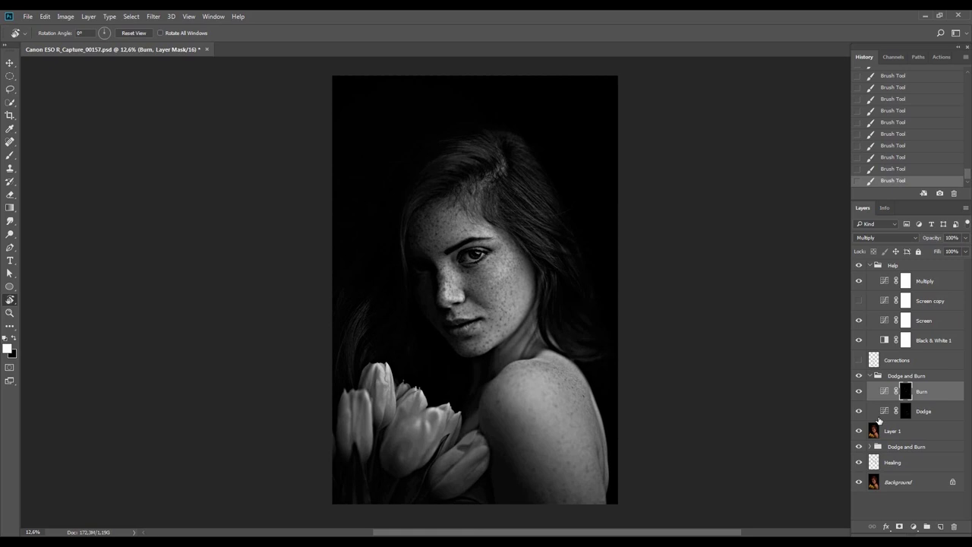
# Refine the lower cheek on the Dodge and Burn masks, comparing with the Help group and the Dodge and Burn group off and on
pyautogui.click(903, 414)
pyautogui.press('b')
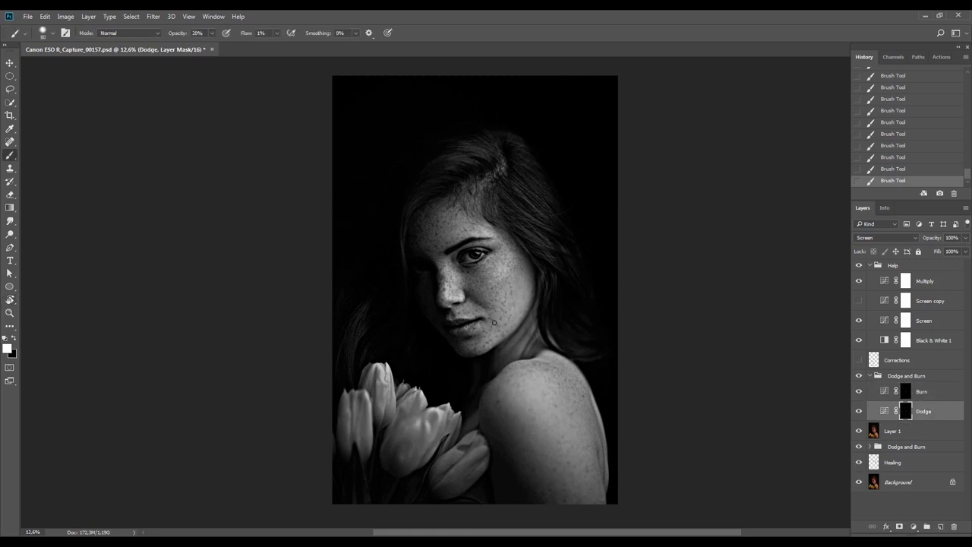
pyautogui.click(859, 267)
pyautogui.click(859, 267)
pyautogui.click(904, 392)
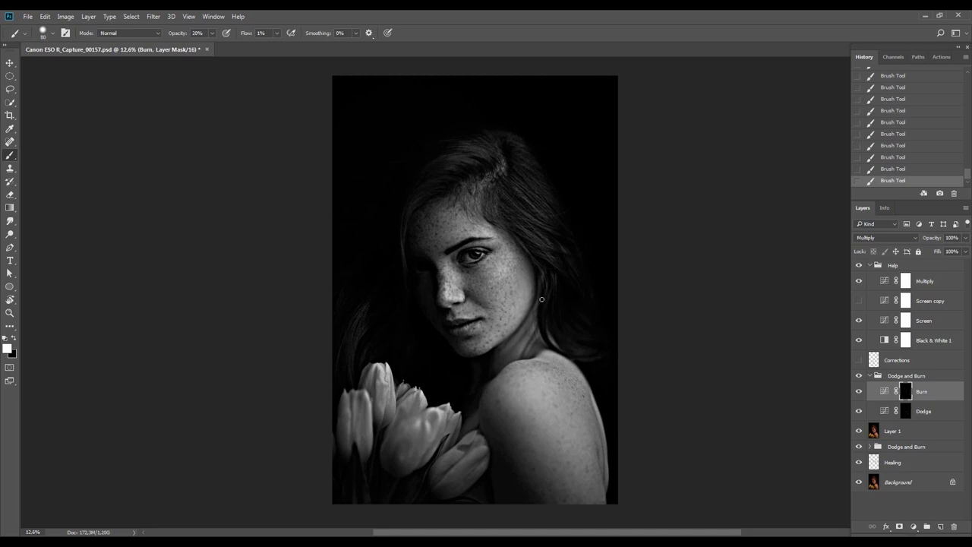
pyautogui.click(859, 375)
pyautogui.click(859, 375)
# Collapse the upper Dodge and Burn group and delete the sharpened Layer 1
pyautogui.click(869, 375)
pyautogui.press('v')
pyautogui.click(889, 393)
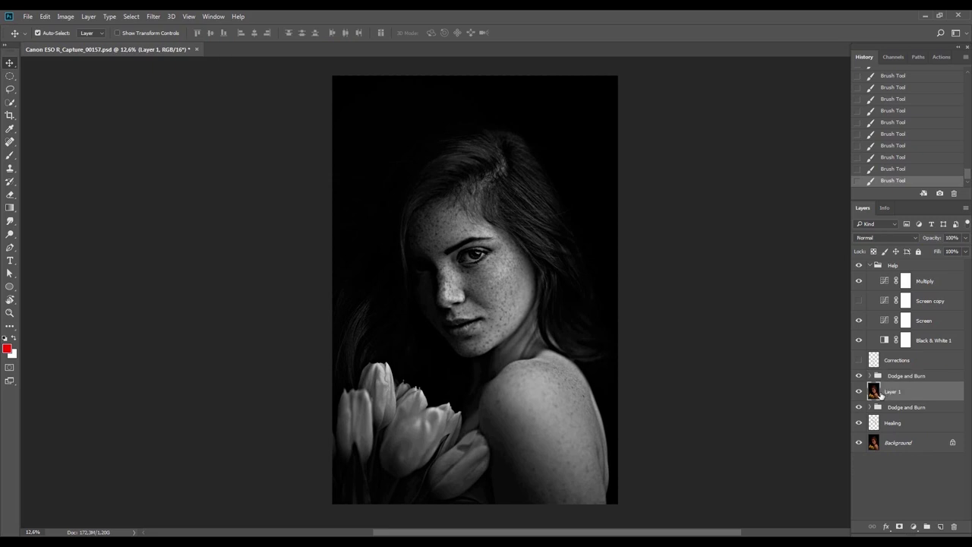
pyautogui.moveTo(890, 395)
pyautogui.mouseDown()
pyautogui.moveTo(911, 509)
pyautogui.moveTo(954, 526)
pyautogui.mouseUp()
# Set the upper Dodge and Burn group's opacity to 50%
pyautogui.click(918, 376)
pyautogui.click(952, 238)
pyautogui.write('50')
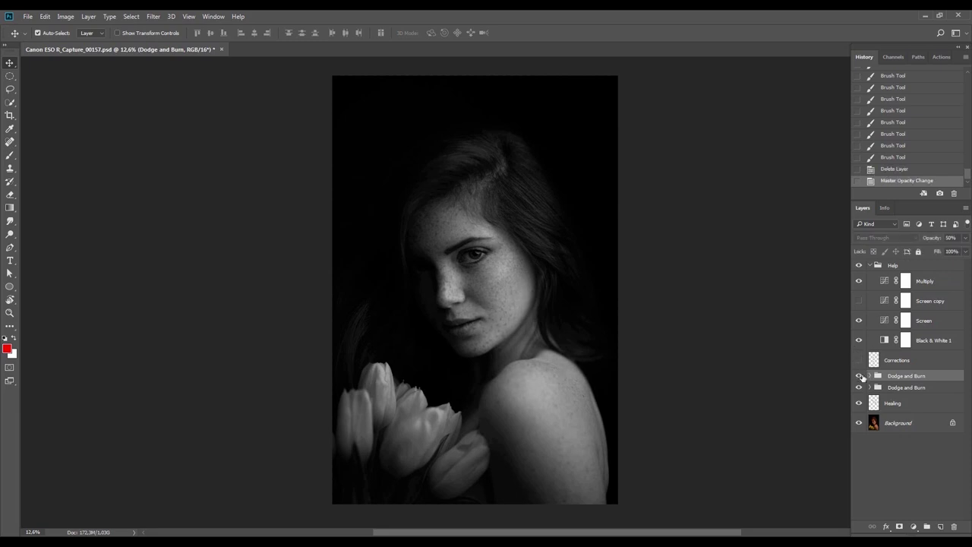
# Collapse and hide the Help group, and review the colour portrait at different rotations
pyautogui.click(870, 265)
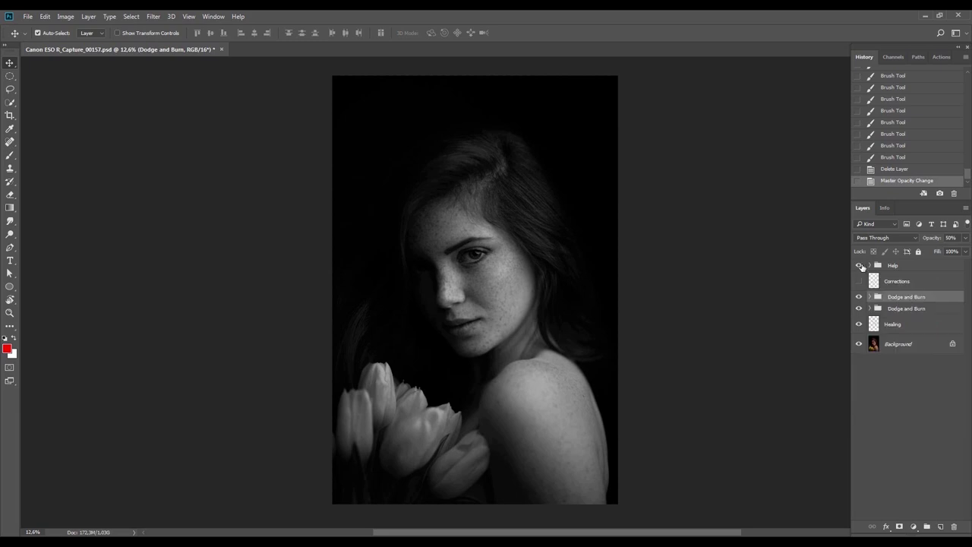
pyautogui.click(859, 265)
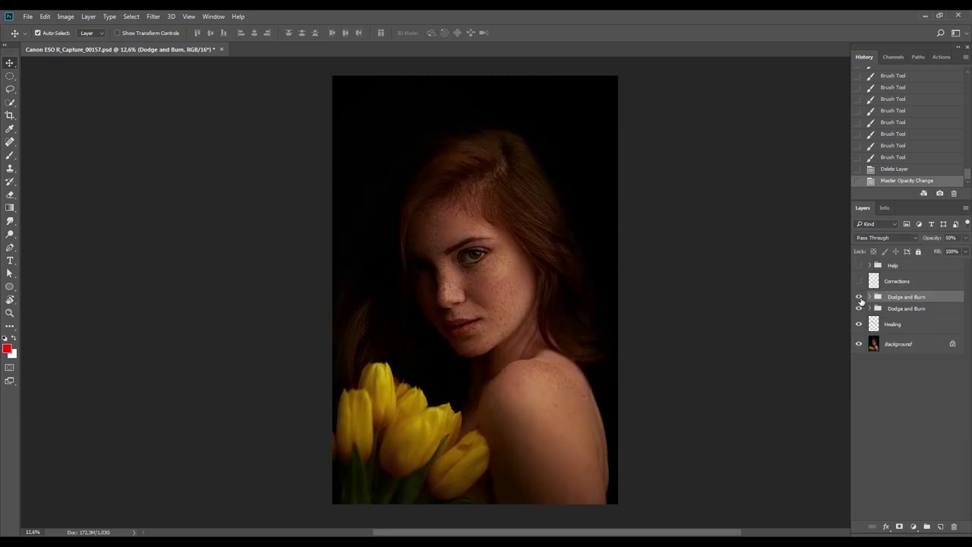
pyautogui.press('r')
pyautogui.moveTo(830, 309); pyautogui.dragTo(599, 359)
pyautogui.press('Escape')
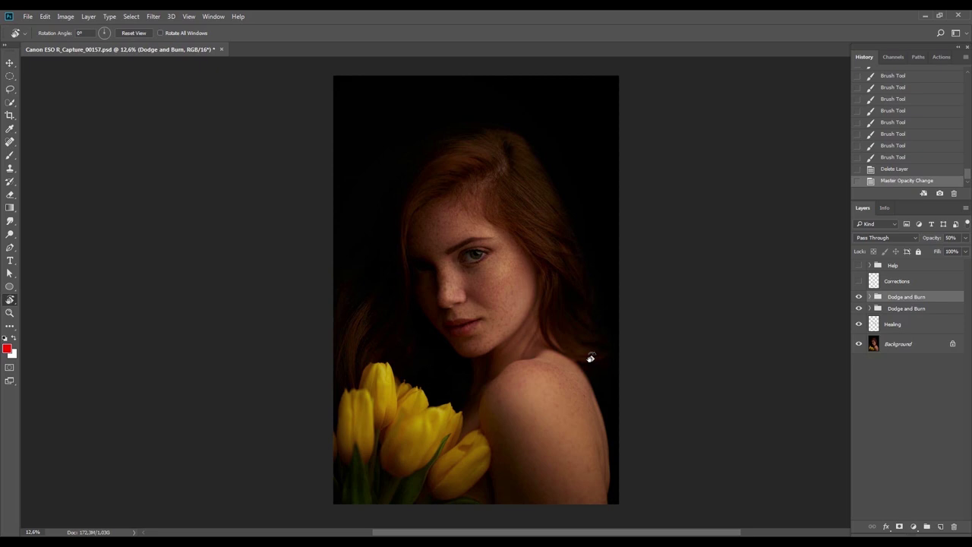
# Expand the lower Dodge and Burn group and paint on its Burn mask over the cheek below the eye
pyautogui.click(875, 311)
pyautogui.click(870, 308)
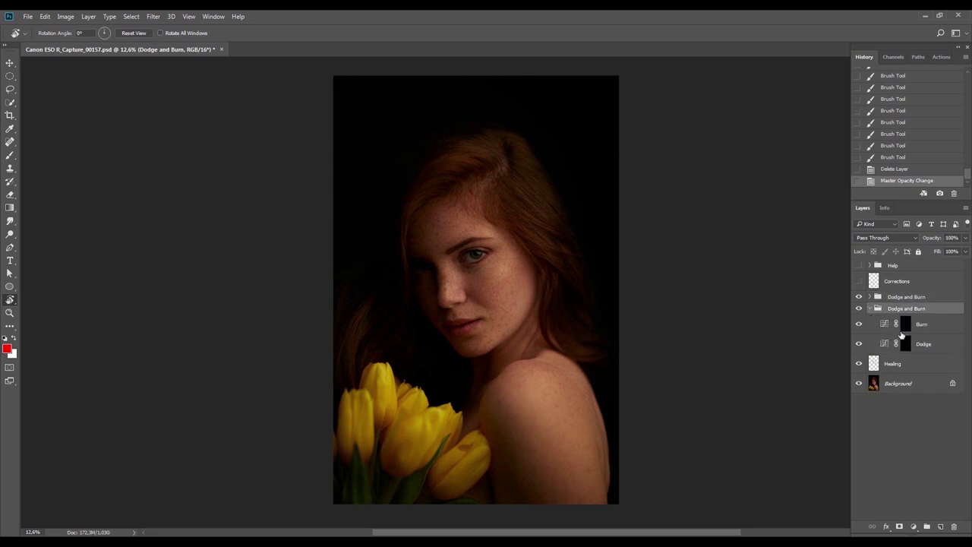
pyautogui.click(904, 325)
pyautogui.press('z')
pyautogui.moveTo(465, 308)
pyautogui.mouseDown()
pyautogui.moveTo(483, 307)
pyautogui.moveTo(581, 245)
pyautogui.moveTo(484, 256)
pyautogui.mouseUp()
pyautogui.press('r')
pyautogui.press('b')
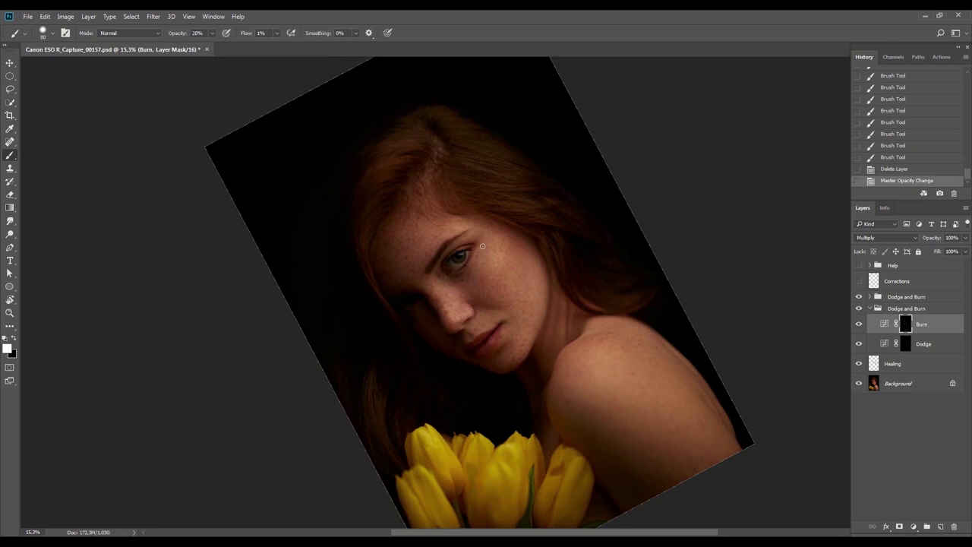
pyautogui.moveTo(481, 256); pyautogui.dragTo(469, 283)
pyautogui.press('Escape')
# Compare the last Burn stroke on the cheek with the state before it and fade it to 20%
pyautogui.hotkey('ctrl', 'z')
pyautogui.hotkey('ctrl', 'z')
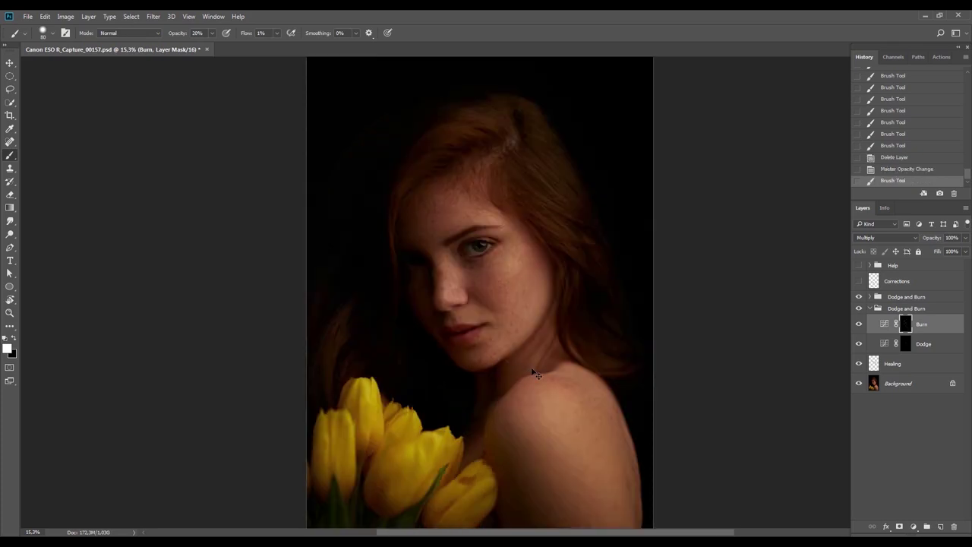
pyautogui.hotkey('ctrl', 'shift', 'f')
pyautogui.write('13')
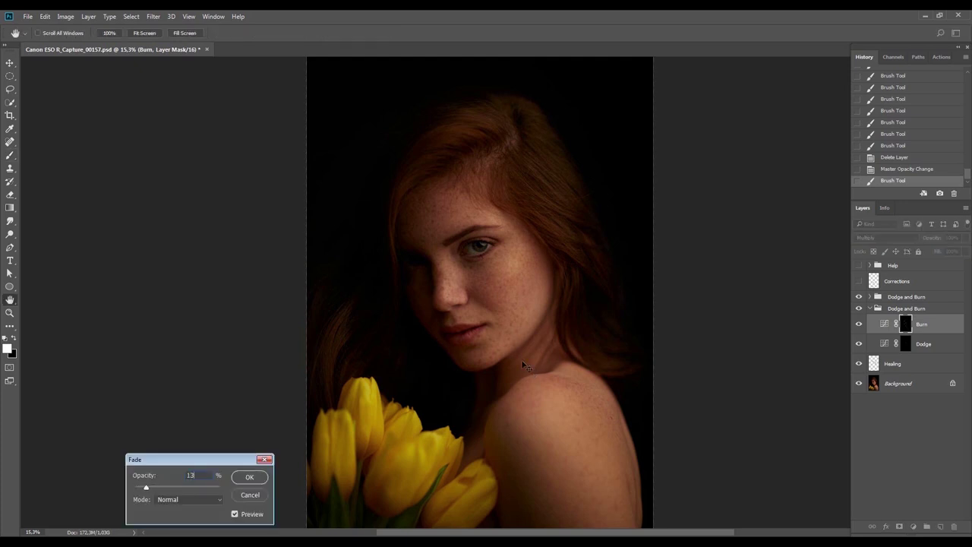
pyautogui.write('2')
pyautogui.press('Return')
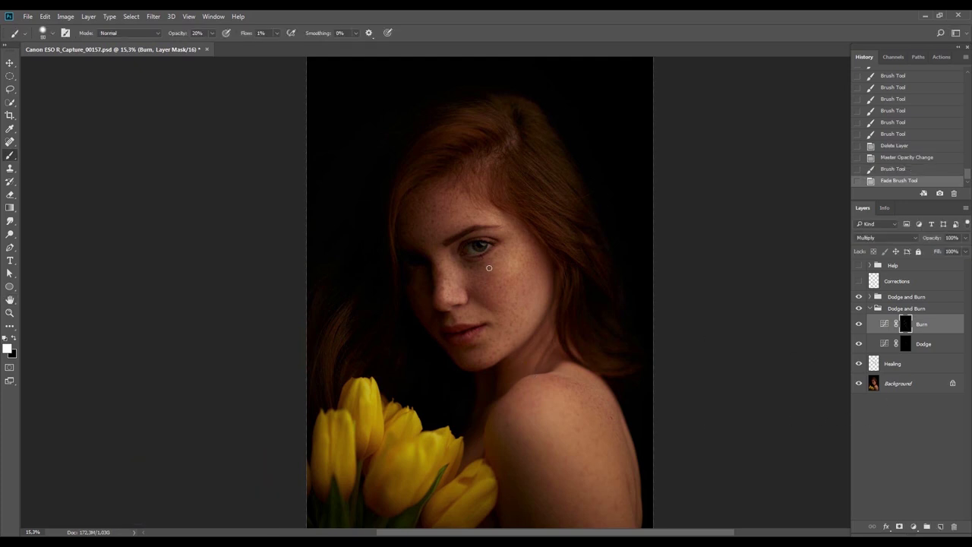
# Paint more strokes on the Burn mask over the cheek and beside the mouth, and fade the last one to 20%
pyautogui.click(483, 275)
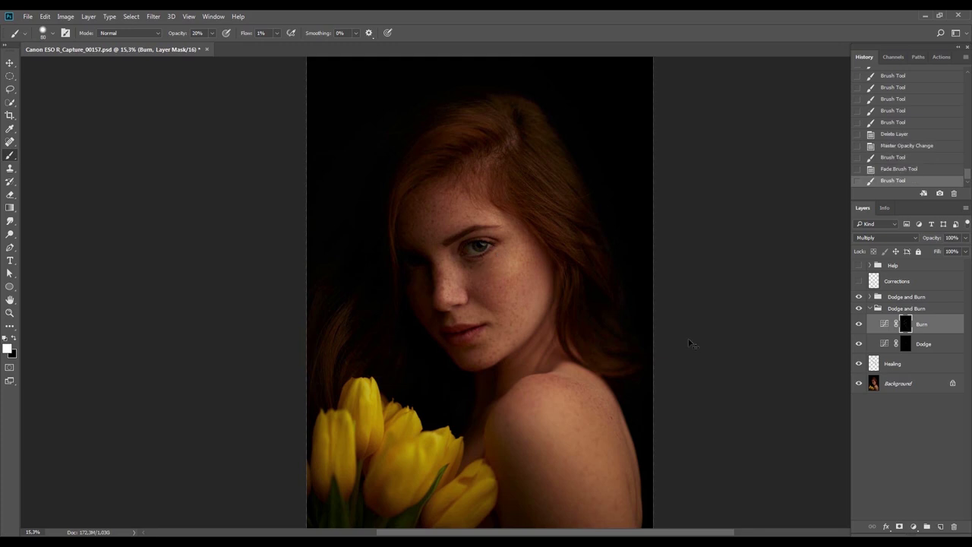
pyautogui.press('r')
pyautogui.moveTo(683, 339)
pyautogui.mouseDown()
pyautogui.moveTo(632, 299)
pyautogui.moveTo(609, 358)
pyautogui.moveTo(585, 385)
pyautogui.mouseUp()
pyautogui.press('b')
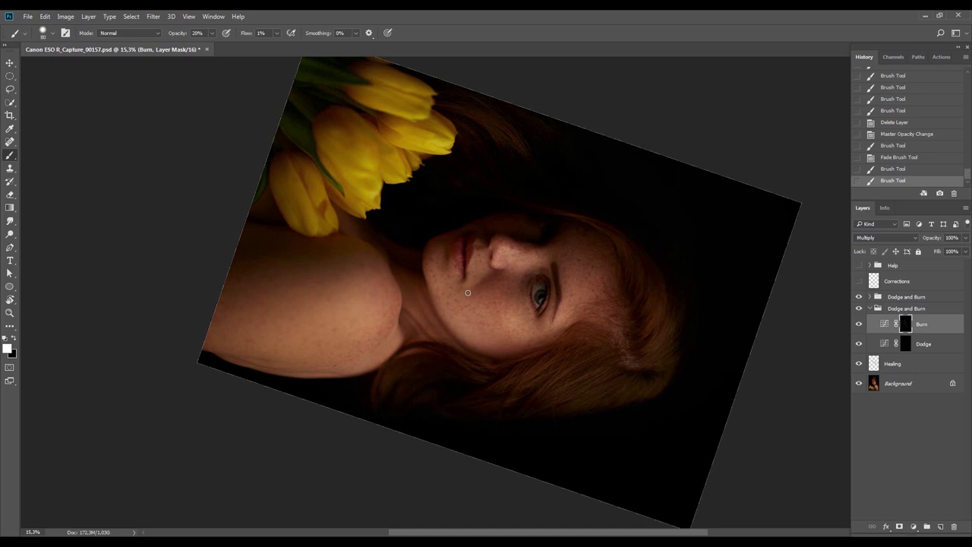
pyautogui.moveTo(464, 285); pyautogui.dragTo(477, 286)
pyautogui.moveTo(475, 286); pyautogui.dragTo(469, 305)
pyautogui.press('Escape')
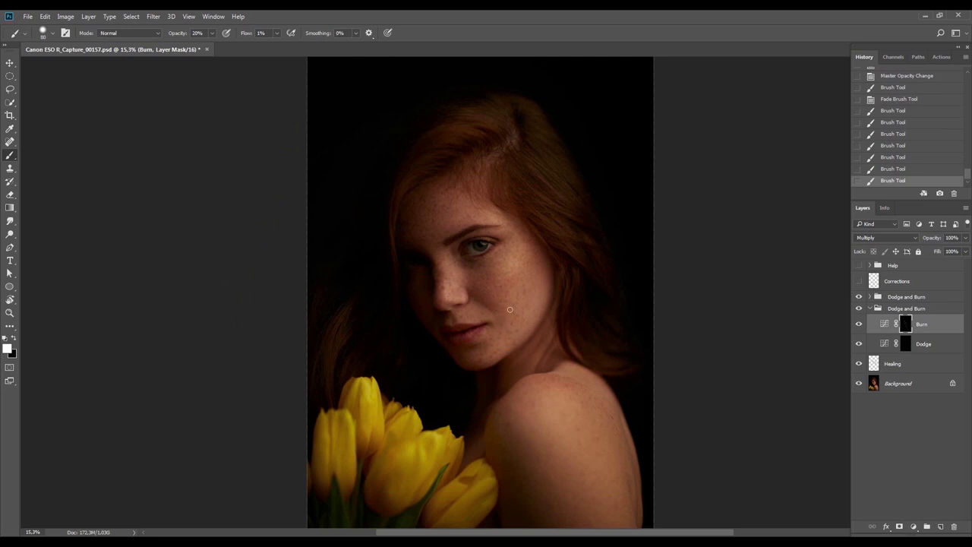
pyautogui.click(504, 322)
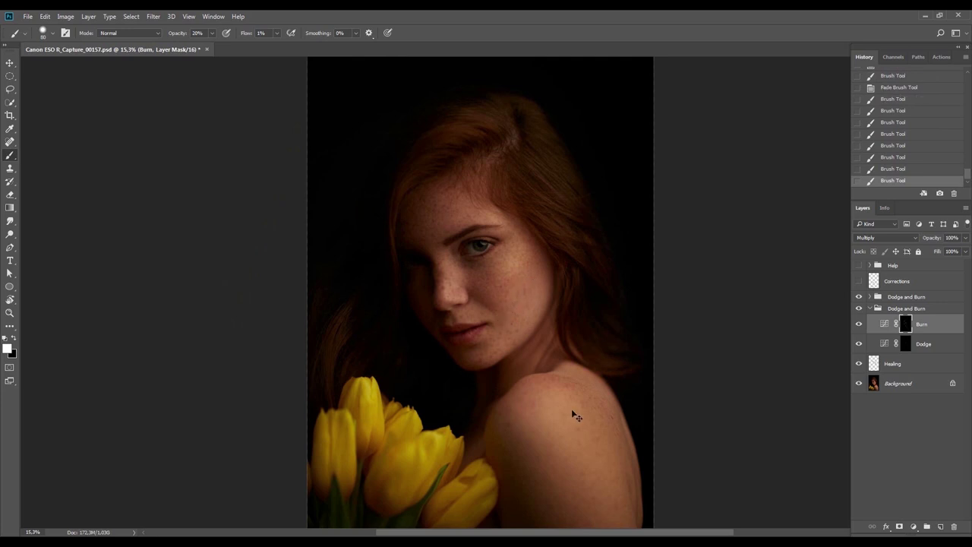
pyautogui.hotkey('ctrl', 'shift', 'f')
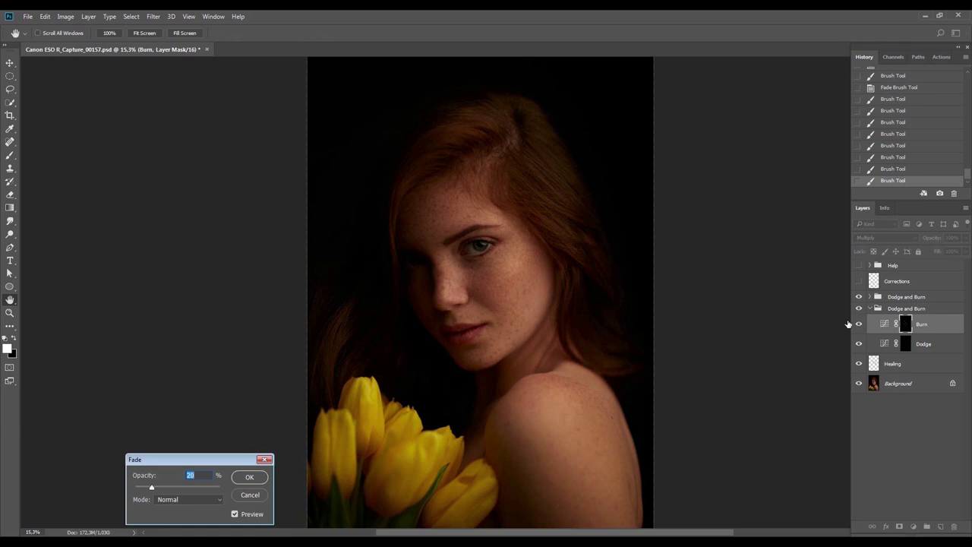
pyautogui.press('Return')
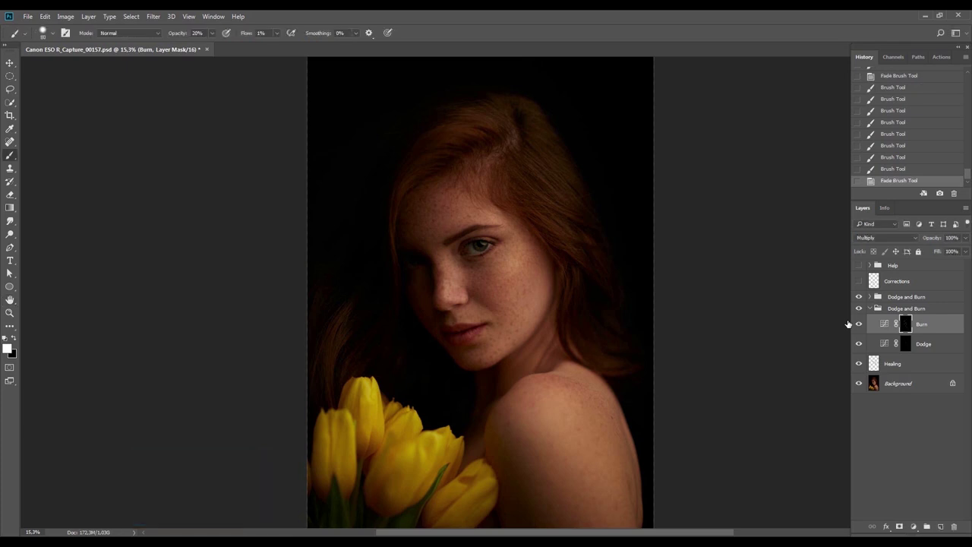
# Paint on the lower group's Dodge mask over the dark patches of the lower cheek and beside the mouth
pyautogui.click(906, 347)
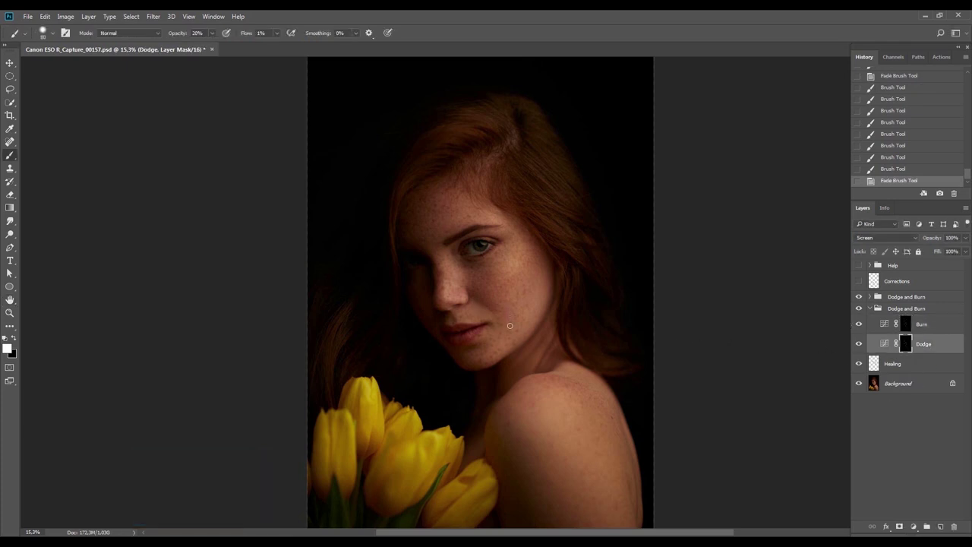
pyautogui.click(508, 336)
pyautogui.click(499, 340)
pyautogui.click(518, 304)
pyautogui.click(506, 320)
pyautogui.click(499, 308)
pyautogui.click(501, 300)
pyautogui.click(504, 291)
pyautogui.click(506, 283)
pyautogui.click(522, 323)
pyautogui.click(512, 335)
# On the Burn mask, fade the last stroke and darken the jawline and chin edge with a 124 px brush at 50% hardness
pyautogui.click(907, 328)
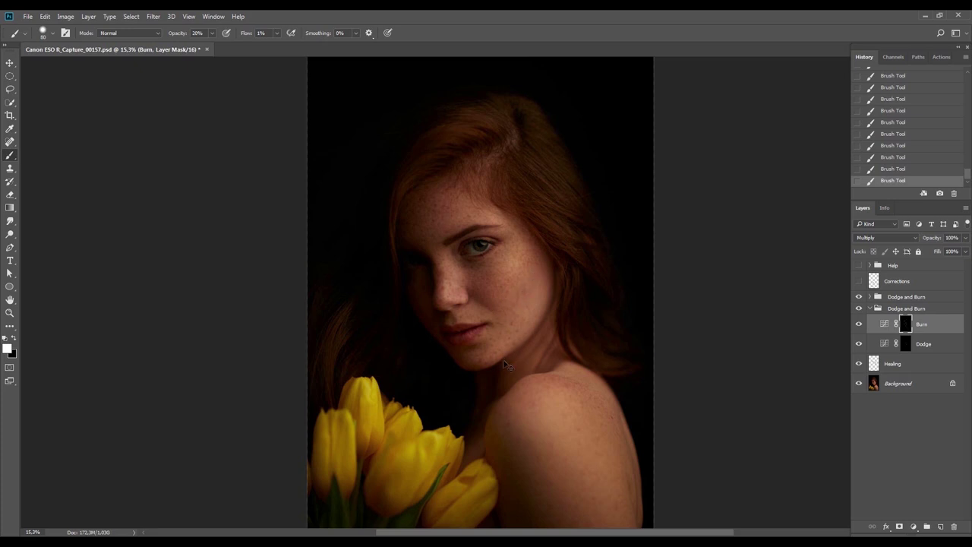
pyautogui.hotkey('ctrl', 'shift', 'f')
pyautogui.press('Return')
pyautogui.moveTo(514, 348); pyautogui.dragTo(544, 327)
pyautogui.moveTo(532, 335)
pyautogui.mouseDown()
pyautogui.moveTo(552, 322)
pyautogui.moveTo(517, 352)
pyautogui.moveTo(553, 341)
pyautogui.mouseUp()
pyautogui.moveTo(546, 304)
pyautogui.mouseDown()
pyautogui.moveTo(498, 345)
pyautogui.moveTo(518, 342)
pyautogui.mouseUp()
pyautogui.rightClick(554, 315)
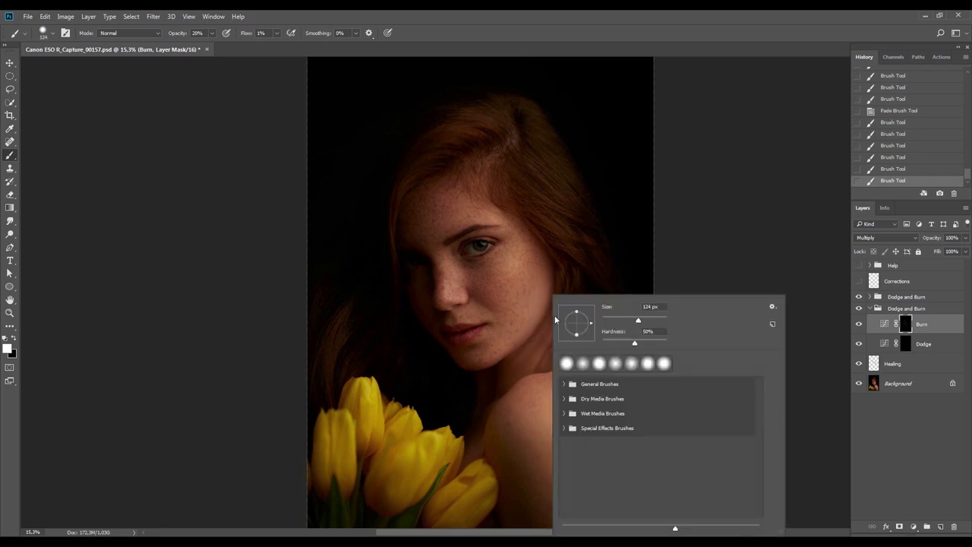
pyautogui.rightClick(508, 322)
pyautogui.press('Escape')
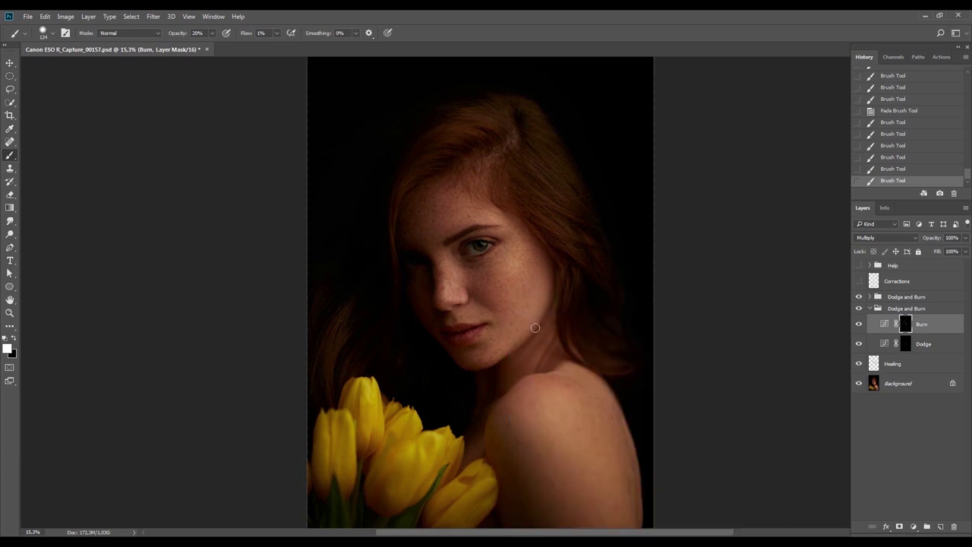
pyautogui.moveTo(495, 361)
pyautogui.mouseDown()
pyautogui.moveTo(561, 324)
pyautogui.moveTo(524, 340)
pyautogui.moveTo(549, 294)
pyautogui.moveTo(544, 306)
pyautogui.moveTo(542, 288)
pyautogui.moveTo(540, 301)
pyautogui.moveTo(549, 301)
pyautogui.moveTo(508, 365)
pyautogui.mouseUp()
# Touch up the lower face on the lower group's Dodge mask and fade the last stroke to 10%
pyautogui.press('r')
pyautogui.moveTo(620, 263); pyautogui.dragTo(612, 329)
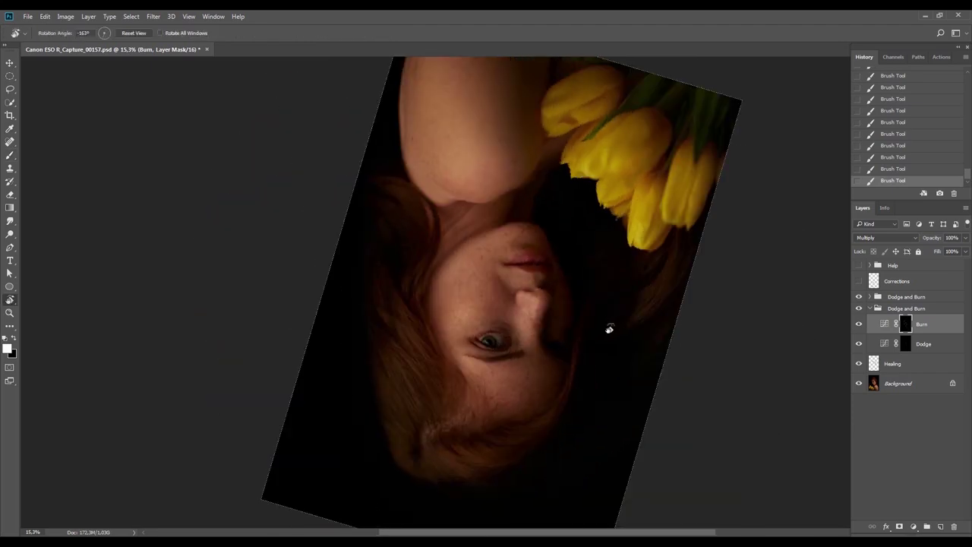
pyautogui.press('b')
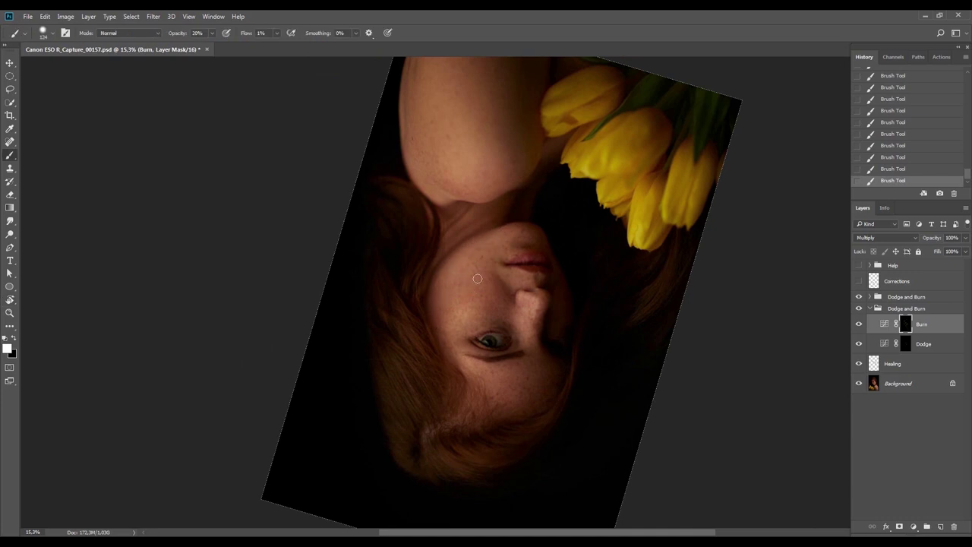
pyautogui.press('Escape')
pyautogui.press('r')
pyautogui.moveTo(616, 366); pyautogui.dragTo(639, 316)
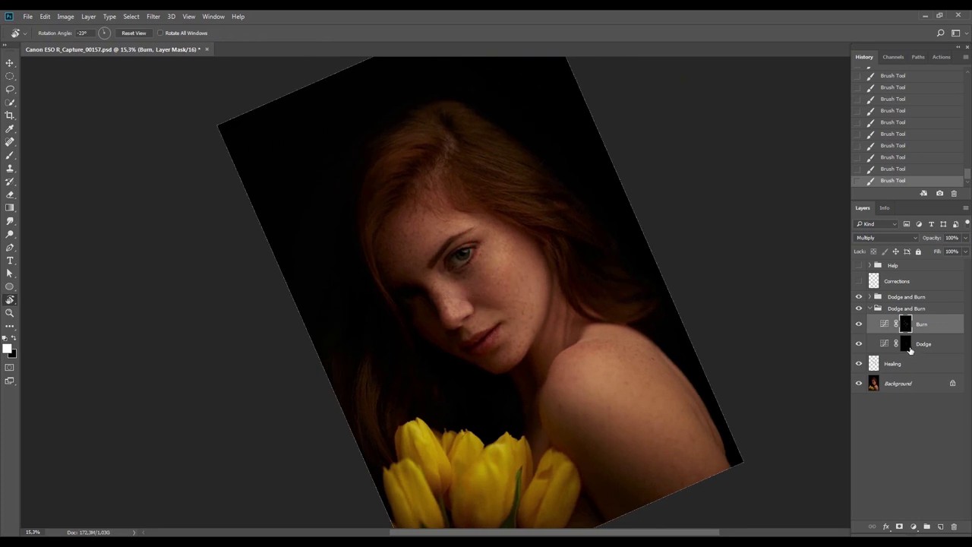
pyautogui.click(913, 350)
pyautogui.press('b')
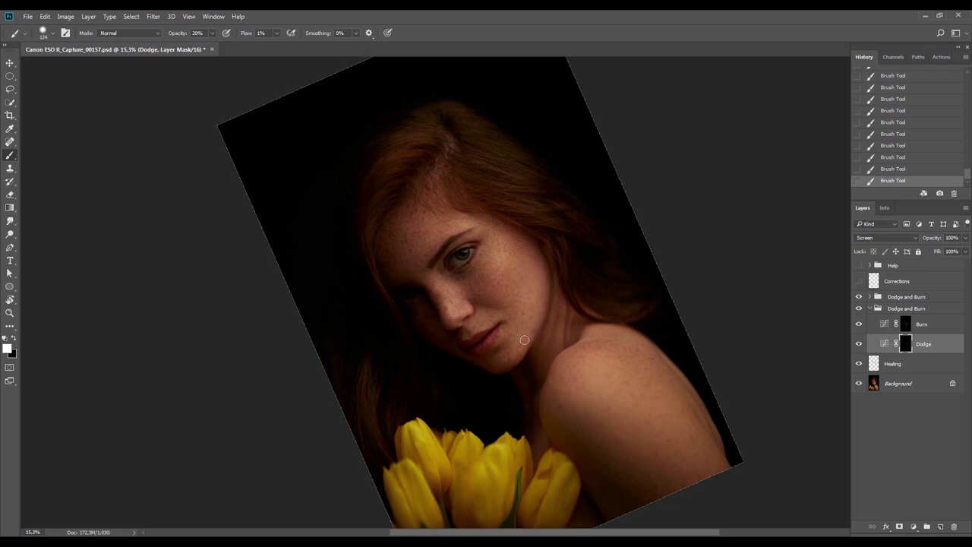
pyautogui.press('Escape')
pyautogui.hotkey('ctrl', 'shift', 'f')
pyautogui.write('10')
pyautogui.press('Return')
pyautogui.hotkey('ctrl', 'shift', 'f')
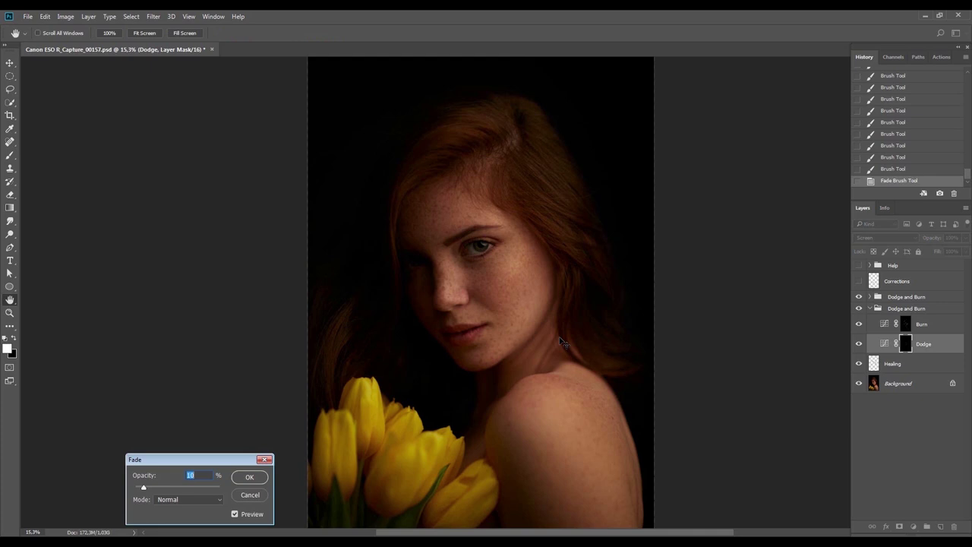
pyautogui.press('Return')
# Compare the portrait with the two Dodge and Burn groups hidden and shown
pyautogui.click(859, 309)
pyautogui.click(859, 308)
pyautogui.click(860, 308)
pyautogui.click(860, 308)
pyautogui.click(860, 297)
# Paint on the Burn mask along the jaw beside the chin with a 50 px brush and fade the stroke
pyautogui.press('r')
pyautogui.moveTo(622, 288)
pyautogui.mouseDown()
pyautogui.moveTo(618, 336)
pyautogui.moveTo(590, 369)
pyautogui.moveTo(629, 317)
pyautogui.moveTo(633, 328)
pyautogui.mouseUp()
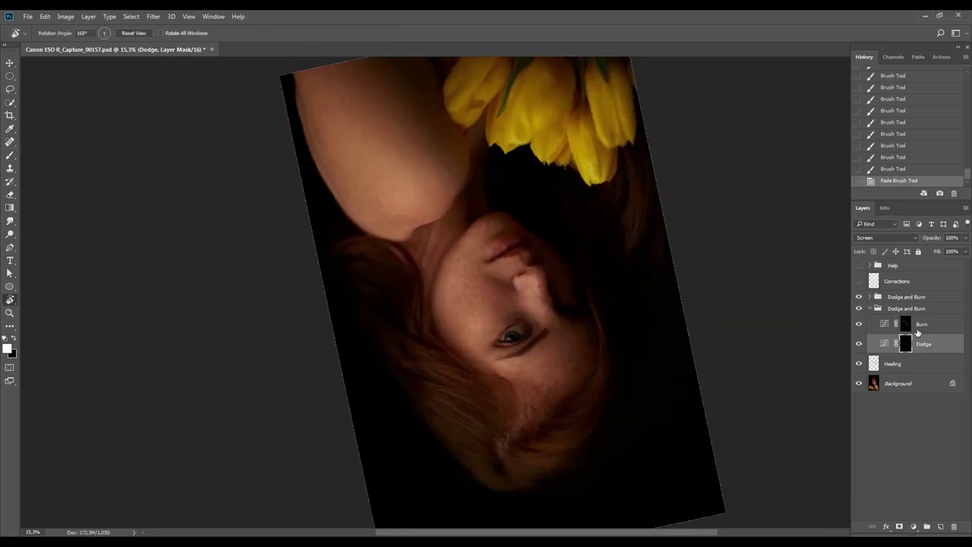
pyautogui.click(913, 326)
pyautogui.press('b')
pyautogui.press('[')
pyautogui.press('[')
pyautogui.press('[')
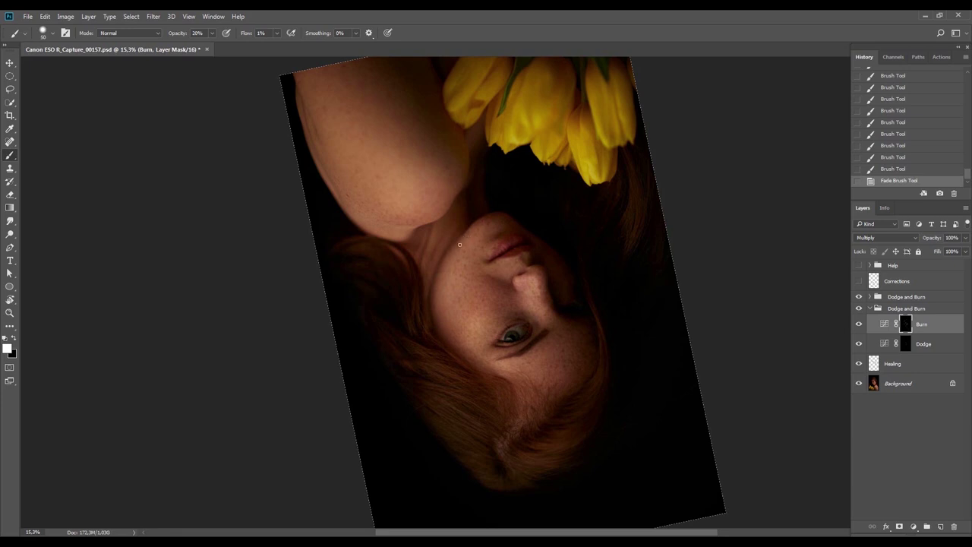
pyautogui.moveTo(473, 233); pyautogui.dragTo(486, 223)
pyautogui.press('Escape')
pyautogui.hotkey('ctrl', 'z')
pyautogui.hotkey('ctrl', 'z')
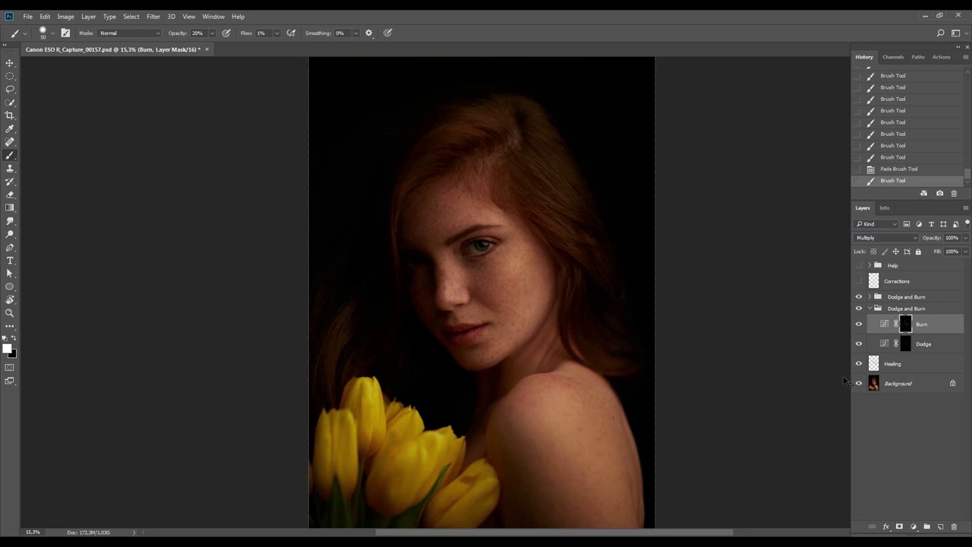
pyautogui.hotkey('ctrl', 'shift', 'f')
pyautogui.press('Return')
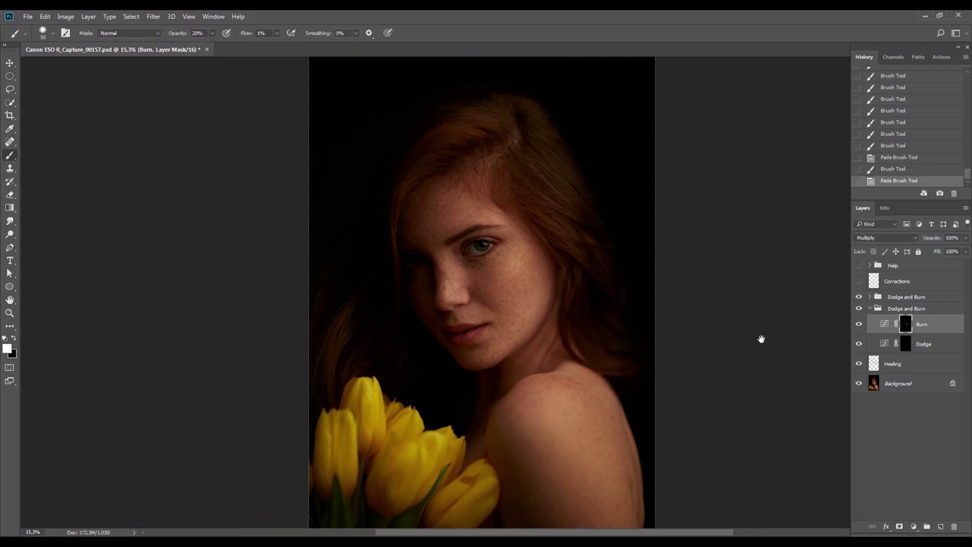
# Compare the retouched portrait with the untouched Background layer alone
pyautogui.keyDown('alt'); pyautogui.click(858, 384); pyautogui.keyUp('alt')
pyautogui.keyDown('alt'); pyautogui.click(859, 384); pyautogui.keyUp('alt')
pyautogui.keyDown('alt'); pyautogui.click(859, 383); pyautogui.keyUp('alt')
pyautogui.keyDown('alt'); pyautogui.click(862, 385); pyautogui.keyUp('alt')
pyautogui.keyDown('alt'); pyautogui.click(862, 384); pyautogui.keyUp('alt')
pyautogui.keyDown('alt'); pyautogui.click(862, 384); pyautogui.keyUp('alt')
# Paint on the Burn mask over the bridge of the nose, reducing the brush to 41 px
pyautogui.press('r')
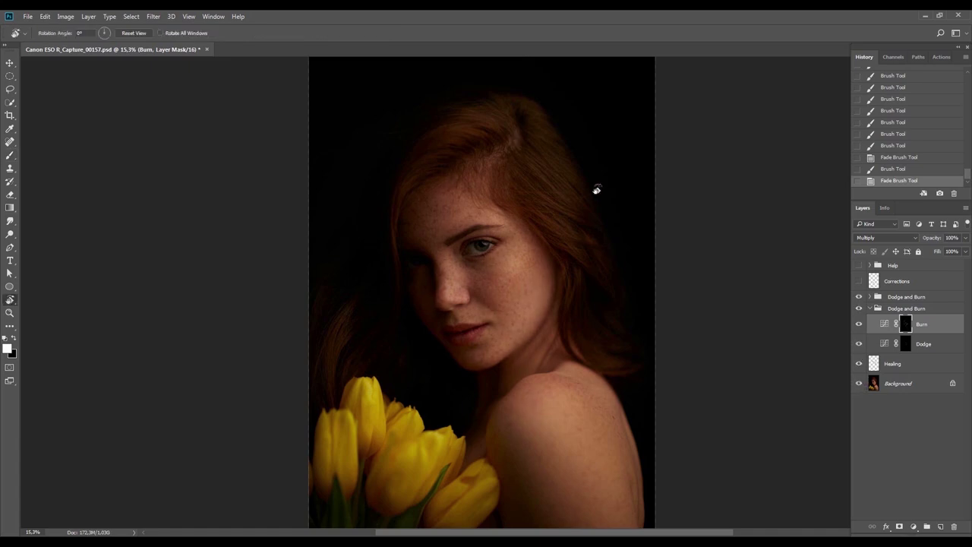
pyautogui.moveTo(582, 204); pyautogui.dragTo(591, 291)
pyautogui.press('z')
pyautogui.moveTo(473, 263); pyautogui.dragTo(508, 269)
pyautogui.press('b')
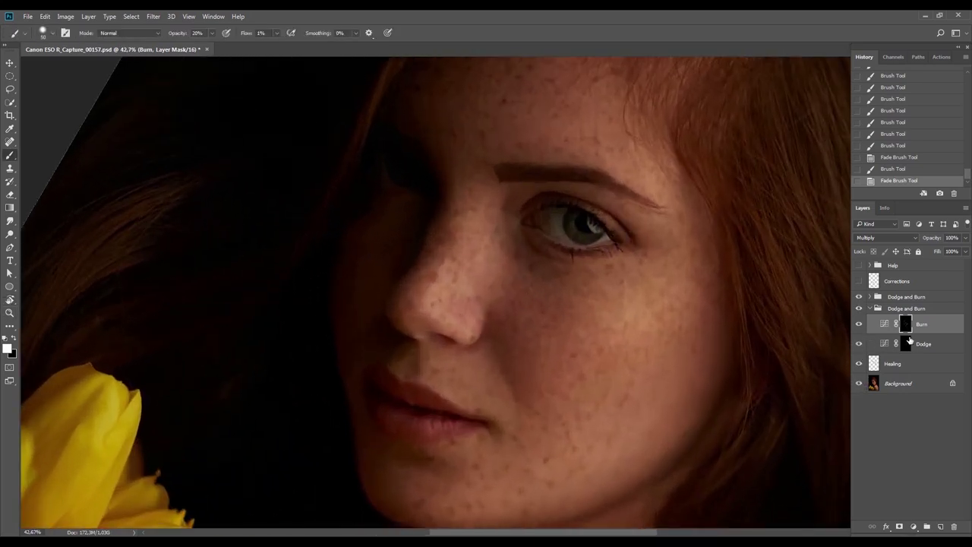
pyautogui.moveTo(440, 282); pyautogui.dragTo(437, 283)
pyautogui.moveTo(445, 274)
pyautogui.mouseDown()
pyautogui.moveTo(424, 272)
pyautogui.moveTo(413, 299)
pyautogui.mouseUp()
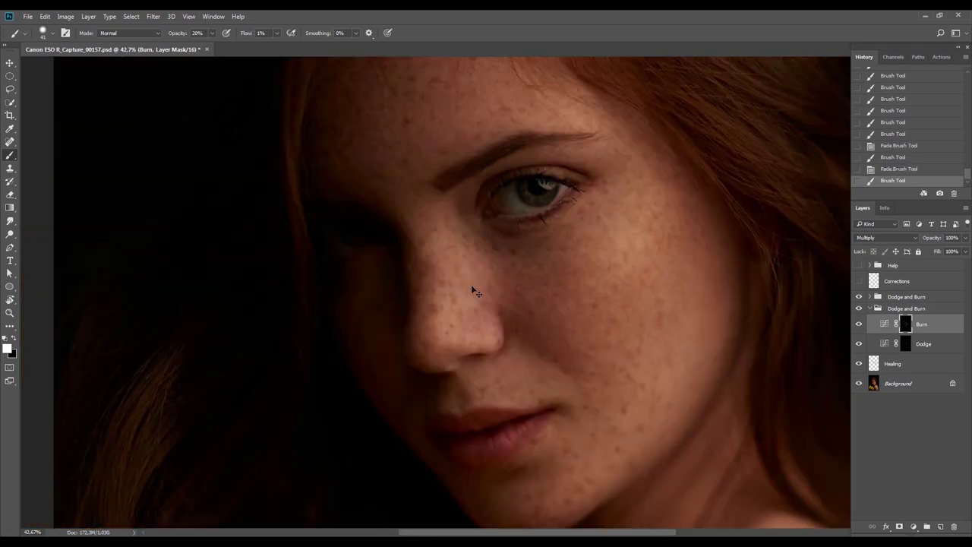
# Burn the shadowed side of the face beside the nose with the 41 px brush and fade the last stroke
pyautogui.press('r')
pyautogui.moveTo(467, 289)
pyautogui.mouseDown()
pyautogui.moveTo(562, 316)
pyautogui.moveTo(498, 196)
pyautogui.mouseUp()
pyautogui.press('z')
pyautogui.moveTo(582, 306); pyautogui.dragTo(619, 302)
pyautogui.press('r')
pyautogui.moveTo(616, 297); pyautogui.dragTo(611, 265)
pyautogui.press('b')
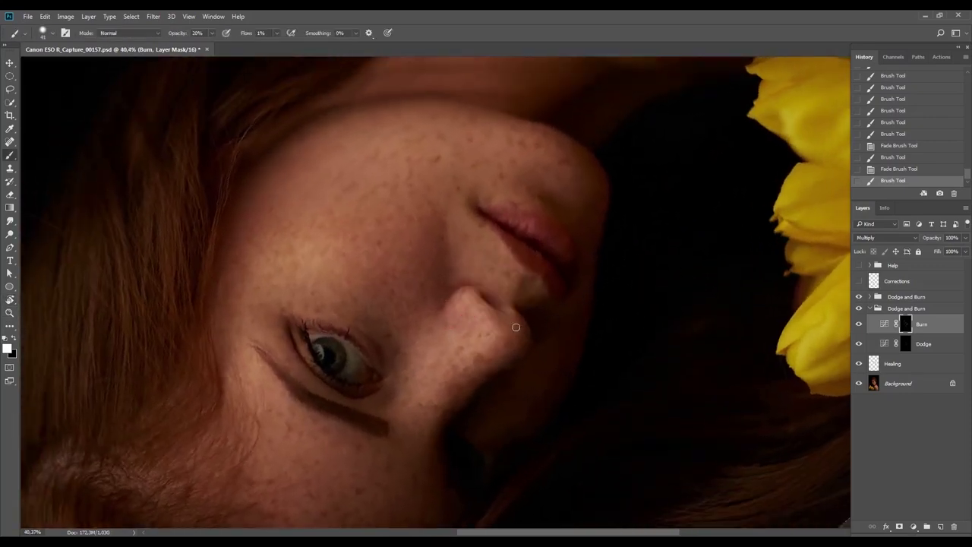
pyautogui.moveTo(574, 314); pyautogui.dragTo(588, 224)
pyautogui.moveTo(572, 287); pyautogui.dragTo(581, 300)
pyautogui.hotkey('ctrl', 'shift', 'f')
pyautogui.press('Return')
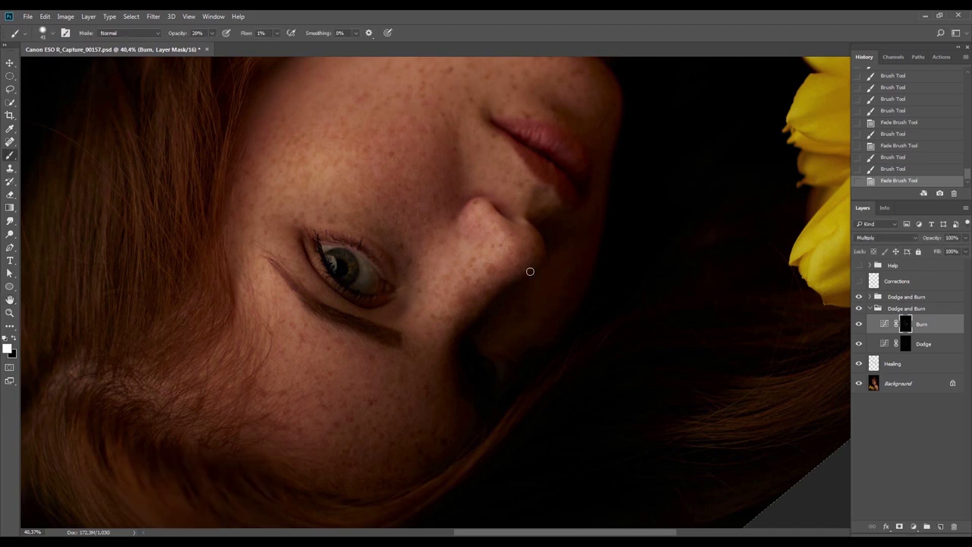
# Paint on the Burn mask along the shadow edge from the nose bridge up to the forehead
pyautogui.moveTo(491, 296); pyautogui.dragTo(452, 342)
pyautogui.moveTo(454, 338)
pyautogui.mouseDown()
pyautogui.moveTo(470, 313)
pyautogui.moveTo(442, 363)
pyautogui.mouseUp()
pyautogui.moveTo(449, 329); pyautogui.dragTo(448, 345)
pyautogui.moveTo(448, 344)
pyautogui.mouseDown()
pyautogui.moveTo(445, 380)
pyautogui.moveTo(468, 411)
pyautogui.mouseUp()
# Expand and show the Help group with its Multiply layer hidden to view the portrait in black and white
pyautogui.click(870, 265)
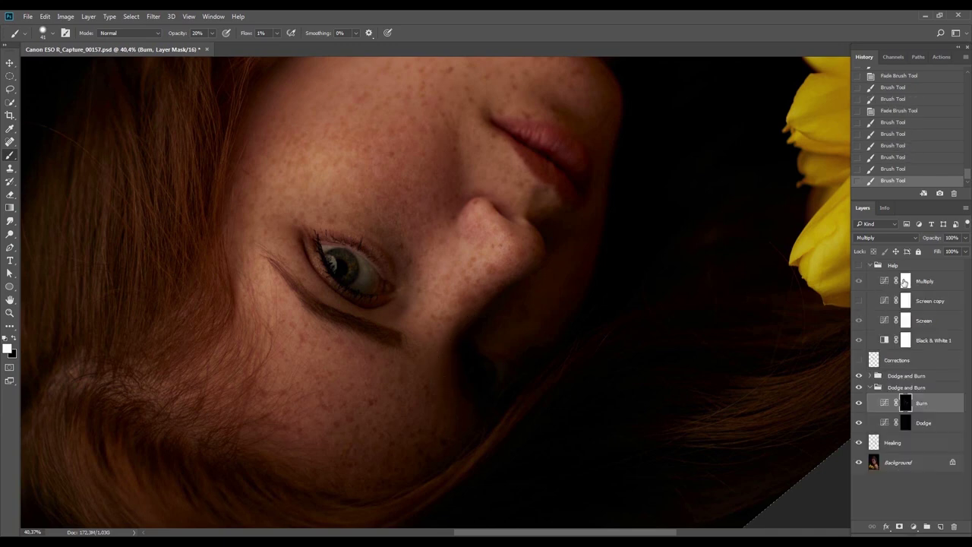
pyautogui.click(859, 265)
pyautogui.press('r')
pyautogui.moveTo(786, 288); pyautogui.dragTo(622, 295)
pyautogui.moveTo(618, 334); pyautogui.dragTo(621, 282)
pyautogui.press('b')
pyautogui.press('z')
pyautogui.moveTo(530, 316)
pyautogui.mouseDown()
pyautogui.moveTo(483, 350)
pyautogui.moveTo(476, 337)
pyautogui.mouseUp()
pyautogui.press('b')
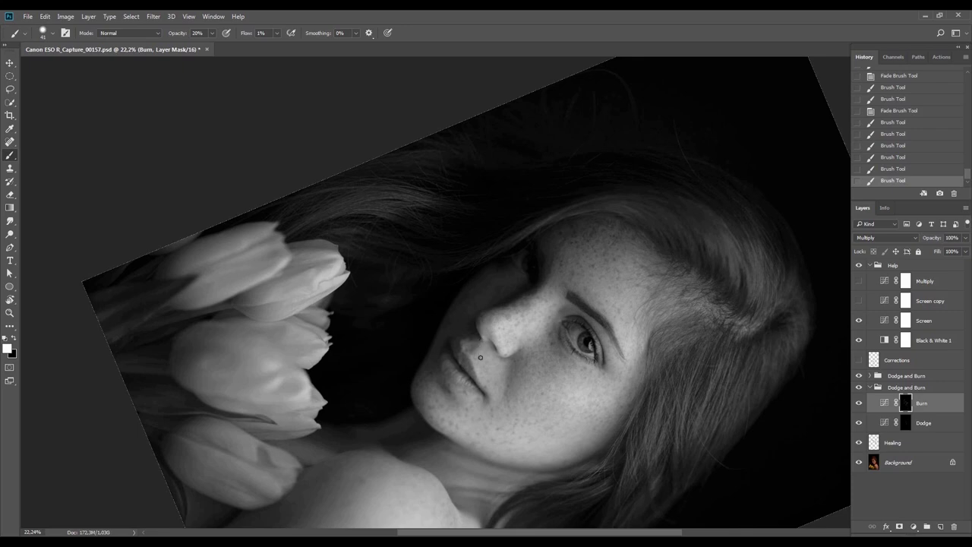
# Burn along the shadowed side of the face down to the chin with a 90 px brush, and fade the last stroke to 20%
pyautogui.press(']')
pyautogui.press(']')
pyautogui.press(']')
pyautogui.press(']')
pyautogui.moveTo(472, 291); pyautogui.dragTo(490, 275)
pyautogui.moveTo(489, 275); pyautogui.dragTo(517, 267)
pyautogui.moveTo(516, 268)
pyautogui.mouseDown()
pyautogui.moveTo(481, 280)
pyautogui.moveTo(461, 308)
pyautogui.moveTo(528, 260)
pyautogui.moveTo(477, 278)
pyautogui.moveTo(439, 336)
pyautogui.moveTo(458, 297)
pyautogui.moveTo(435, 339)
pyautogui.moveTo(487, 261)
pyautogui.moveTo(430, 346)
pyautogui.moveTo(426, 372)
pyautogui.moveTo(462, 293)
pyautogui.moveTo(410, 401)
pyautogui.moveTo(414, 377)
pyautogui.moveTo(432, 347)
pyautogui.moveTo(429, 411)
pyautogui.mouseUp()
pyautogui.press('Escape')
pyautogui.press('r')
pyautogui.moveTo(517, 440); pyautogui.dragTo(586, 315)
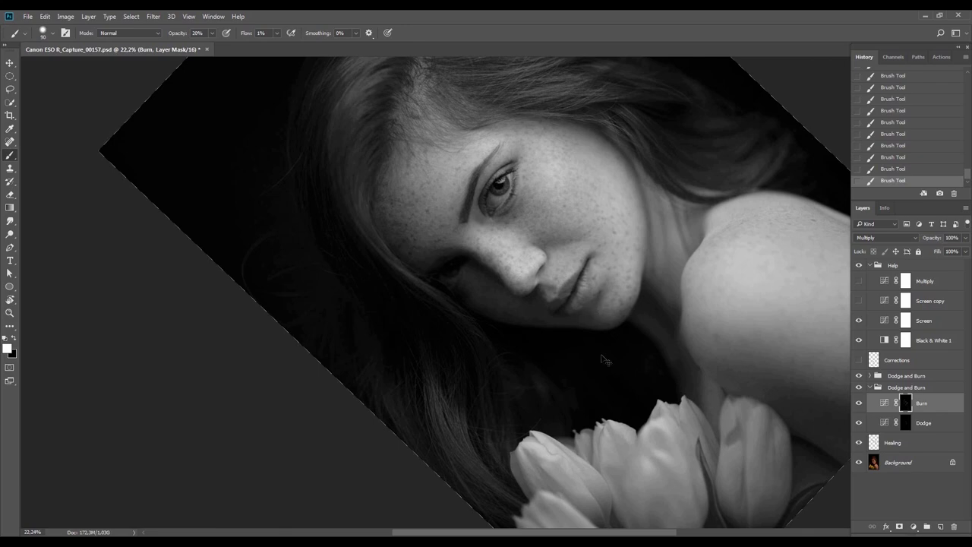
pyautogui.hotkey('ctrl', 'shift', 'f')
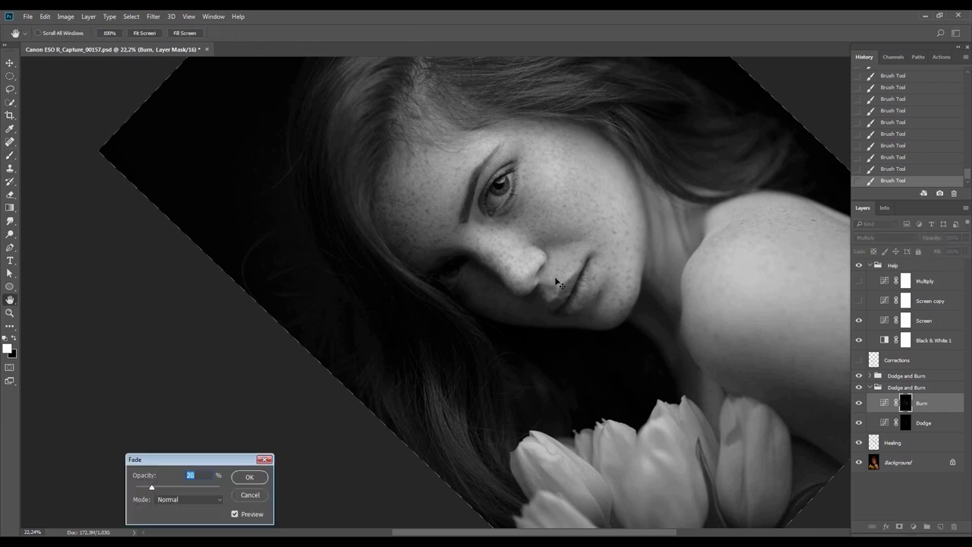
pyautogui.click(249, 476)
# Paint on the Burn mask around the chin edge towards the neck with the 90 px brush
pyautogui.press('r')
pyautogui.moveTo(737, 304); pyautogui.dragTo(692, 181)
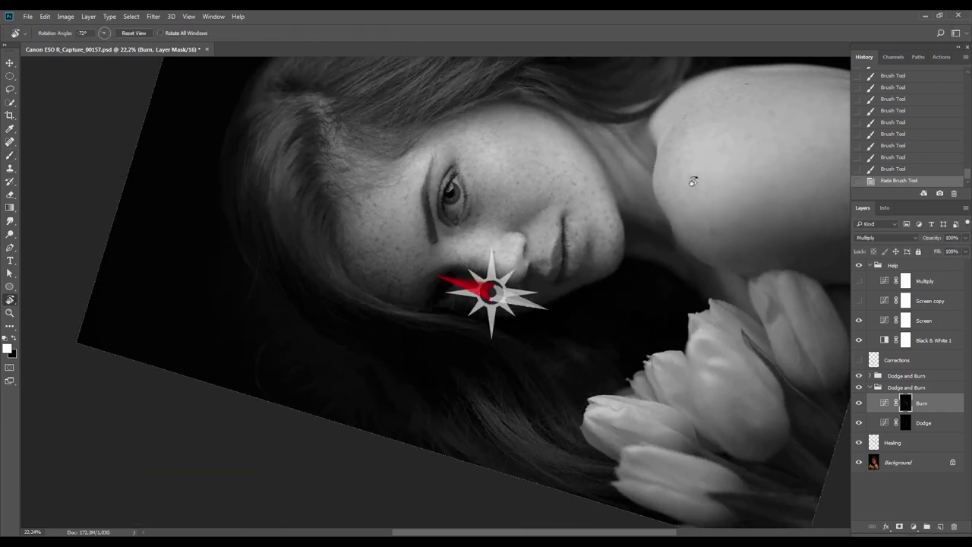
pyautogui.press('b')
pyautogui.moveTo(624, 240)
pyautogui.mouseDown()
pyautogui.moveTo(602, 281)
pyautogui.moveTo(676, 277)
pyautogui.mouseUp()
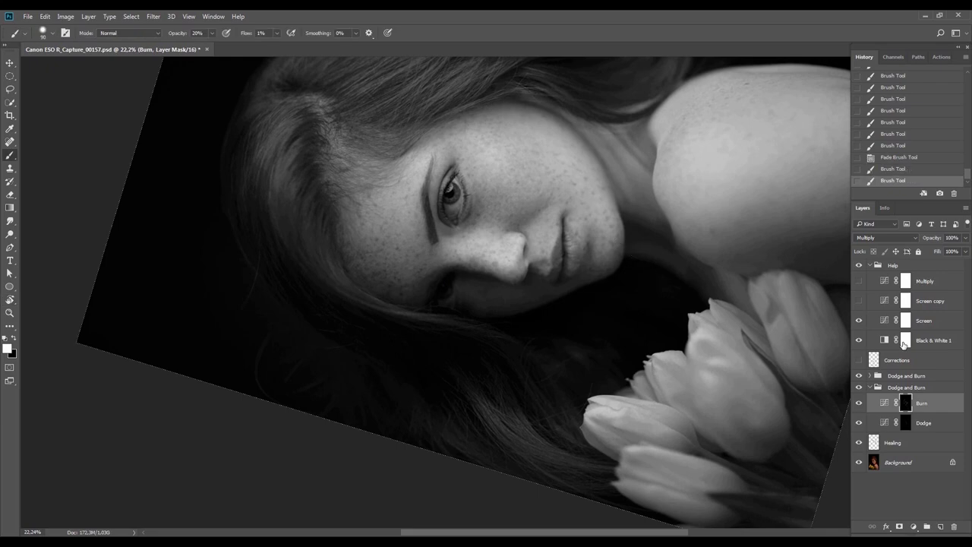
# Paint on the lower group's Burn mask over the forehead beside the shadowed eye with the 90 px brush
pyautogui.click(905, 430)
pyautogui.press('r')
pyautogui.moveTo(675, 87)
pyautogui.mouseDown()
pyautogui.moveTo(675, 410)
pyautogui.moveTo(581, 490)
pyautogui.mouseUp()
pyautogui.press('b')
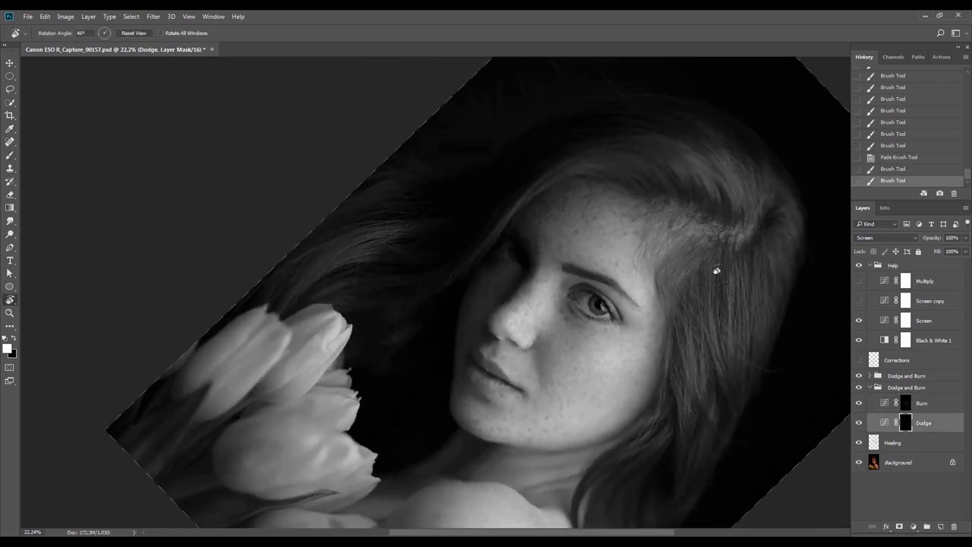
pyautogui.press('r')
pyautogui.moveTo(742, 277); pyautogui.dragTo(748, 391)
pyautogui.press('b')
pyautogui.click(904, 405)
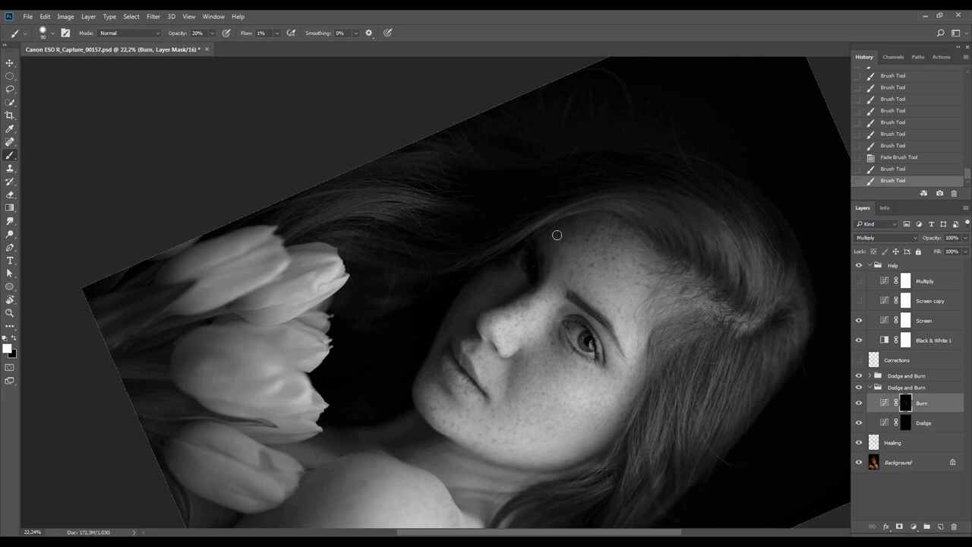
pyautogui.moveTo(558, 259); pyautogui.dragTo(570, 243)
# Burn the shadowed upper forehead just below the hairline with a 70 px brush
pyautogui.moveTo(656, 265); pyautogui.dragTo(643, 172)
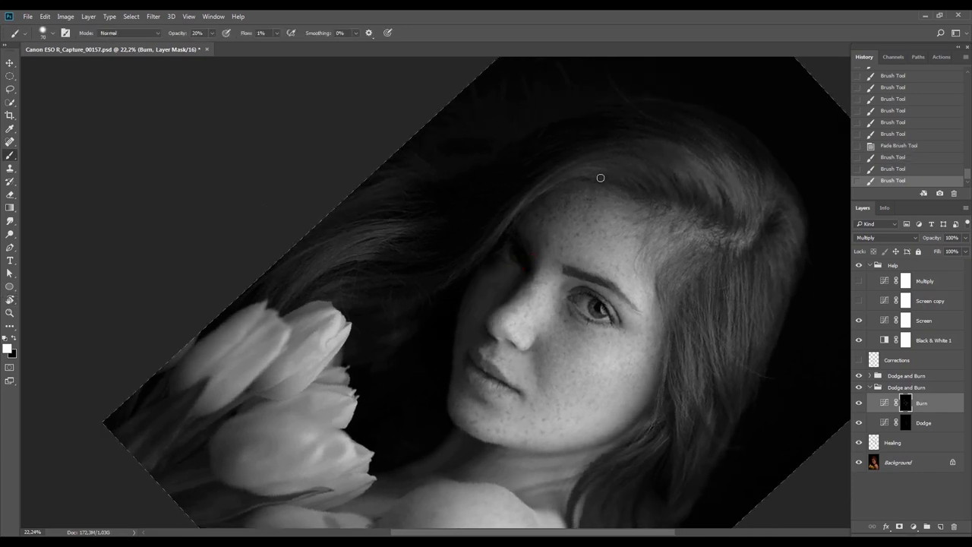
pyautogui.moveTo(575, 192)
pyautogui.mouseDown()
pyautogui.moveTo(585, 197)
pyautogui.moveTo(587, 185)
pyautogui.moveTo(575, 199)
pyautogui.mouseUp()
pyautogui.click(586, 199)
pyautogui.moveTo(578, 201); pyautogui.dragTo(582, 206)
pyautogui.click(582, 206)
# Paint on the lower group's Dodge mask over the forehead's shadowed area with a 35 px brush
pyautogui.click(907, 427)
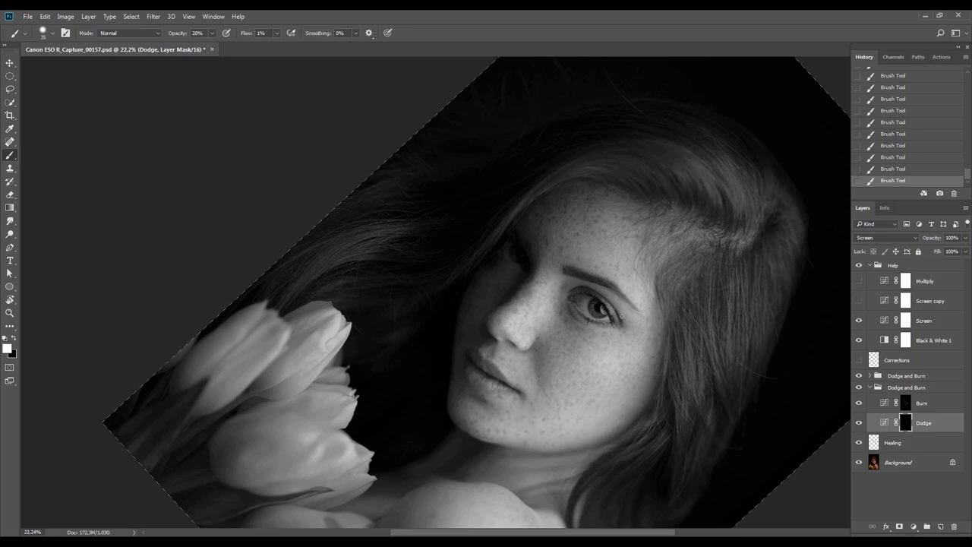
pyautogui.press('r')
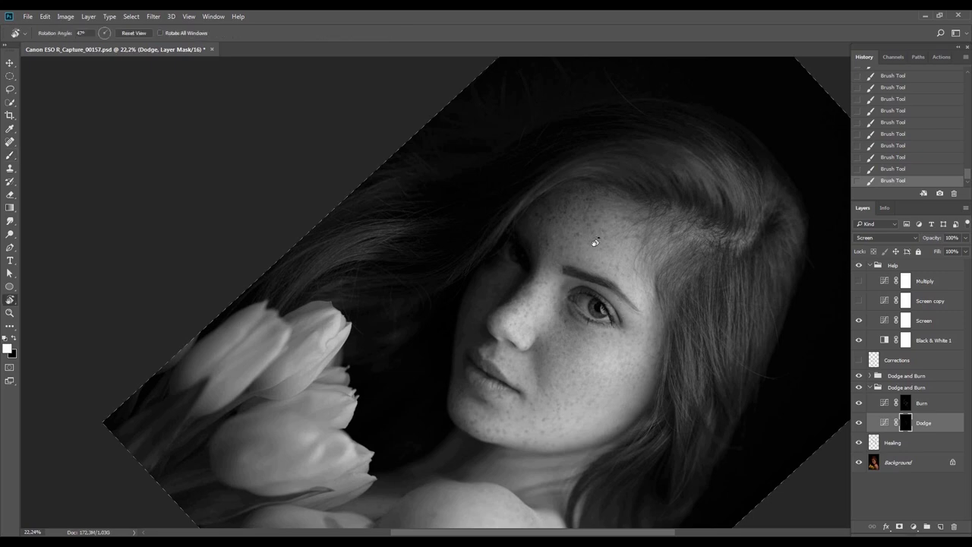
pyautogui.moveTo(595, 243); pyautogui.dragTo(596, 248)
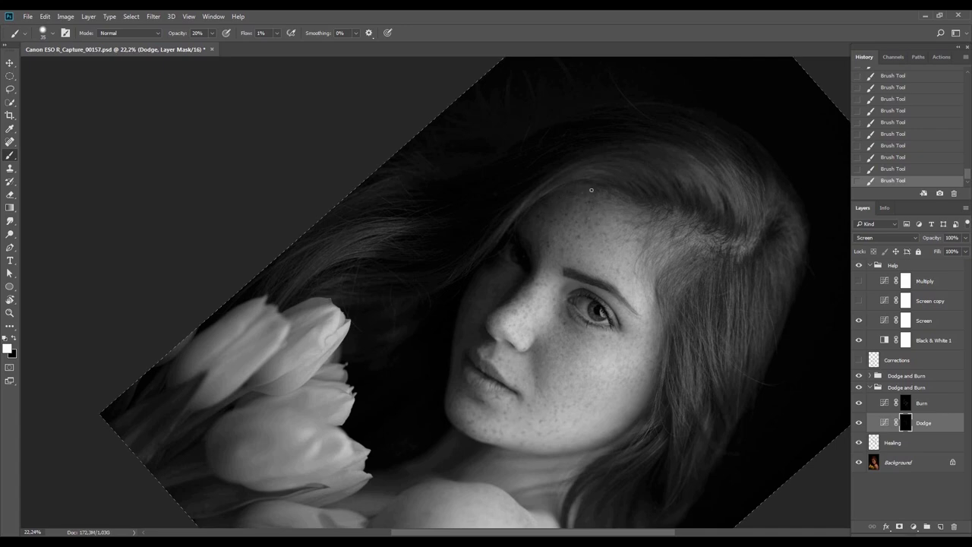
# Paint on the Burn mask along the shadow transition from the nose up to the forehead with the 35 px brush
pyautogui.click(904, 405)
pyautogui.press('r')
pyautogui.moveTo(742, 199); pyautogui.dragTo(579, 135)
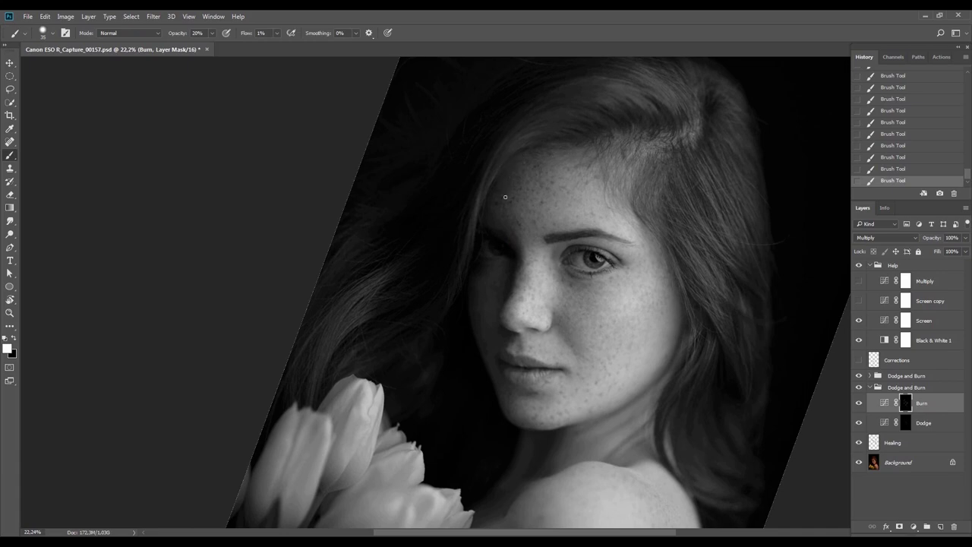
pyautogui.press('r')
pyautogui.moveTo(567, 149); pyautogui.dragTo(542, 200)
pyautogui.press('v')
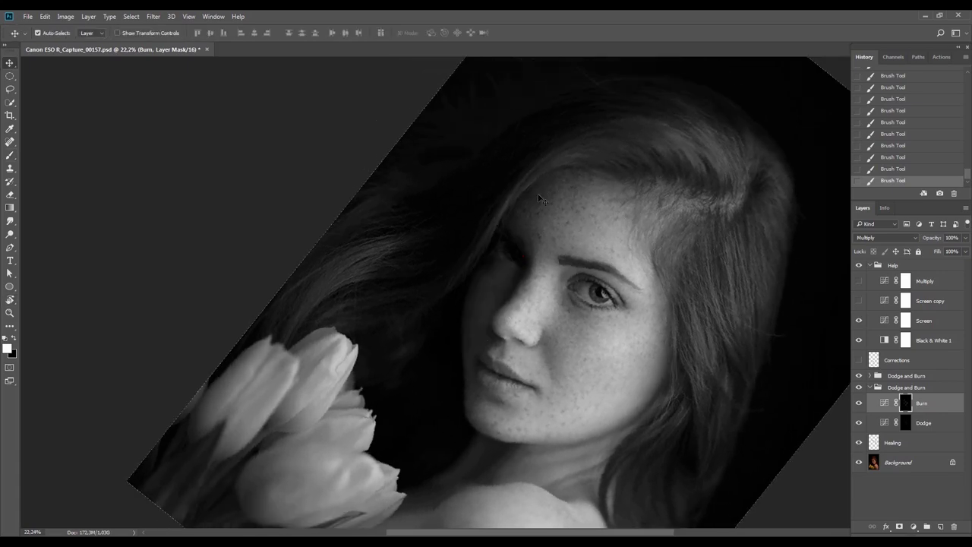
pyautogui.press('b')
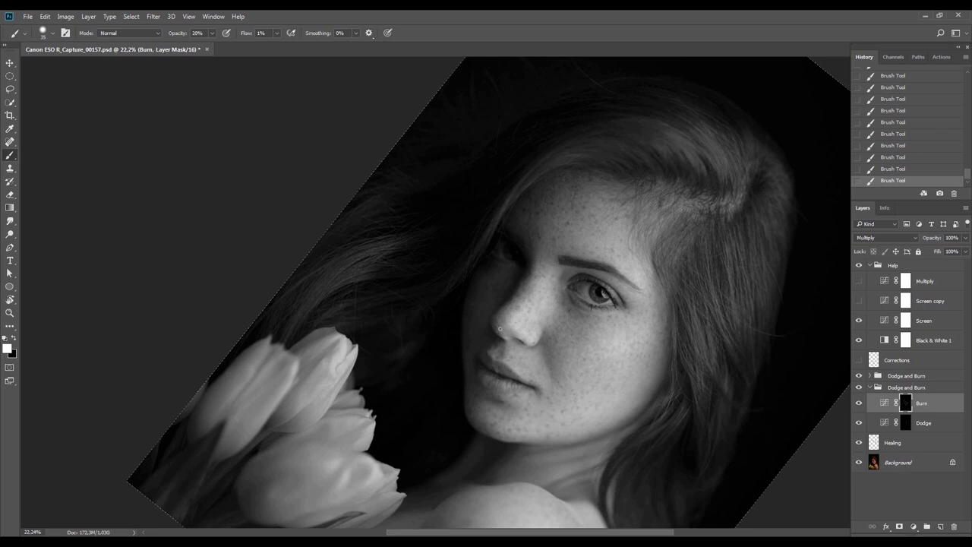
pyautogui.moveTo(501, 353)
pyautogui.mouseDown()
pyautogui.moveTo(501, 319)
pyautogui.moveTo(480, 275)
pyautogui.moveTo(527, 240)
pyautogui.mouseUp()
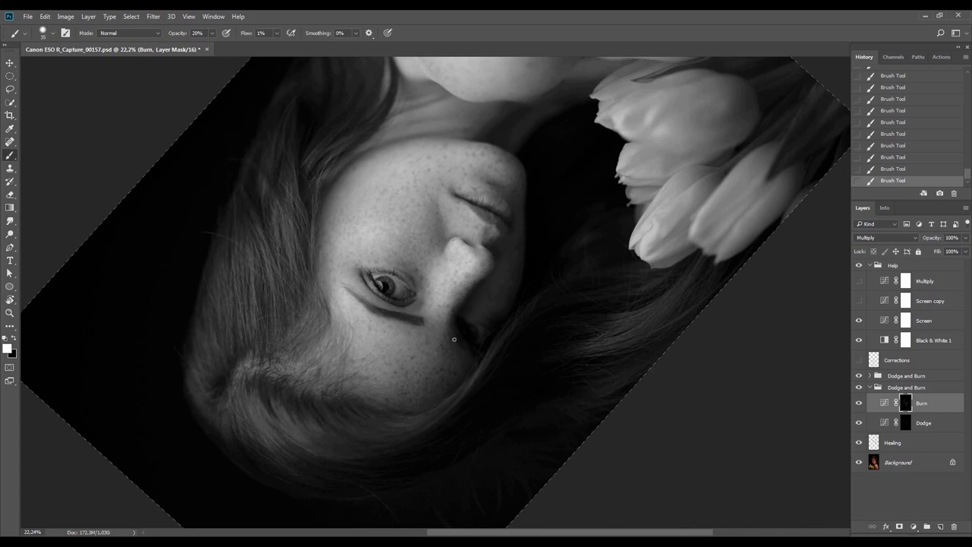
# Fade the last burn stroke on the shadowed side of the face
pyautogui.press('Escape')
pyautogui.press('r')
pyautogui.moveTo(625, 267); pyautogui.dragTo(589, 312)
pyautogui.hotkey('ctrl', 'shift', 'f')
pyautogui.press('Return')
pyautogui.press('b')
# Burn the shadowed cheek beside the nose with an 89 px brush and fade the stroke to 5%
pyautogui.press('r')
pyautogui.moveTo(529, 291); pyautogui.dragTo(487, 278)
pyautogui.rightClick(489, 279)
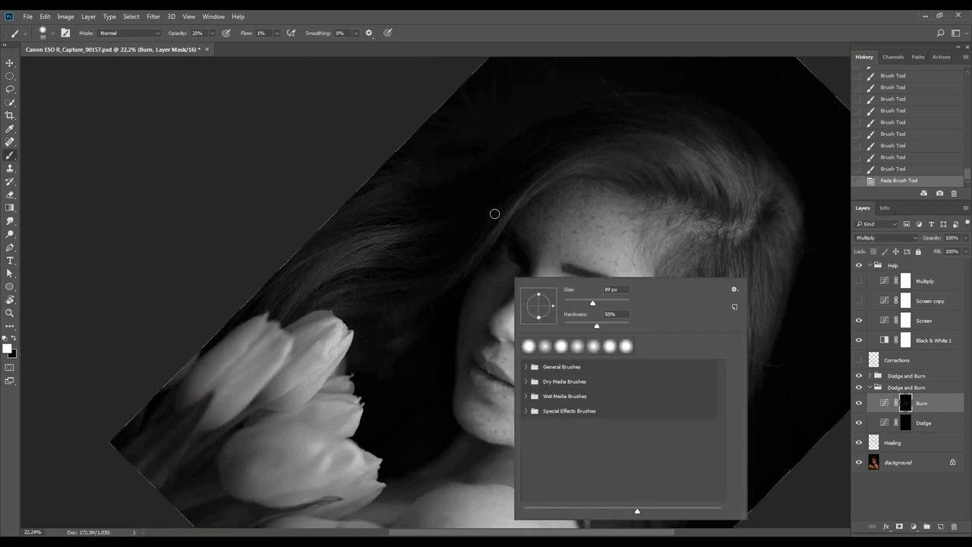
pyautogui.press('Escape')
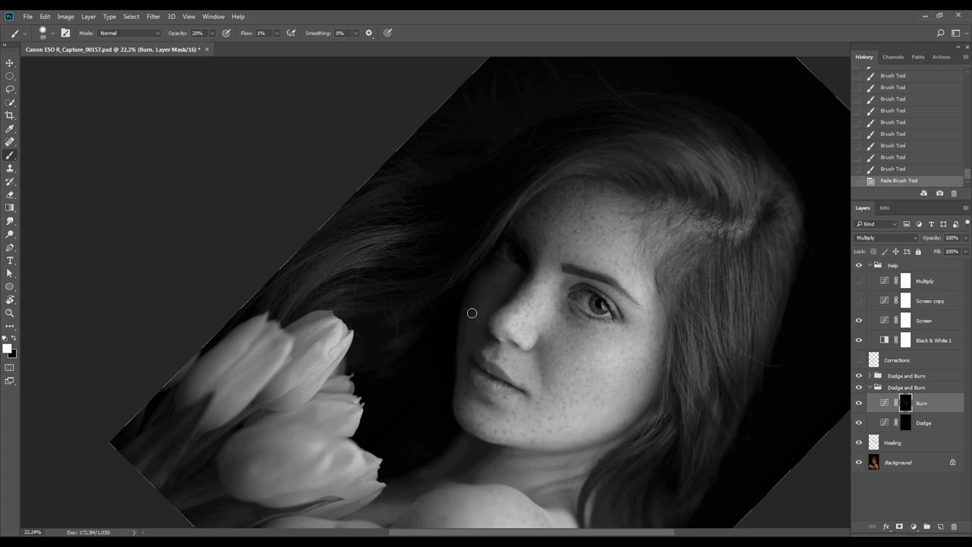
pyautogui.moveTo(477, 307)
pyautogui.mouseDown()
pyautogui.moveTo(464, 340)
pyautogui.moveTo(450, 272)
pyautogui.mouseUp()
pyautogui.hotkey('ctrl', 'shift', 'f')
pyautogui.write('5')
pyautogui.press('Return')
# Paint on the Burn mask along the outer edge of the shadowed cheek with the 89 px brush
pyautogui.press('r')
pyautogui.press('b')
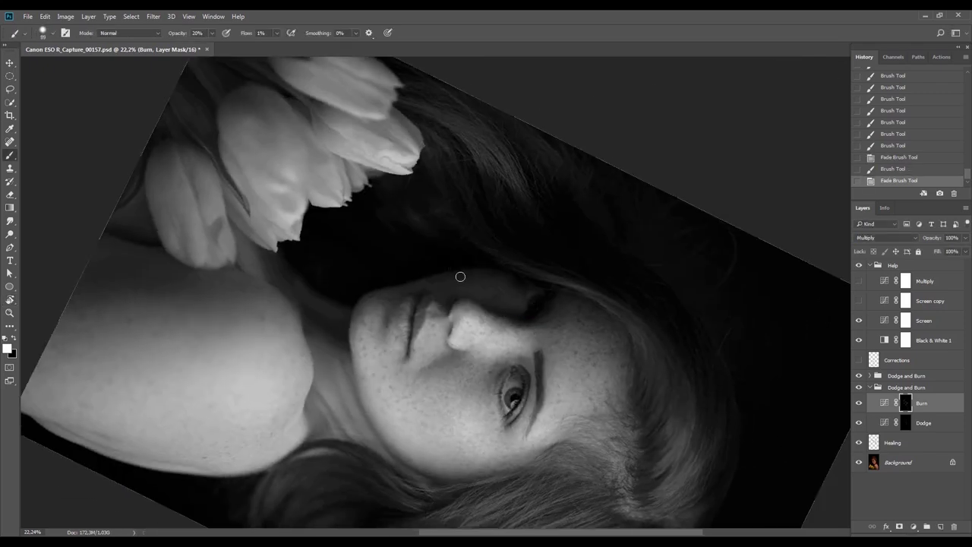
pyautogui.moveTo(442, 271)
pyautogui.mouseDown()
pyautogui.moveTo(425, 278)
pyautogui.moveTo(535, 292)
pyautogui.moveTo(614, 211)
pyautogui.moveTo(592, 223)
pyautogui.moveTo(616, 215)
pyautogui.moveTo(607, 203)
pyautogui.mouseUp()
pyautogui.press('r')
pyautogui.moveTo(495, 262); pyautogui.dragTo(522, 281)
pyautogui.moveTo(521, 280)
pyautogui.mouseDown()
pyautogui.moveTo(511, 267)
pyautogui.moveTo(524, 280)
pyautogui.mouseUp()
# Paint on the lower group's Dodge mask over the shadowed cheek below the eye with a 45 px brush
pyautogui.click(859, 374)
pyautogui.click(901, 429)
pyautogui.press('[')
pyautogui.press('[')
pyautogui.press('[')
pyautogui.moveTo(500, 280); pyautogui.dragTo(504, 279)
pyautogui.moveTo(503, 280); pyautogui.dragTo(513, 277)
pyautogui.moveTo(512, 279); pyautogui.dragTo(515, 278)
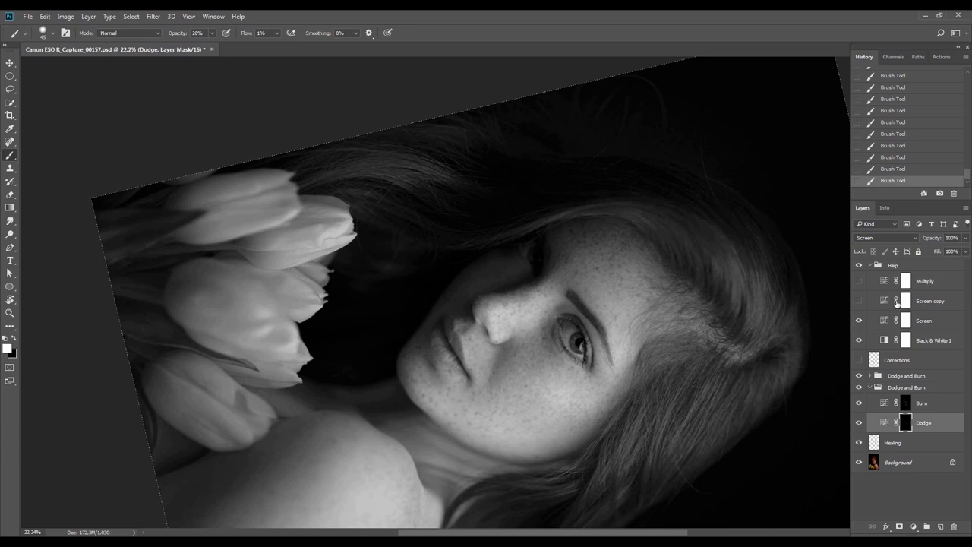
# Show the Screen copy layer in the Help group to brighten the black-and-white view of the shadowed cheek
pyautogui.click(859, 301)
pyautogui.press('r')
pyautogui.moveTo(619, 249)
pyautogui.mouseDown()
pyautogui.moveTo(555, 251)
pyautogui.moveTo(537, 274)
pyautogui.moveTo(551, 275)
pyautogui.mouseUp()
pyautogui.press('z')
pyautogui.press('b')
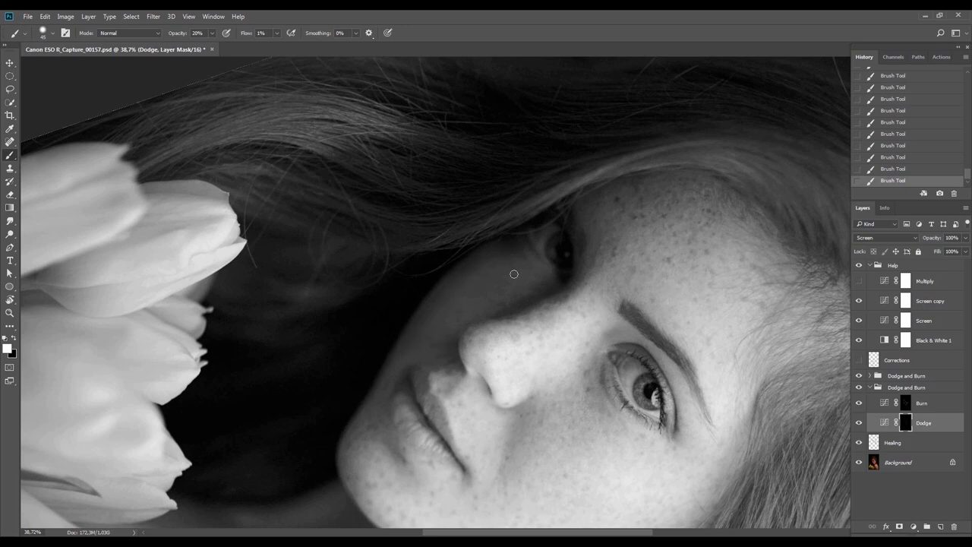
# Fade the last Dodge mask brush stroke to 10%
pyautogui.scroll(-3, 462, 303)
pyautogui.scroll(-2, 461, 302)
pyautogui.press('Escape')
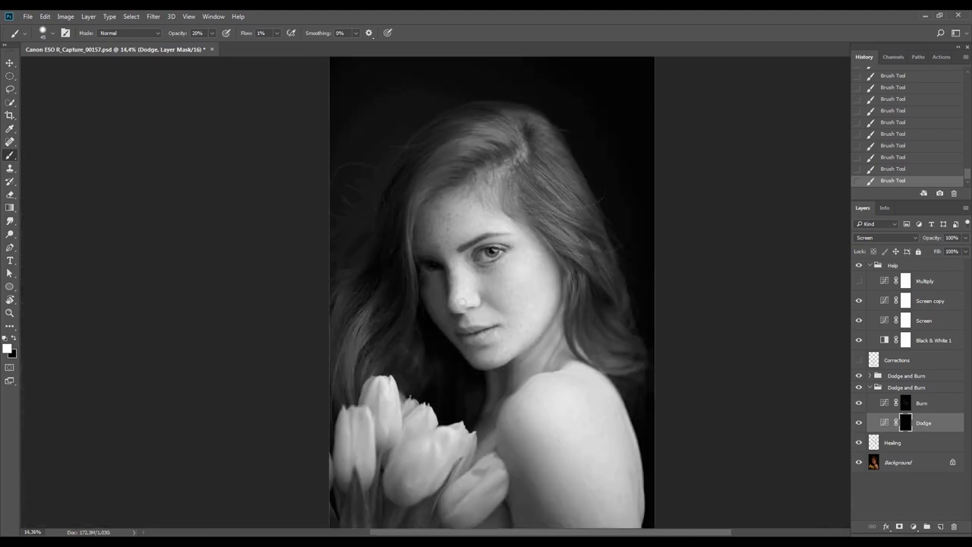
pyautogui.hotkey('ctrl', 'shift', 'f')
pyautogui.write('10')
pyautogui.press('Return')
# Switch to the Burn mask and burn the shadowed cheek's outer edge with the 45 px brush
pyautogui.press('r')
pyautogui.moveTo(452, 183); pyautogui.dragTo(530, 270)
pyautogui.hotkey('ctrl', 'space')
pyautogui.moveTo(468, 262); pyautogui.dragTo(501, 265)
pyautogui.moveTo(577, 243); pyautogui.dragTo(634, 274)
pyautogui.press('b')
pyautogui.hotkey('ctrl', 'space')
pyautogui.moveTo(621, 342); pyautogui.dragTo(613, 344)
pyautogui.press('b')
pyautogui.hotkey('alt', ']')
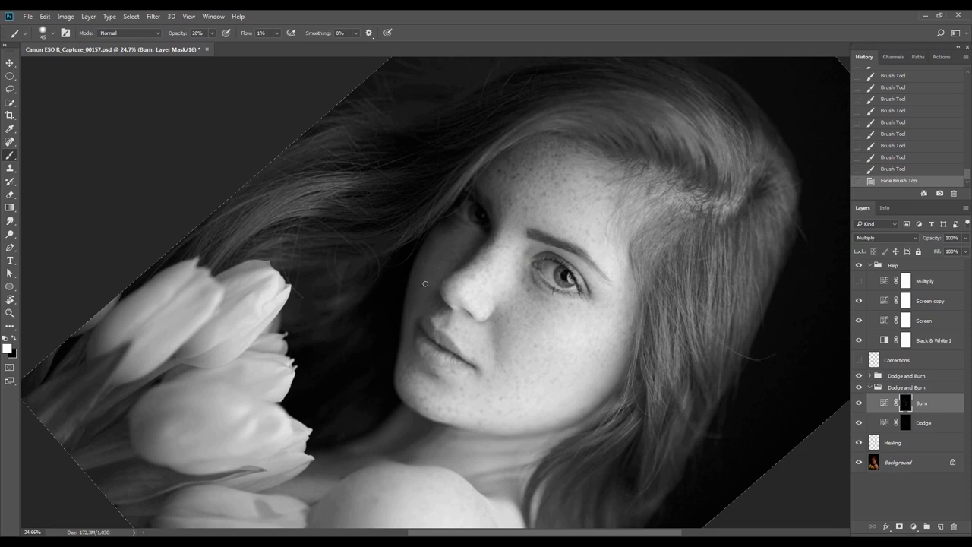
pyautogui.moveTo(433, 267); pyautogui.dragTo(438, 259)
# Add another burn stroke on the lower part of the shadowed cheek and check the whole portrait
pyautogui.press('r')
pyautogui.press('Escape')
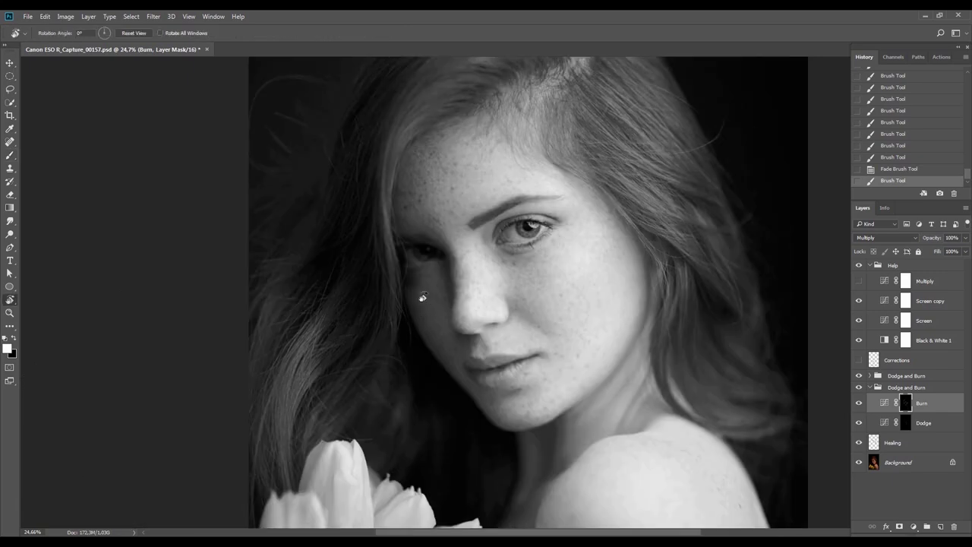
pyautogui.moveTo(519, 248); pyautogui.dragTo(420, 297)
pyautogui.press('b')
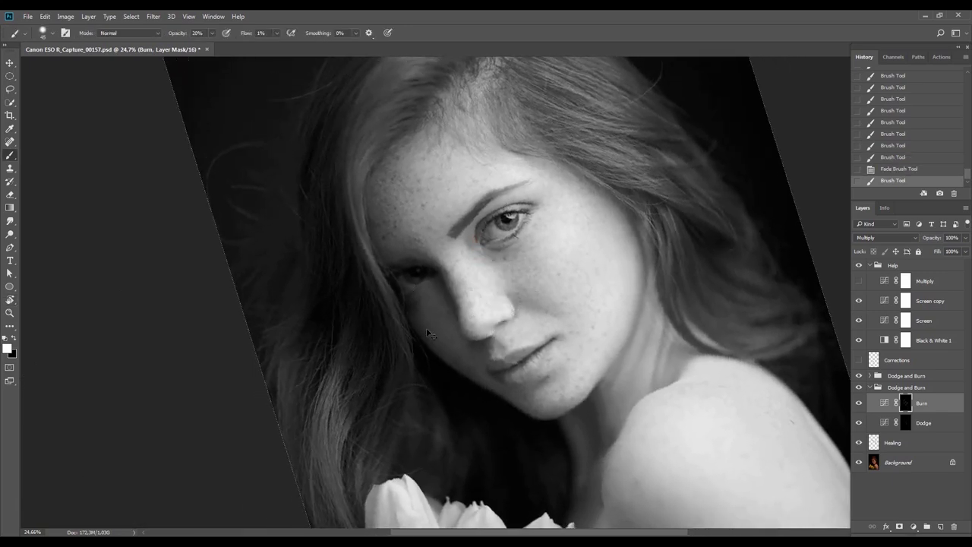
pyautogui.hotkey('ctrl', '0')
pyautogui.press('Escape')
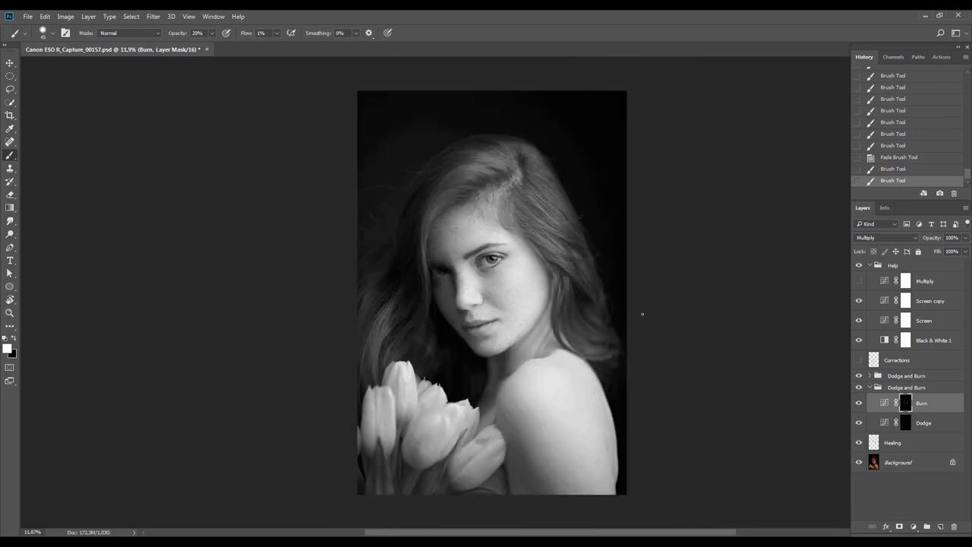
# Collapse the lower Dodge and Burn and Help groups, and hide Help to compare the colour portrait with the Background
pyautogui.click(870, 387)
pyautogui.click(870, 265)
pyautogui.click(860, 266)
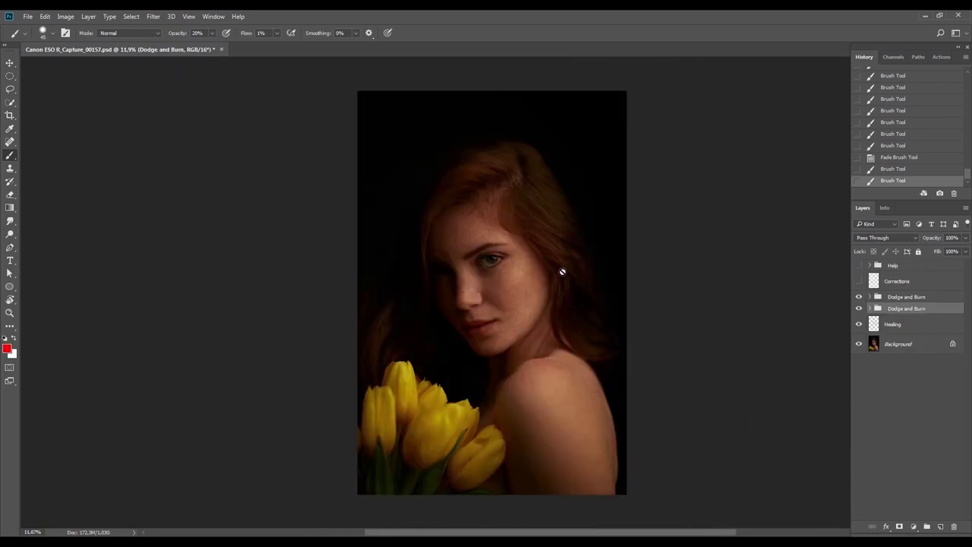
pyautogui.keyDown('alt'); pyautogui.click(861, 344); pyautogui.keyUp('alt')
pyautogui.press('r')
pyautogui.moveTo(484, 222); pyautogui.dragTo(562, 357)
pyautogui.press('Escape')
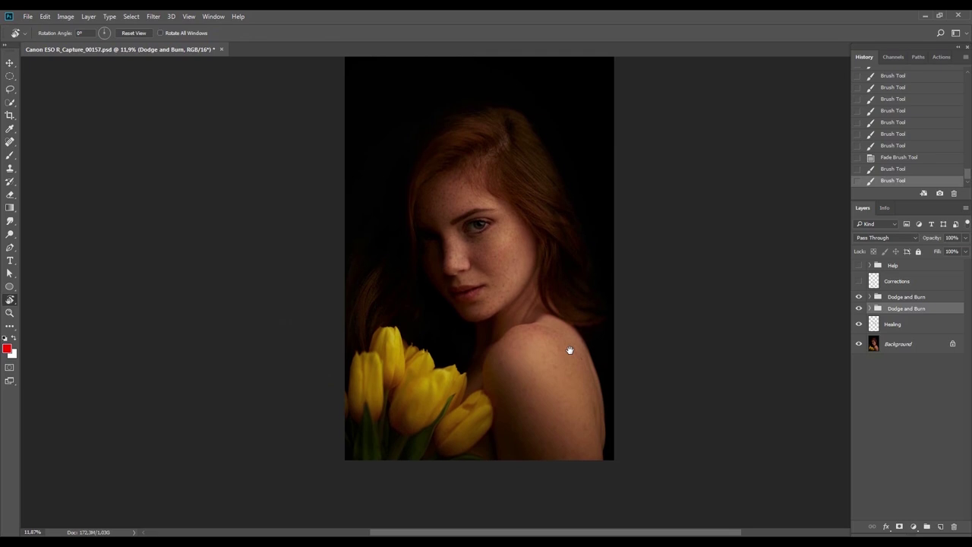
# Stamp all visible layers into a new layer above the upper Dodge and Burn group and save the document
pyautogui.click(909, 299)
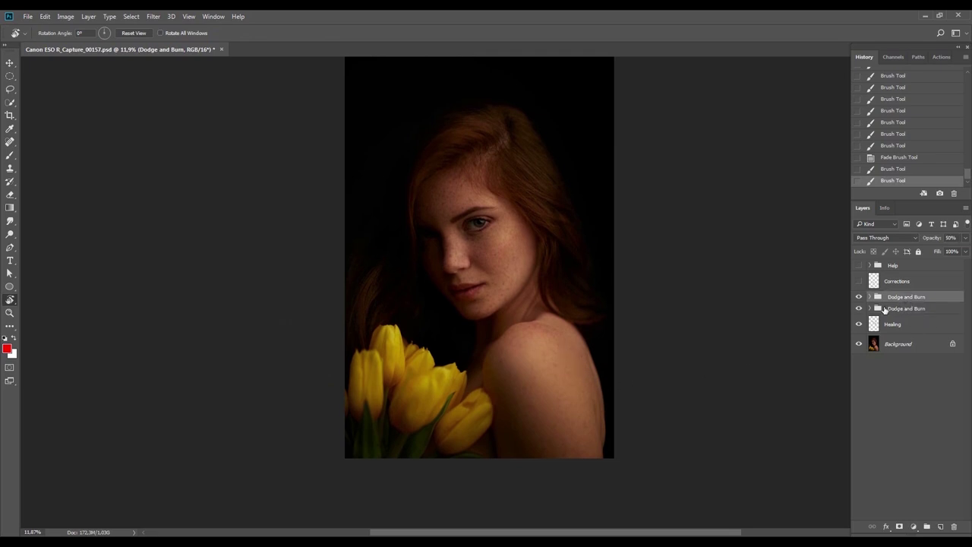
pyautogui.hotkey('ctrl', 'alt', 'shift', 'e')
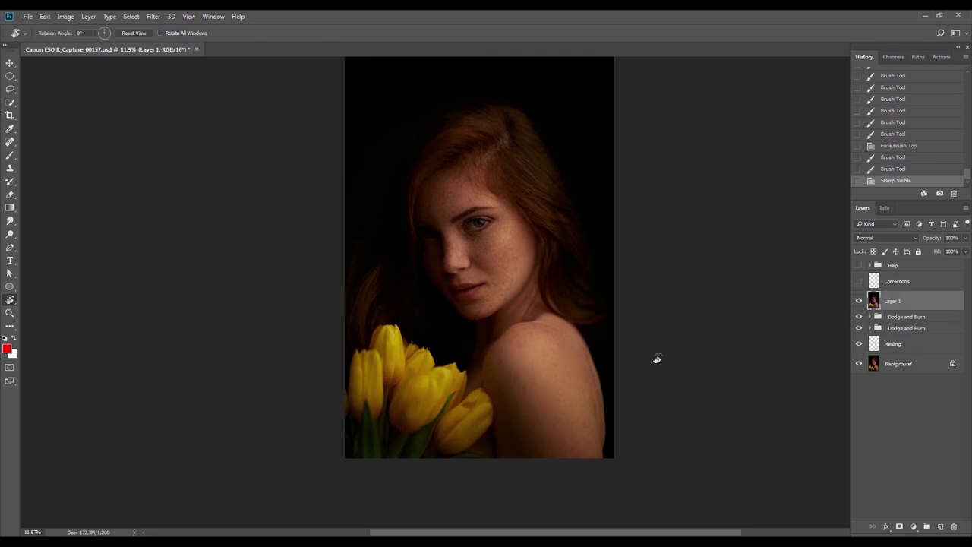
pyautogui.hotkey('ctrl', 's')
# Add an empty layer above the stamped layer for retouching the tulips
pyautogui.press('z')
pyautogui.moveTo(502, 418); pyautogui.dragTo(606, 411)
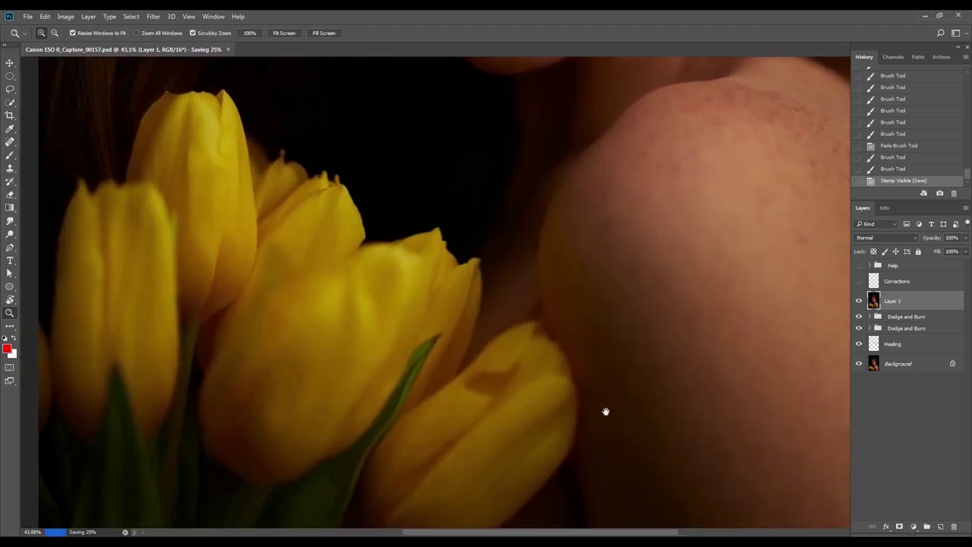
pyautogui.click(940, 526)
pyautogui.moveTo(495, 400); pyautogui.dragTo(524, 412)
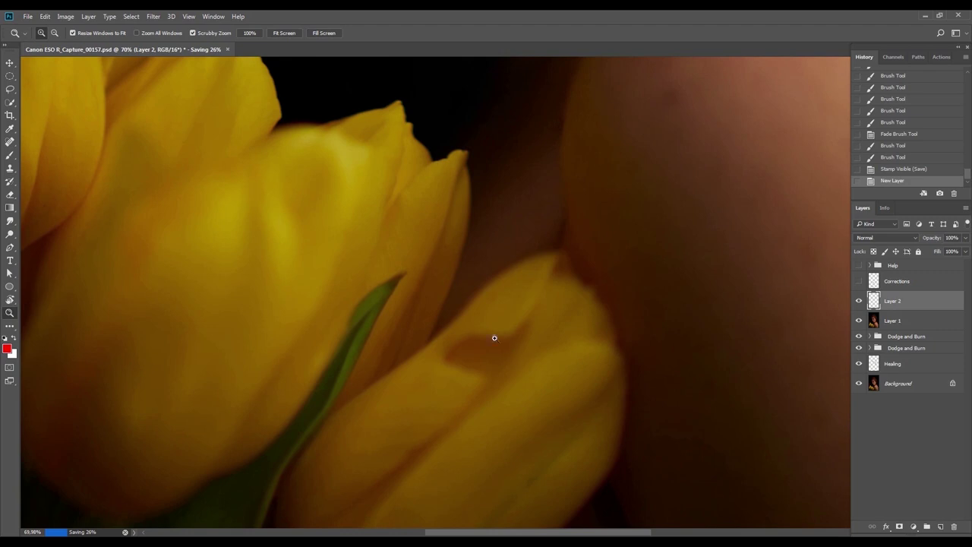
# Lasso the petal area around the dark notch on the tulip nearest the shoulder and feather the selection
pyautogui.press('l')
pyautogui.moveTo(432, 358); pyautogui.dragTo(425, 363)
pyautogui.click(385, 385)
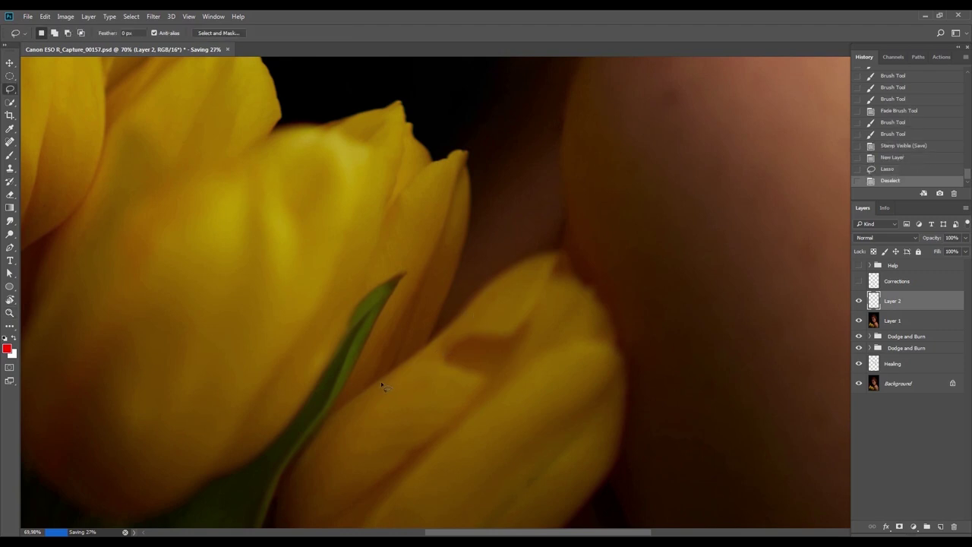
pyautogui.moveTo(461, 322)
pyautogui.mouseDown()
pyautogui.moveTo(485, 297)
pyautogui.moveTo(534, 322)
pyautogui.mouseUp()
pyautogui.moveTo(307, 469); pyautogui.dragTo(348, 418)
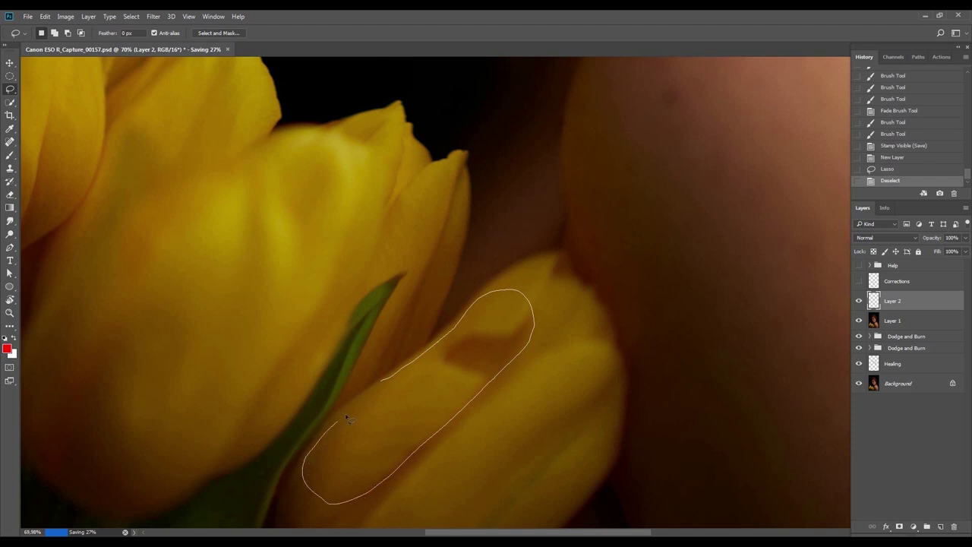
pyautogui.moveTo(407, 354); pyautogui.dragTo(405, 354)
pyautogui.hotkey('shift', 'F6')
pyautogui.press('Return')
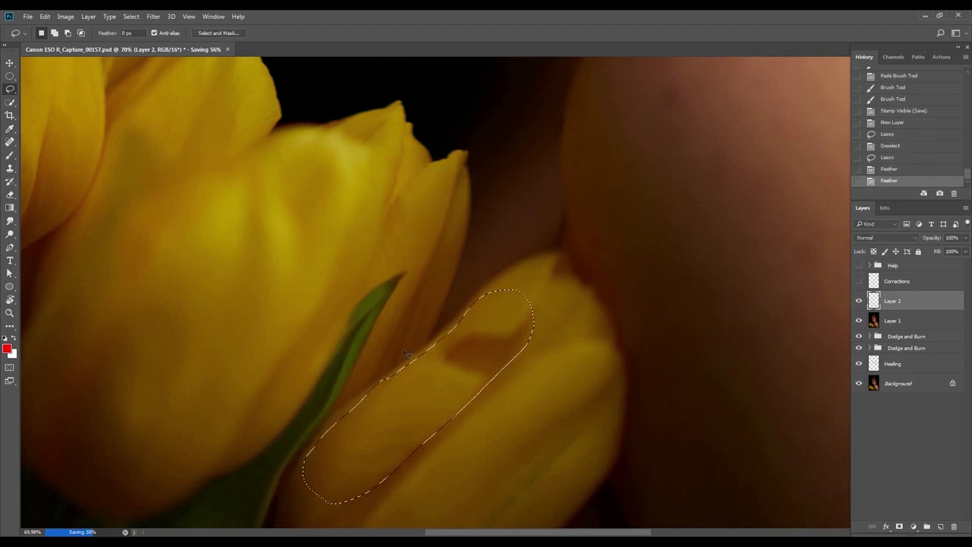
# Clone clean petal texture over the dark notch inside the selection with a soft 195 px Clone Stamp at 50% opacity
pyautogui.moveTo(515, 420); pyautogui.dragTo(495, 304)
pyautogui.press('s')
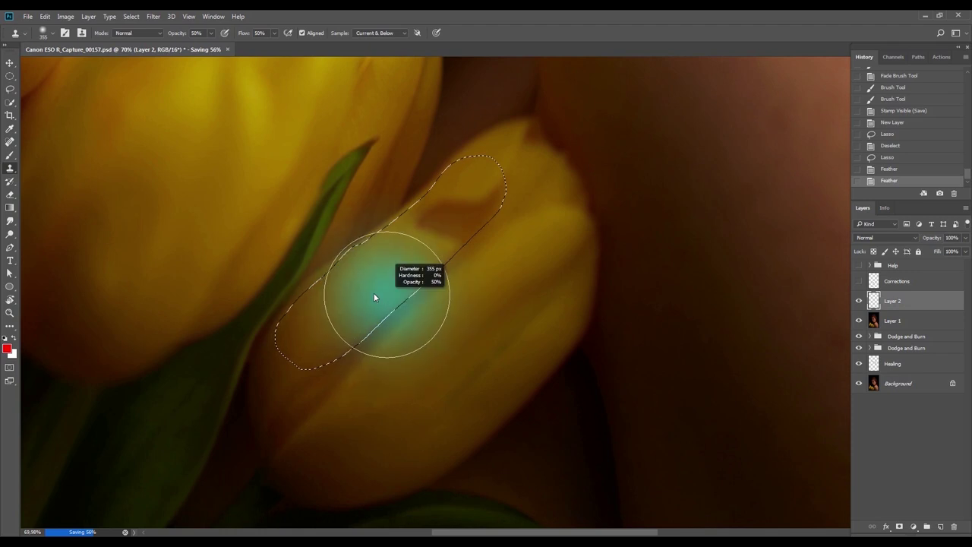
pyautogui.moveTo(354, 304); pyautogui.dragTo(366, 223)
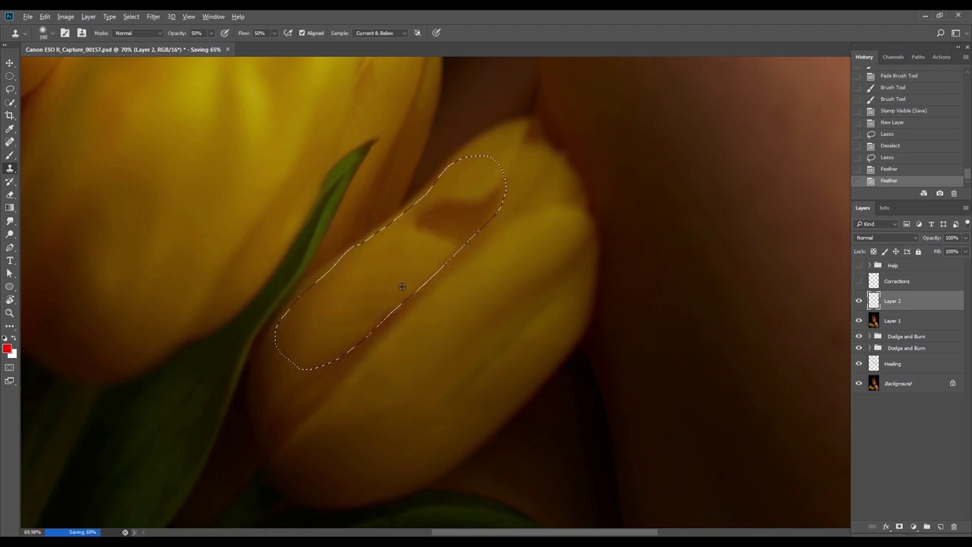
pyautogui.moveTo(456, 250)
pyautogui.mouseDown()
pyautogui.moveTo(471, 231)
pyautogui.moveTo(437, 258)
pyautogui.moveTo(493, 204)
pyautogui.moveTo(461, 240)
pyautogui.mouseUp()
pyautogui.keyDown('alt'); pyautogui.click(450, 246); pyautogui.keyUp('alt')
pyautogui.keyDown('alt'); pyautogui.click(404, 293); pyautogui.keyUp('alt')
pyautogui.moveTo(401, 282); pyautogui.dragTo(400, 262)
pyautogui.moveTo(412, 255); pyautogui.dragTo(411, 221)
# Cover the rest of the notch with cloned samples from the same petal and remove the selection
pyautogui.keyDown('alt'); pyautogui.click(403, 288); pyautogui.keyUp('alt')
pyautogui.click(467, 228)
pyautogui.moveTo(476, 216)
pyautogui.mouseDown()
pyautogui.moveTo(412, 251)
pyautogui.moveTo(444, 222)
pyautogui.mouseUp()
pyautogui.keyDown('alt'); pyautogui.click(379, 279); pyautogui.keyUp('alt')
pyautogui.click(433, 230)
pyautogui.moveTo(369, 281); pyautogui.dragTo(472, 178)
pyautogui.moveTo(380, 265)
pyautogui.mouseDown()
pyautogui.moveTo(498, 167)
pyautogui.moveTo(512, 189)
pyautogui.moveTo(500, 191)
pyautogui.mouseUp()
pyautogui.keyDown('alt'); pyautogui.click(505, 156); pyautogui.keyUp('alt')
pyautogui.keyDown('alt'); pyautogui.click(511, 166); pyautogui.keyUp('alt')
pyautogui.hotkey('ctrl', 'd')
# Blend the repaired petal with a smaller Clone Stamp brush and undo the last two strokes
pyautogui.keyDown('alt'); pyautogui.rightClick(458, 228); pyautogui.keyUp('alt')
pyautogui.keyDown('alt'); pyautogui.click(454, 224); pyautogui.keyUp('alt')
pyautogui.moveTo(483, 208)
pyautogui.mouseDown()
pyautogui.moveTo(477, 177)
pyautogui.moveTo(434, 238)
pyautogui.mouseUp()
pyautogui.press('[')
pyautogui.keyDown('alt'); pyautogui.click(410, 220); pyautogui.keyUp('alt')
pyautogui.hotkey('ctrl', 'z')
pyautogui.hotkey('ctrl', 'z')
pyautogui.moveTo(501, 180); pyautogui.dragTo(541, 208)
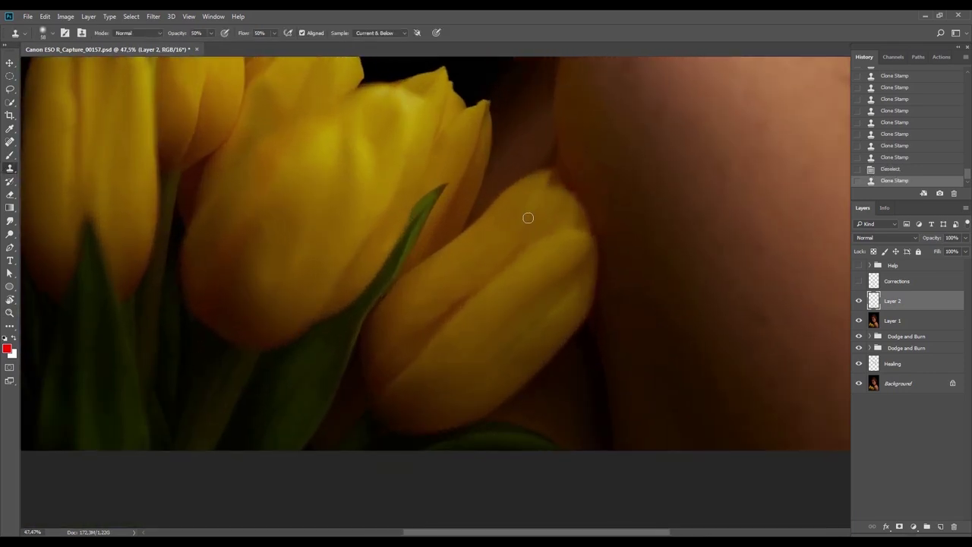
# Clone petal texture along the tulip's central fold from its tip down to its base
pyautogui.click(520, 239)
pyautogui.click(520, 244)
pyautogui.click(441, 321)
pyautogui.keyDown('alt'); pyautogui.click(439, 326); pyautogui.keyUp('alt')
pyautogui.moveTo(463, 305); pyautogui.dragTo(471, 294)
pyautogui.moveTo(528, 234); pyautogui.dragTo(397, 337)
# Smooth the petal above the fold with further Clone Stamp strokes and check the whole portrait
pyautogui.hotkey('ctrl', 'space')
pyautogui.moveTo(494, 280); pyautogui.dragTo(433, 328)
pyautogui.press('r')
pyautogui.moveTo(571, 218); pyautogui.dragTo(582, 237)
pyautogui.hotkey('ctrl', 'space')
pyautogui.moveTo(492, 268); pyautogui.dragTo(547, 261)
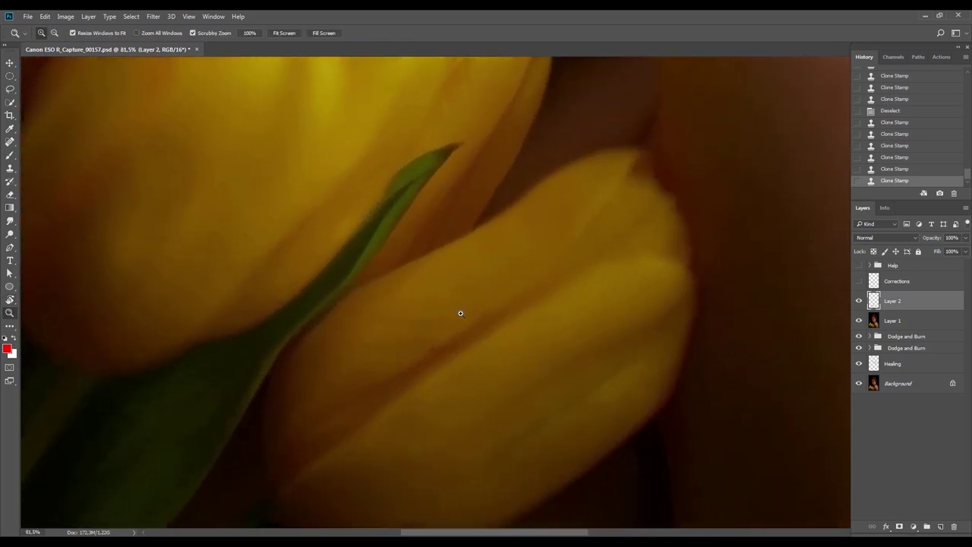
pyautogui.press('s')
pyautogui.moveTo(464, 297)
pyautogui.mouseDown()
pyautogui.moveTo(443, 318)
pyautogui.moveTo(397, 329)
pyautogui.moveTo(422, 339)
pyautogui.moveTo(384, 352)
pyautogui.mouseUp()
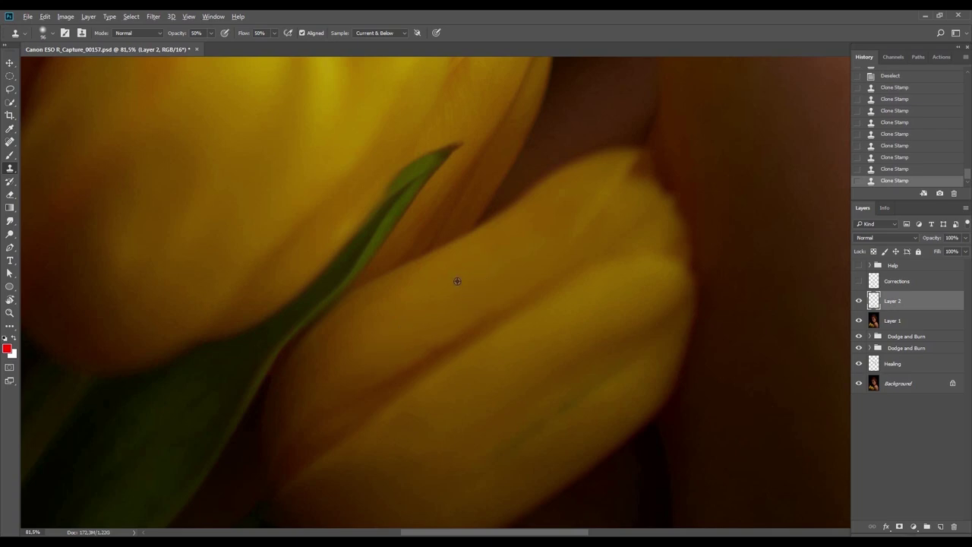
pyautogui.keyDown('alt'); pyautogui.click(456, 272); pyautogui.keyUp('alt')
pyautogui.moveTo(487, 243); pyautogui.dragTo(517, 224)
pyautogui.press('Escape')
pyautogui.hotkey('ctrl', '0')
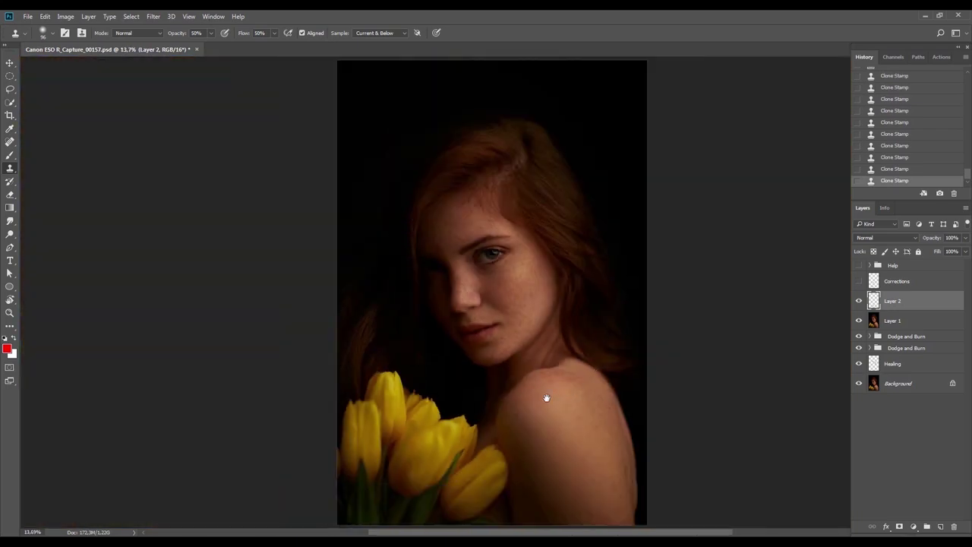
# Add 1% Gaussian monochromatic noise to Layer 2 to match the grain of the retouched tulip petals
pyautogui.moveTo(547, 398); pyautogui.dragTo(558, 337)
pyautogui.press('z')
pyautogui.moveTo(507, 411); pyautogui.dragTo(609, 387)
pyautogui.press('v')
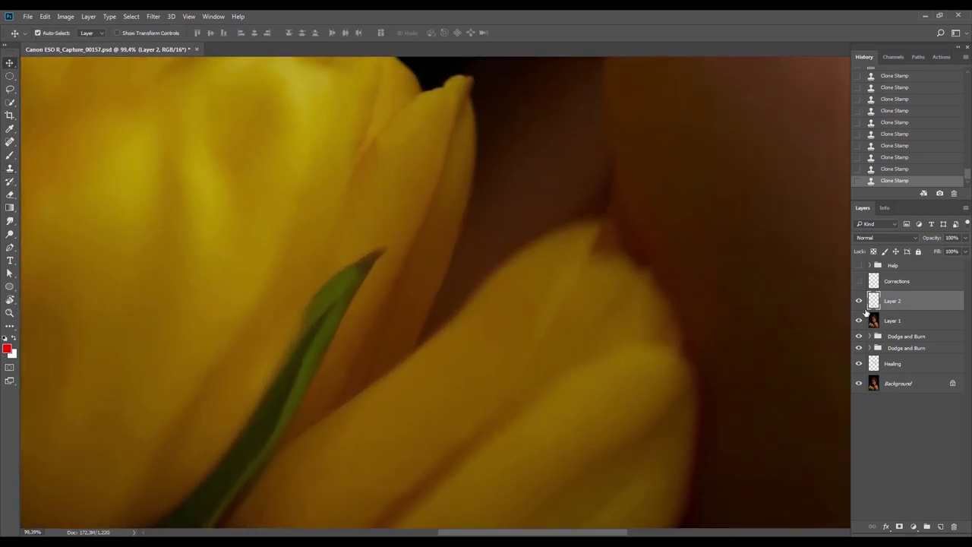
pyautogui.click(154, 16)
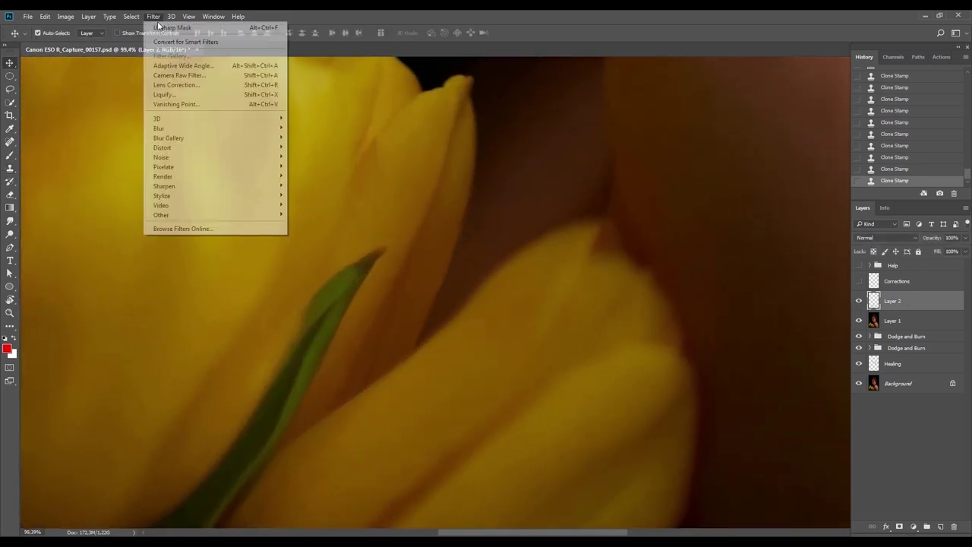
pyautogui.moveTo(250, 156)
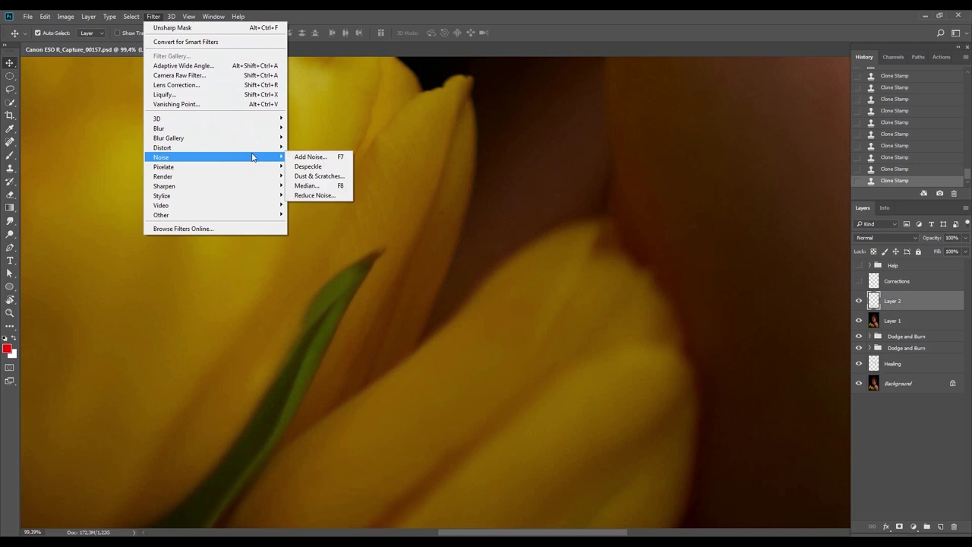
pyautogui.click(296, 157)
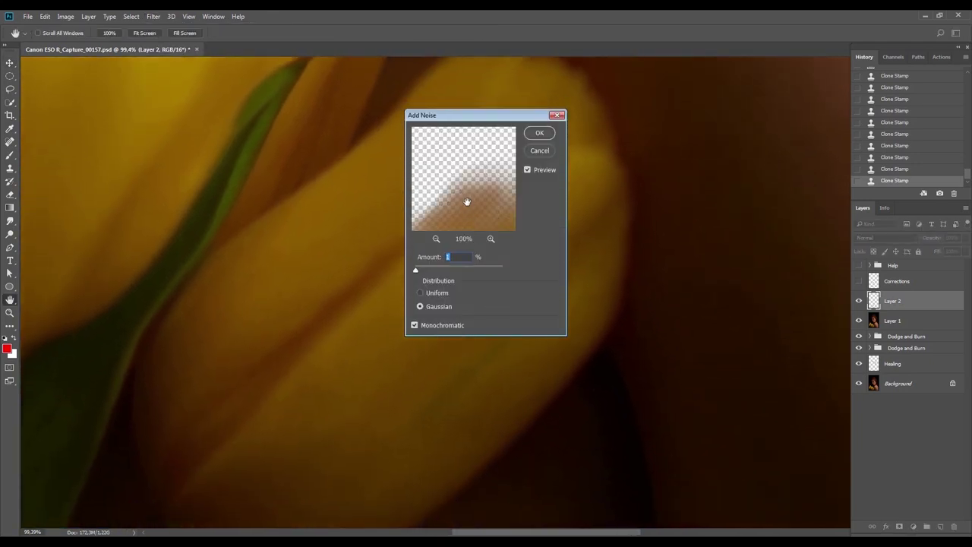
pyautogui.moveTo(483, 116); pyautogui.dragTo(217, 175)
pyautogui.moveTo(467, 230); pyautogui.dragTo(753, 143)
pyautogui.scroll(4, 513, 316)
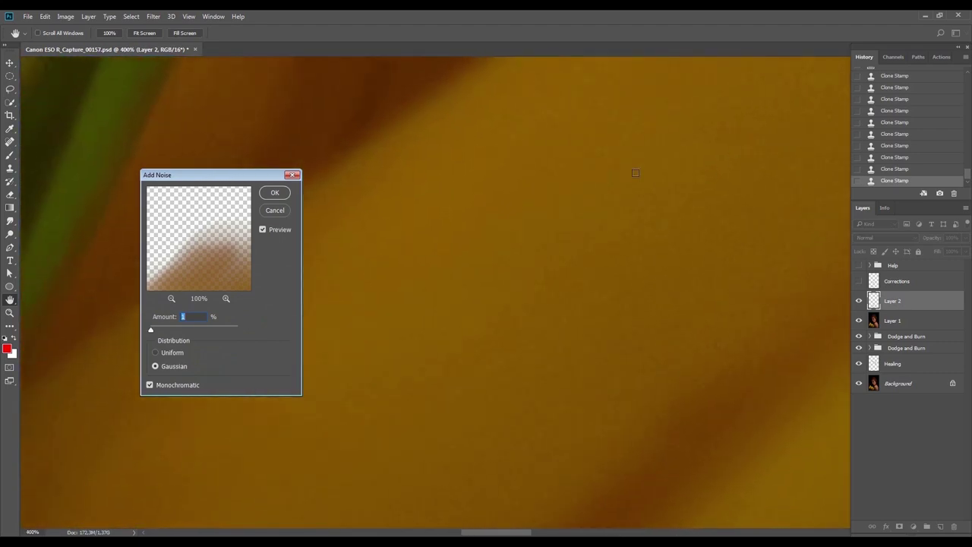
pyautogui.scroll(-1, 635, 174)
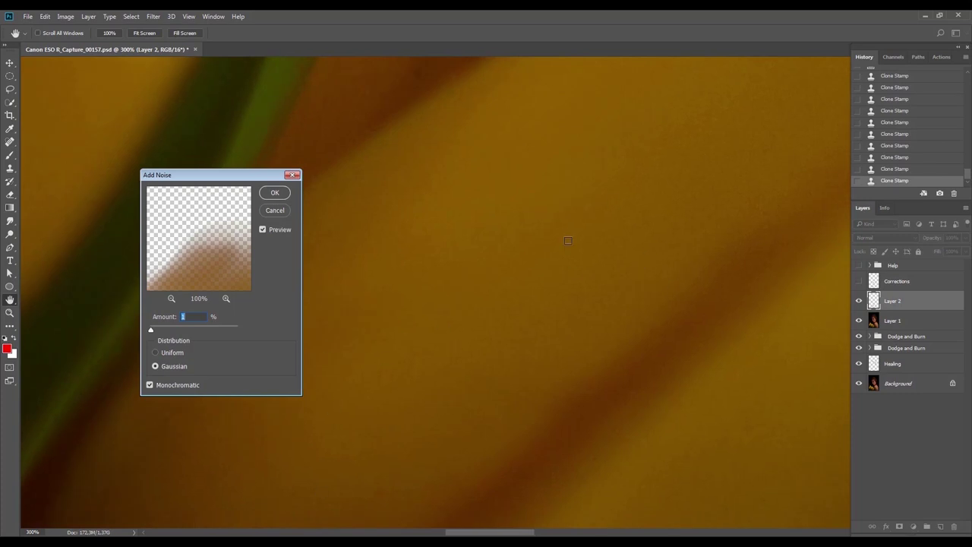
pyautogui.press('Return')
# Fade the added noise to 35% opacity and compare the tulips with Layer 2 hidden and shown
pyautogui.hotkey('ctrl', 'shift', 'f')
pyautogui.write('50')
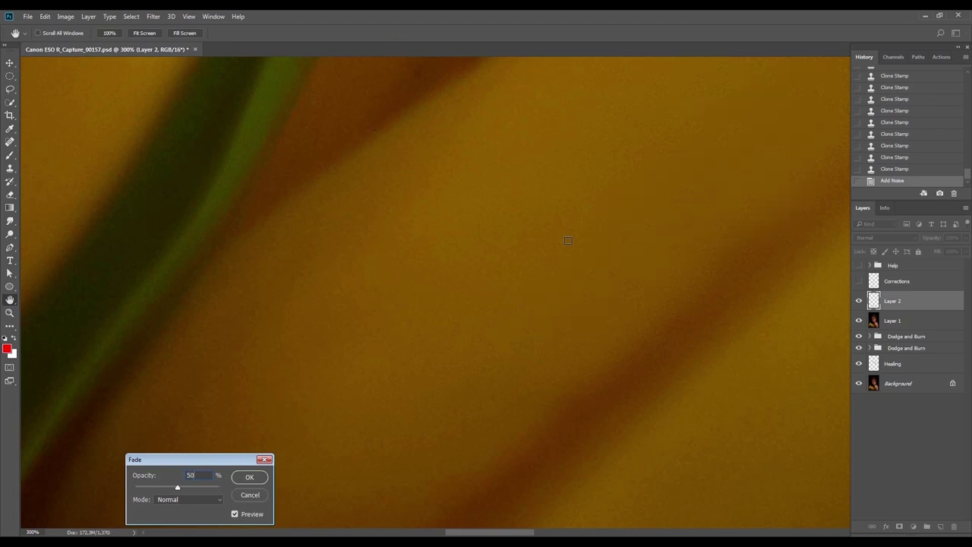
pyautogui.moveTo(567, 240); pyautogui.dragTo(521, 392)
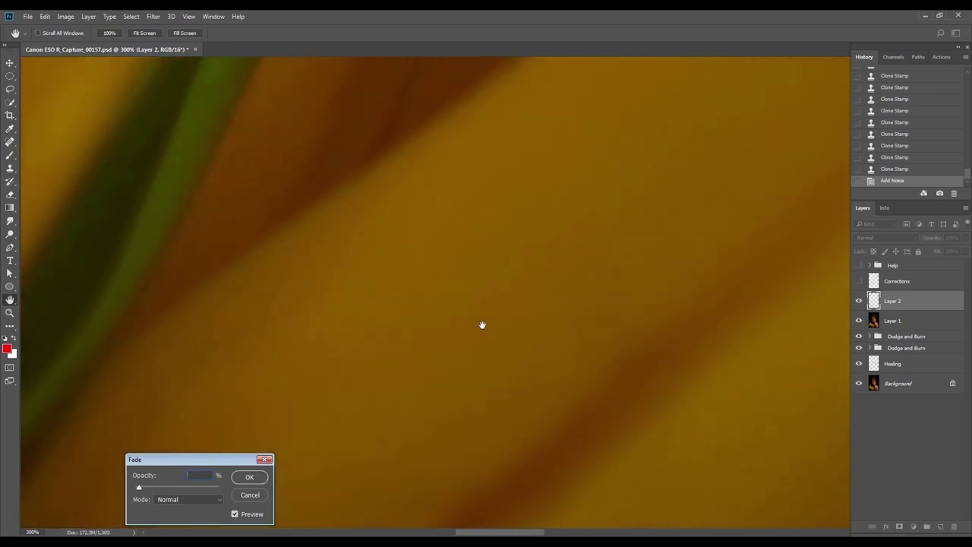
pyautogui.hotkey('ctrl', '-')
pyautogui.moveTo(660, 333); pyautogui.dragTo(590, 350)
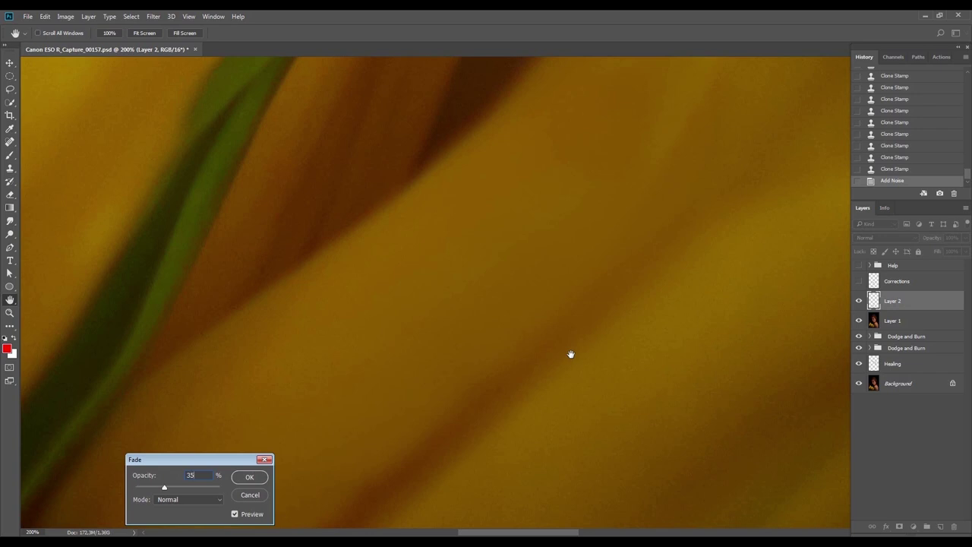
pyautogui.press('Return')
pyautogui.hotkey('ctrl', 'shift', 'f')
pyautogui.click(191, 499)
pyautogui.click(190, 499)
pyautogui.click(240, 481)
pyautogui.press('v')
pyautogui.click(858, 301)
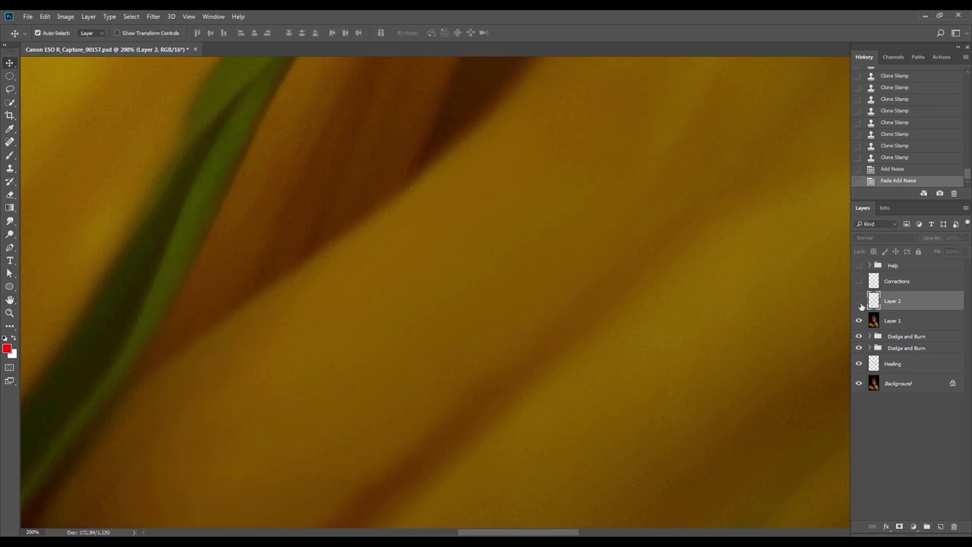
pyautogui.click(859, 301)
# Create a new layer above Layer 2 and set its blend mode to Color
pyautogui.press('z')
pyautogui.moveTo(630, 250); pyautogui.dragTo(587, 328)
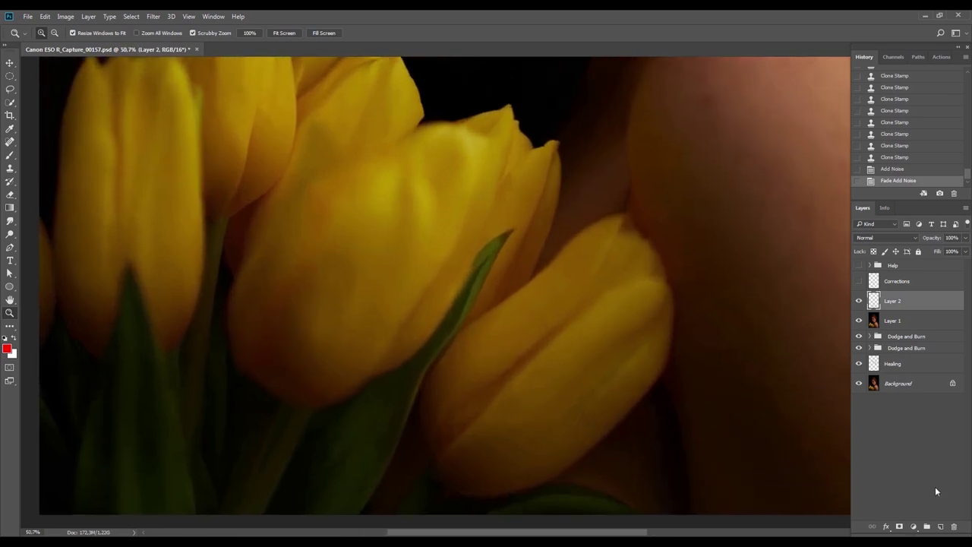
pyautogui.click(938, 526)
pyautogui.click(884, 238)
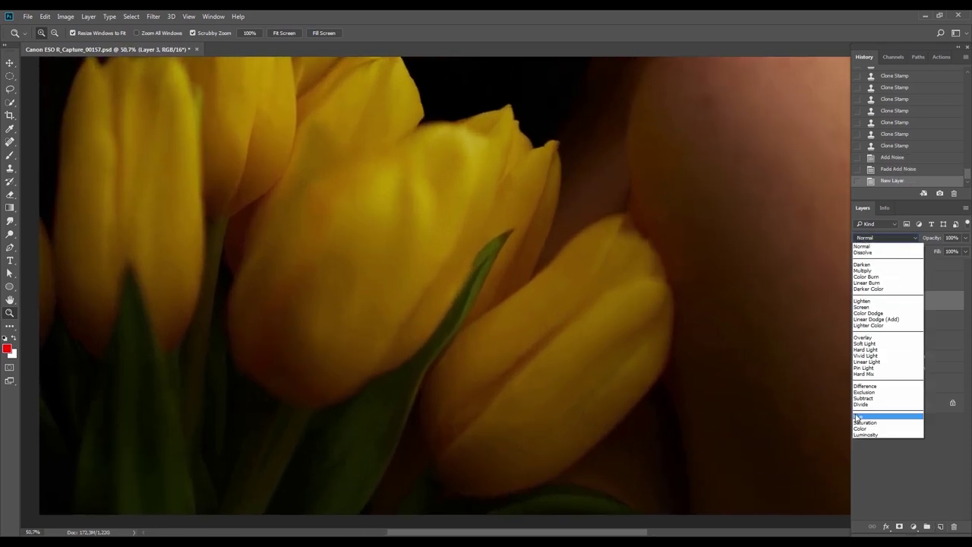
pyautogui.click(860, 430)
# Even out the tulip's colour along its central fold by brushing with hues sampled from the same petal
pyautogui.press('b')
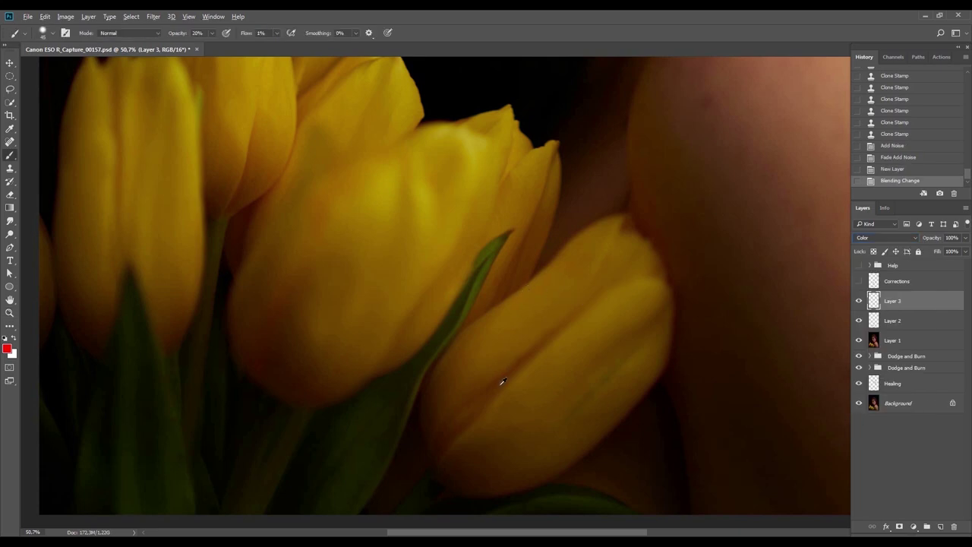
pyautogui.moveTo(557, 315); pyautogui.dragTo(565, 316)
pyautogui.moveTo(597, 288); pyautogui.dragTo(449, 423)
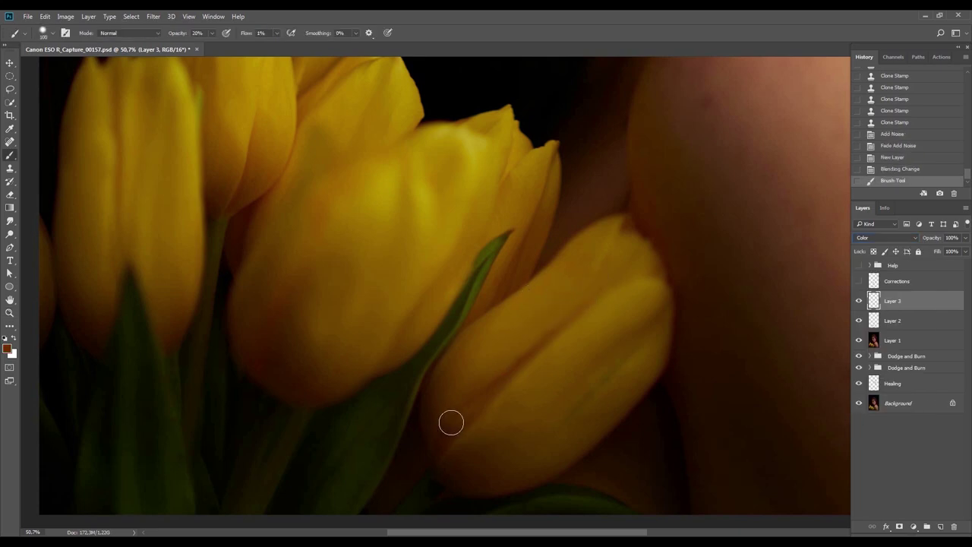
pyautogui.moveTo(558, 308); pyautogui.dragTo(562, 309)
pyautogui.keyDown('alt'); pyautogui.click(625, 321); pyautogui.keyUp('alt')
pyautogui.moveTo(524, 351); pyautogui.dragTo(508, 354)
pyautogui.keyDown('alt'); pyautogui.click(505, 381); pyautogui.keyUp('alt')
pyautogui.moveTo(566, 330); pyautogui.dragTo(540, 350)
pyautogui.click(564, 325)
pyautogui.click(567, 322)
pyautogui.click(574, 315)
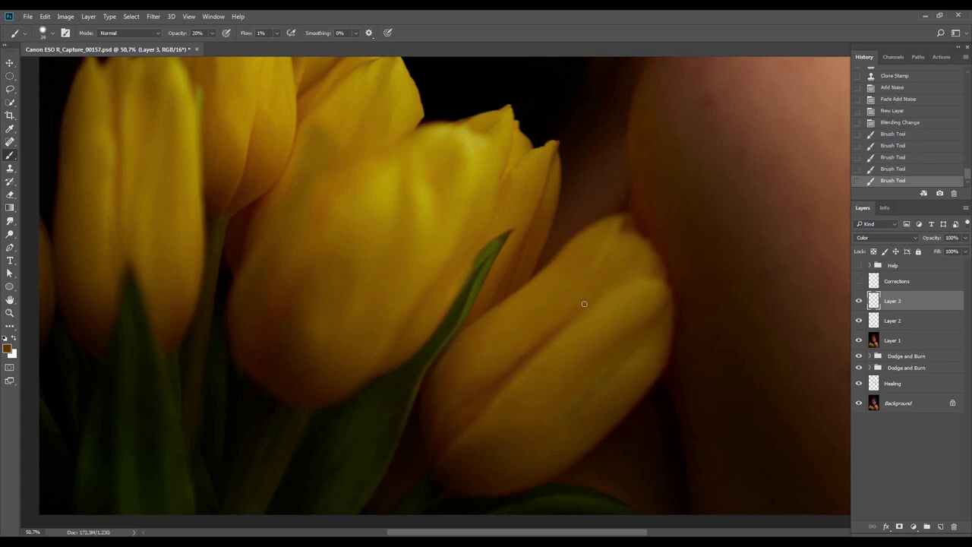
pyautogui.click(506, 384)
# Merge Layer 3, Layer 2 and Layer 1 into one layer and check the whole portrait
pyautogui.keyDown('shift'); pyautogui.click(876, 347); pyautogui.keyUp('shift')
pyautogui.hotkey('ctrl', 'e')
pyautogui.press('z')
pyautogui.moveTo(605, 281); pyautogui.dragTo(544, 389)
pyautogui.moveTo(556, 344); pyautogui.dragTo(528, 415)
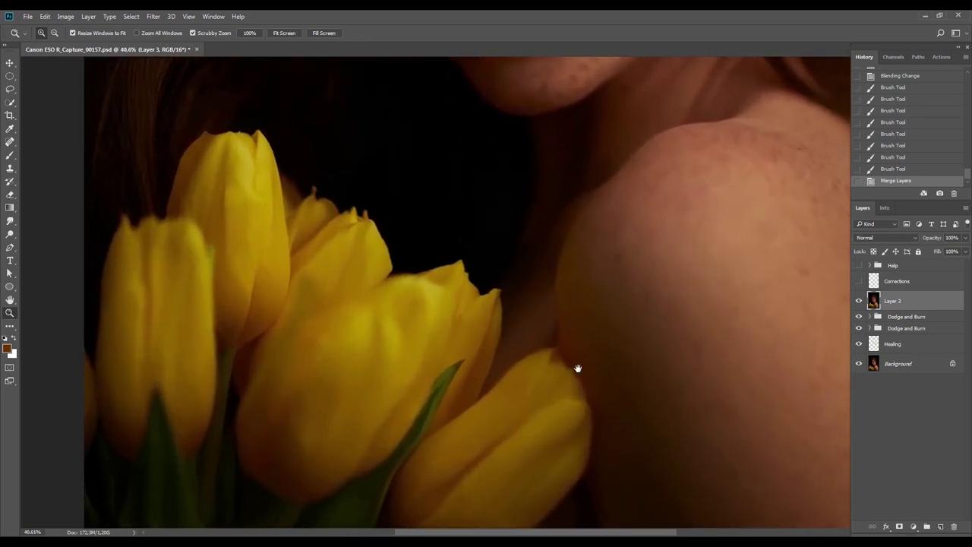
pyautogui.moveTo(577, 369); pyautogui.dragTo(537, 525)
pyautogui.moveTo(542, 331); pyautogui.dragTo(452, 334)
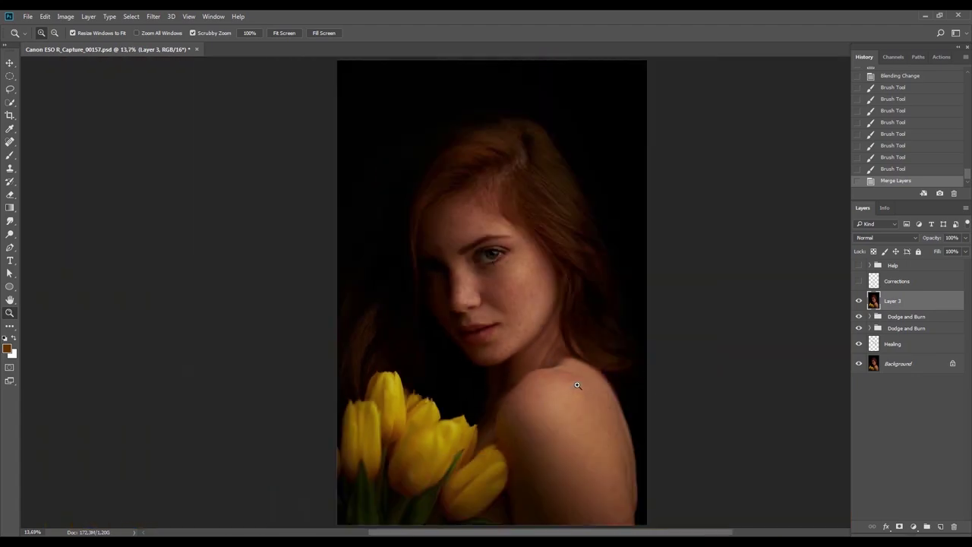
# Copy the upper Dodge and Burn group's name and create a new DnB curves group above the Background
pyautogui.press('v')
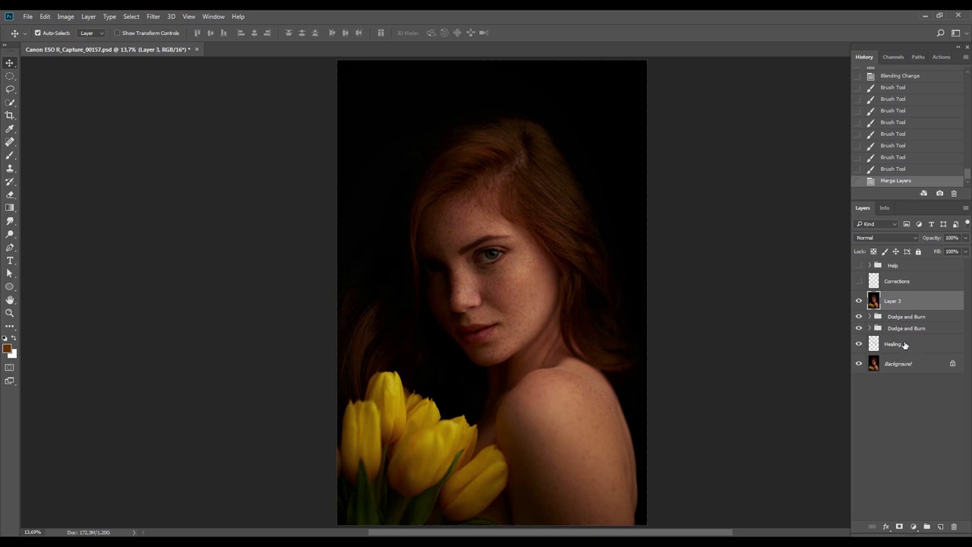
pyautogui.doubleClick(901, 318)
pyautogui.hotkey('ctrl', 'c')
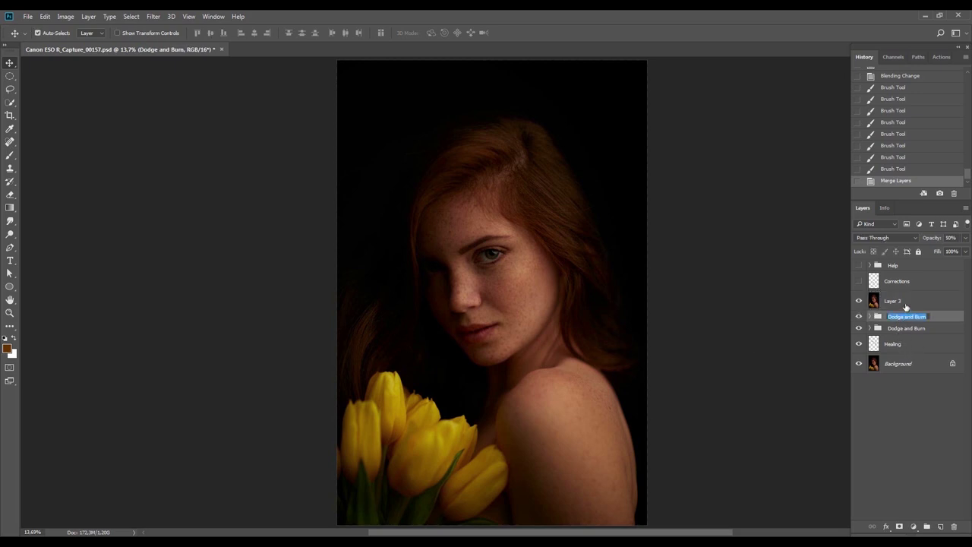
pyautogui.click(906, 306)
pyautogui.click(910, 365)
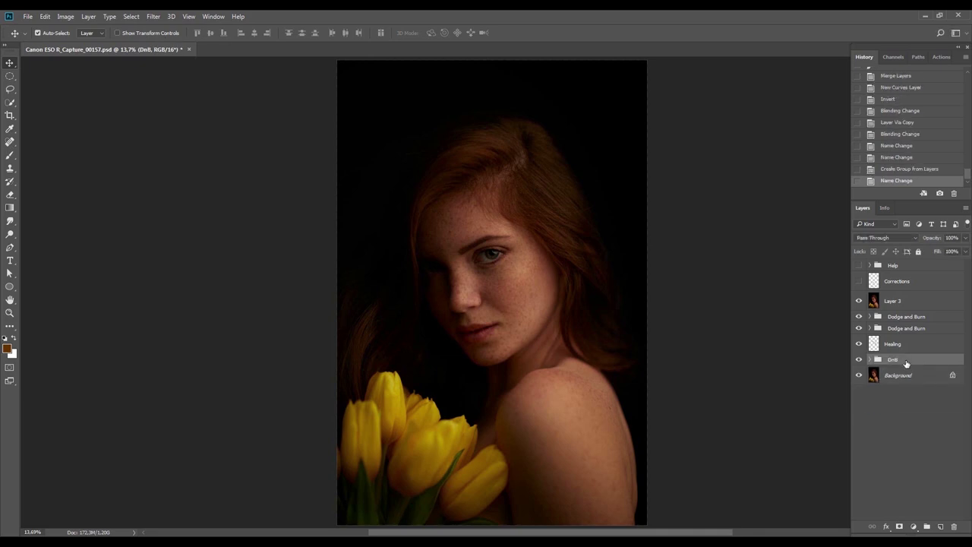
# Move the DnB group above Layer 3 and rename it Dodge and Burn
pyautogui.moveTo(904, 358); pyautogui.dragTo(893, 302)
pyautogui.doubleClick(893, 297)
pyautogui.hotkey('ctrl', 'v')
pyautogui.press('Return')
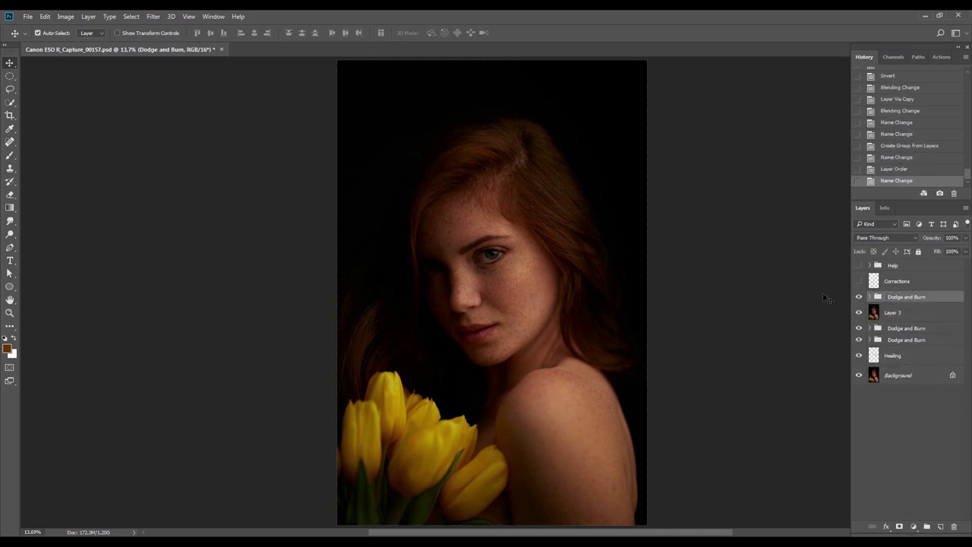
# Expand the top Dodge and Burn group and darken the cheek with brush dabs on its Burn mask
pyautogui.click(869, 296)
pyautogui.click(906, 332)
pyautogui.click(916, 312)
pyautogui.press('r')
pyautogui.moveTo(630, 187)
pyautogui.mouseDown()
pyautogui.moveTo(625, 329)
pyautogui.moveTo(512, 322)
pyautogui.mouseUp()
pyautogui.press('b')
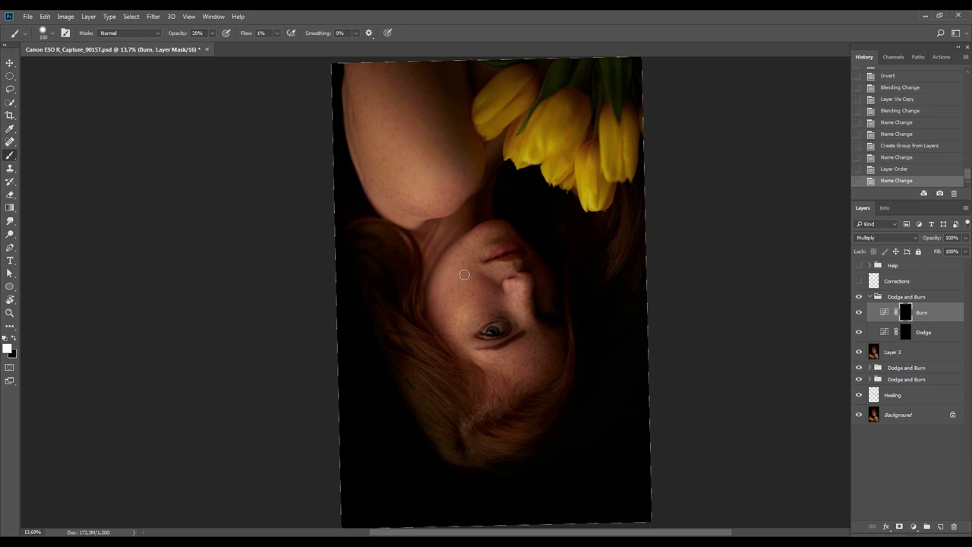
pyautogui.click(455, 311)
pyautogui.click(456, 310)
pyautogui.hotkey('ctrl', 'z')
pyautogui.press('Escape')
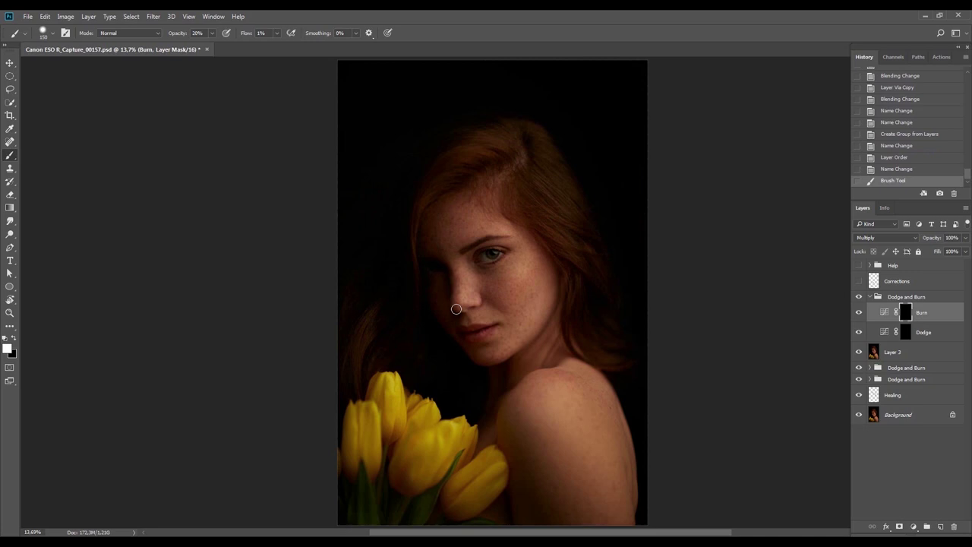
# Fade the cheek dab on the Burn mask, then burn across the cheek and fade that stroke too
pyautogui.press('r')
pyautogui.moveTo(593, 320); pyautogui.dragTo(606, 282)
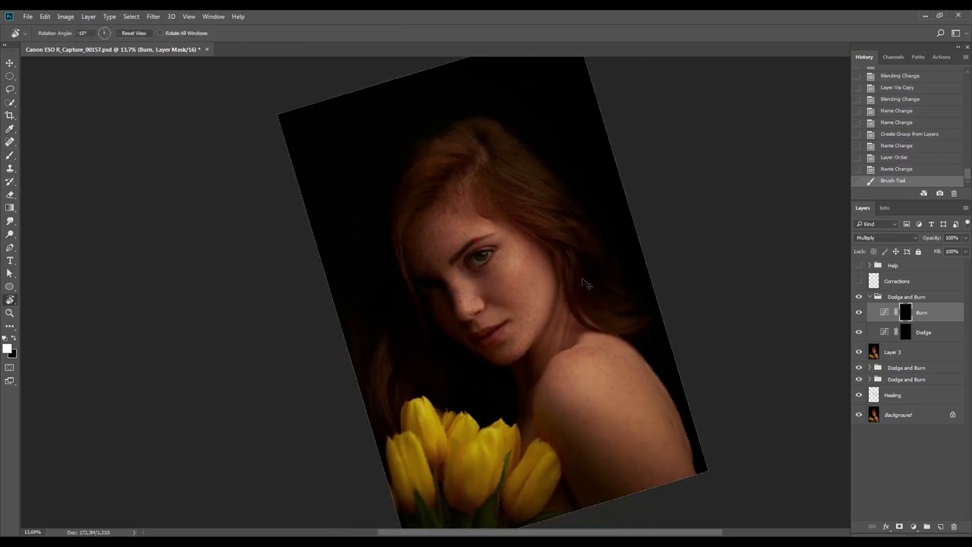
pyautogui.hotkey('ctrl', 'shift', 'f')
pyautogui.press('Return')
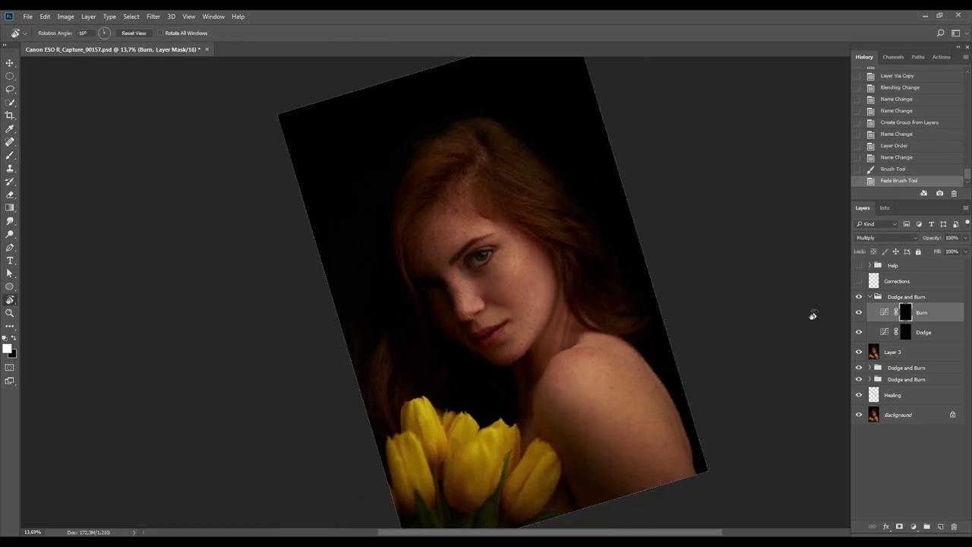
pyautogui.press('b')
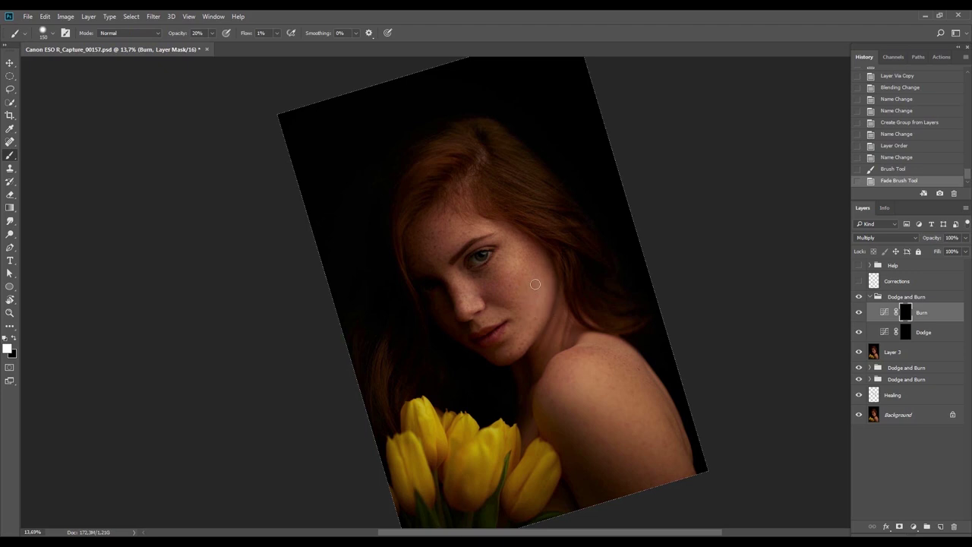
pyautogui.moveTo(536, 283); pyautogui.dragTo(476, 296)
pyautogui.hotkey('ctrl', 'shift', 'f')
pyautogui.press('Return')
pyautogui.press('Escape')
# Burn the face's lit edge from the cheek down to the chin and fade the last stroke to 10%
pyautogui.press('z')
pyautogui.moveTo(542, 259)
pyautogui.mouseDown()
pyautogui.moveTo(540, 301)
pyautogui.moveTo(502, 338)
pyautogui.mouseUp()
pyautogui.press('b')
pyautogui.click(536, 282)
pyautogui.click(539, 278)
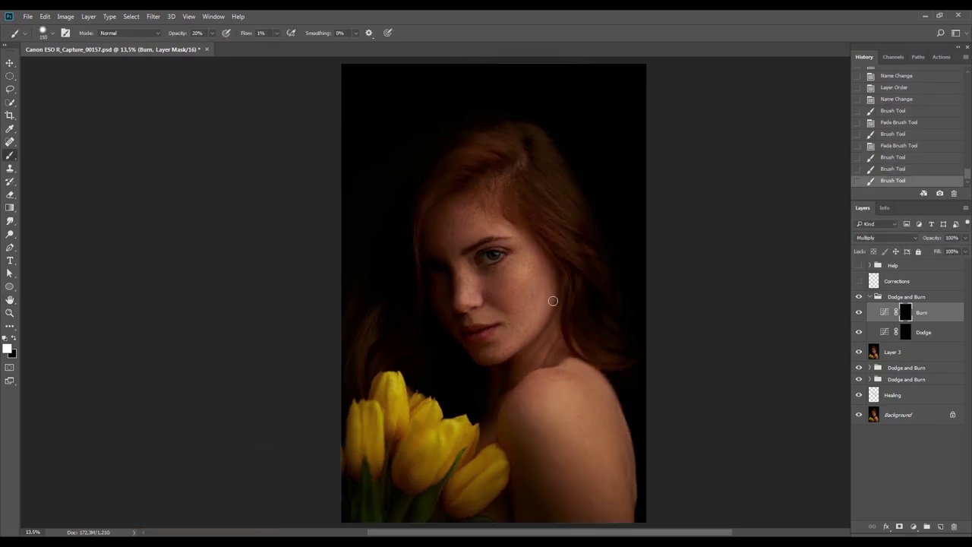
pyautogui.click(521, 329)
pyautogui.click(519, 332)
pyautogui.click(507, 344)
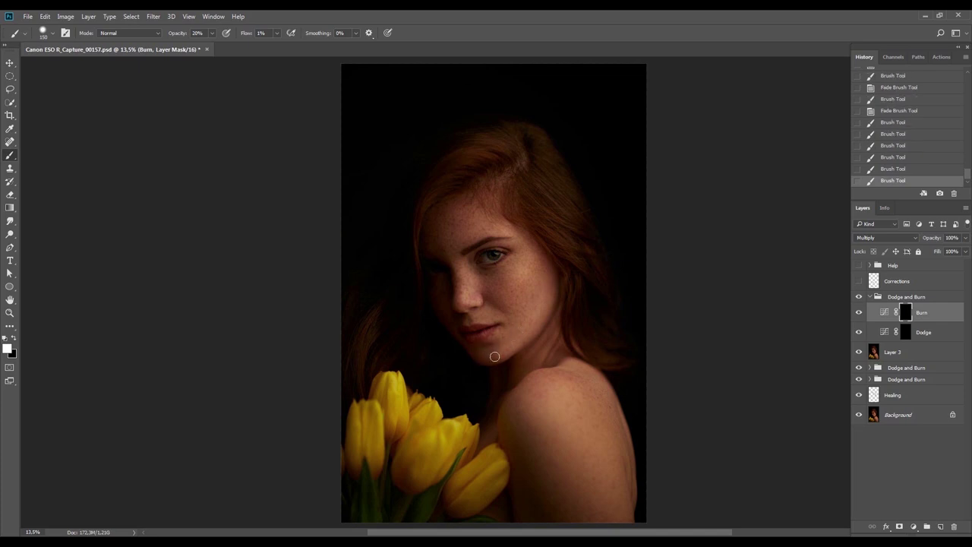
pyautogui.click(512, 355)
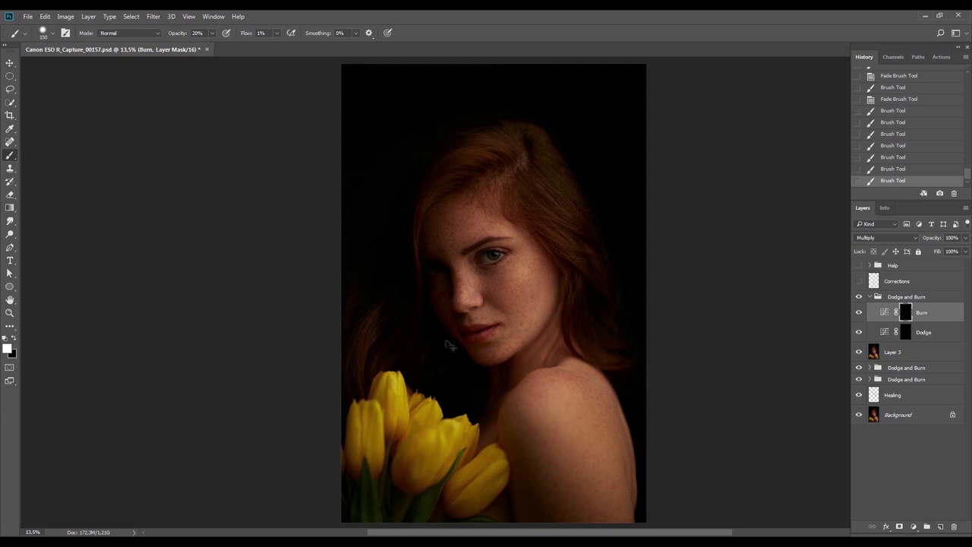
pyautogui.hotkey('ctrl', 'shift', 'f')
pyautogui.write('10')
pyautogui.press('Return')
# Burn the jawline with the brush at 13% opacity, compare before and after, and fade the stroke
pyautogui.press('r')
pyautogui.moveTo(575, 337); pyautogui.dragTo(585, 292)
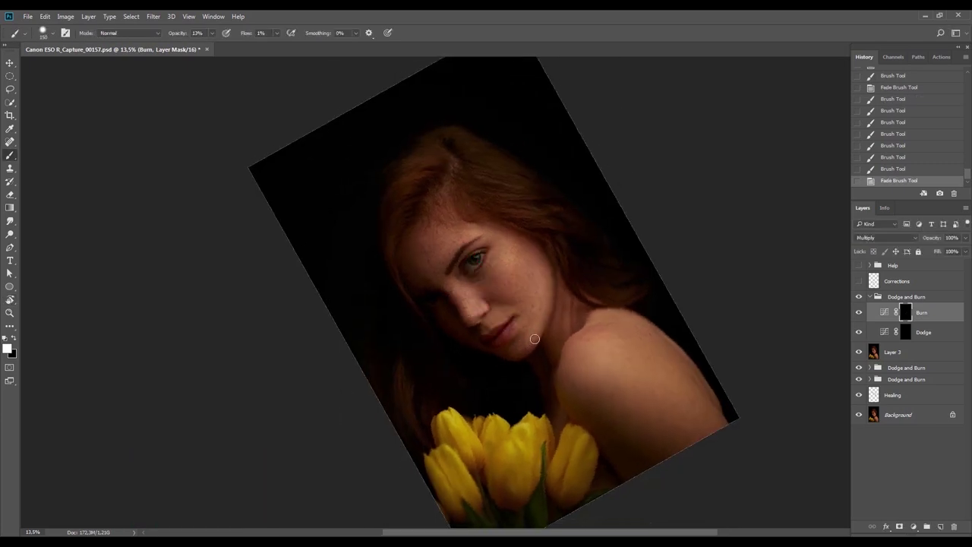
pyautogui.moveTo(537, 325); pyautogui.dragTo(543, 318)
pyautogui.press('Escape')
pyautogui.hotkey('ctrl', 'z')
pyautogui.hotkey('ctrl', 'z')
pyautogui.hotkey('ctrl', 'shift', 'f')
pyautogui.press('Return')
# Burn from the outer cheek down to the chin, fade the stroke and brush over the same edge again
pyautogui.moveTo(547, 295); pyautogui.dragTo(506, 354)
pyautogui.hotkey('ctrl', 'shift', 'f')
pyautogui.press('Return')
pyautogui.moveTo(543, 293); pyautogui.dragTo(485, 361)
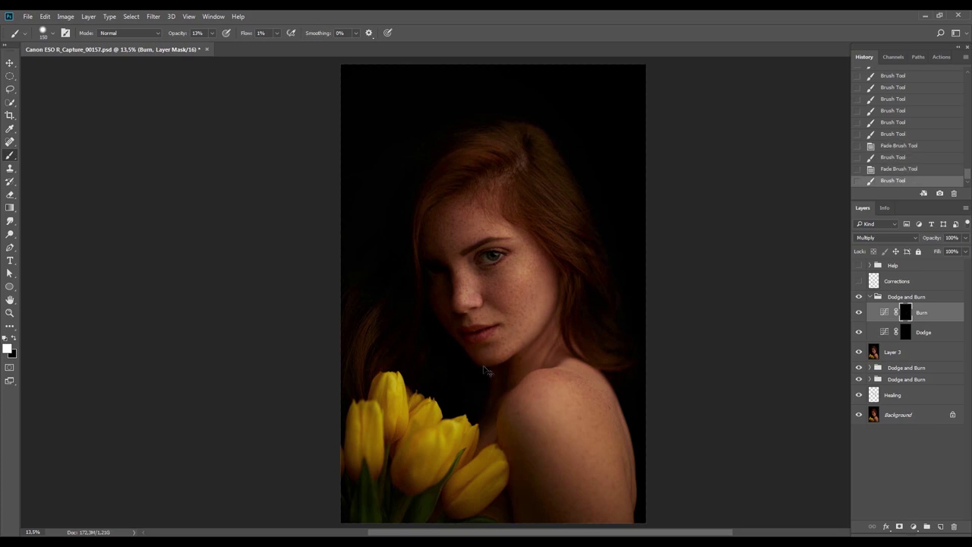
# Enlarge the brush to 253 px, darken the face further on the Burn mask and fade the last stroke
pyautogui.press('r')
pyautogui.moveTo(623, 264)
pyautogui.mouseDown()
pyautogui.moveTo(547, 372)
pyautogui.moveTo(455, 331)
pyautogui.mouseUp()
pyautogui.keyDown('alt'); pyautogui.rightClick(451, 265); pyautogui.keyUp('alt')
pyautogui.moveTo(455, 269); pyautogui.dragTo(461, 267)
pyautogui.moveTo(463, 342)
pyautogui.mouseDown()
pyautogui.moveTo(433, 284)
pyautogui.moveTo(457, 361)
pyautogui.mouseUp()
pyautogui.press('Escape')
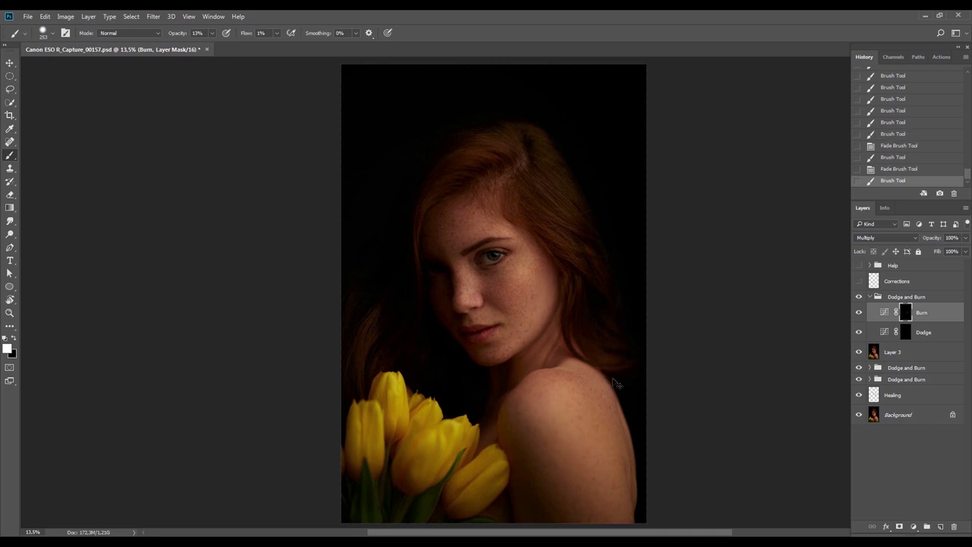
pyautogui.hotkey('ctrl', 'shift', 'f')
pyautogui.press('Return')
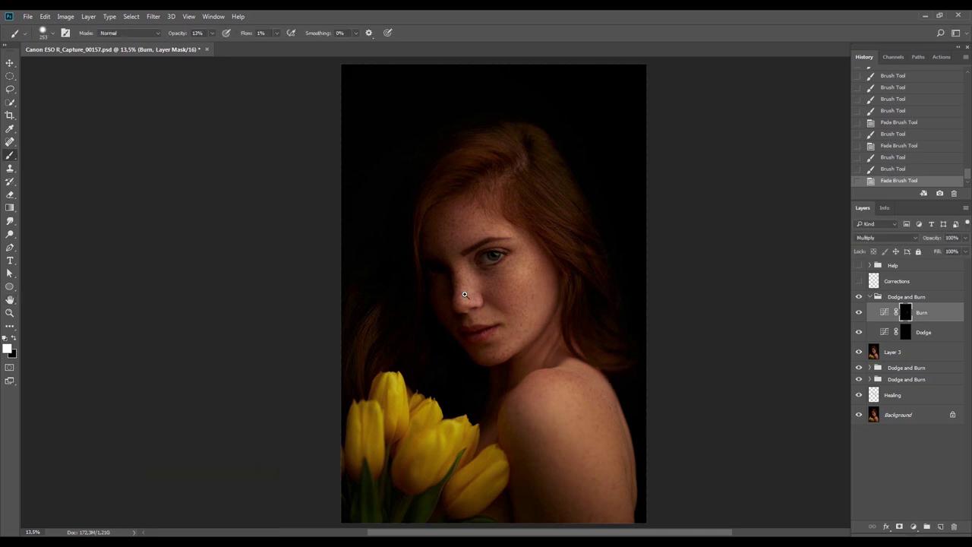
# Fade the last stroke to 10%, burn along the jaw from chin to temple, and compare the group's effect
pyautogui.hotkey('ctrl', 'shift', 'f')
pyautogui.write('10')
pyautogui.press('Return')
pyautogui.moveTo(528, 346); pyautogui.dragTo(474, 374)
pyautogui.moveTo(473, 374)
pyautogui.mouseDown()
pyautogui.moveTo(520, 353)
pyautogui.moveTo(506, 357)
pyautogui.mouseUp()
pyautogui.moveTo(506, 356)
pyautogui.mouseDown()
pyautogui.moveTo(531, 346)
pyautogui.moveTo(557, 258)
pyautogui.mouseUp()
pyautogui.moveTo(556, 257); pyautogui.dragTo(554, 252)
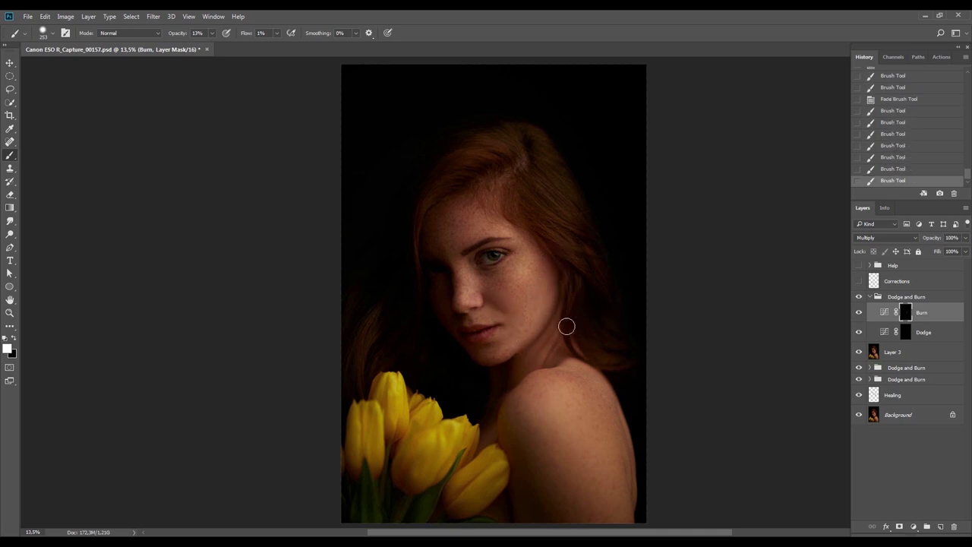
pyautogui.click(859, 297)
pyautogui.click(859, 297)
# Darken the forehead near the hairline on the Burn mask and reduce the brush size to 80 px
pyautogui.press('r')
pyautogui.moveTo(638, 239)
pyautogui.mouseDown()
pyautogui.moveTo(624, 316)
pyautogui.moveTo(630, 250)
pyautogui.moveTo(616, 234)
pyautogui.mouseUp()
pyautogui.press('b')
pyautogui.moveTo(517, 206); pyautogui.dragTo(483, 232)
pyautogui.moveTo(545, 201)
pyautogui.mouseDown()
pyautogui.moveTo(481, 229)
pyautogui.moveTo(537, 212)
pyautogui.moveTo(514, 240)
pyautogui.mouseUp()
pyautogui.press('[')
pyautogui.press('[')
pyautogui.press('[')
pyautogui.press('[')
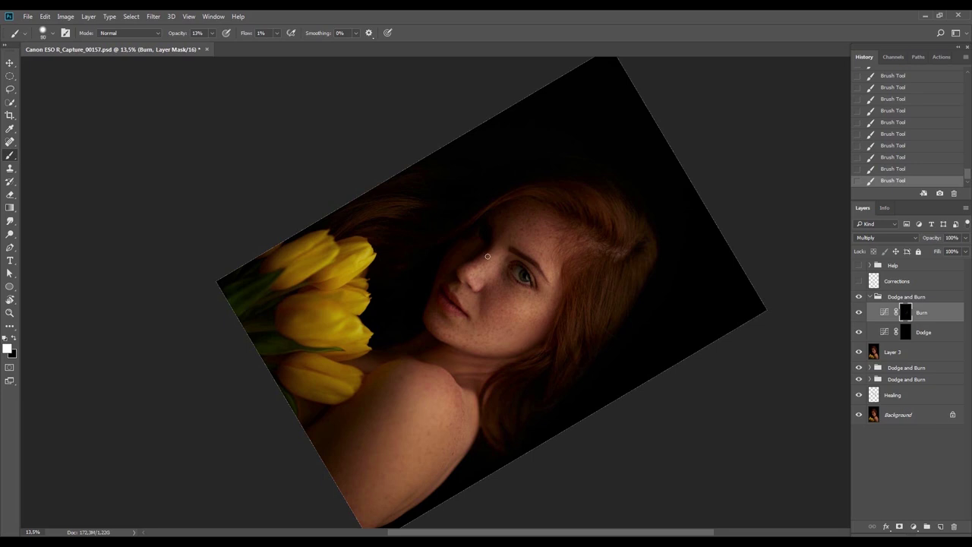
# Show the Help group's black-and-white view and examine the light and shadow on the face from several rotated angles
pyautogui.click(859, 265)
pyautogui.press('z')
pyautogui.moveTo(510, 247); pyautogui.dragTo(558, 232)
pyautogui.press('b')
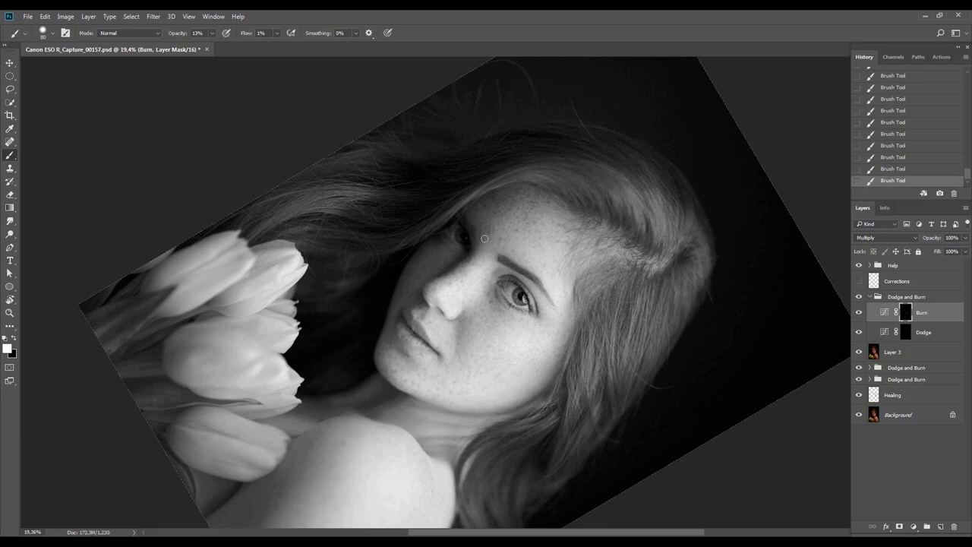
pyautogui.press('Escape')
pyautogui.press('r')
pyautogui.moveTo(658, 302); pyautogui.dragTo(503, 139)
pyautogui.moveTo(667, 326); pyautogui.dragTo(596, 163)
pyautogui.press('b')
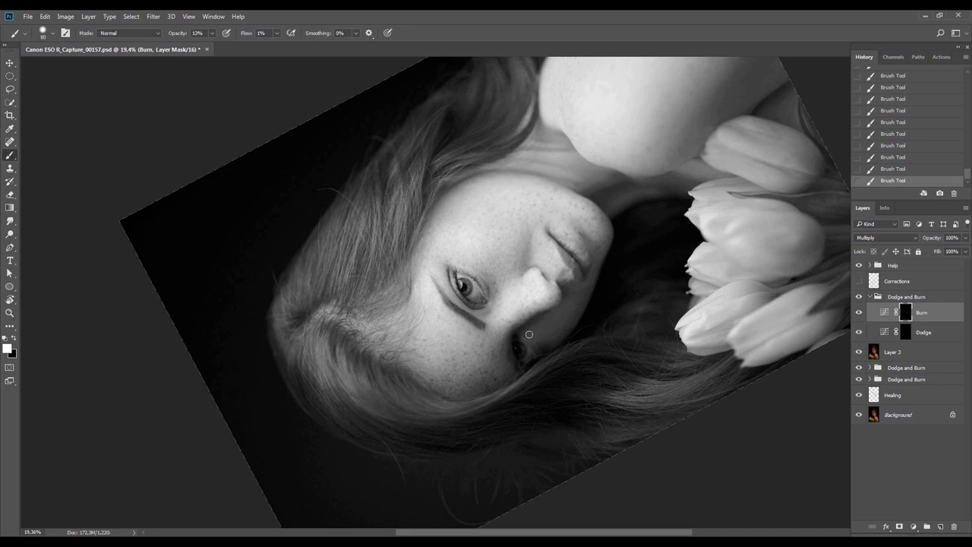
# Compare the black-and-white view with and without the Dodge and Burn group, and check it from another angle and upright
pyautogui.press('Escape')
pyautogui.click(861, 298)
pyautogui.click(861, 298)
pyautogui.click(860, 298)
pyautogui.click(861, 297)
pyautogui.press('r')
pyautogui.moveTo(465, 182); pyautogui.dragTo(572, 290)
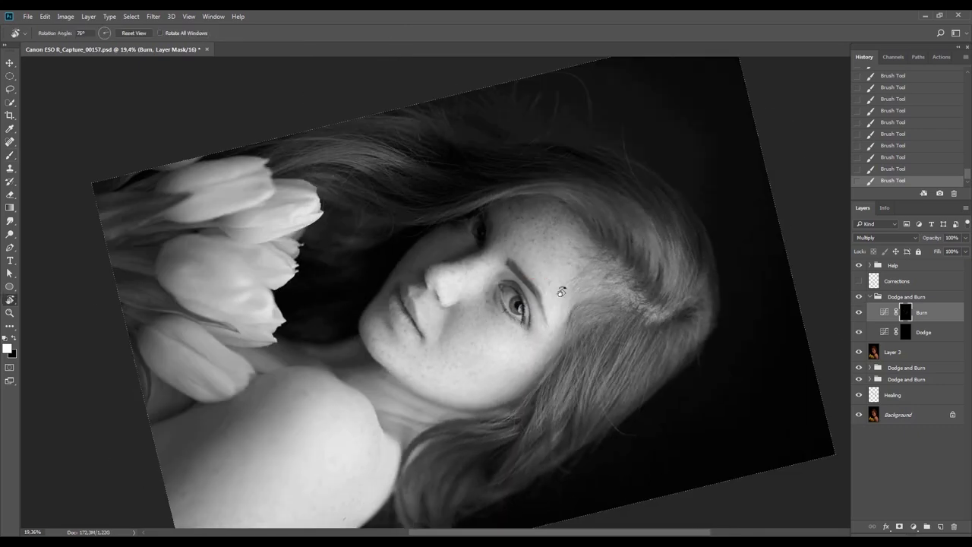
pyautogui.press('b')
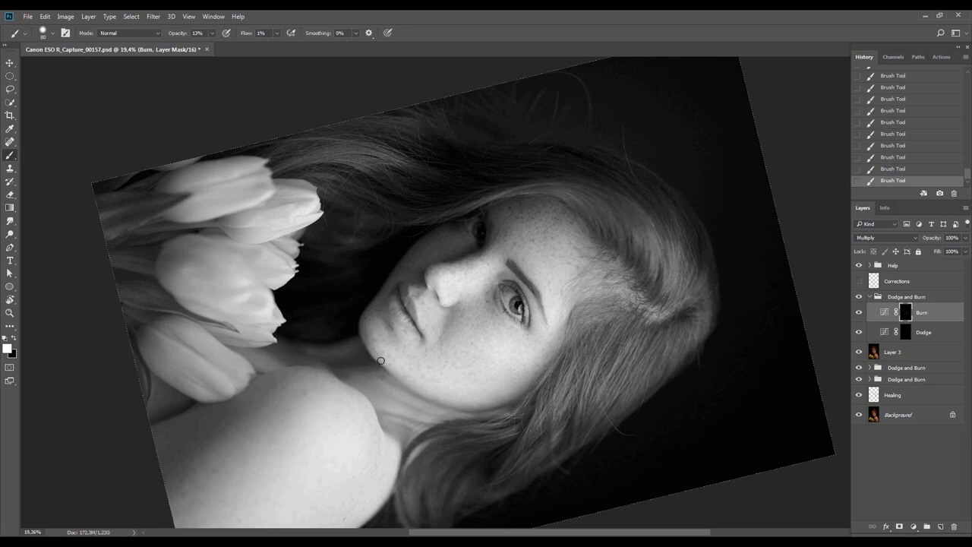
pyautogui.press('Escape')
pyautogui.moveTo(629, 380); pyautogui.dragTo(609, 289)
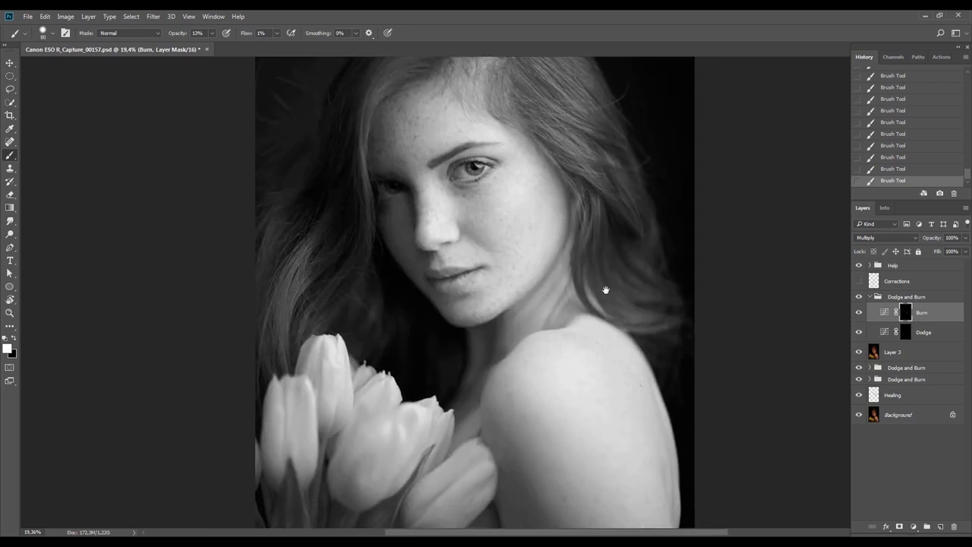
# Collapse the upper Dodge and Burn group, hide the Help group and compare the color image with and without the shading
pyautogui.press('z')
pyautogui.click(870, 296)
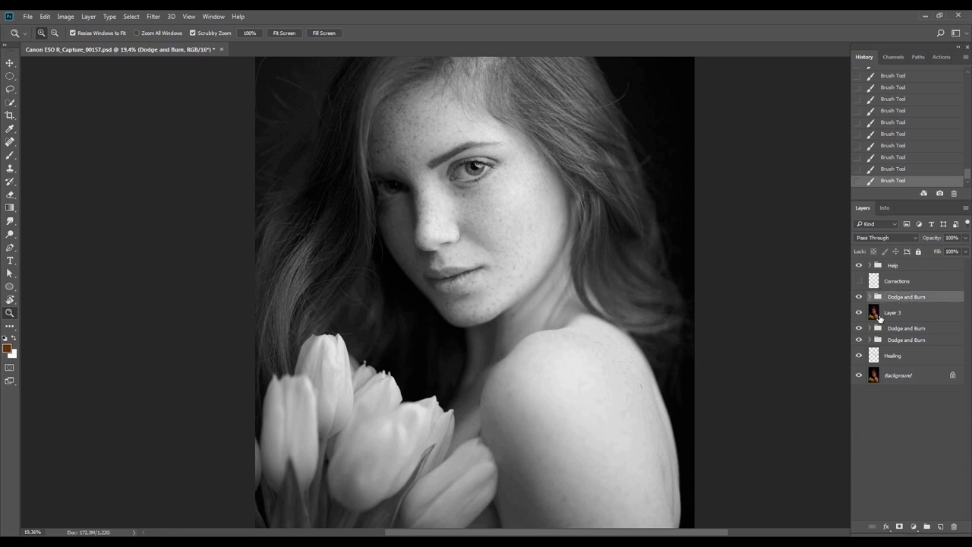
pyautogui.keyDown('shift'); pyautogui.click(879, 312); pyautogui.keyUp('shift')
pyautogui.click(860, 279)
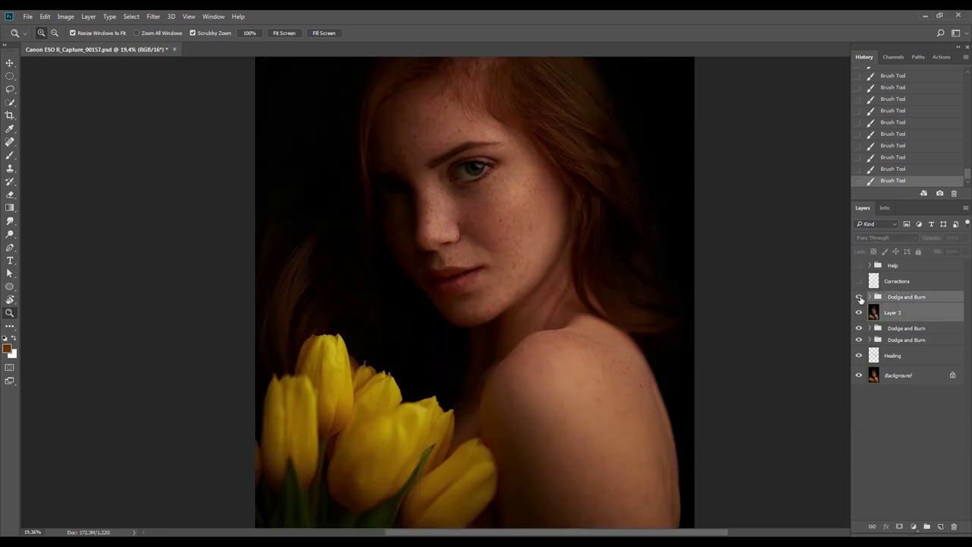
pyautogui.click(860, 297)
pyautogui.click(859, 297)
# Set the upper Dodge and Burn group's opacity to 70% and merge the group with Layer 3
pyautogui.click(873, 301)
pyautogui.press('v')
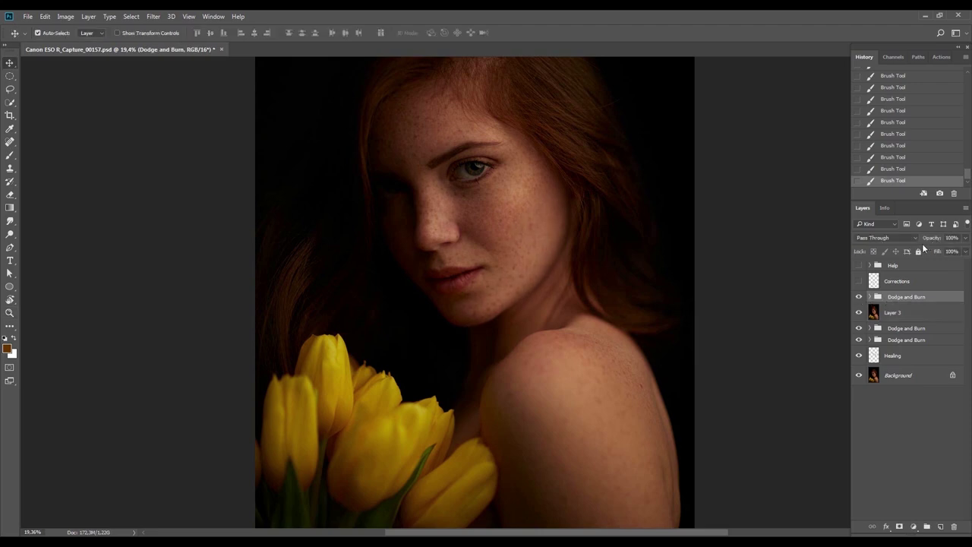
pyautogui.press('7')
pyautogui.keyDown('ctrl'); pyautogui.click(881, 306); pyautogui.keyUp('ctrl')
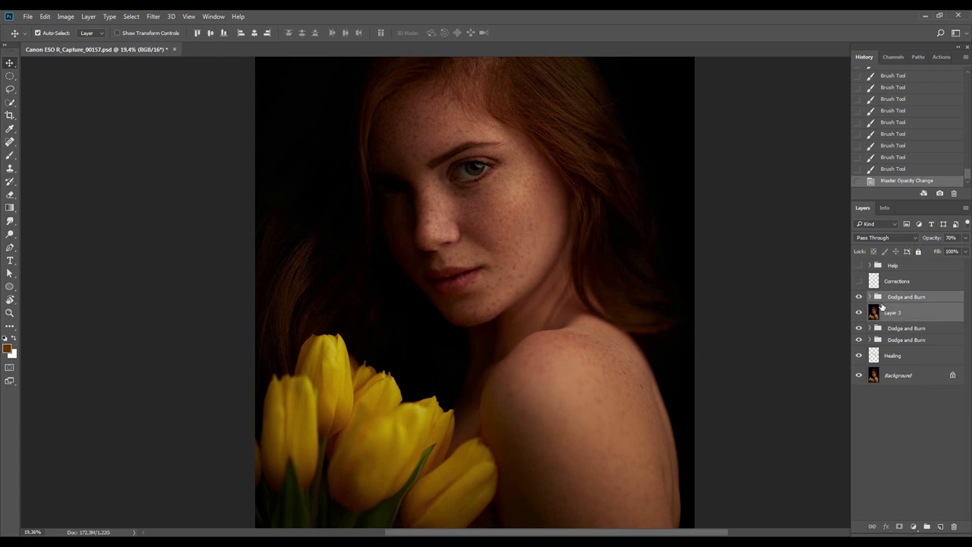
pyautogui.hotkey('ctrl', 'e')
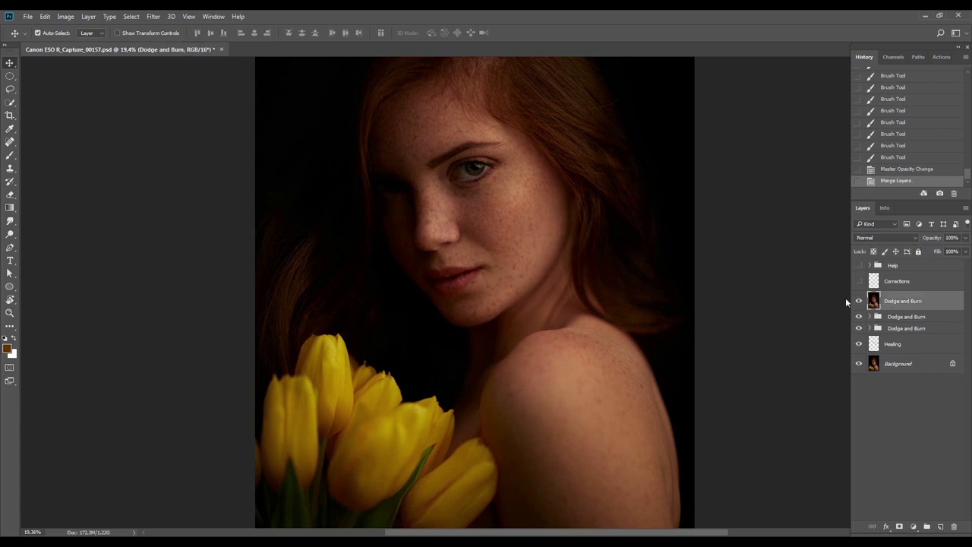
# Fit the whole portrait in view and duplicate the merged Dodge and Burn layer
pyautogui.click(908, 368)
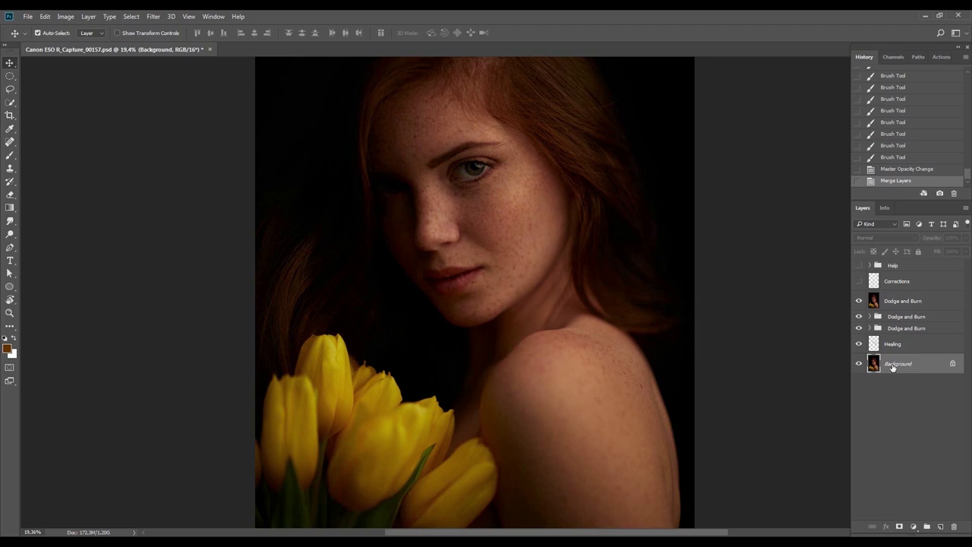
pyautogui.hotkey('ctrl', '0')
pyautogui.click(904, 303)
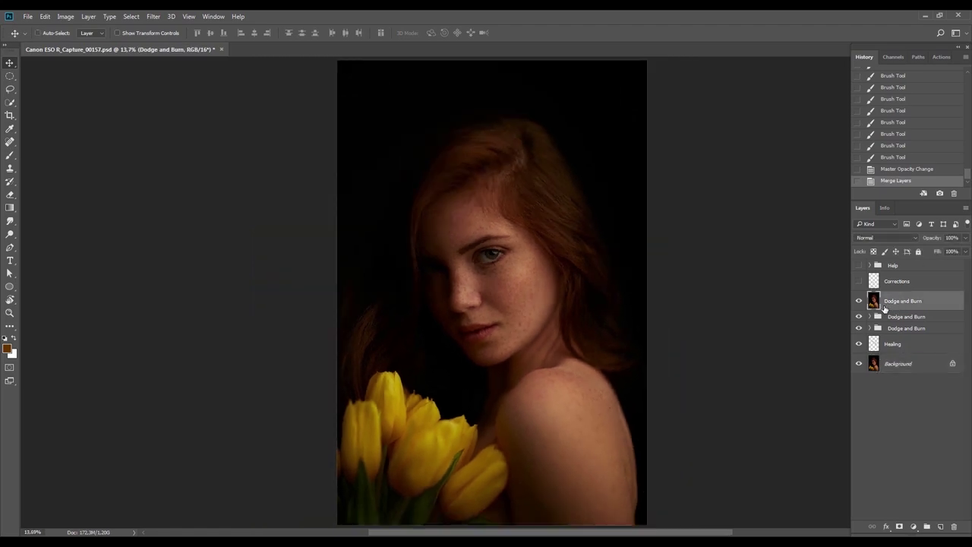
pyautogui.hotkey('ctrl', 'j')
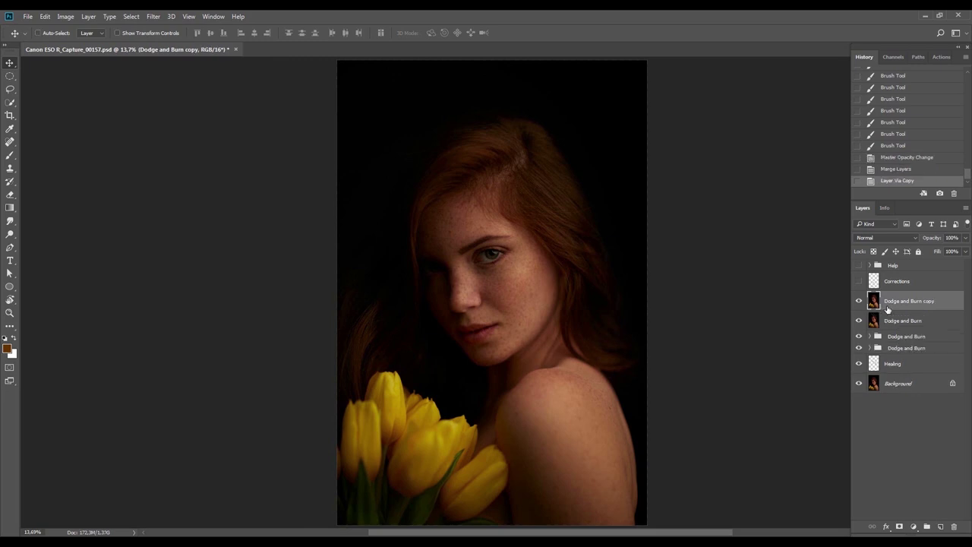
# Start a Curves adjustment on the duplicate layer and move the highlight point to input 12, output 0
pyautogui.click(66, 16)
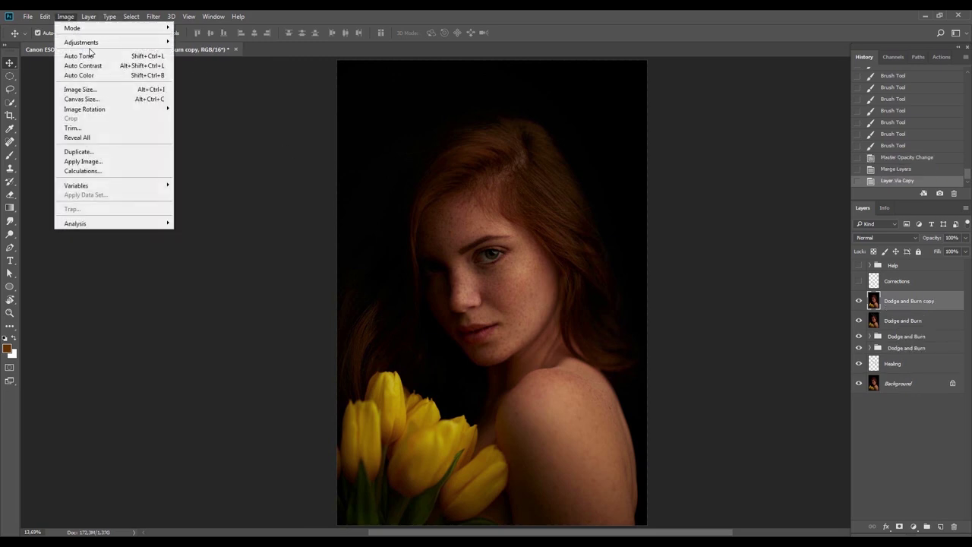
pyautogui.moveTo(122, 43)
pyautogui.click(228, 61)
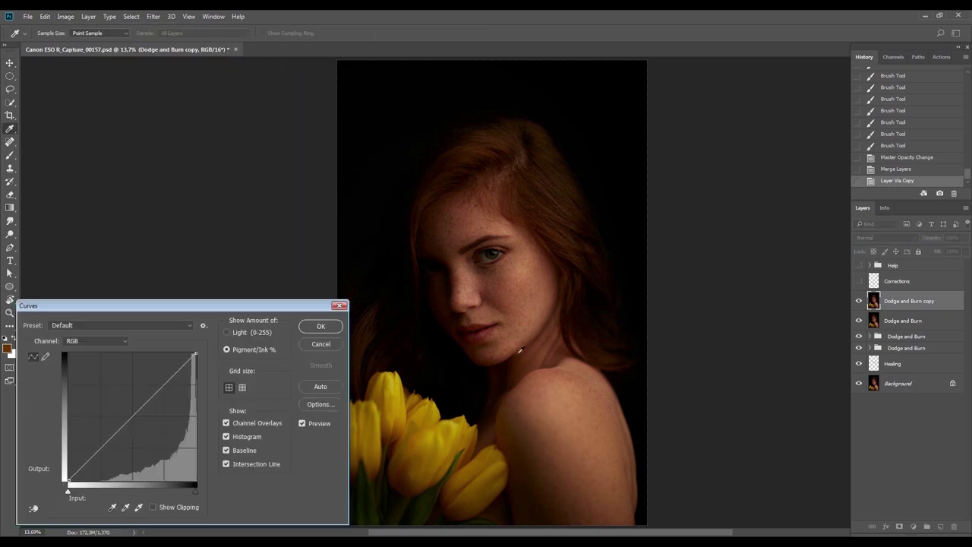
pyautogui.press('Right')
pyautogui.press('Right')
pyautogui.press('Right')
pyautogui.press('Right')
pyautogui.press('Right')
pyautogui.press('Right')
pyautogui.press('Right')
pyautogui.press('Right')
pyautogui.press('Right')
pyautogui.press('Right')
pyautogui.press('Right')
pyautogui.press('Right')
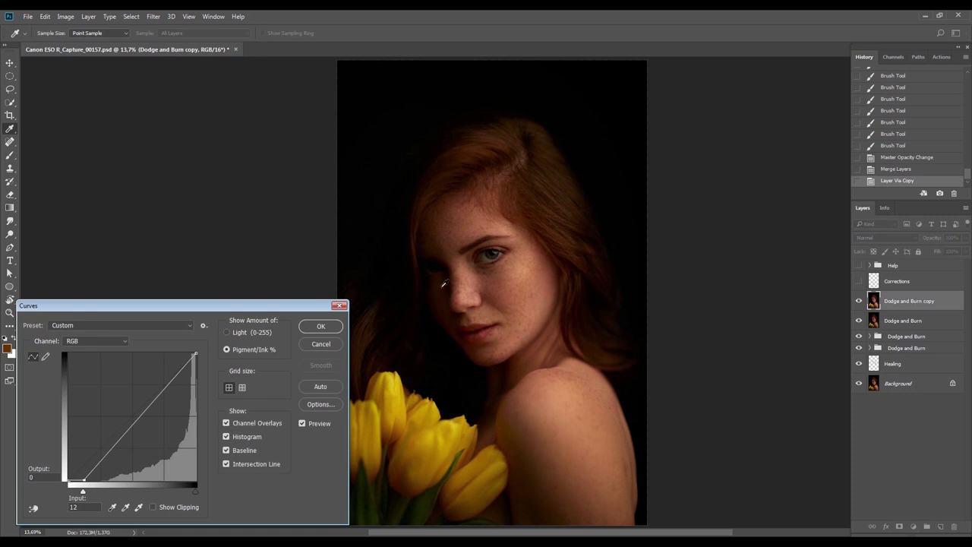
# Place a color sampler point on the lit cheek while adjusting the curves
pyautogui.click(515, 288)
pyautogui.keyDown('shift'); pyautogui.click(511, 298); pyautogui.keyUp('shift')
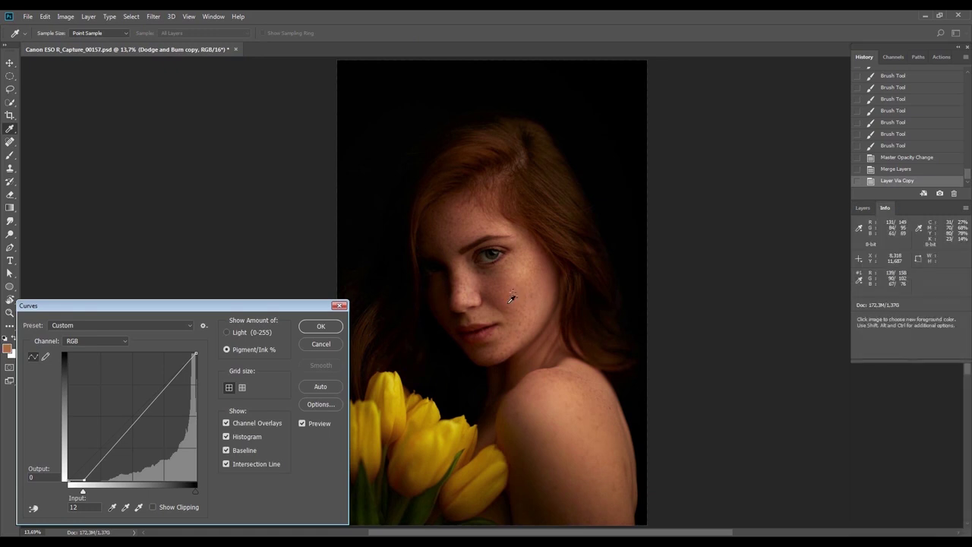
# Check the red, green and blue channel curves, and apply the Curves adjustment to the Dodge and Burn copy layer
pyautogui.click(863, 207)
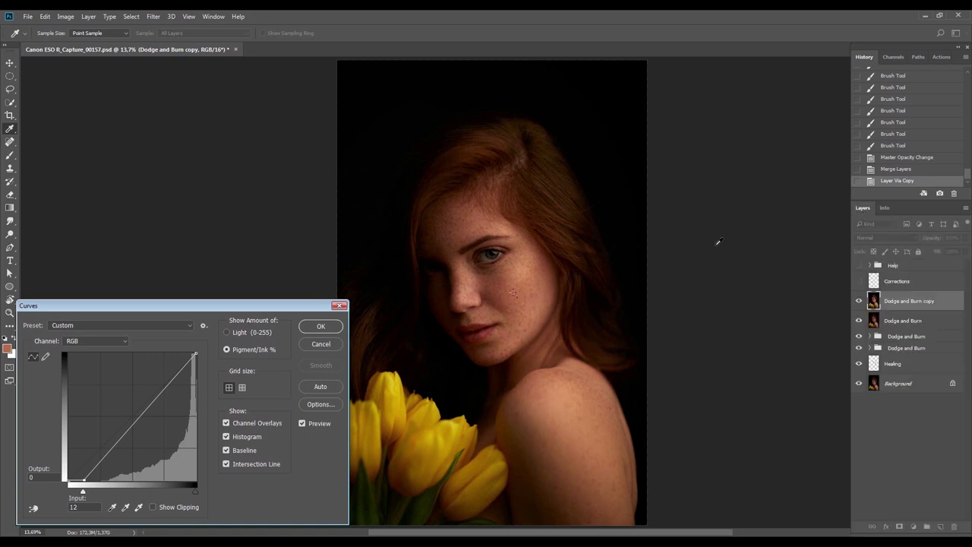
pyautogui.click(137, 417)
pyautogui.hotkey('alt', '5')
pyautogui.hotkey('alt', '4')
pyautogui.hotkey('alt', '3')
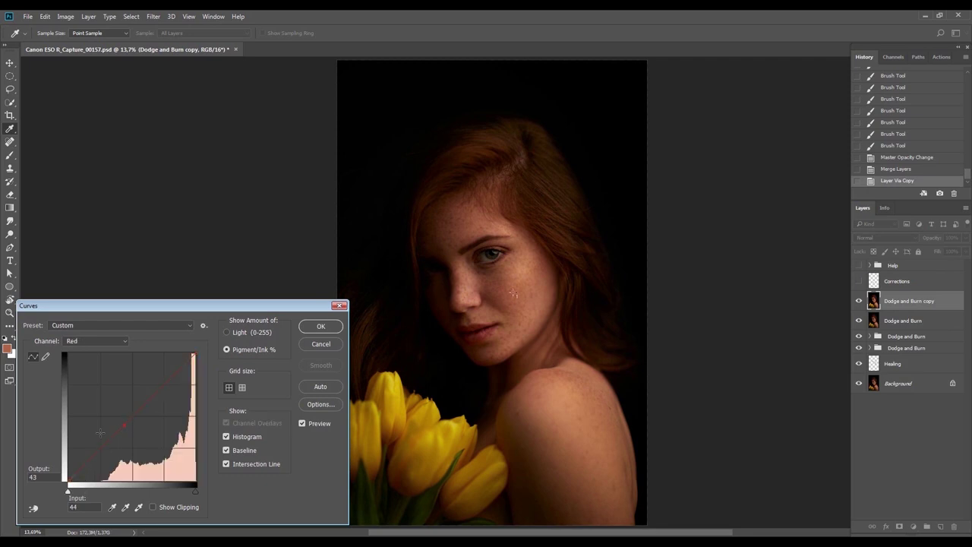
pyautogui.hotkey('alt', '4')
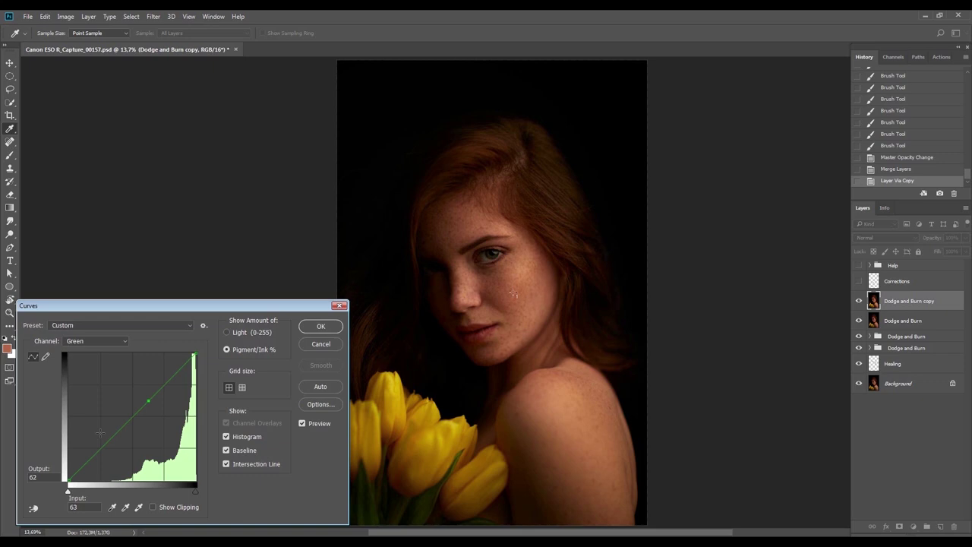
pyautogui.hotkey('alt', '5')
pyautogui.hotkey('alt', '4')
pyautogui.hotkey('alt', '3')
pyautogui.hotkey('alt', '4')
pyautogui.hotkey('alt', '5')
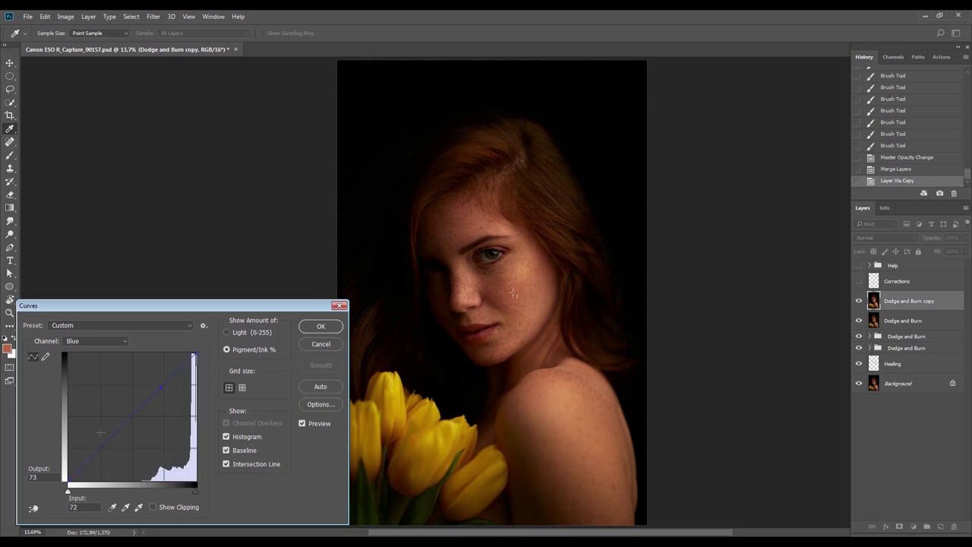
pyautogui.press('Return')
# Fade the Curves adjustment to 30%
pyautogui.hotkey('ctrl', 'shift', 'f')
pyautogui.write('30')
pyautogui.press('Return')
# Remove the color sampler from the cheek and compare the portrait with and without the Dodge and Burn copy layer
pyautogui.press('i')
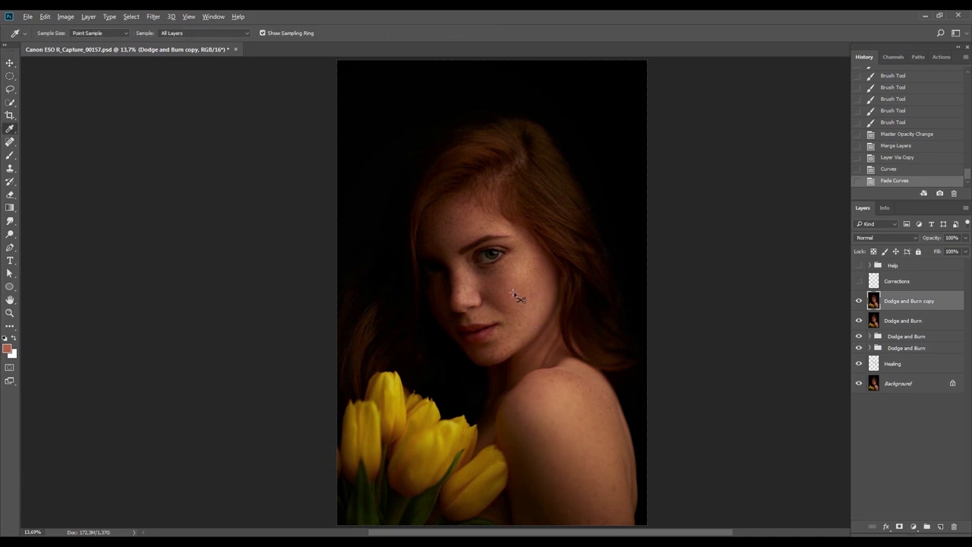
pyautogui.keyDown('shift'); pyautogui.click(512, 292); pyautogui.keyUp('shift')
pyautogui.keyDown('alt'); pyautogui.keyDown('shift'); pyautogui.click(512, 292); pyautogui.keyUp('shift'); pyautogui.keyUp('alt')
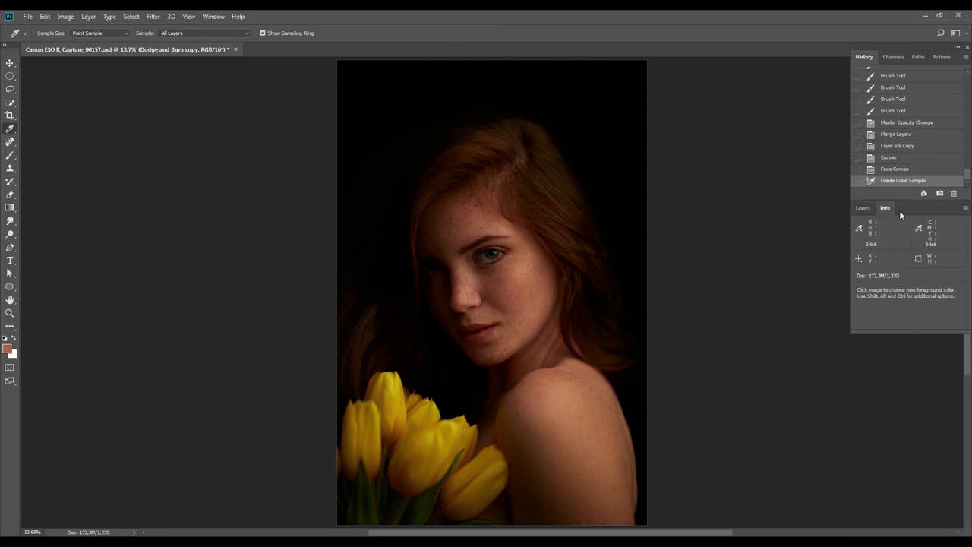
pyautogui.click(866, 209)
pyautogui.press('v')
pyautogui.moveTo(570, 307); pyautogui.dragTo(572, 296)
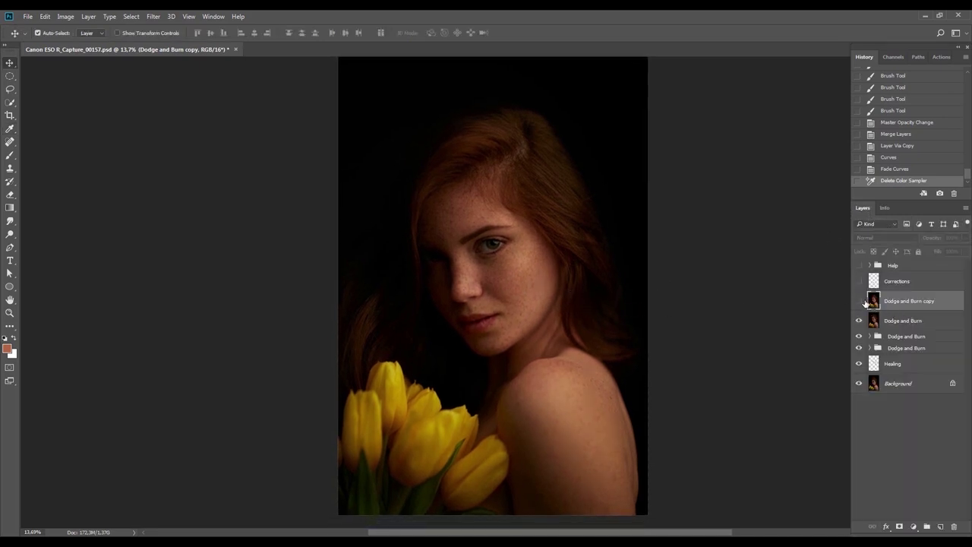
pyautogui.press('l')
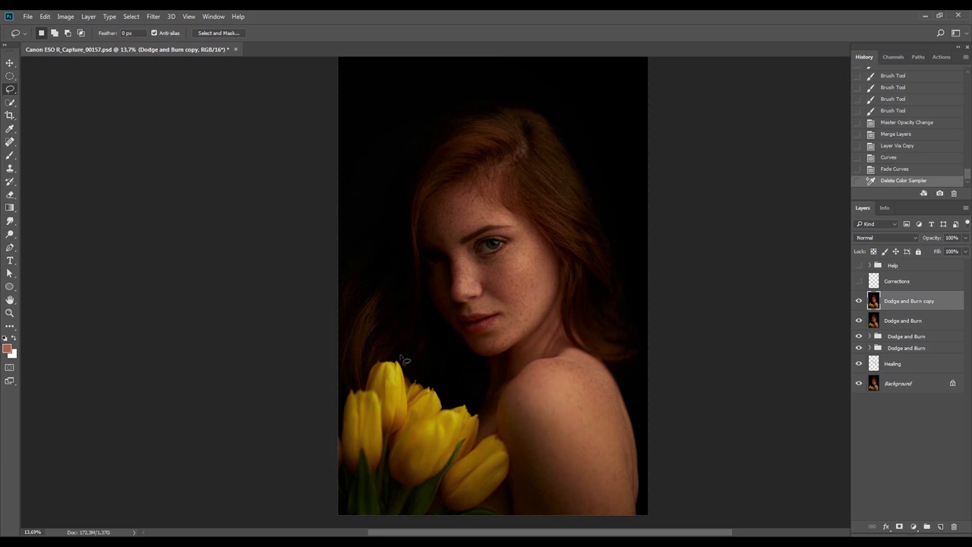
pyautogui.press('m')
pyautogui.moveTo(330, 217)
pyautogui.mouseDown()
pyautogui.moveTo(411, 407)
pyautogui.moveTo(414, 380)
pyautogui.mouseUp()
pyautogui.hotkey('ctrl', 'd')
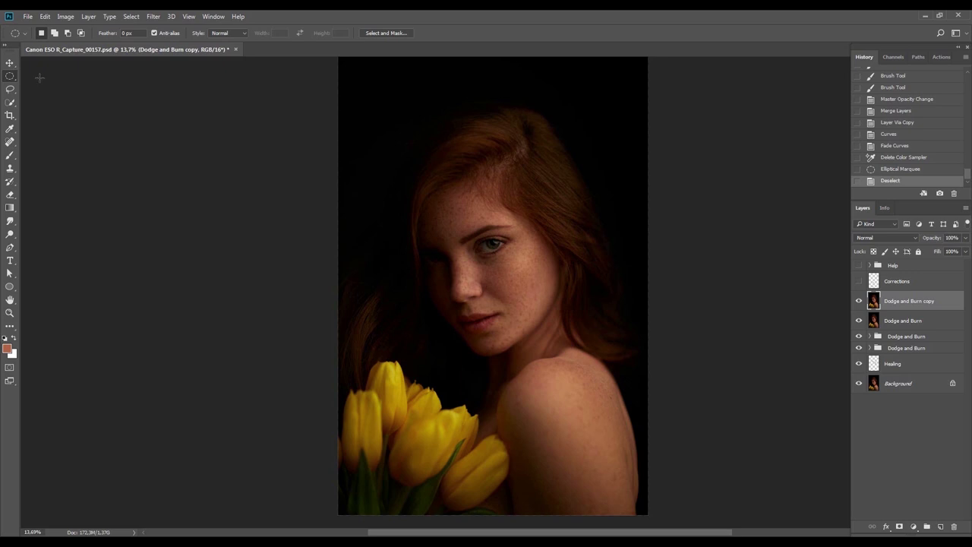
# Select the dark left third of the portrait with the Rectangular Marquee in Normal style, from above the hair down across the tulips
pyautogui.rightClick(10, 76)
pyautogui.click(76, 74)
pyautogui.moveTo(339, 211); pyautogui.dragTo(393, 357)
pyautogui.hotkey('ctrl', 'd')
pyautogui.click(230, 33)
pyautogui.click(231, 42)
pyautogui.moveTo(339, 139); pyautogui.dragTo(449, 464)
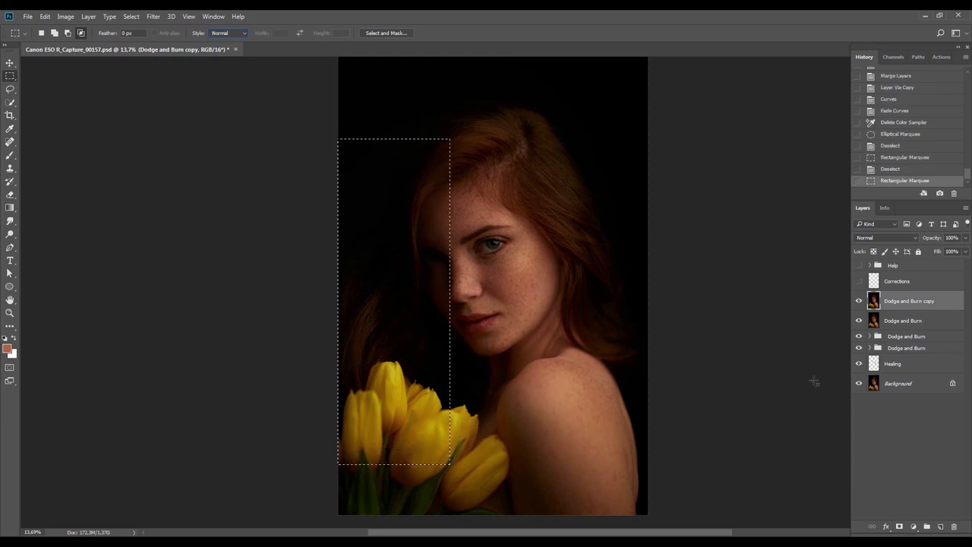
# Copy the selected area to a new Multiply layer with a black mask, and show the Help group
pyautogui.hotkey('ctrl', 'j')
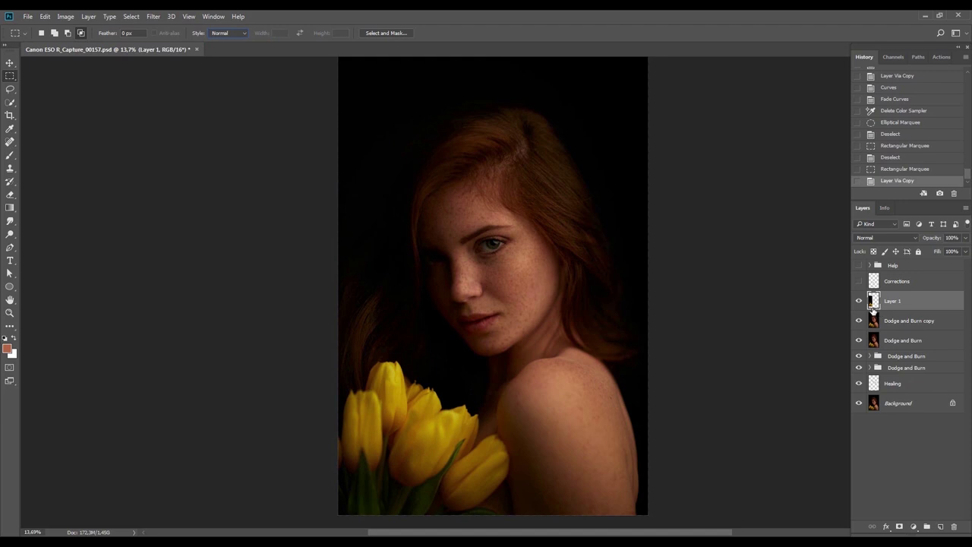
pyautogui.click(873, 237)
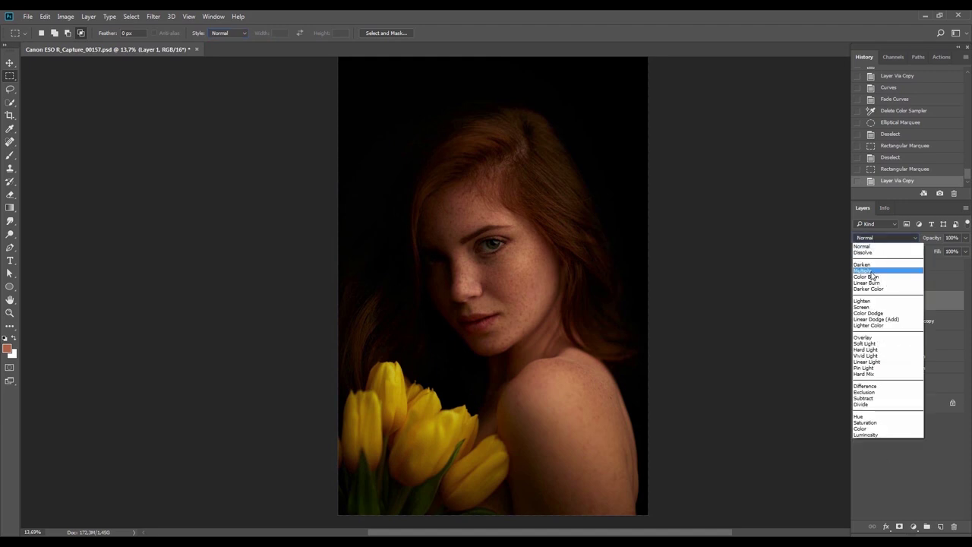
pyautogui.click(865, 271)
pyautogui.click(860, 266)
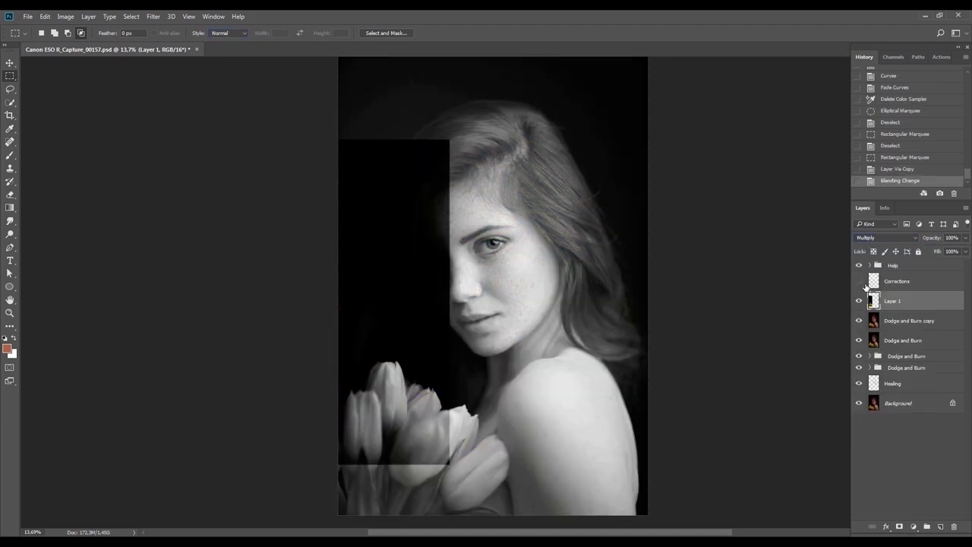
pyautogui.keyDown('alt'); pyautogui.click(899, 526); pyautogui.keyUp('alt')
# Paint white on Layer 1's mask over the loose hair beside the face, with a large brush at 20% opacity and 10% flow
pyautogui.press('r')
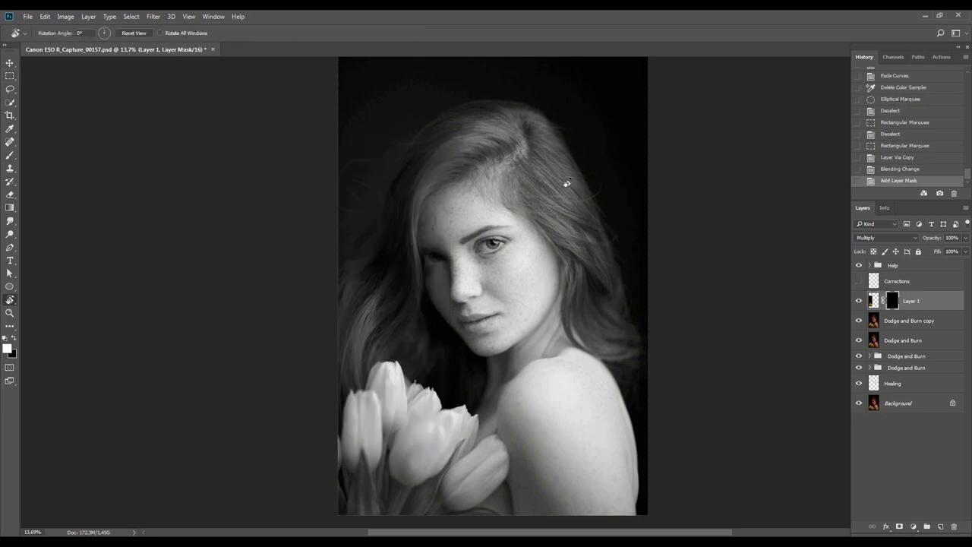
pyautogui.moveTo(551, 193); pyautogui.dragTo(586, 257)
pyautogui.press('b')
pyautogui.keyDown('alt'); pyautogui.rightClick(428, 232); pyautogui.keyUp('alt')
pyautogui.keyDown('alt'); pyautogui.rightClick(420, 167); pyautogui.keyUp('alt')
pyautogui.keyDown('alt'); pyautogui.rightClick(445, 195); pyautogui.keyUp('alt')
pyautogui.press('3')
pyautogui.hotkey('shift', '2')
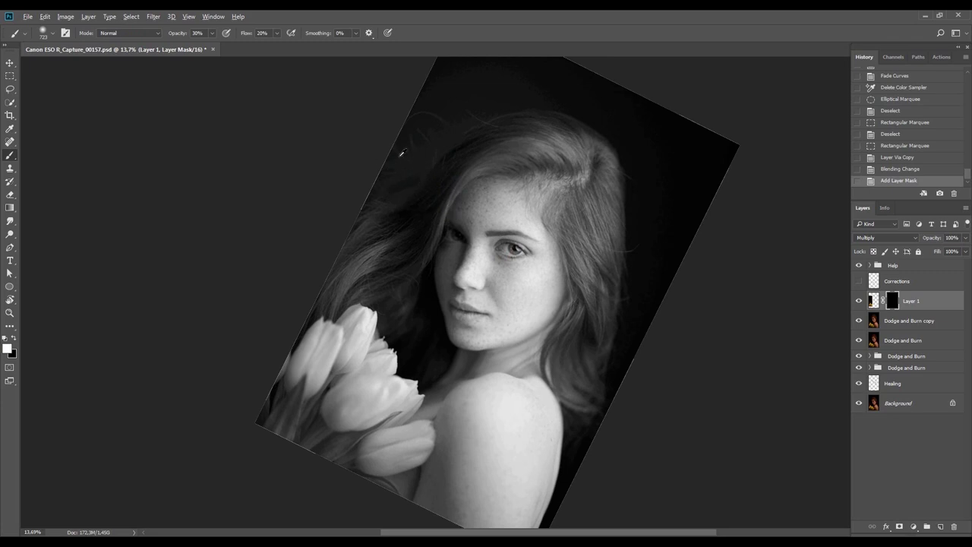
pyautogui.press('2')
pyautogui.hotkey('shift', '1')
pyautogui.moveTo(415, 173); pyautogui.dragTo(344, 237)
pyautogui.moveTo(406, 193); pyautogui.dragTo(322, 285)
pyautogui.moveTo(401, 214); pyautogui.dragTo(333, 299)
pyautogui.moveTo(332, 300)
pyautogui.mouseDown()
pyautogui.moveTo(407, 222)
pyautogui.moveTo(328, 302)
pyautogui.mouseUp()
pyautogui.moveTo(328, 302)
pyautogui.mouseDown()
pyautogui.moveTo(402, 227)
pyautogui.moveTo(325, 304)
pyautogui.mouseUp()
pyautogui.moveTo(325, 305)
pyautogui.mouseDown()
pyautogui.moveTo(372, 258)
pyautogui.moveTo(377, 301)
pyautogui.moveTo(339, 302)
pyautogui.mouseUp()
pyautogui.moveTo(339, 302)
pyautogui.mouseDown()
pyautogui.moveTo(365, 262)
pyautogui.moveTo(328, 301)
pyautogui.mouseUp()
pyautogui.moveTo(393, 182); pyautogui.dragTo(352, 240)
pyautogui.moveTo(432, 177)
pyautogui.mouseDown()
pyautogui.moveTo(441, 143)
pyautogui.moveTo(418, 243)
pyautogui.mouseUp()
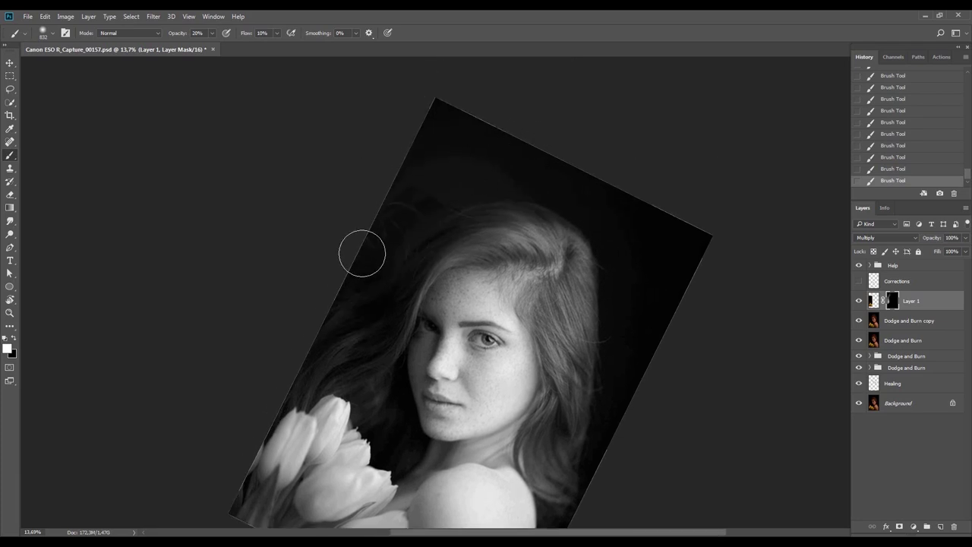
# Refine Layer 1's mask over the loose hair with the brush flow at 20%, and compare the image with the mask disabled
pyautogui.press('r')
pyautogui.press('b')
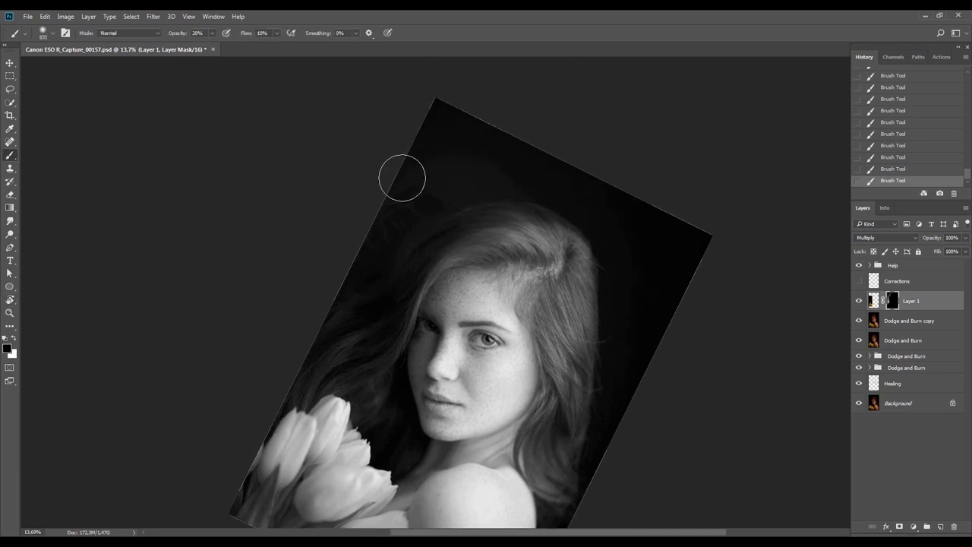
pyautogui.press('x')
pyautogui.press('r')
pyautogui.moveTo(319, 319); pyautogui.dragTo(577, 283)
pyautogui.press('b')
pyautogui.press('x')
pyautogui.hotkey('shift', '2')
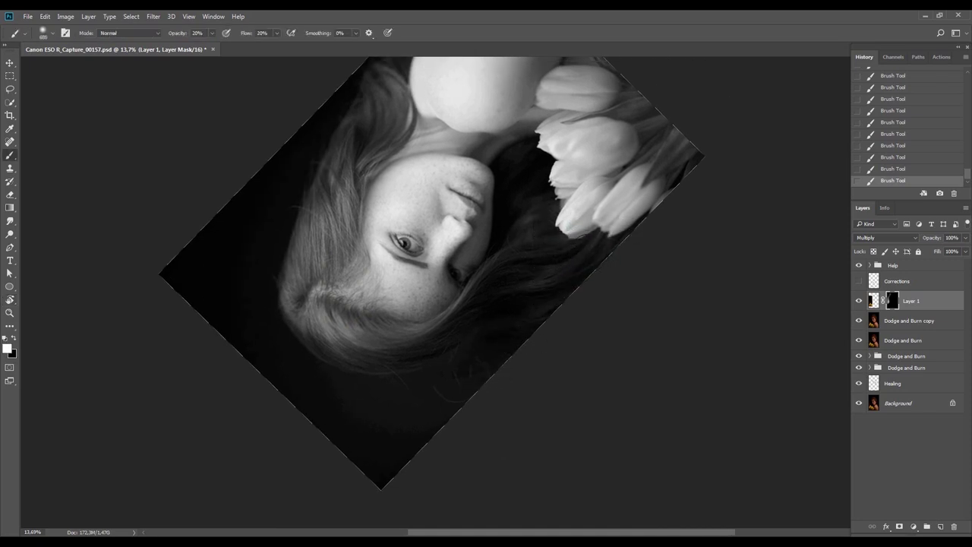
pyautogui.press('x')
pyautogui.press('[')
pyautogui.press('x')
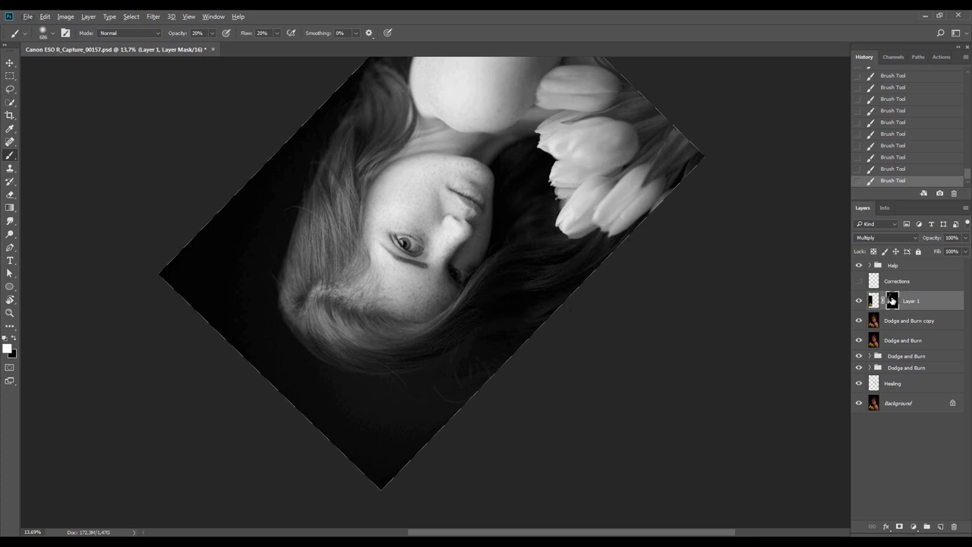
pyautogui.keyDown('shift'); pyautogui.click(893, 300); pyautogui.keyUp('shift')
pyautogui.keyDown('shift'); pyautogui.click(892, 301); pyautogui.keyUp('shift')
# Paint white on Layer 1's mask over the hair and background between the face, the tulips and the photo's edge
pyautogui.click(493, 302)
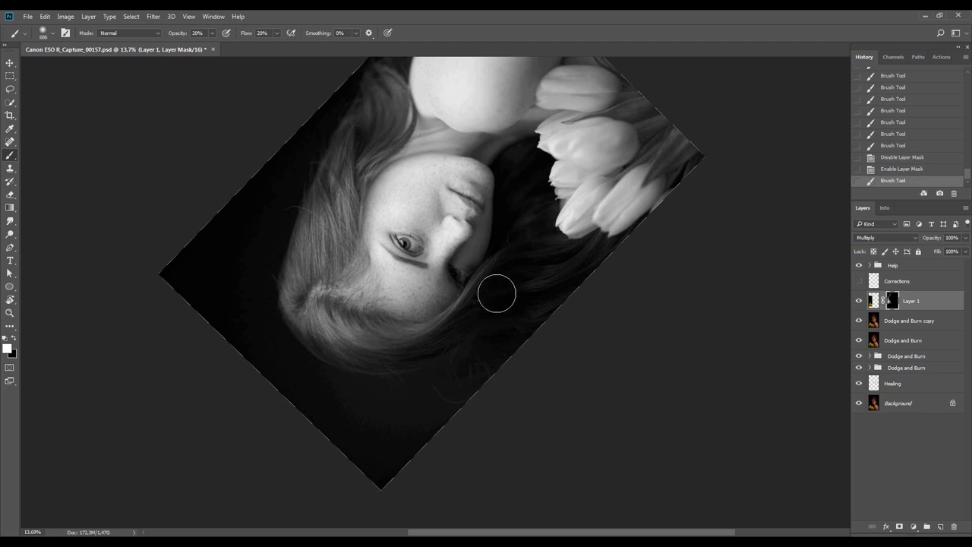
pyautogui.moveTo(520, 315); pyautogui.dragTo(578, 261)
pyautogui.moveTo(579, 260)
pyautogui.mouseDown()
pyautogui.moveTo(558, 289)
pyautogui.moveTo(594, 260)
pyautogui.mouseUp()
pyautogui.moveTo(594, 260); pyautogui.dragTo(623, 260)
pyautogui.press('Escape')
pyautogui.moveTo(515, 335); pyautogui.dragTo(525, 317)
pyautogui.moveTo(498, 387); pyautogui.dragTo(537, 388)
pyautogui.moveTo(477, 356)
pyautogui.mouseDown()
pyautogui.moveTo(444, 358)
pyautogui.moveTo(393, 449)
pyautogui.moveTo(407, 341)
pyautogui.moveTo(414, 403)
pyautogui.mouseUp()
pyautogui.moveTo(446, 355)
pyautogui.mouseDown()
pyautogui.moveTo(489, 297)
pyautogui.moveTo(466, 351)
pyautogui.moveTo(528, 332)
pyautogui.moveTo(542, 352)
pyautogui.mouseUp()
pyautogui.moveTo(553, 302); pyautogui.dragTo(541, 372)
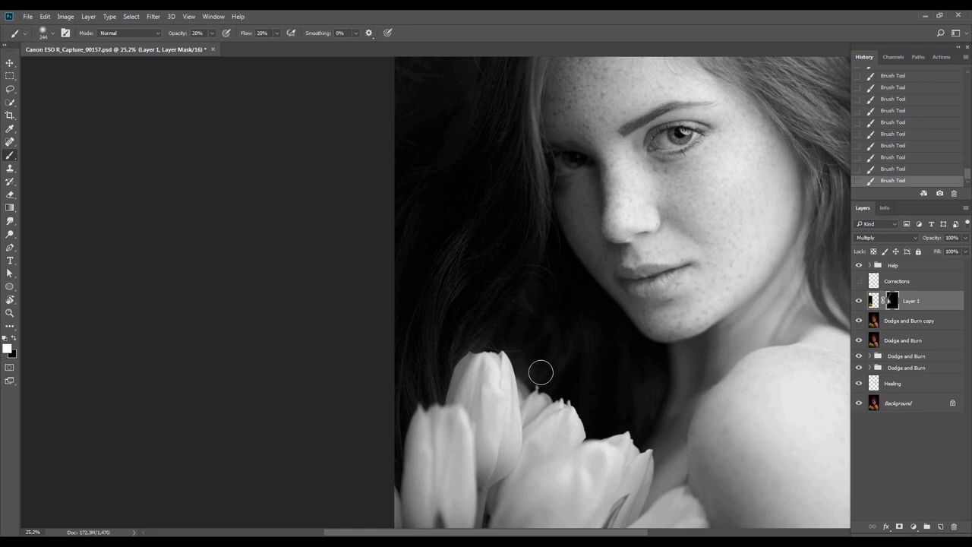
# Compare the image with the mask disabled, then paint black on it over the dark hair between the face and tulips
pyautogui.keyDown('shift'); pyautogui.click(893, 302); pyautogui.keyUp('shift')
pyautogui.keyDown('shift'); pyautogui.click(892, 302); pyautogui.keyUp('shift')
pyautogui.press('x')
pyautogui.moveTo(582, 400)
pyautogui.mouseDown()
pyautogui.moveTo(600, 288)
pyautogui.moveTo(592, 327)
pyautogui.mouseUp()
pyautogui.moveTo(592, 327); pyautogui.dragTo(576, 310)
pyautogui.moveTo(550, 126)
pyautogui.mouseDown()
pyautogui.moveTo(582, 335)
pyautogui.moveTo(577, 414)
pyautogui.mouseUp()
# Hide the Help group and compare the whole portrait with Layer 1 on and off
pyautogui.click(859, 265)
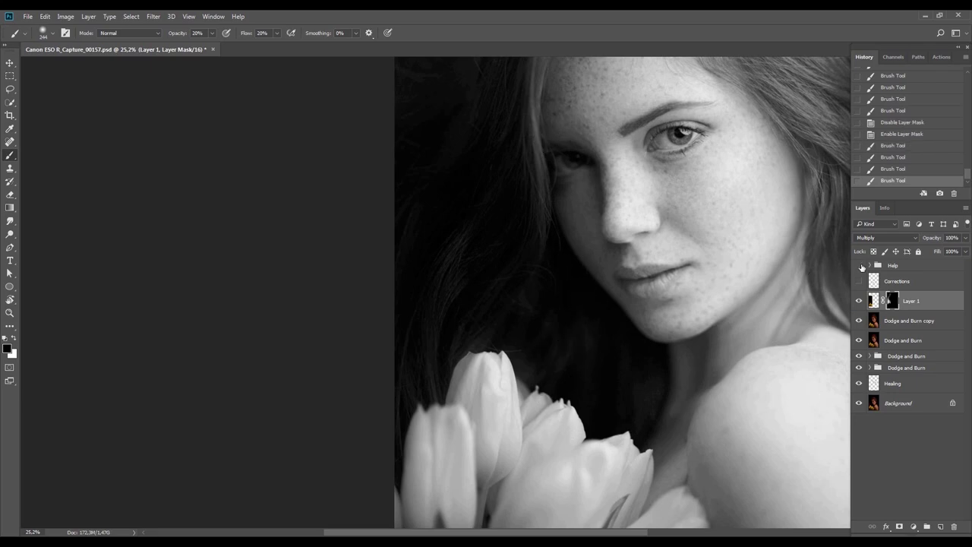
pyautogui.hotkey('ctrl', '0')
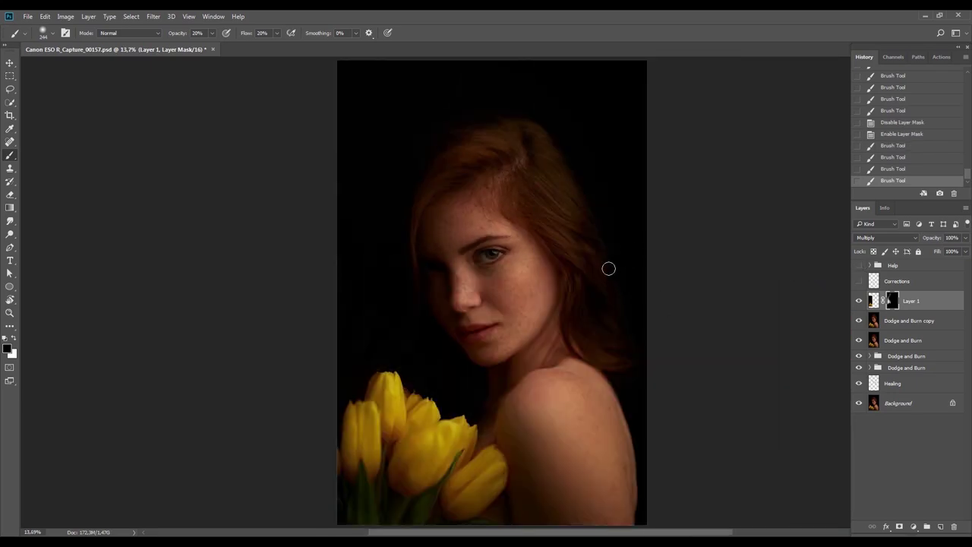
pyautogui.press('z')
pyautogui.moveTo(591, 308); pyautogui.dragTo(551, 309)
pyautogui.moveTo(683, 315); pyautogui.dragTo(677, 314)
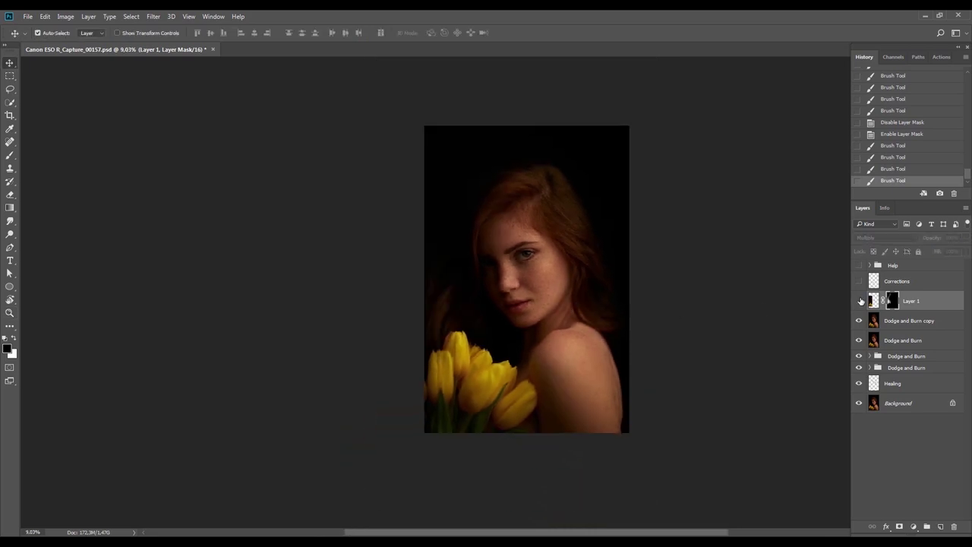
# Show the Help group and paint white on Layer 1's mask over the hair beside and above the tulips with a smaller brush
pyautogui.press('z')
pyautogui.moveTo(432, 337)
pyautogui.mouseDown()
pyautogui.moveTo(529, 378)
pyautogui.moveTo(414, 342)
pyautogui.mouseUp()
pyautogui.press('b')
pyautogui.hotkey('ctrl', 'space')
pyautogui.press('x')
pyautogui.moveTo(430, 290)
pyautogui.mouseDown()
pyautogui.moveTo(410, 366)
pyautogui.moveTo(417, 347)
pyautogui.moveTo(412, 381)
pyautogui.mouseUp()
pyautogui.click(859, 266)
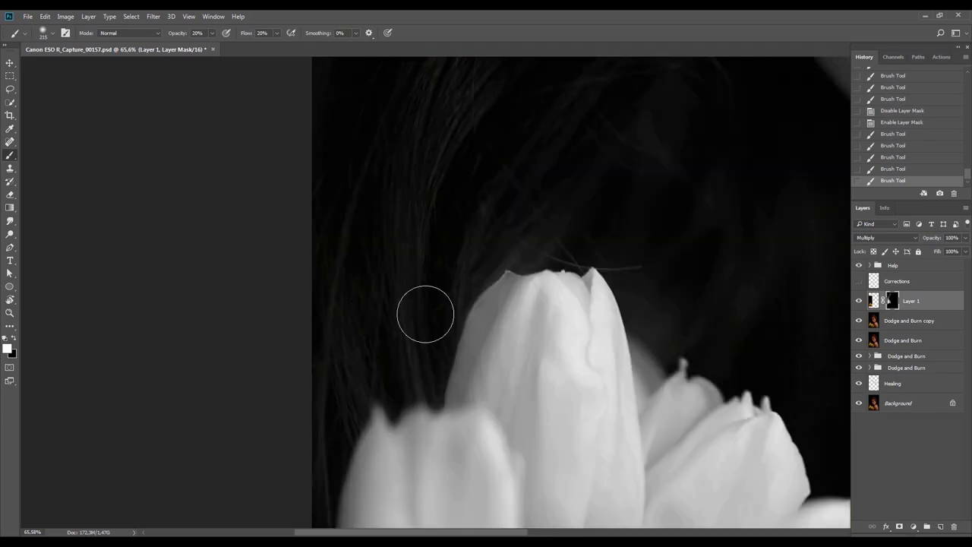
pyautogui.rightClick(423, 335)
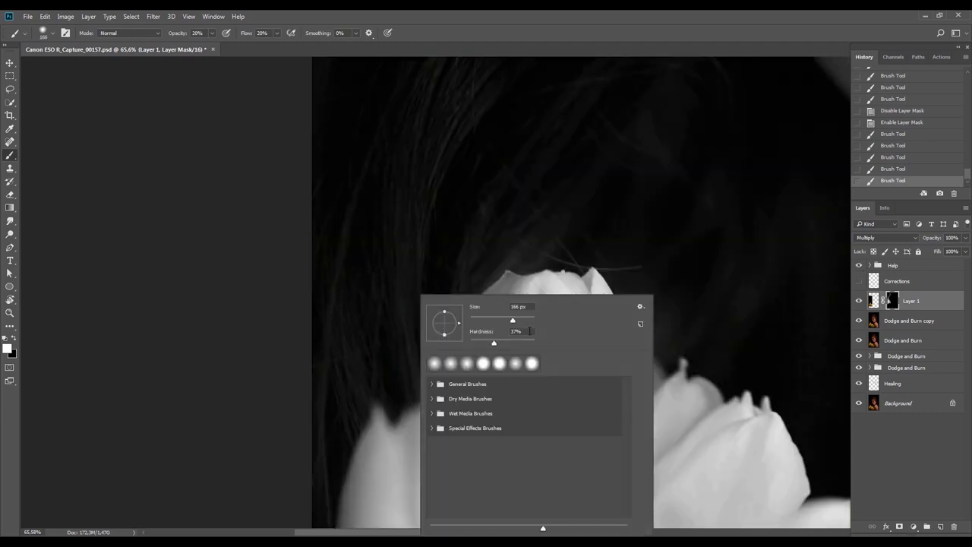
pyautogui.click(284, 327)
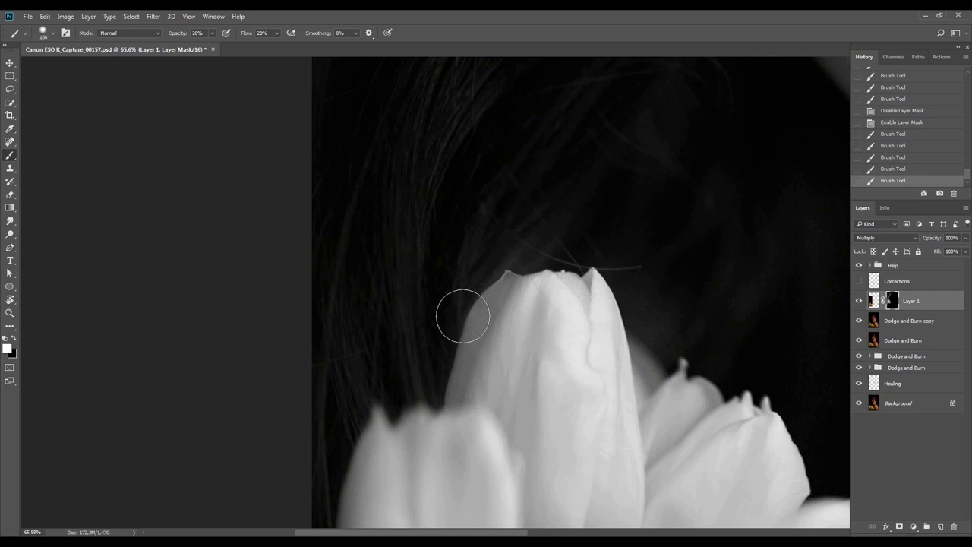
pyautogui.moveTo(443, 296); pyautogui.dragTo(430, 295)
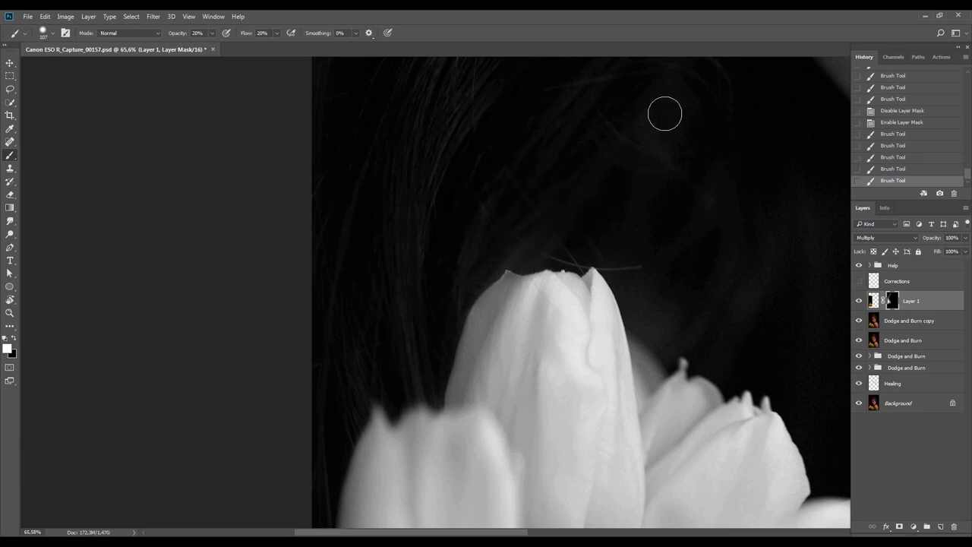
pyautogui.click(593, 321)
pyautogui.click(594, 321)
# Paint white on Layer 1's mask over the hair along the photo's edge above the tulips
pyautogui.hotkey('ctrl', '0')
pyautogui.press('r')
pyautogui.moveTo(552, 233)
pyautogui.mouseDown()
pyautogui.moveTo(565, 370)
pyautogui.moveTo(614, 266)
pyautogui.mouseUp()
pyautogui.press('b')
pyautogui.moveTo(619, 195)
pyautogui.mouseDown()
pyautogui.moveTo(624, 279)
pyautogui.moveTo(631, 184)
pyautogui.mouseUp()
pyautogui.moveTo(619, 231); pyautogui.dragTo(619, 299)
# Compare the image with the mask disabled, then paint black on it over the hair beside the forehead and the adjoining background
pyautogui.keyDown('shift'); pyautogui.click(893, 301); pyautogui.keyUp('shift')
pyautogui.keyDown('shift'); pyautogui.click(893, 302); pyautogui.keyUp('shift')
pyautogui.press('x')
pyautogui.moveTo(556, 338); pyautogui.dragTo(571, 407)
pyautogui.moveTo(635, 411)
pyautogui.mouseDown()
pyautogui.moveTo(660, 407)
pyautogui.moveTo(613, 426)
pyautogui.moveTo(588, 413)
pyautogui.moveTo(610, 410)
pyautogui.mouseUp()
# Blend Layer 1's mask with black over the background beside the head and white over the hair along the photo's edge
pyautogui.press('x')
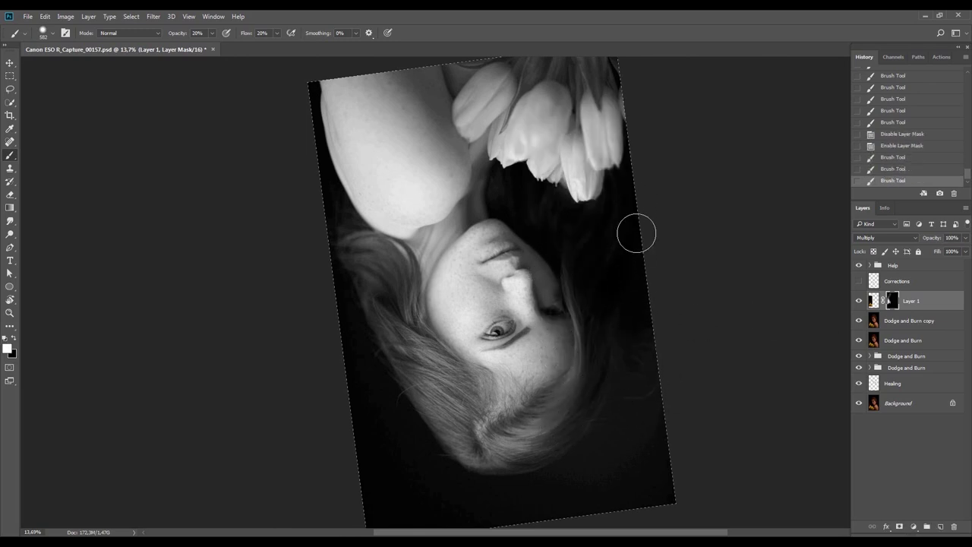
pyautogui.press('x')
pyautogui.moveTo(620, 347)
pyautogui.mouseDown()
pyautogui.moveTo(604, 331)
pyautogui.moveTo(613, 434)
pyautogui.mouseUp()
pyautogui.moveTo(625, 384); pyautogui.dragTo(664, 406)
pyautogui.press('x')
pyautogui.moveTo(636, 316)
pyautogui.mouseDown()
pyautogui.moveTo(646, 272)
pyautogui.moveTo(647, 194)
pyautogui.mouseUp()
pyautogui.press('Escape')
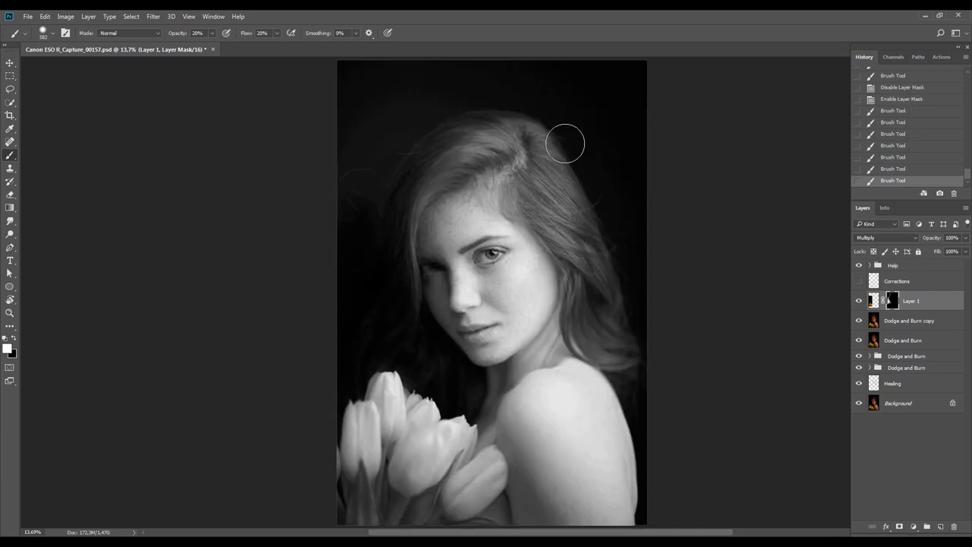
# Compare the portrait with Layer 1 hidden and shown, and with its mask disabled and enabled
pyautogui.click(862, 299)
pyautogui.click(861, 299)
pyautogui.click(861, 299)
pyautogui.click(861, 299)
pyautogui.keyDown('shift'); pyautogui.click(893, 301); pyautogui.keyUp('shift')
pyautogui.keyDown('shift'); pyautogui.click(893, 300); pyautogui.keyUp('shift')
# Paint black on Layer 1's mask over the background and loose hair beside the head, enlarging the brush and raising its opacity to 32%
pyautogui.keyDown('alt'); pyautogui.rightClick(409, 149); pyautogui.keyUp('alt')
pyautogui.press('x')
pyautogui.moveTo(370, 162)
pyautogui.mouseDown()
pyautogui.moveTo(390, 142)
pyautogui.moveTo(372, 160)
pyautogui.mouseUp()
pyautogui.moveTo(372, 160)
pyautogui.mouseDown()
pyautogui.moveTo(364, 180)
pyautogui.moveTo(397, 144)
pyautogui.mouseUp()
pyautogui.keyDown('alt'); pyautogui.rightClick(363, 182); pyautogui.keyUp('alt')
pyautogui.keyDown('alt'); pyautogui.rightClick(371, 142); pyautogui.keyUp('alt')
pyautogui.press('3')
pyautogui.moveTo(399, 145)
pyautogui.mouseDown()
pyautogui.moveTo(383, 193)
pyautogui.moveTo(376, 169)
pyautogui.moveTo(322, 255)
pyautogui.mouseUp()
pyautogui.press('3')
pyautogui.press('2')
pyautogui.moveTo(355, 194); pyautogui.dragTo(343, 221)
pyautogui.moveTo(309, 351); pyautogui.dragTo(321, 291)
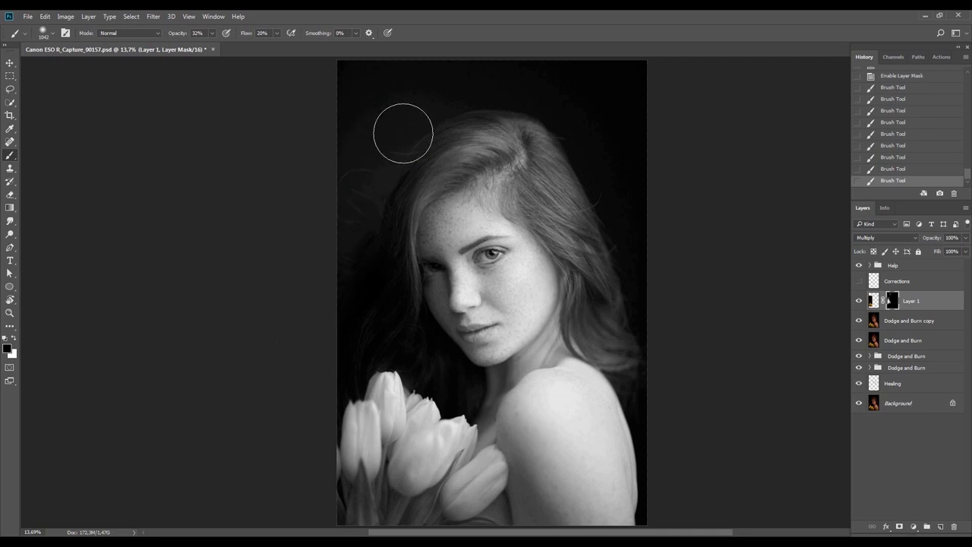
# Duplicate the Dodge and Burn copy layer as a Multiply layer with a black mask
pyautogui.click(920, 321)
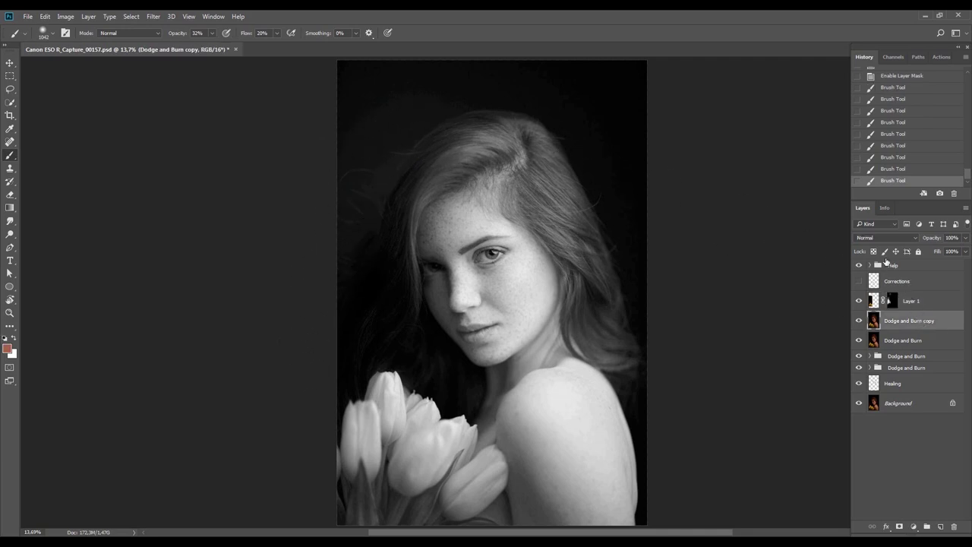
pyautogui.hotkey('ctrl', 'j')
pyautogui.click(885, 237)
pyautogui.click(878, 271)
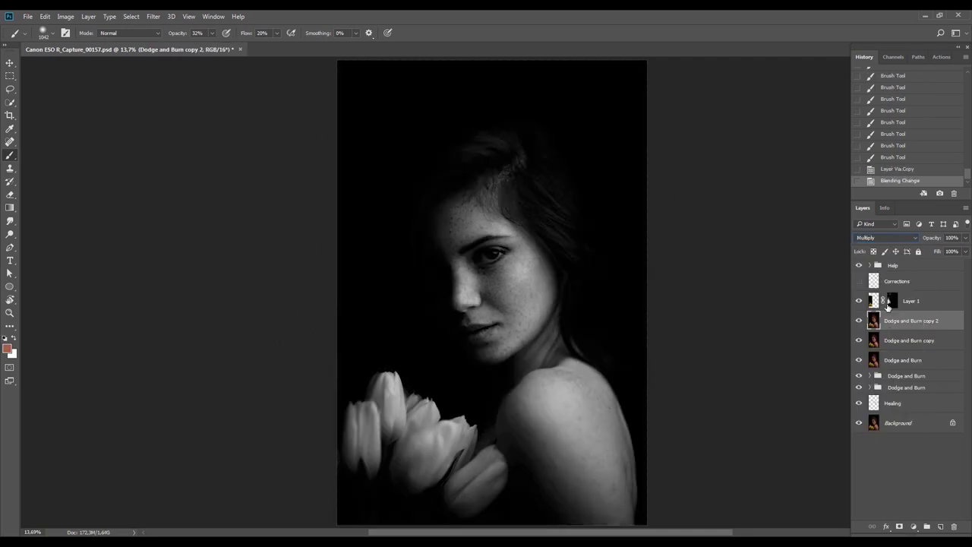
pyautogui.keyDown('alt'); pyautogui.click(900, 527); pyautogui.keyUp('alt')
# Add a black mask to Dodge and Burn copy 2 and paint white over the background beside the head's shadow side
pyautogui.moveTo(477, 271); pyautogui.dragTo(528, 324)
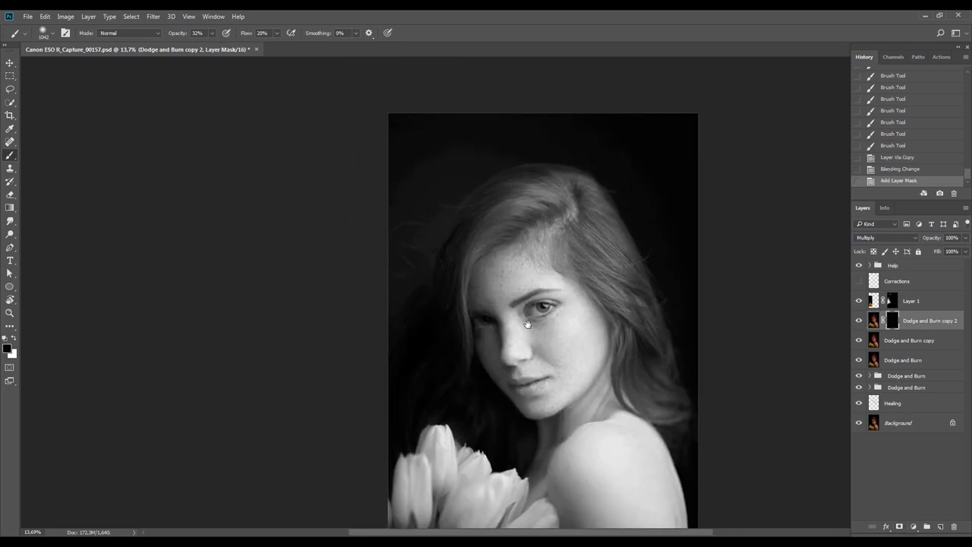
pyautogui.moveTo(455, 267); pyautogui.dragTo(449, 270)
pyautogui.press('x')
pyautogui.moveTo(443, 226)
pyautogui.mouseDown()
pyautogui.moveTo(390, 337)
pyautogui.moveTo(478, 172)
pyautogui.moveTo(455, 178)
pyautogui.moveTo(376, 310)
pyautogui.mouseUp()
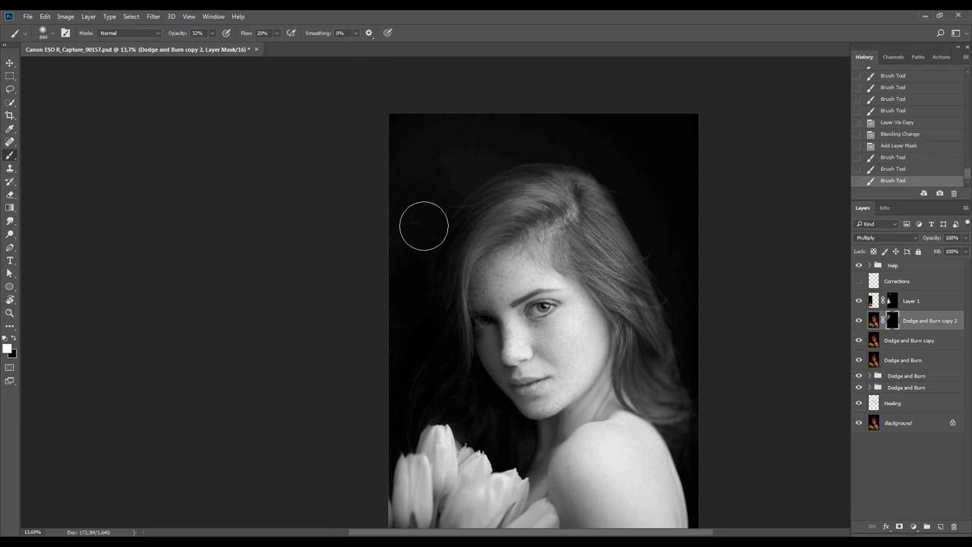
pyautogui.moveTo(446, 200); pyautogui.dragTo(448, 194)
pyautogui.moveTo(483, 132)
pyautogui.mouseDown()
pyautogui.moveTo(355, 212)
pyautogui.moveTo(401, 173)
pyautogui.moveTo(544, 115)
pyautogui.moveTo(355, 236)
pyautogui.moveTo(366, 228)
pyautogui.mouseUp()
pyautogui.moveTo(466, 264); pyautogui.dragTo(469, 247)
# Soften the Dodge and Burn copy 2 mask around the head by painting black with a large brush at 20% opacity
pyautogui.press('x')
pyautogui.moveTo(501, 155); pyautogui.dragTo(426, 107)
pyautogui.moveTo(442, 151); pyautogui.dragTo(531, 145)
pyautogui.moveTo(467, 220); pyautogui.dragTo(480, 171)
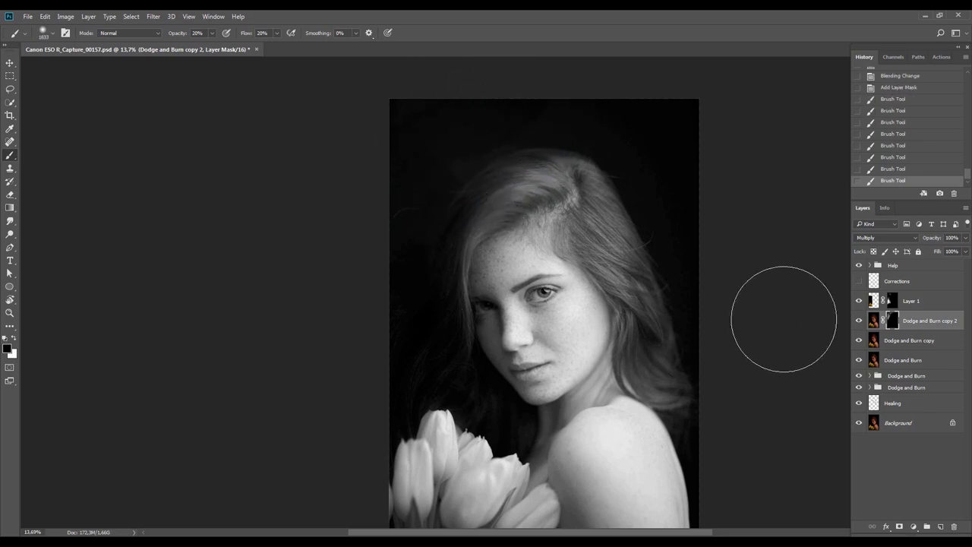
# Check Layer 1's effect and merge Layer 1, Dodge and Burn copy 2 and Dodge and Burn copy into one layer
pyautogui.press('v')
pyautogui.click(859, 302)
pyautogui.click(859, 302)
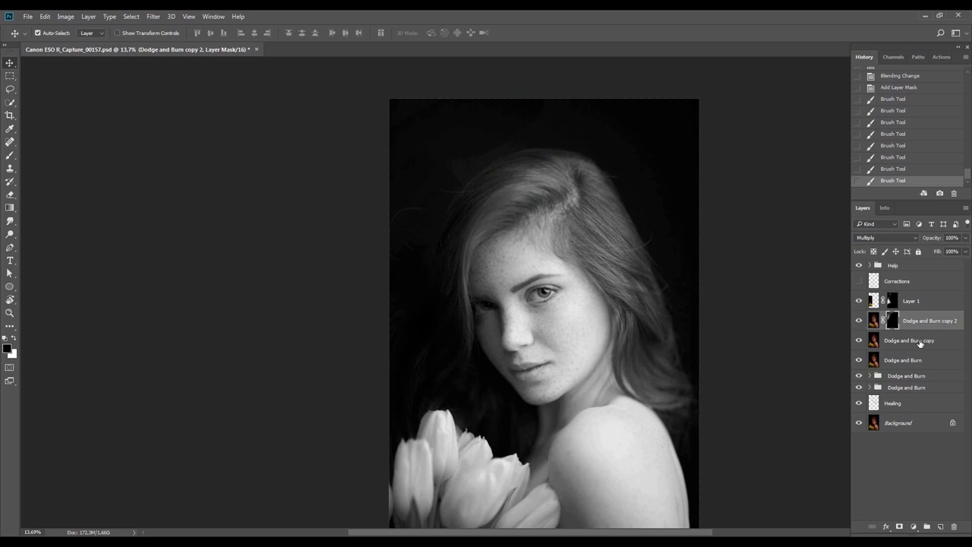
pyautogui.keyDown('shift'); pyautogui.click(921, 342); pyautogui.keyUp('shift')
pyautogui.keyDown('shift'); pyautogui.click(919, 302); pyautogui.keyUp('shift')
pyautogui.hotkey('ctrl', 'e')
# Hide the Help group and compare the colour portrait with the merged Layer 1 hidden and shown
pyautogui.click(861, 301)
pyautogui.click(859, 302)
pyautogui.click(861, 265)
pyautogui.moveTo(569, 343); pyautogui.dragTo(493, 312)
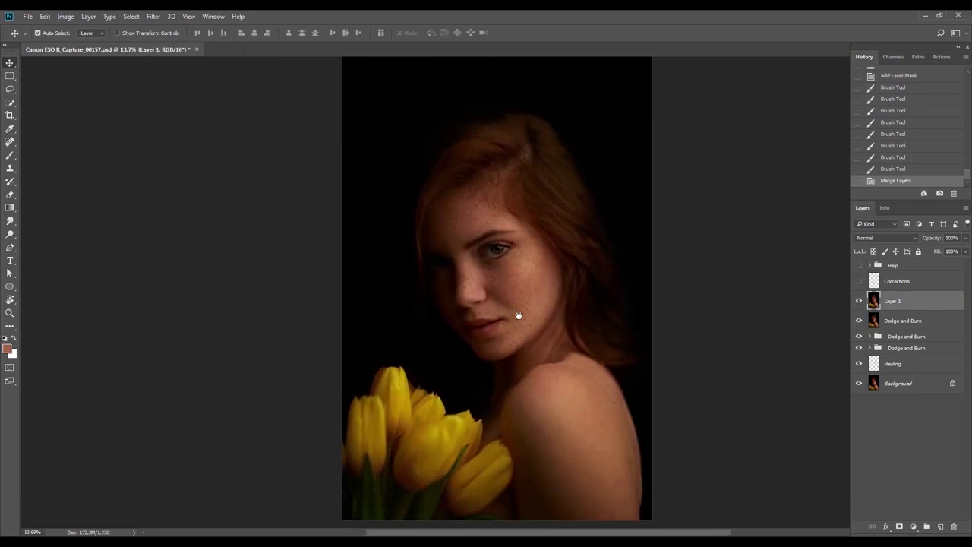
pyautogui.moveTo(568, 346); pyautogui.dragTo(532, 328)
pyautogui.click(858, 301)
pyautogui.click(859, 302)
pyautogui.press('z')
pyautogui.moveTo(484, 353); pyautogui.dragTo(460, 357)
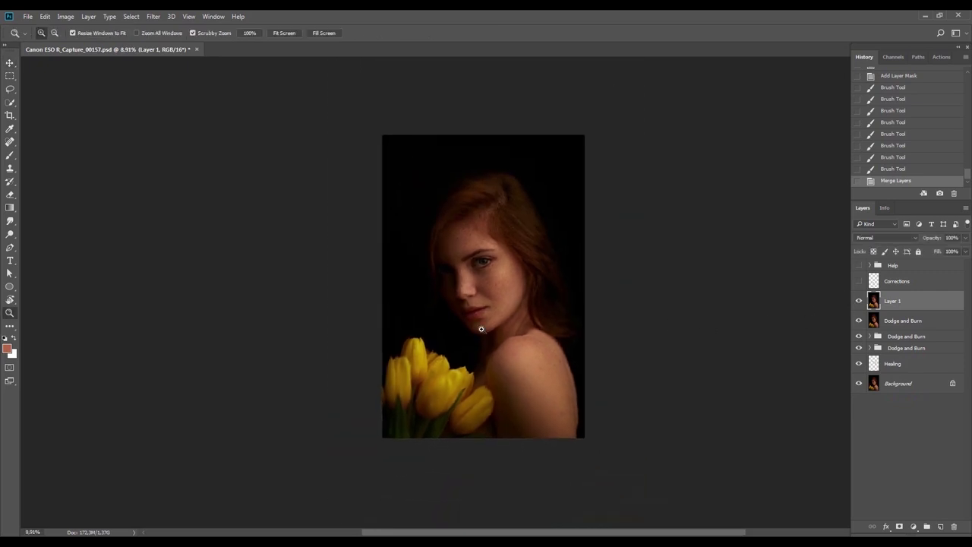
pyautogui.scroll(1, 481, 330)
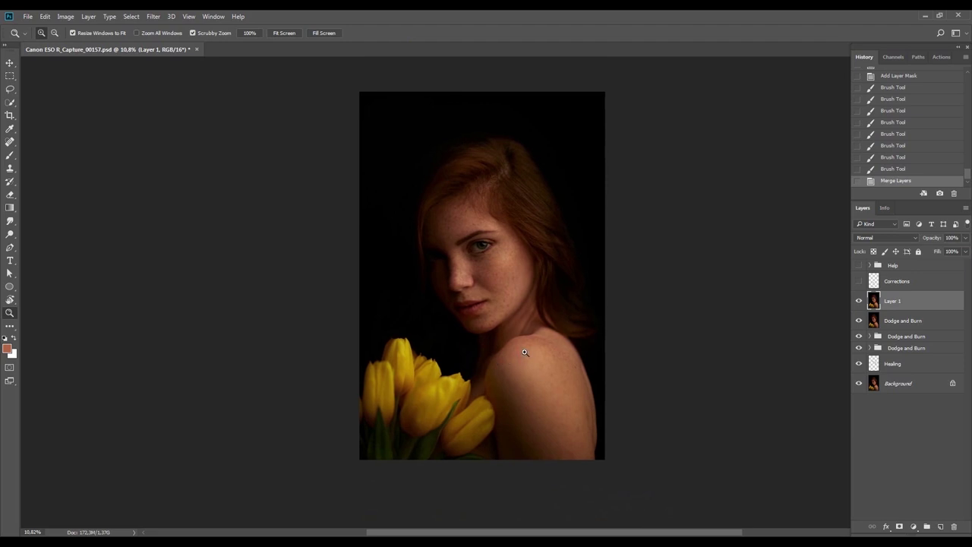
# Save the document and check the marked problem areas on the Corrections layer
pyautogui.hotkey('ctrl', 's')
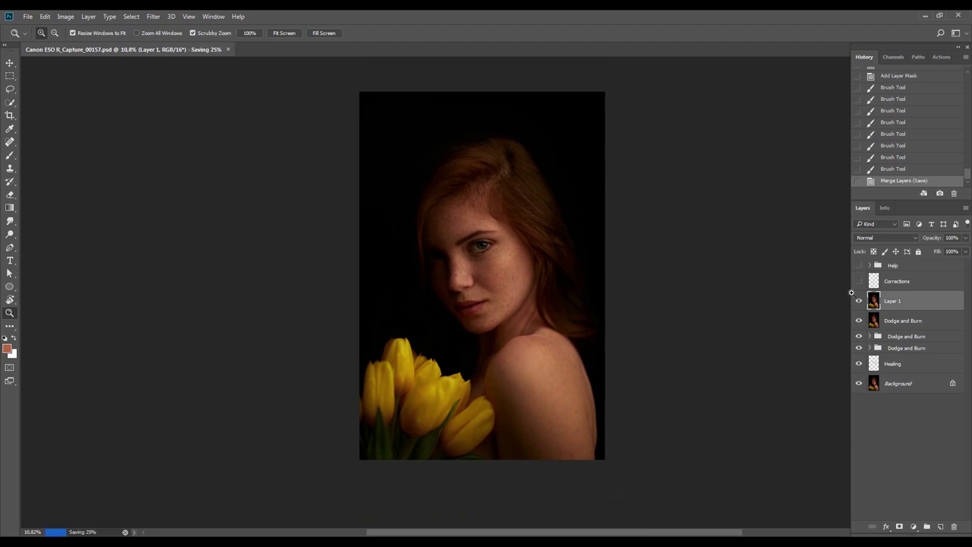
pyautogui.click(859, 282)
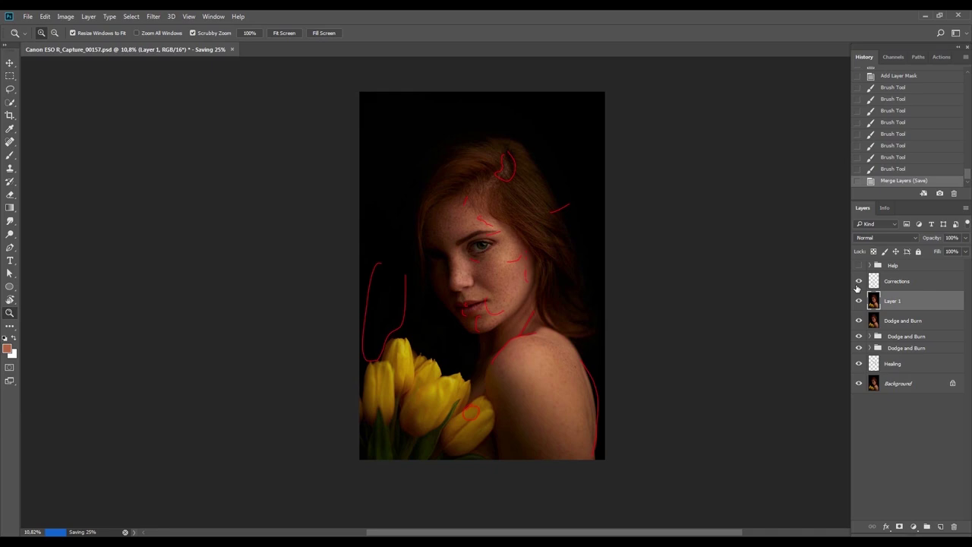
pyautogui.click(859, 282)
# Add a new layer and remove the stray hair crossing the hair's outer edge with the Spot Healing Brush
pyautogui.moveTo(581, 208); pyautogui.dragTo(640, 300)
pyautogui.click(941, 526)
pyautogui.moveTo(571, 316); pyautogui.dragTo(590, 348)
pyautogui.moveTo(590, 347); pyautogui.dragTo(483, 354)
pyautogui.press('j')
pyautogui.moveTo(437, 320); pyautogui.dragTo(447, 327)
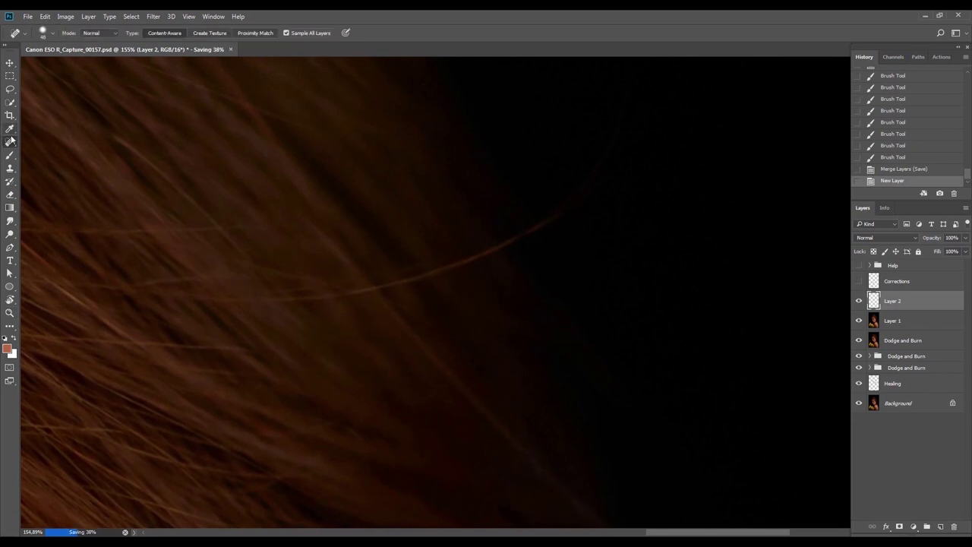
pyautogui.moveTo(347, 314)
pyautogui.mouseDown()
pyautogui.moveTo(327, 310)
pyautogui.moveTo(542, 222)
pyautogui.mouseUp()
pyautogui.moveTo(627, 105); pyautogui.dragTo(638, 130)
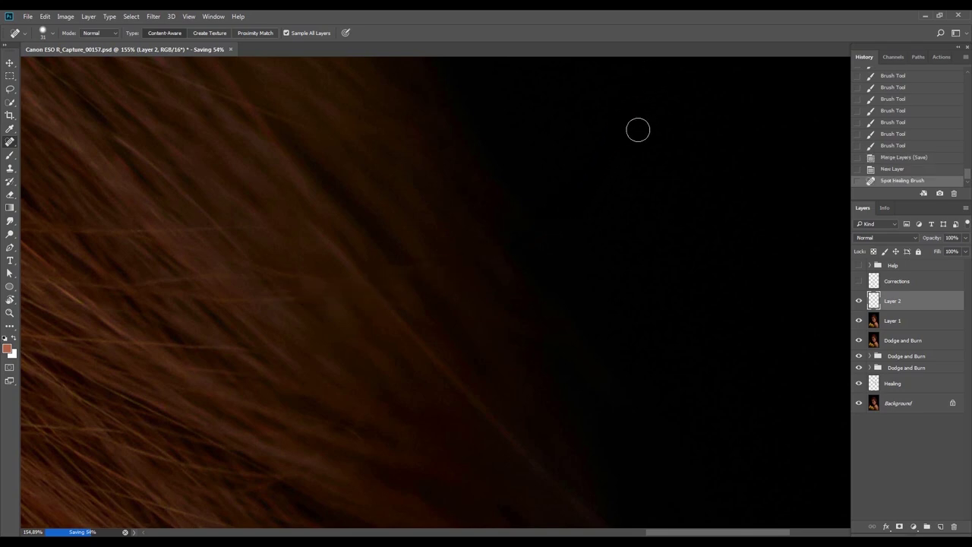
# Heal the remaining traces of the stray strand within the hair and fade the last healing stroke to 50%
pyautogui.moveTo(322, 286); pyautogui.dragTo(379, 275)
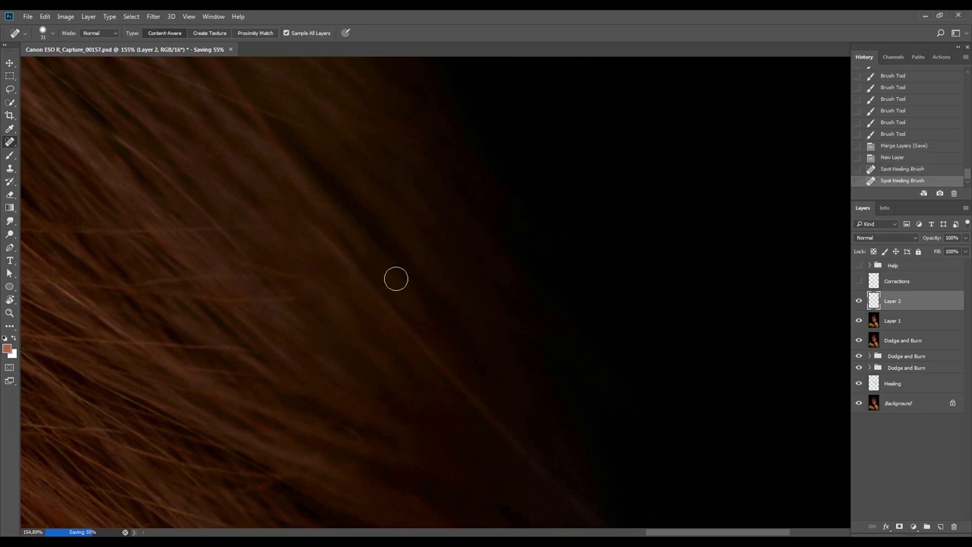
pyautogui.moveTo(347, 323); pyautogui.dragTo(472, 300)
pyautogui.moveTo(335, 253); pyautogui.dragTo(429, 271)
pyautogui.hotkey('ctrl', 'shift', 'f')
pyautogui.write('50')
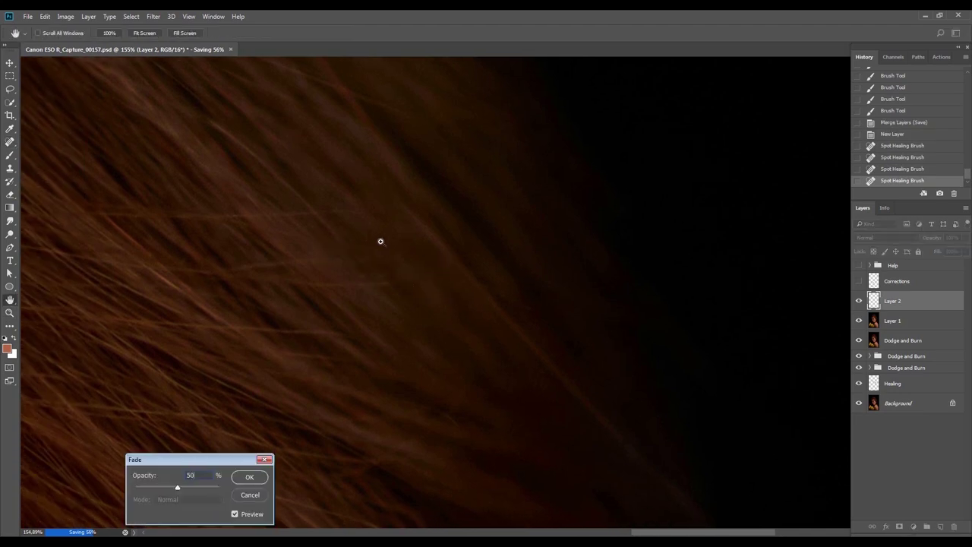
pyautogui.press('Return')
pyautogui.hotkey('ctrl', '0')
# Show the Corrections layer and examine its red marks across the face, neck, shoulder and tulips
pyautogui.moveTo(599, 213); pyautogui.dragTo(656, 290)
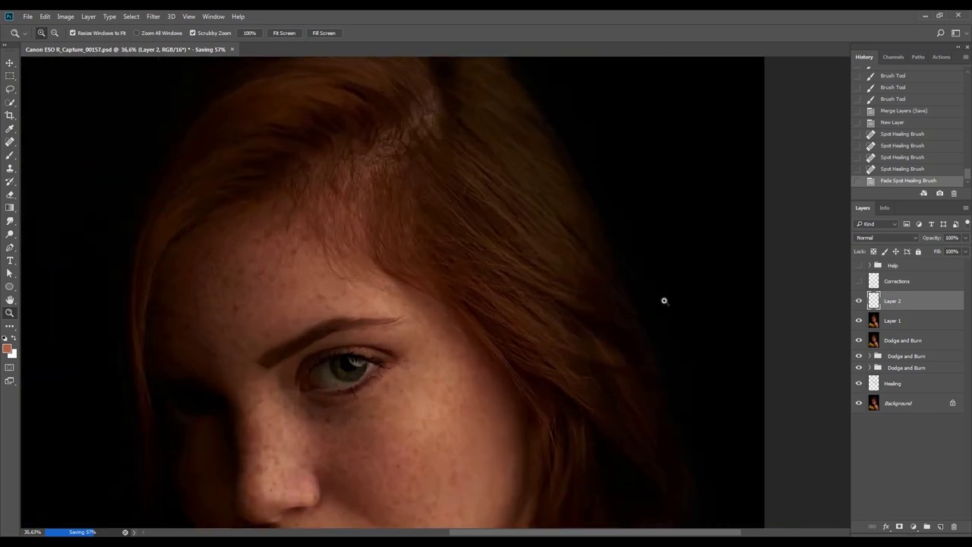
pyautogui.click(859, 281)
pyautogui.moveTo(585, 302); pyautogui.dragTo(556, 340)
pyautogui.moveTo(556, 340)
pyautogui.mouseDown()
pyautogui.moveTo(544, 314)
pyautogui.moveTo(551, 225)
pyautogui.mouseUp()
pyautogui.moveTo(535, 359); pyautogui.dragTo(495, 196)
pyautogui.moveTo(492, 270); pyautogui.dragTo(513, 454)
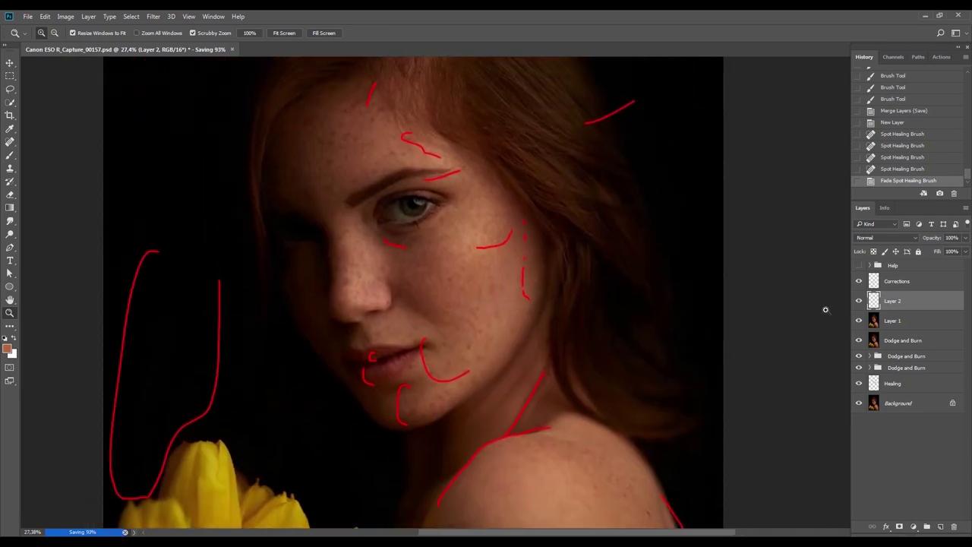
# Hide the Corrections layer, compare the portrait with and without Layer 2, and merge Layer 2 down into Layer 1
pyautogui.click(859, 301)
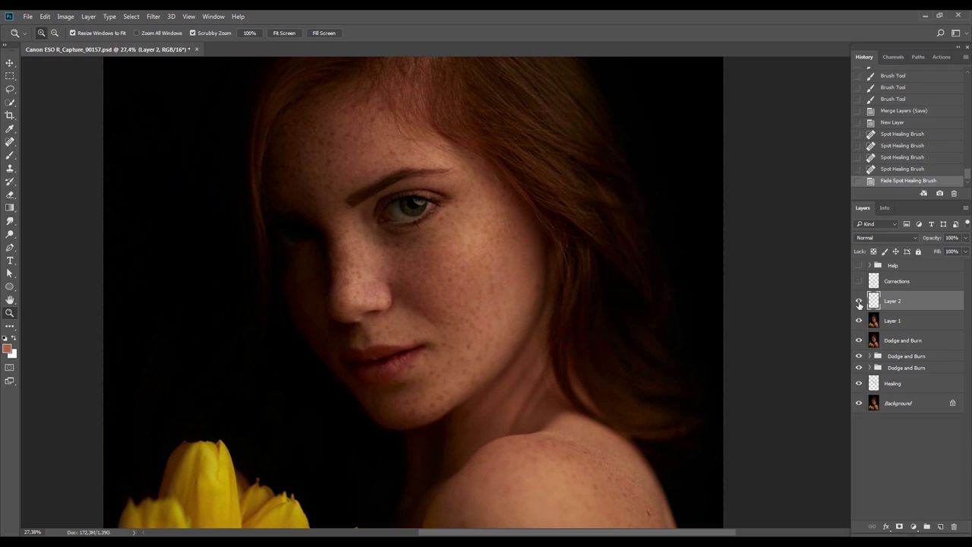
pyautogui.click(859, 300)
pyautogui.hotkey('ctrl', 'e')
# Create a DnB group with black-masked Curves layers, Burn in Multiply and Dodge in Screen, and target the Burn mask
pyautogui.click(896, 382)
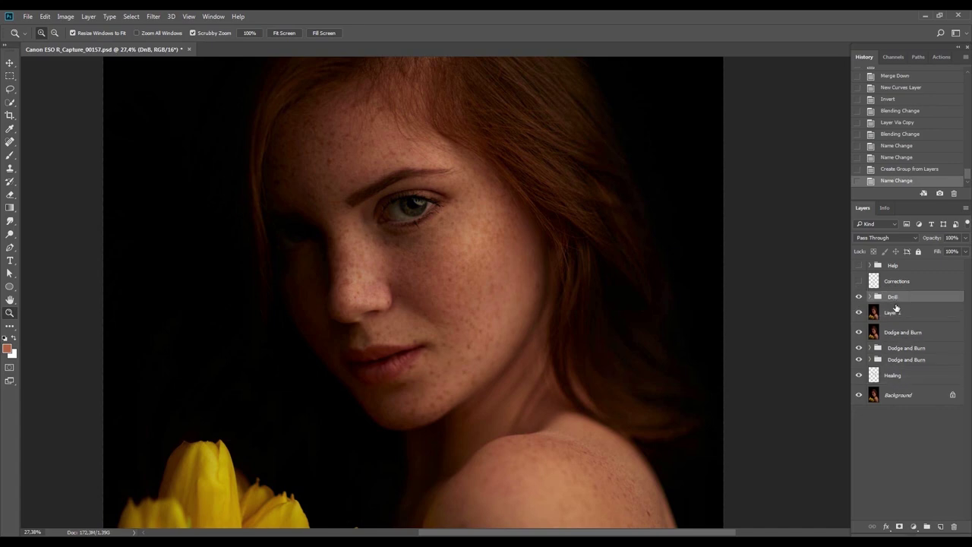
pyautogui.click(868, 297)
pyautogui.click(907, 318)
# Shrink the brush for fine painting on the Burn mask around the lips
pyautogui.moveTo(472, 353)
pyautogui.mouseDown()
pyautogui.moveTo(477, 293)
pyautogui.moveTo(573, 220)
pyautogui.mouseUp()
pyautogui.press('r')
pyautogui.press('b')
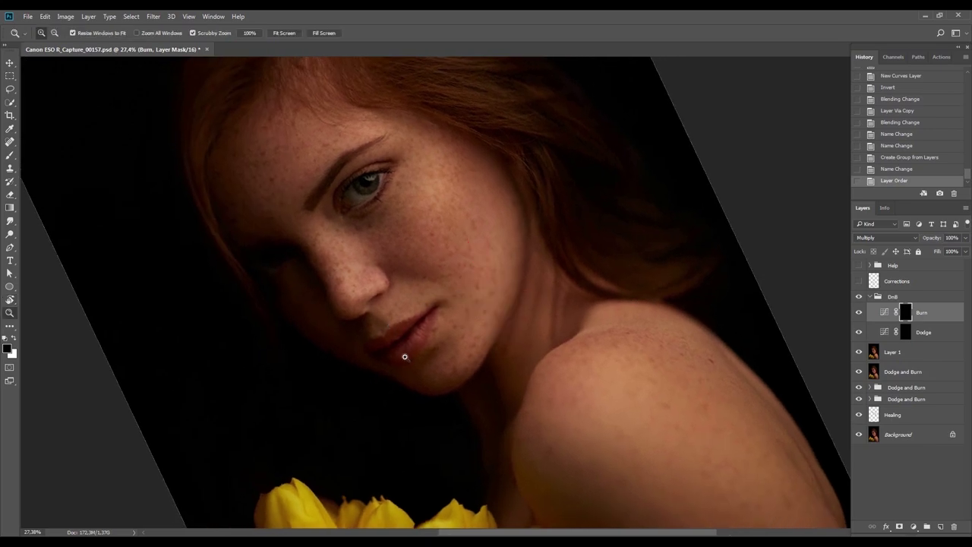
pyautogui.scroll(10, 402, 354)
pyautogui.rightClick(427, 240)
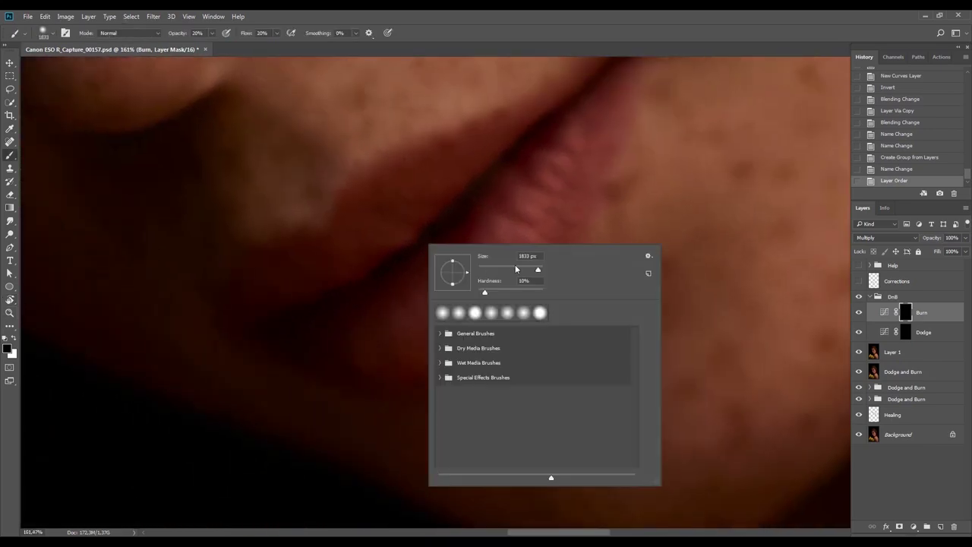
pyautogui.moveTo(404, 233); pyautogui.dragTo(382, 237)
# Remove the small dark spots on the upper lip of Layer 1 with the Spot Healing Brush
pyautogui.press('z')
pyautogui.moveTo(421, 200); pyautogui.dragTo(496, 276)
pyautogui.click(887, 351)
pyautogui.press('j')
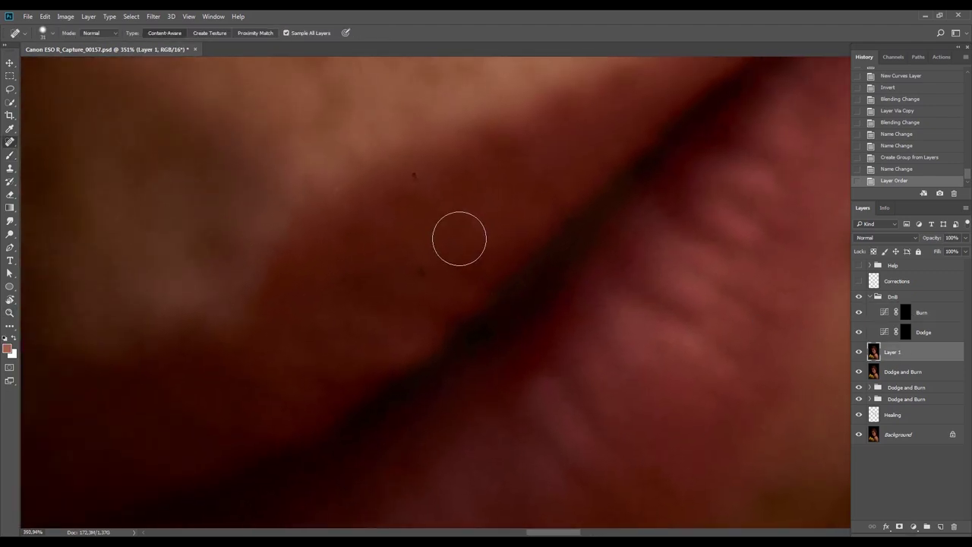
pyautogui.moveTo(419, 190); pyautogui.dragTo(414, 187)
pyautogui.click(414, 183)
pyautogui.click(419, 271)
# Paint white on the Burn mask over the upper lip with a 22 px brush at 20% opacity and 2% flow
pyautogui.press('z')
pyautogui.moveTo(573, 312); pyautogui.dragTo(539, 319)
pyautogui.press('r')
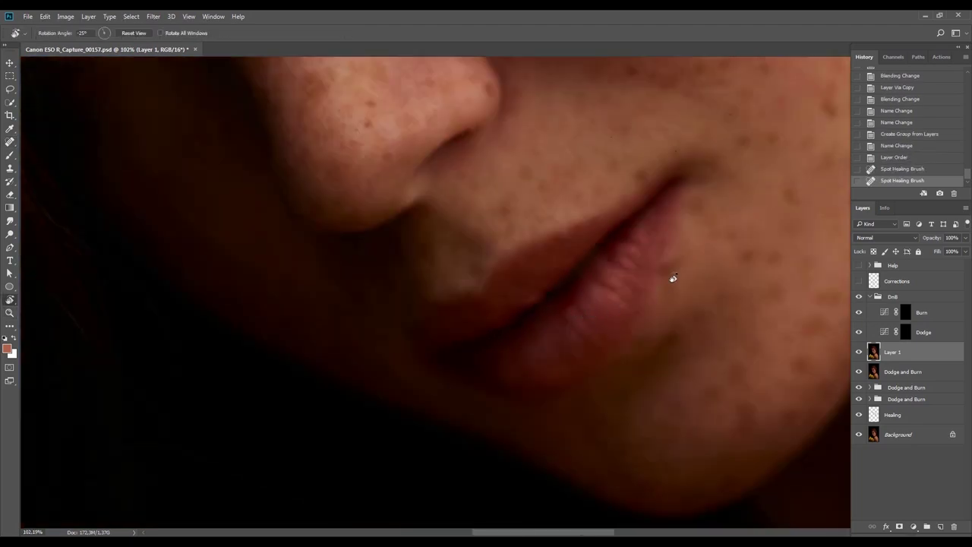
pyautogui.moveTo(669, 286); pyautogui.dragTo(654, 208)
pyautogui.click(905, 317)
pyautogui.press('b')
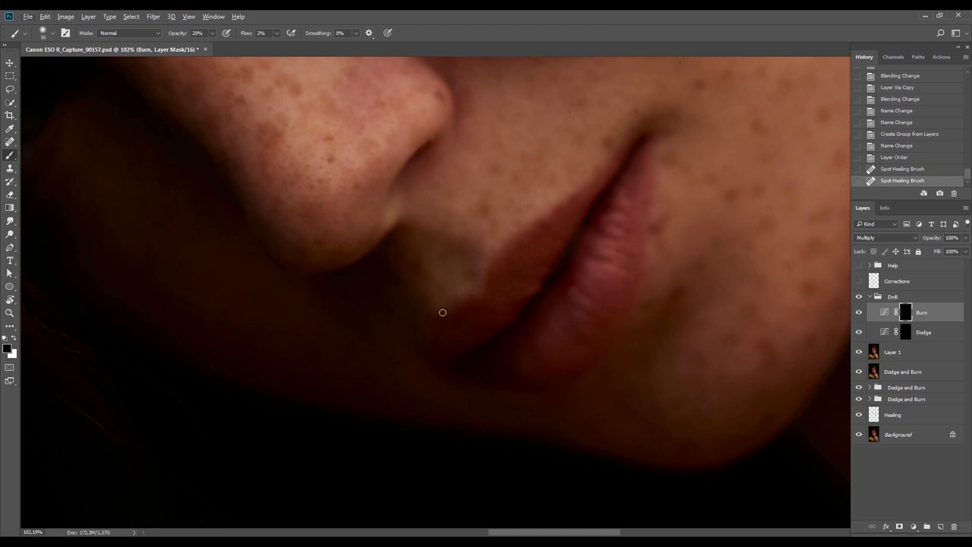
pyautogui.moveTo(538, 291); pyautogui.dragTo(582, 244)
pyautogui.keyDown('alt'); pyautogui.rightClick(554, 281); pyautogui.keyUp('alt')
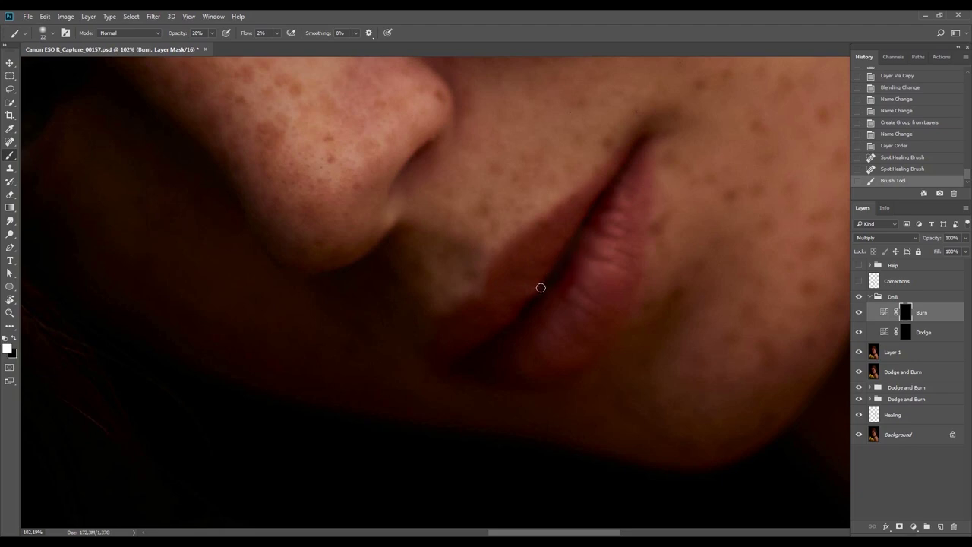
pyautogui.moveTo(534, 291); pyautogui.dragTo(529, 298)
pyautogui.moveTo(527, 297)
pyautogui.mouseDown()
pyautogui.moveTo(521, 304)
pyautogui.moveTo(528, 293)
pyautogui.mouseUp()
pyautogui.moveTo(528, 293); pyautogui.dragTo(526, 288)
pyautogui.moveTo(526, 287); pyautogui.dragTo(520, 286)
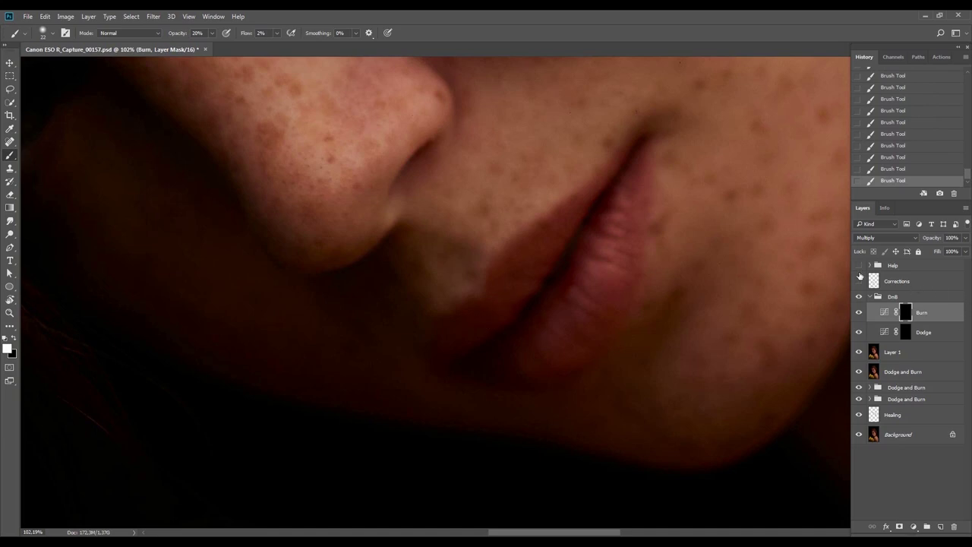
# Show the Help group's black-and-white view and darken uneven areas around the lower lip through the Burn mask
pyautogui.click(859, 266)
pyautogui.press('z')
pyautogui.moveTo(566, 308)
pyautogui.mouseDown()
pyautogui.moveTo(495, 343)
pyautogui.moveTo(546, 395)
pyautogui.mouseUp()
pyautogui.press('r')
pyautogui.press('b')
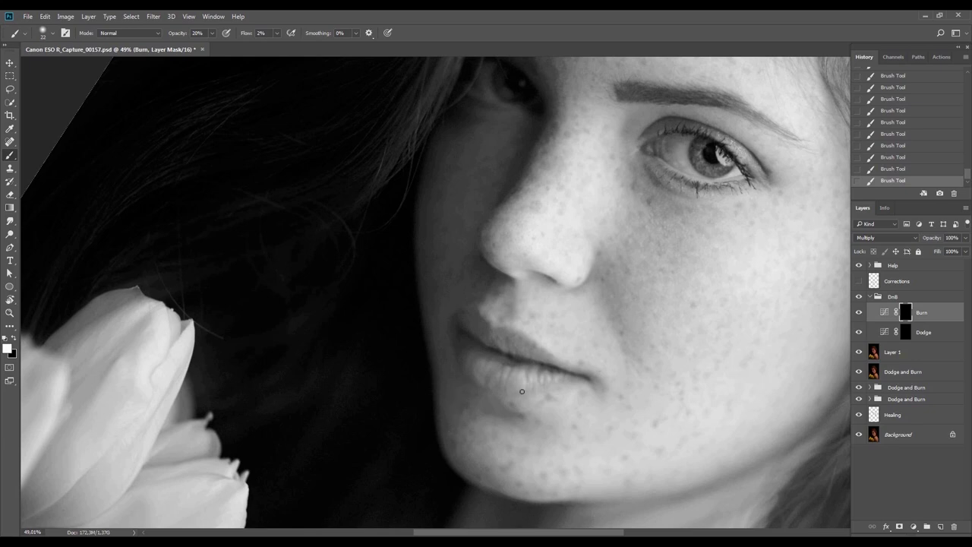
pyautogui.press('z')
pyautogui.moveTo(512, 348); pyautogui.dragTo(477, 365)
pyautogui.press('r')
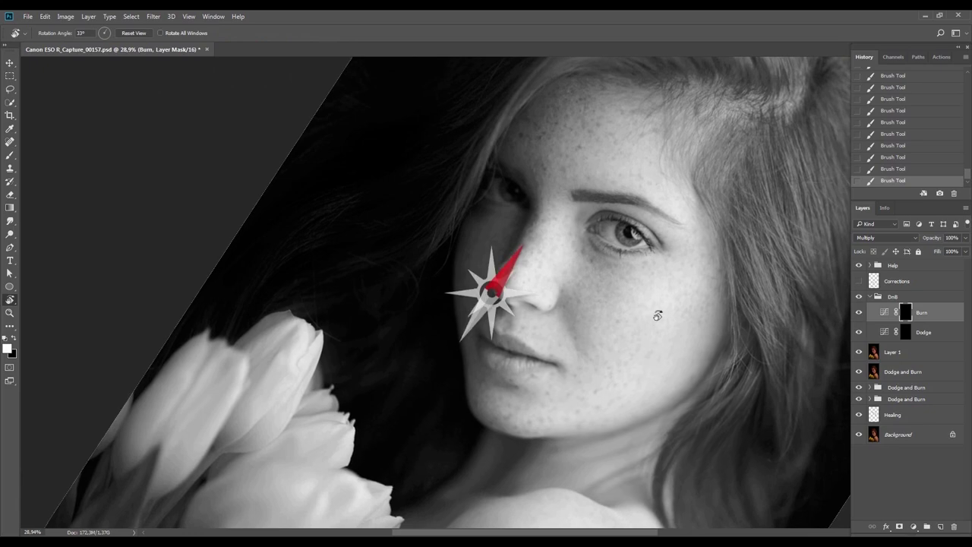
pyautogui.moveTo(655, 300); pyautogui.dragTo(458, 354)
pyautogui.press('b')
pyautogui.scroll(5, 458, 353)
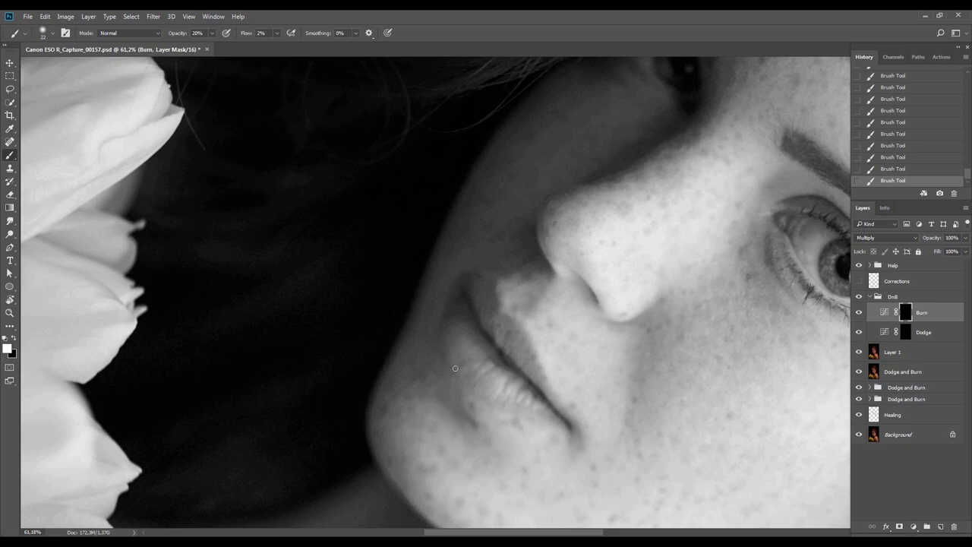
# Continue evening out the lip contours and the area below the mouth on the Burn mask at 2% flow
pyautogui.press('Escape')
pyautogui.hotkey('ctrl', 'space')
pyautogui.moveTo(597, 342); pyautogui.dragTo(540, 377)
pyautogui.press('r')
pyautogui.moveTo(695, 330); pyautogui.dragTo(608, 164)
pyautogui.hotkey('ctrl', 'space')
pyautogui.moveTo(584, 255); pyautogui.dragTo(573, 304)
pyautogui.press('r')
pyautogui.press('space')
pyautogui.hotkey('ctrl', 'space')
pyautogui.press('b')
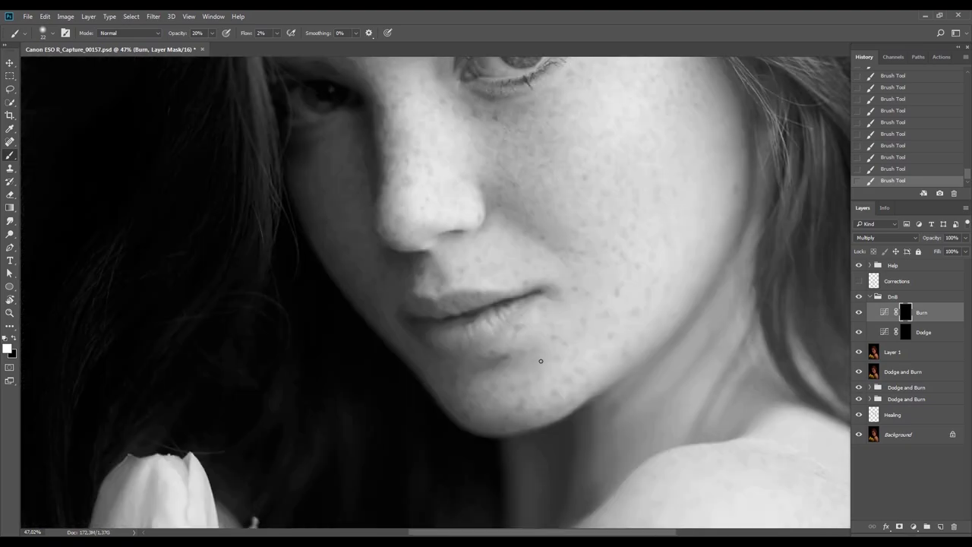
pyautogui.press('r')
pyautogui.moveTo(477, 336); pyautogui.dragTo(496, 170)
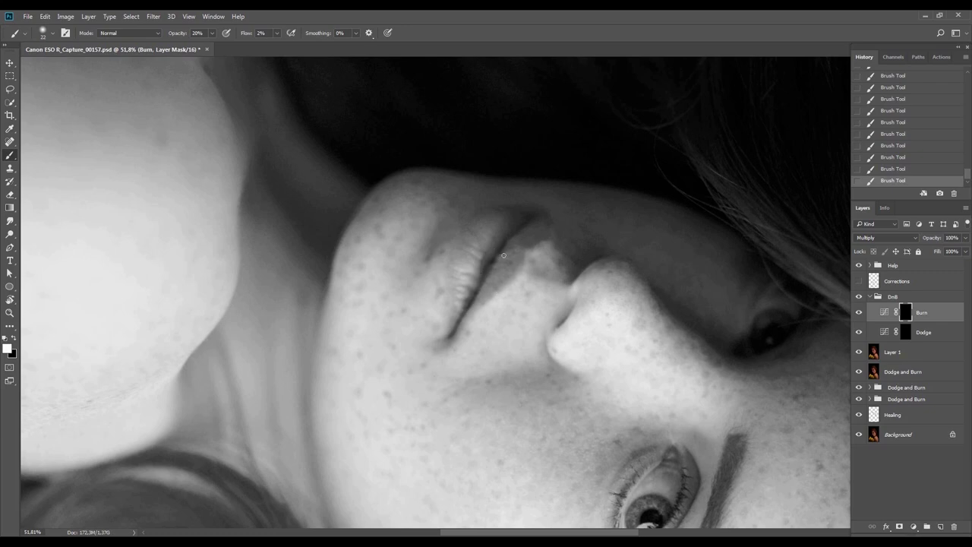
# Compare the lips with the DnB group hidden and shown, and inspect the mouth in colour without the Help group
pyautogui.press('Escape')
pyautogui.click(860, 297)
pyautogui.click(860, 297)
pyautogui.click(860, 266)
pyautogui.press('z')
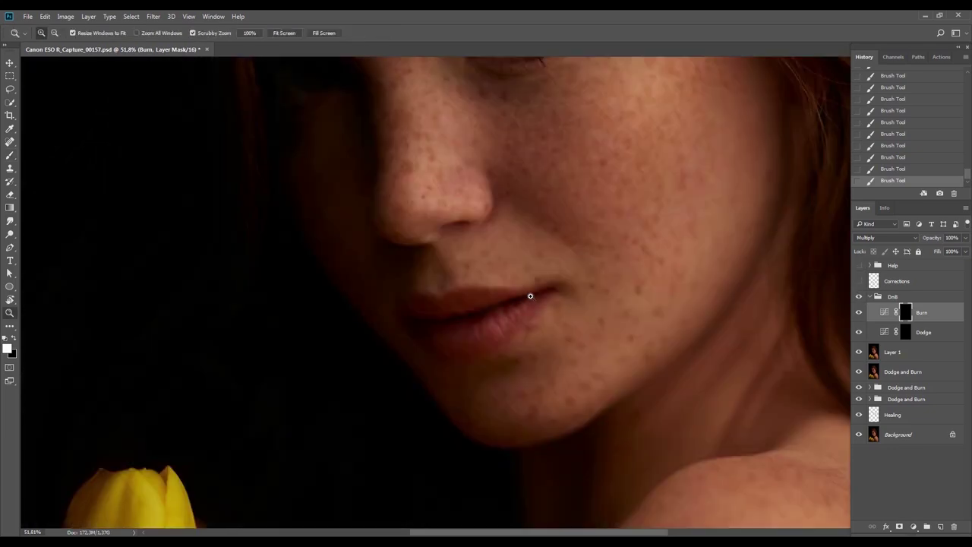
pyautogui.moveTo(525, 297); pyautogui.dragTo(490, 347)
pyautogui.moveTo(521, 318); pyautogui.dragTo(556, 314)
pyautogui.press('r')
pyautogui.moveTo(607, 315); pyautogui.dragTo(526, 395)
pyautogui.press('z')
pyautogui.moveTo(504, 330); pyautogui.dragTo(562, 317)
pyautogui.press('r')
pyautogui.moveTo(616, 276); pyautogui.dragTo(580, 359)
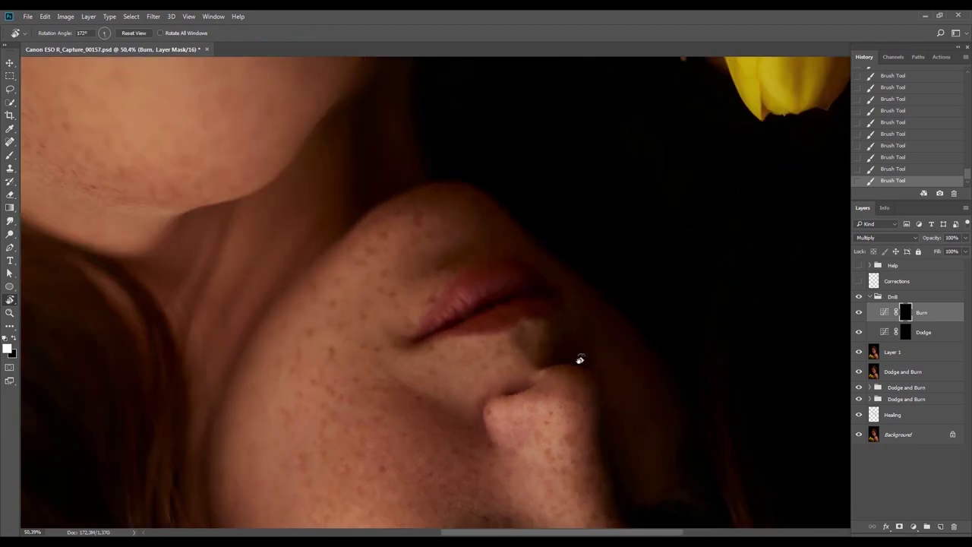
# Paint white on the Dodge mask over the lower lip with a brush reduced to 10 px at 2% flow
pyautogui.click(910, 332)
pyautogui.moveTo(393, 218); pyautogui.dragTo(478, 235)
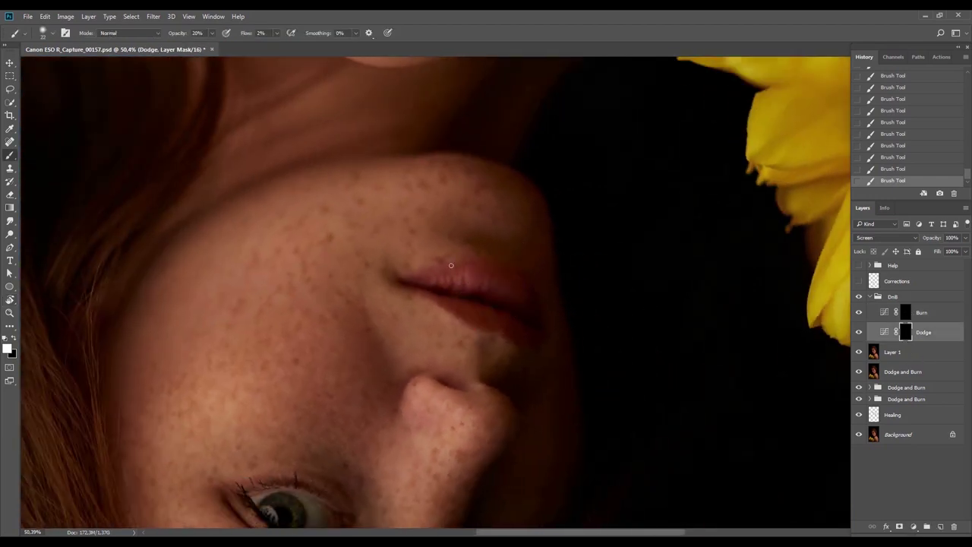
pyautogui.rightClick(478, 274)
pyautogui.moveTo(600, 290); pyautogui.dragTo(322, 296)
pyautogui.write('5')
pyautogui.press('Return')
pyautogui.moveTo(496, 270); pyautogui.dragTo(494, 272)
pyautogui.moveTo(473, 288); pyautogui.dragTo(503, 274)
pyautogui.press('[')
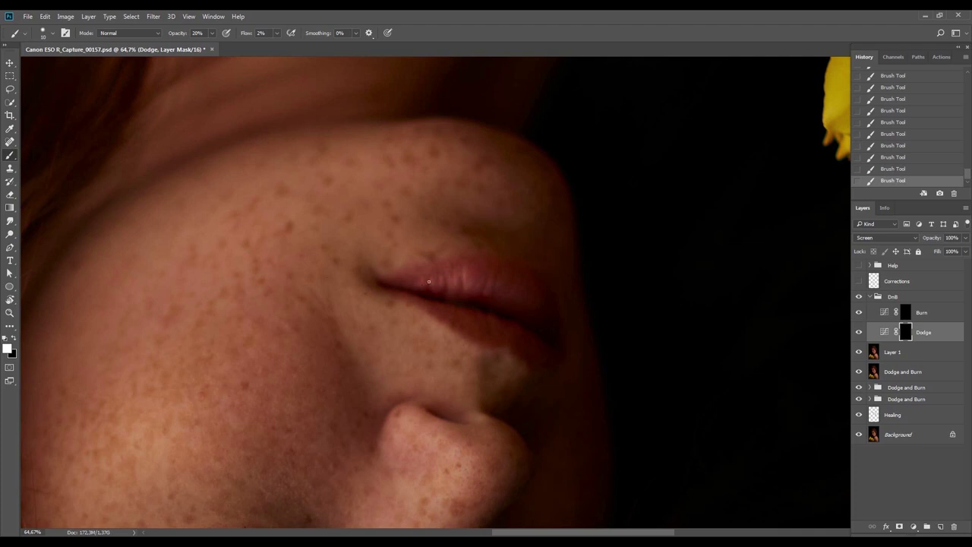
# Darken the shadow-side edge of the upper lip on the Burn mask with a 20 px brush and show the Help group
pyautogui.press('r')
pyautogui.moveTo(607, 226)
pyautogui.mouseDown()
pyautogui.moveTo(364, 250)
pyautogui.moveTo(482, 278)
pyautogui.mouseUp()
pyautogui.press('r')
pyautogui.moveTo(490, 235)
pyautogui.mouseDown()
pyautogui.moveTo(646, 251)
pyautogui.moveTo(577, 319)
pyautogui.mouseUp()
pyautogui.click(868, 314)
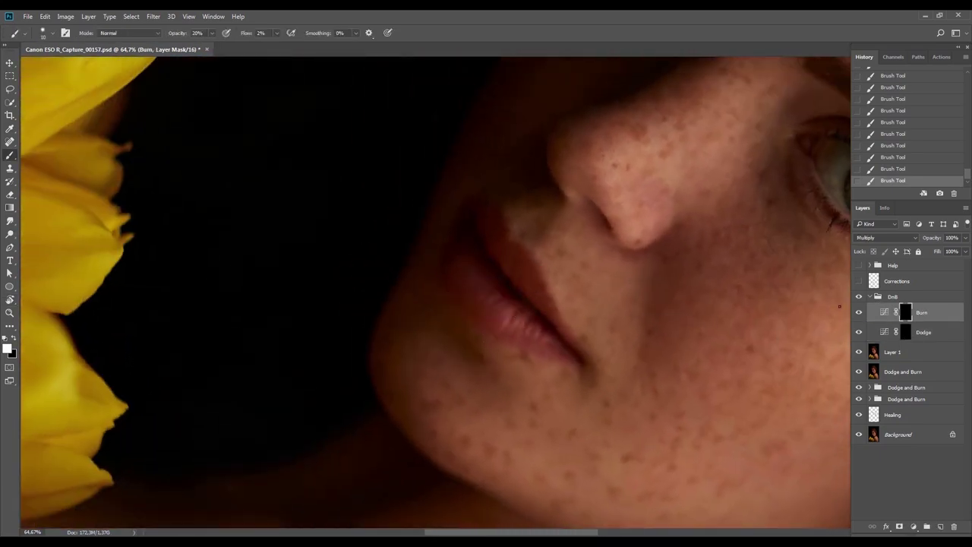
pyautogui.press(']')
pyautogui.moveTo(513, 208); pyautogui.dragTo(505, 210)
pyautogui.click(859, 265)
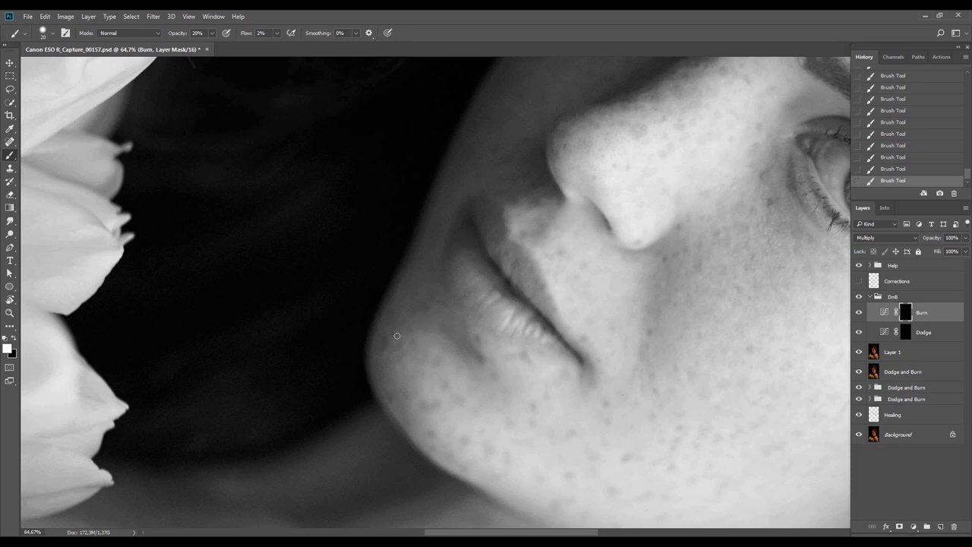
# Compare the mouth area with the DnB group hidden and shown
pyautogui.press('Escape')
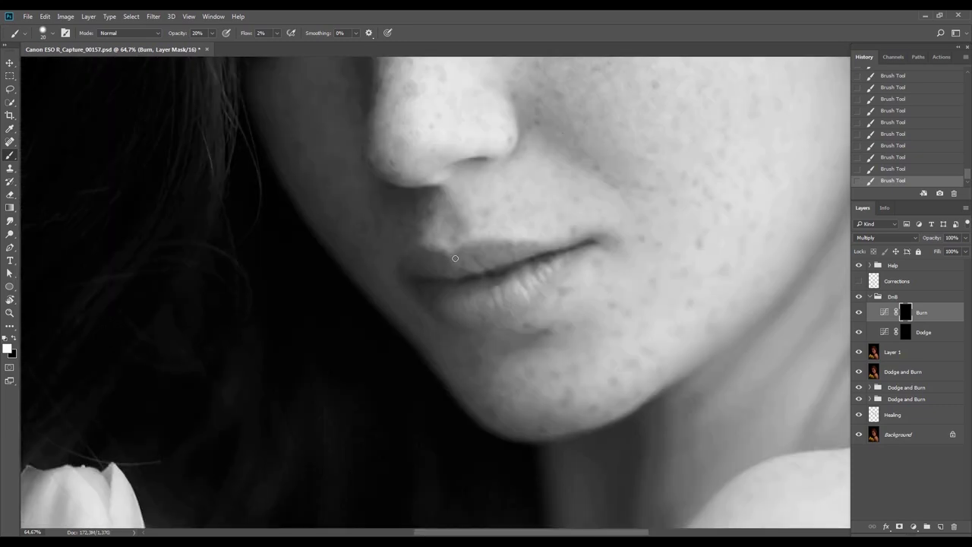
pyautogui.hotkey('ctrl', '0')
pyautogui.press('r')
pyautogui.moveTo(557, 239); pyautogui.dragTo(541, 315)
pyautogui.press('z')
pyautogui.moveTo(466, 236)
pyautogui.mouseDown()
pyautogui.moveTo(488, 246)
pyautogui.moveTo(471, 259)
pyautogui.moveTo(490, 237)
pyautogui.moveTo(476, 274)
pyautogui.moveTo(504, 252)
pyautogui.moveTo(468, 281)
pyautogui.moveTo(474, 231)
pyautogui.moveTo(435, 252)
pyautogui.moveTo(467, 228)
pyautogui.moveTo(396, 330)
pyautogui.moveTo(450, 281)
pyautogui.moveTo(398, 322)
pyautogui.moveTo(505, 252)
pyautogui.moveTo(546, 278)
pyautogui.mouseUp()
pyautogui.click(860, 298)
pyautogui.click(860, 297)
pyautogui.click(860, 297)
pyautogui.click(860, 298)
# Set the brush to 25 px for refining the lips on the Burn mask at 20% opacity and 2% flow
pyautogui.press('r')
pyautogui.hotkey('ctrl', 'space')
pyautogui.moveTo(457, 282); pyautogui.dragTo(478, 294)
pyautogui.press('r')
pyautogui.moveTo(549, 217); pyautogui.dragTo(570, 295)
pyautogui.hotkey('ctrl', 'space')
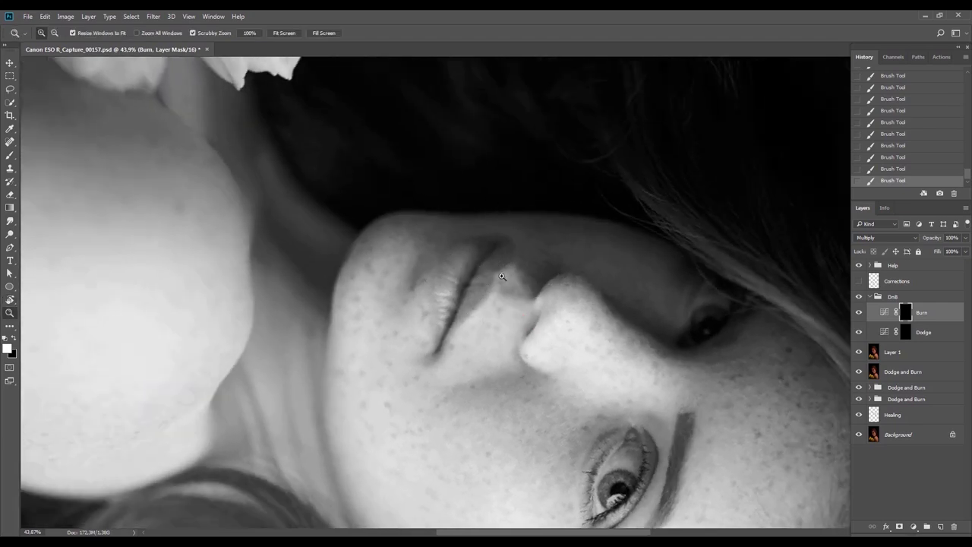
pyautogui.moveTo(488, 279); pyautogui.dragTo(501, 290)
pyautogui.press('[')
pyautogui.press('[')
pyautogui.press('[')
pyautogui.press('[')
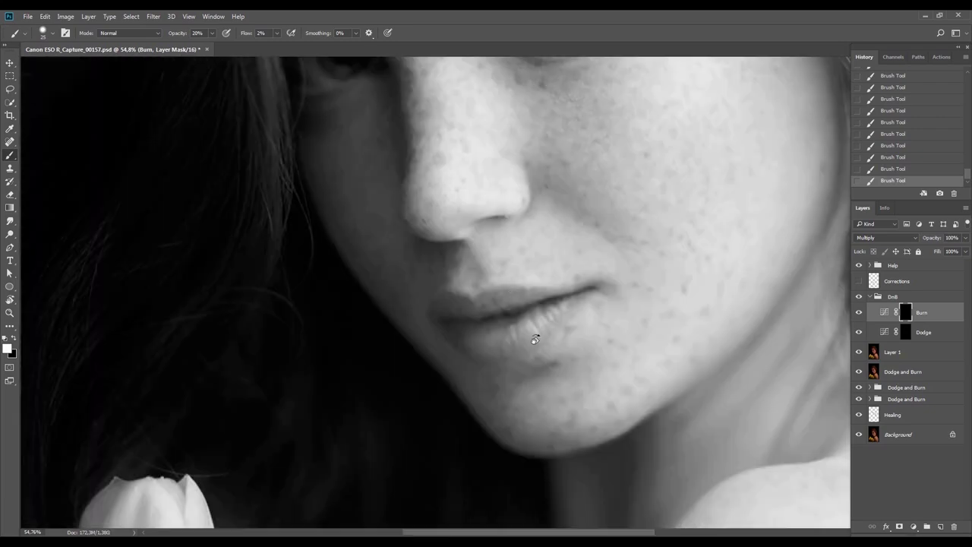
# Touch up the lower lip on the Burn mask in black with the 25 px brush at 2% flow
pyautogui.press('r')
pyautogui.moveTo(536, 337)
pyautogui.mouseDown()
pyautogui.moveTo(493, 280)
pyautogui.moveTo(520, 316)
pyautogui.mouseUp()
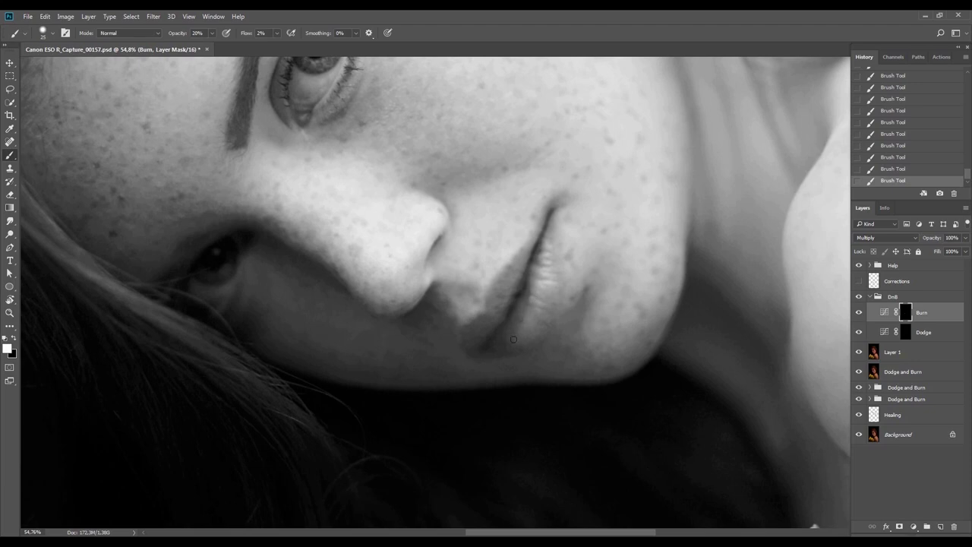
pyautogui.press('z')
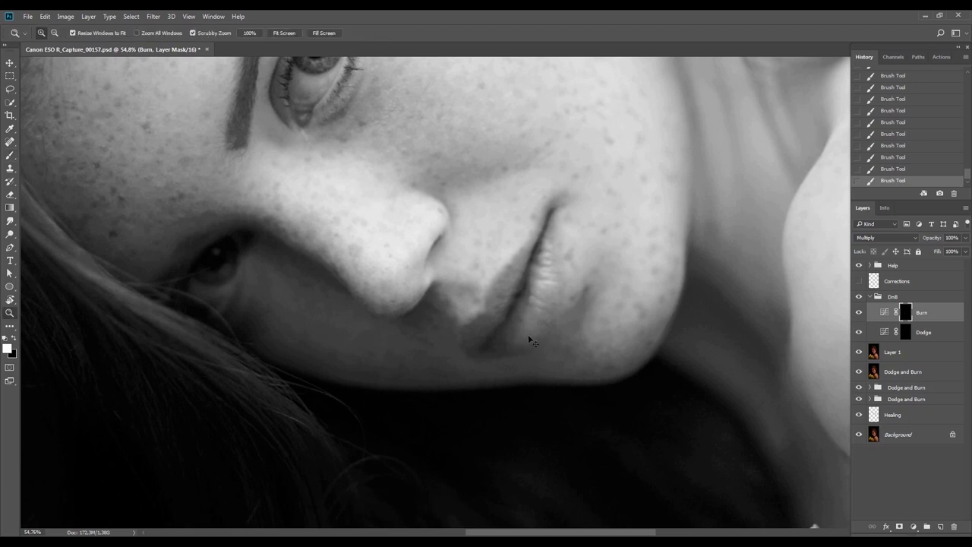
pyautogui.press('x')
pyautogui.press('b')
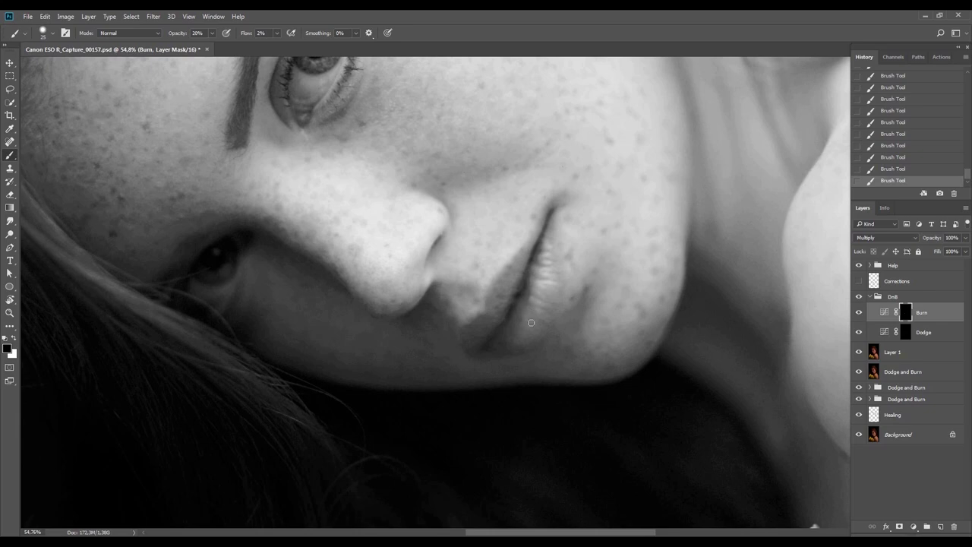
# Toggle the Corrections layer and hide the Help group to judge the face in colour
pyautogui.press('Escape')
pyautogui.press('z')
pyautogui.moveTo(555, 351); pyautogui.dragTo(536, 393)
pyautogui.click(859, 282)
pyautogui.click(859, 281)
pyautogui.click(859, 265)
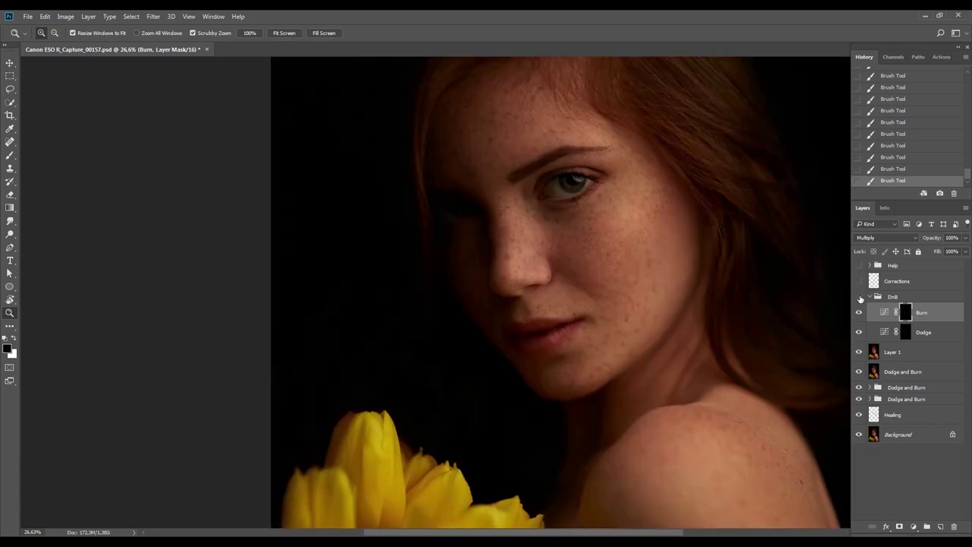
# Paint black on the Burn mask over the shadowed part of the lower lip and set the brush opacity to 20%
pyautogui.press('r')
pyautogui.moveTo(666, 275); pyautogui.dragTo(609, 359)
pyautogui.press('z')
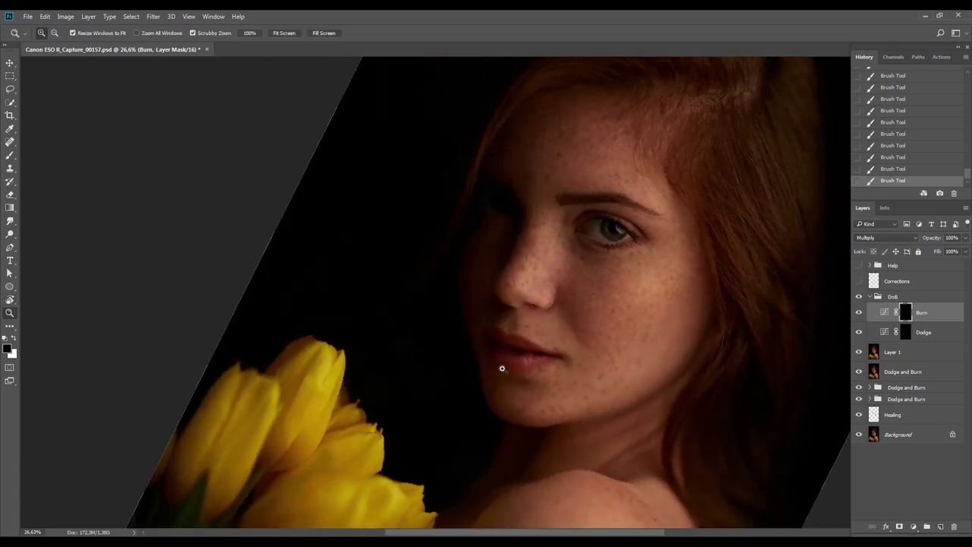
pyautogui.moveTo(507, 369); pyautogui.dragTo(557, 370)
pyautogui.press('b')
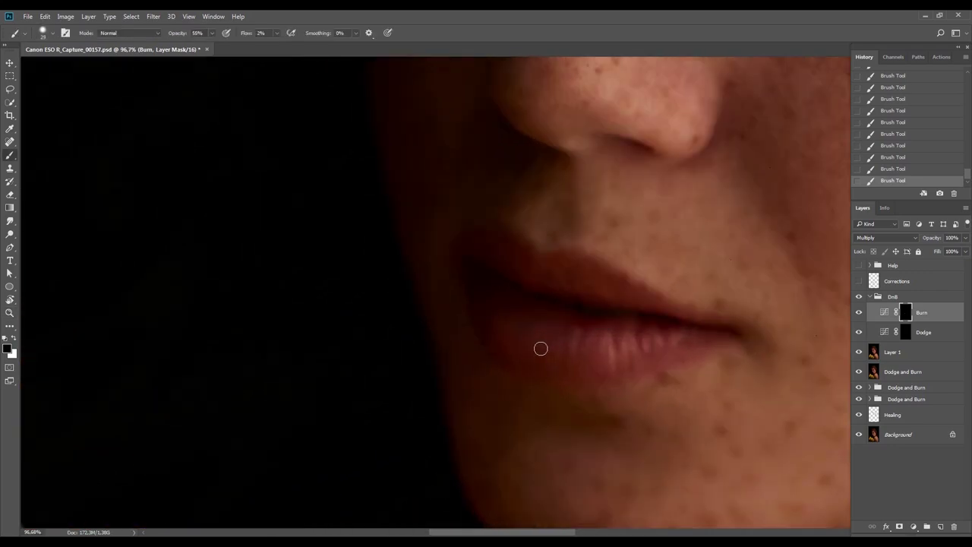
pyautogui.moveTo(548, 334); pyautogui.dragTo(564, 335)
pyautogui.press('2')
pyautogui.hotkey('ctrl', 'space')
pyautogui.moveTo(608, 367); pyautogui.dragTo(580, 380)
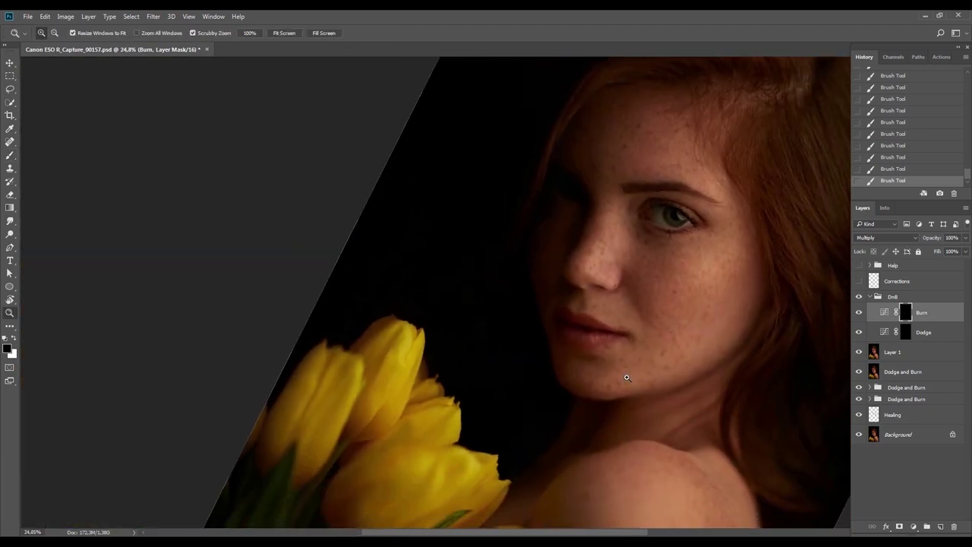
# Paint white on the Burn mask at the shadow-side edge of the lower lip with a 27 px brush and fade the stroke
pyautogui.press('Escape')
pyautogui.press('r')
pyautogui.moveTo(690, 352); pyautogui.dragTo(513, 211)
pyautogui.hotkey('ctrl', 'space')
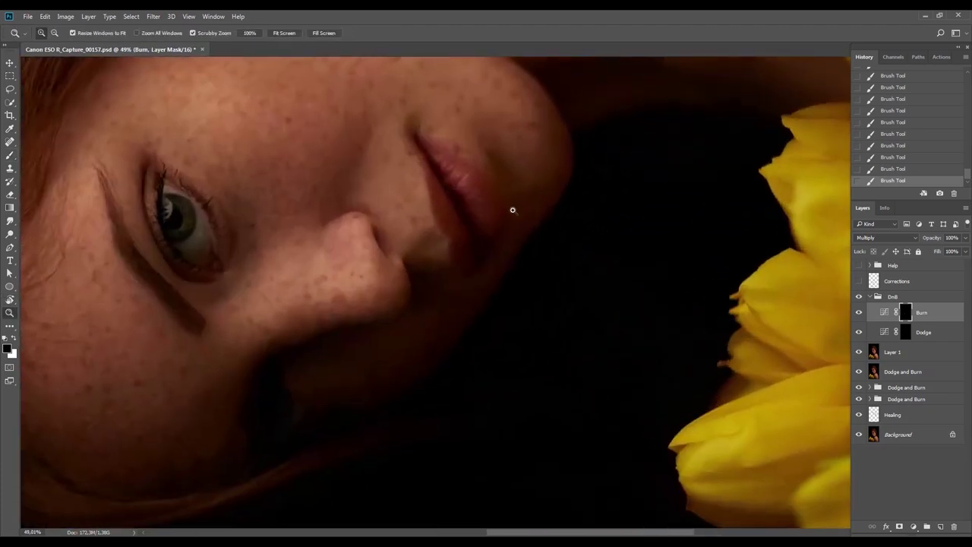
pyautogui.press('b')
pyautogui.press('x')
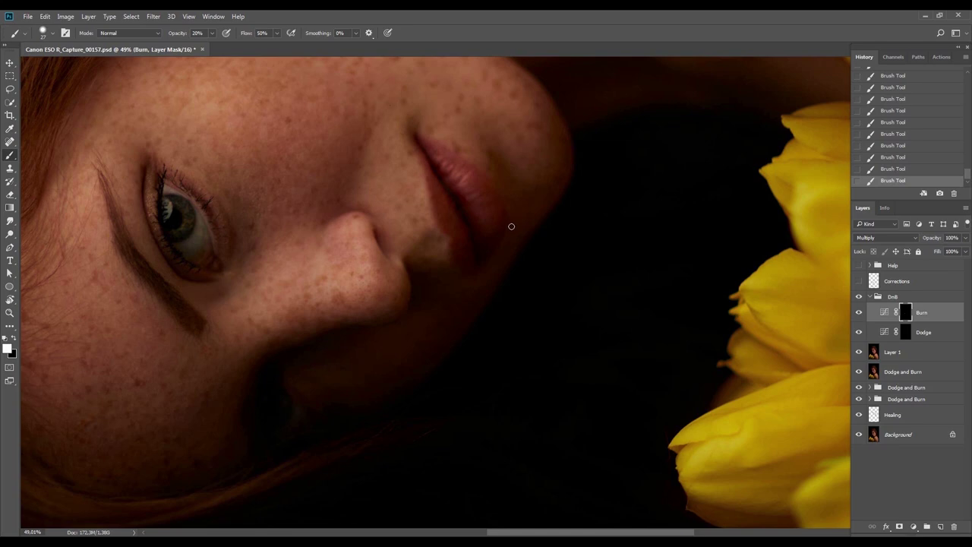
pyautogui.hotkey('ctrl', 'shift', 'f')
pyautogui.press('Return')
# Darken the shadow side of the lower lip on the Burn mask with a 64 px brush at 1% opacity and 3% flow
pyautogui.rightClick(566, 203)
pyautogui.press('Escape')
pyautogui.click(269, 35)
pyautogui.write('0')
pyautogui.hotkey('shift', 'Tab')
pyautogui.write('1')
pyautogui.moveTo(484, 218); pyautogui.dragTo(506, 215)
pyautogui.hotkey('ctrl', 'z')
pyautogui.hotkey('ctrl', 'z')
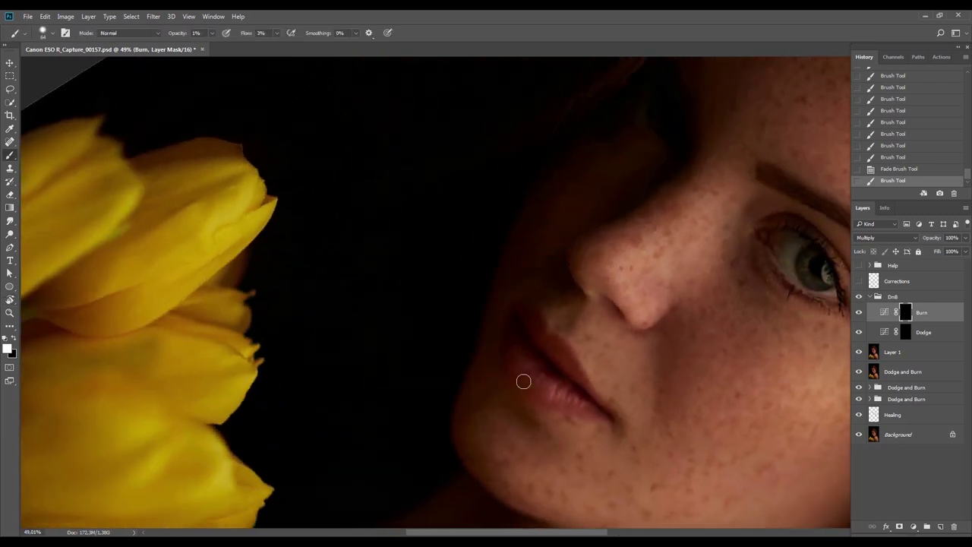
pyautogui.moveTo(527, 358)
pyautogui.mouseDown()
pyautogui.moveTo(532, 351)
pyautogui.moveTo(514, 354)
pyautogui.mouseUp()
pyautogui.moveTo(590, 399); pyautogui.dragTo(529, 341)
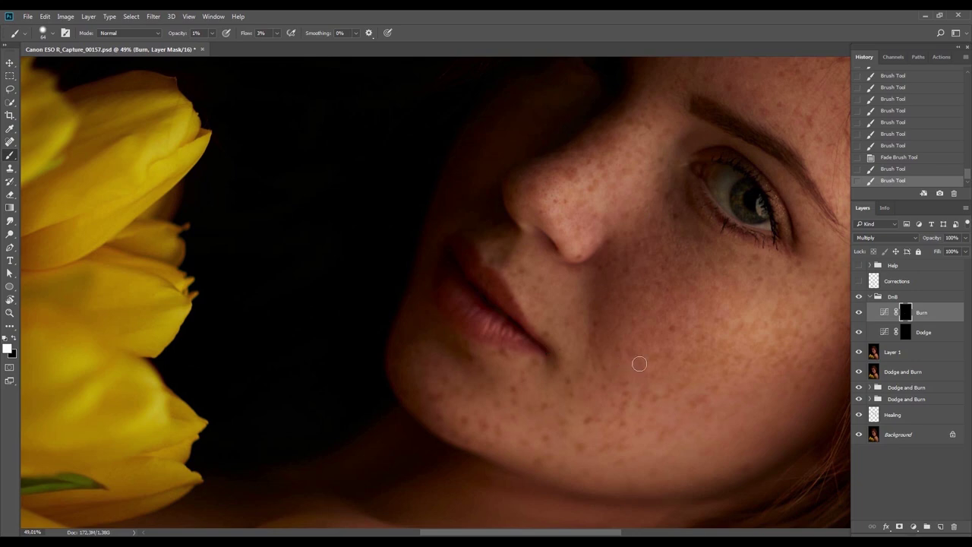
# Darken the shadow-side corner of the mouth on the Burn mask at 20% opacity and fade the stroke
pyautogui.press('2')
pyautogui.moveTo(455, 279)
pyautogui.mouseDown()
pyautogui.moveTo(443, 300)
pyautogui.moveTo(458, 291)
pyautogui.moveTo(445, 297)
pyautogui.moveTo(453, 321)
pyautogui.mouseUp()
pyautogui.scroll(-4, 382, 284)
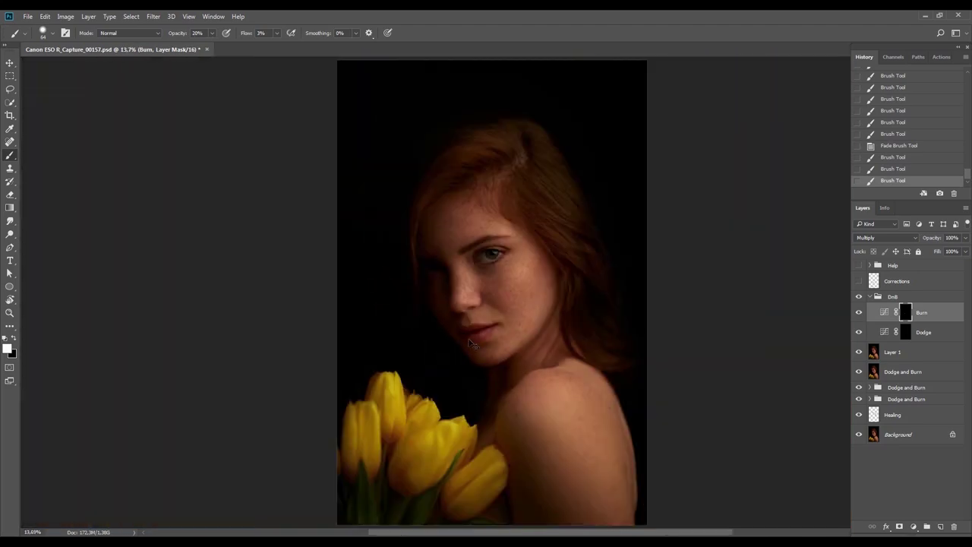
pyautogui.hotkey('ctrl', 'shift', 'f')
pyautogui.press('Return')
# Toggle the DnB group to check the lips, and paint black on the Burn mask below the mouth at 3% flow
pyautogui.hotkey('ctrl', 'space')
pyautogui.moveTo(384, 307); pyautogui.dragTo(481, 364)
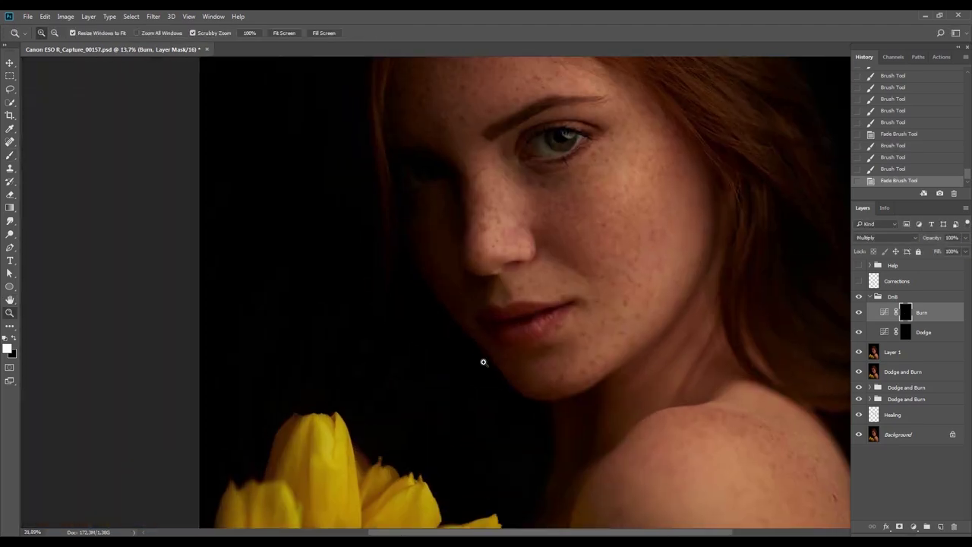
pyautogui.click(859, 297)
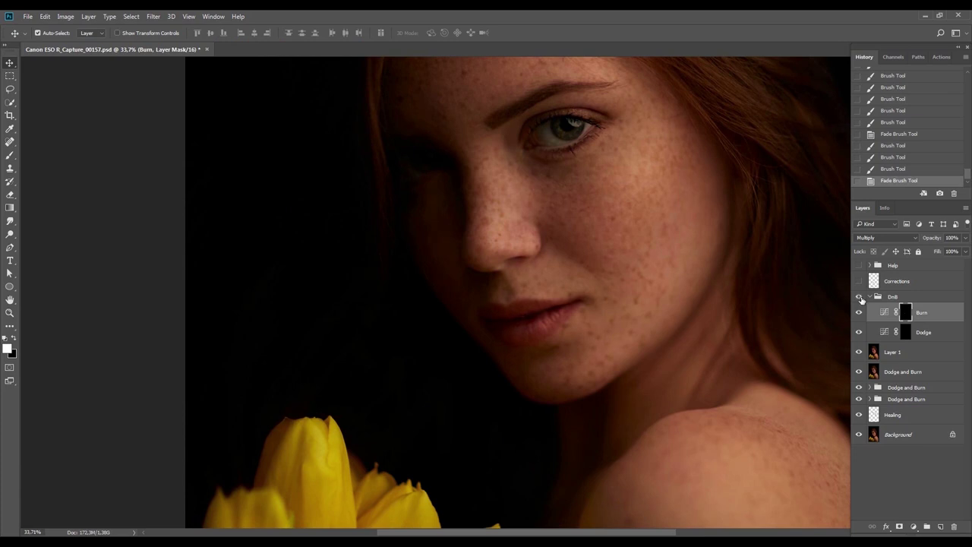
pyautogui.press('b')
pyautogui.press('x')
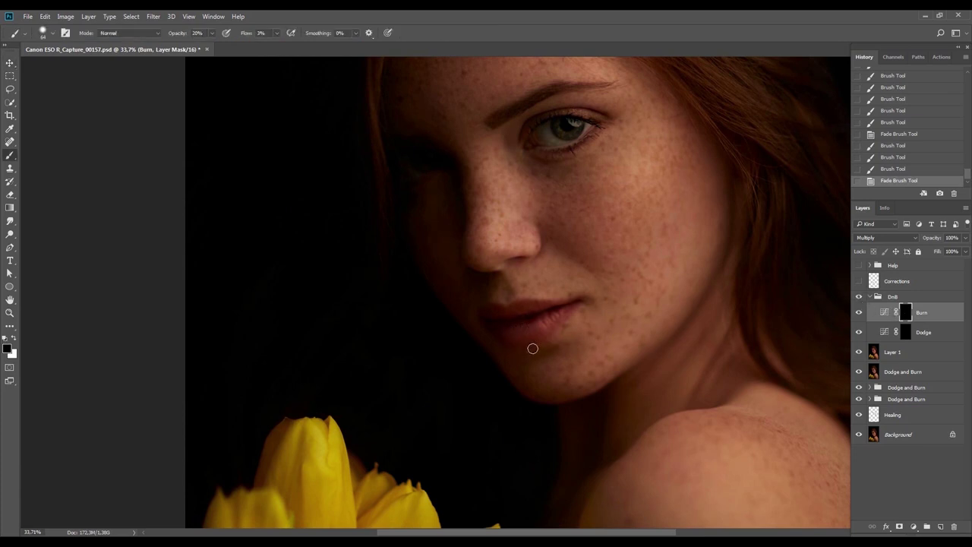
pyautogui.click(574, 363)
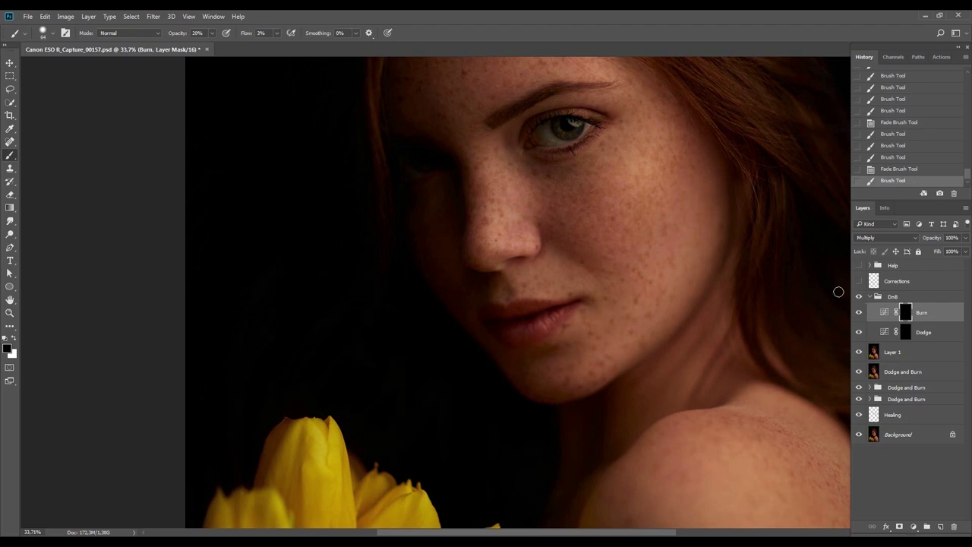
# Paint black on the Dodge mask along the upper lip contour with a 27 px brush at 20% opacity and 10% flow
pyautogui.hotkey('ctrl', '0')
pyautogui.press('r')
pyautogui.moveTo(623, 320); pyautogui.dragTo(636, 232)
pyautogui.press('z')
pyautogui.moveTo(501, 331); pyautogui.dragTo(588, 339)
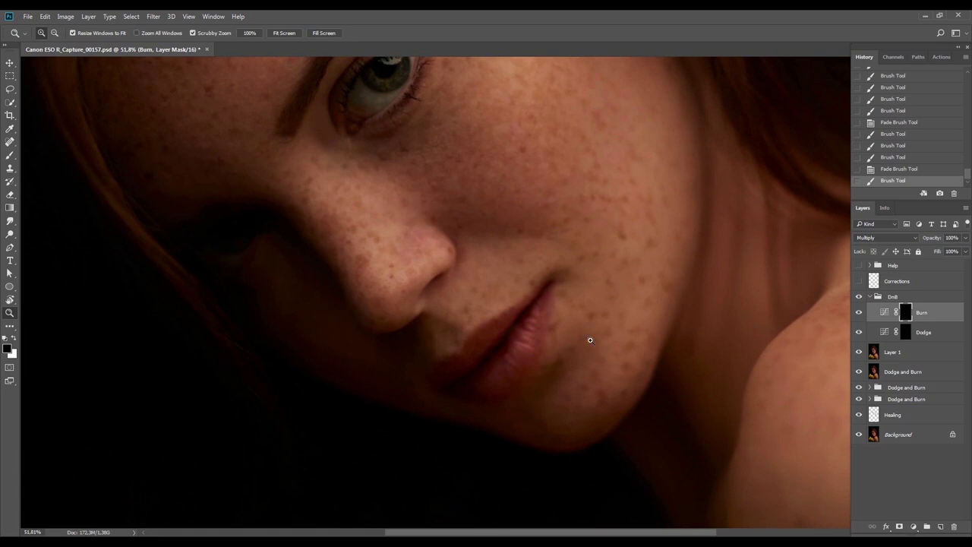
pyautogui.click(901, 339)
pyautogui.press('b')
pyautogui.keyDown('alt'); pyautogui.rightClick(508, 302); pyautogui.keyUp('alt')
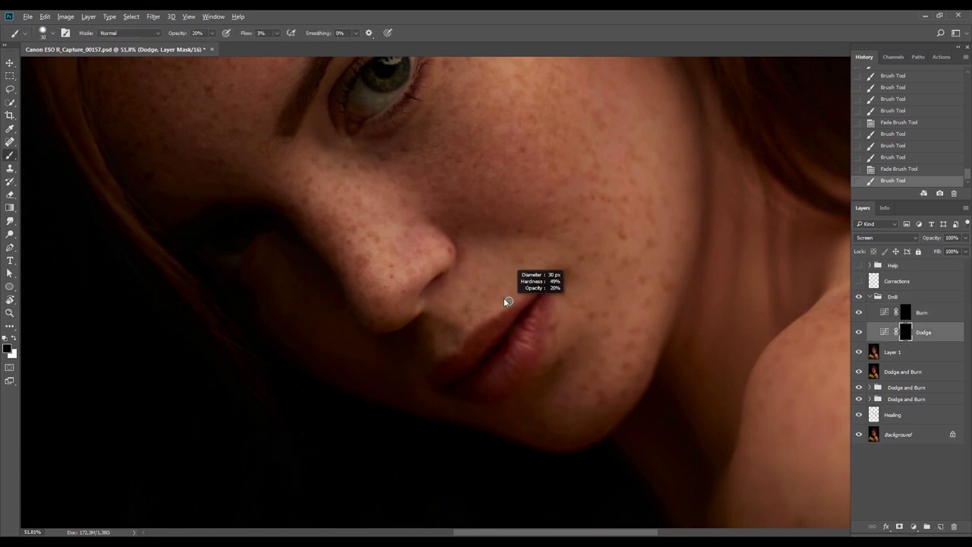
pyautogui.hotkey('shift', '1')
pyautogui.keyDown('alt'); pyautogui.rightClick(484, 336); pyautogui.keyUp('alt')
pyautogui.rightClick(487, 342)
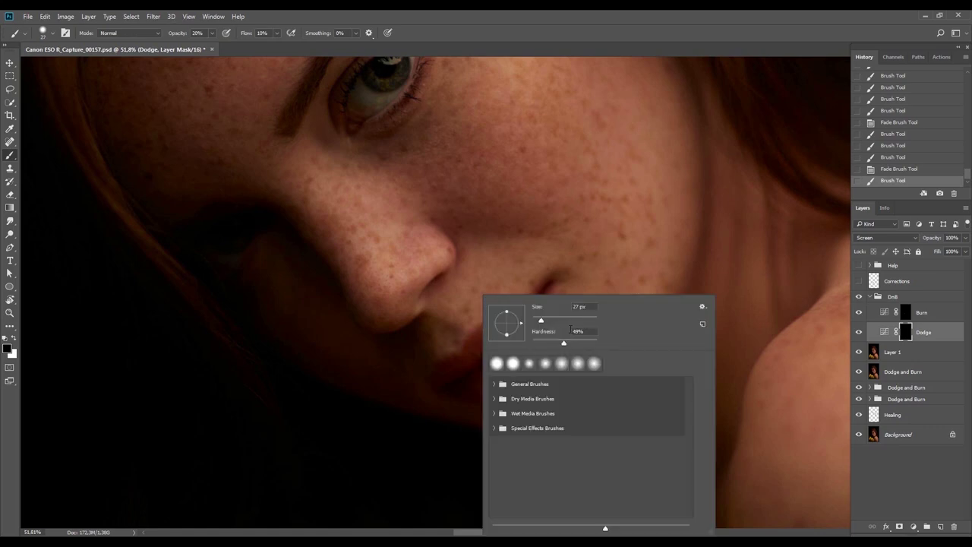
pyautogui.click(452, 329)
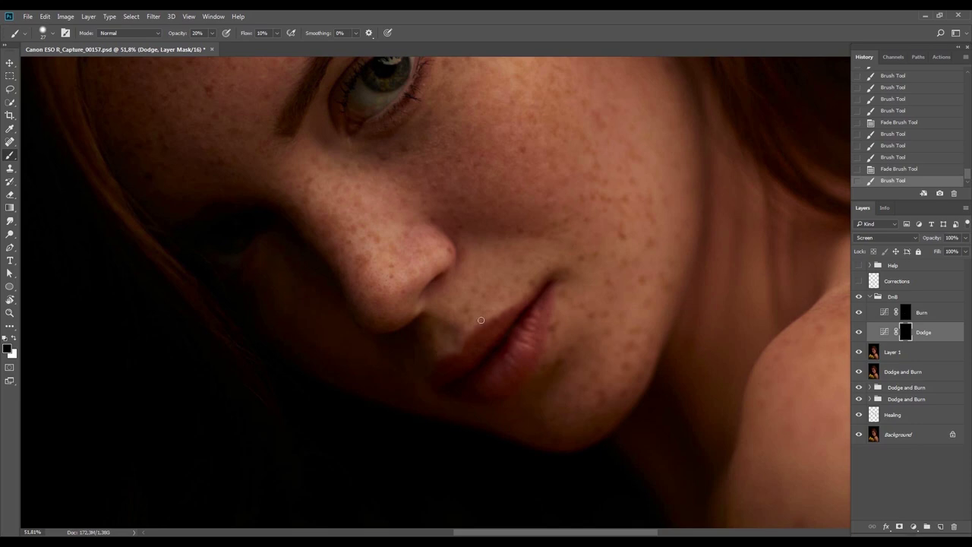
pyautogui.moveTo(488, 316); pyautogui.dragTo(571, 268)
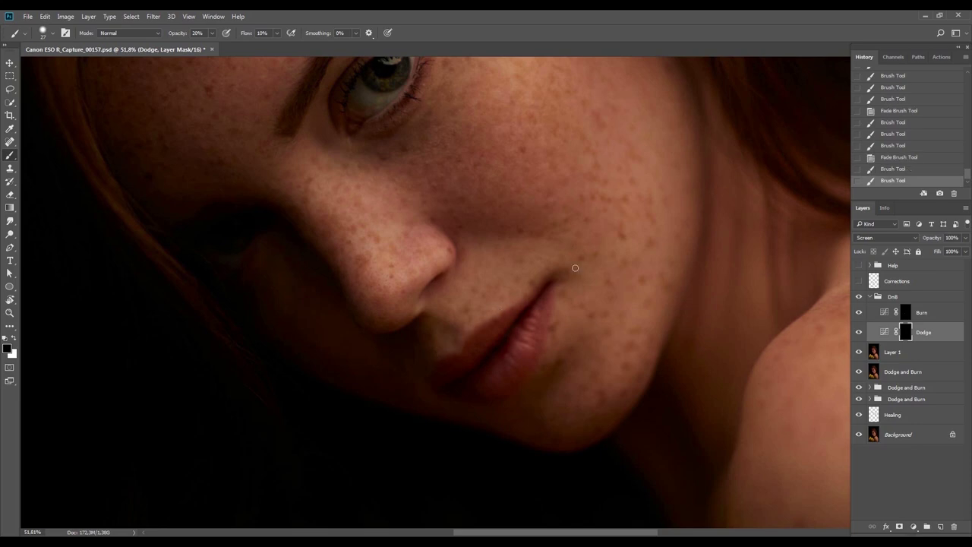
pyautogui.moveTo(513, 309); pyautogui.dragTo(555, 262)
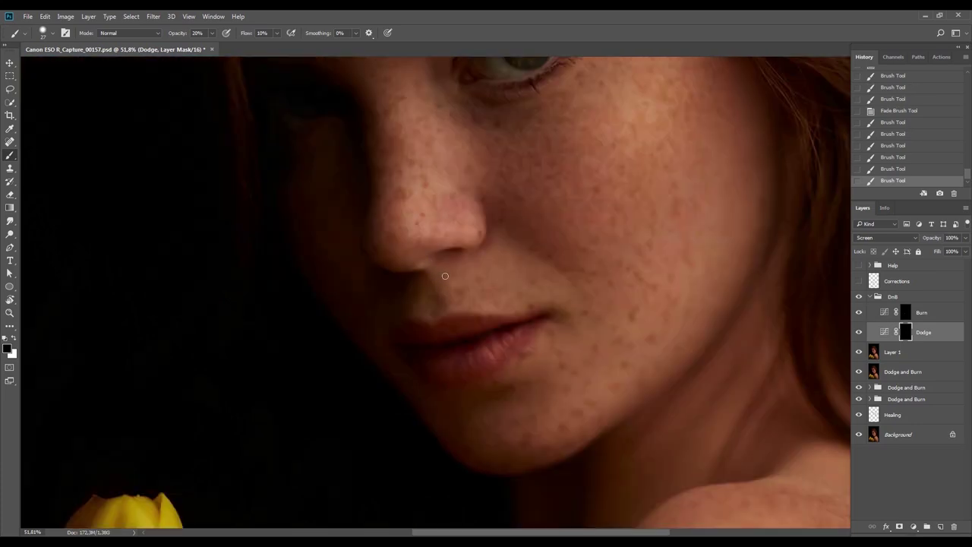
# Paint white on the Dodge mask between the nose and upper lip and fade the stroke to 8%
pyautogui.press('x')
pyautogui.moveTo(445, 276)
pyautogui.mouseDown()
pyautogui.moveTo(438, 317)
pyautogui.moveTo(508, 309)
pyautogui.moveTo(438, 315)
pyautogui.moveTo(487, 327)
pyautogui.moveTo(458, 326)
pyautogui.moveTo(521, 295)
pyautogui.mouseUp()
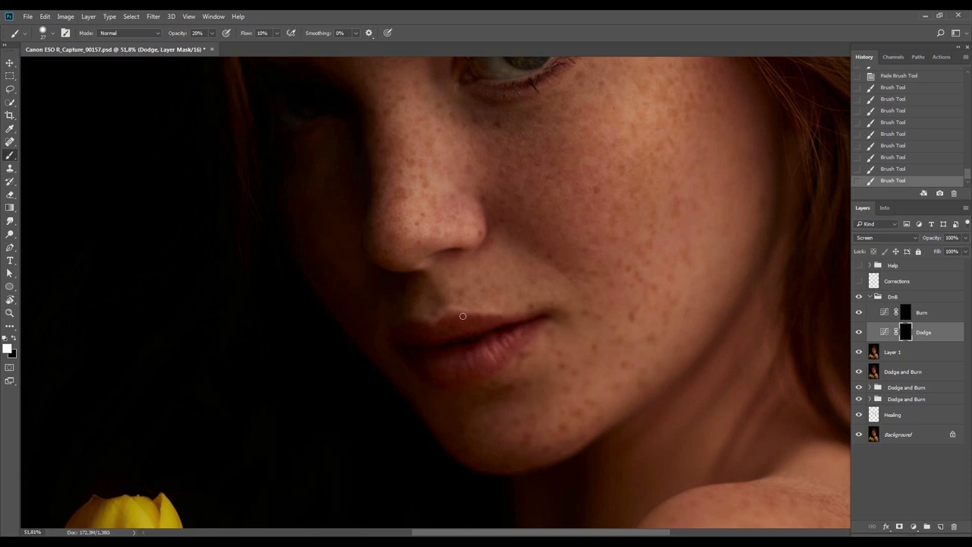
pyautogui.hotkey('ctrl', 'shift', 'f')
pyautogui.write('8')
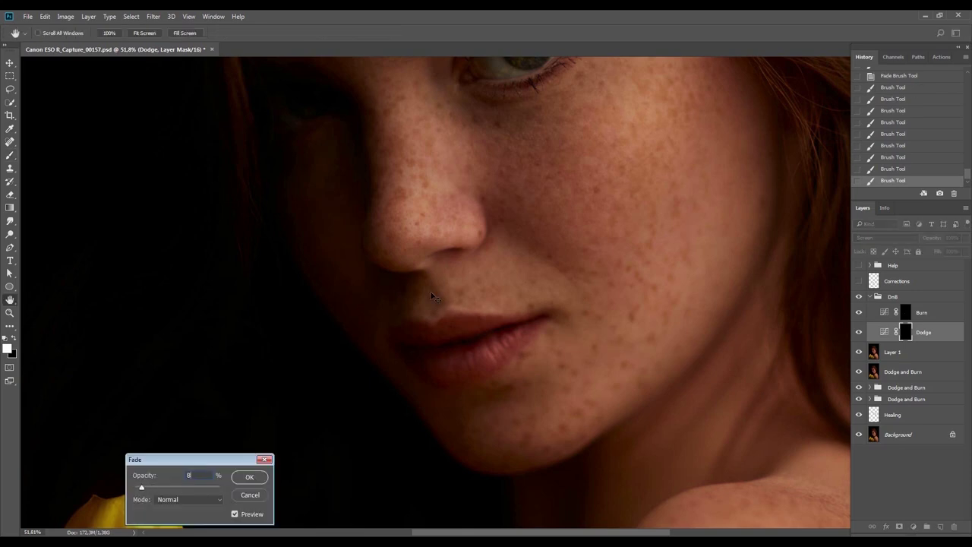
pyautogui.press('Return')
# Brighten the skin along the upper lip on the Dodge mask at 10% opacity
pyautogui.press('r')
pyautogui.moveTo(575, 272)
pyautogui.mouseDown()
pyautogui.moveTo(565, 349)
pyautogui.moveTo(549, 358)
pyautogui.mouseUp()
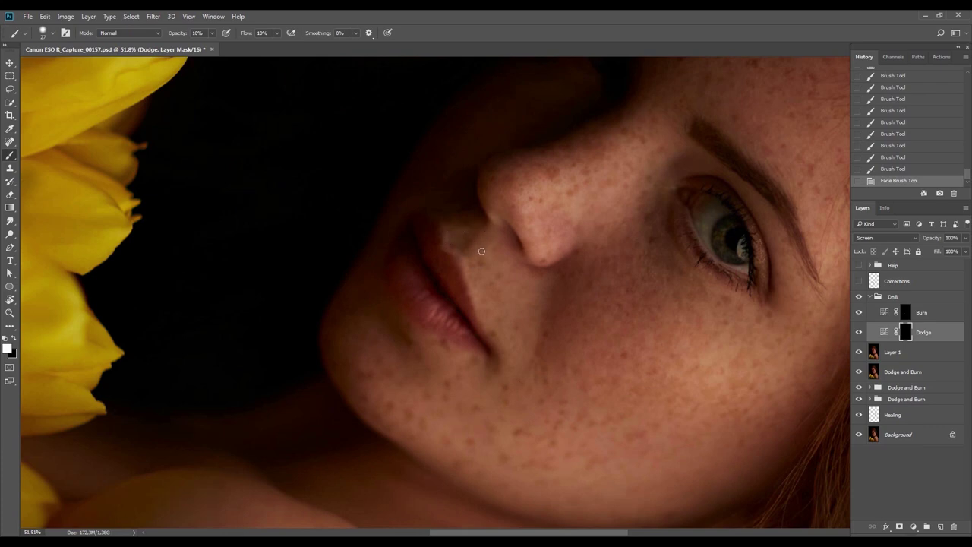
pyautogui.moveTo(470, 274); pyautogui.dragTo(480, 315)
# Continue dodging around the chin on the Dodge mask with the 27 px brush at 10% opacity and 10% flow
pyautogui.press('Escape')
pyautogui.hotkey('ctrl', '0')
pyautogui.press('r')
pyautogui.moveTo(595, 330); pyautogui.dragTo(536, 204)
pyautogui.press('z')
pyautogui.moveTo(549, 294); pyautogui.dragTo(587, 301)
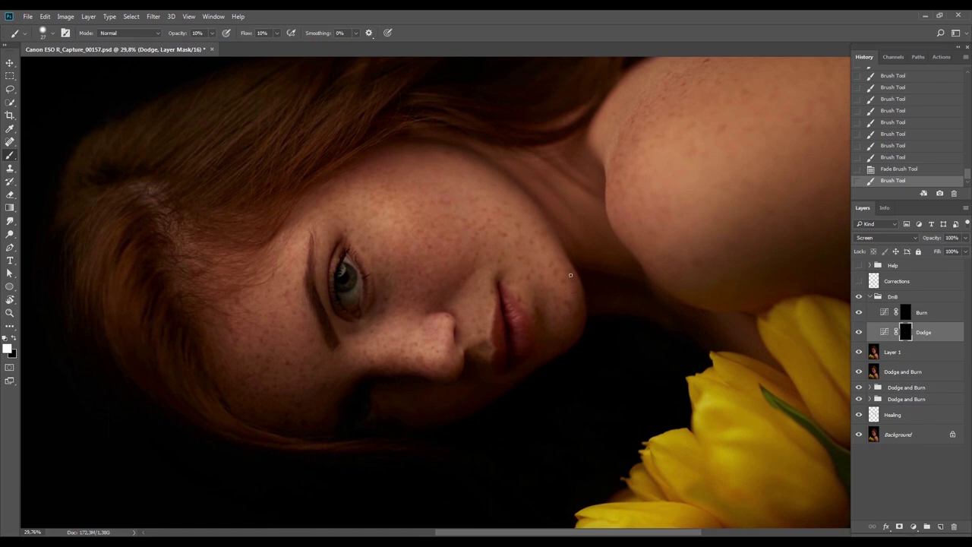
pyautogui.moveTo(636, 334)
pyautogui.mouseDown()
pyautogui.moveTo(629, 340)
pyautogui.moveTo(625, 311)
pyautogui.moveTo(577, 366)
pyautogui.mouseUp()
pyautogui.press('Escape')
pyautogui.press('r')
pyautogui.press('b')
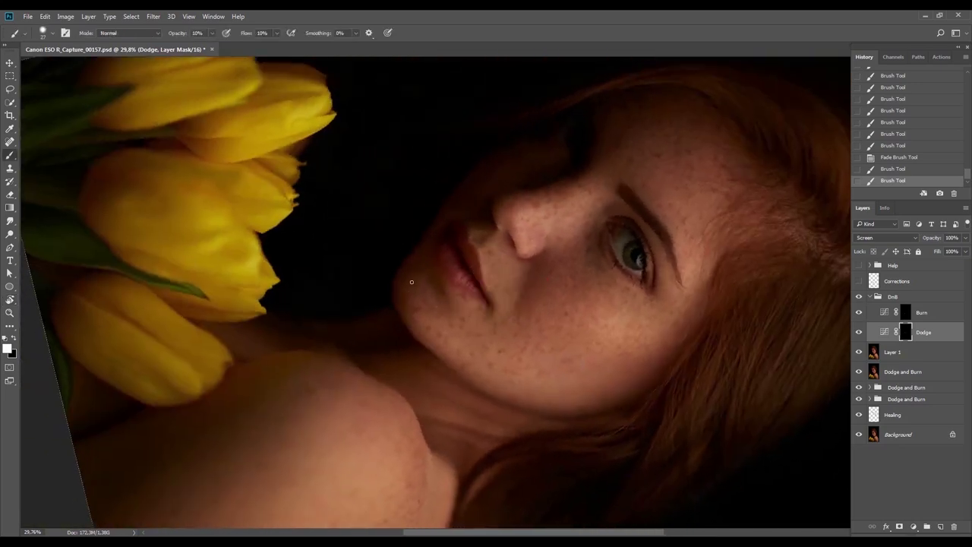
# Burn uneven spots on the lit cheek on the Burn mask with a 15 px brush at 10% opacity and 10% flow
pyautogui.press('Escape')
pyautogui.hotkey('ctrl', '0')
pyautogui.press('r')
pyautogui.moveTo(634, 234); pyautogui.dragTo(581, 348)
pyautogui.press('z')
pyautogui.click(908, 312)
pyautogui.press('b')
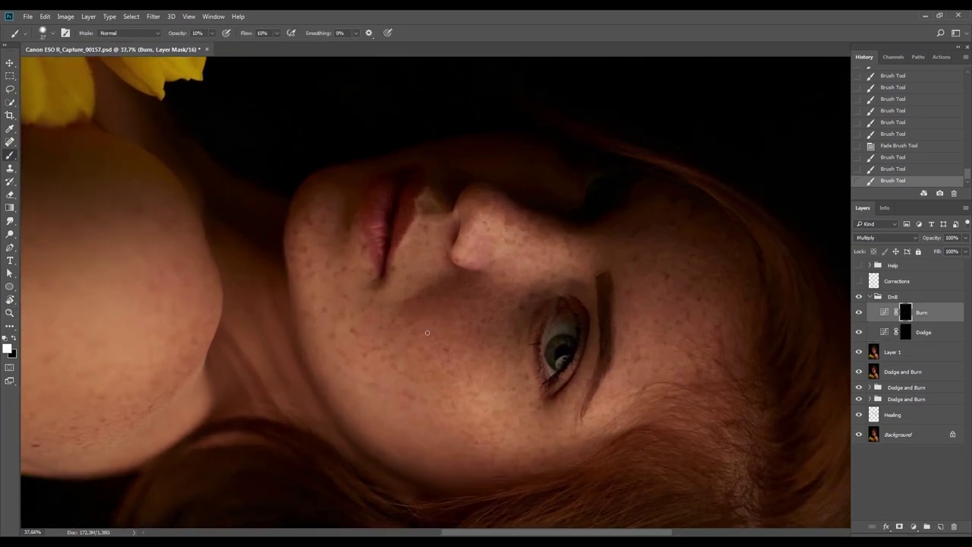
pyautogui.rightClick(441, 303)
pyautogui.click(196, 289)
pyautogui.moveTo(534, 393); pyautogui.dragTo(510, 347)
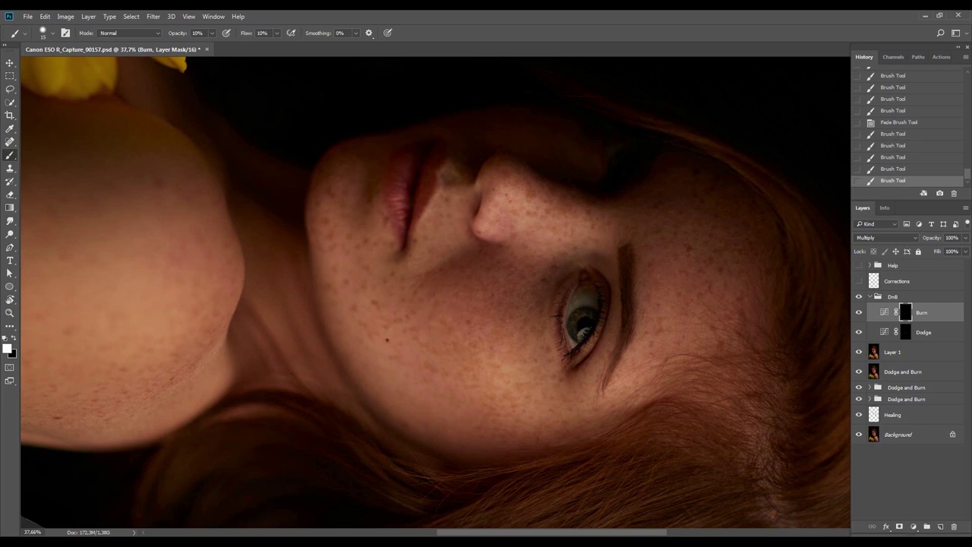
# Darken the shadow side of the nose on the Burn mask with a 39 px brush at 10% opacity and 10% flow
pyautogui.hotkey('ctrl', '0')
pyautogui.press('r')
pyautogui.moveTo(540, 348)
pyautogui.mouseDown()
pyautogui.moveTo(549, 330)
pyautogui.moveTo(536, 232)
pyautogui.moveTo(475, 221)
pyautogui.mouseUp()
pyautogui.press('z')
pyautogui.moveTo(515, 312); pyautogui.dragTo(558, 291)
pyautogui.press('b')
pyautogui.keyDown('alt'); pyautogui.rightClick(561, 290); pyautogui.keyUp('alt')
pyautogui.press('r')
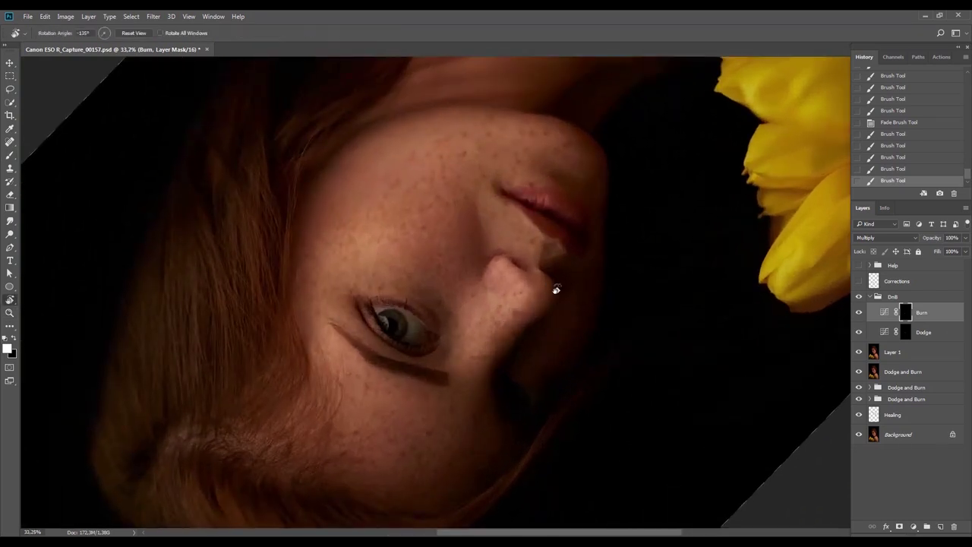
pyautogui.press('b')
pyautogui.keyDown('alt'); pyautogui.rightClick(560, 297); pyautogui.keyUp('alt')
pyautogui.press('r')
pyautogui.moveTo(617, 251); pyautogui.dragTo(591, 343)
pyautogui.press('b')
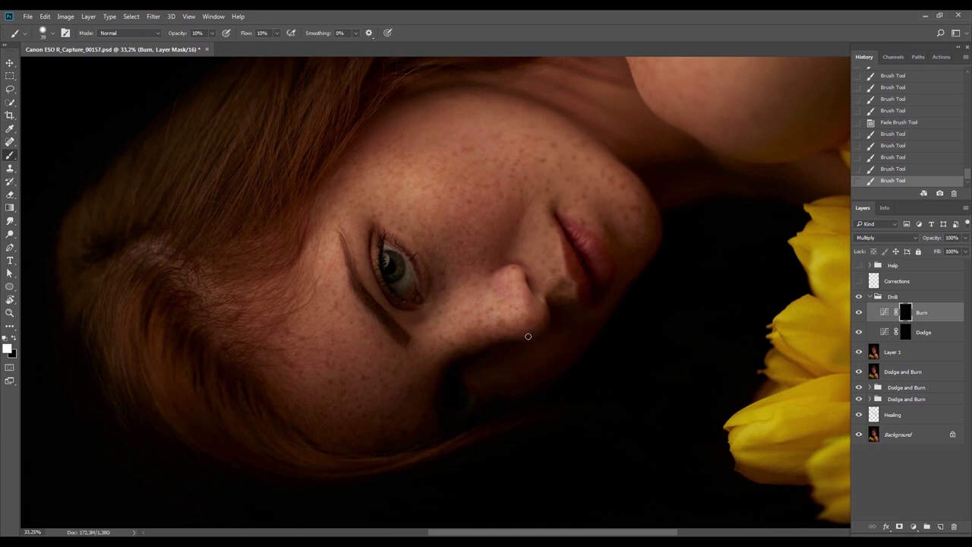
pyautogui.press('Escape')
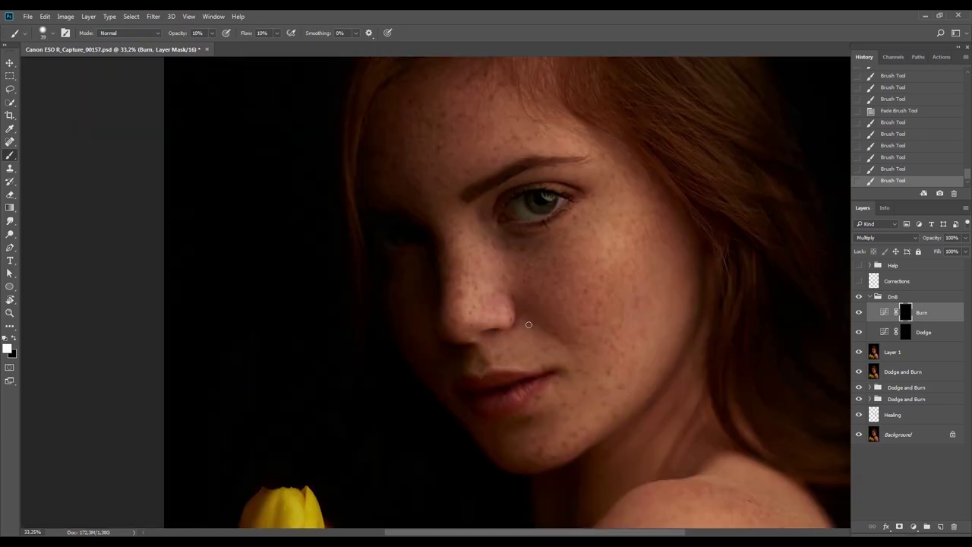
# Fade the last burn stroke on the Burn mask to a lower opacity
pyautogui.press('z')
pyautogui.moveTo(558, 298); pyautogui.dragTo(561, 309)
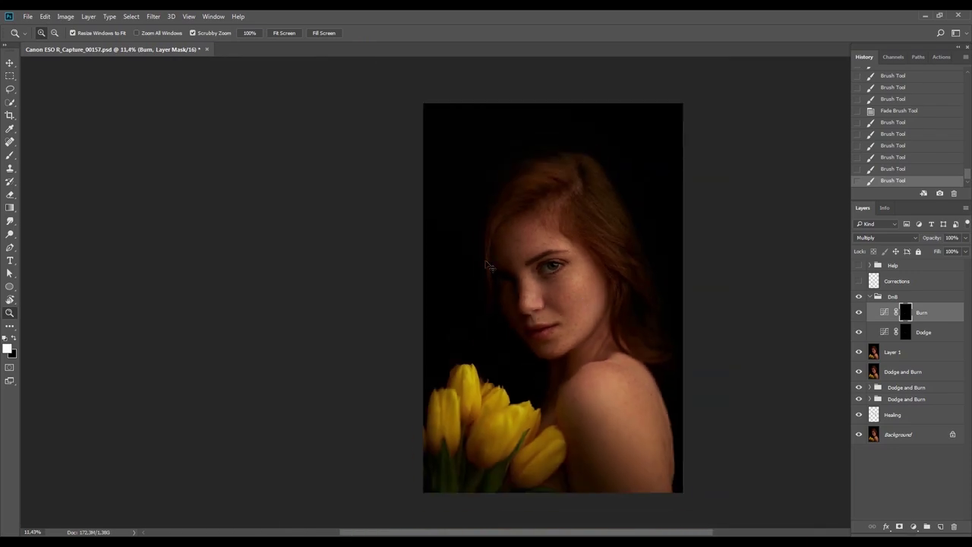
pyautogui.hotkey('ctrl', 'shift', 'f')
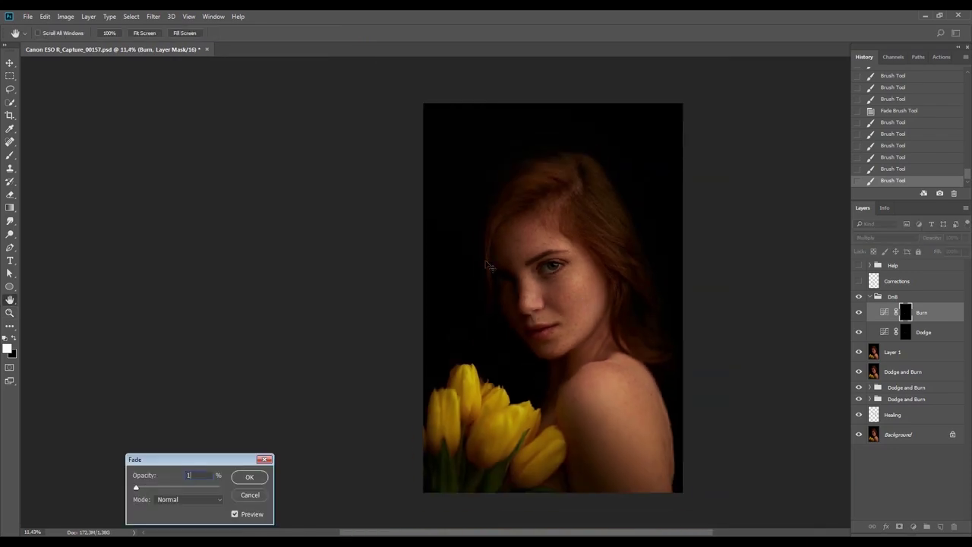
pyautogui.press('Return')
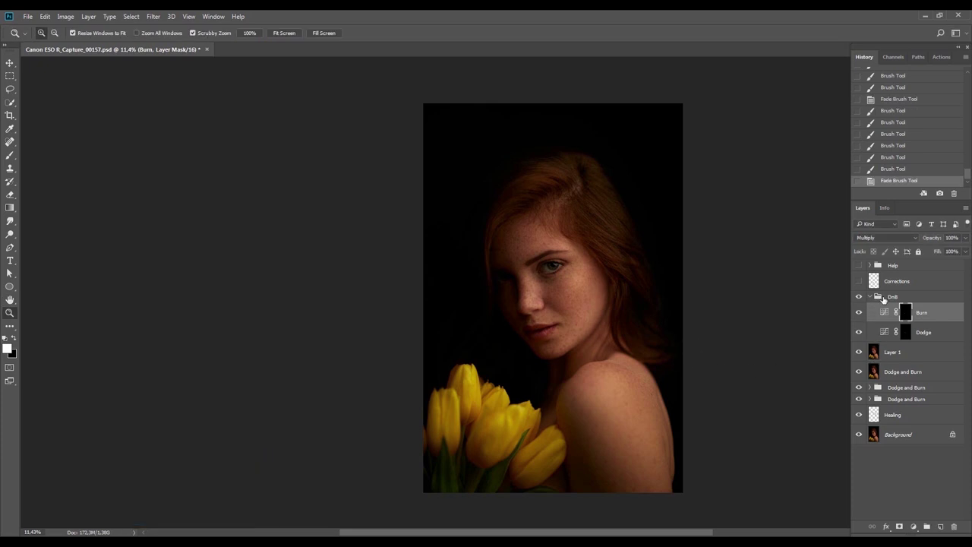
# Merge the DnB group with Layer 1 into a single DnB layer and compare the image with and without it
pyautogui.click(881, 298)
pyautogui.hotkey('ctrl', 'e')
pyautogui.click(859, 302)
pyautogui.click(860, 302)
pyautogui.click(860, 302)
pyautogui.click(859, 303)
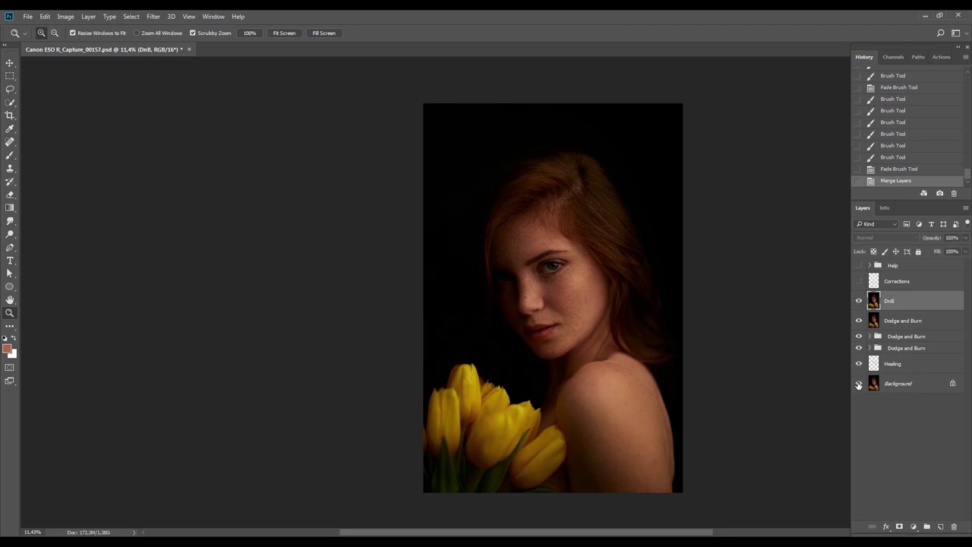
# Compare the retouched portrait with the original Background layer shown on its own
pyautogui.keyDown('alt'); pyautogui.click(859, 384); pyautogui.keyUp('alt')
pyautogui.keyDown('alt'); pyautogui.click(859, 382); pyautogui.keyUp('alt')
pyautogui.keyDown('alt'); pyautogui.click(859, 383); pyautogui.keyUp('alt')
pyautogui.keyDown('alt'); pyautogui.click(858, 383); pyautogui.keyUp('alt')
# Open Liquify on the DnB layer and reshape the outline of the back using Forward Warp at pressure 32
pyautogui.moveTo(619, 385); pyautogui.dragTo(597, 379)
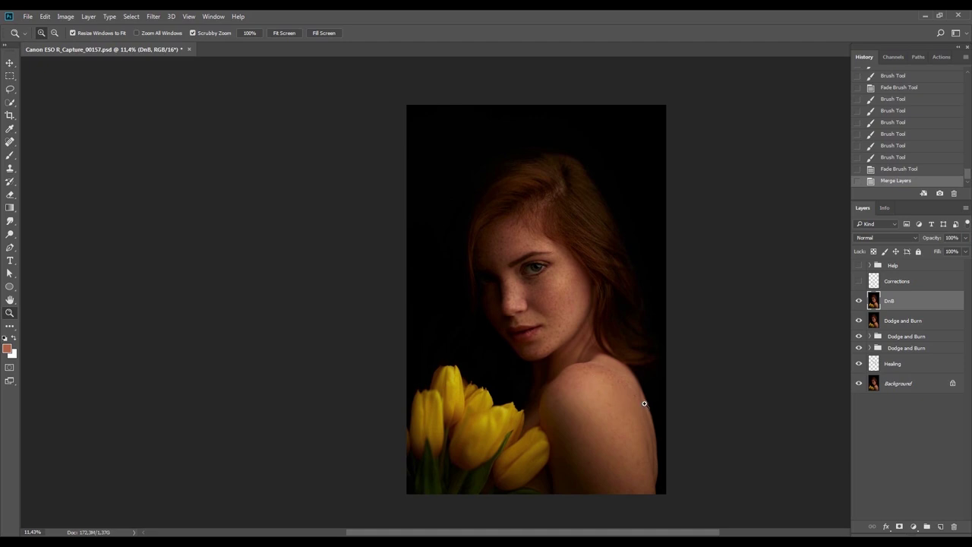
pyautogui.hotkey('ctrl', 'shift', 'x')
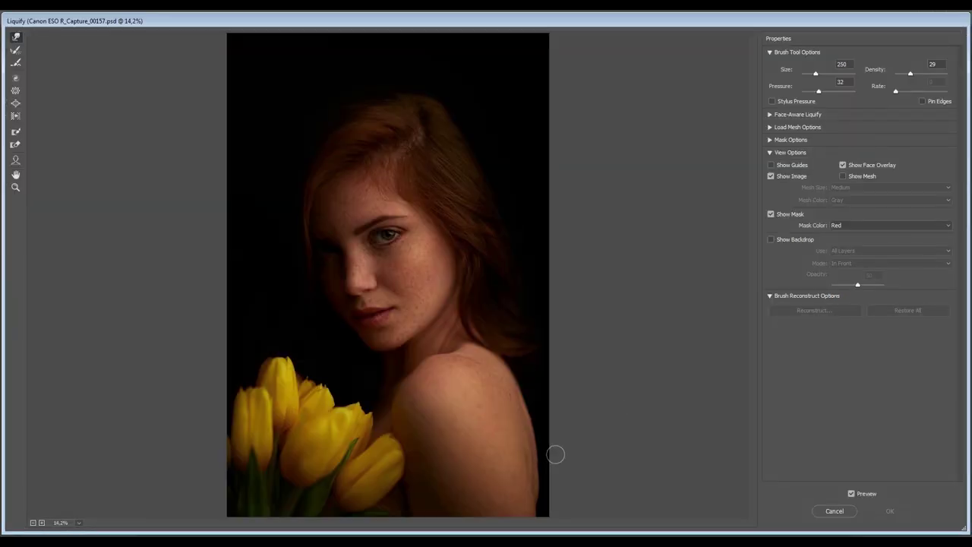
pyautogui.moveTo(539, 453); pyautogui.dragTo(537, 456)
pyautogui.moveTo(521, 357); pyautogui.dragTo(560, 373)
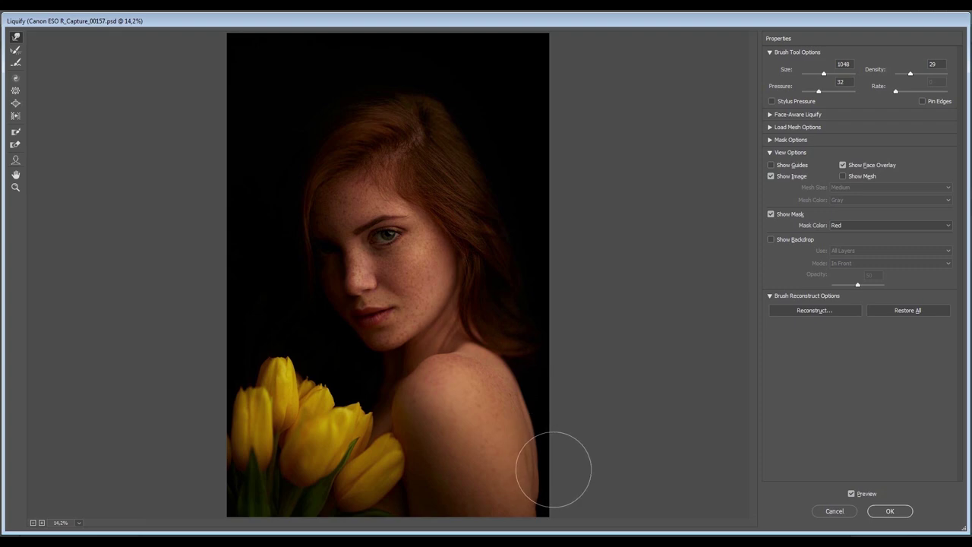
pyautogui.press('[')
pyautogui.press('[')
pyautogui.press('[')
pyautogui.press('[')
pyautogui.press('[')
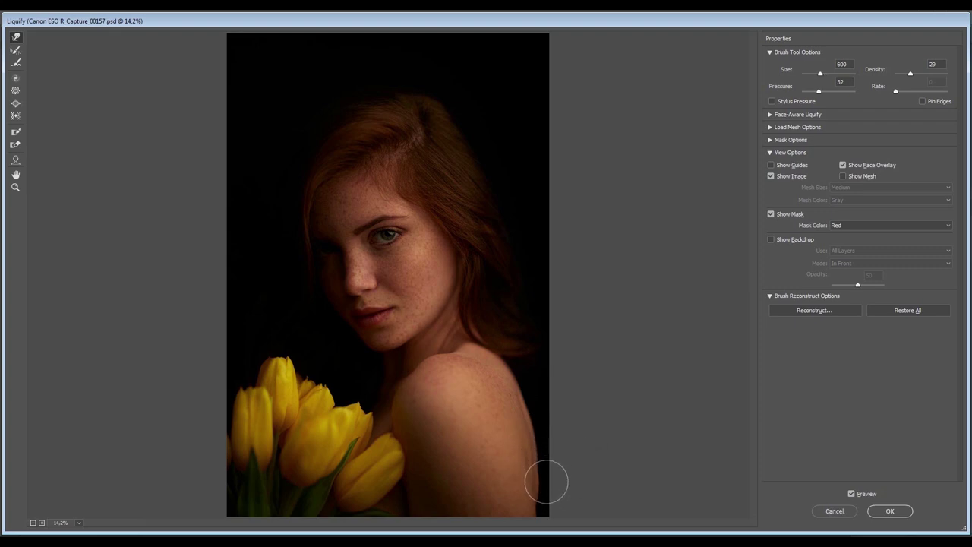
# Refine the back's contour in Liquify, varying the warp brush size between about 700 and 900
pyautogui.press('[')
pyautogui.press('[')
pyautogui.press('[')
pyautogui.press(']')
pyautogui.press(']')
pyautogui.press(']')
pyautogui.press('[')
pyautogui.press('[')
pyautogui.press(']')
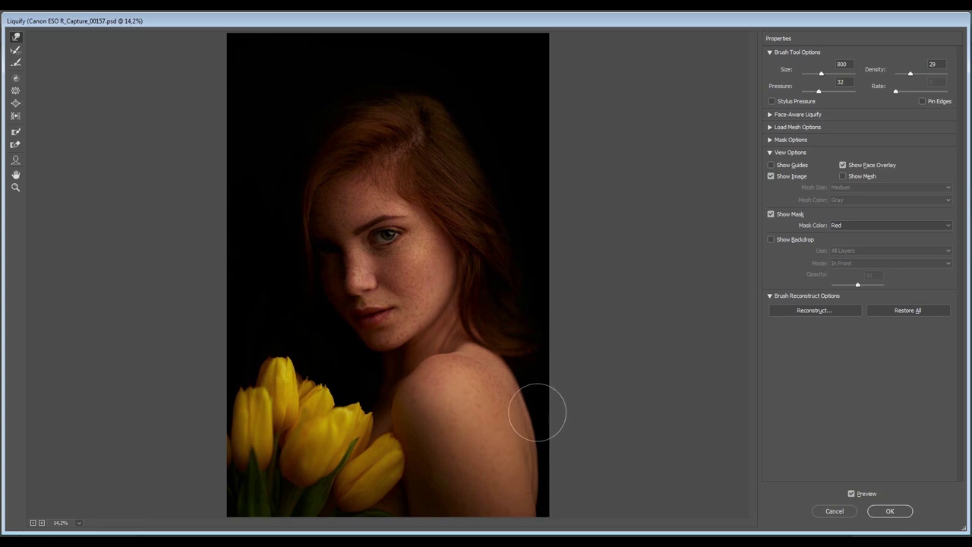
pyautogui.press(']')
pyautogui.press(']')
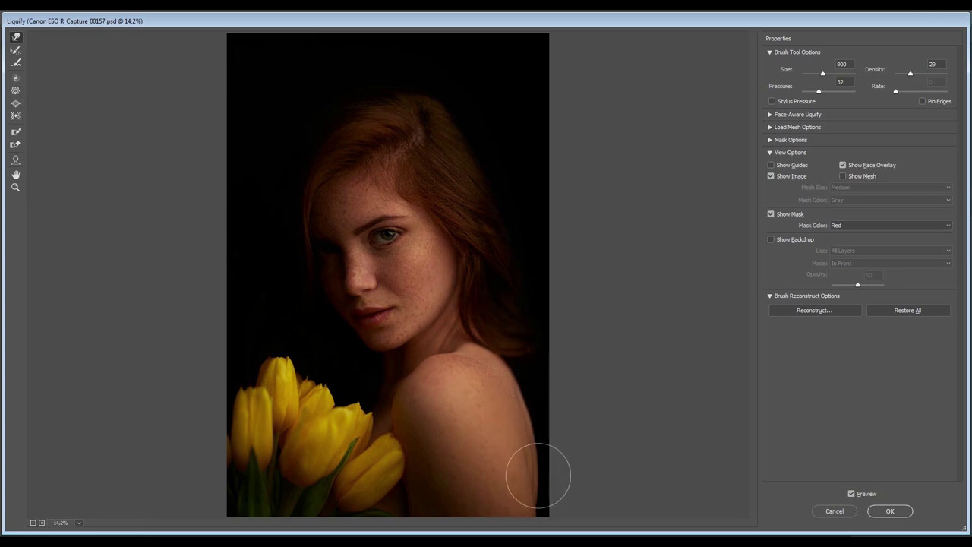
pyautogui.press('[')
pyautogui.press('[')
pyautogui.press('[')
pyautogui.press(']')
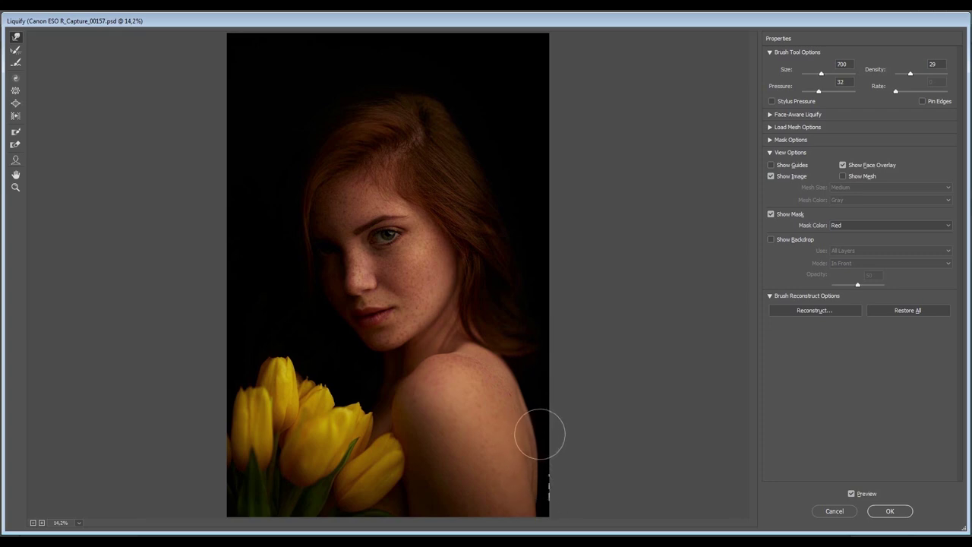
# Shape the shoulder and upper arm in Liquify with larger warp brushes from 1200 to 1900
pyautogui.press(']')
pyautogui.press(']')
pyautogui.press(']')
pyautogui.press(']')
pyautogui.press(']')
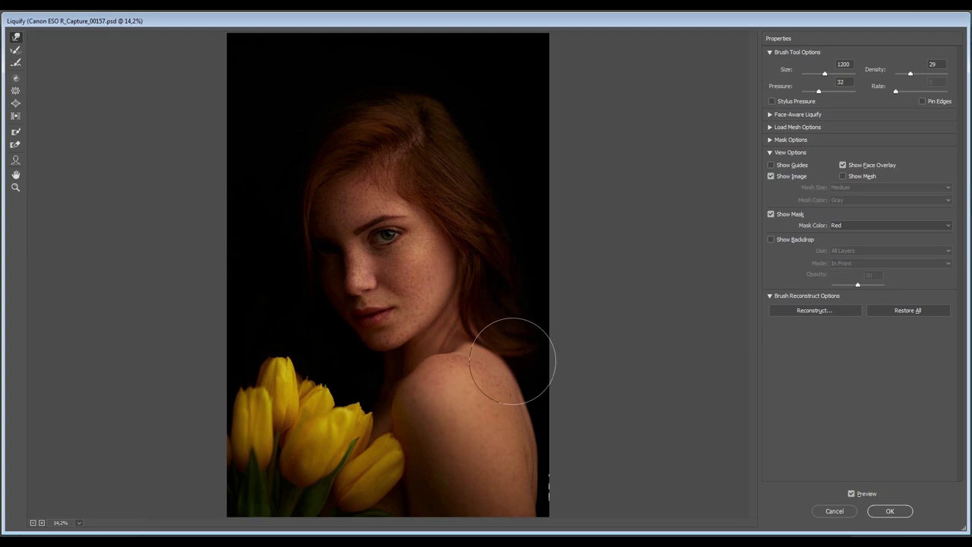
pyautogui.press(']')
pyautogui.press(']')
pyautogui.press(']')
pyautogui.press(']')
pyautogui.press(']')
pyautogui.press(']')
pyautogui.press(']')
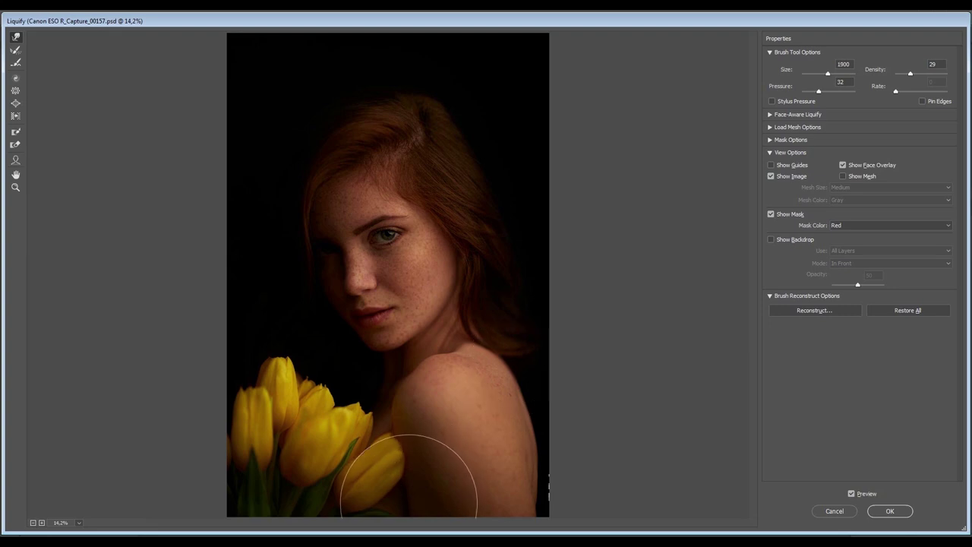
pyautogui.press('[')
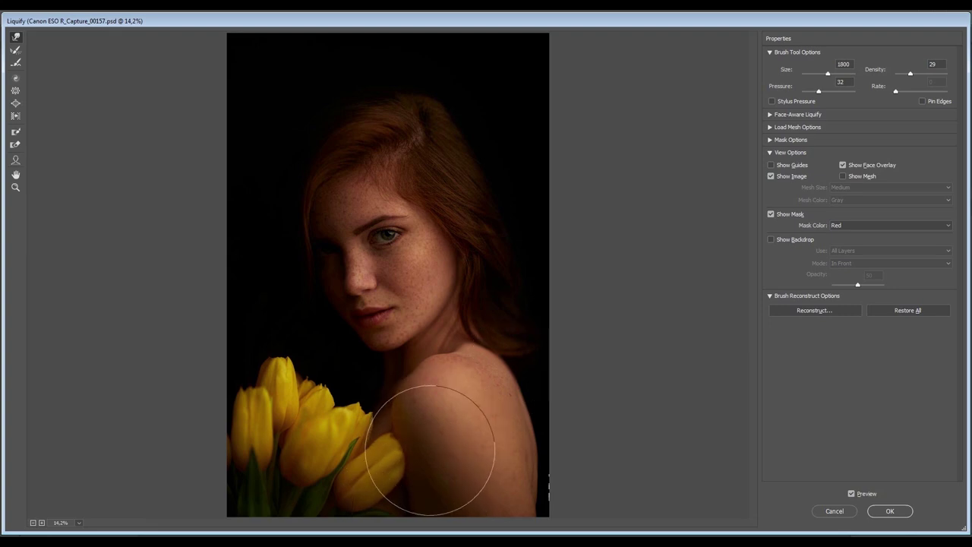
# Correct the distorted image border beside the lower back with small warp brushes starting around 150 and apply Liquify
pyautogui.press('[')
pyautogui.press('[')
pyautogui.press('[')
pyautogui.press('[')
pyautogui.press('[')
pyautogui.press('[')
pyautogui.press('[')
pyautogui.press('[')
pyautogui.press('[')
pyautogui.press('[')
pyautogui.press('[')
pyautogui.press('[')
pyautogui.press('[')
pyautogui.press('[')
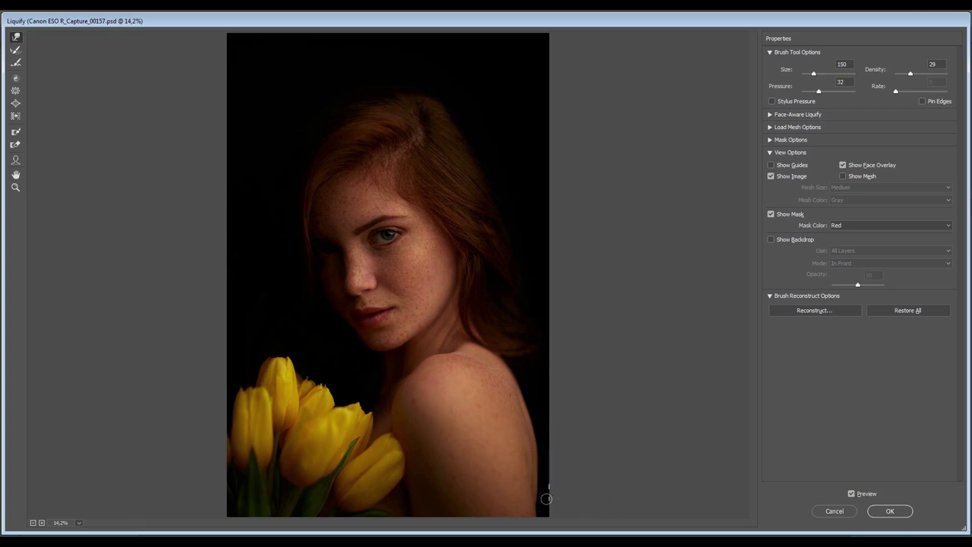
pyautogui.press(']')
pyautogui.press(']')
pyautogui.press(']')
pyautogui.press(']')
pyautogui.press(']')
pyautogui.press(']')
pyautogui.press('[')
pyautogui.press('[')
pyautogui.press(']')
pyautogui.press(']')
pyautogui.press('[')
pyautogui.press('[')
pyautogui.press('[')
pyautogui.press('[')
pyautogui.press('[')
pyautogui.press(']')
pyautogui.press(']')
pyautogui.press('[')
pyautogui.press('[')
pyautogui.press('[')
pyautogui.press('[')
pyautogui.press('Return')
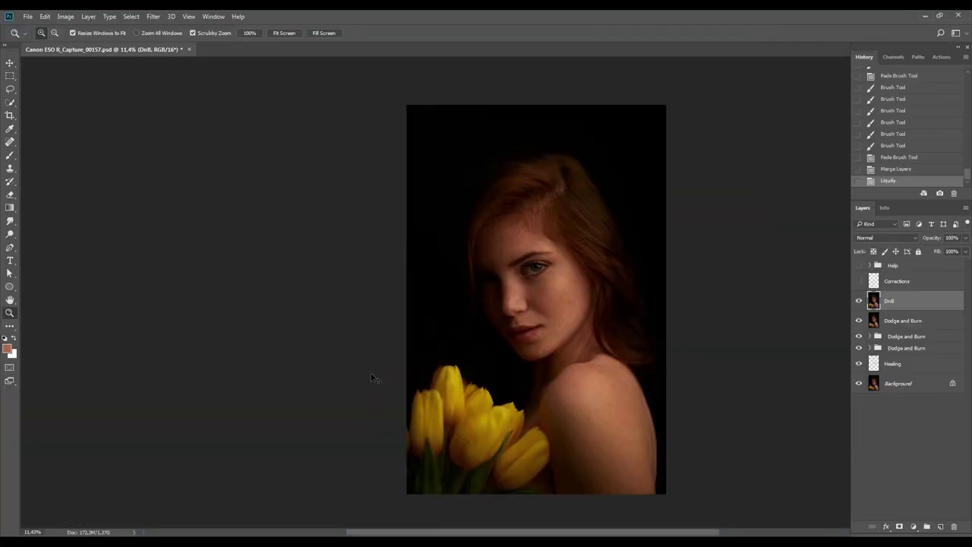
# Reopen Liquify on the DnB layer and push the crown of the hair slightly downward with an 1800 warp brush
pyautogui.moveTo(547, 371); pyautogui.dragTo(487, 339)
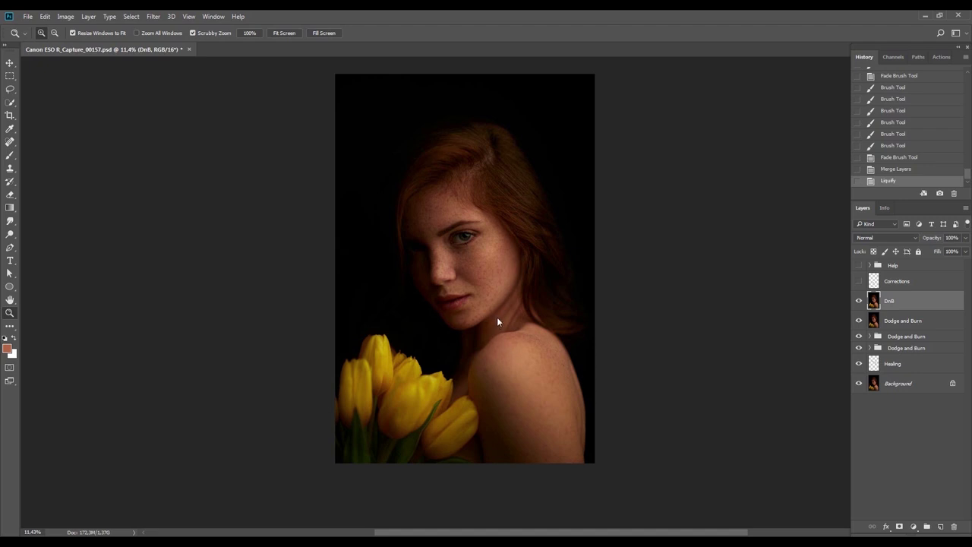
pyautogui.hotkey('shift', 'ctrl', 'x')
pyautogui.press(']')
pyautogui.press(']')
pyautogui.press(']')
pyautogui.press(']')
pyautogui.press(']')
pyautogui.press(']')
pyautogui.press(']')
pyautogui.press(']')
pyautogui.press(']')
pyautogui.press(']')
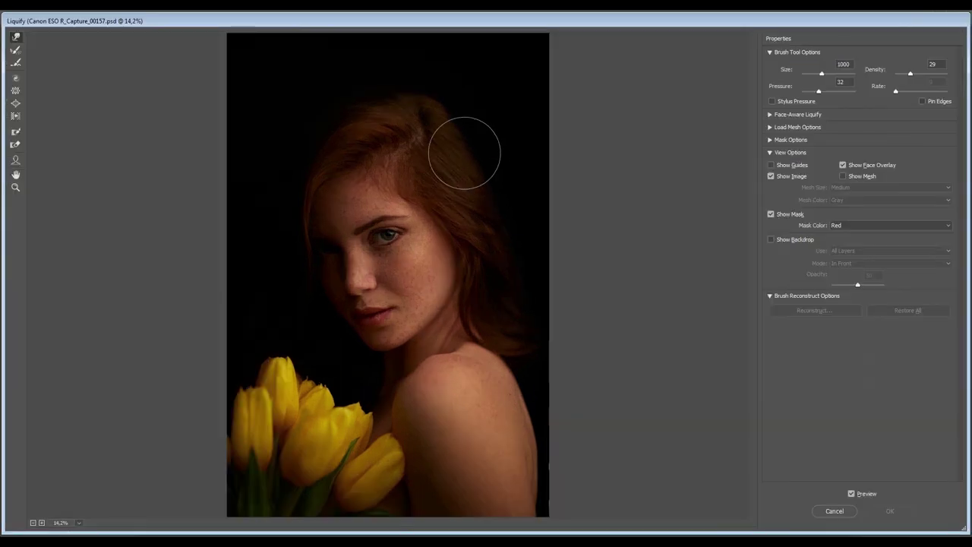
pyautogui.press(']')
pyautogui.press(']')
pyautogui.press(']')
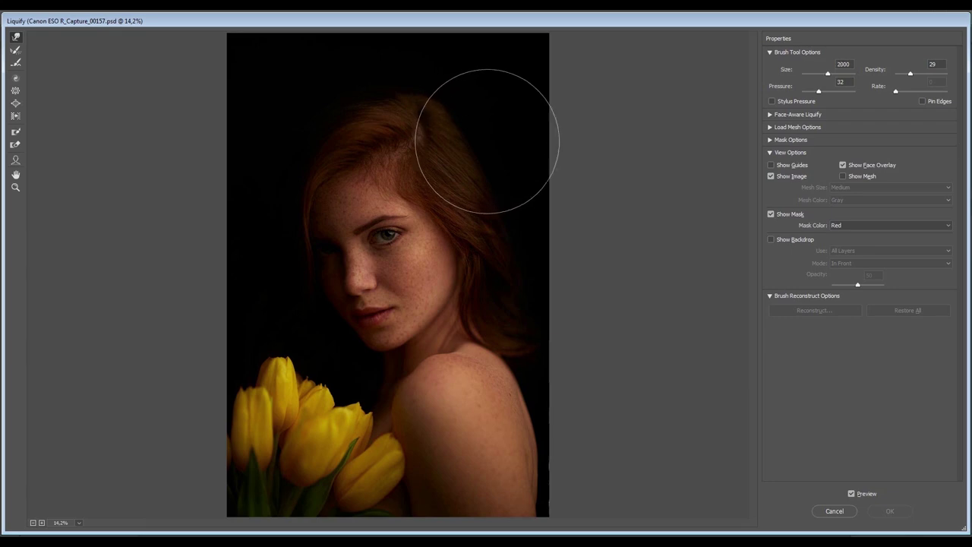
pyautogui.press('[')
pyautogui.press('[')
pyautogui.moveTo(424, 80); pyautogui.dragTo(423, 94)
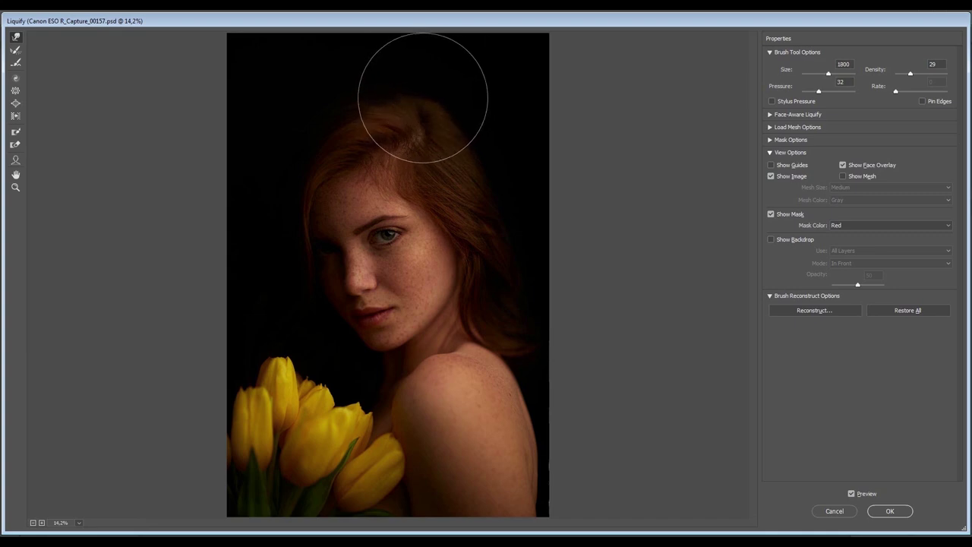
# Smooth the hair outline along the back of the head with warp brush sizes from 2100 to 1700
pyautogui.press(']')
pyautogui.press(']')
pyautogui.press(']')
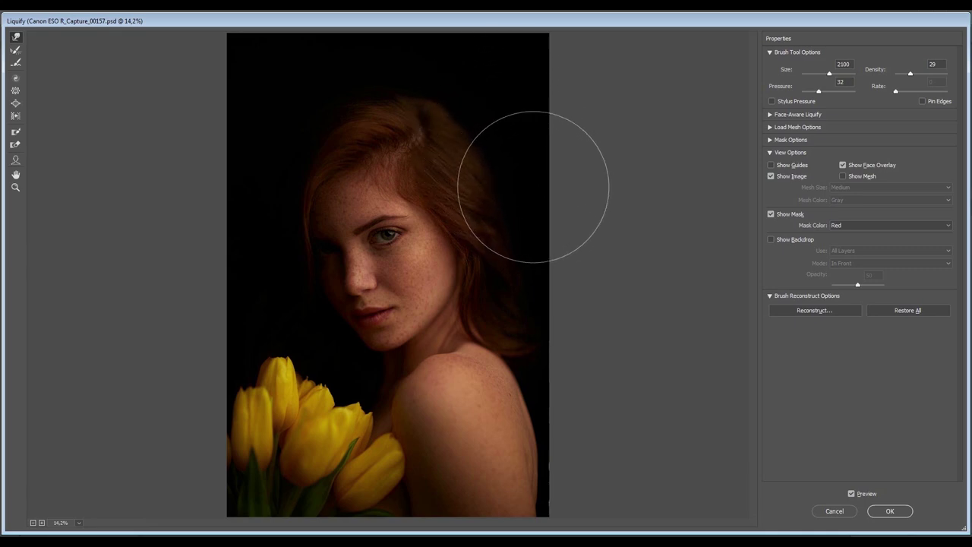
pyautogui.press('[')
pyautogui.press('[')
pyautogui.press('[')
pyautogui.press('[')
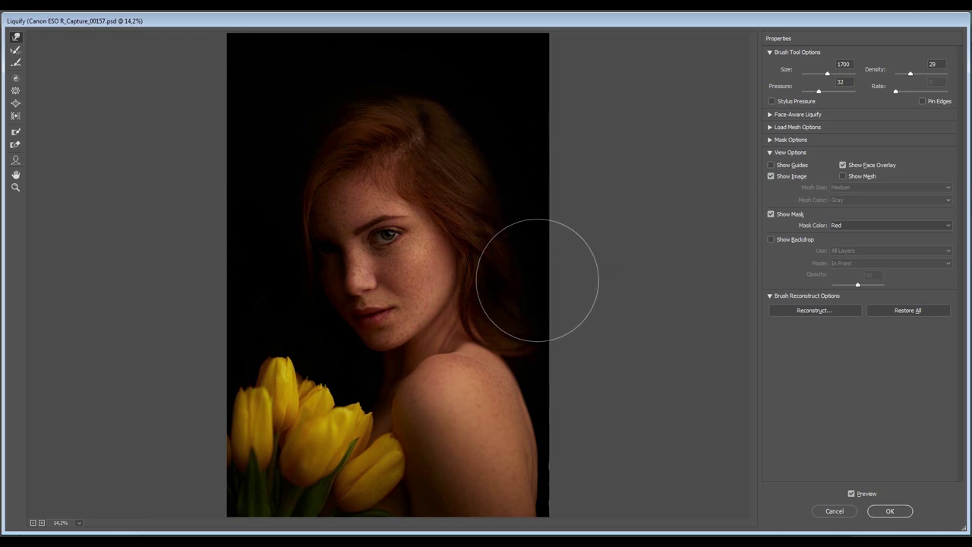
pyautogui.click(294, 200)
pyautogui.press('[')
pyautogui.press('[')
pyautogui.press('[')
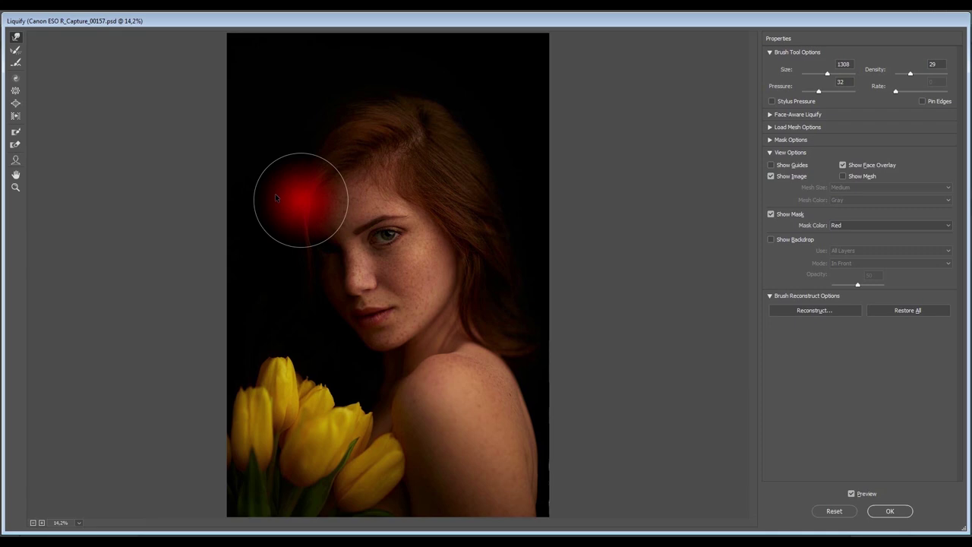
pyautogui.hotkey('ctrl', 'z')
# Apply the Liquify hair reshaping and compare the portrait before and after it
pyautogui.press('Return')
pyautogui.hotkey('ctrl', 'z')
pyautogui.hotkey('ctrl', 'shift', 'z')
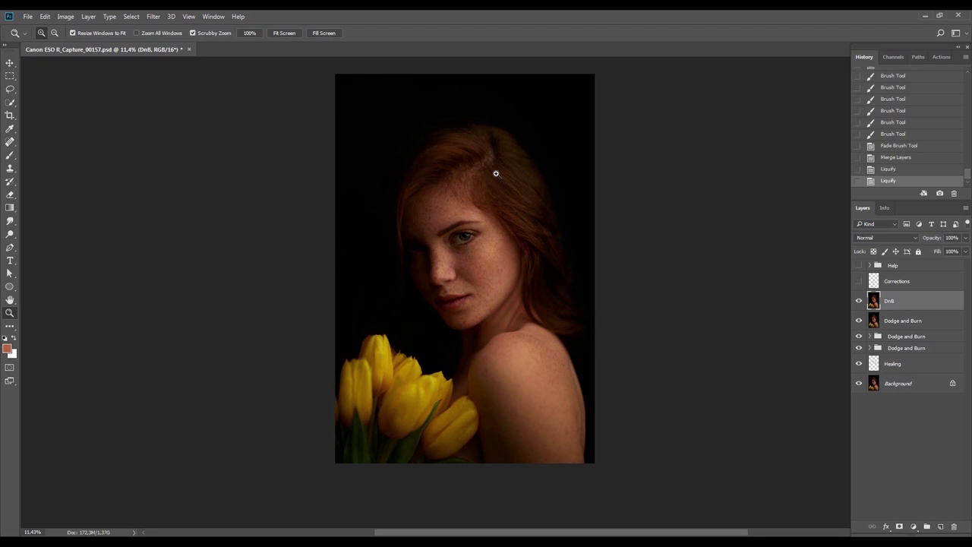
# Check the portrait's tones in black and white by temporarily showing the Help group
pyautogui.press('v')
pyautogui.click(859, 265)
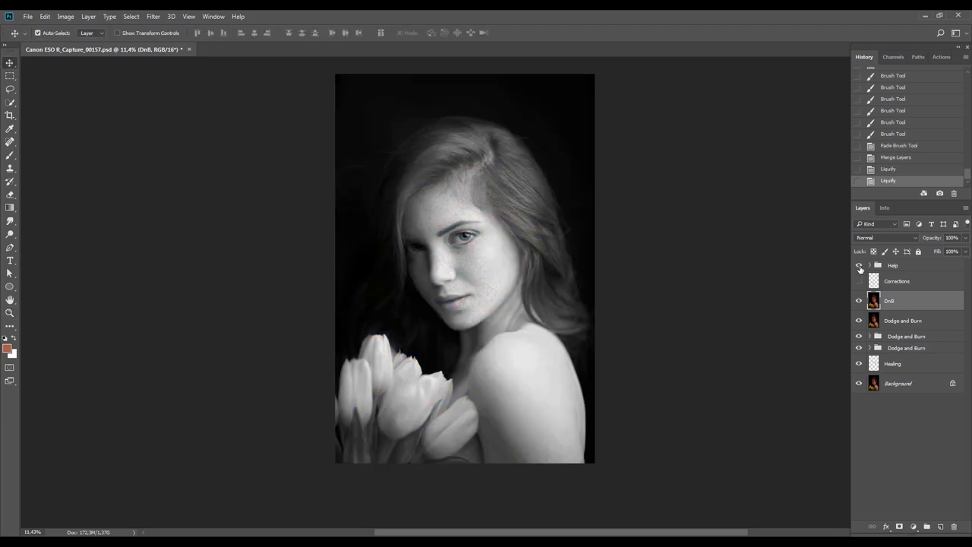
pyautogui.click(859, 266)
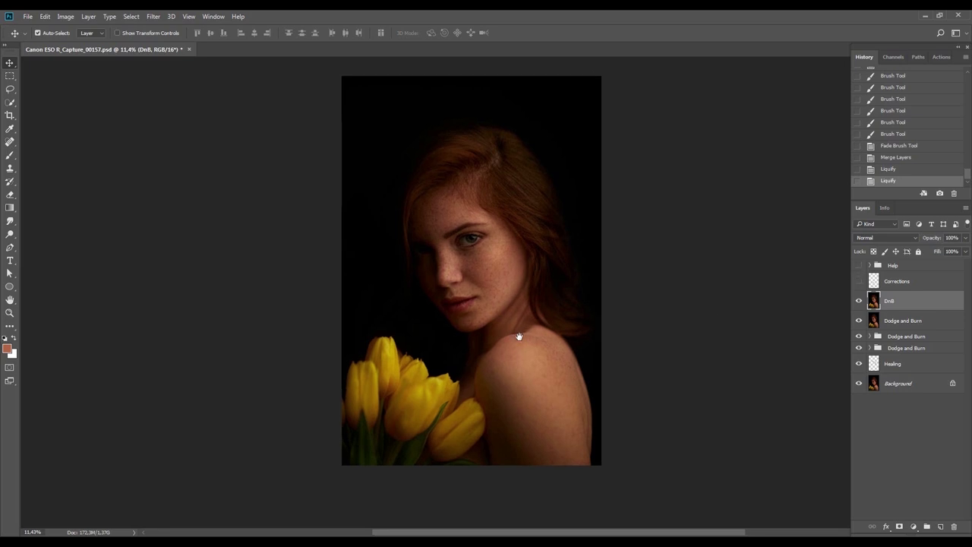
# Heal the mark just below the mouth corner on the DnB layer with the 44 px Spot Healing Brush
pyautogui.scroll(1, 520, 334)
pyautogui.moveTo(542, 338); pyautogui.dragTo(508, 332)
pyautogui.press('j')
pyautogui.scroll(8, 501, 339)
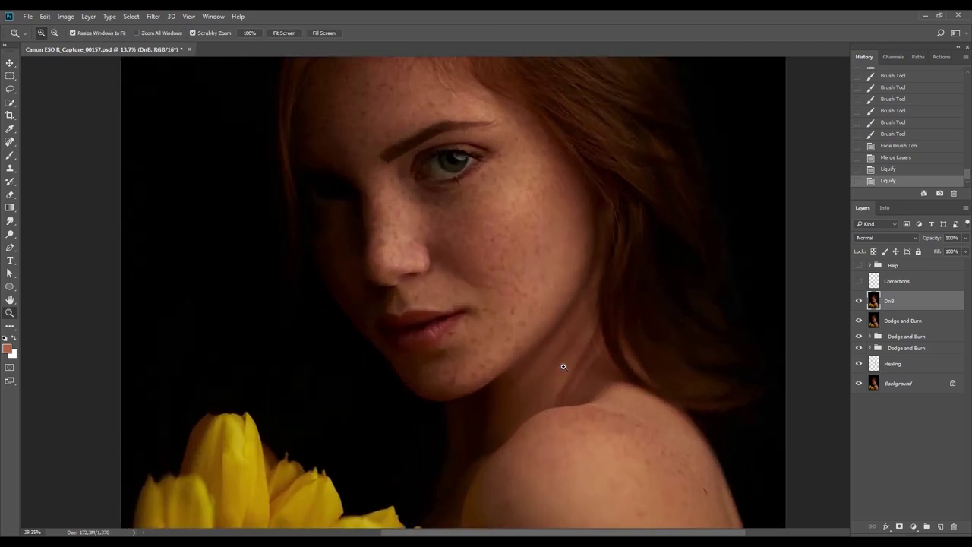
pyautogui.moveTo(430, 344)
pyautogui.mouseDown()
pyautogui.moveTo(434, 332)
pyautogui.moveTo(414, 382)
pyautogui.mouseUp()
pyautogui.hotkey('ctrl', 'z')
pyautogui.press('z')
pyautogui.press('j')
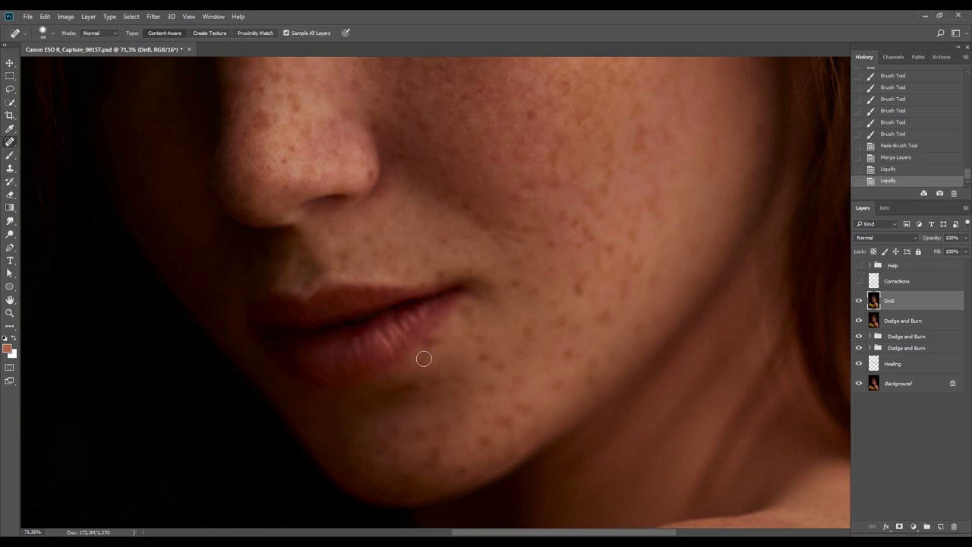
pyautogui.moveTo(425, 360); pyautogui.dragTo(424, 363)
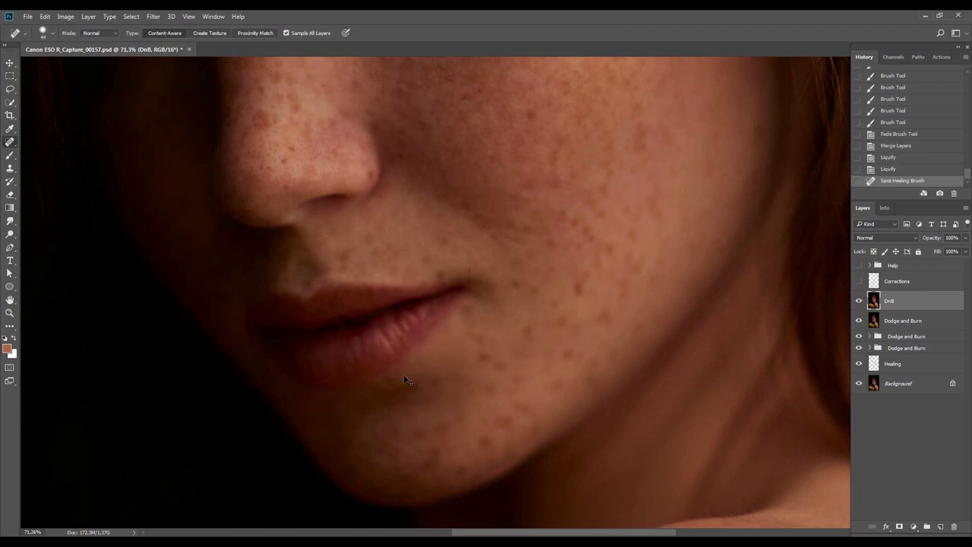
# Fade the mouth-corner healing to 65% opacity and readjust the fade to 70%
pyautogui.hotkey('ctrl', '0')
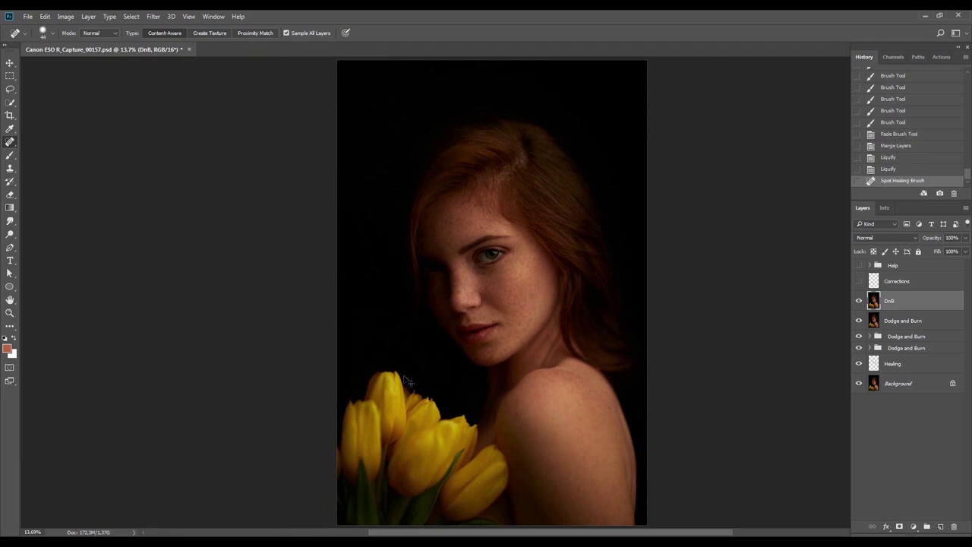
pyautogui.hotkey('ctrl', 'shift', 'f')
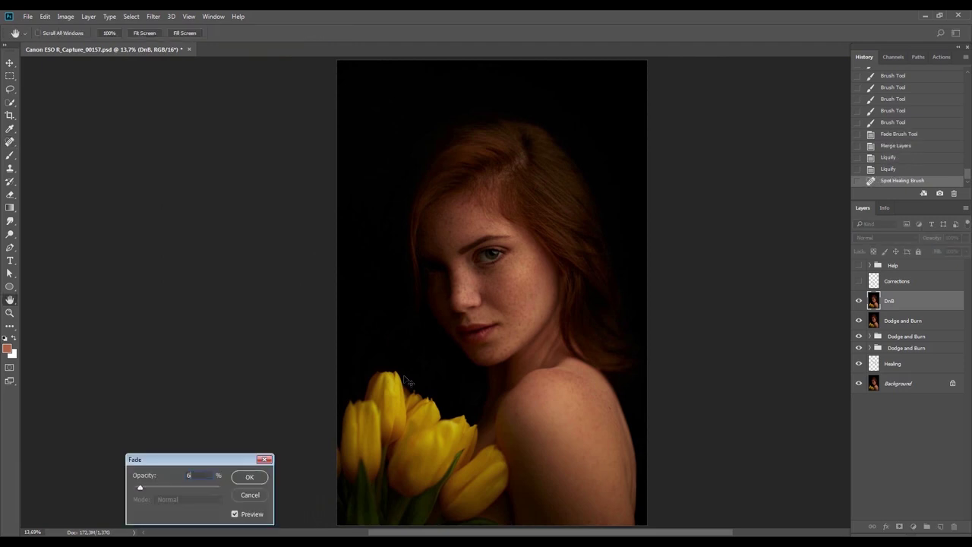
pyautogui.press('Return')
pyautogui.hotkey('ctrl', 'shift', 'f')
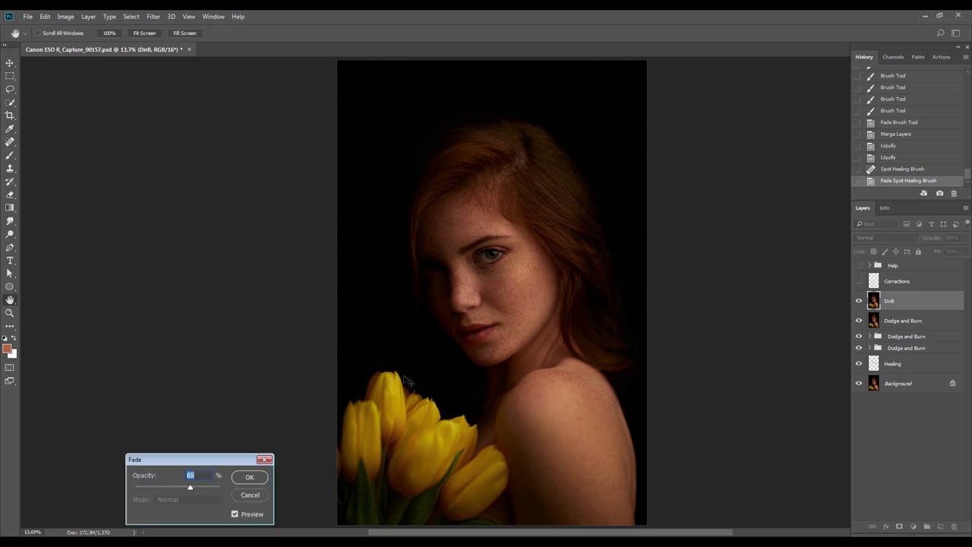
pyautogui.write('70')
pyautogui.press('Return')
# Heal another small mark near the lips with the Spot Healing Brush and fade the correction to 50% opacity
pyautogui.hotkey('ctrl', 'space')
pyautogui.moveTo(514, 319); pyautogui.dragTo(534, 369)
pyautogui.moveTo(481, 335); pyautogui.dragTo(489, 341)
pyautogui.click(493, 348)
pyautogui.hotkey('ctrl', 'shift', 'f')
pyautogui.write('50')
pyautogui.press('Return')
pyautogui.hotkey('ctrl', '0')
# Heal further marks beside the mouth and above the upper lip with the 44 px Spot Healing Brush
pyautogui.press('z')
pyautogui.click(516, 317)
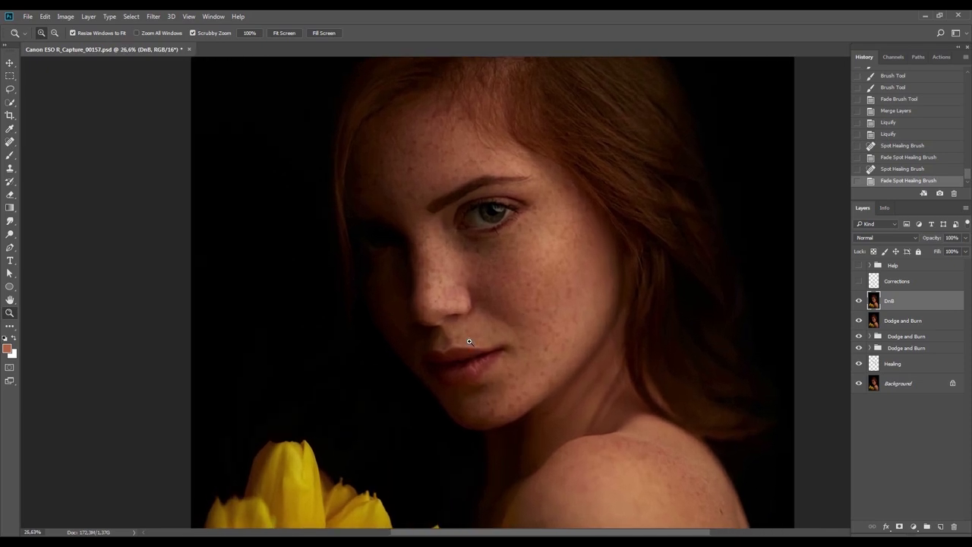
pyautogui.press('j')
pyautogui.click(508, 323)
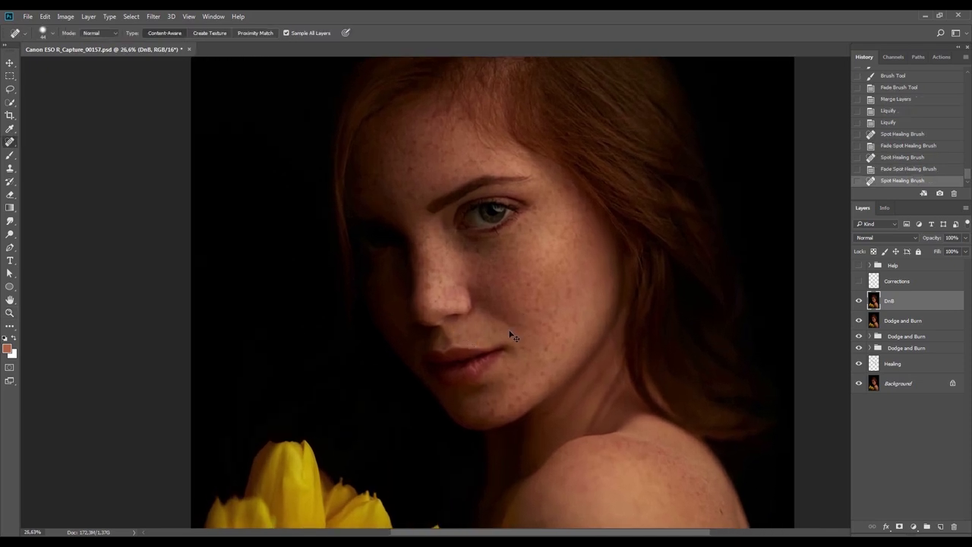
pyautogui.click(458, 335)
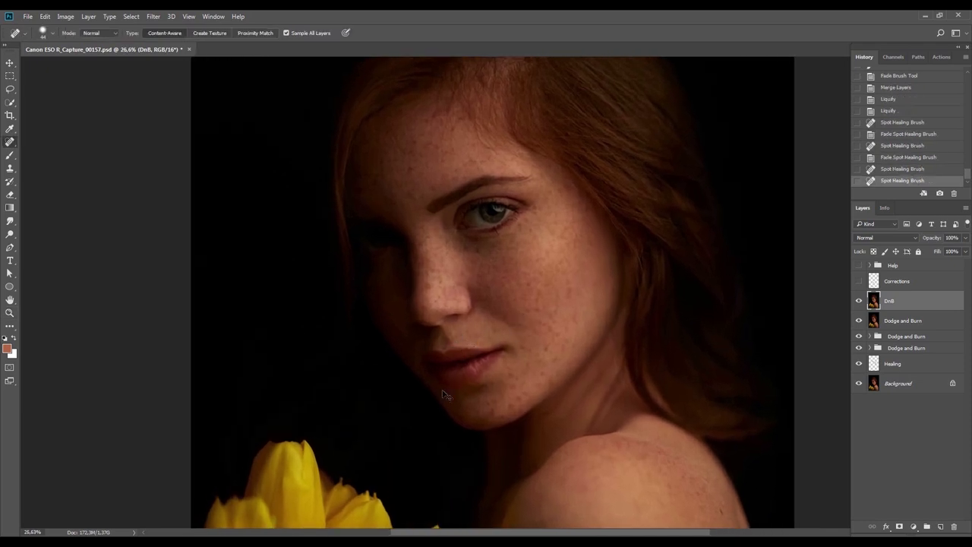
# Fade the last healing correction to 50% opacity, save the document and compare the image with and without the DnB layer
pyautogui.hotkey('ctrl', 'shift', 'f')
pyautogui.write('50')
pyautogui.press('Return')
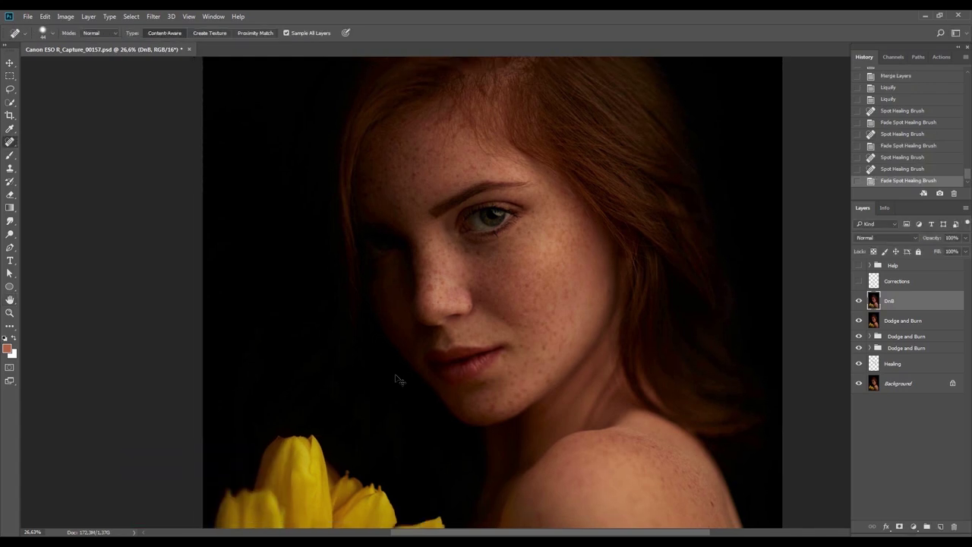
pyautogui.hotkey('ctrl', '0')
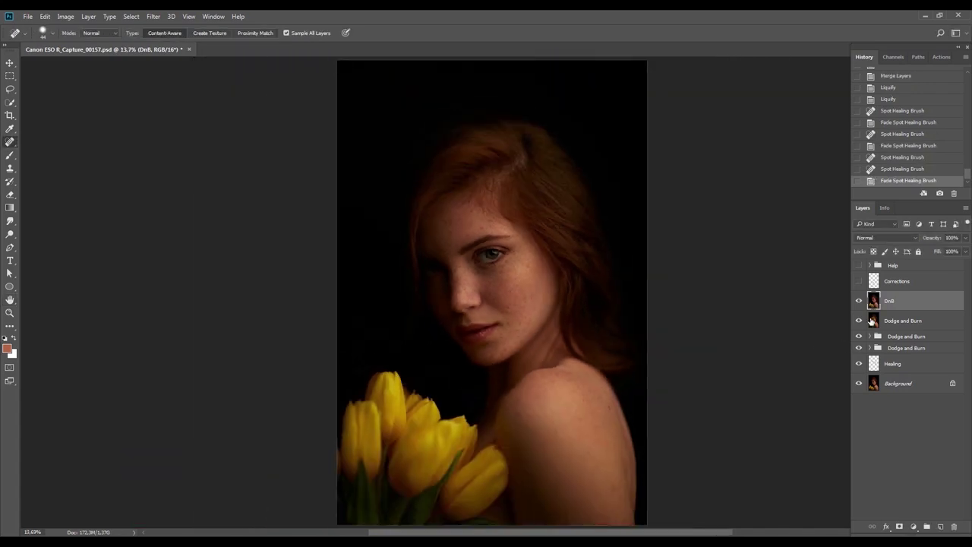
pyautogui.hotkey('ctrl', 's')
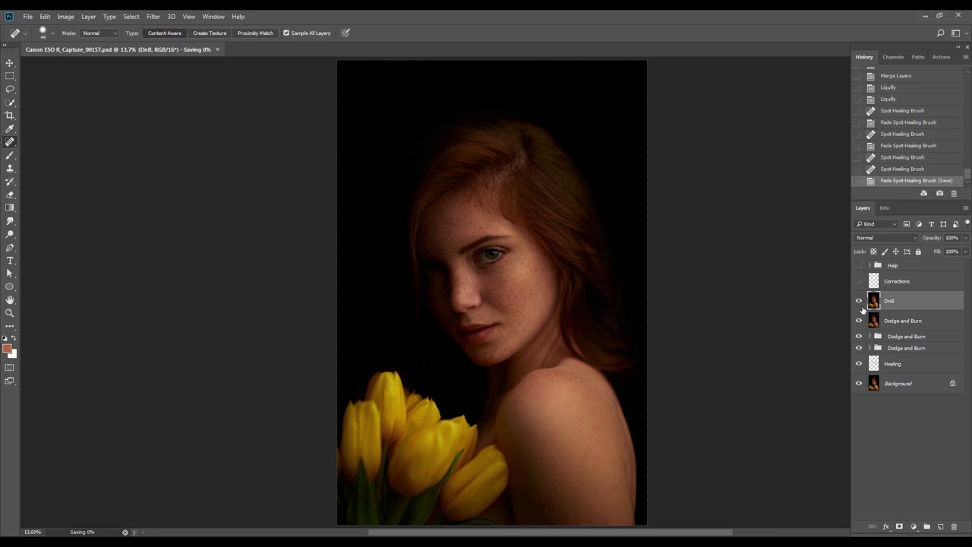
pyautogui.click(860, 304)
pyautogui.click(860, 304)
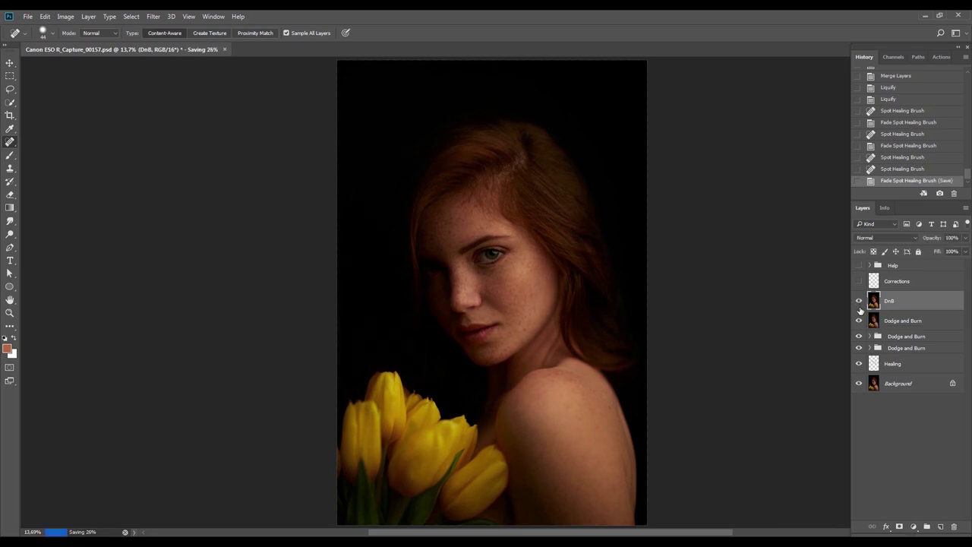
# Create a new dodge-and-burn curves group, place it above the DnB layer and rename it Contouring
pyautogui.click(896, 384)
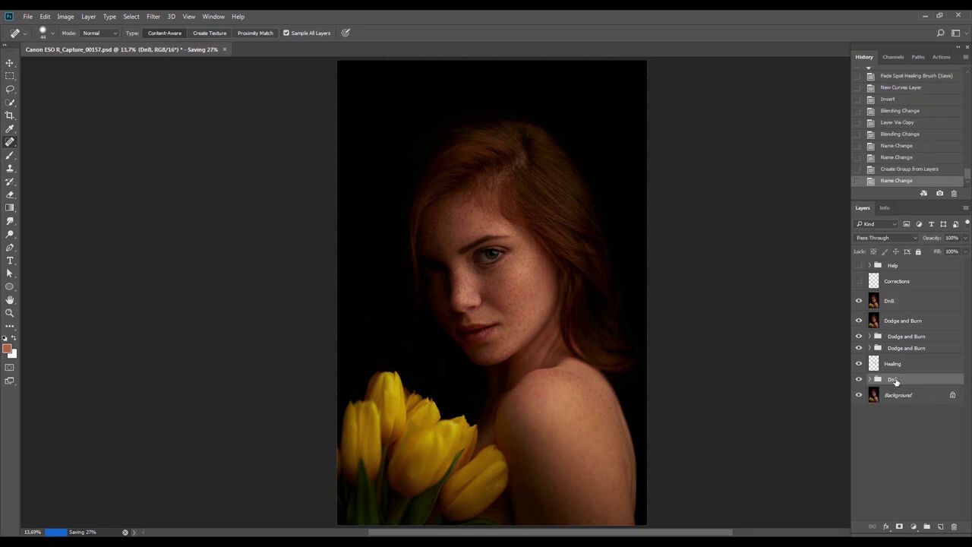
pyautogui.moveTo(896, 381); pyautogui.dragTo(893, 299)
pyautogui.doubleClick(892, 297)
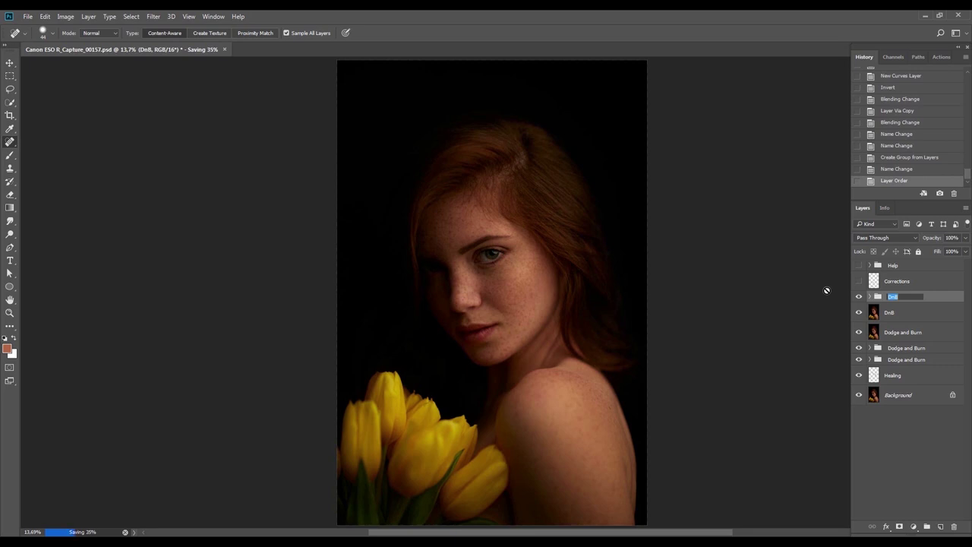
pyautogui.press('b')
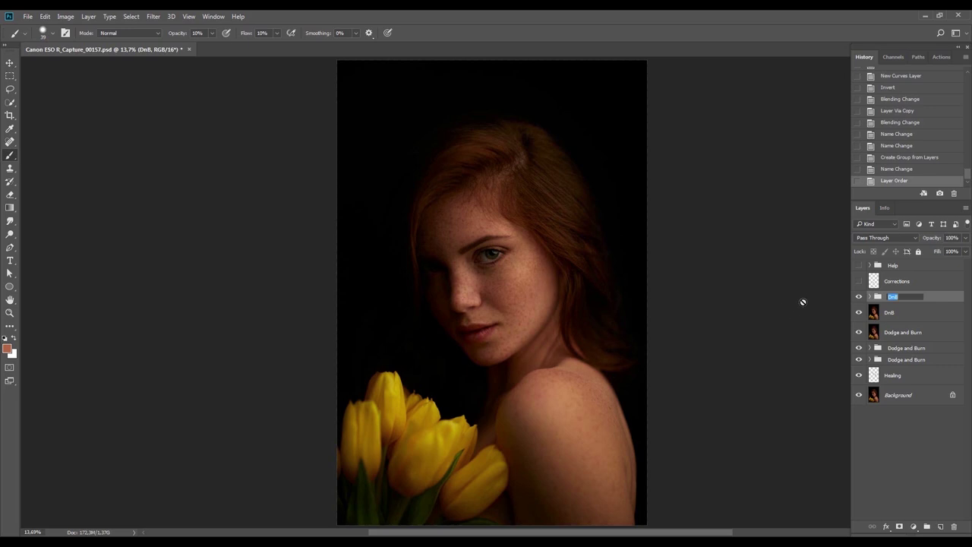
pyautogui.write('Contouring')
pyautogui.press('Return')
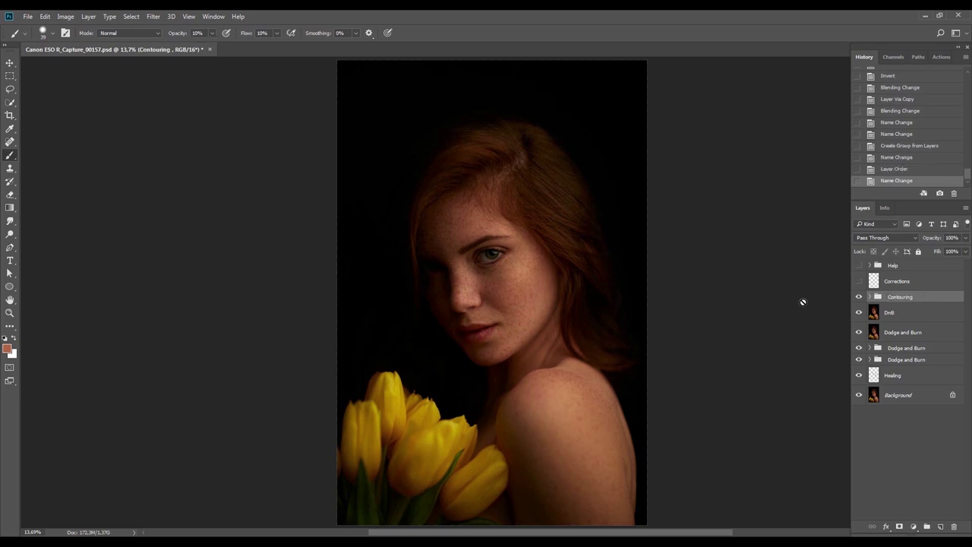
# Show the Help group with its Screen copy curve hidden, and target the Burn mask in the Contouring group with the Brush
pyautogui.click(869, 297)
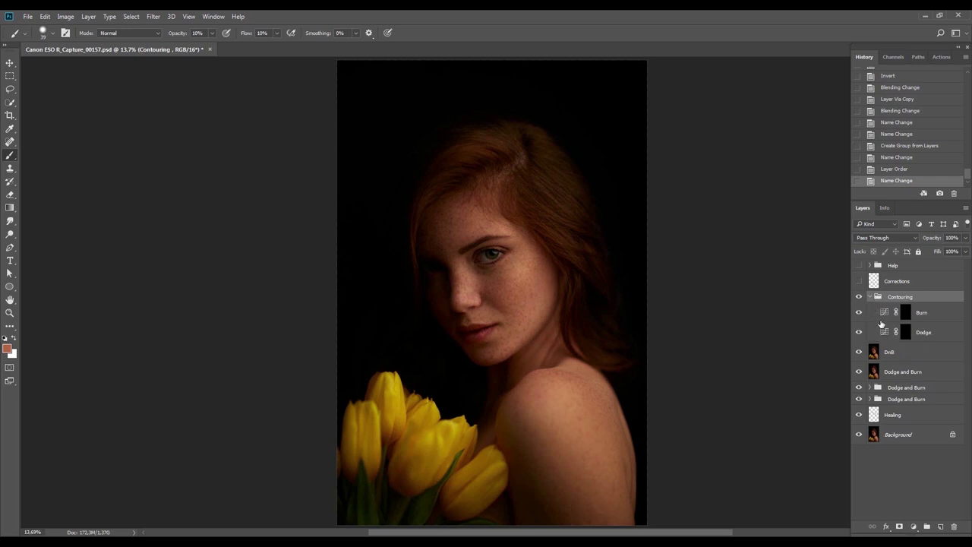
pyautogui.click(859, 265)
pyautogui.press('r')
pyautogui.moveTo(677, 221); pyautogui.dragTo(646, 341)
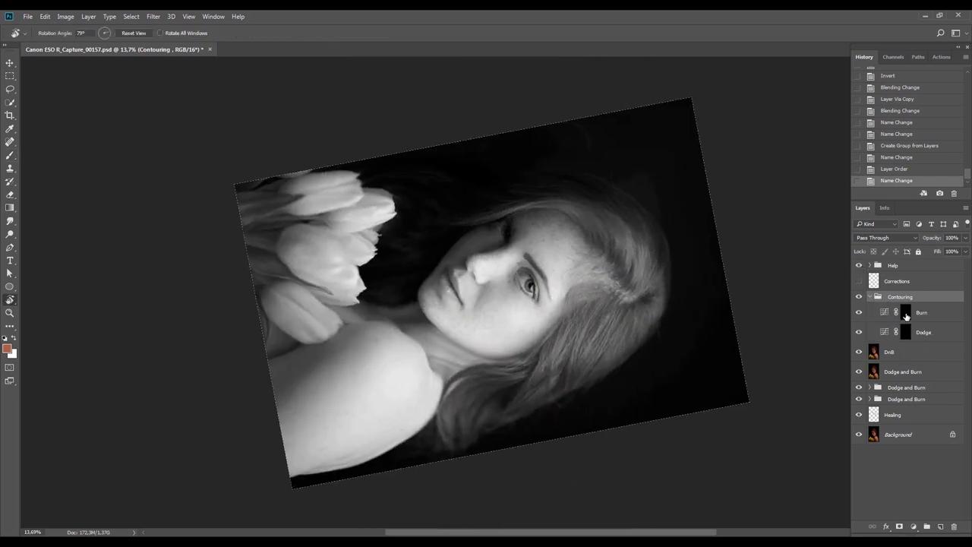
pyautogui.click(906, 312)
pyautogui.press('b')
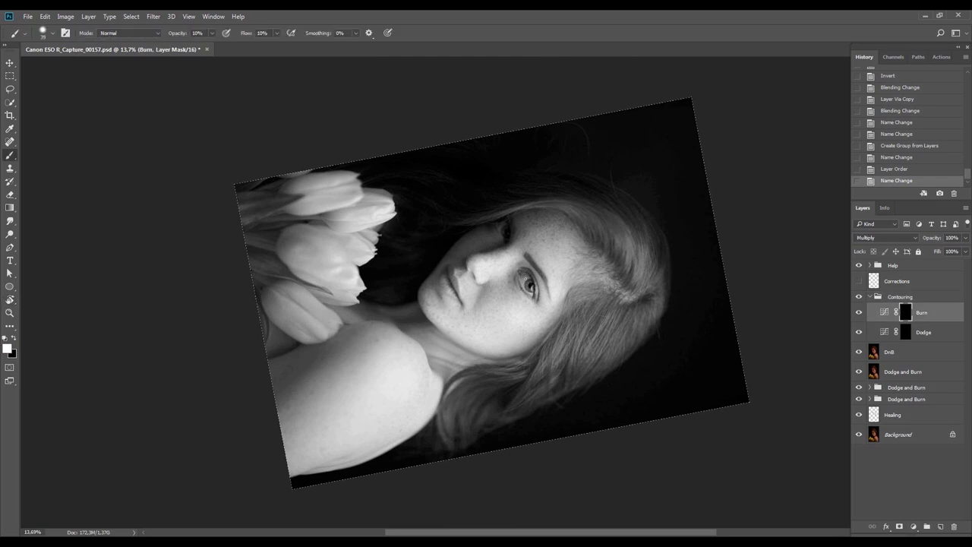
pyautogui.click(870, 265)
pyautogui.click(859, 301)
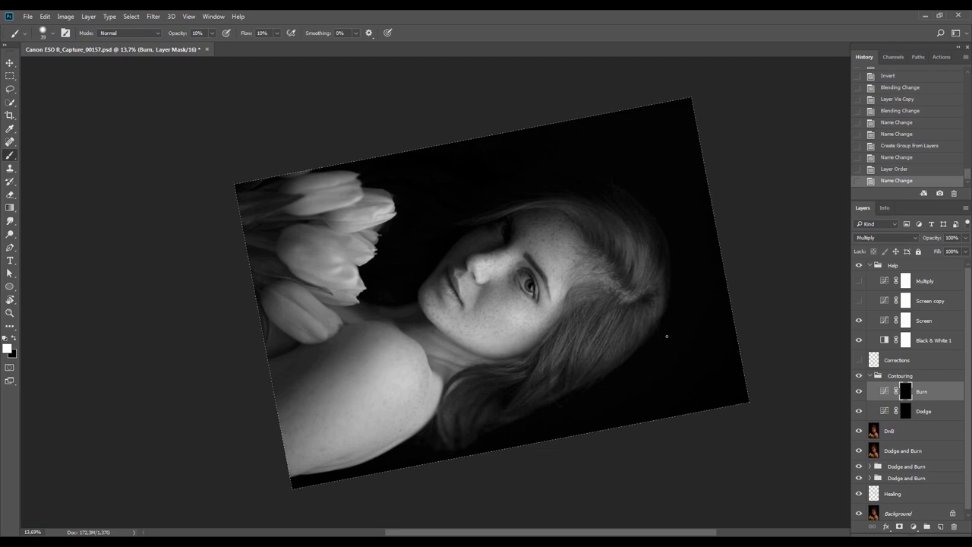
# Set the Brush to 20% opacity and 3% flow and try a burn stroke above the upper lip
pyautogui.press('Escape')
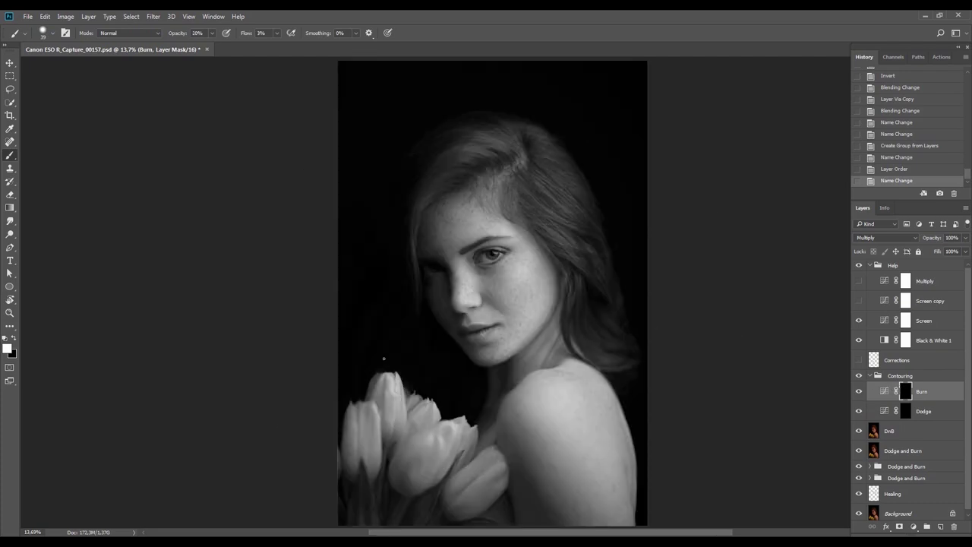
pyautogui.press('r')
pyautogui.moveTo(525, 373); pyautogui.dragTo(587, 278)
pyautogui.press('z')
pyautogui.press('b')
pyautogui.scroll(5, 519, 323)
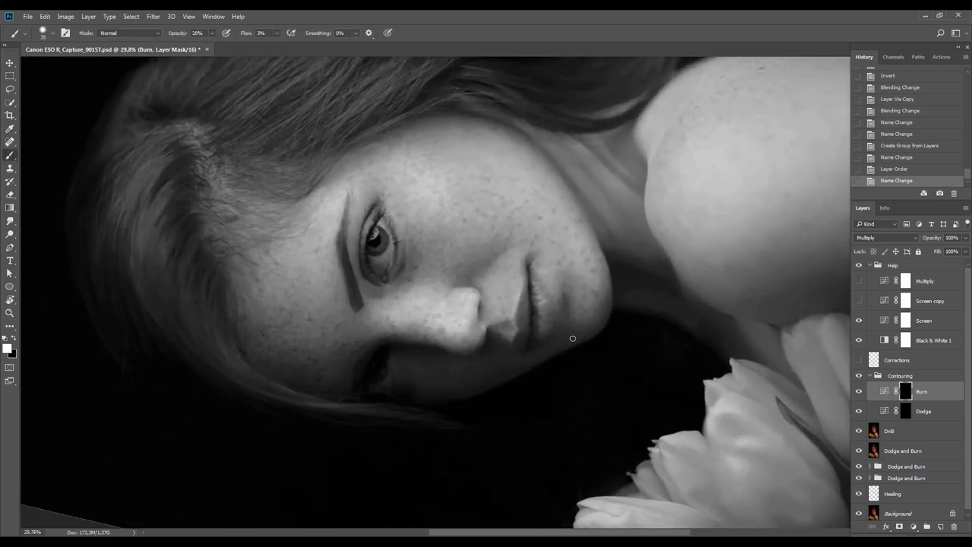
pyautogui.rightClick(522, 267)
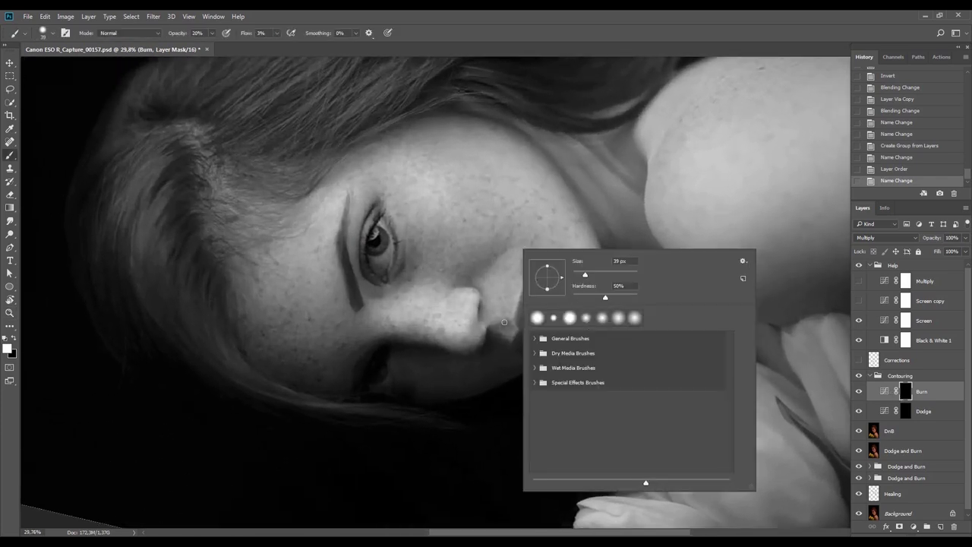
pyautogui.click(514, 316)
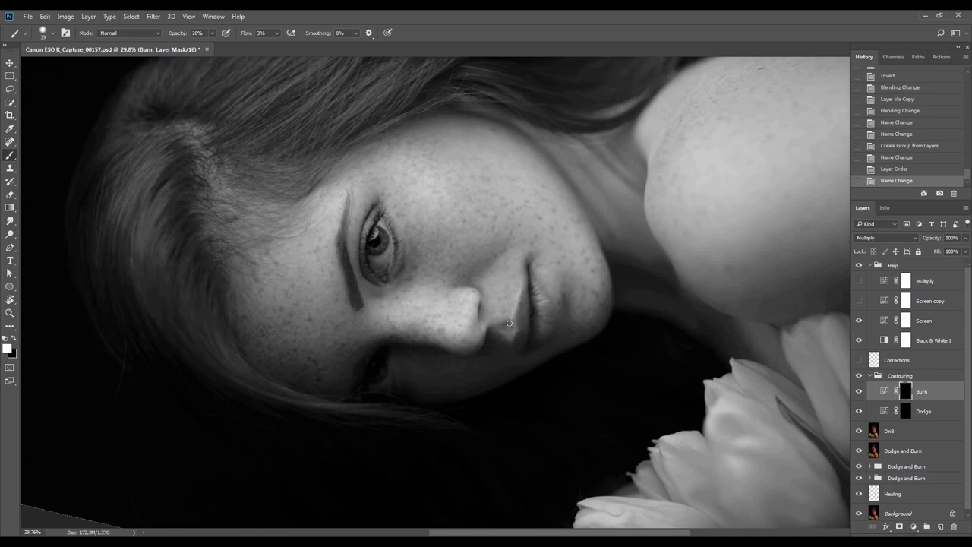
pyautogui.moveTo(503, 338); pyautogui.dragTo(504, 362)
pyautogui.hotkey('ctrl', 'z')
# Burn the shading around the lips on the Burn mask with the 39 px brush
pyautogui.press('Escape')
pyautogui.press('r')
pyautogui.moveTo(461, 277)
pyautogui.mouseDown()
pyautogui.moveTo(575, 282)
pyautogui.moveTo(453, 279)
pyautogui.mouseUp()
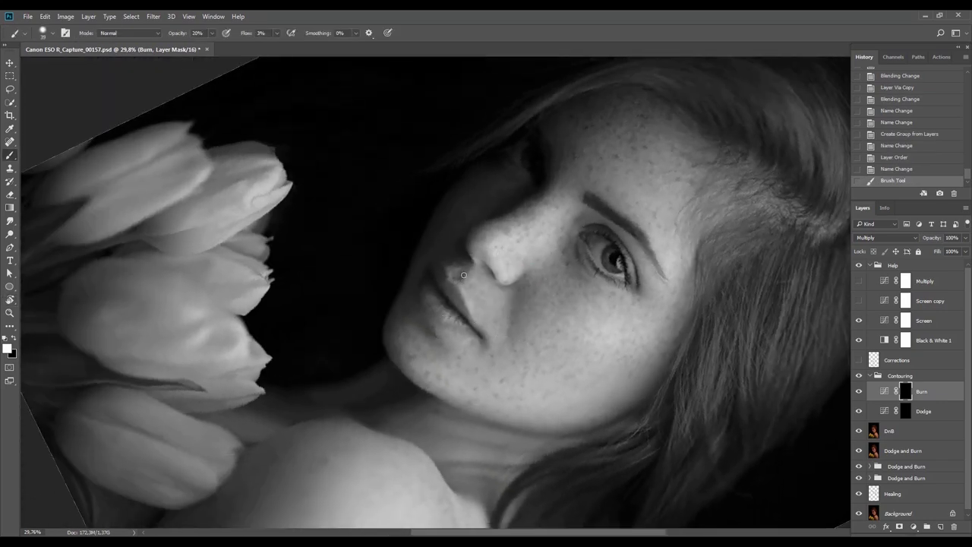
pyautogui.moveTo(459, 281); pyautogui.dragTo(476, 323)
pyautogui.press('r')
pyautogui.moveTo(425, 238)
pyautogui.mouseDown()
pyautogui.moveTo(433, 220)
pyautogui.moveTo(487, 209)
pyautogui.mouseUp()
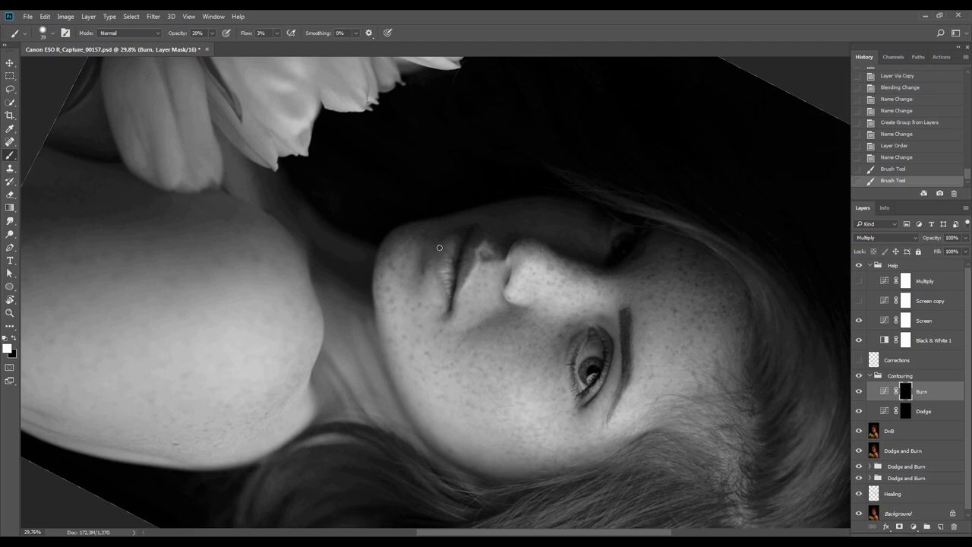
pyautogui.moveTo(454, 234)
pyautogui.mouseDown()
pyautogui.moveTo(479, 228)
pyautogui.moveTo(476, 240)
pyautogui.moveTo(513, 251)
pyautogui.moveTo(507, 260)
pyautogui.moveTo(562, 270)
pyautogui.mouseUp()
# Burn the nostril shadow on the Burn mask with repeated short strokes of a smaller brush
pyautogui.press('z')
pyautogui.press('b')
pyautogui.press('[')
pyautogui.press('[')
pyautogui.press('[')
pyautogui.click(502, 314)
pyautogui.moveTo(503, 314); pyautogui.dragTo(510, 295)
pyautogui.moveTo(504, 312); pyautogui.dragTo(510, 293)
pyautogui.moveTo(505, 309); pyautogui.dragTo(510, 293)
pyautogui.moveTo(506, 307); pyautogui.dragTo(509, 293)
pyautogui.press(']')
pyautogui.press(']')
pyautogui.press(']')
pyautogui.press(']')
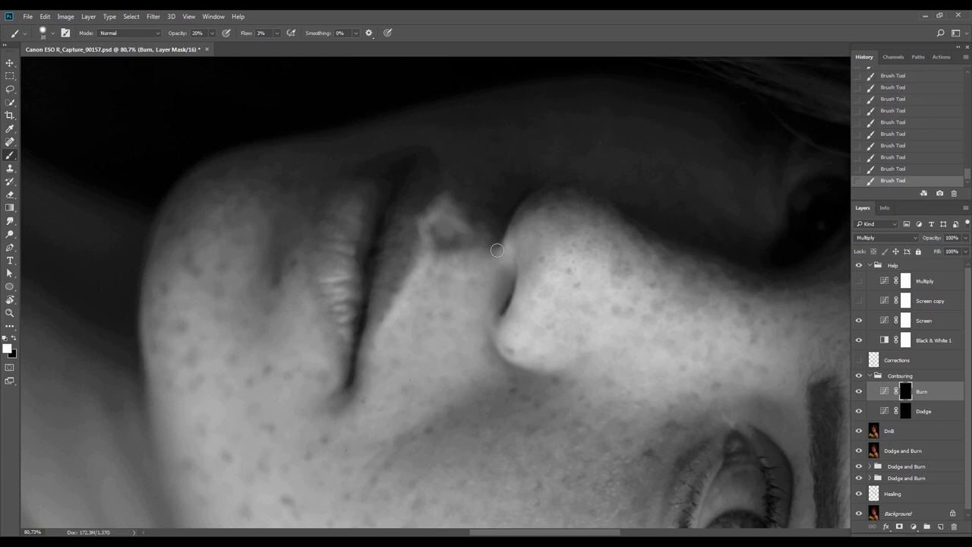
# Burn the shading along the lower eyelid on the Burn mask with a small brush
pyautogui.press('Escape')
pyautogui.hotkey('ctrl', 'space')
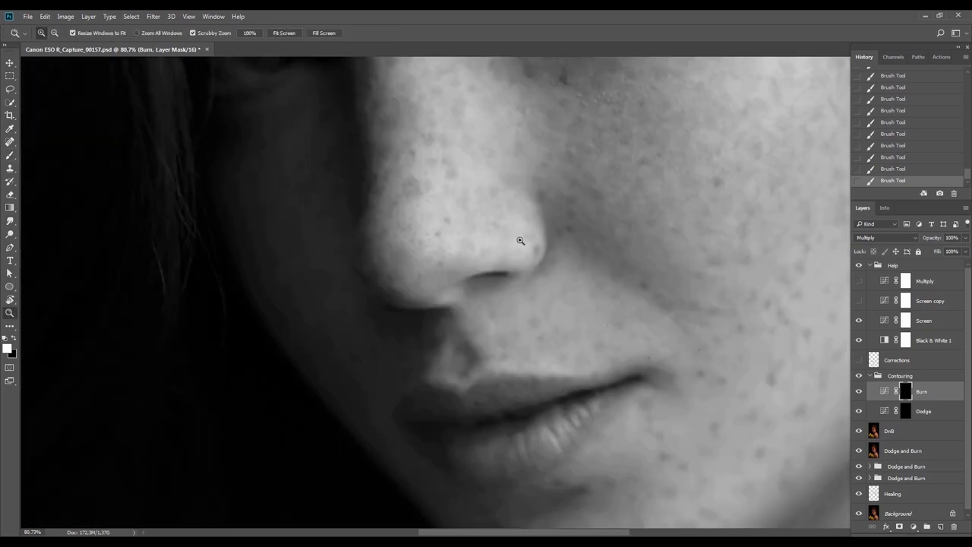
pyautogui.moveTo(521, 240); pyautogui.dragTo(456, 249)
pyautogui.press('r')
pyautogui.moveTo(566, 296)
pyautogui.mouseDown()
pyautogui.moveTo(475, 169)
pyautogui.moveTo(457, 173)
pyautogui.moveTo(510, 179)
pyautogui.mouseUp()
pyautogui.hotkey('ctrl', 'space')
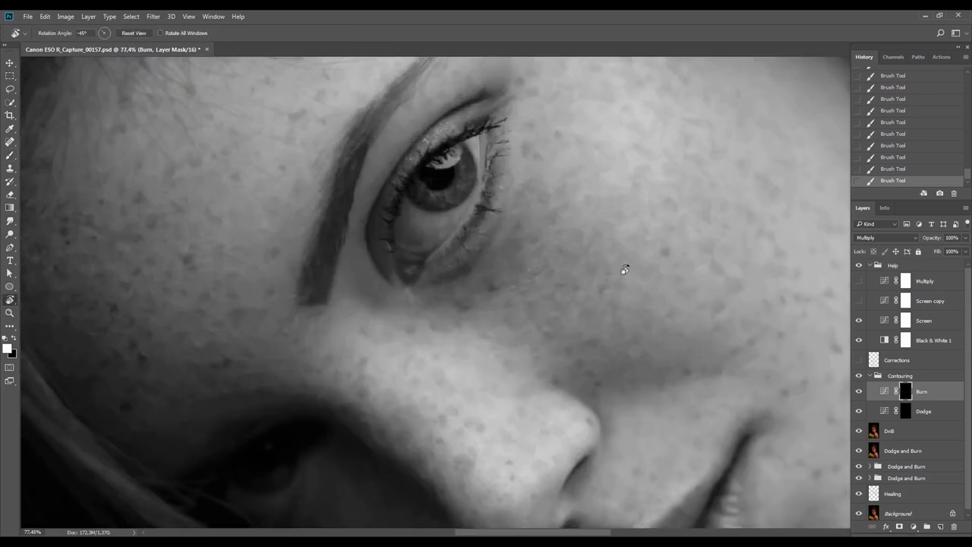
pyautogui.moveTo(622, 271); pyautogui.dragTo(592, 219)
pyautogui.press('b')
pyautogui.press('[')
pyautogui.press('[')
pyautogui.press('[')
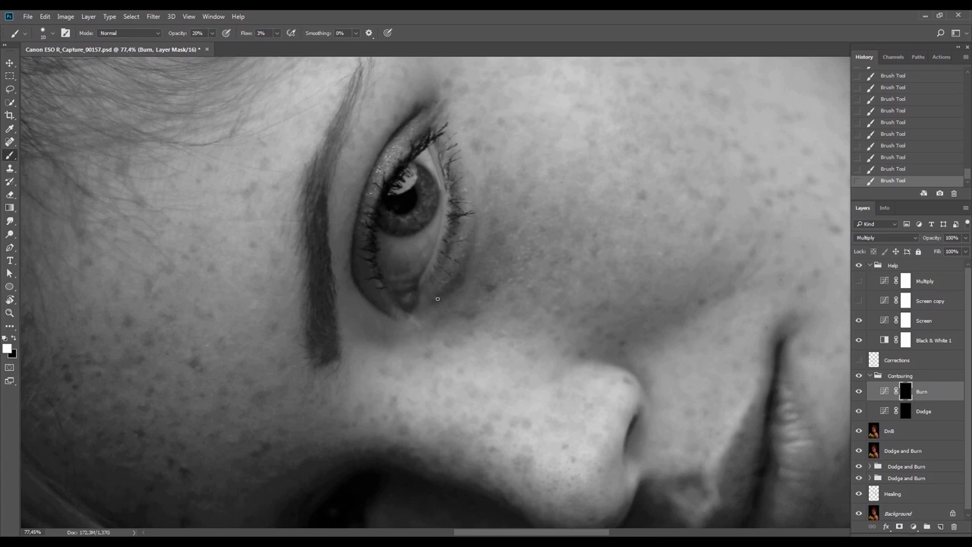
pyautogui.moveTo(439, 247); pyautogui.dragTo(536, 255)
# Compare the burned eye area in colour and through the Help group, including the upper eyelid
pyautogui.hotkey('ctrl', 'space')
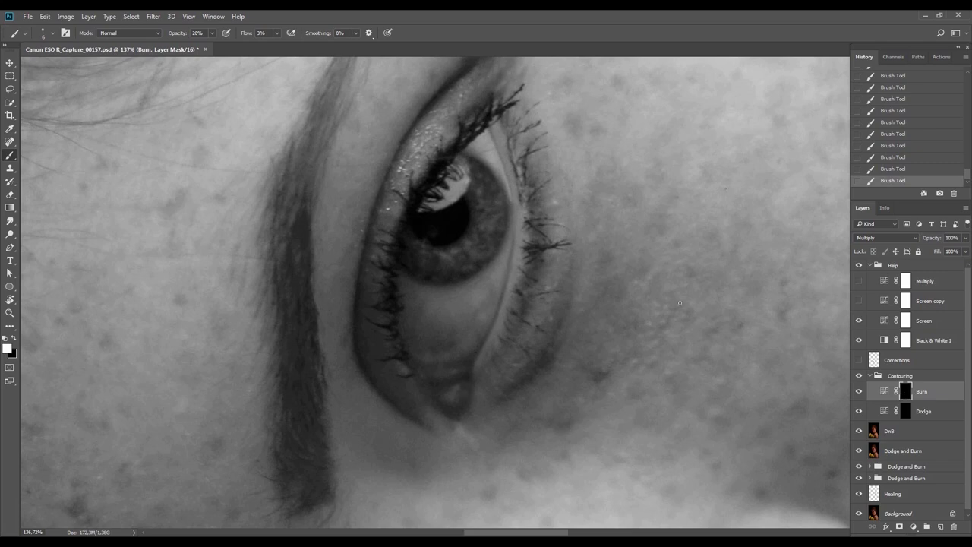
pyautogui.click(859, 266)
pyautogui.click(859, 266)
pyautogui.press('r')
pyautogui.moveTo(400, 354); pyautogui.dragTo(360, 202)
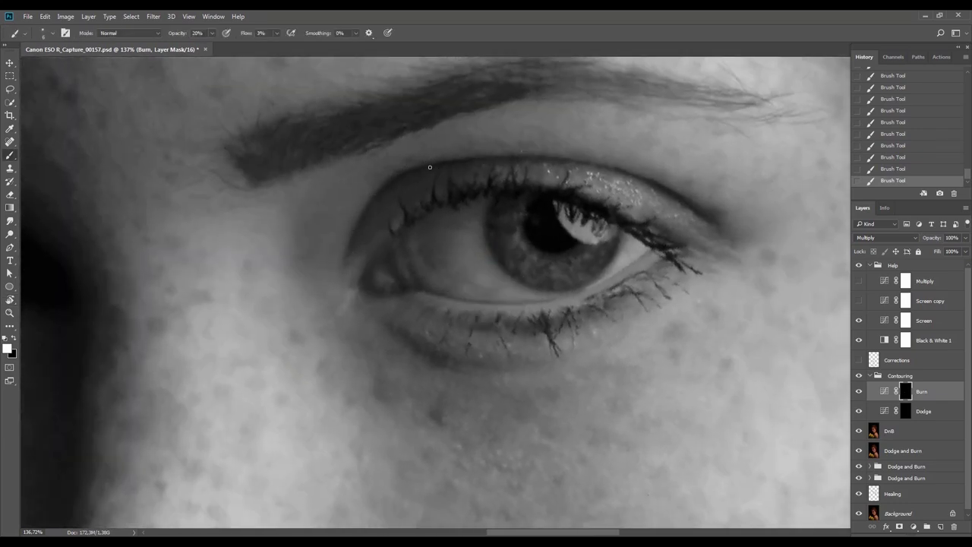
# Hide the Help group and open the DnB layer in Liquify, framed on the eye at 50%
pyautogui.click(889, 431)
pyautogui.hotkey('ctrl', '0')
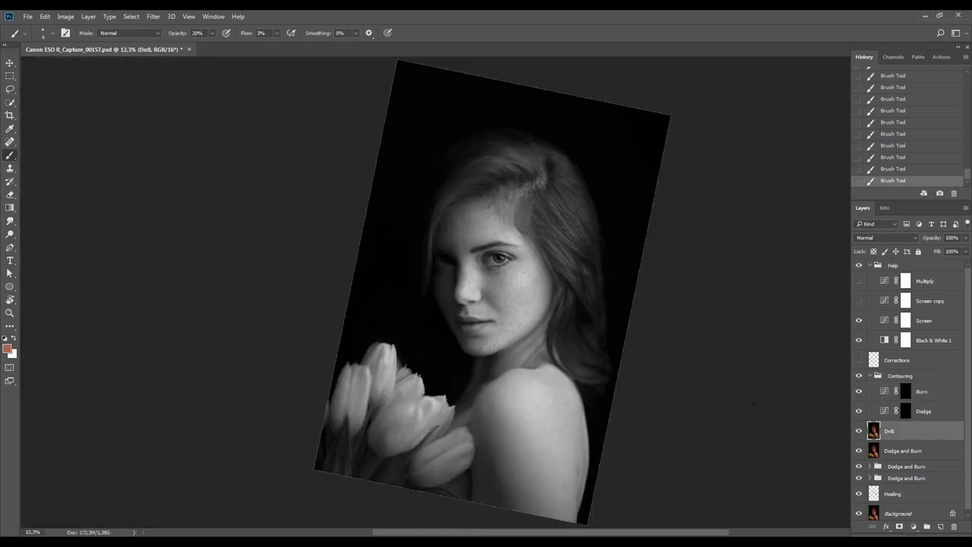
pyautogui.press('Escape')
pyautogui.click(859, 266)
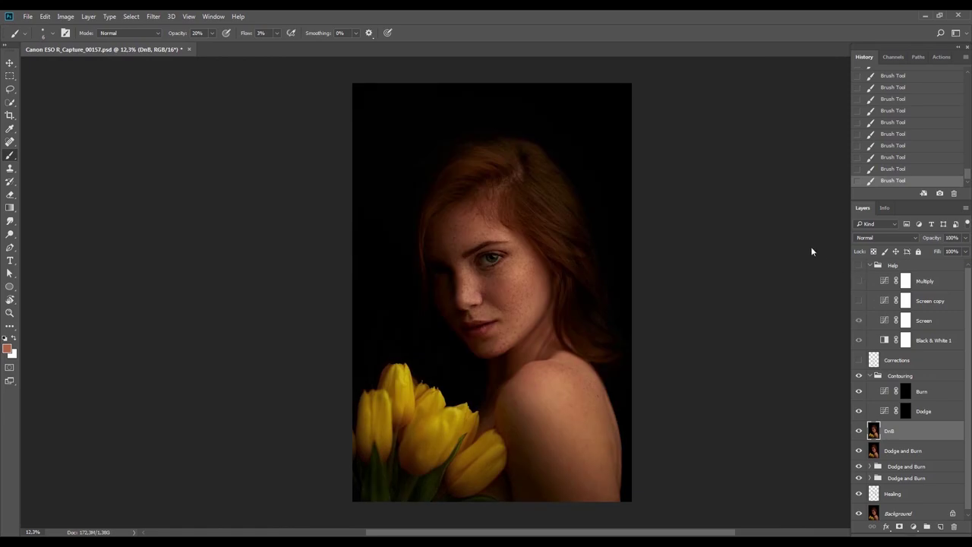
pyautogui.hotkey('shift', 'ctrl', 'x')
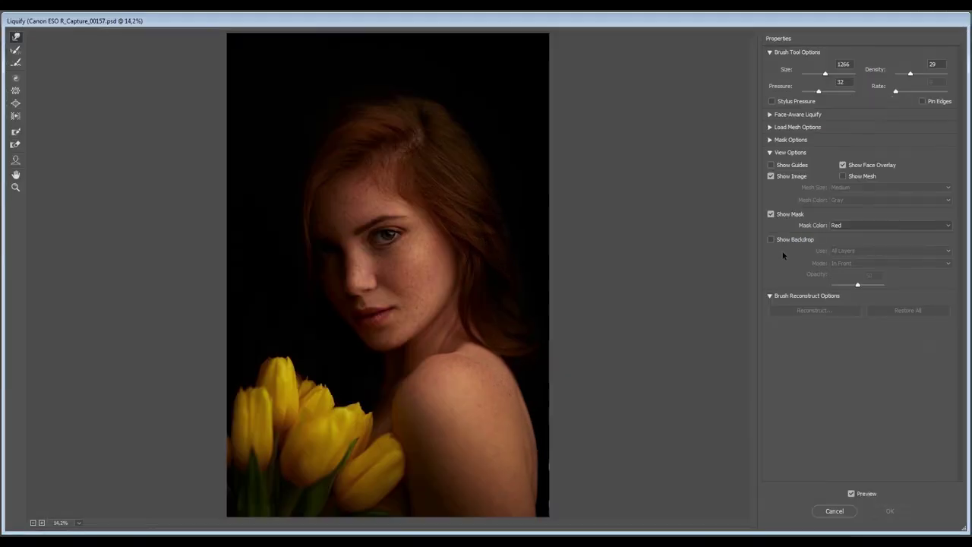
pyautogui.scroll(3, 754, 234)
pyautogui.moveTo(538, 298)
pyautogui.mouseDown()
pyautogui.moveTo(542, 278)
pyautogui.moveTo(599, 438)
pyautogui.mouseUp()
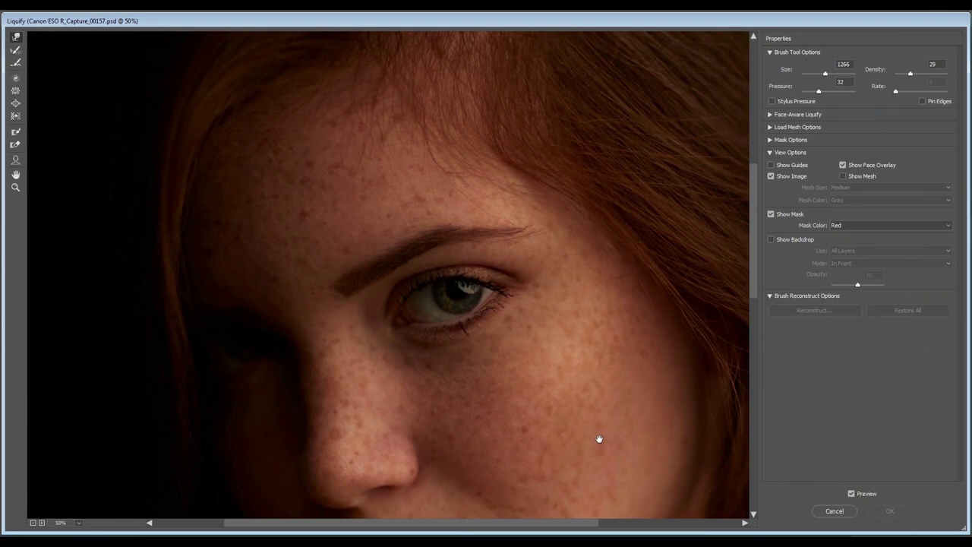
# Lift the inner and middle part of the upper eyelid with the Forward Warp brush at sizes 250 and 175
pyautogui.press('[')
pyautogui.press('[')
pyautogui.press('[')
pyautogui.press('[')
pyautogui.press('[')
pyautogui.press('[')
pyautogui.press('[')
pyautogui.press('[')
pyautogui.press('[')
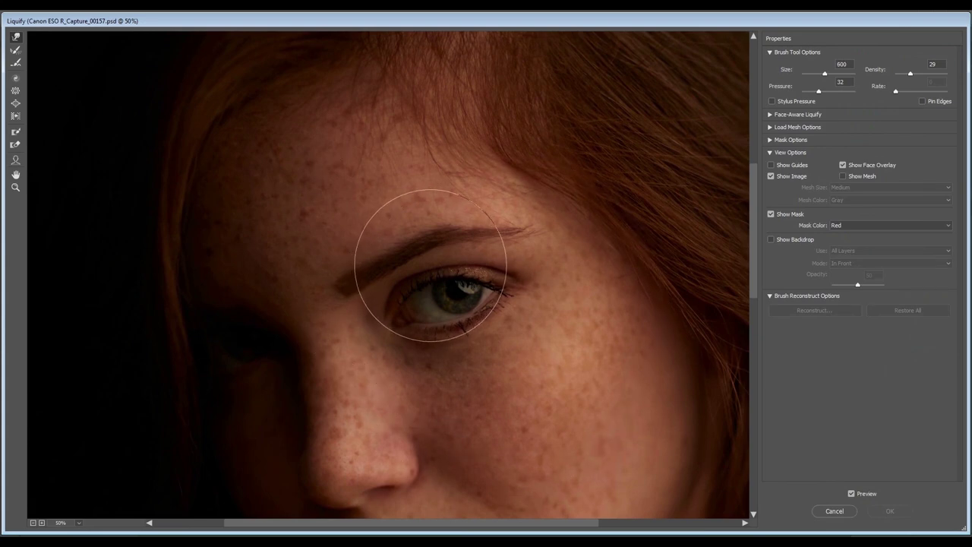
pyautogui.press('[')
pyautogui.press('[')
pyautogui.press('[')
pyautogui.press('[')
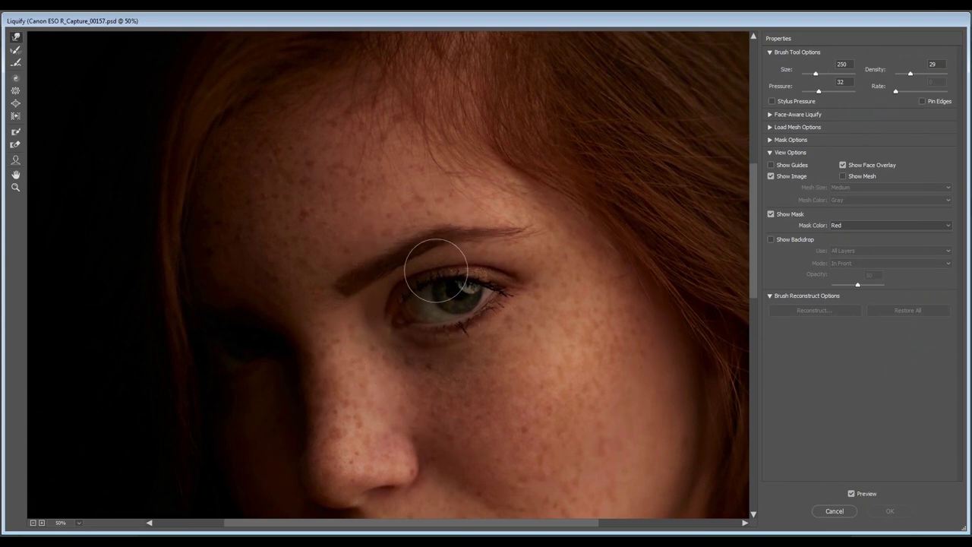
pyautogui.moveTo(427, 281); pyautogui.dragTo(430, 279)
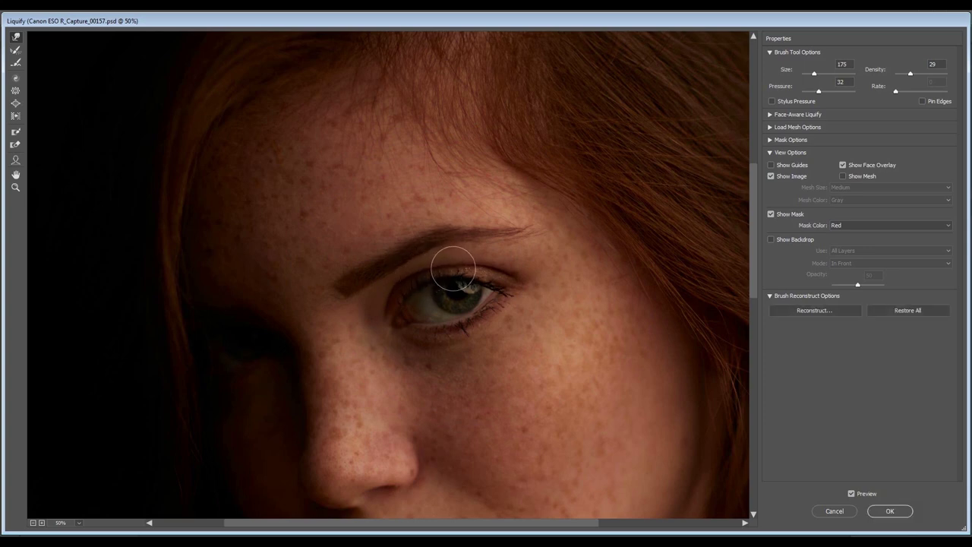
pyautogui.moveTo(451, 270); pyautogui.dragTo(455, 263)
# Push the outer part of the upper eyelid slightly upward at size 175 and enlarge the warp brush to 250
pyautogui.press('[')
pyautogui.press(']')
pyautogui.press(']')
pyautogui.press(']')
pyautogui.press(']')
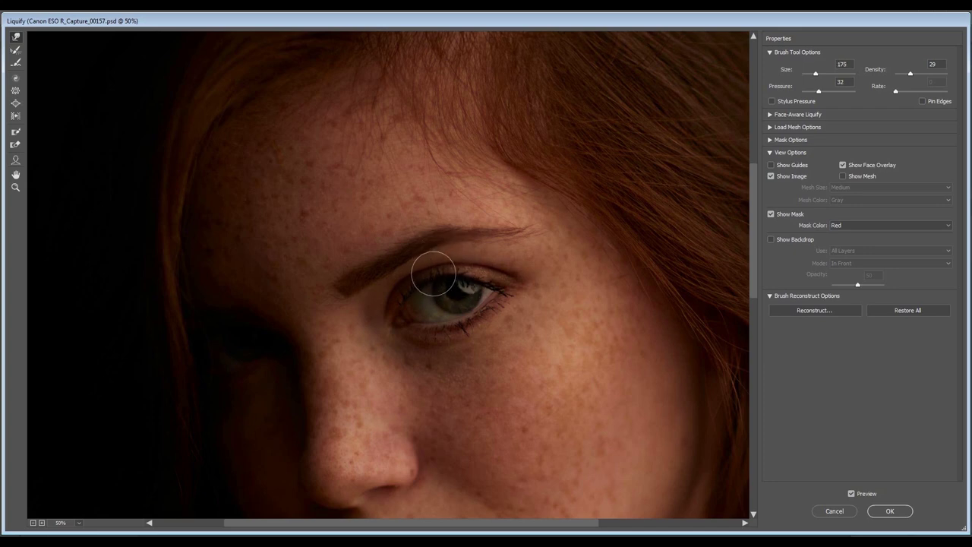
pyautogui.moveTo(468, 269); pyautogui.dragTo(467, 261)
pyautogui.press(']')
pyautogui.press(']')
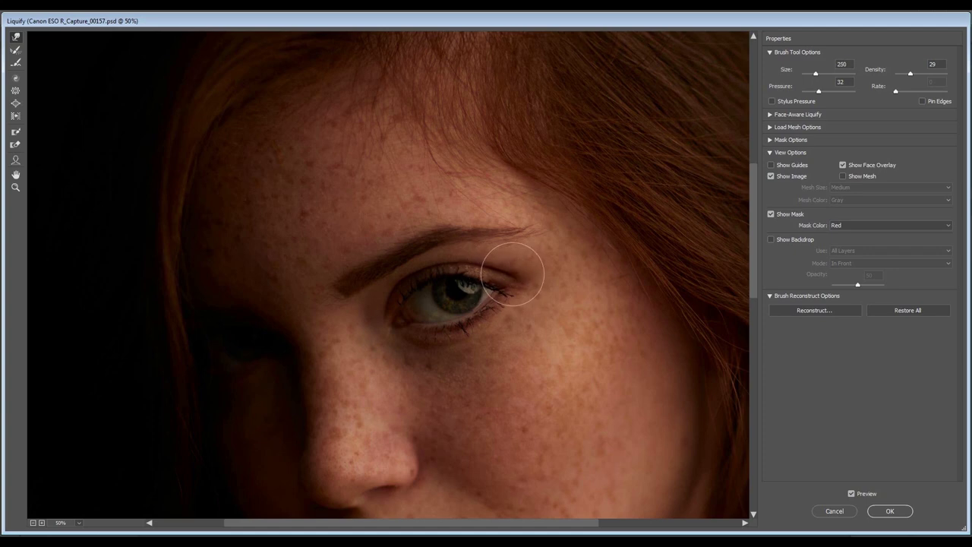
# Refine the upper eyelid crease with the warp brush reduced to size 80 and slightly larger, and apply Liquify
pyautogui.press('[')
pyautogui.press('[')
pyautogui.press('[')
pyautogui.press('[')
pyautogui.press('[')
pyautogui.press('[')
pyautogui.press('[')
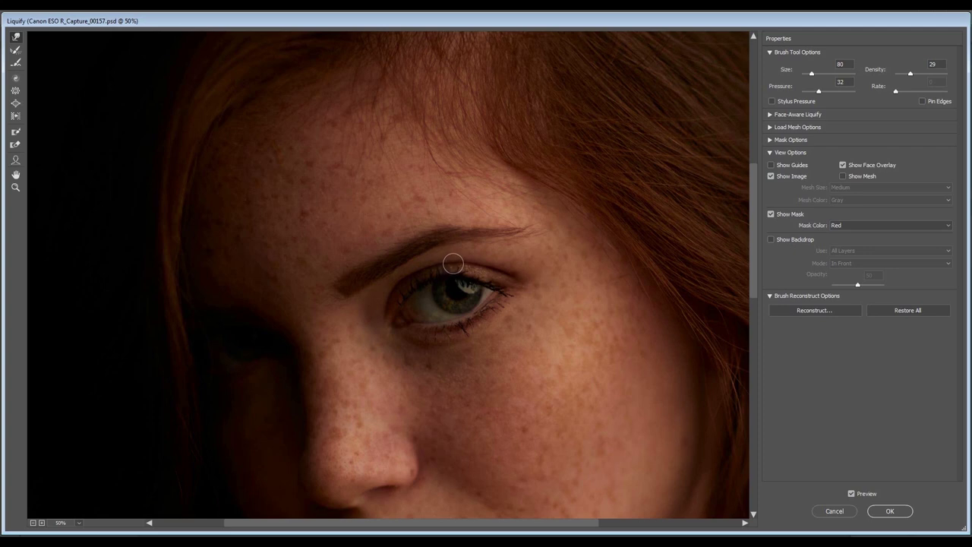
pyautogui.press(']')
pyautogui.press(']')
pyautogui.press(']')
pyautogui.press('[')
pyautogui.press(']')
pyautogui.press(']')
pyautogui.press('Return')
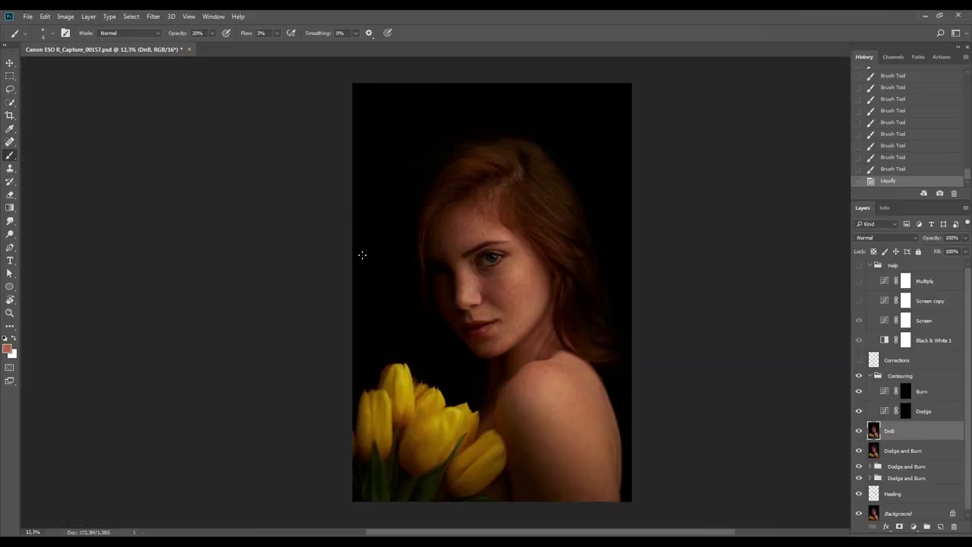
# Save the document, show the Help group and select the Burn layer mask in the Contouring group
pyautogui.hotkey('ctrl', 's')
pyautogui.click(859, 265)
pyautogui.press('z')
pyautogui.moveTo(494, 244)
pyautogui.mouseDown()
pyautogui.moveTo(589, 311)
pyautogui.moveTo(664, 195)
pyautogui.moveTo(749, 322)
pyautogui.mouseUp()
pyautogui.press('r')
pyautogui.click(905, 391)
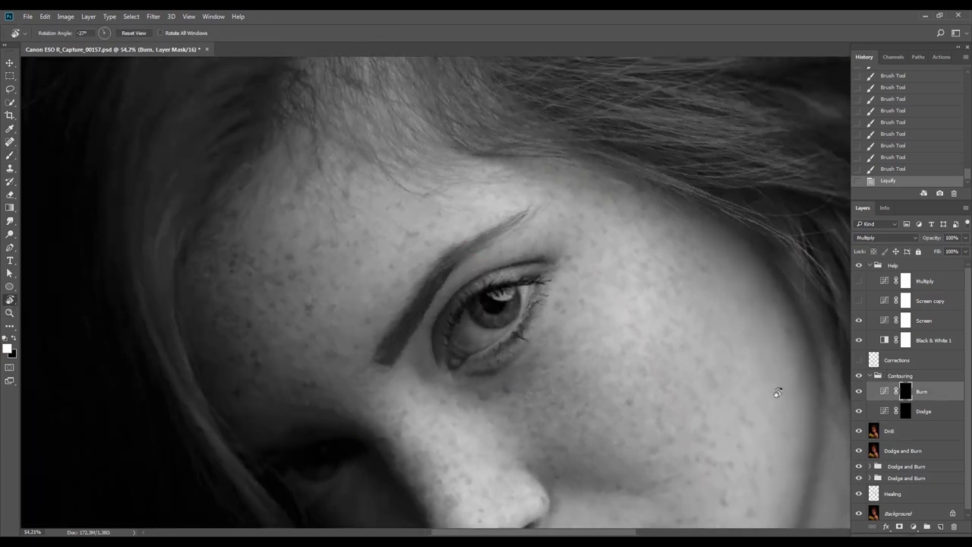
pyautogui.press('b')
pyautogui.scroll(3, 512, 220)
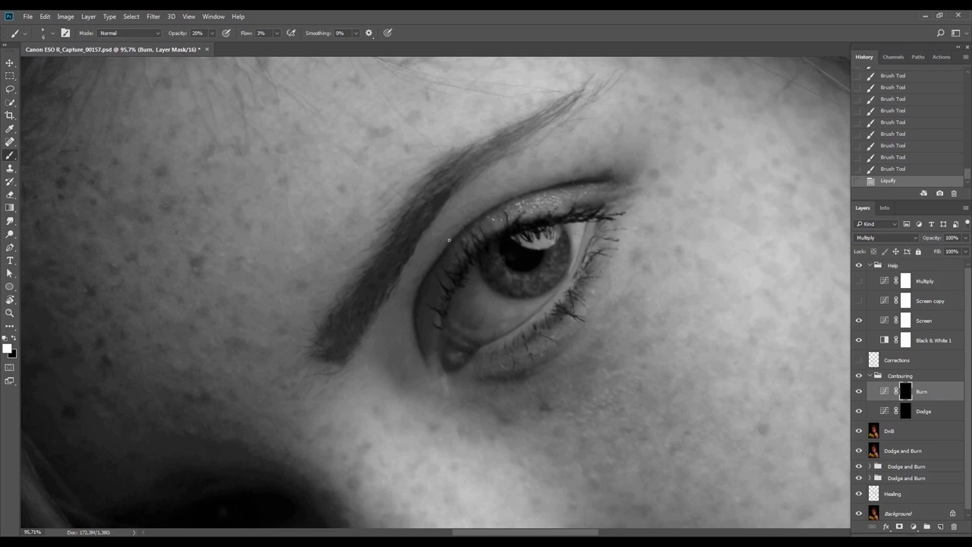
# Burn along the upper eyelid crease with the brush at 20% opacity and 3% flow, enlarging it to 30 for the final stroke
pyautogui.moveTo(432, 262); pyautogui.dragTo(446, 246)
pyautogui.moveTo(530, 193); pyautogui.dragTo(476, 215)
pyautogui.moveTo(429, 270)
pyautogui.mouseDown()
pyautogui.moveTo(471, 221)
pyautogui.moveTo(519, 194)
pyautogui.moveTo(605, 202)
pyautogui.mouseUp()
pyautogui.moveTo(625, 192)
pyautogui.mouseDown()
pyautogui.moveTo(599, 183)
pyautogui.moveTo(487, 210)
pyautogui.mouseUp()
pyautogui.moveTo(424, 271); pyautogui.dragTo(439, 267)
pyautogui.press(']')
pyautogui.moveTo(555, 180)
pyautogui.mouseDown()
pyautogui.moveTo(423, 276)
pyautogui.moveTo(442, 245)
pyautogui.moveTo(416, 301)
pyautogui.mouseUp()
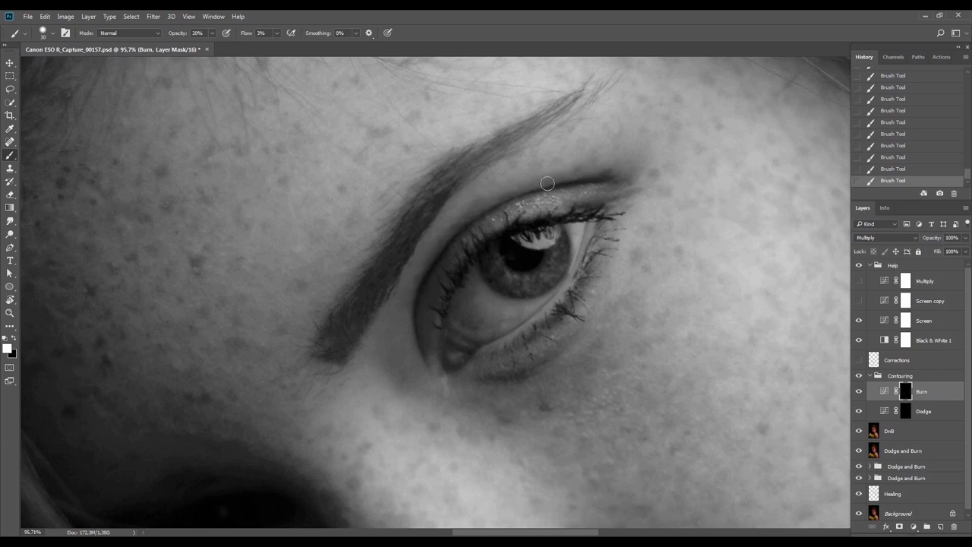
# Burn a fine line along the lower eyelid rim with the brush reduced to size 3
pyautogui.press('[')
pyautogui.press('[')
pyautogui.press('r')
pyautogui.moveTo(486, 191)
pyautogui.mouseDown()
pyautogui.moveTo(542, 297)
pyautogui.moveTo(492, 245)
pyautogui.mouseUp()
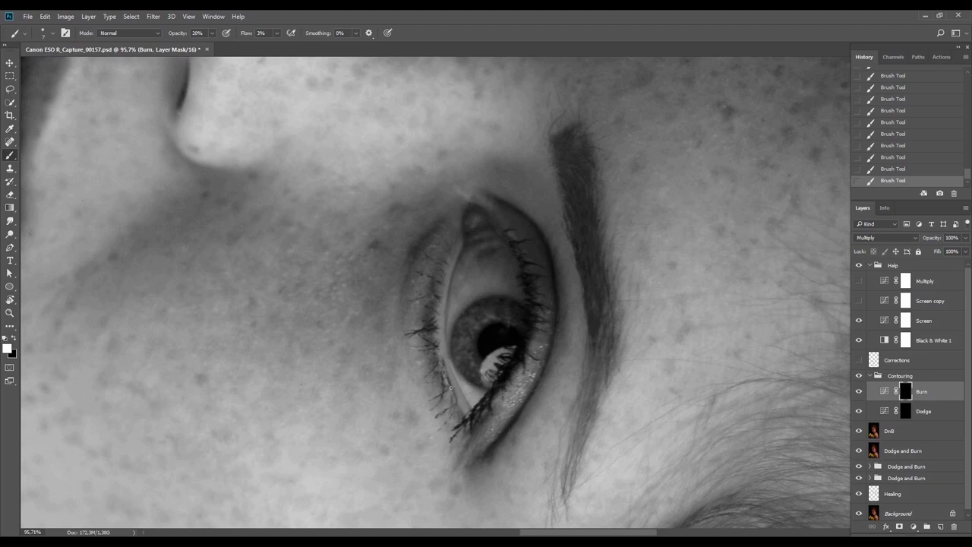
pyautogui.press('r')
pyautogui.moveTo(517, 296)
pyautogui.mouseDown()
pyautogui.moveTo(532, 341)
pyautogui.moveTo(466, 386)
pyautogui.mouseUp()
pyautogui.press('z')
pyautogui.press('r')
pyautogui.moveTo(428, 272)
pyautogui.mouseDown()
pyautogui.moveTo(553, 253)
pyautogui.moveTo(532, 213)
pyautogui.mouseUp()
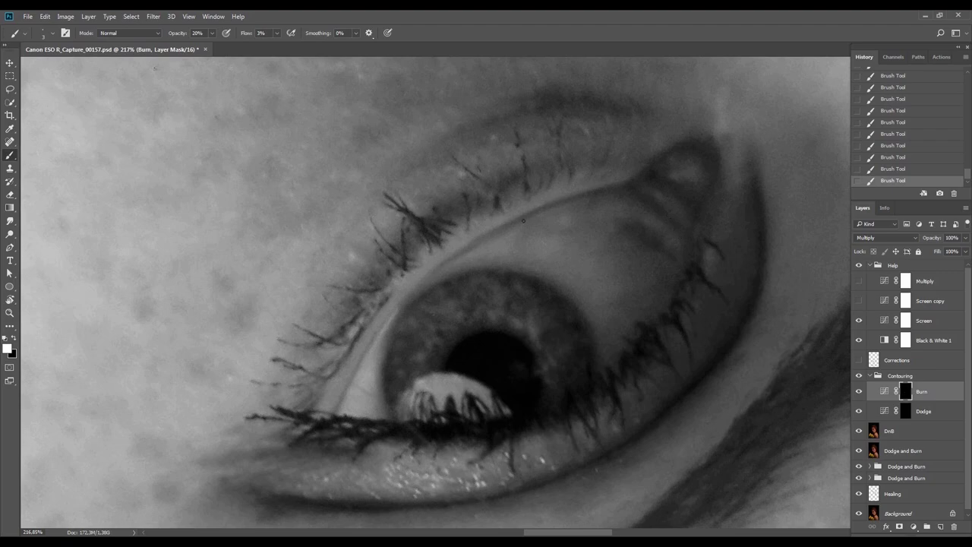
# Examine the burning around the eye by briefly showing the mask overlay and toggling the Burn layer's visibility
pyautogui.press('Escape')
pyautogui.press('z')
pyautogui.moveTo(586, 220); pyautogui.dragTo(632, 158)
pyautogui.press('r')
pyautogui.press('z')
pyautogui.moveTo(521, 210); pyautogui.dragTo(562, 223)
pyautogui.press('space')
pyautogui.moveTo(591, 234); pyautogui.dragTo(595, 318)
pyautogui.press('r')
pyautogui.moveTo(698, 271); pyautogui.dragTo(679, 204)
pyautogui.press('b')
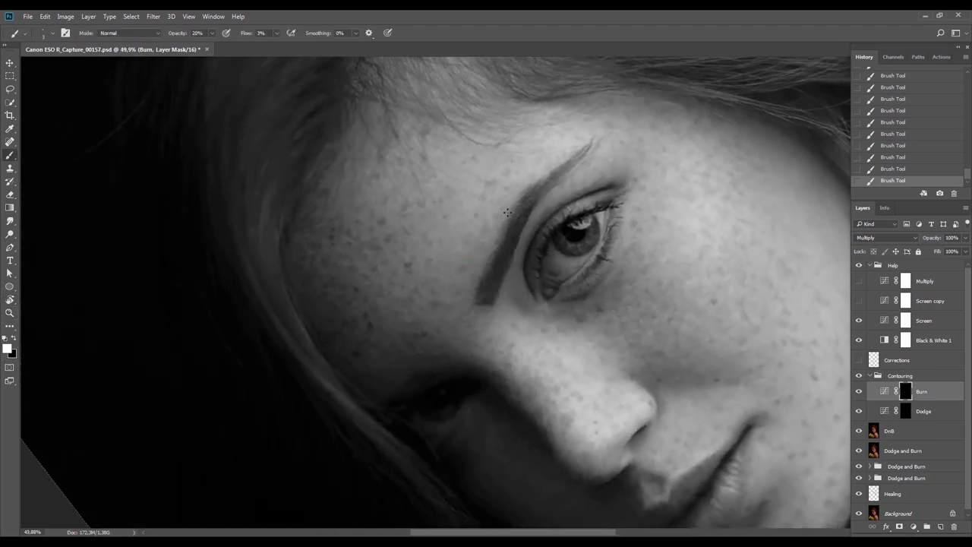
pyautogui.press('\\')
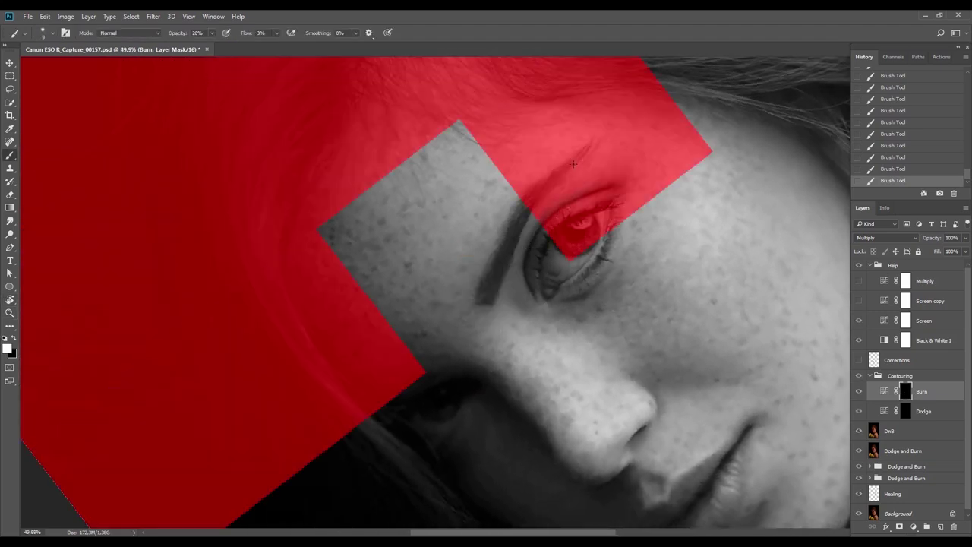
pyautogui.press('\\')
pyautogui.press(']')
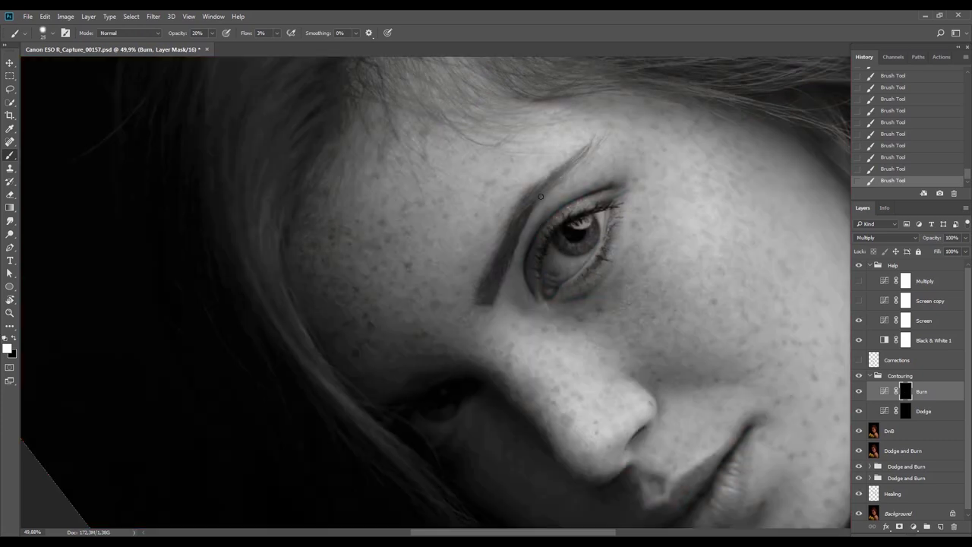
pyautogui.press('[')
pyautogui.press('[')
pyautogui.click(859, 391)
pyautogui.click(859, 392)
# Raise the brush opacity to 50% and burn the iris and the lashes crossing the catchlight at high magnification
pyautogui.press('Escape')
pyautogui.press('r')
pyautogui.moveTo(729, 324); pyautogui.dragTo(524, 448)
pyautogui.moveTo(582, 327); pyautogui.dragTo(517, 398)
pyautogui.press('z')
pyautogui.moveTo(437, 389); pyautogui.dragTo(471, 425)
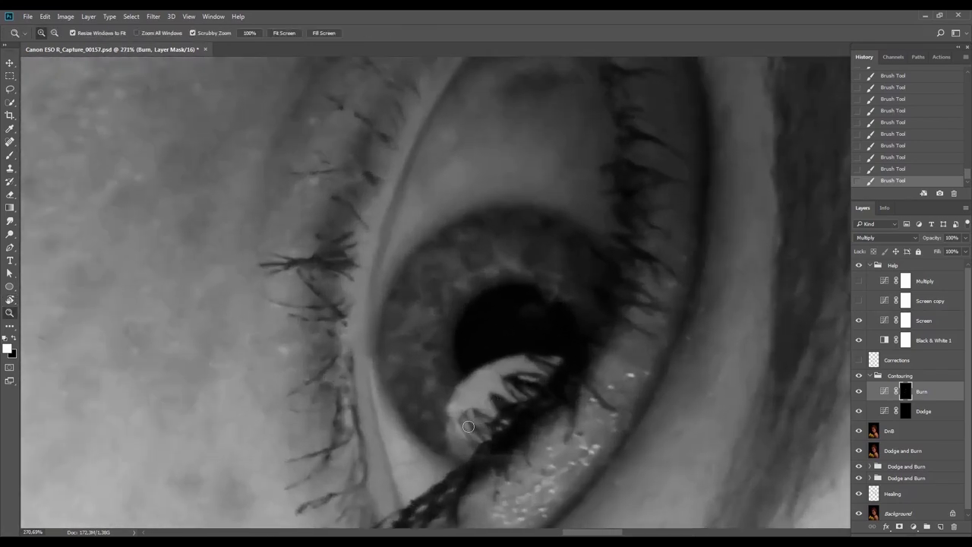
pyautogui.press('b')
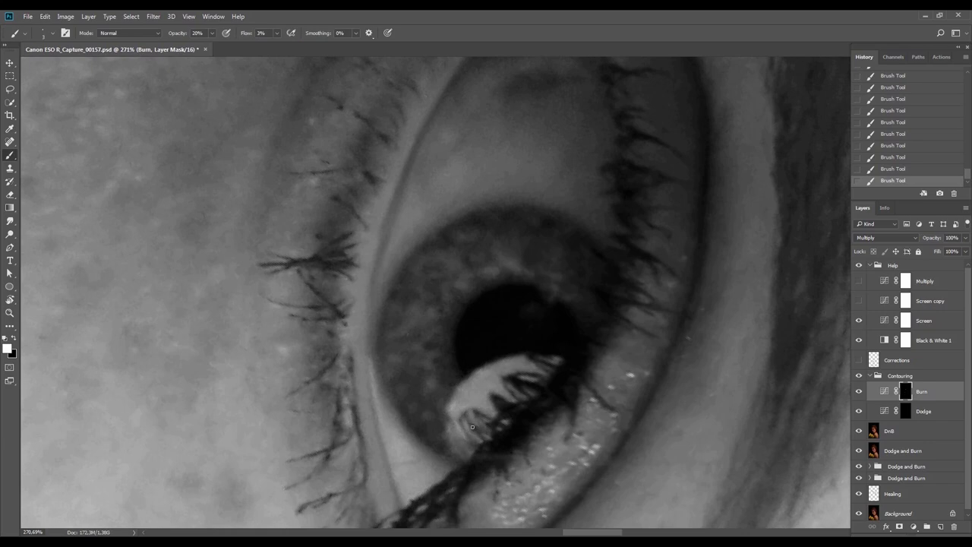
pyautogui.press('5')
pyautogui.press('r')
pyautogui.moveTo(477, 435); pyautogui.dragTo(407, 292)
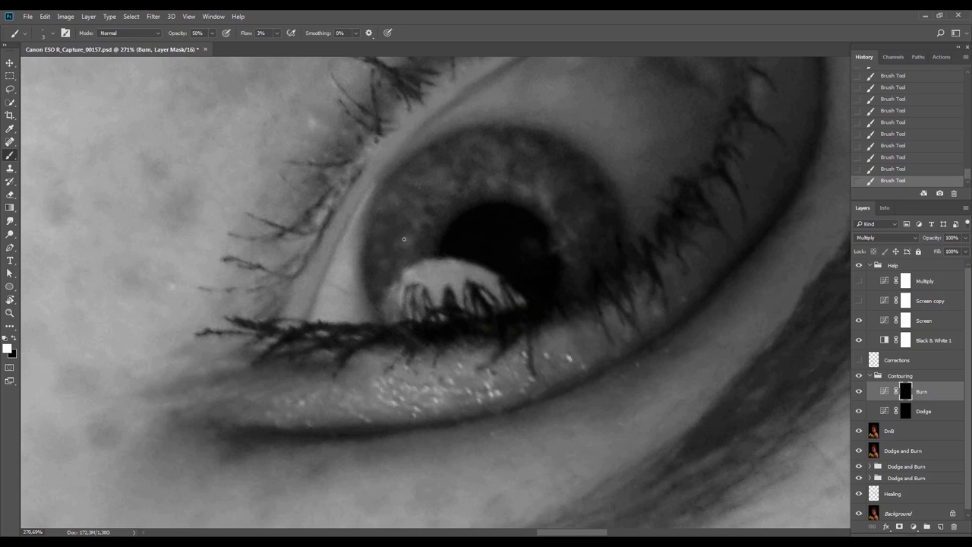
pyautogui.hotkey('ctrl', 'space')
pyautogui.moveTo(448, 196)
pyautogui.mouseDown()
pyautogui.moveTo(417, 221)
pyautogui.moveTo(424, 227)
pyautogui.mouseUp()
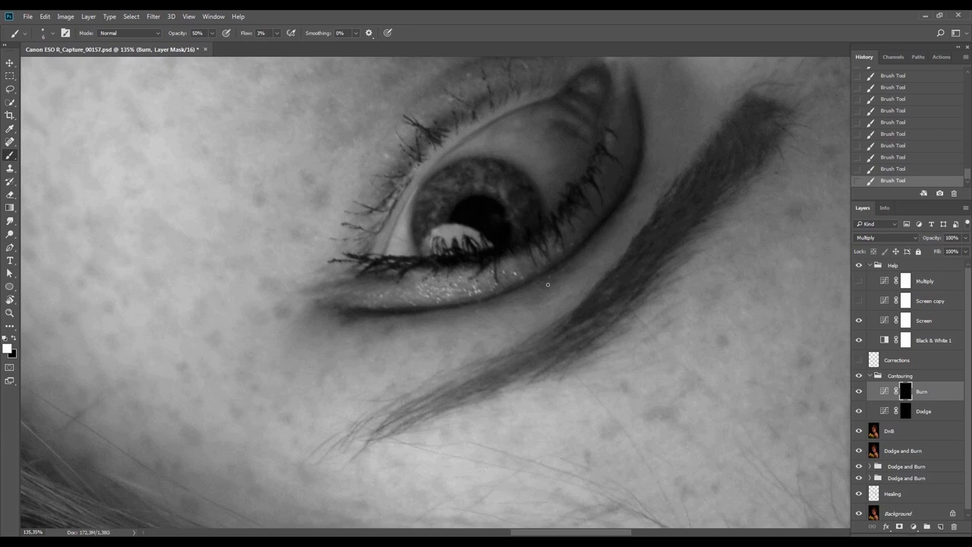
# Select the Dodge layer mask and brighten the lower iris texture at 50% opacity and 3% flow
pyautogui.press('r')
pyautogui.moveTo(555, 282)
pyautogui.mouseDown()
pyautogui.moveTo(498, 309)
pyautogui.moveTo(587, 370)
pyautogui.moveTo(586, 285)
pyautogui.mouseUp()
pyautogui.moveTo(586, 289); pyautogui.dragTo(468, 269)
pyautogui.click(909, 411)
pyautogui.moveTo(691, 180); pyautogui.dragTo(489, 249)
pyautogui.press('Escape')
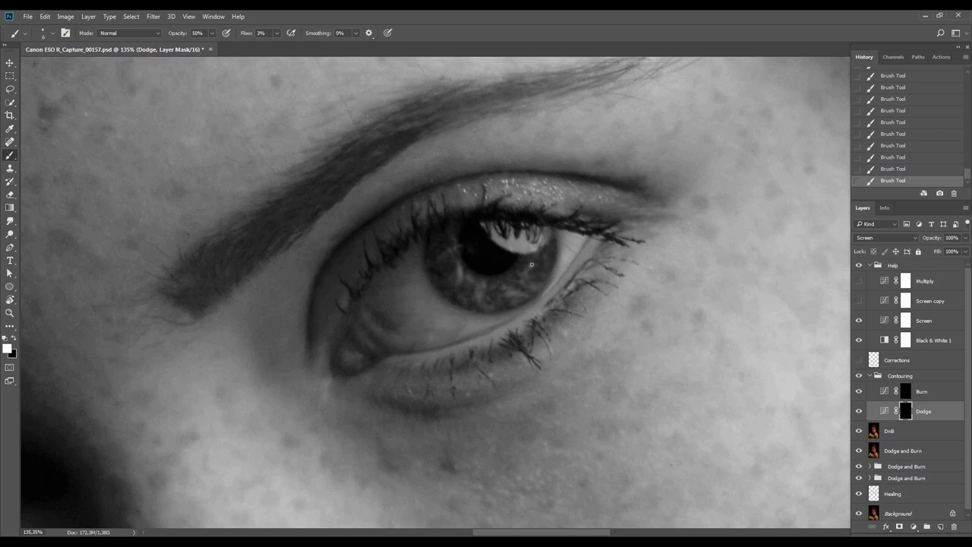
pyautogui.press('r')
pyautogui.moveTo(548, 213)
pyautogui.mouseDown()
pyautogui.moveTo(576, 247)
pyautogui.moveTo(597, 347)
pyautogui.moveTo(589, 357)
pyautogui.mouseUp()
pyautogui.press('r')
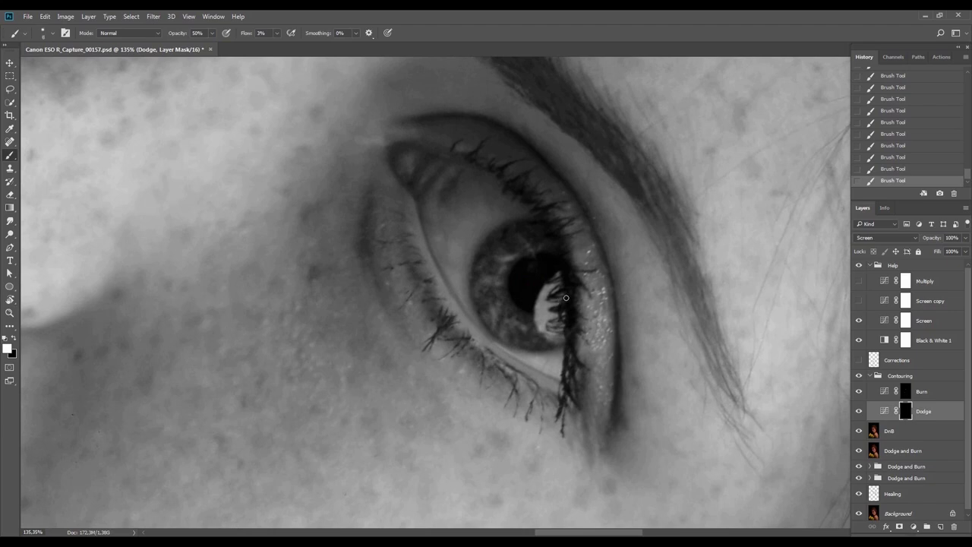
# Dodge the catchlight in the eye with 20% flow, enlarge the brush slightly and set its opacity to 100%
pyautogui.hotkey('shift', '2')
pyautogui.moveTo(550, 287)
pyautogui.mouseDown()
pyautogui.moveTo(540, 300)
pyautogui.moveTo(546, 324)
pyautogui.moveTo(557, 303)
pyautogui.moveTo(547, 335)
pyautogui.moveTo(564, 322)
pyautogui.moveTo(545, 326)
pyautogui.mouseUp()
pyautogui.press(']')
pyautogui.press(']')
pyautogui.hotkey('ctrl', '0')
pyautogui.press('0')
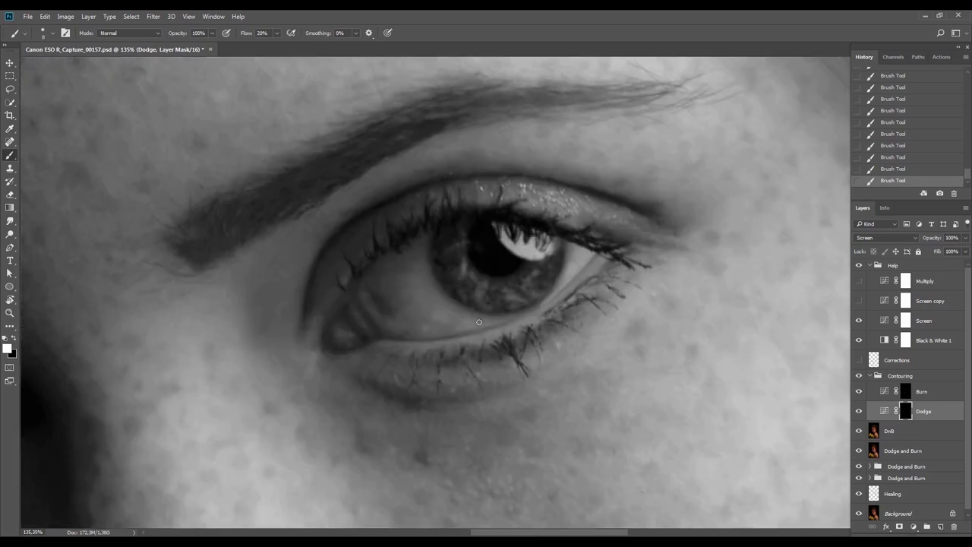
# Fade the last dodge stroke to 25% opacity
pyautogui.hotkey('ctrl', 'shift', 'f')
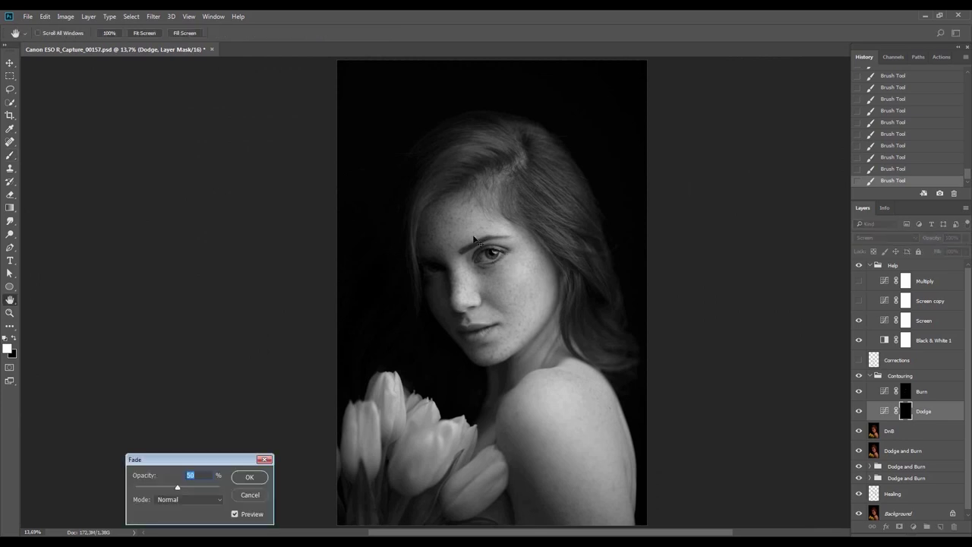
pyautogui.write('25')
pyautogui.press('Return')
pyautogui.press('Return')
pyautogui.hotkey('ctrl', 'shift', 'f')
pyautogui.press('Escape')
# Set the brush to 5% flow and 20% opacity for fine dodging at the eye's inner corner
pyautogui.hotkey('ctrl', 'space')
pyautogui.moveTo(487, 240); pyautogui.dragTo(543, 268)
pyautogui.hotkey('shift', '0')
pyautogui.hotkey('shift', '5')
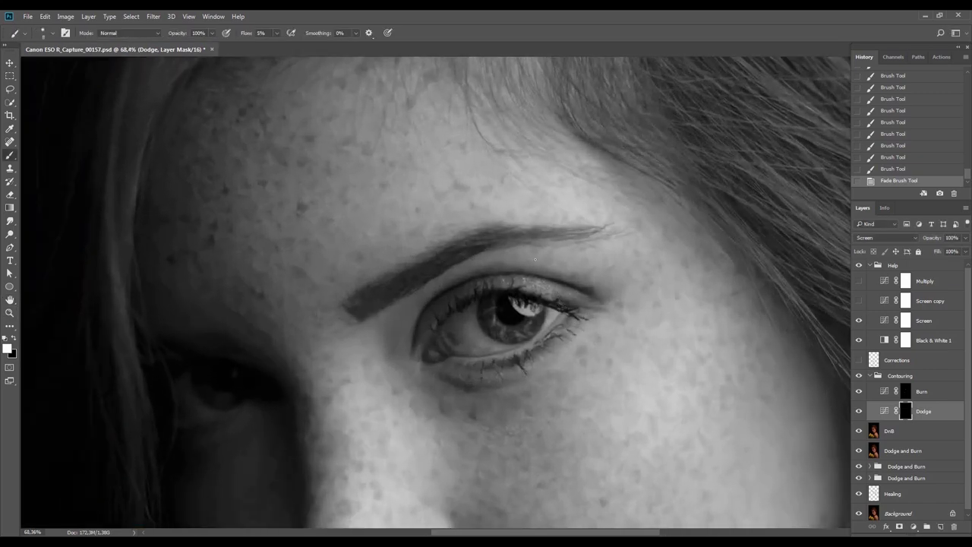
pyautogui.press('space')
pyautogui.moveTo(537, 416); pyautogui.dragTo(558, 401)
pyautogui.press('r')
pyautogui.moveTo(717, 268); pyautogui.dragTo(655, 190)
pyautogui.hotkey('alt', 'space')
pyautogui.click(513, 348)
pyautogui.press('b')
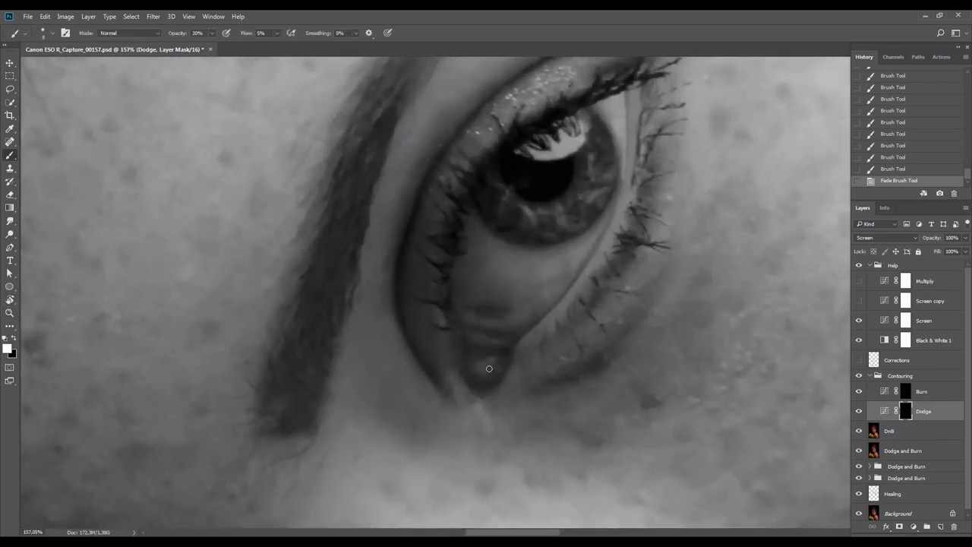
pyautogui.press('r')
pyautogui.moveTo(575, 184)
pyautogui.mouseDown()
pyautogui.moveTo(606, 210)
pyautogui.moveTo(600, 322)
pyautogui.mouseUp()
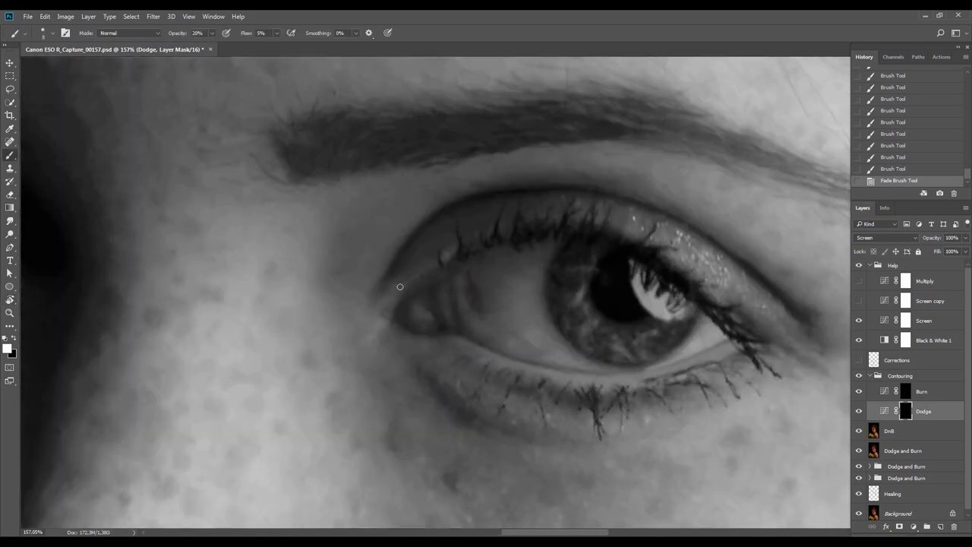
pyautogui.moveTo(384, 322)
pyautogui.mouseDown()
pyautogui.moveTo(363, 349)
pyautogui.moveTo(399, 309)
pyautogui.moveTo(390, 329)
pyautogui.moveTo(385, 320)
pyautogui.moveTo(373, 340)
pyautogui.moveTo(397, 297)
pyautogui.mouseUp()
pyautogui.hotkey('ctrl', 'alt', 'z')
pyautogui.hotkey('ctrl', 'alt', 'z')
# Dodge small highlights around the tear duct and along the inner rim of the upper eyelid
pyautogui.moveTo(388, 305); pyautogui.dragTo(399, 296)
pyautogui.moveTo(459, 246); pyautogui.dragTo(464, 247)
pyautogui.moveTo(458, 249); pyautogui.dragTo(464, 248)
pyautogui.moveTo(411, 292)
pyautogui.mouseDown()
pyautogui.moveTo(435, 272)
pyautogui.moveTo(503, 257)
pyautogui.mouseUp()
pyautogui.moveTo(469, 315); pyautogui.dragTo(479, 287)
# Dodge the folds beside the tear duct and the adjoining white of the eye
pyautogui.press('r')
pyautogui.moveTo(517, 212); pyautogui.dragTo(552, 330)
pyautogui.press('b')
pyautogui.moveTo(489, 256); pyautogui.dragTo(469, 270)
pyautogui.moveTo(476, 267); pyautogui.dragTo(456, 290)
pyautogui.rightClick(523, 242)
pyautogui.click(480, 271)
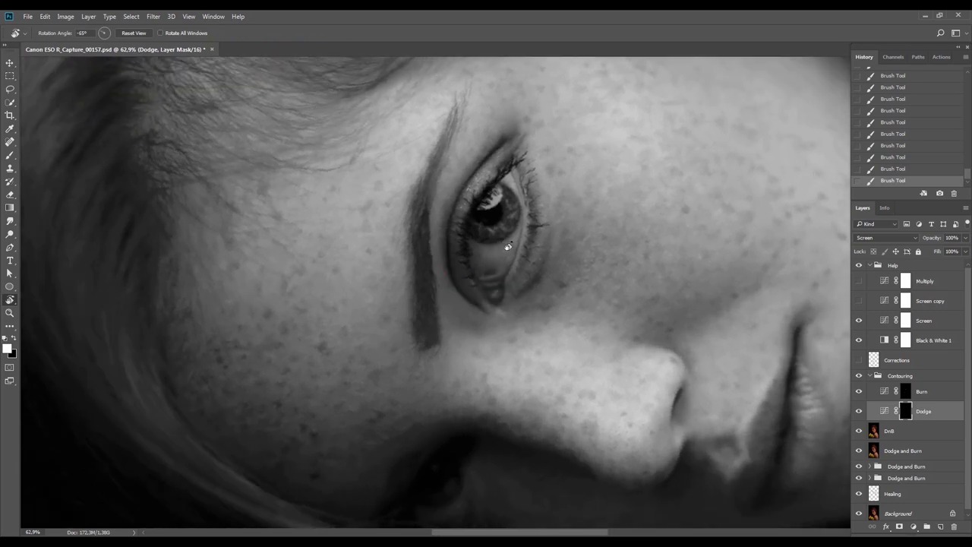
# Lower the brush opacity to 10% and dodge the skin along the lower lashes with brush size 10
pyautogui.press('b')
pyautogui.hotkey('ctrl', 'space')
pyautogui.moveTo(531, 220)
pyautogui.mouseDown()
pyautogui.moveTo(552, 213)
pyautogui.moveTo(569, 278)
pyautogui.mouseUp()
pyautogui.press('r')
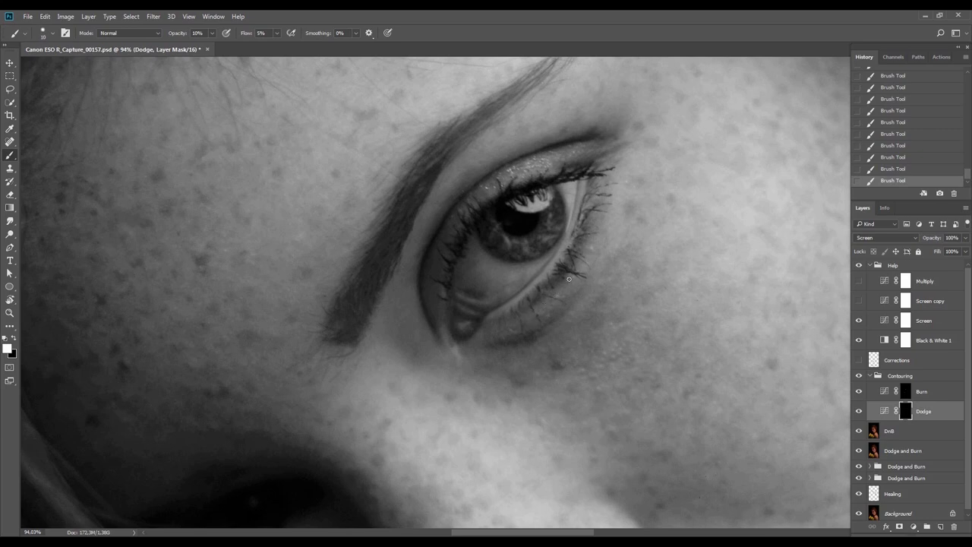
pyautogui.press('Escape')
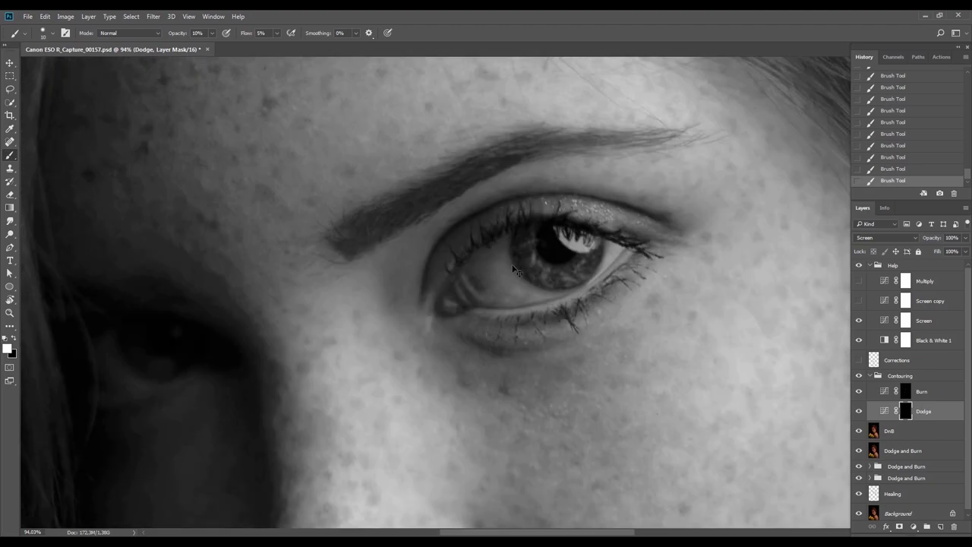
# Dodge the highlight along the cupid's bow and the upper lip's edge at 10% opacity
pyautogui.hotkey('ctrl', '0')
pyautogui.press('r')
pyautogui.moveTo(574, 194); pyautogui.dragTo(525, 391)
pyautogui.press('z')
pyautogui.moveTo(543, 309); pyautogui.dragTo(570, 316)
pyautogui.press('r')
pyautogui.moveTo(494, 249)
pyautogui.mouseDown()
pyautogui.moveTo(425, 232)
pyautogui.moveTo(481, 277)
pyautogui.mouseUp()
pyautogui.press('z')
pyautogui.press('b')
pyautogui.moveTo(466, 272); pyautogui.dragTo(470, 276)
pyautogui.press('r')
pyautogui.moveTo(585, 231)
pyautogui.mouseDown()
pyautogui.moveTo(575, 187)
pyautogui.moveTo(501, 193)
pyautogui.mouseUp()
pyautogui.hotkey('ctrl', 'z')
pyautogui.moveTo(654, 263); pyautogui.dragTo(637, 202)
pyautogui.press('b')
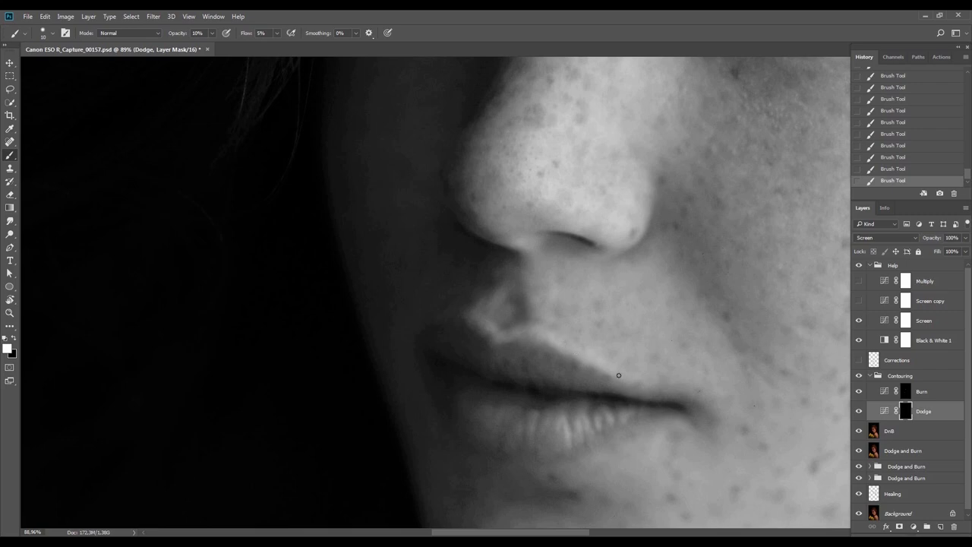
# Select the Burn layer mask and darken the shadowed end of the lower lip at 10% opacity and 5% flow
pyautogui.hotkey('ctrl', '0')
pyautogui.press('Escape')
pyautogui.press('z')
pyautogui.moveTo(466, 331)
pyautogui.mouseDown()
pyautogui.moveTo(626, 350)
pyautogui.moveTo(624, 234)
pyautogui.mouseUp()
pyautogui.press('r')
pyautogui.press('z')
pyautogui.moveTo(509, 322); pyautogui.dragTo(564, 321)
pyautogui.press('r')
pyautogui.moveTo(754, 266); pyautogui.dragTo(485, 472)
pyautogui.press('b')
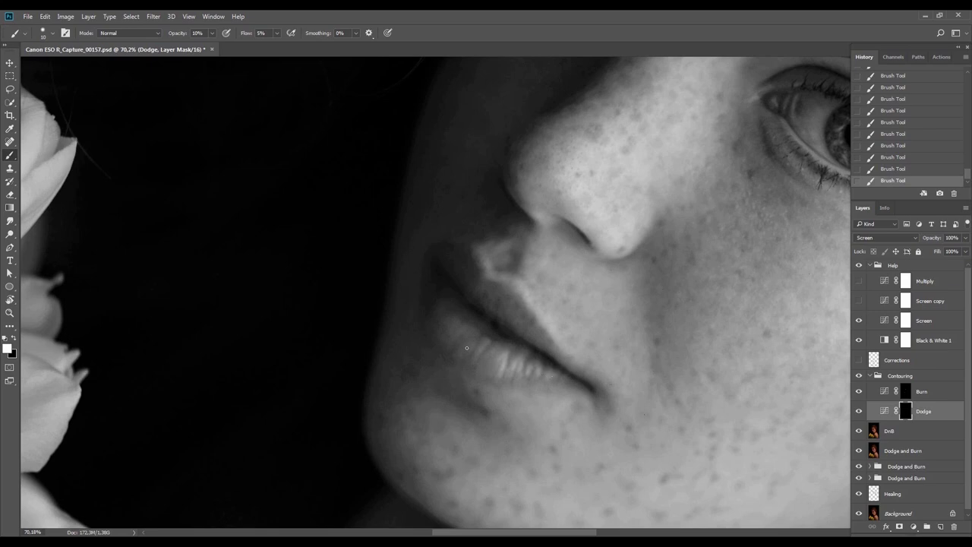
pyautogui.click(897, 391)
pyautogui.click(904, 392)
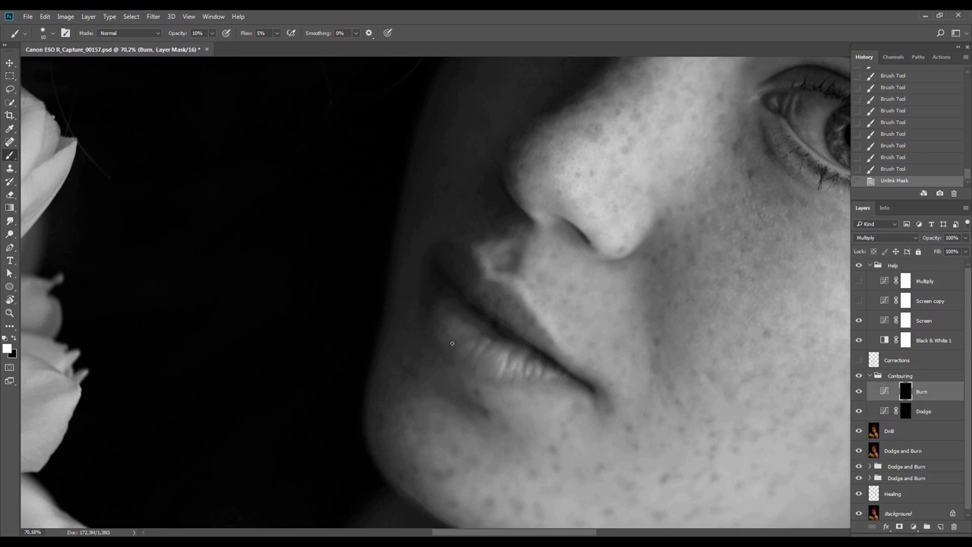
pyautogui.moveTo(449, 343); pyautogui.dragTo(445, 334)
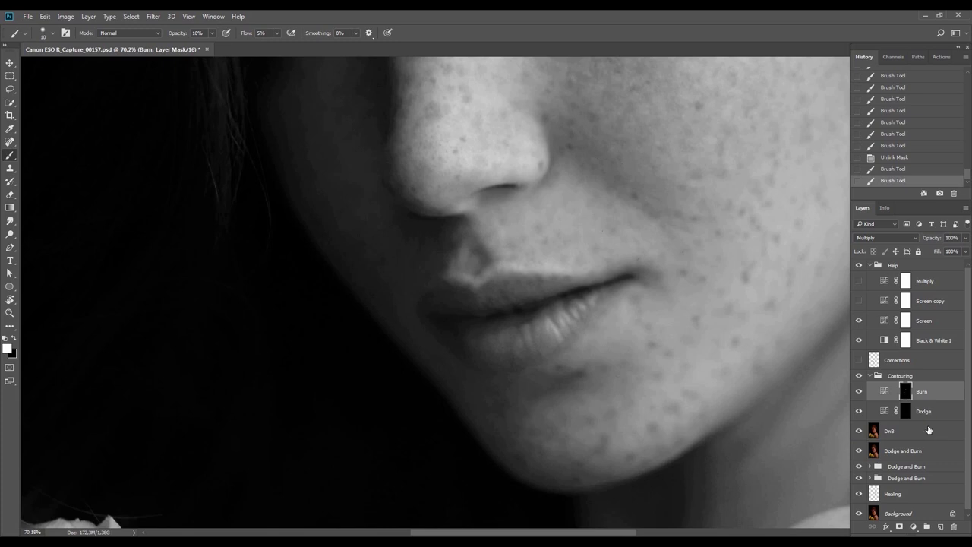
# Select the Dodge layer mask and brighten the skin below the lower lip and beneath the eye
pyautogui.click(934, 412)
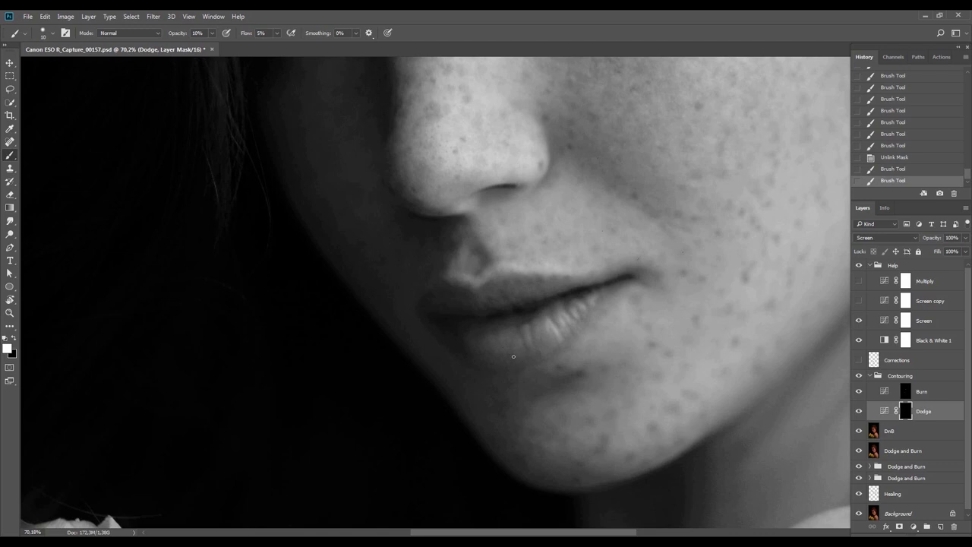
pyautogui.moveTo(512, 369); pyautogui.dragTo(486, 370)
pyautogui.hotkey('ctrl', '0')
pyautogui.press('z')
pyautogui.moveTo(480, 298); pyautogui.dragTo(533, 315)
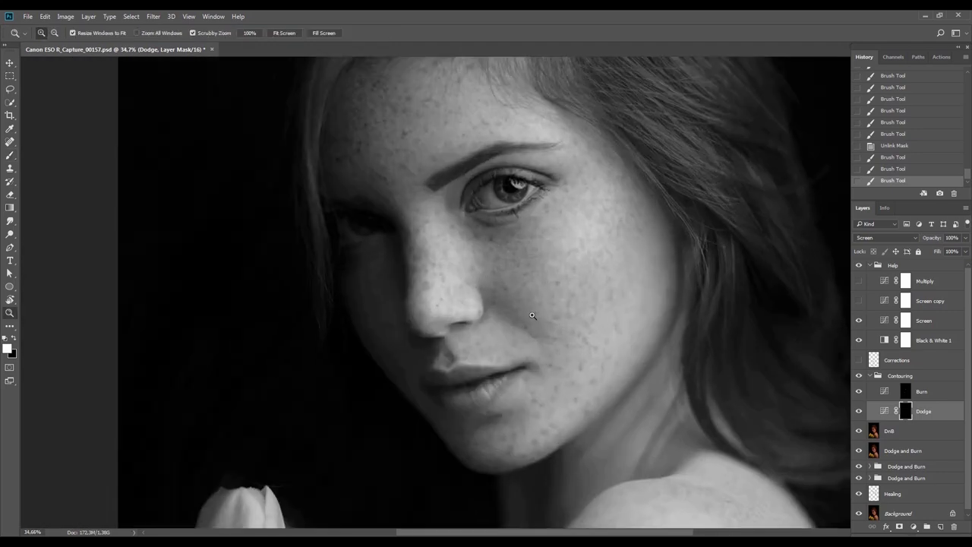
pyautogui.press('r')
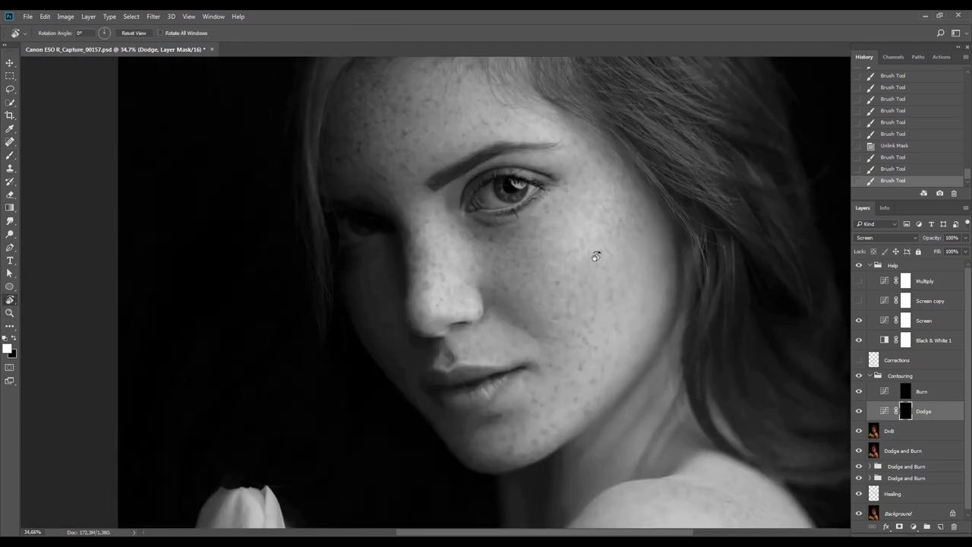
pyautogui.moveTo(538, 303); pyautogui.dragTo(505, 152)
pyautogui.moveTo(564, 267); pyautogui.dragTo(536, 304)
pyautogui.press('b')
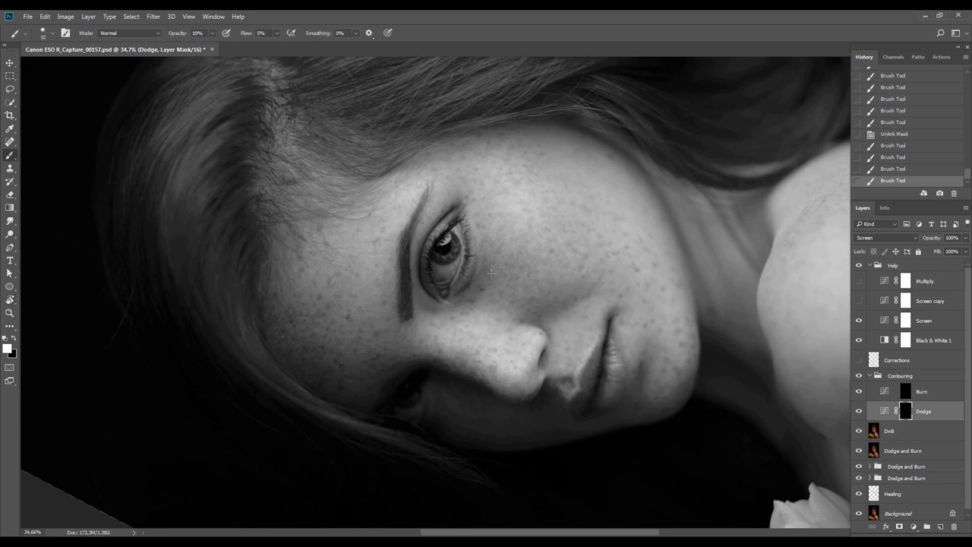
# Select the Burn layer mask and deepen the shadow around the nostril wing and down beside the upper lip
pyautogui.click(919, 391)
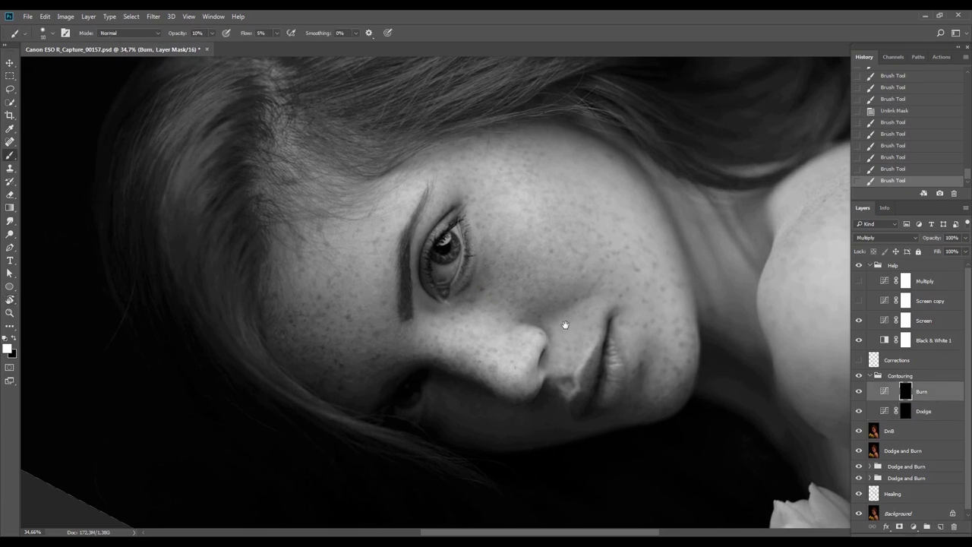
pyautogui.moveTo(566, 325); pyautogui.dragTo(531, 291)
pyautogui.press('r')
pyautogui.moveTo(555, 254); pyautogui.dragTo(517, 314)
pyautogui.press('b')
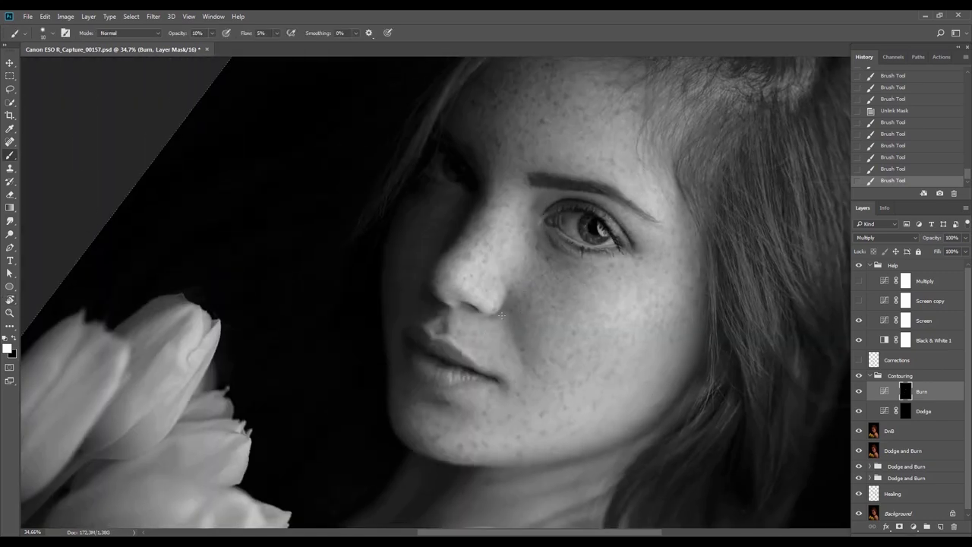
pyautogui.click(509, 296)
pyautogui.moveTo(508, 296); pyautogui.dragTo(515, 281)
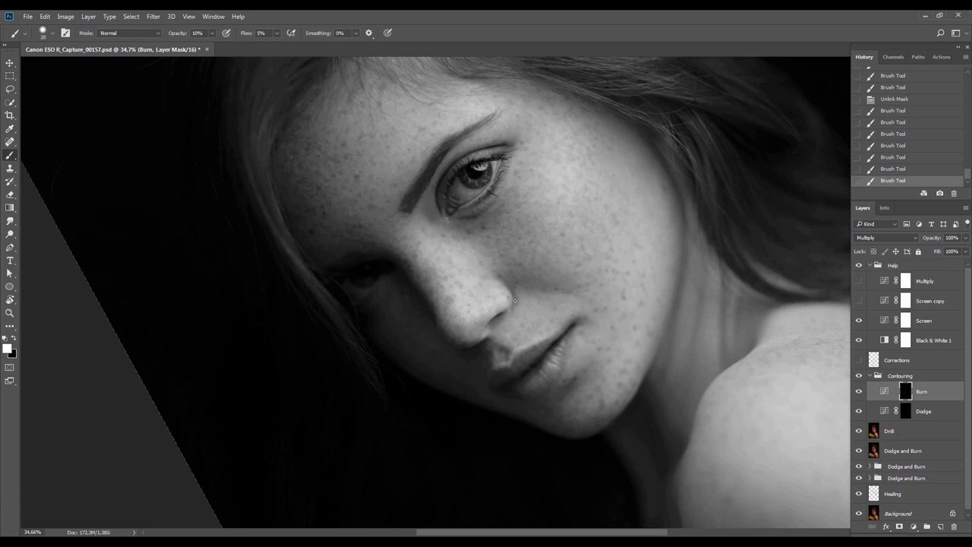
pyautogui.moveTo(512, 309)
pyautogui.mouseDown()
pyautogui.moveTo(468, 345)
pyautogui.moveTo(493, 342)
pyautogui.moveTo(493, 366)
pyautogui.mouseUp()
# Turn on the Screen copy layer in the Help group to brighten the preview of the face's shadow side
pyautogui.press('r')
pyautogui.moveTo(431, 244); pyautogui.dragTo(507, 281)
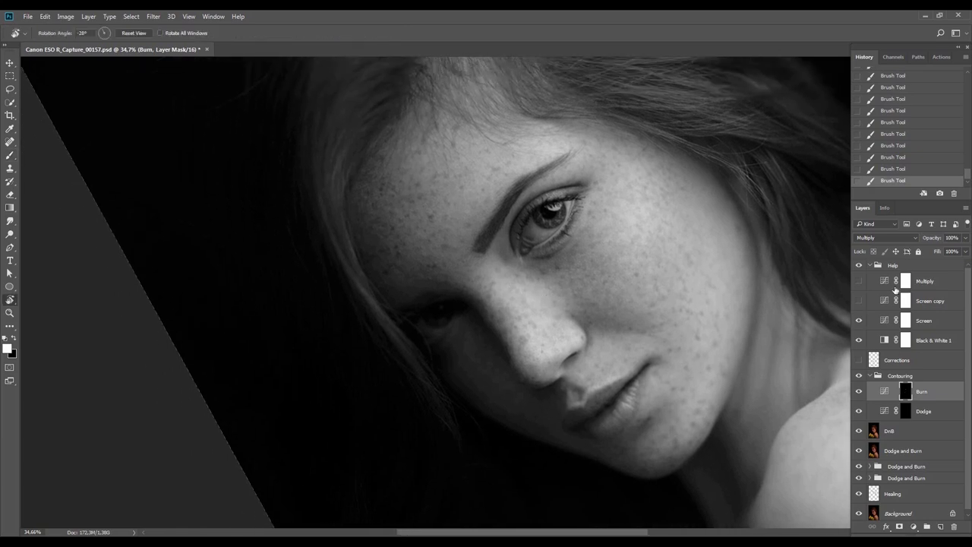
pyautogui.click(859, 301)
pyautogui.press('z')
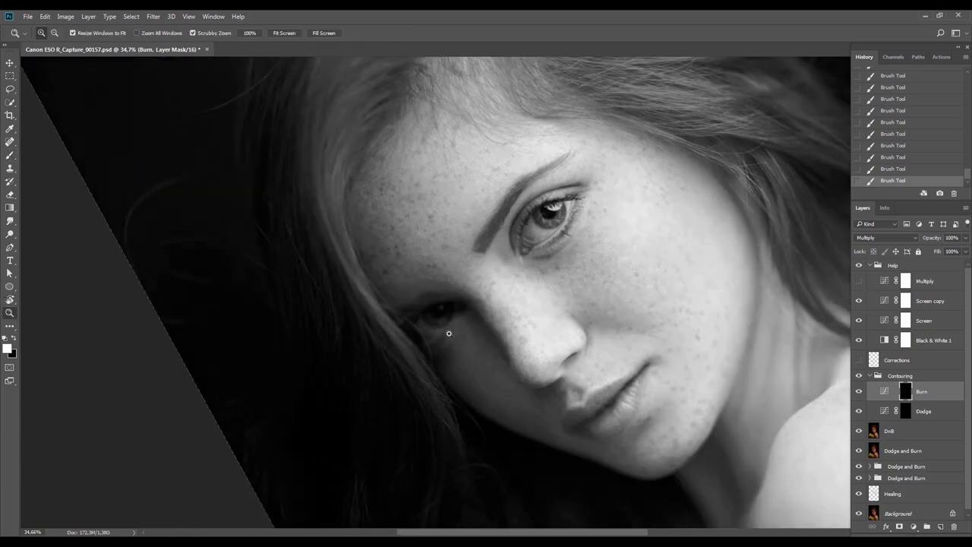
# Select the Dodge layer mask in the Contouring group and brighten the iris of the eye on the shadow side
pyautogui.moveTo(420, 325); pyautogui.dragTo(515, 362)
pyautogui.click(906, 413)
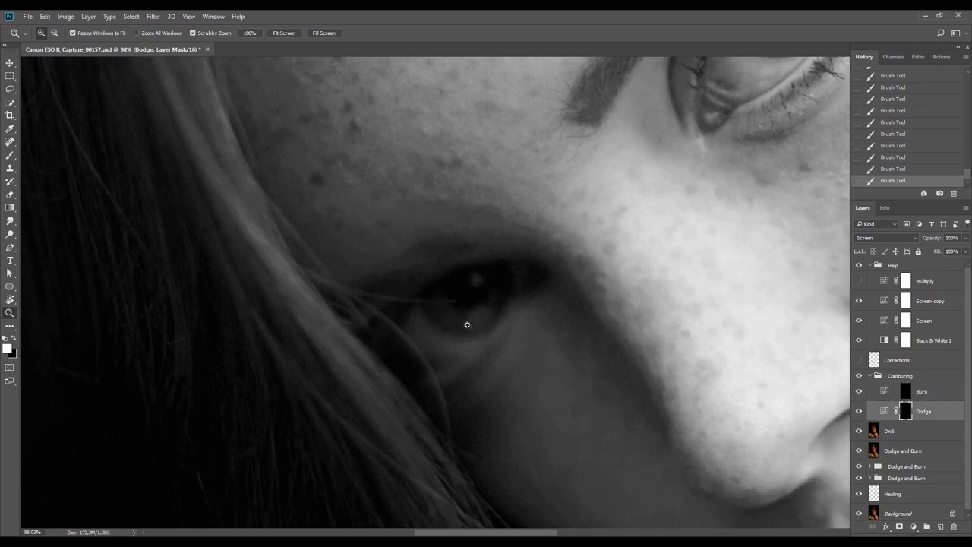
pyautogui.press('b')
pyautogui.press('r')
pyautogui.moveTo(549, 288)
pyautogui.mouseDown()
pyautogui.moveTo(641, 284)
pyautogui.moveTo(566, 417)
pyautogui.mouseUp()
pyautogui.press('b')
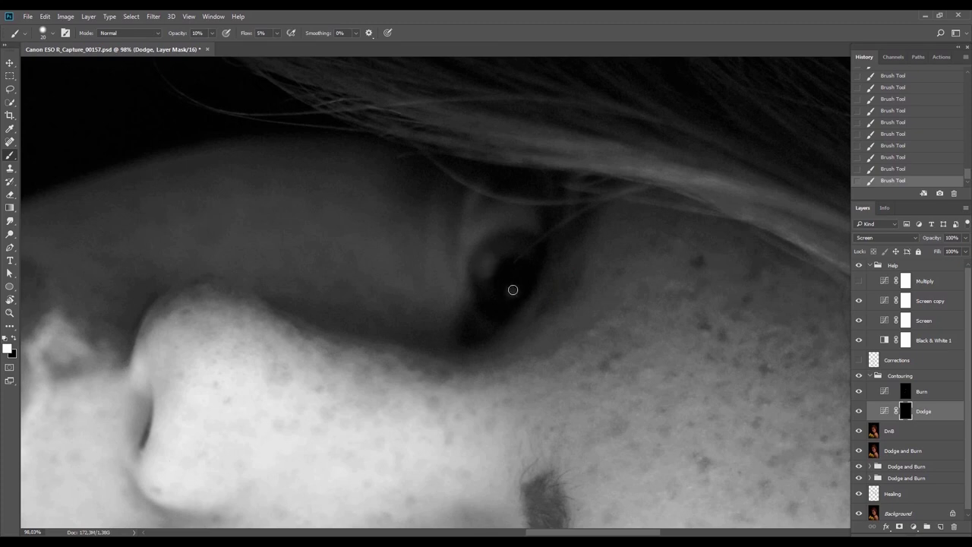
pyautogui.press('z')
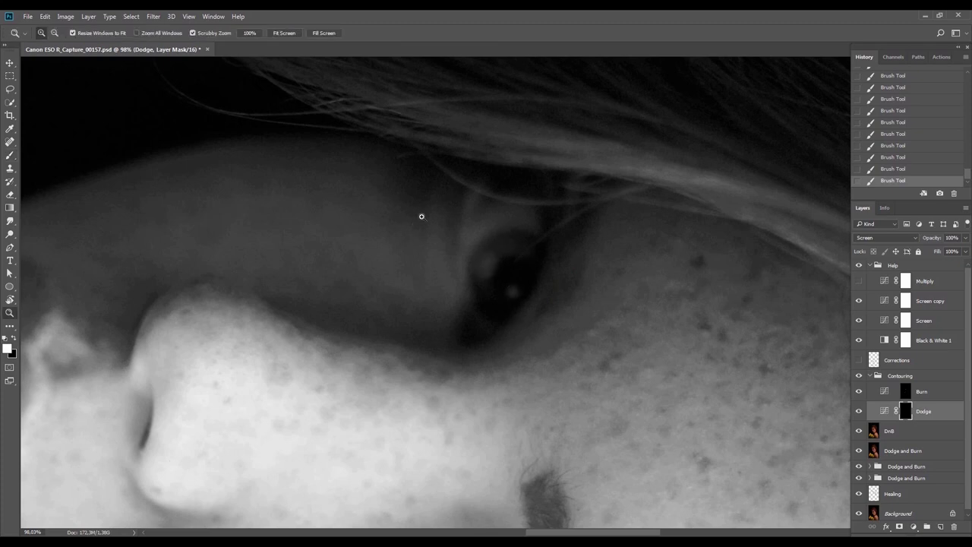
# Hide the Help group and compare the colour portrait with the Contouring group off and on
pyautogui.moveTo(421, 217); pyautogui.dragTo(376, 250)
pyautogui.press('Escape')
pyautogui.moveTo(562, 325); pyautogui.dragTo(476, 161)
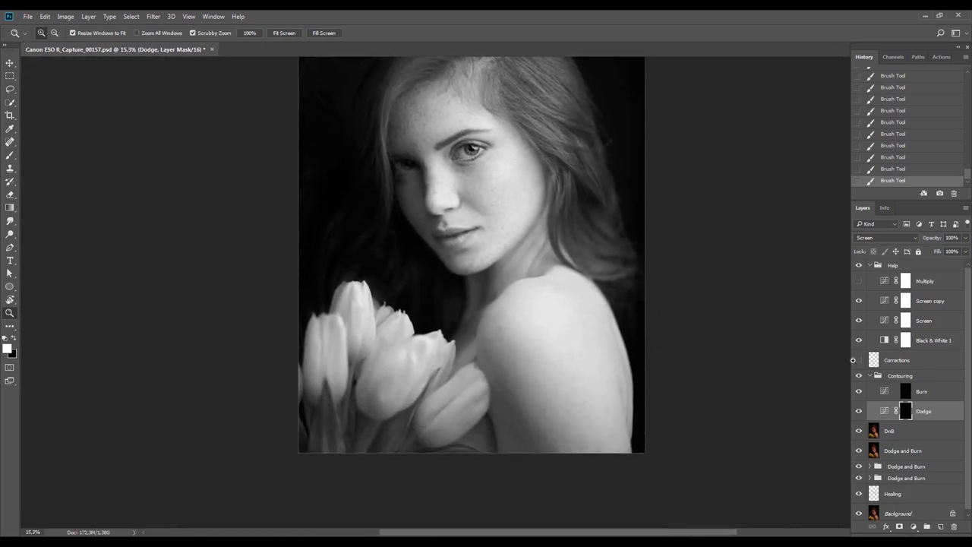
pyautogui.click(869, 265)
pyautogui.click(858, 265)
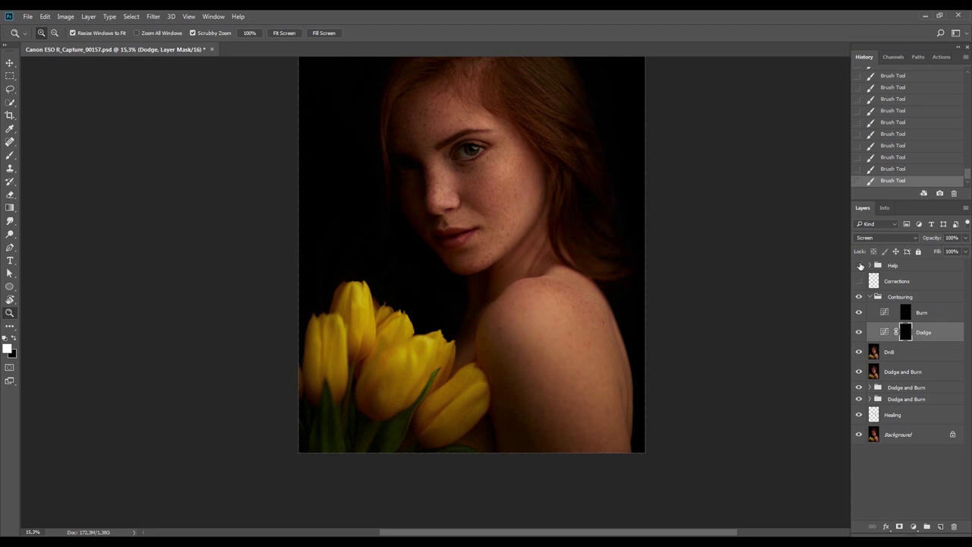
pyautogui.click(860, 297)
pyautogui.click(862, 295)
pyautogui.moveTo(582, 237); pyautogui.dragTo(597, 334)
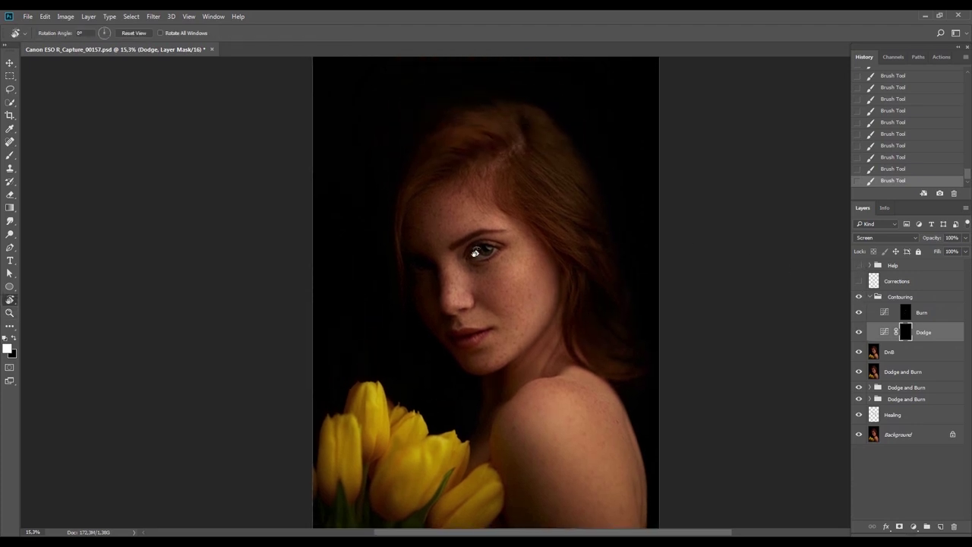
pyautogui.moveTo(481, 274); pyautogui.dragTo(803, 347)
# Show the Help group, select the Burn layer mask and contour the cheek, temple and inner brow area
pyautogui.click(907, 318)
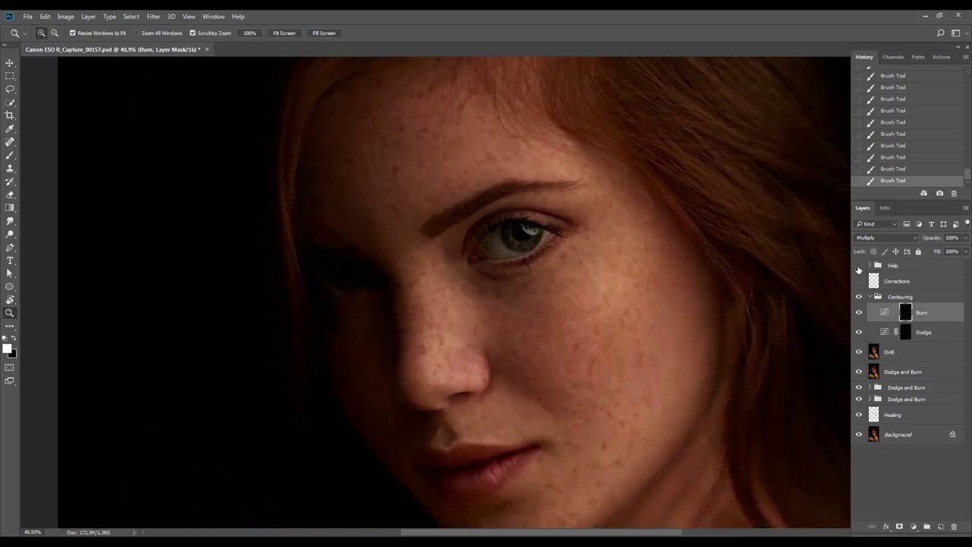
pyautogui.click(859, 265)
pyautogui.moveTo(638, 317); pyautogui.dragTo(568, 179)
pyautogui.moveTo(430, 174); pyautogui.dragTo(403, 254)
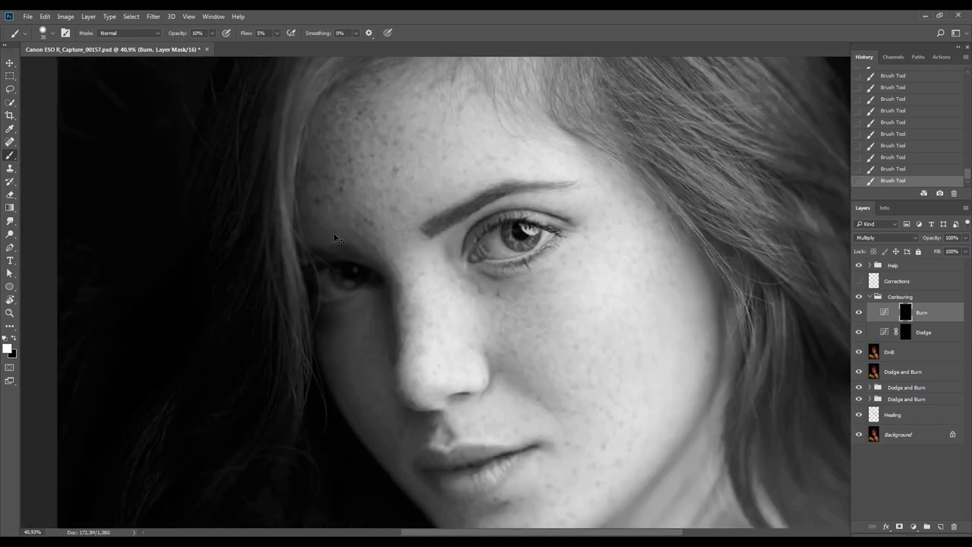
pyautogui.press('r')
pyautogui.moveTo(289, 230); pyautogui.dragTo(433, 94)
pyautogui.press('b')
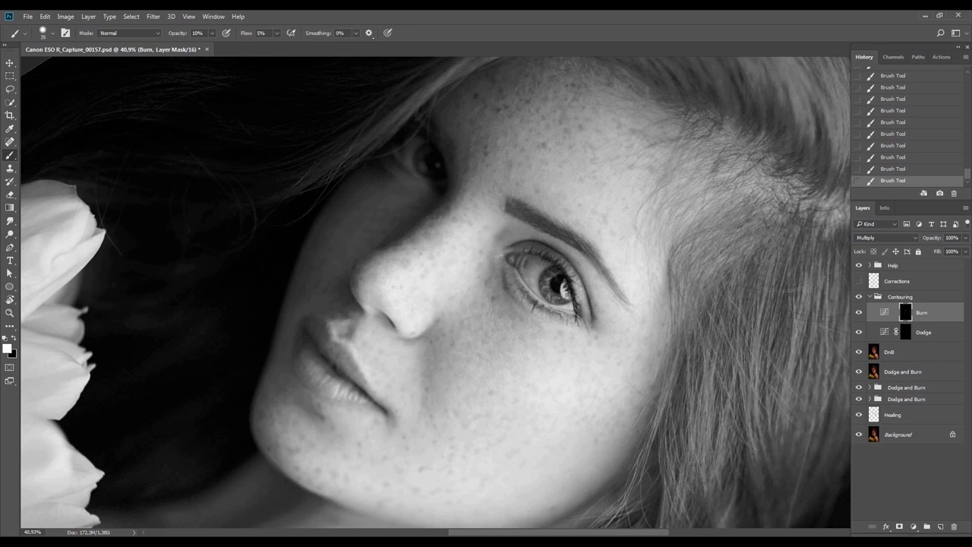
# Darken the shadows around the neck and the shoulder edge on the Burn layer mask at 10% opacity and 5% flow
pyautogui.press('z')
pyautogui.moveTo(440, 201)
pyautogui.mouseDown()
pyautogui.moveTo(399, 236)
pyautogui.moveTo(446, 212)
pyautogui.mouseUp()
pyautogui.press('r')
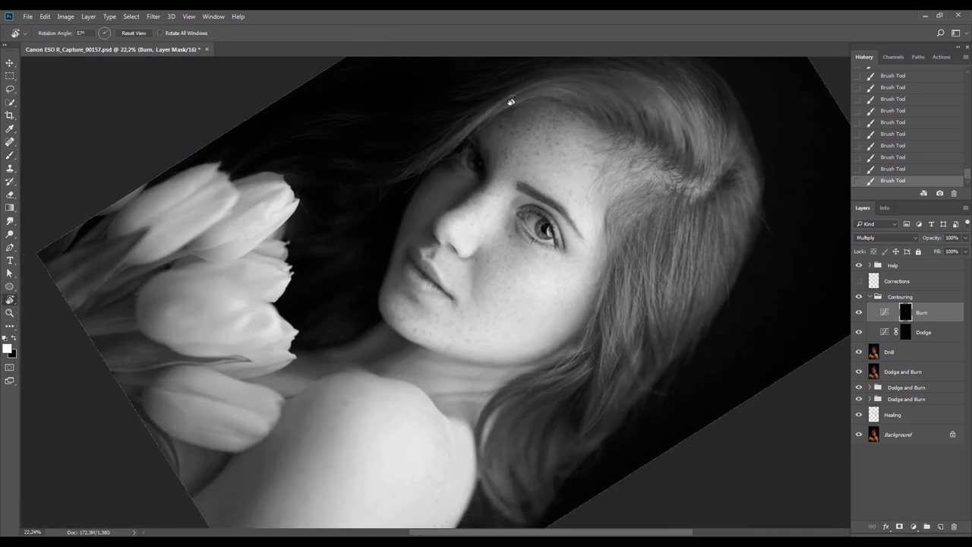
pyautogui.moveTo(510, 100); pyautogui.dragTo(548, 120)
pyautogui.press('b')
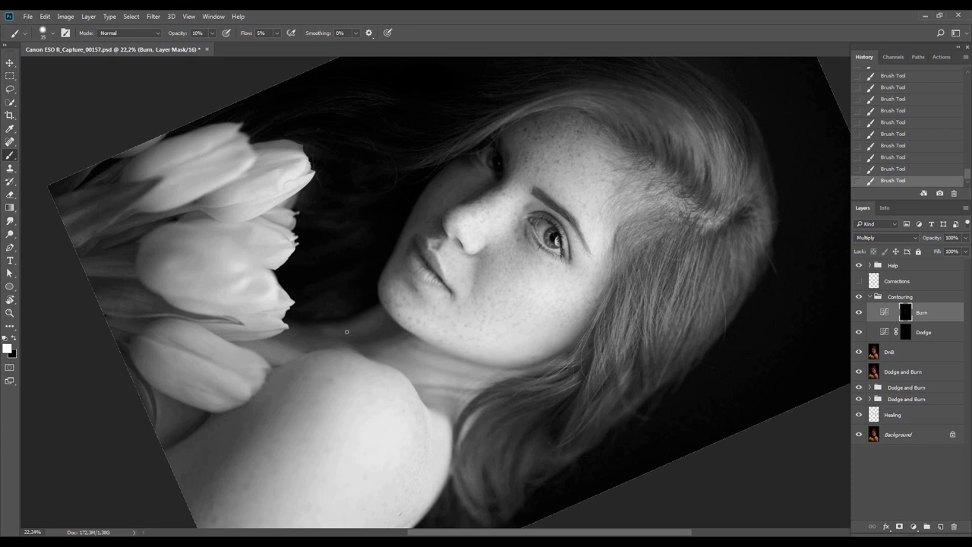
# Select the Dodge layer mask and switch the Help preview from the Screen copy layer to the Multiply layer
pyautogui.click(908, 333)
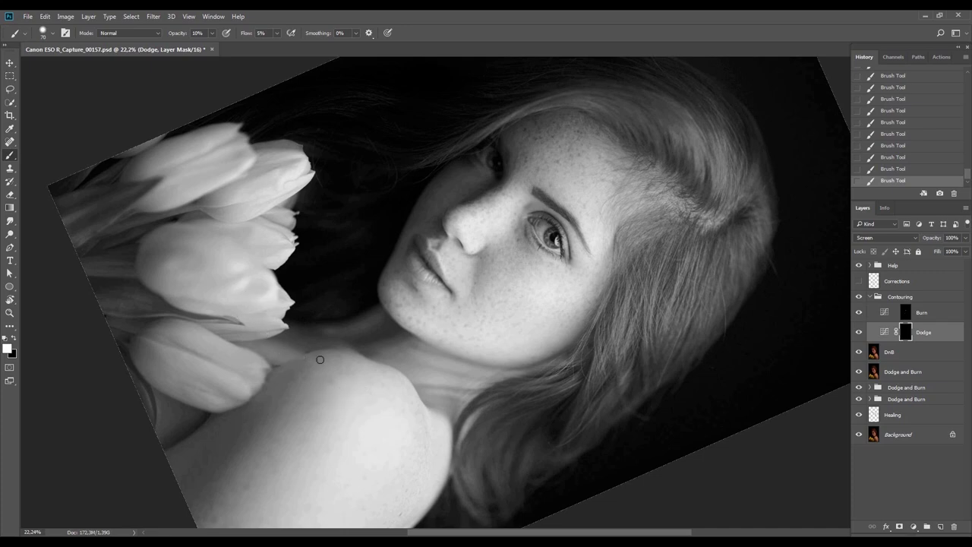
pyautogui.press('Escape')
pyautogui.moveTo(505, 380); pyautogui.dragTo(455, 246)
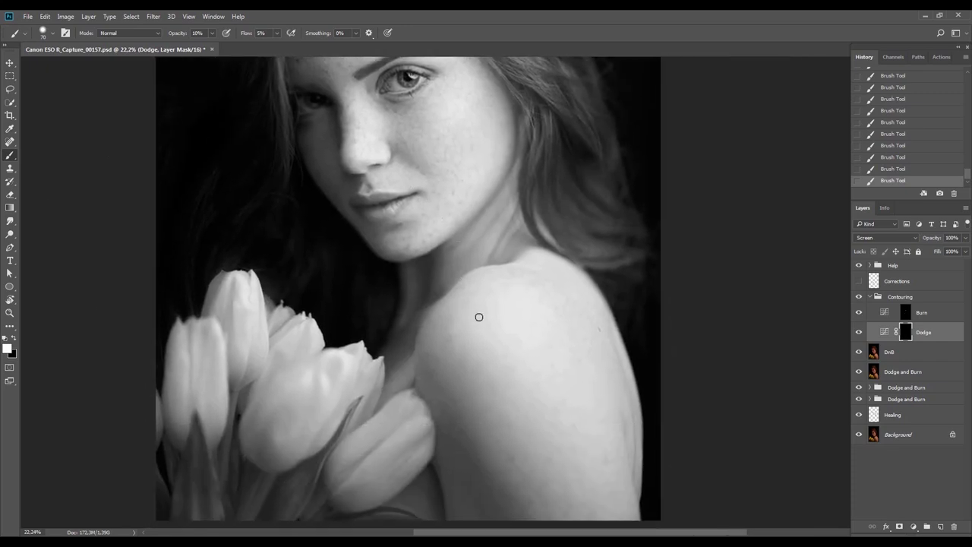
pyautogui.click(859, 266)
pyautogui.click(859, 266)
pyautogui.click(869, 266)
pyautogui.click(859, 301)
pyautogui.click(859, 281)
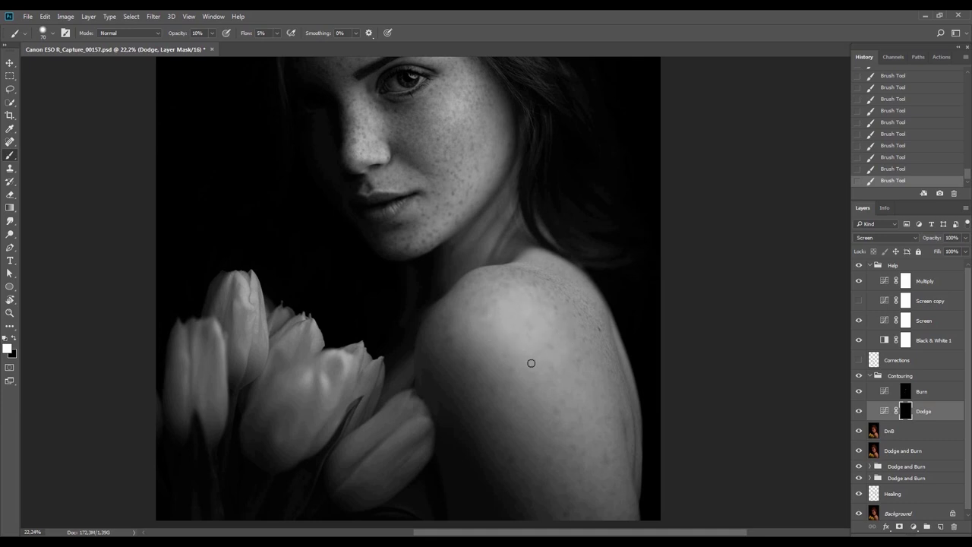
# Fade the dodge stroke on the shoulder to 5% opacity
pyautogui.hotkey('ctrl', 'shift', 'f')
pyautogui.press('Return')
pyautogui.hotkey('ctrl', 'shift', 'f')
pyautogui.write('5')
pyautogui.press('Return')
# Paint a dodge stroke across the shoulder towards the upper arm and fade it
pyautogui.press('r')
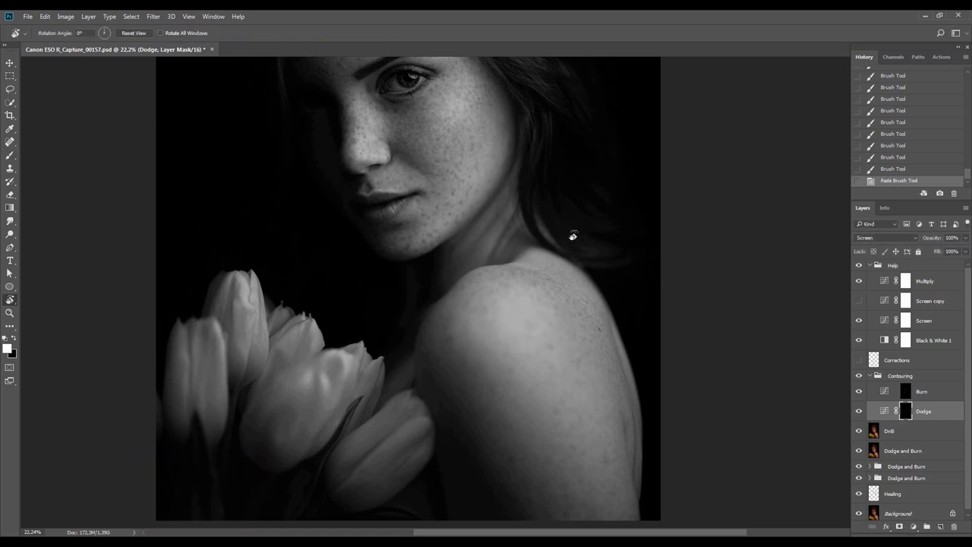
pyautogui.moveTo(573, 236); pyautogui.dragTo(418, 362)
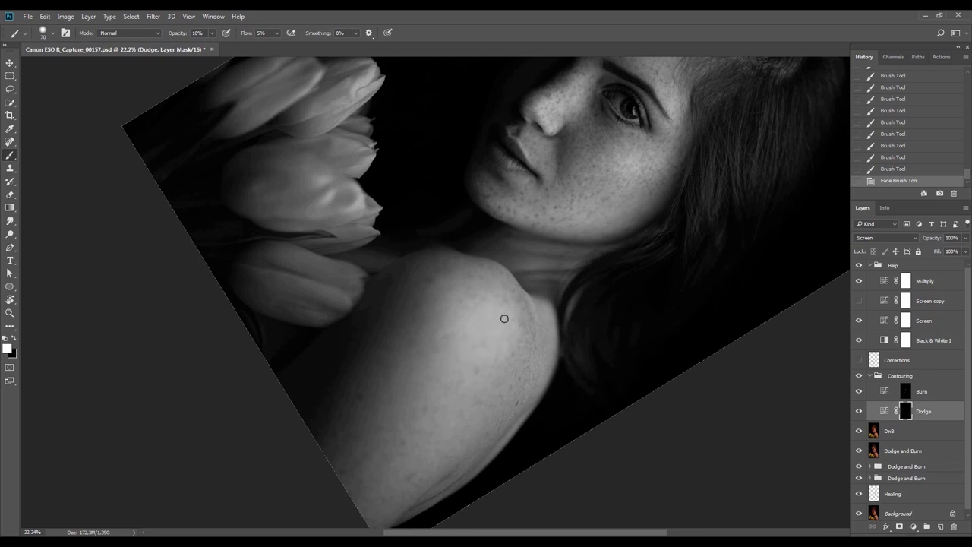
pyautogui.moveTo(516, 321)
pyautogui.mouseDown()
pyautogui.moveTo(471, 353)
pyautogui.moveTo(443, 357)
pyautogui.mouseUp()
pyautogui.hotkey('ctrl', 'shift', 'f')
pyautogui.press('Return')
pyautogui.press('Escape')
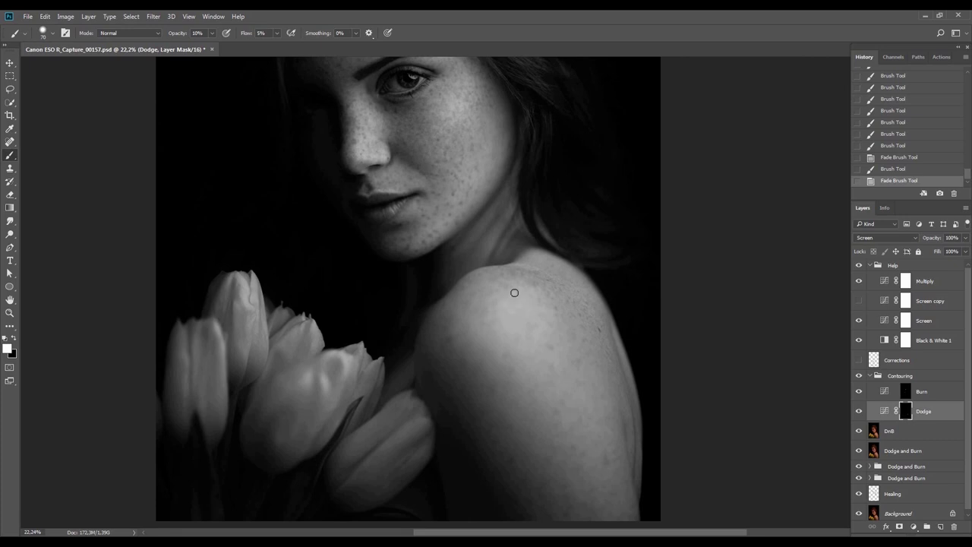
# Add and fade another dodge stroke on the upper arm, and brighten the shoulder with a larger brush
pyautogui.moveTo(506, 334); pyautogui.dragTo(456, 362)
pyautogui.hotkey('ctrl', 'shift', 'f')
pyautogui.write('1')
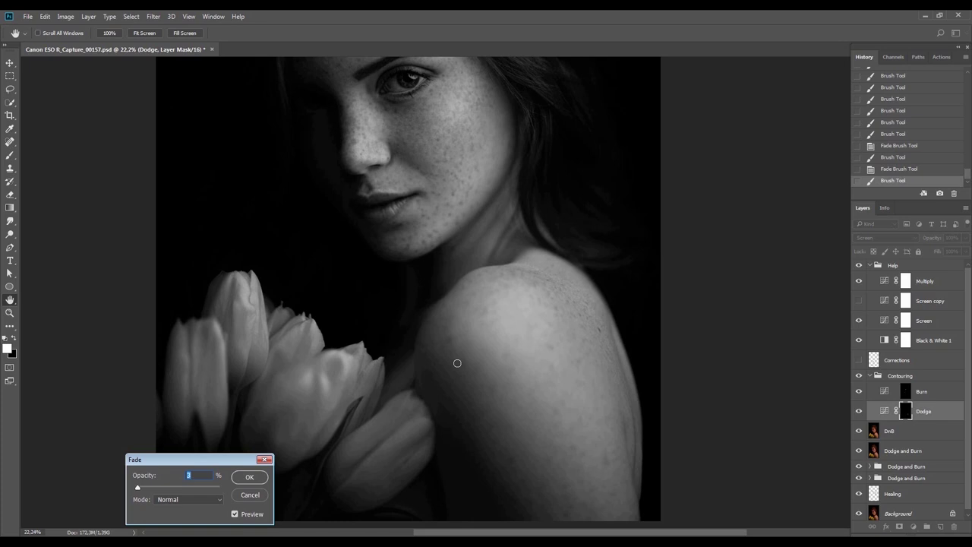
pyautogui.press('Return')
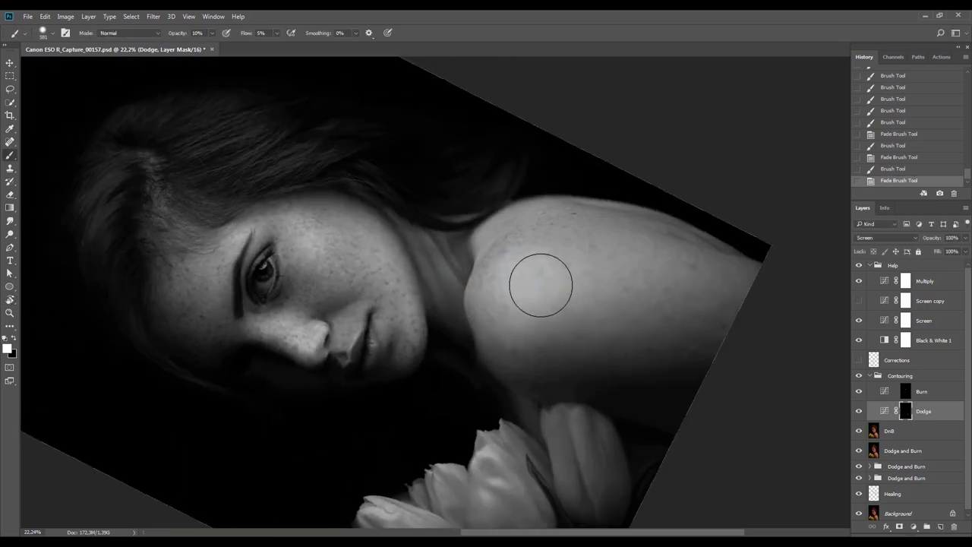
pyautogui.click(520, 287)
pyautogui.click(517, 275)
pyautogui.click(516, 266)
pyautogui.press('Escape')
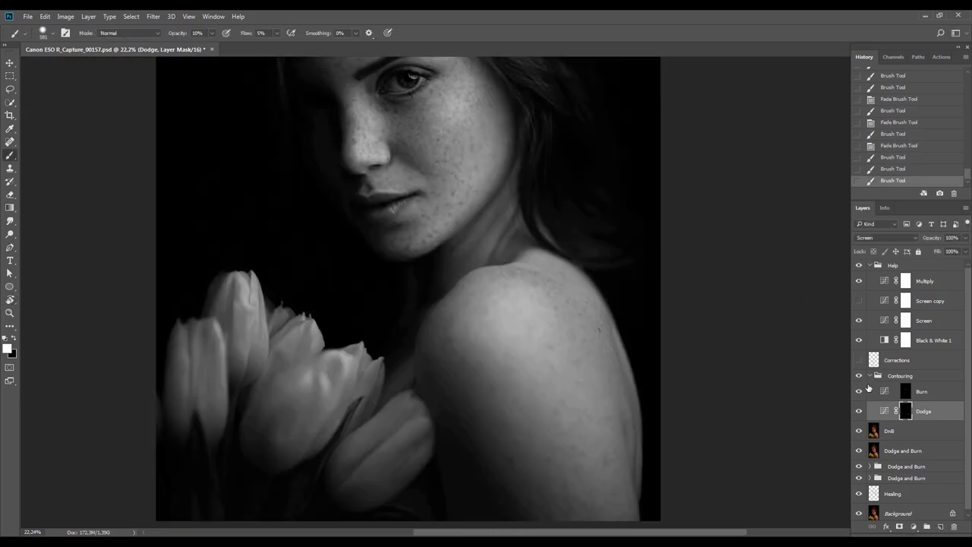
# Check the Corrections layer markings and compare the image with the Contouring group off and on
pyautogui.click(859, 362)
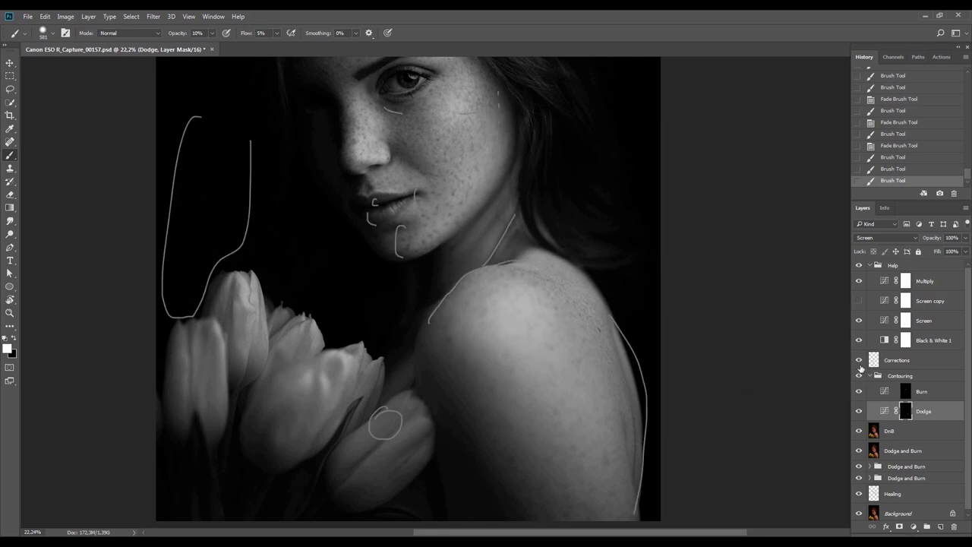
pyautogui.click(859, 366)
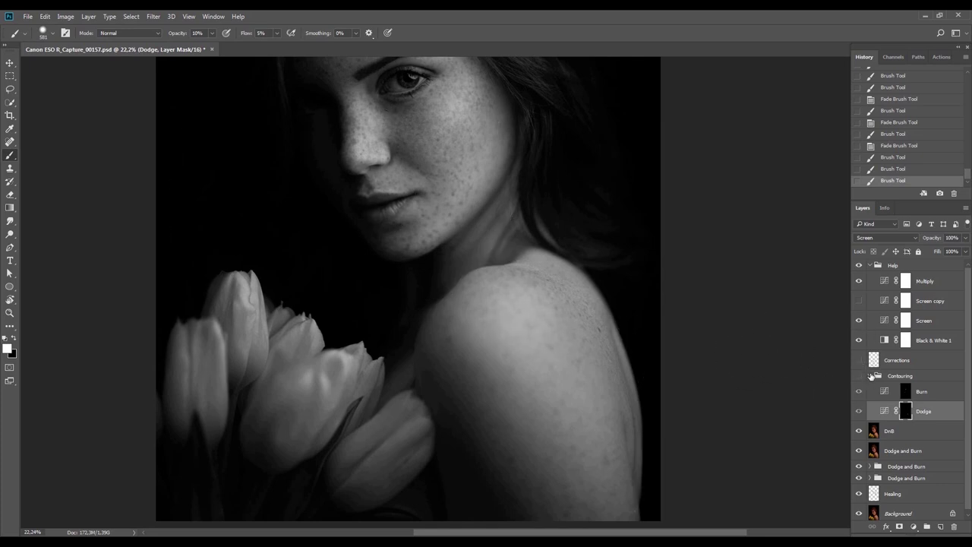
pyautogui.click(870, 376)
pyautogui.click(859, 376)
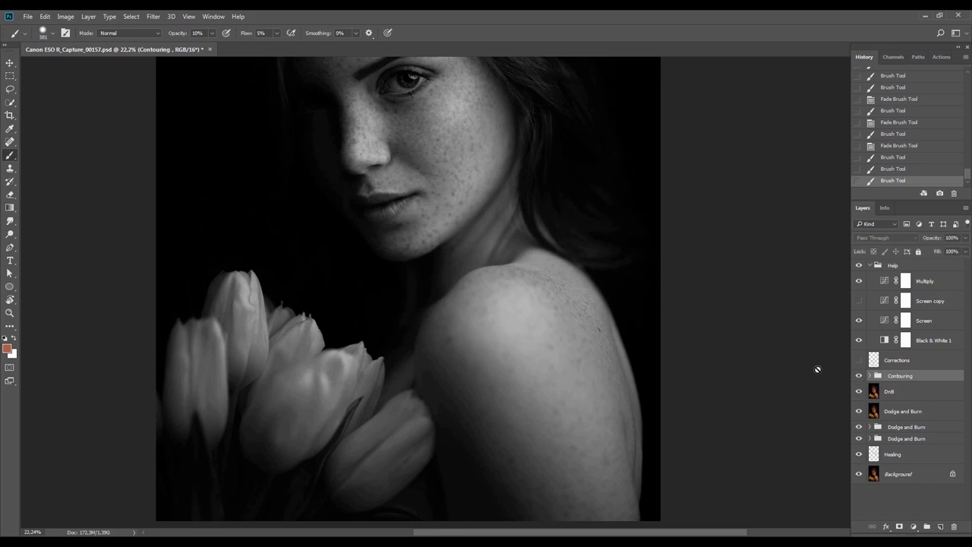
# Reselect the Dodge layer mask and brighten the skin beside the mouth and on the chin with a smaller brush
pyautogui.press('z')
pyautogui.moveTo(587, 368); pyautogui.dragTo(628, 520)
pyautogui.press('r')
pyautogui.moveTo(608, 340)
pyautogui.mouseDown()
pyautogui.moveTo(605, 298)
pyautogui.moveTo(558, 228)
pyautogui.mouseUp()
pyautogui.moveTo(619, 304)
pyautogui.mouseDown()
pyautogui.moveTo(627, 324)
pyautogui.moveTo(542, 323)
pyautogui.mouseUp()
pyautogui.press('b')
pyautogui.moveTo(484, 289)
pyautogui.mouseDown()
pyautogui.moveTo(475, 290)
pyautogui.moveTo(490, 289)
pyautogui.mouseUp()
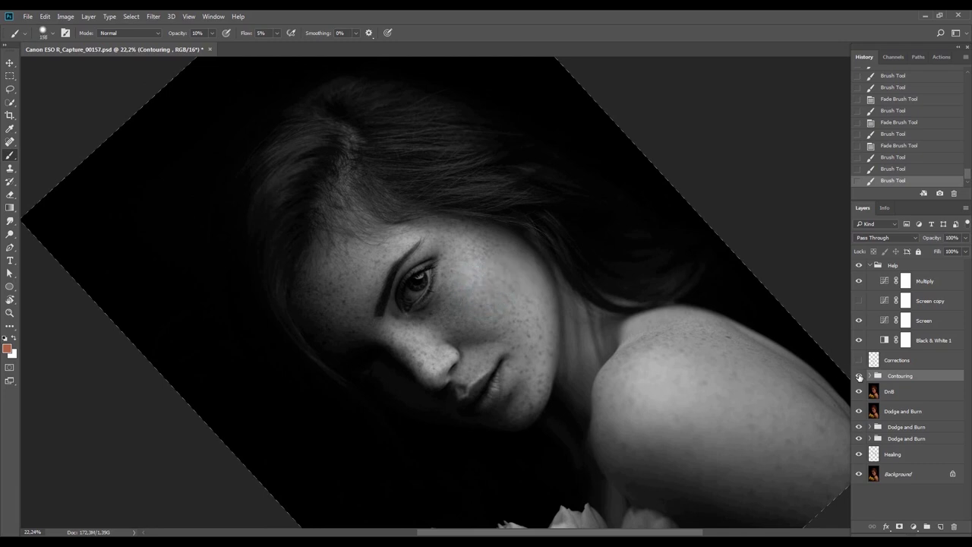
pyautogui.click(870, 376)
pyautogui.click(905, 410)
pyautogui.moveTo(512, 348); pyautogui.dragTo(503, 355)
pyautogui.rightClick(503, 355)
pyautogui.click(505, 358)
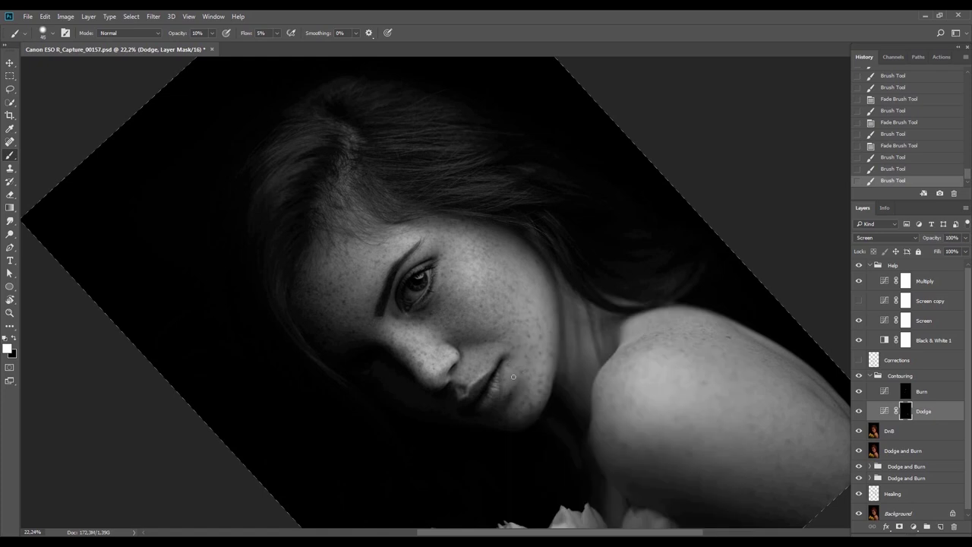
pyautogui.moveTo(507, 417); pyautogui.dragTo(506, 434)
pyautogui.press('Escape')
# Fade the last dodge stroke to 7% opacity and brighten the upper nose bridge between the brows
pyautogui.press('r')
pyautogui.moveTo(543, 152)
pyautogui.mouseDown()
pyautogui.moveTo(632, 298)
pyautogui.moveTo(567, 390)
pyautogui.mouseUp()
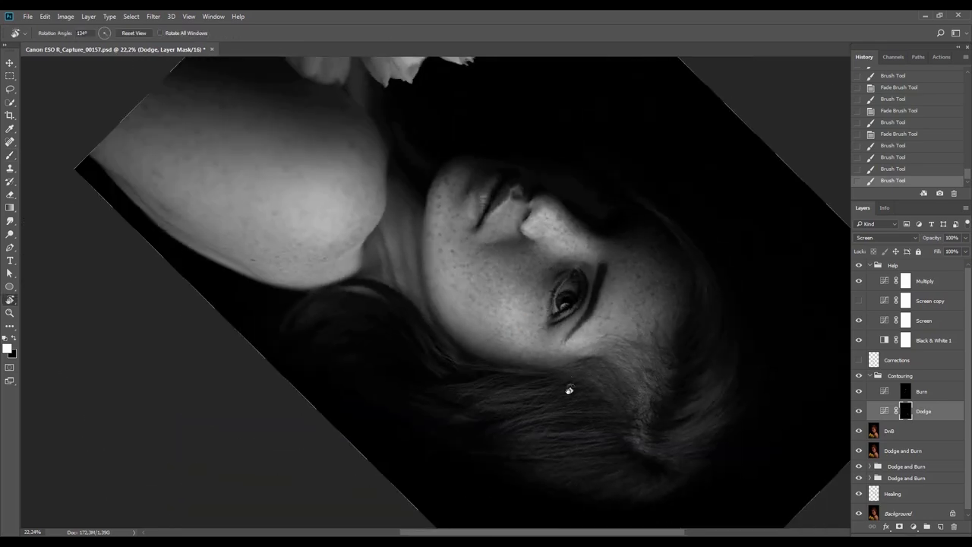
pyautogui.hotkey('ctrl', 'shift', 'f')
pyautogui.write('7')
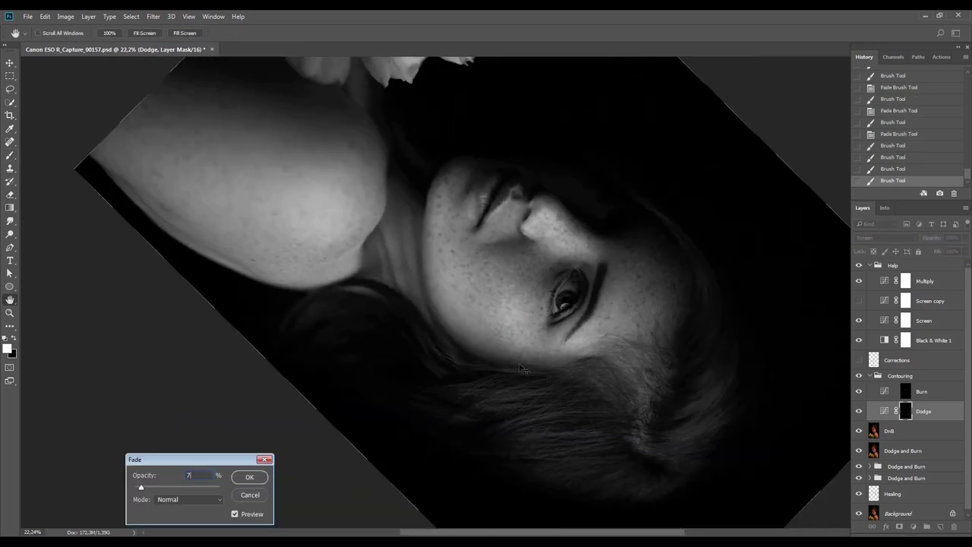
pyautogui.press('Return')
pyautogui.press('b')
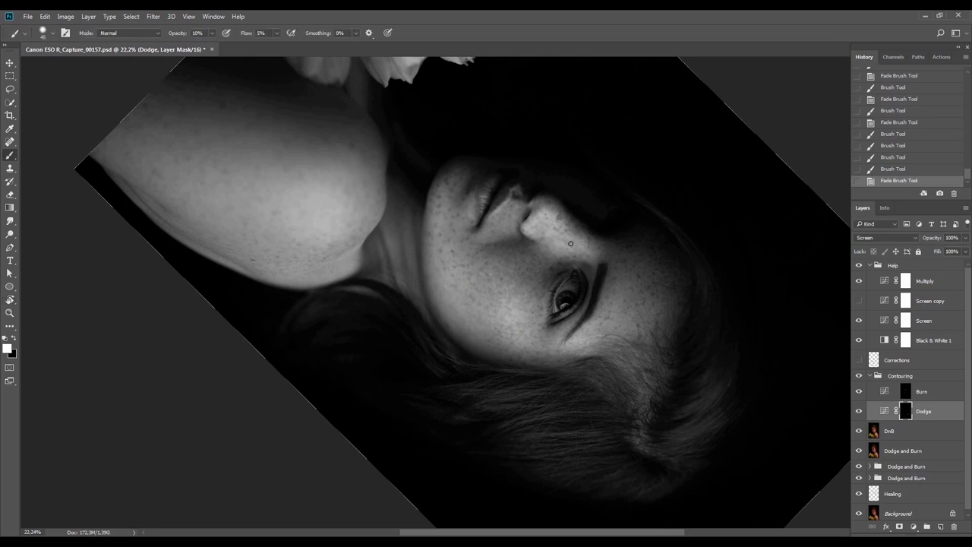
pyautogui.moveTo(597, 252); pyautogui.dragTo(586, 250)
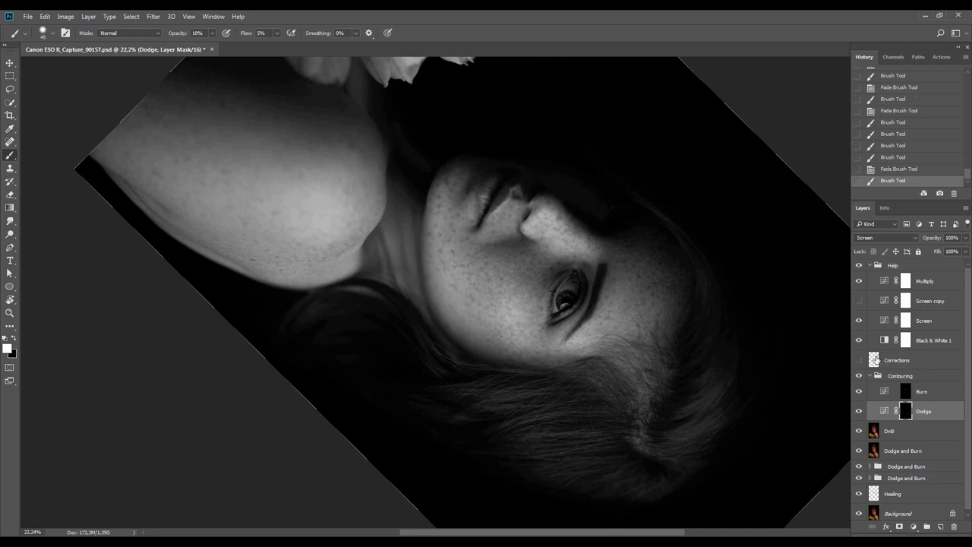
# Check the portrait in colour without the Help group, restore the group and turn on its Screen copy layer
pyautogui.click(869, 266)
pyautogui.click(859, 266)
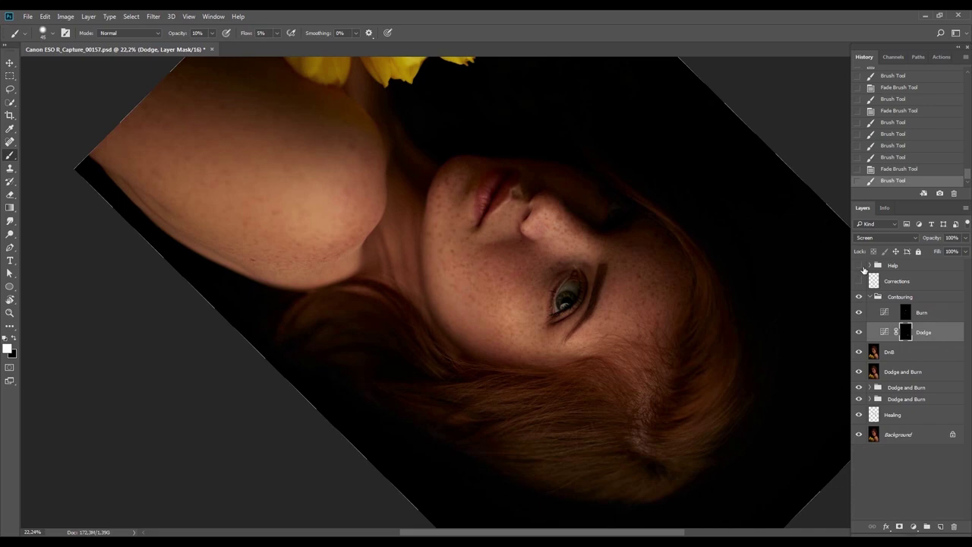
pyautogui.click(859, 266)
pyautogui.click(869, 265)
pyautogui.click(859, 302)
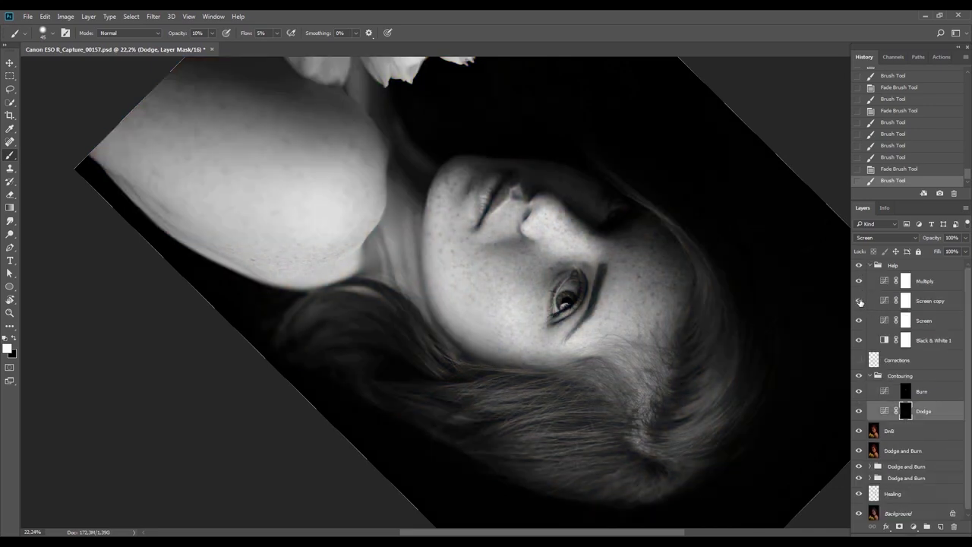
# Brighten the hair strands above the temple on the Dodge layer mask with fine strokes following their direction
pyautogui.press('Escape')
pyautogui.press('r')
pyautogui.moveTo(619, 292); pyautogui.dragTo(444, 168)
pyautogui.moveTo(568, 224)
pyautogui.mouseDown()
pyautogui.moveTo(621, 234)
pyautogui.moveTo(697, 213)
pyautogui.moveTo(681, 266)
pyautogui.mouseUp()
pyautogui.press('z')
pyautogui.moveTo(535, 294); pyautogui.dragTo(608, 287)
pyautogui.press('b')
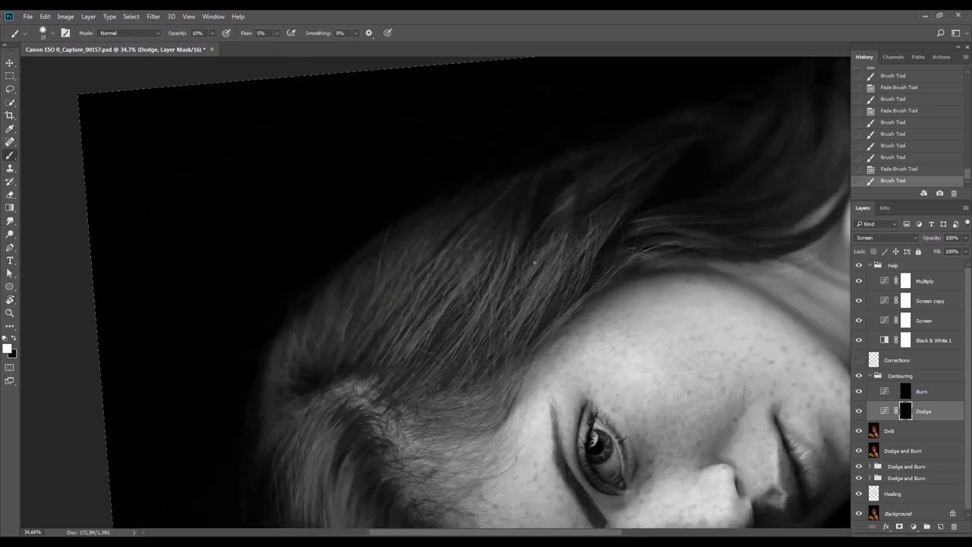
pyautogui.moveTo(539, 263)
pyautogui.mouseDown()
pyautogui.moveTo(490, 267)
pyautogui.moveTo(502, 249)
pyautogui.moveTo(482, 307)
pyautogui.mouseUp()
pyautogui.moveTo(513, 268); pyautogui.dragTo(552, 242)
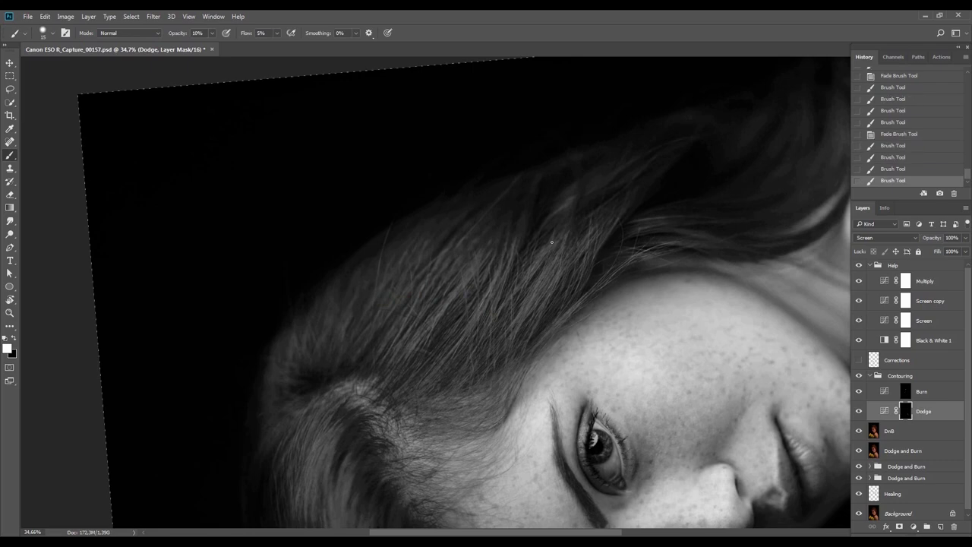
pyautogui.moveTo(561, 266); pyautogui.dragTo(584, 193)
pyautogui.moveTo(592, 267)
pyautogui.mouseDown()
pyautogui.moveTo(573, 318)
pyautogui.moveTo(631, 265)
pyautogui.moveTo(612, 233)
pyautogui.mouseUp()
# Brighten the long hair strands between the parting and the cheek on the Dodge layer mask with a 15 px brush, following their direction
pyautogui.press('r')
pyautogui.moveTo(718, 236); pyautogui.dragTo(748, 116)
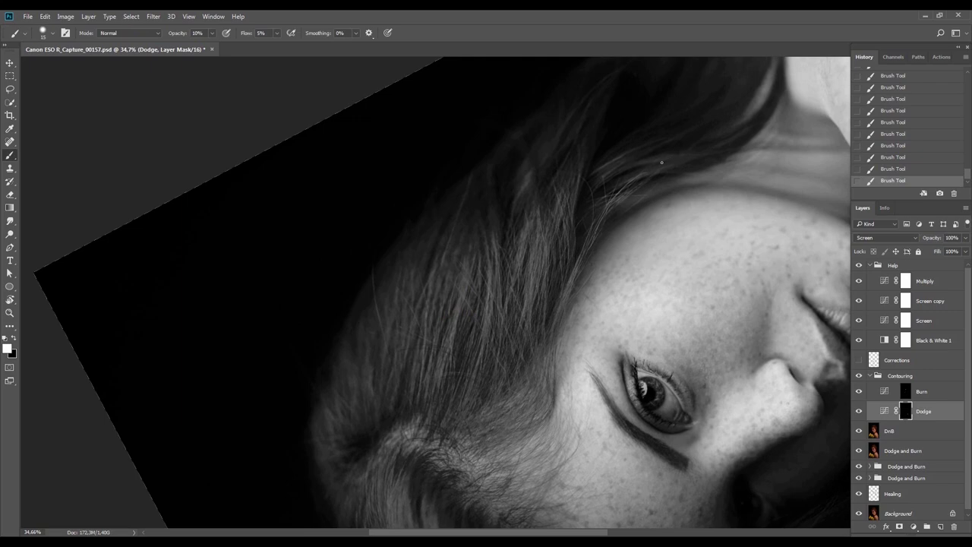
pyautogui.press('r')
pyautogui.moveTo(685, 167)
pyautogui.mouseDown()
pyautogui.moveTo(740, 200)
pyautogui.moveTo(751, 319)
pyautogui.mouseUp()
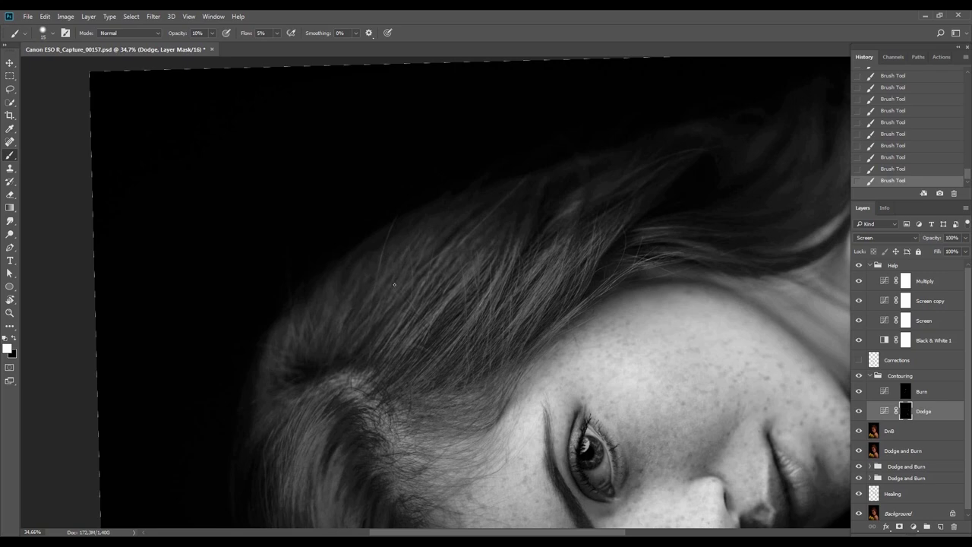
pyautogui.moveTo(558, 192); pyautogui.dragTo(653, 81)
pyautogui.press('r')
pyautogui.moveTo(679, 169)
pyautogui.mouseDown()
pyautogui.moveTo(363, 450)
pyautogui.moveTo(308, 378)
pyautogui.mouseUp()
pyautogui.moveTo(587, 174); pyautogui.dragTo(586, 228)
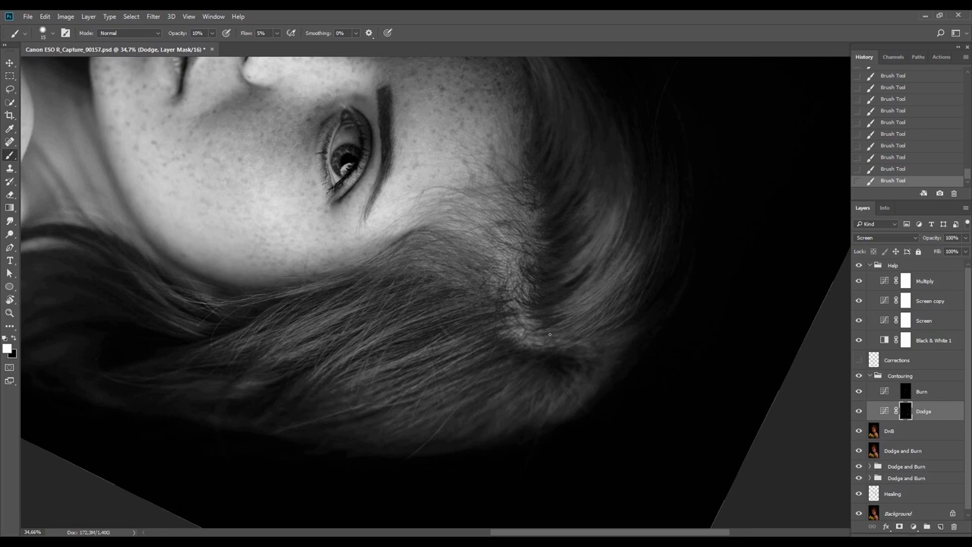
# Brighten the outer hair strands and those falling beside the cheek and jaw on the Dodge layer mask
pyautogui.press('r')
pyautogui.moveTo(441, 337); pyautogui.dragTo(542, 259)
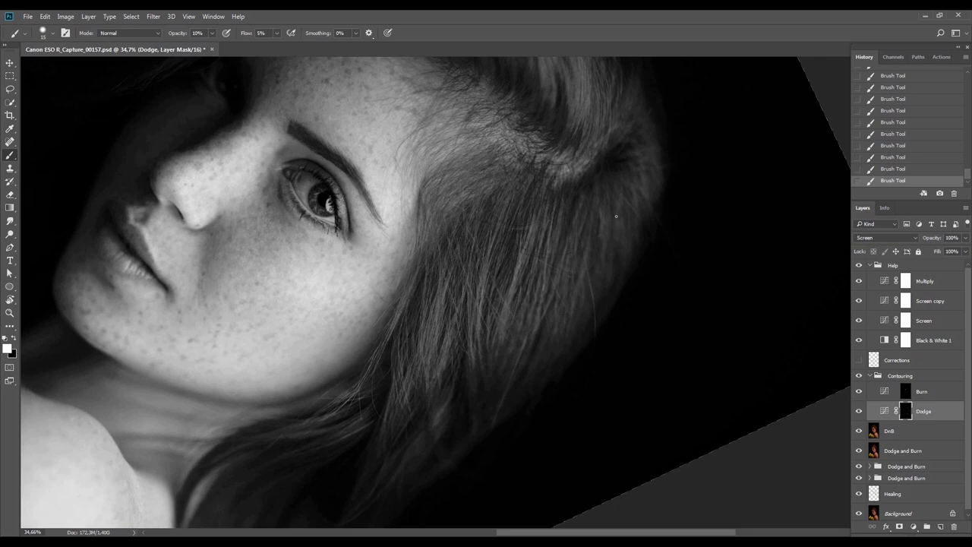
pyautogui.moveTo(616, 217); pyautogui.dragTo(620, 293)
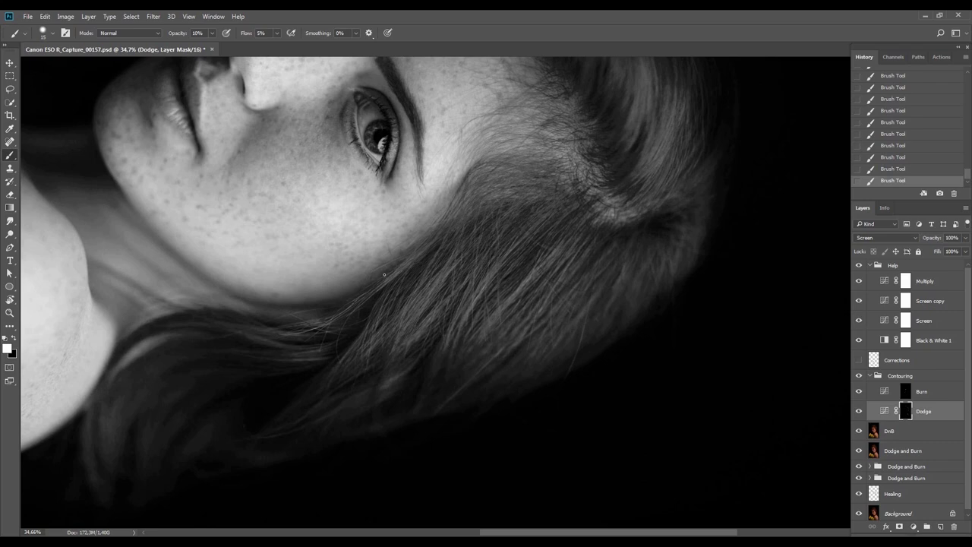
pyautogui.press('r')
pyautogui.moveTo(510, 285)
pyautogui.mouseDown()
pyautogui.moveTo(521, 169)
pyautogui.moveTo(625, 152)
pyautogui.moveTo(494, 277)
pyautogui.mouseUp()
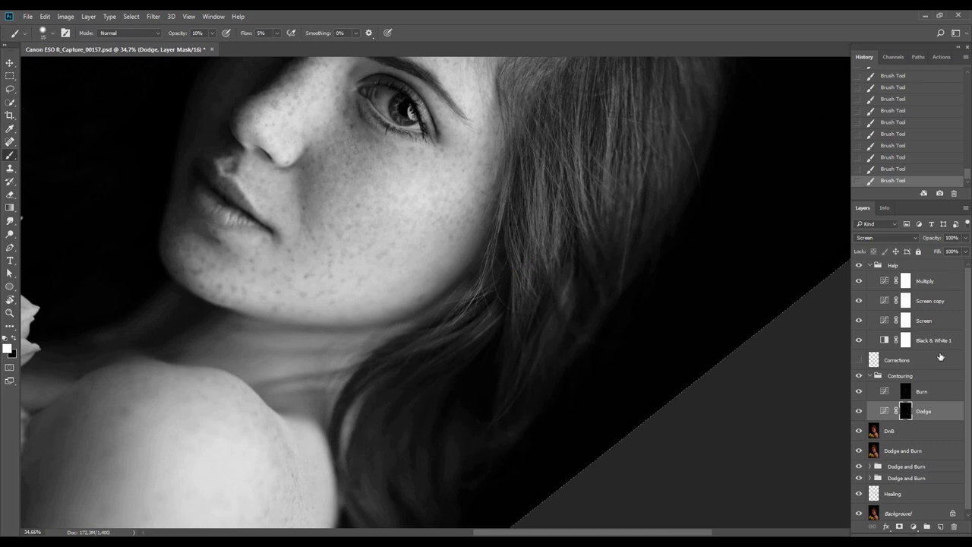
# Select the Burn layer mask and deepen the shadows in the hair beside the jaw and around the parting with a 35 px brush
pyautogui.click(906, 393)
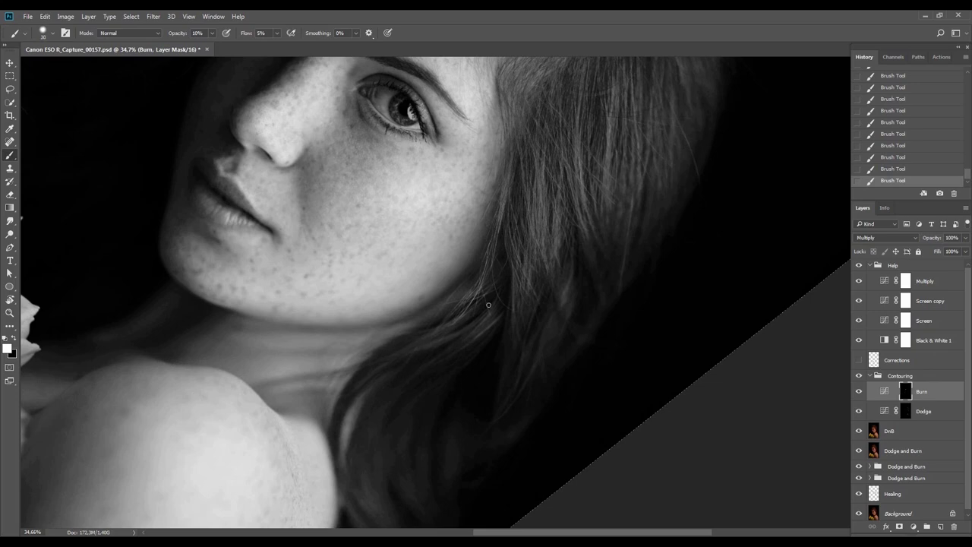
pyautogui.press('r')
pyautogui.moveTo(689, 165); pyautogui.dragTo(648, 269)
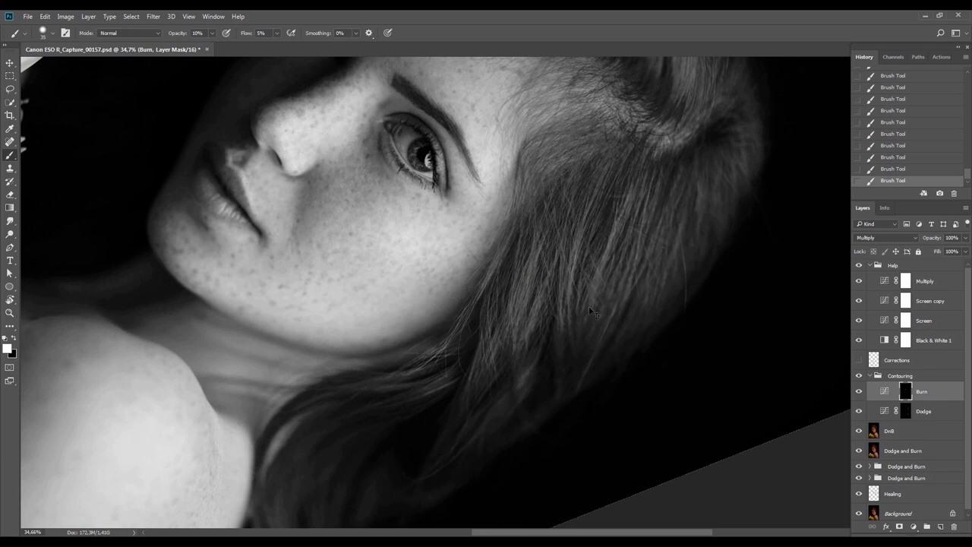
pyautogui.moveTo(647, 223); pyautogui.dragTo(574, 339)
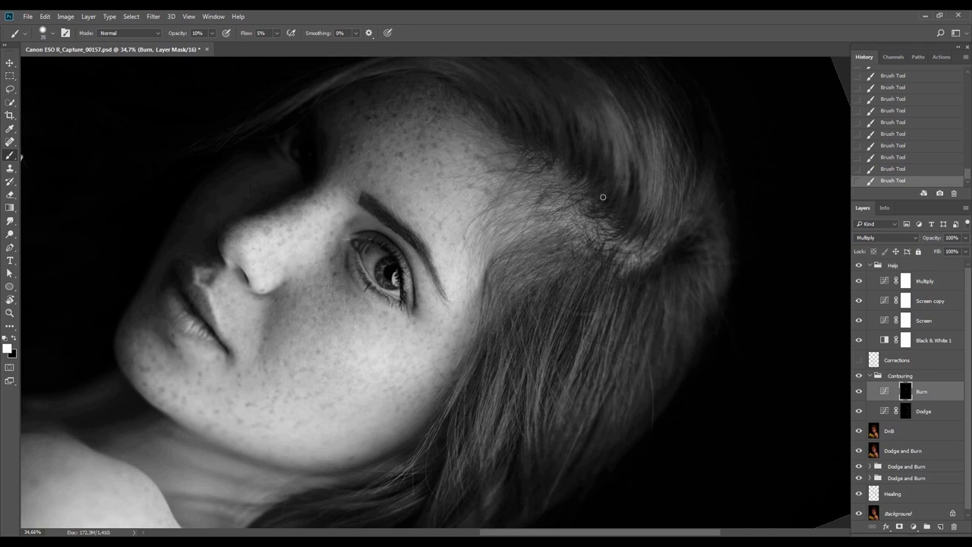
pyautogui.press('r')
pyautogui.moveTo(655, 130)
pyautogui.mouseDown()
pyautogui.moveTo(734, 172)
pyautogui.moveTo(671, 260)
pyautogui.mouseUp()
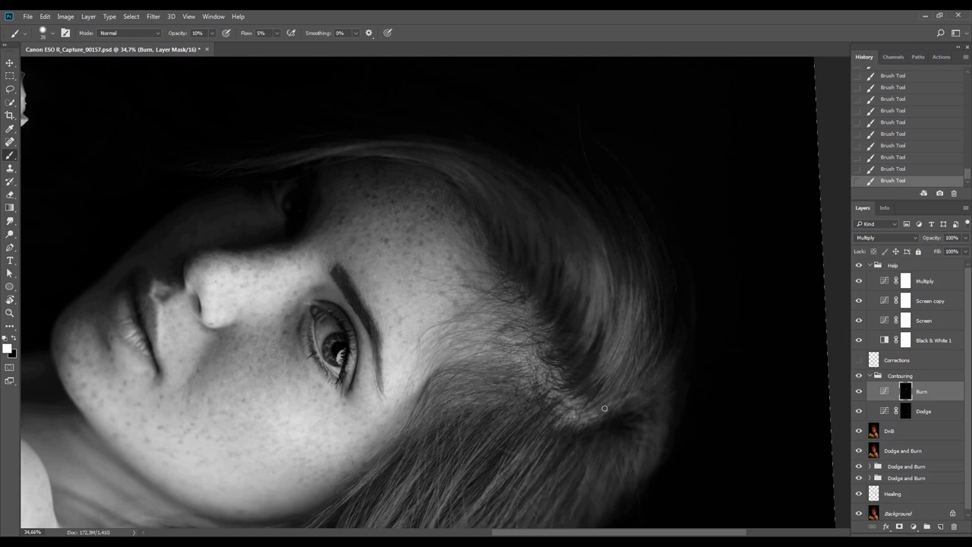
pyautogui.press('Escape')
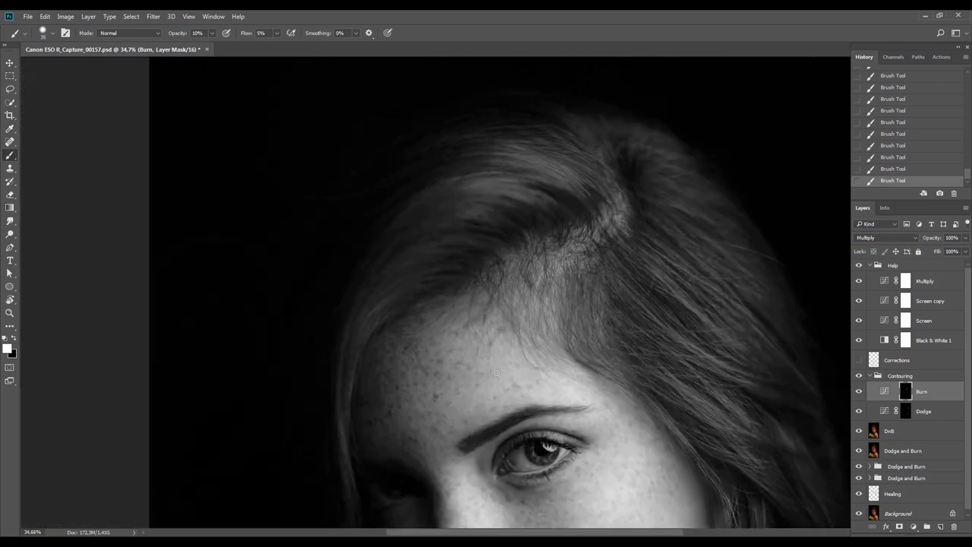
# Compare the whole portrait with and without the Contouring group
pyautogui.hotkey('ctrl', '0')
pyautogui.press('v')
pyautogui.click(858, 377)
pyautogui.click(859, 378)
# Select the Dodge layer mask for painting around the eye and turn off the Screen copy helper layer
pyautogui.press('r')
pyautogui.moveTo(568, 378); pyautogui.dragTo(556, 174)
pyautogui.press('z')
pyautogui.moveTo(445, 281); pyautogui.dragTo(541, 275)
pyautogui.press('r')
pyautogui.moveTo(641, 243); pyautogui.dragTo(643, 327)
pyautogui.press('z')
pyautogui.moveTo(453, 279); pyautogui.dragTo(481, 278)
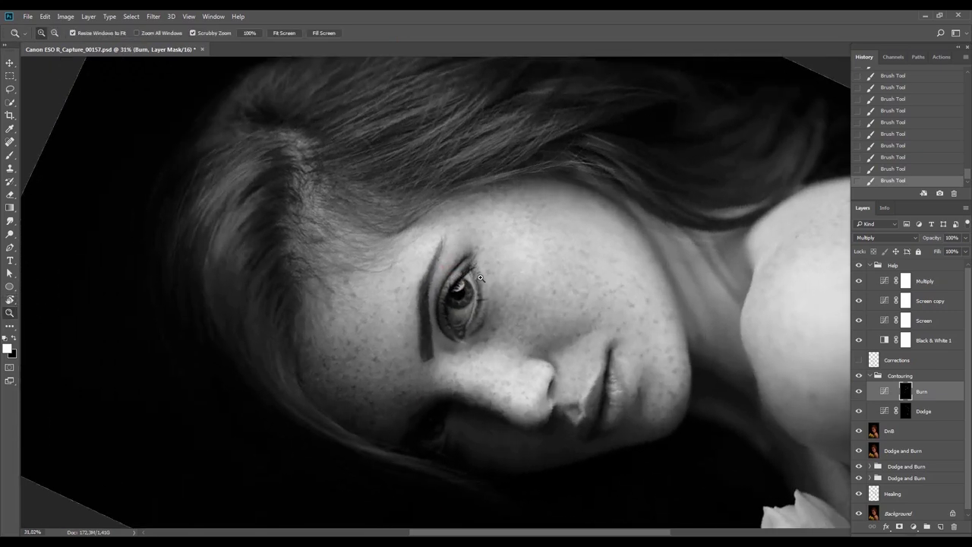
pyautogui.click(901, 414)
pyautogui.click(859, 281)
pyautogui.click(859, 301)
pyautogui.click(859, 281)
pyautogui.press('b')
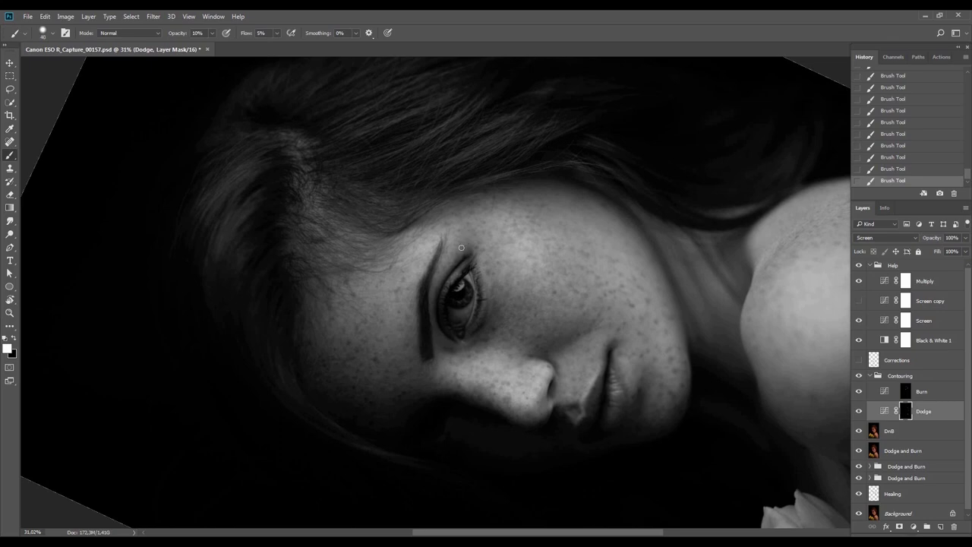
# Brighten the upper eyelid and the skin between the eye and the brow on the Dodge layer mask with a 30 px brush
pyautogui.press('r')
pyautogui.moveTo(464, 253)
pyautogui.mouseDown()
pyautogui.moveTo(527, 217)
pyautogui.moveTo(436, 284)
pyautogui.mouseUp()
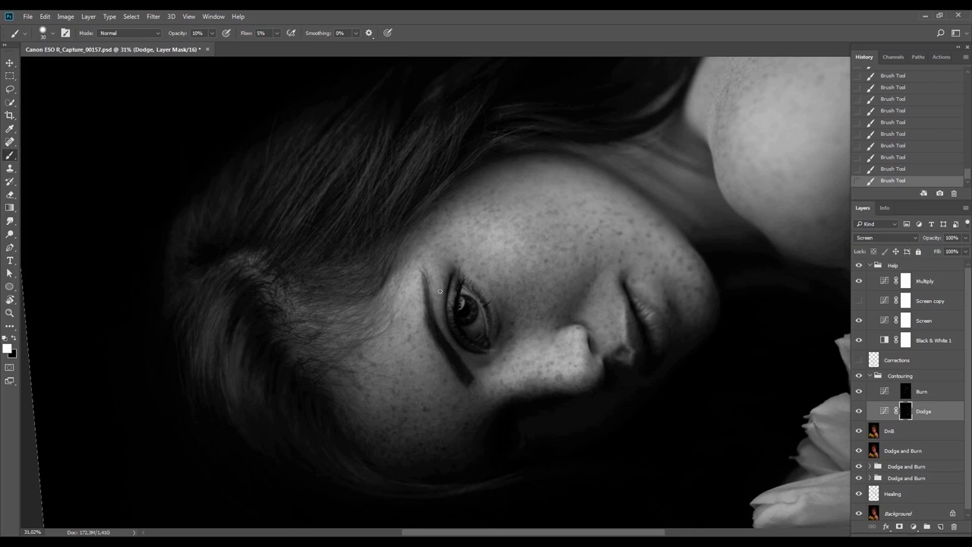
pyautogui.press('r')
pyautogui.moveTo(447, 331); pyautogui.dragTo(581, 371)
pyautogui.press('b')
pyautogui.scroll(3, 588, 328)
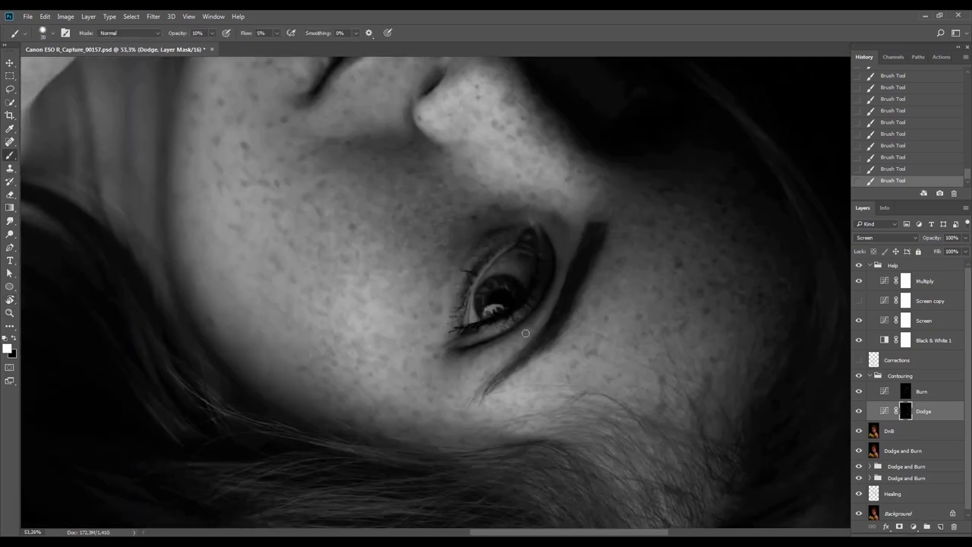
pyautogui.press('r')
pyautogui.moveTo(500, 346); pyautogui.dragTo(431, 343)
pyautogui.press('b')
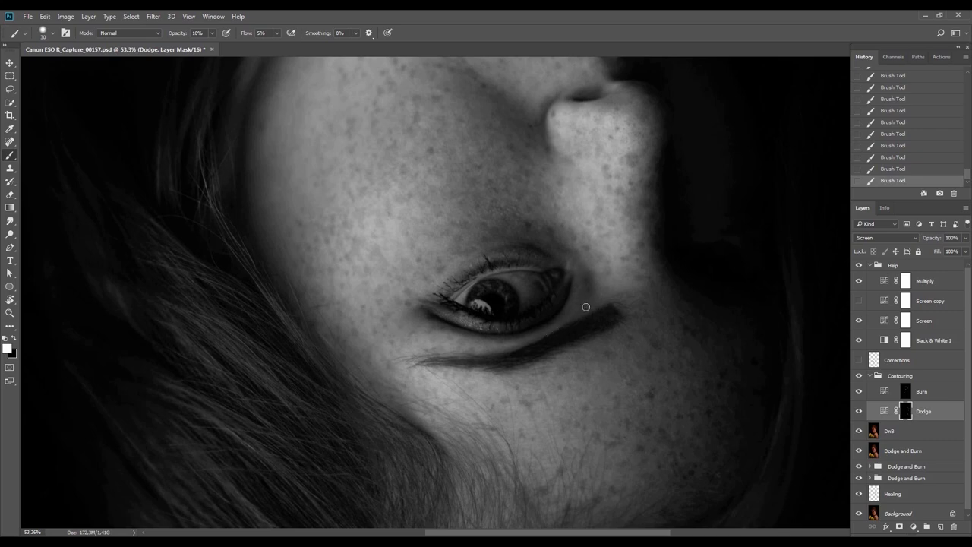
pyautogui.press('r')
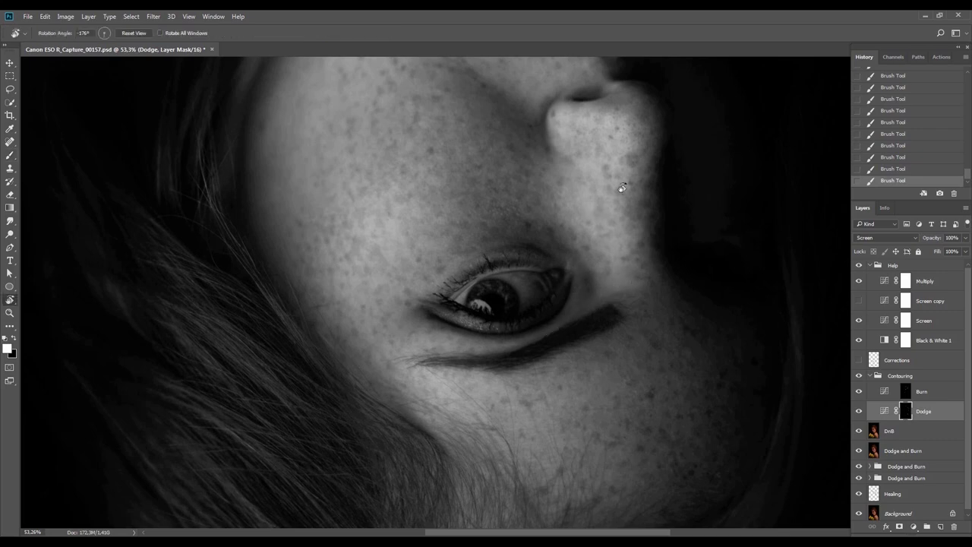
pyautogui.moveTo(619, 203); pyautogui.dragTo(474, 245)
pyautogui.press('b')
pyautogui.press('Escape')
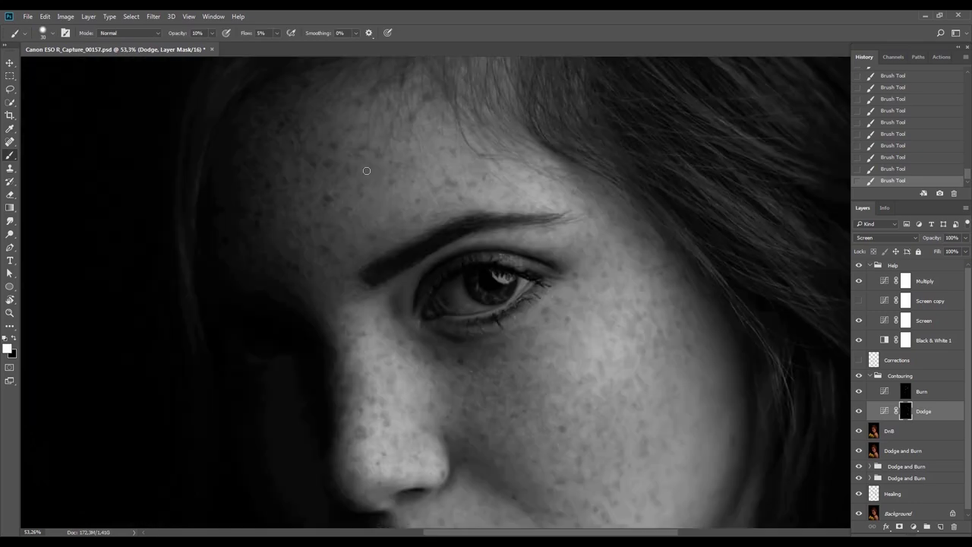
# Brighten the lower cheek and jaw beside the mouth on the Dodge layer mask with the 30 px brush
pyautogui.hotkey('ctrl', '0')
pyautogui.press('r')
pyautogui.moveTo(624, 237)
pyautogui.mouseDown()
pyautogui.moveTo(582, 126)
pyautogui.moveTo(564, 114)
pyautogui.mouseUp()
pyautogui.press('z')
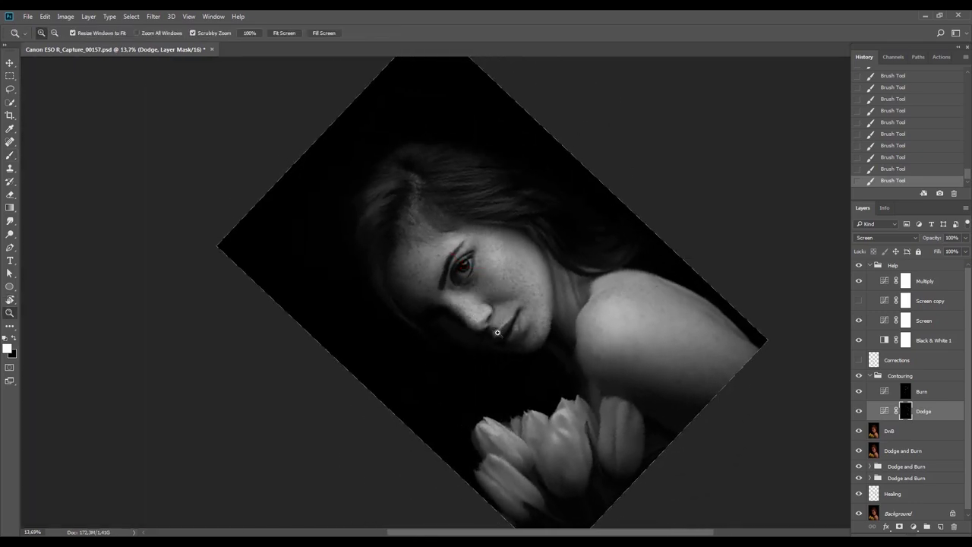
pyautogui.moveTo(498, 312); pyautogui.dragTo(545, 308)
pyautogui.press('b')
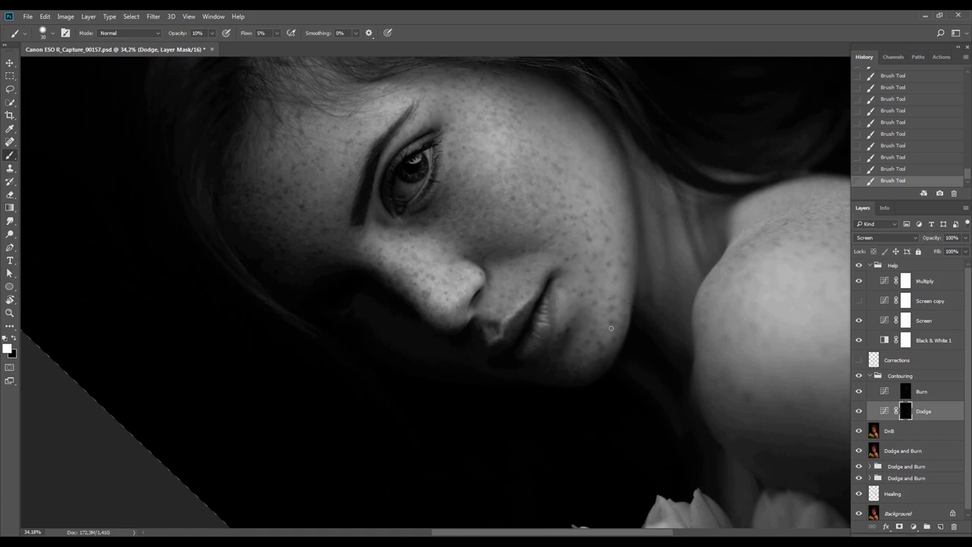
pyautogui.moveTo(616, 315); pyautogui.dragTo(589, 368)
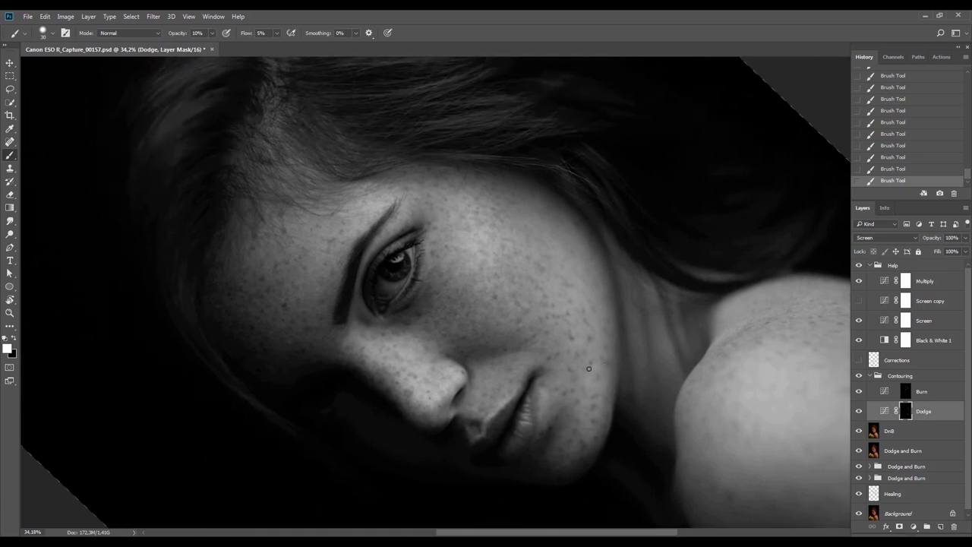
pyautogui.press('Escape')
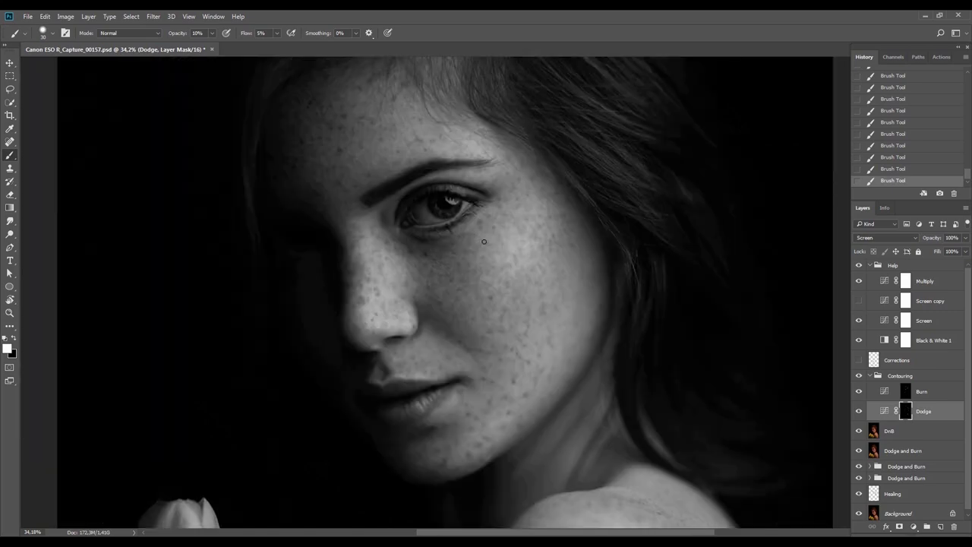
# Inspect the painted Dodge and Burn layer masks on their own with the whole image in view
pyautogui.hotkey('ctrl', '0')
pyautogui.press('r')
pyautogui.moveTo(653, 186); pyautogui.dragTo(645, 289)
pyautogui.moveTo(605, 313); pyautogui.dragTo(672, 227)
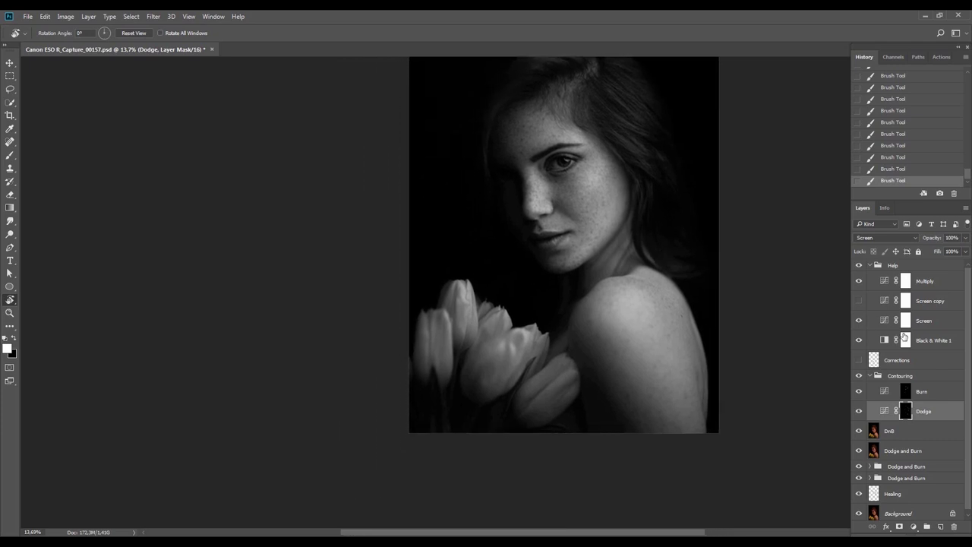
pyautogui.keyDown('alt'); pyautogui.click(906, 410); pyautogui.keyUp('alt')
pyautogui.keyDown('alt'); pyautogui.click(905, 395); pyautogui.keyUp('alt')
pyautogui.keyDown('alt'); pyautogui.click(904, 393); pyautogui.keyUp('alt')
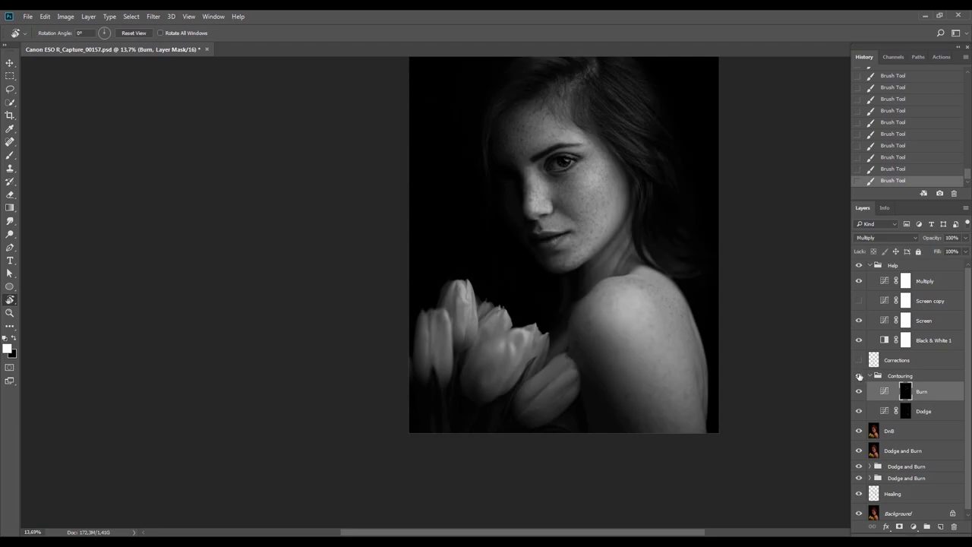
# Hide the Help group to show the portrait in colour and save the document
pyautogui.click(859, 265)
pyautogui.moveTo(720, 148); pyautogui.dragTo(659, 391)
pyautogui.press('Escape')
pyautogui.press('v')
pyautogui.scroll(-1, 904, 383)
pyautogui.hotkey('ctrl', 's')
# Compare the retouched portrait with the original Background layer
pyautogui.keyDown('alt'); pyautogui.click(859, 511); pyautogui.keyUp('alt')
pyautogui.keyDown('alt'); pyautogui.click(860, 511); pyautogui.keyUp('alt')
pyautogui.keyDown('alt'); pyautogui.click(860, 511); pyautogui.keyUp('alt')
pyautogui.keyDown('alt'); pyautogui.click(859, 511); pyautogui.keyUp('alt')
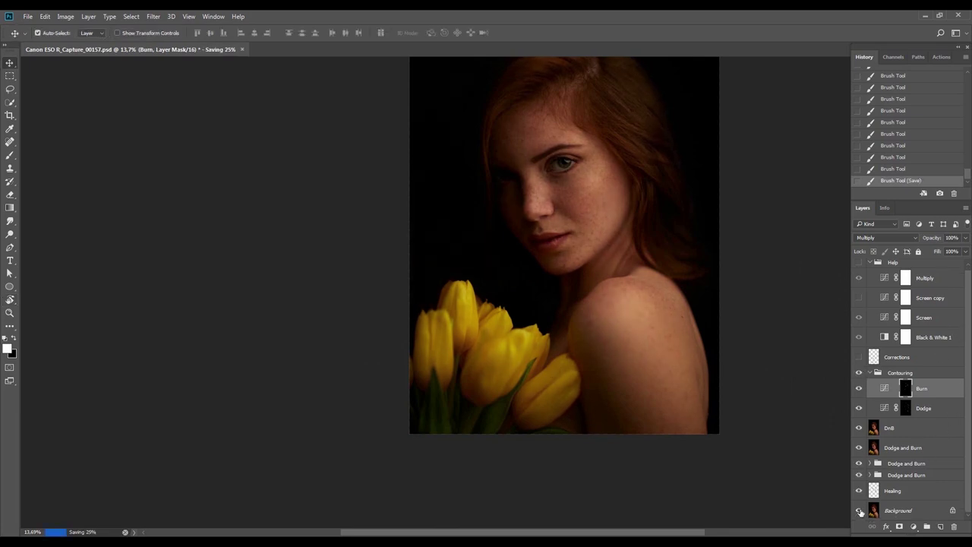
# Select the Dodge layer mask again and check the layer's effect close up around the eye
pyautogui.press('r')
pyautogui.moveTo(692, 365); pyautogui.dragTo(482, 134)
pyautogui.press('z')
pyautogui.click(441, 167)
pyautogui.moveTo(441, 167); pyautogui.dragTo(505, 213)
pyautogui.moveTo(508, 213); pyautogui.dragTo(601, 221)
pyautogui.press('r')
pyautogui.moveTo(630, 182); pyautogui.dragTo(810, 351)
pyautogui.press('b')
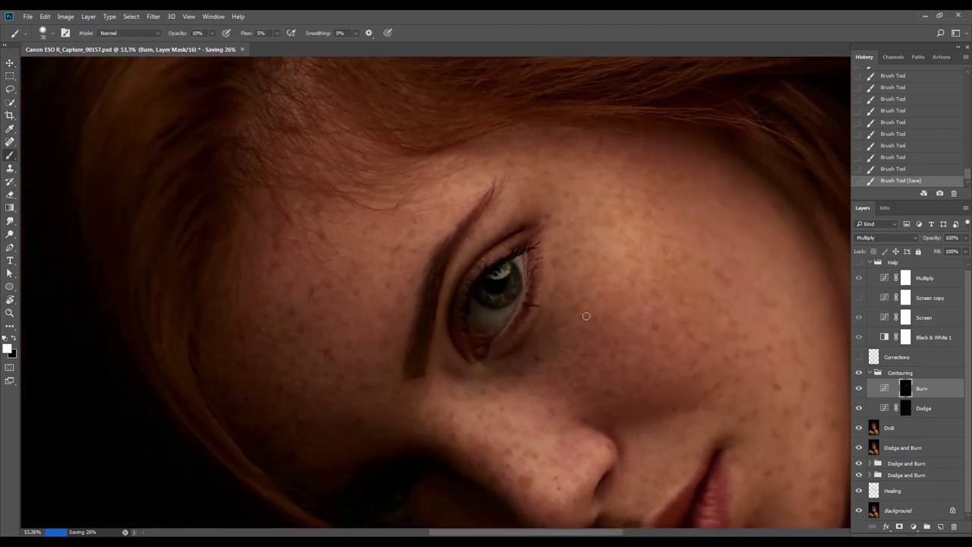
pyautogui.click(903, 410)
pyautogui.click(859, 408)
# Paint black over the eyebrow on the Dodge layer mask at 50% opacity and 28% flow, and fade the stroke to 50%
pyautogui.moveTo(494, 239); pyautogui.dragTo(501, 236)
pyautogui.press('5')
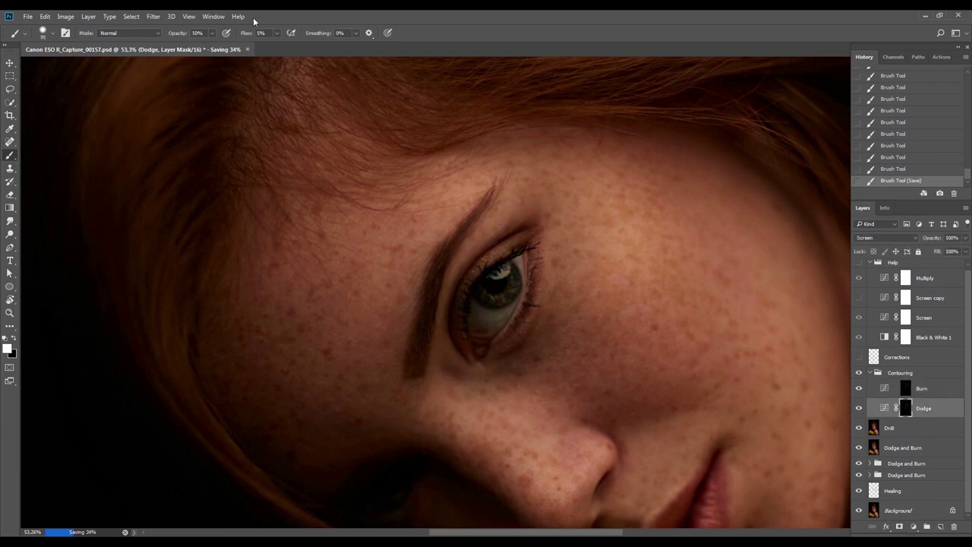
pyautogui.moveTo(247, 33); pyautogui.dragTo(264, 34)
pyautogui.press('x')
pyautogui.moveTo(487, 204)
pyautogui.mouseDown()
pyautogui.moveTo(505, 202)
pyautogui.moveTo(453, 260)
pyautogui.moveTo(497, 180)
pyautogui.moveTo(412, 370)
pyautogui.mouseUp()
pyautogui.hotkey('ctrl', 'shift', 'f')
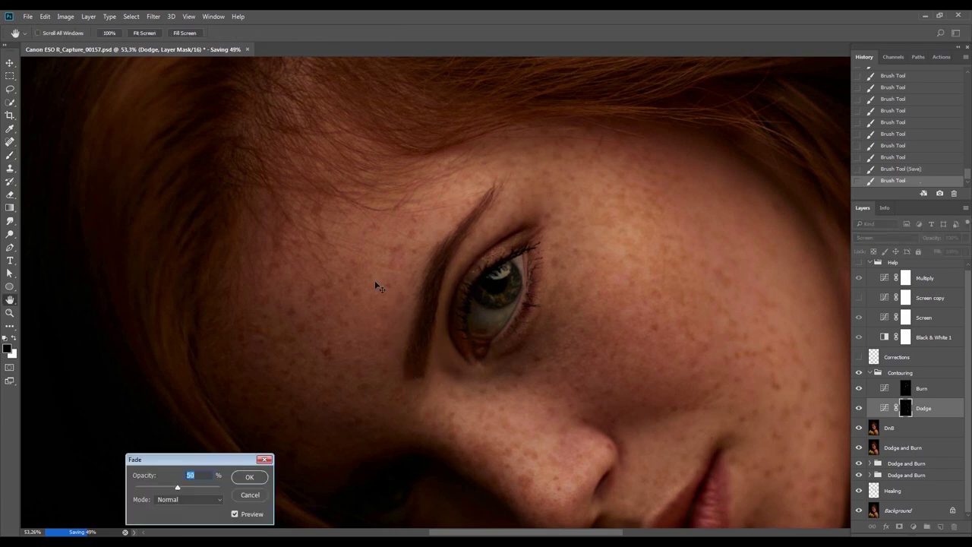
pyautogui.press('Return')
# Review the whole colour portrait both upright and rotated, checking the balance of light and shadow
pyautogui.hotkey('ctrl', '0')
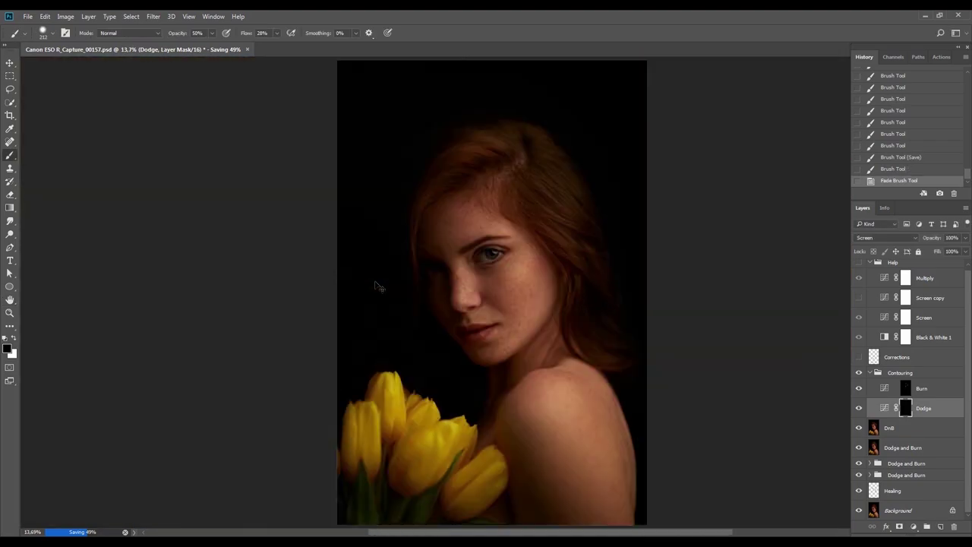
pyautogui.press('r')
pyautogui.moveTo(616, 205)
pyautogui.mouseDown()
pyautogui.moveTo(577, 334)
pyautogui.moveTo(599, 322)
pyautogui.mouseUp()
pyautogui.press('Escape')
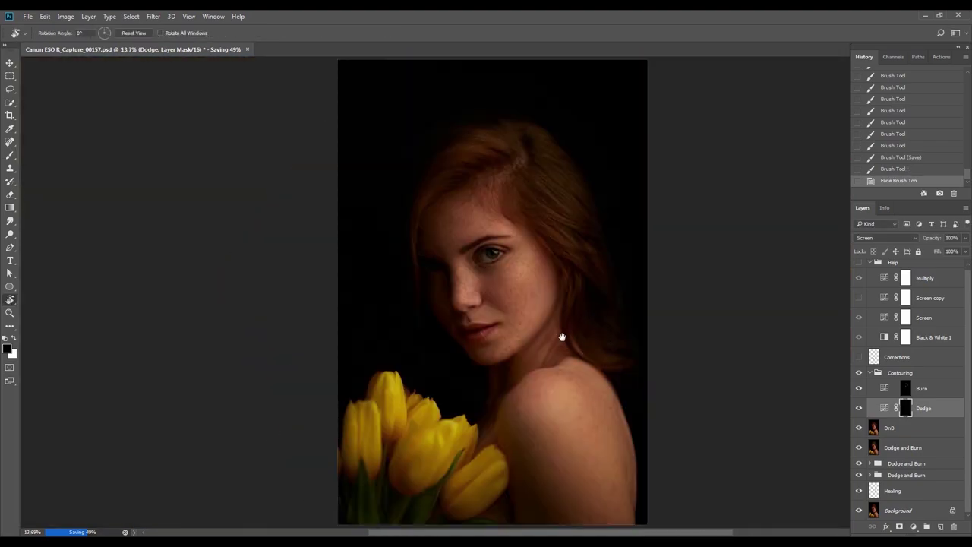
pyautogui.moveTo(646, 238); pyautogui.dragTo(708, 319)
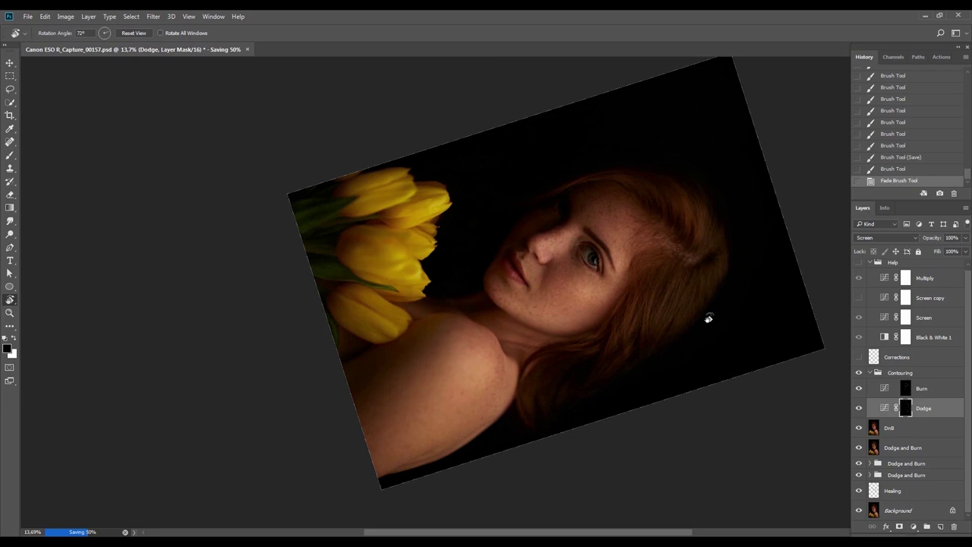
pyautogui.click(859, 363)
pyautogui.click(860, 363)
# Tone down the dodging on the forehead above the brow with a large black brush on the Dodge layer mask
pyautogui.press('Escape')
pyautogui.press('b')
pyautogui.scroll(3, 455, 186)
pyautogui.moveTo(449, 193); pyautogui.dragTo(441, 206)
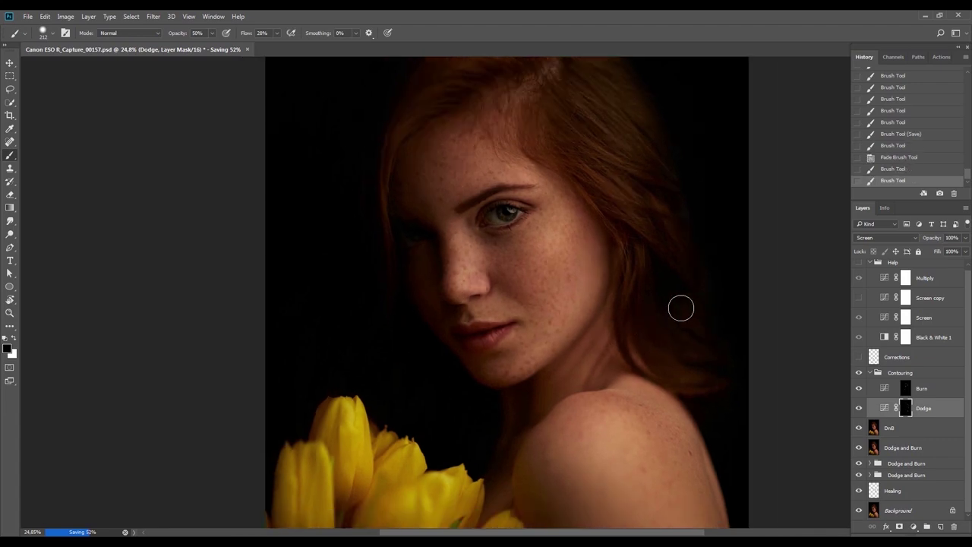
# Collapse the Contouring group and stamp all visible layers into a new layer above it
pyautogui.hotkey('ctrl', '0')
pyautogui.press('v')
pyautogui.click(877, 373)
pyautogui.click(870, 373)
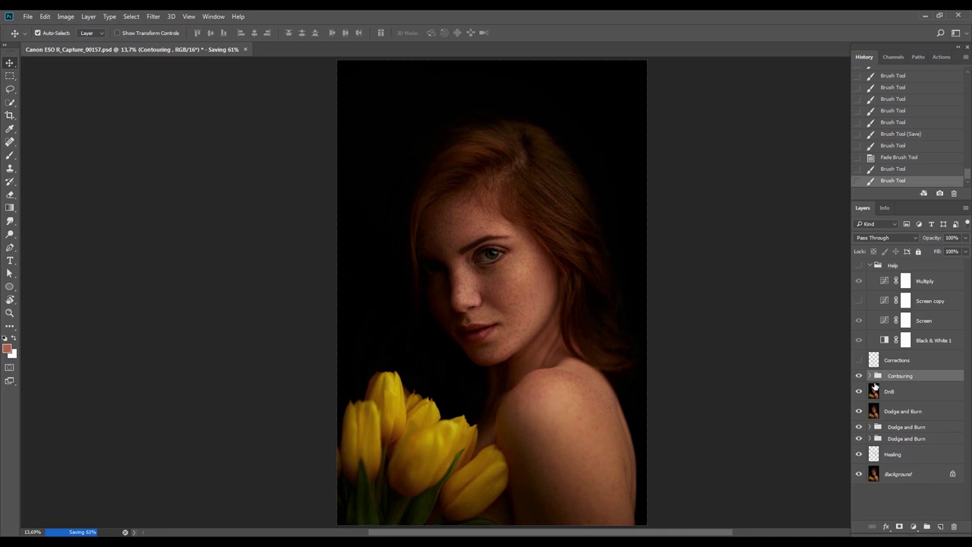
pyautogui.hotkey('ctrl', 'shift', 'alt', 'e')
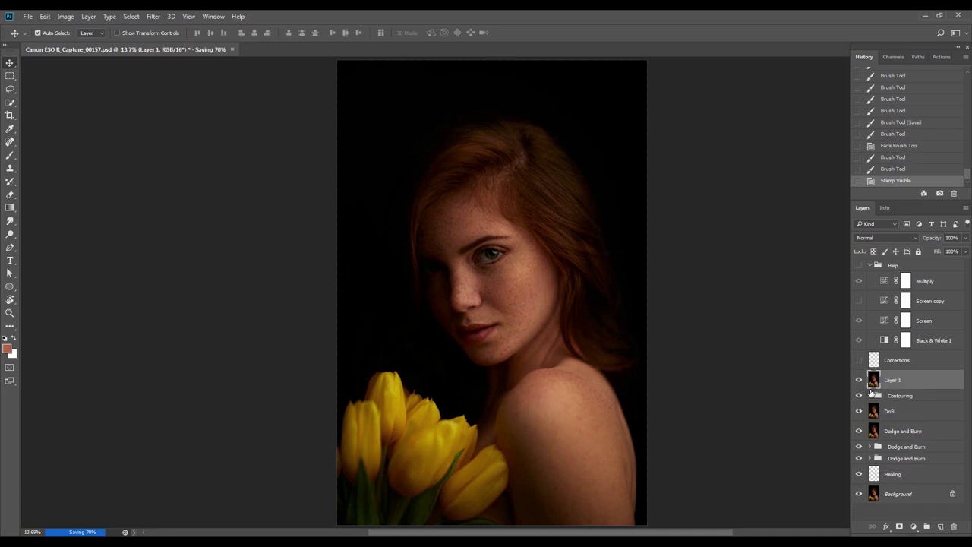
pyautogui.moveTo(522, 366); pyautogui.dragTo(535, 358)
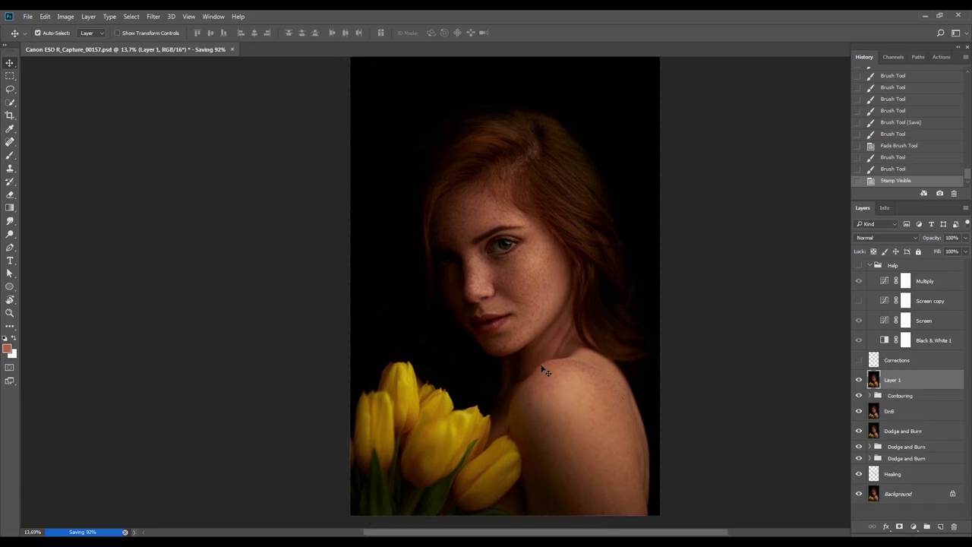
# Select the lower area containing the tulips with a rectangular marquee and copy it to a new layer
pyautogui.press('l')
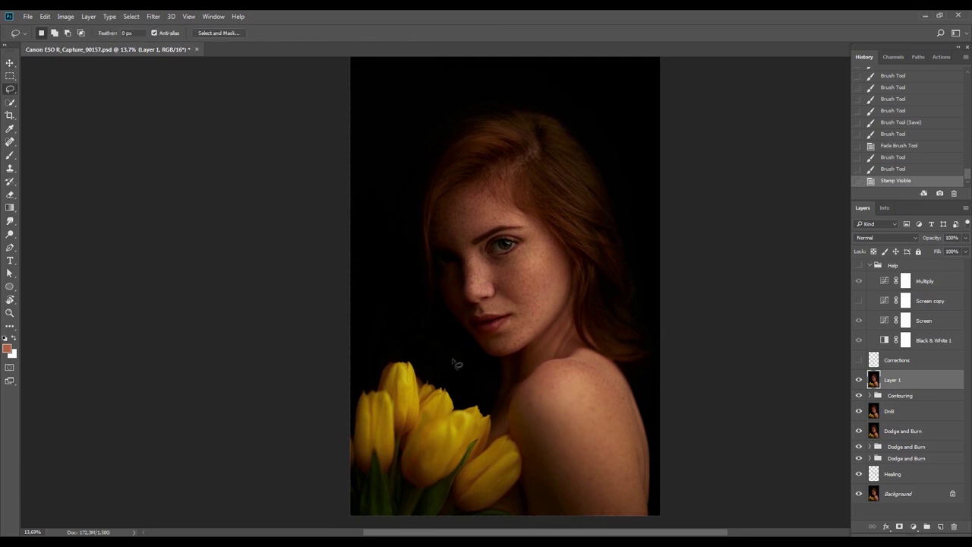
pyautogui.press('m')
pyautogui.moveTo(349, 311)
pyautogui.mouseDown()
pyautogui.moveTo(428, 397)
pyautogui.moveTo(586, 526)
pyautogui.moveTo(575, 263)
pyautogui.moveTo(560, 420)
pyautogui.moveTo(560, 406)
pyautogui.moveTo(545, 440)
pyautogui.mouseUp()
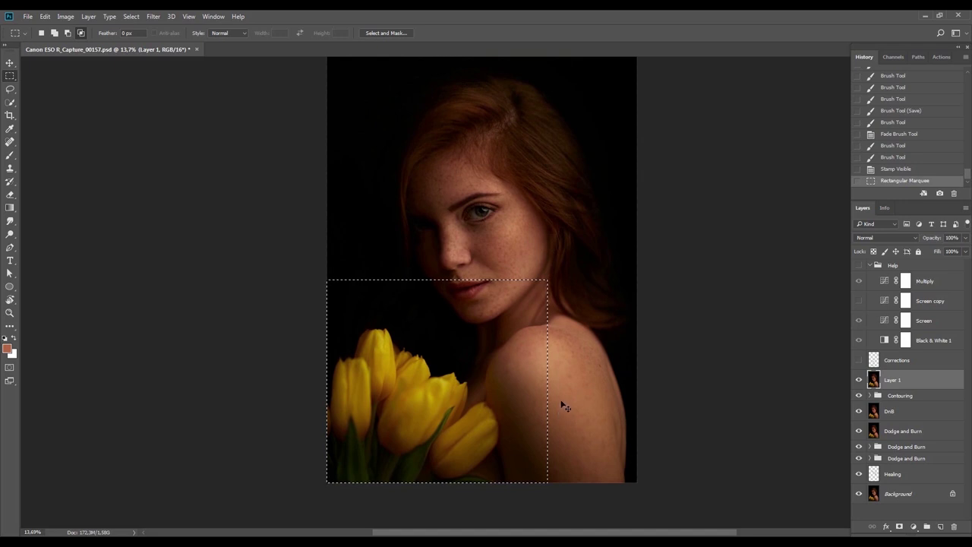
pyautogui.hotkey('ctrl', 'j')
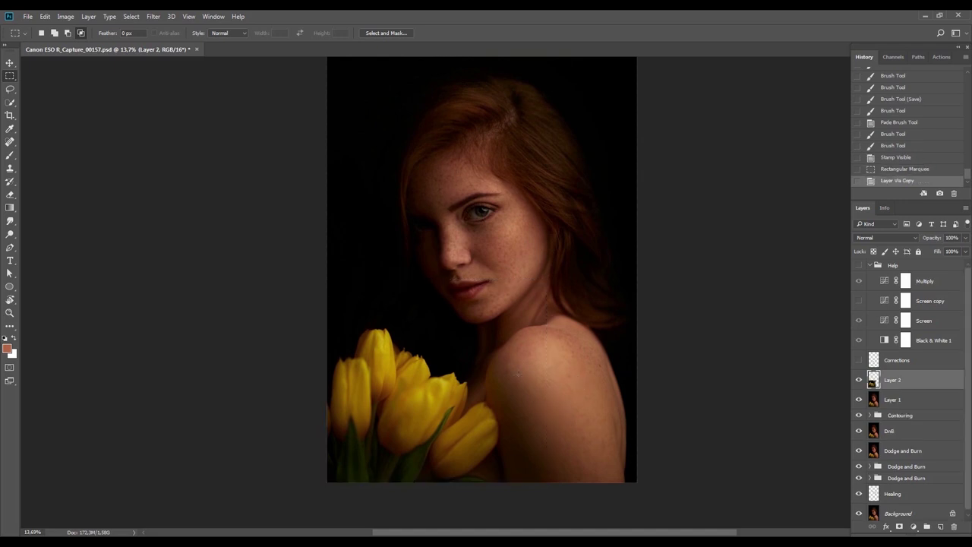
# Shift the yellows of the copied tulip layer toward orange with Hue/Saturation
pyautogui.hotkey('ctrl', 'u')
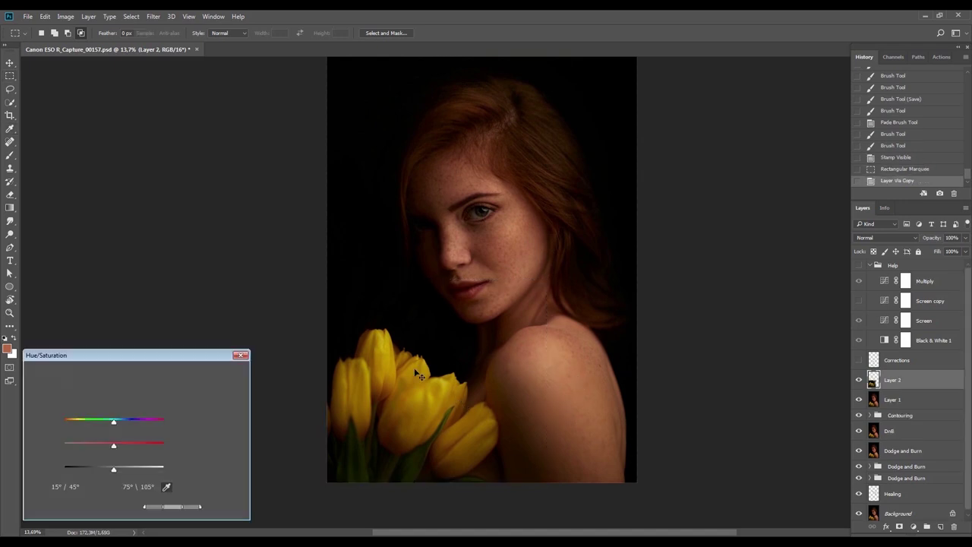
pyautogui.press('Tab')
pyautogui.hotkey('shift', 'Down')
pyautogui.hotkey('shift', 'Up')
pyautogui.press('Tab')
pyautogui.press('Tab')
pyautogui.press('Return')
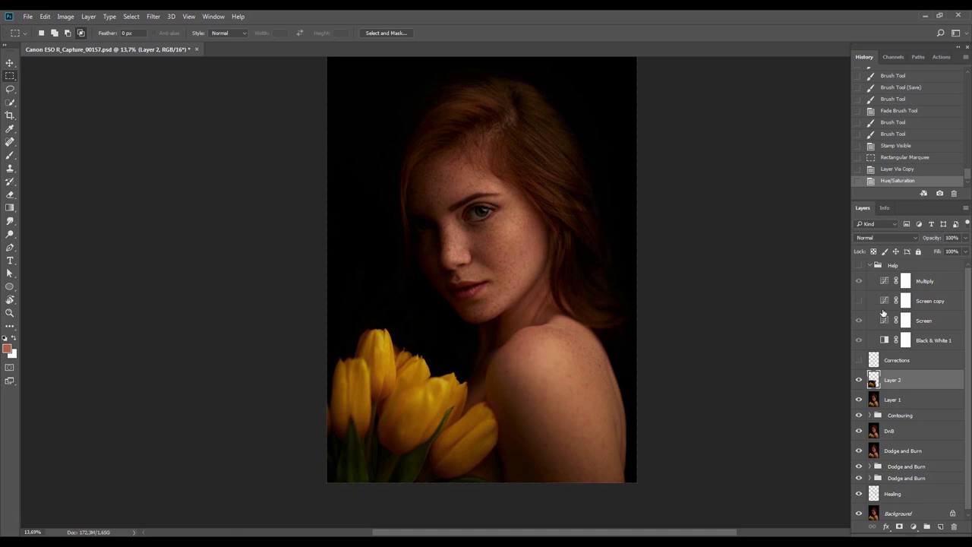
# Add a black mask to the tulip layer and reveal the main tulips with a soft white brush at 100% opacity and 50% flow
pyautogui.press('v')
pyautogui.keyDown('alt'); pyautogui.click(899, 526); pyautogui.keyUp('alt')
pyautogui.press('b')
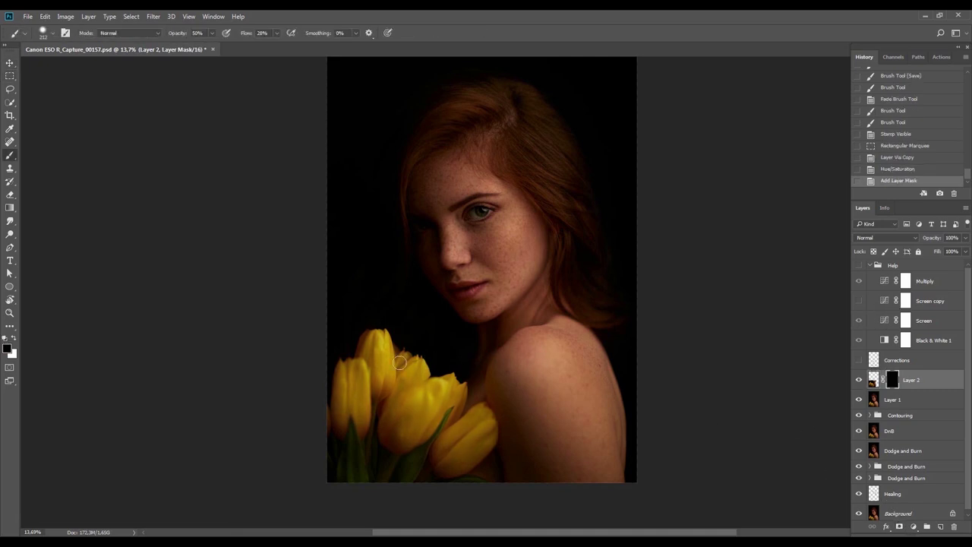
pyautogui.press('x')
pyautogui.moveTo(357, 379)
pyautogui.mouseDown()
pyautogui.moveTo(372, 354)
pyautogui.moveTo(375, 386)
pyautogui.moveTo(400, 364)
pyautogui.moveTo(409, 383)
pyautogui.moveTo(359, 380)
pyautogui.moveTo(368, 361)
pyautogui.moveTo(372, 382)
pyautogui.moveTo(382, 374)
pyautogui.moveTo(391, 342)
pyautogui.moveTo(372, 384)
pyautogui.mouseUp()
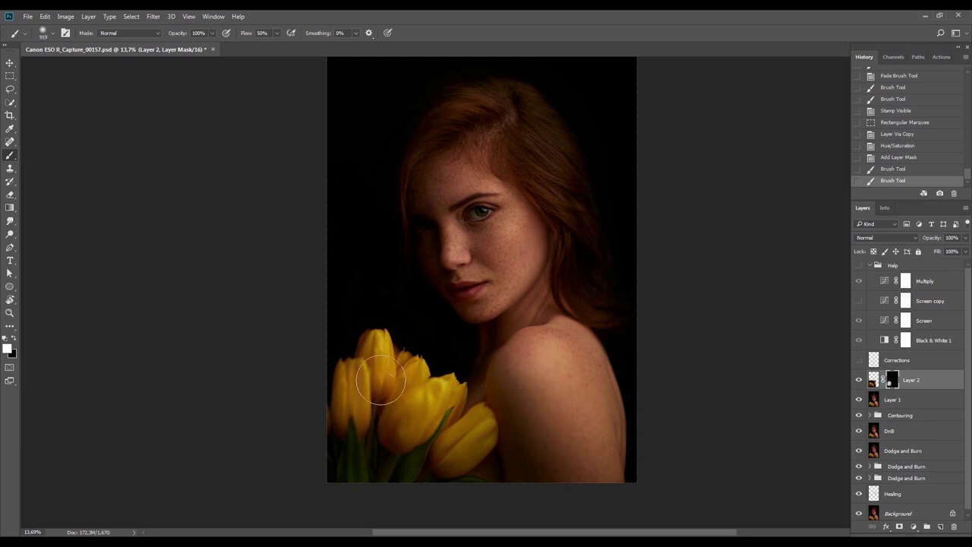
pyautogui.moveTo(437, 401)
pyautogui.mouseDown()
pyautogui.moveTo(364, 388)
pyautogui.moveTo(422, 449)
pyautogui.mouseUp()
# Reveal the lowest tulip beside the shoulder on the mask with a smaller brush, and check the masked layer on its own
pyautogui.keyDown('alt'); pyautogui.rightClick(458, 469); pyautogui.keyUp('alt')
pyautogui.keyDown('alt'); pyautogui.rightClick(453, 458); pyautogui.keyUp('alt')
pyautogui.keyDown('alt'); pyautogui.rightClick(461, 458); pyautogui.keyUp('alt')
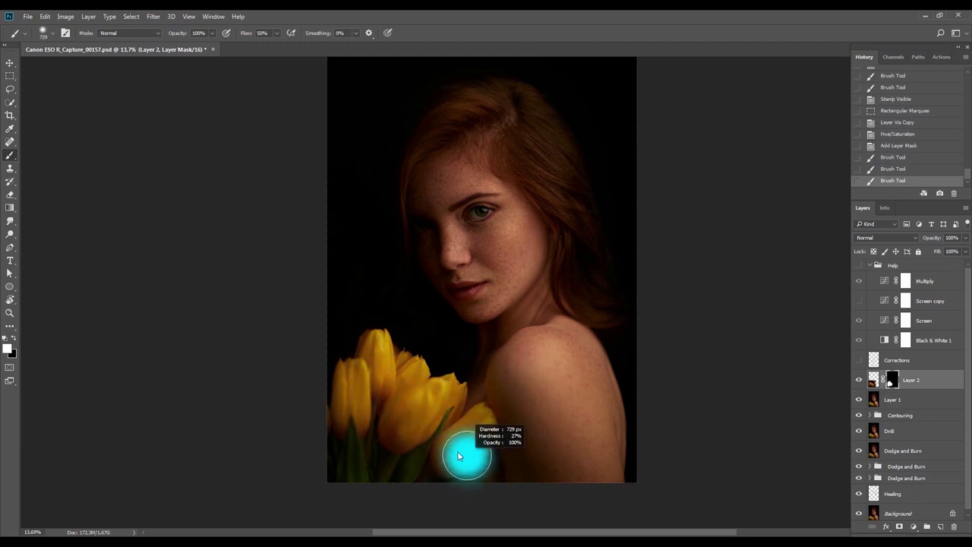
pyautogui.moveTo(445, 462); pyautogui.dragTo(462, 440)
pyautogui.keyDown('alt'); pyautogui.click(859, 380); pyautogui.keyUp('alt')
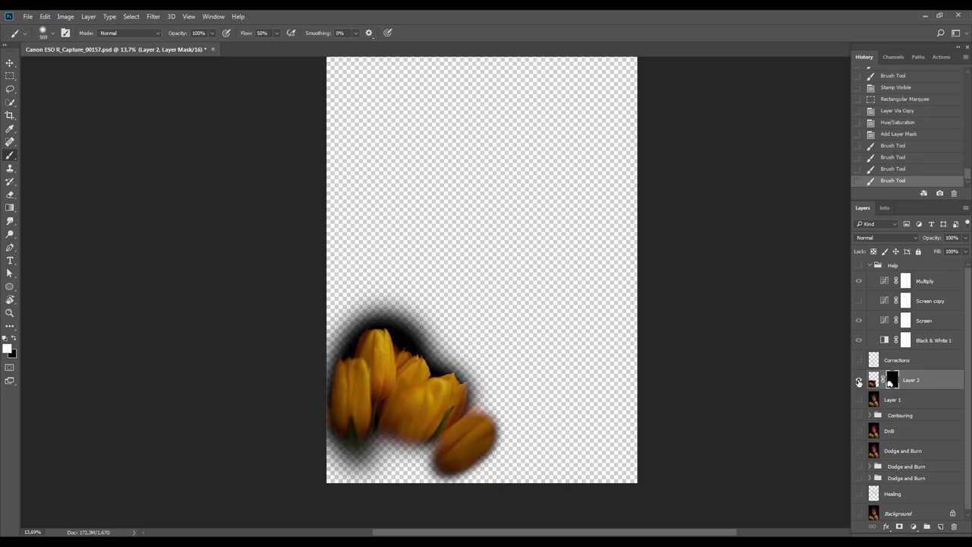
pyautogui.keyDown('alt'); pyautogui.click(859, 381); pyautogui.keyUp('alt')
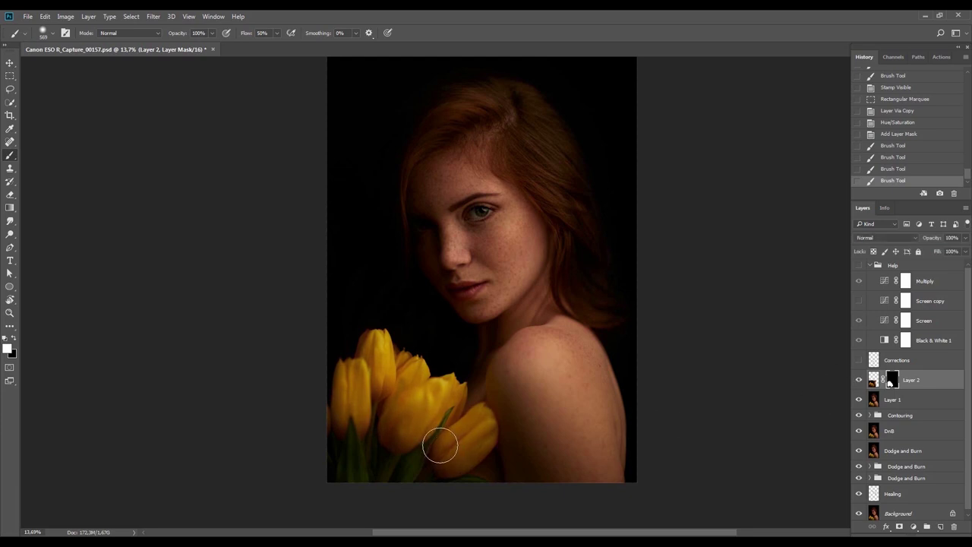
# Refine the tulip mask around the petals in white and clear the recolouring from the leaves and stems in black
pyautogui.click(478, 430)
pyautogui.click(478, 423)
pyautogui.click(477, 432)
pyautogui.moveTo(477, 433); pyautogui.dragTo(401, 491)
pyautogui.moveTo(448, 436)
pyautogui.mouseDown()
pyautogui.moveTo(403, 469)
pyautogui.moveTo(395, 437)
pyautogui.moveTo(338, 469)
pyautogui.mouseUp()
pyautogui.press('x')
pyautogui.moveTo(382, 445); pyautogui.dragTo(364, 446)
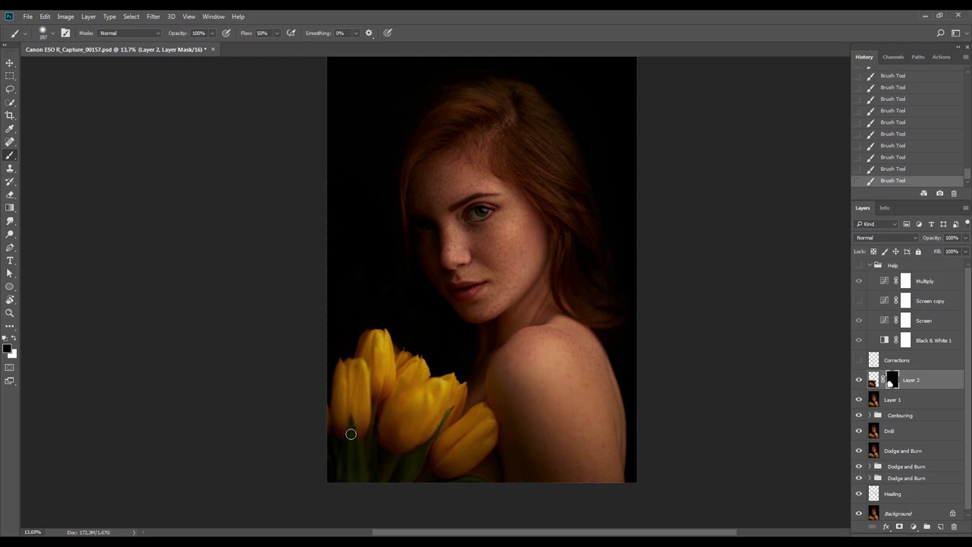
pyautogui.press('x')
pyautogui.press('x')
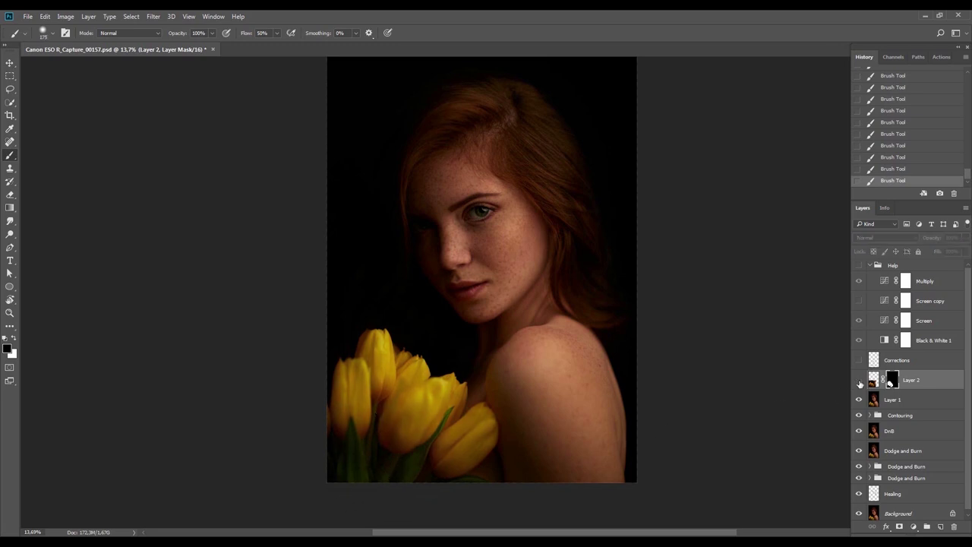
# Open Color Balance for the tulip layer's image and set its highlights to -6, -5, -7
pyautogui.click(873, 382)
pyautogui.hotkey('ctrl', 'b')
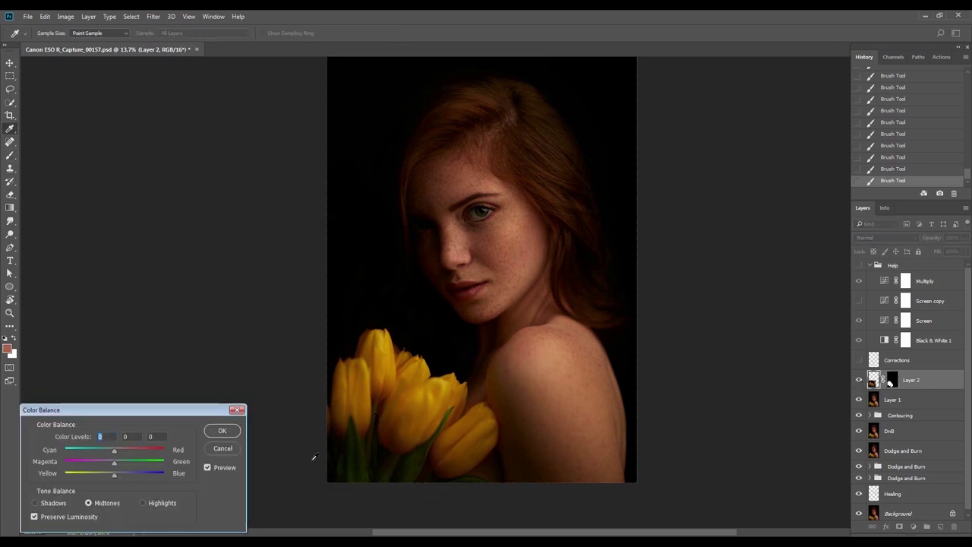
pyautogui.click(142, 503)
pyautogui.moveTo(113, 474); pyautogui.dragTo(112, 454)
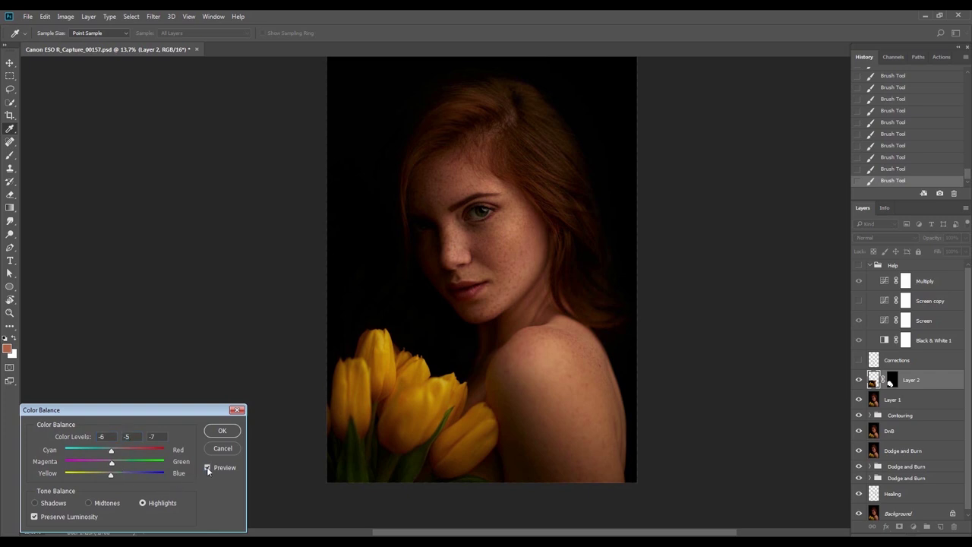
# Shift the tulips' midtones toward yellow, fine-tune the shadows in Color Balance, and apply the adjustment
pyautogui.click(106, 502)
pyautogui.moveTo(116, 474); pyautogui.dragTo(104, 472)
pyautogui.click(108, 474)
pyautogui.moveTo(114, 448); pyautogui.dragTo(114, 473)
pyautogui.click(65, 503)
pyautogui.moveTo(112, 450); pyautogui.dragTo(111, 450)
pyautogui.press('Return')
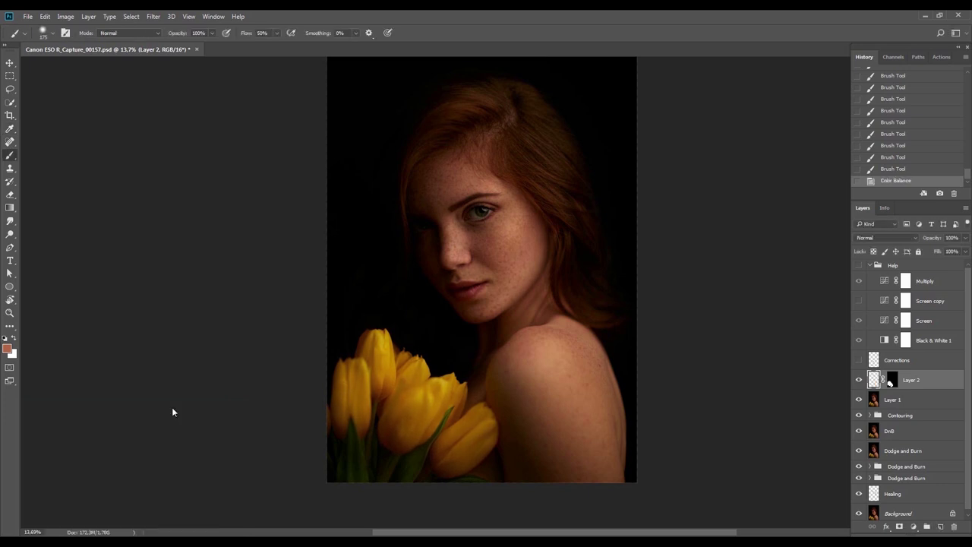
# Fade the Color Balance adjustment on the tulip layer to 50%
pyautogui.hotkey('ctrl', 'shift', 'f')
pyautogui.write('50')
pyautogui.press('Return')
pyautogui.moveTo(545, 388); pyautogui.dragTo(543, 381)
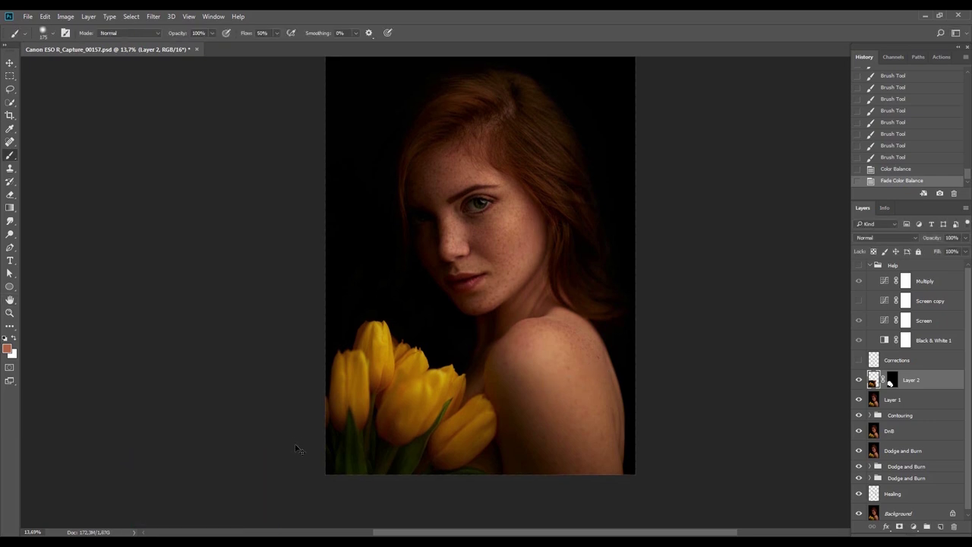
# Open Curves for the tulip layer and slightly darken the highlights and midtones on the RGB curve
pyautogui.click(65, 16)
pyautogui.moveTo(144, 42)
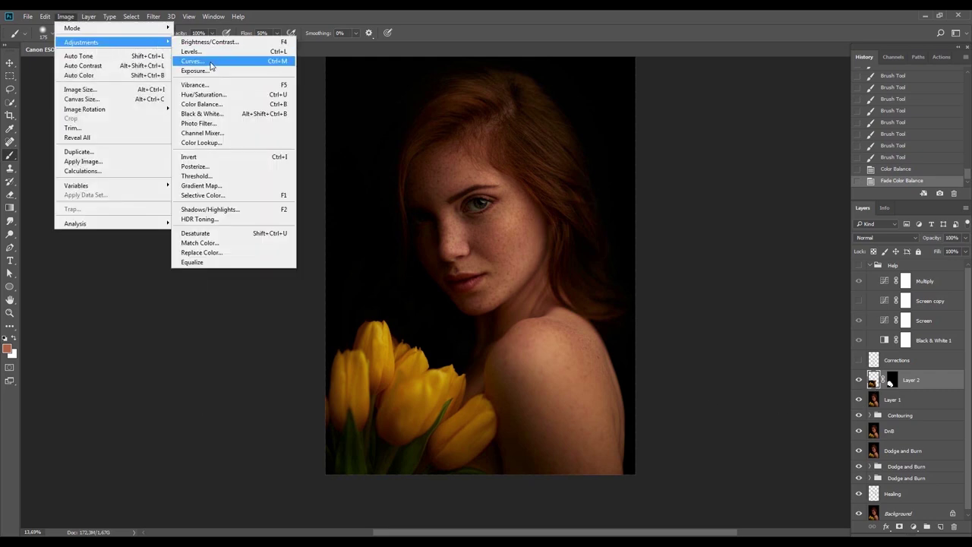
pyautogui.click(211, 61)
pyautogui.moveTo(67, 480); pyautogui.dragTo(69, 473)
pyautogui.moveTo(130, 416); pyautogui.dragTo(131, 410)
pyautogui.click(389, 372)
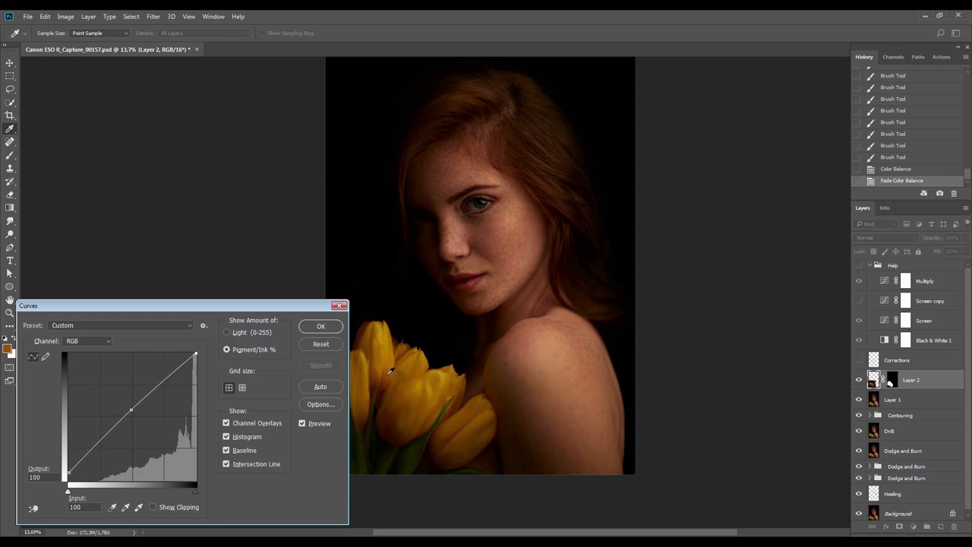
# Fine-tune the tulips' red, green and blue channel curves and apply the Curves adjustment
pyautogui.hotkey('alt', '3')
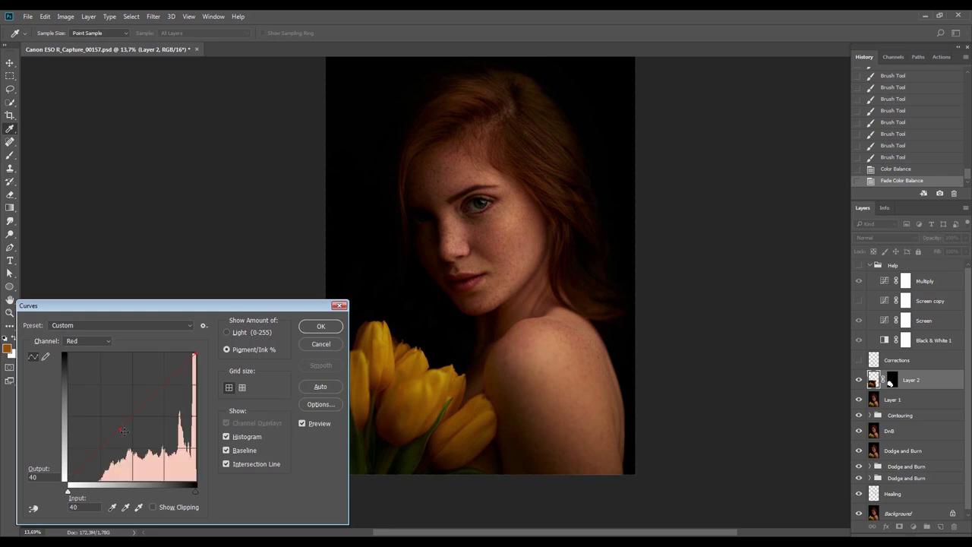
pyautogui.hotkey('alt', '4')
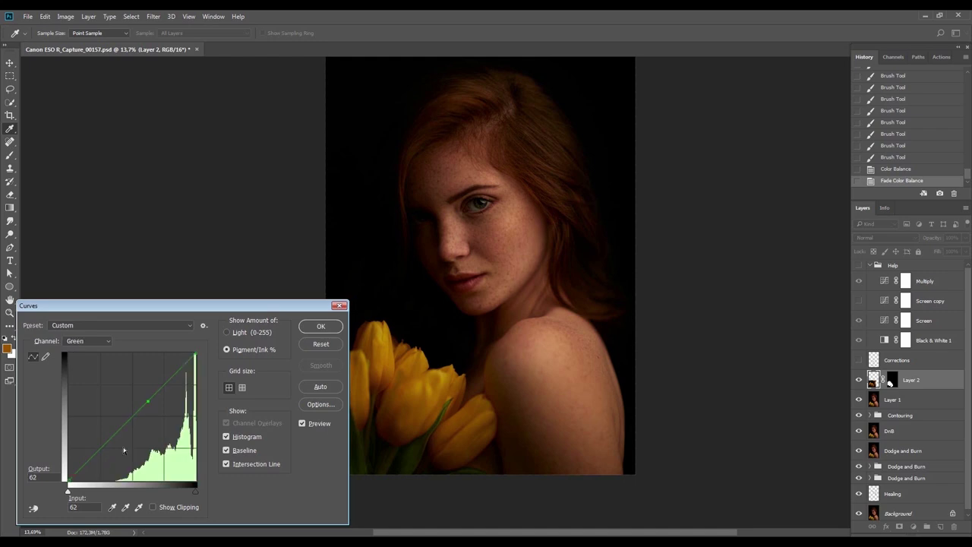
pyautogui.hotkey('alt', '5')
pyautogui.hotkey('alt', '4')
pyautogui.hotkey('alt', '3')
pyautogui.hotkey('alt', '4')
pyautogui.hotkey('alt', '5')
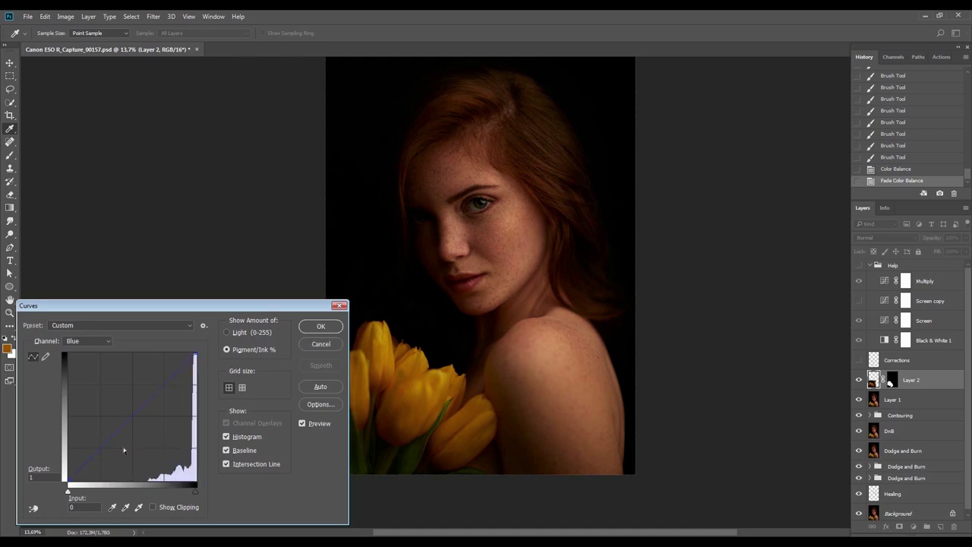
pyautogui.press('Return')
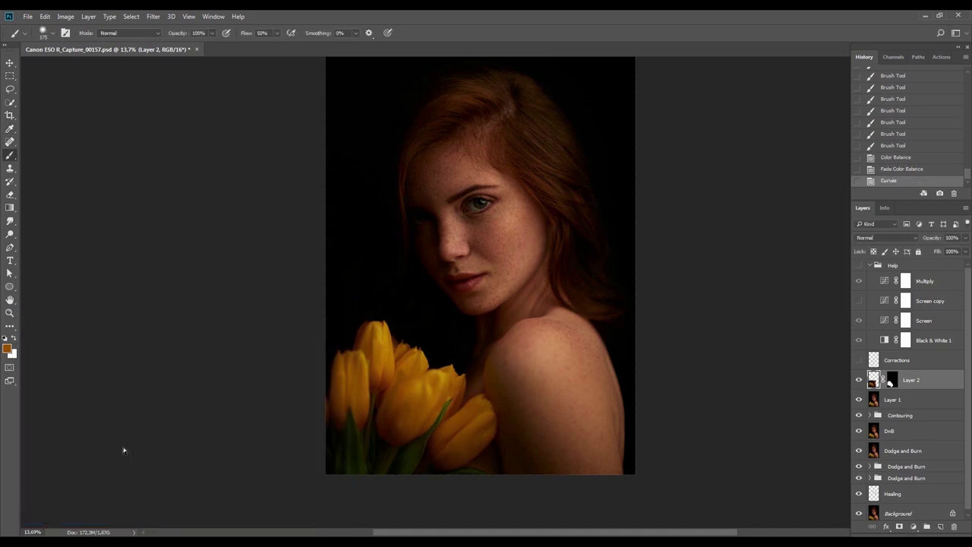
# Fade the Curves adjustment and compare the portrait with the tulip layer on and off
pyautogui.hotkey('ctrl', 'shift', 'f')
pyautogui.write('10')
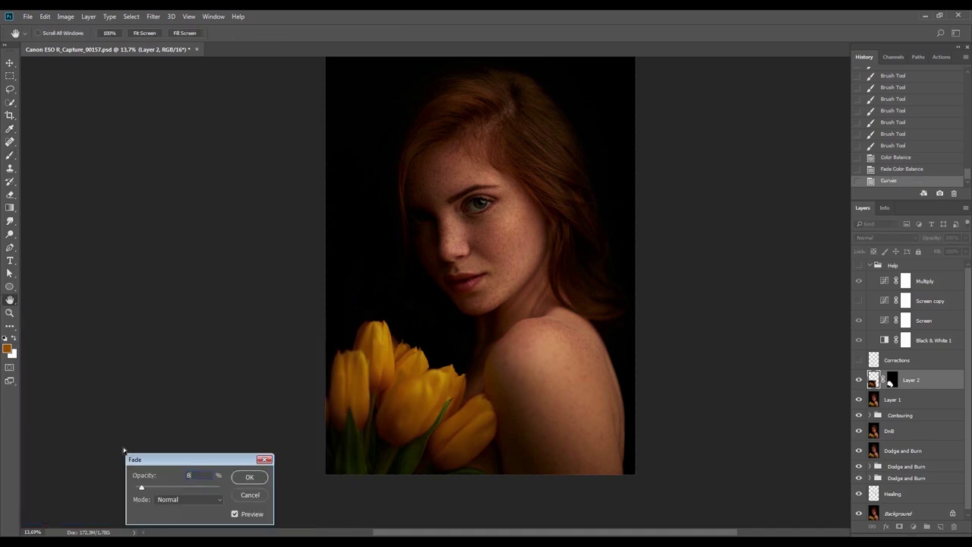
pyautogui.press('Return')
pyautogui.press('r')
pyautogui.moveTo(636, 210); pyautogui.dragTo(628, 308)
pyautogui.press('Escape')
pyautogui.click(858, 386)
pyautogui.click(859, 386)
pyautogui.click(859, 386)
pyautogui.click(861, 386)
# Inspect the tulip layer's mask up close, viewing it on its own and with masking disabled
pyautogui.press('z')
pyautogui.moveTo(453, 405); pyautogui.dragTo(584, 354)
pyautogui.click(892, 380)
pyautogui.keyDown('alt'); pyautogui.click(891, 381); pyautogui.keyUp('alt')
pyautogui.keyDown('alt'); pyautogui.click(892, 381); pyautogui.keyUp('alt')
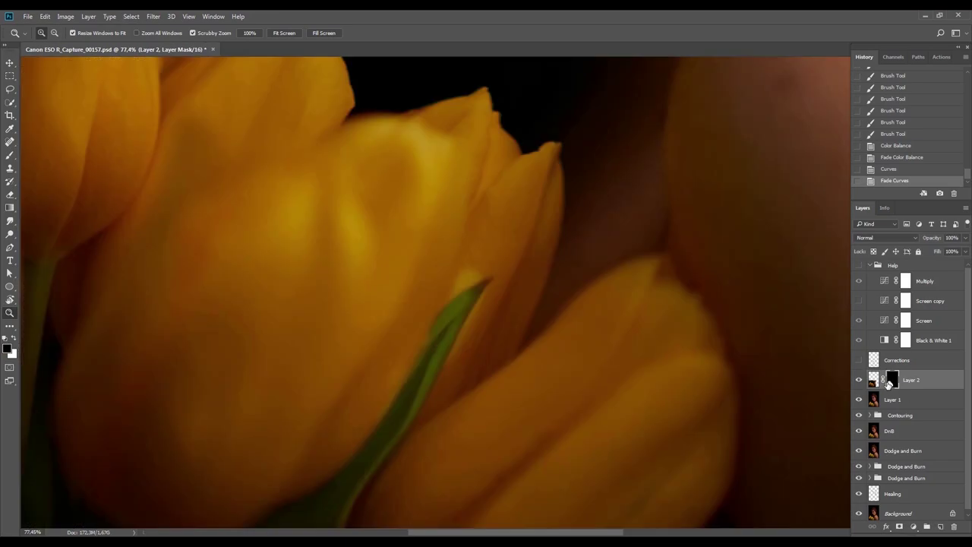
pyautogui.keyDown('shift'); pyautogui.click(891, 381); pyautogui.keyUp('shift')
pyautogui.keyDown('shift'); pyautogui.click(892, 381); pyautogui.keyUp('shift')
# Refine the mask around the leaf crossing the central tulip, with white on the petals and black on the leaf
pyautogui.press('b')
pyautogui.moveTo(552, 288)
pyautogui.mouseDown()
pyautogui.moveTo(522, 356)
pyautogui.moveTo(552, 261)
pyautogui.mouseUp()
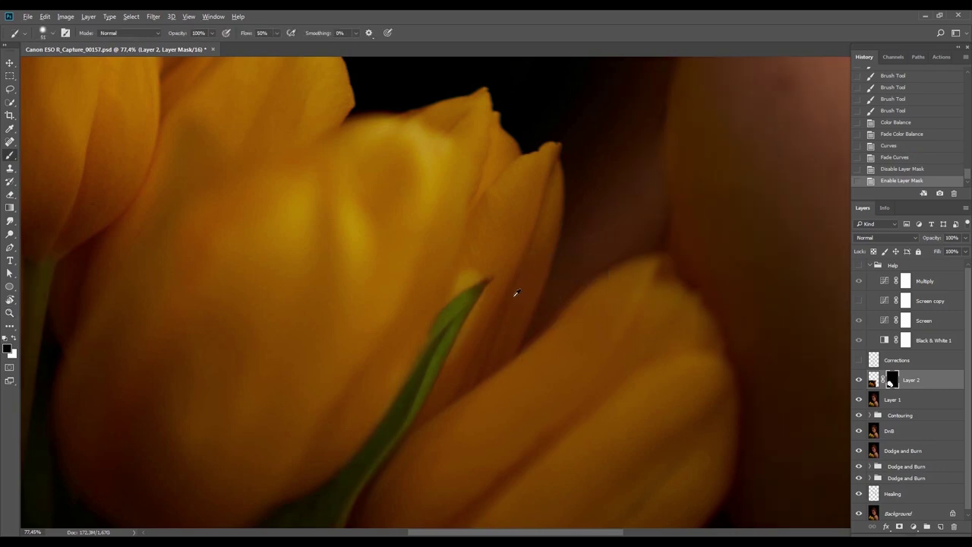
pyautogui.press('x')
pyautogui.moveTo(489, 271)
pyautogui.mouseDown()
pyautogui.moveTo(446, 286)
pyautogui.moveTo(477, 272)
pyautogui.mouseUp()
pyautogui.moveTo(420, 315); pyautogui.dragTo(411, 336)
pyautogui.press('x')
pyautogui.moveTo(452, 309); pyautogui.dragTo(430, 368)
# Paint white on the mask over the uneven patches of the central tulip and the petals behind its leaf
pyautogui.press('x')
pyautogui.moveTo(482, 312); pyautogui.dragTo(435, 414)
pyautogui.moveTo(475, 344)
pyautogui.mouseDown()
pyautogui.moveTo(497, 291)
pyautogui.moveTo(545, 228)
pyautogui.mouseUp()
pyautogui.moveTo(422, 246); pyautogui.dragTo(447, 208)
pyautogui.moveTo(441, 261); pyautogui.dragTo(422, 287)
pyautogui.moveTo(339, 256); pyautogui.dragTo(491, 400)
pyautogui.moveTo(331, 283); pyautogui.dragTo(347, 347)
# Compare the tulips with the recolouring layer on and off, checking the petal and leaf edges
pyautogui.moveTo(457, 286)
pyautogui.mouseDown()
pyautogui.moveTo(422, 317)
pyautogui.moveTo(436, 316)
pyautogui.mouseUp()
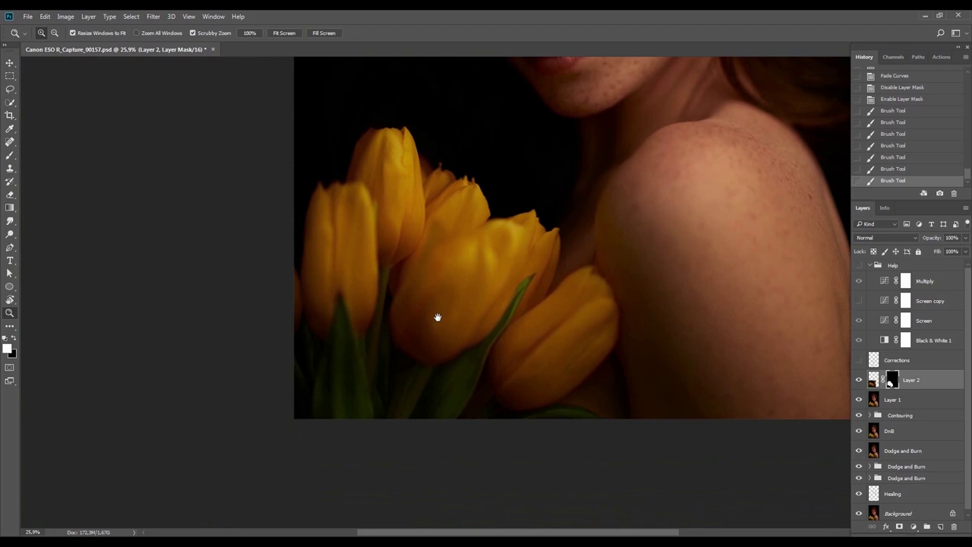
pyautogui.moveTo(517, 352); pyautogui.dragTo(551, 358)
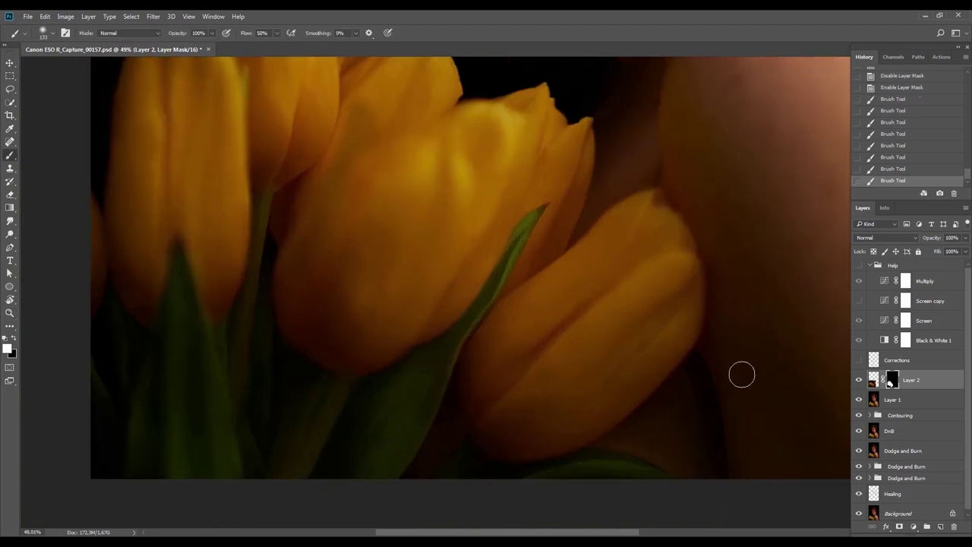
pyautogui.click(859, 379)
pyautogui.click(859, 379)
pyautogui.click(859, 379)
pyautogui.click(859, 380)
pyautogui.click(859, 379)
pyautogui.click(859, 380)
pyautogui.click(859, 380)
pyautogui.click(859, 380)
pyautogui.moveTo(635, 310); pyautogui.dragTo(672, 386)
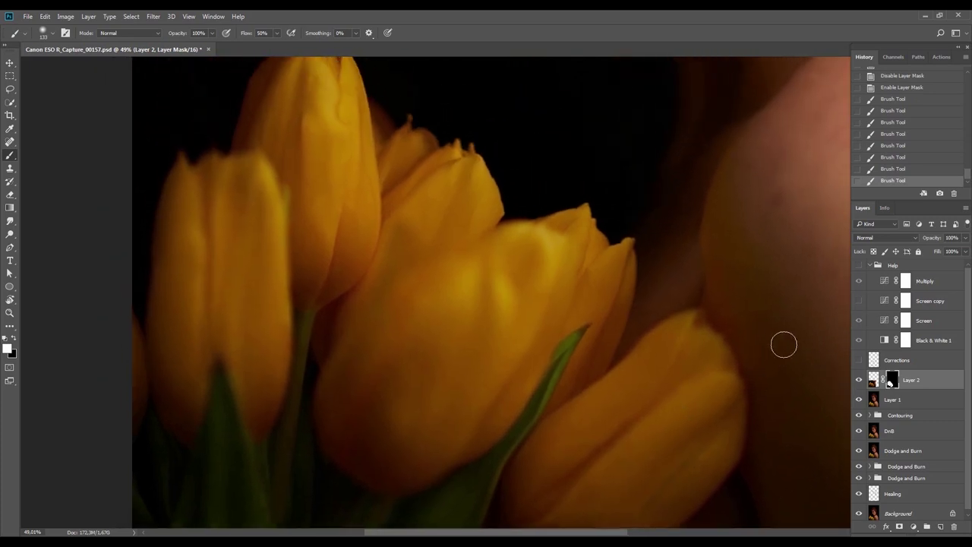
# Paint black on the mask along the underside of the lowest tulip and compare the whole portrait with the layer on and off
pyautogui.moveTo(783, 342); pyautogui.dragTo(629, 263)
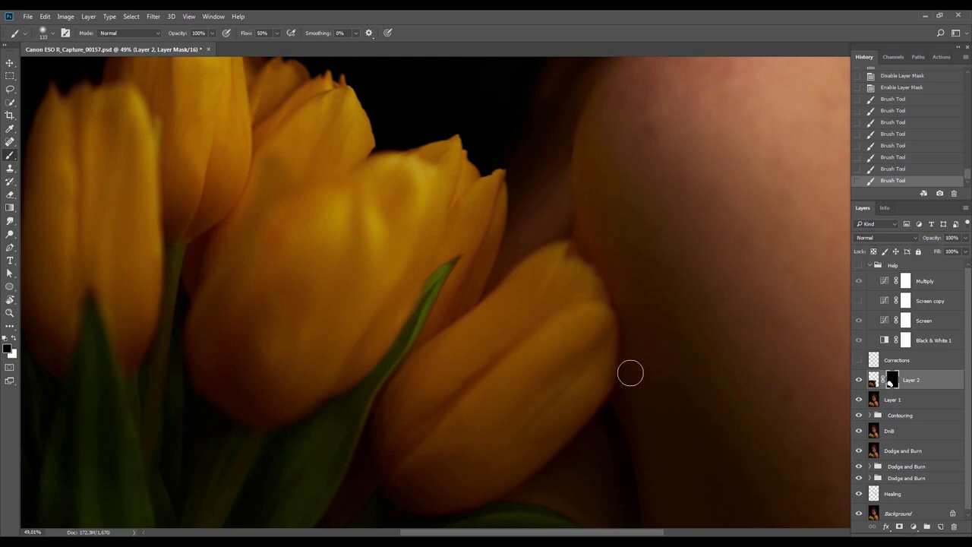
pyautogui.click(538, 489)
pyautogui.scroll(-5, 496, 395)
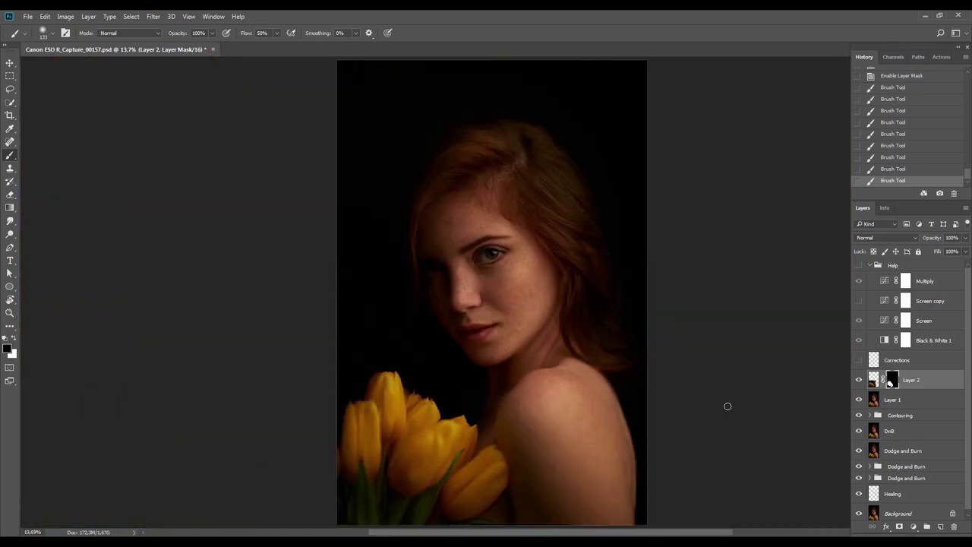
pyautogui.moveTo(608, 422); pyautogui.dragTo(665, 313)
pyautogui.click(859, 380)
pyautogui.click(860, 381)
pyautogui.moveTo(640, 329); pyautogui.dragTo(499, 402)
# Shift the tulip layer's highlights toward cyan to -11 with Color Balance and compare the result before and after
pyautogui.click(875, 381)
pyautogui.hotkey('ctrl', 'b')
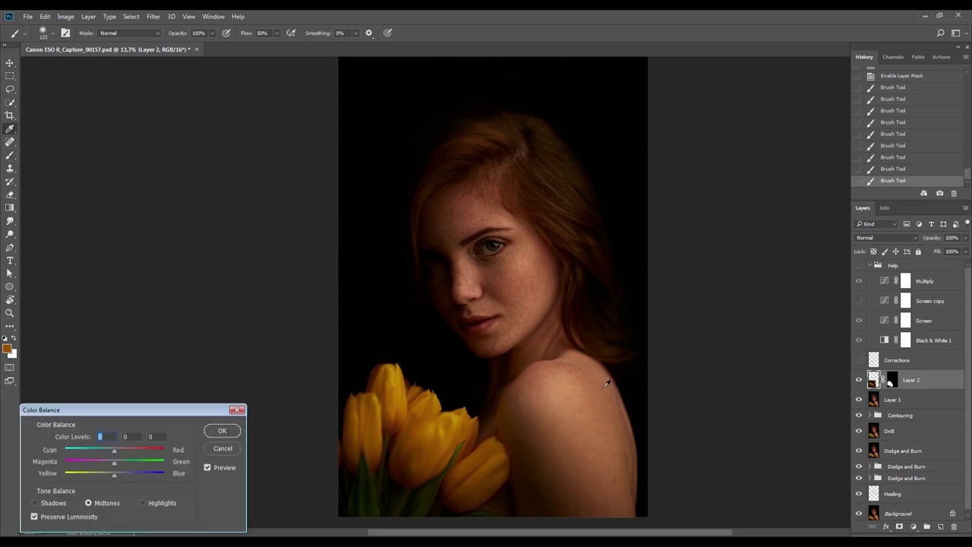
pyautogui.click(143, 502)
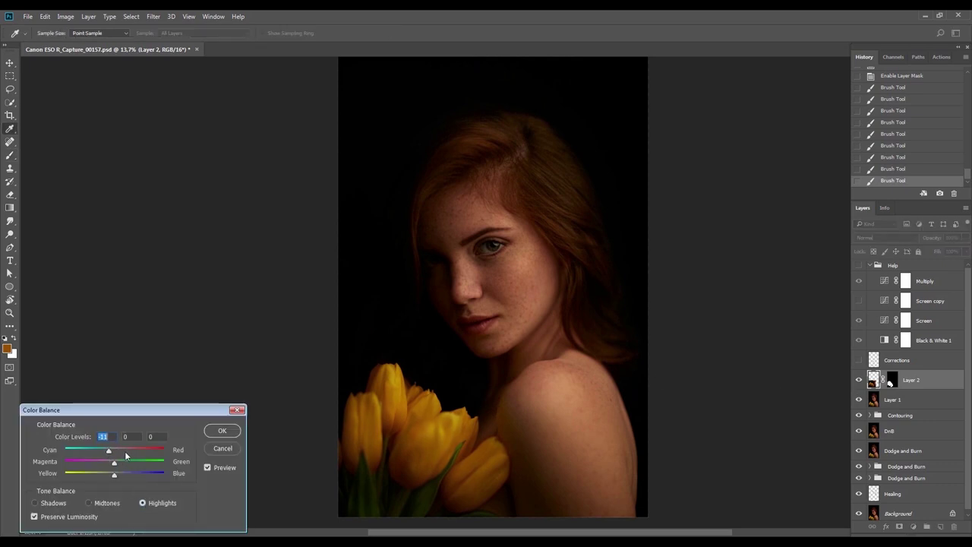
pyautogui.press('Return')
pyautogui.hotkey('ctrl', 'z')
pyautogui.hotkey('ctrl', 'z')
# Fade the latest Color Balance adjustment, trying 35% and settling on 30%
pyautogui.hotkey('ctrl', 'shift', 'f')
pyautogui.write('35')
pyautogui.press('Return')
pyautogui.hotkey('ctrl', 'shift', 'f')
pyautogui.write('30')
pyautogui.press('Return')
# Merge the recoloured tulip layer down into the stamped layer and compare it on and off
pyautogui.press('v')
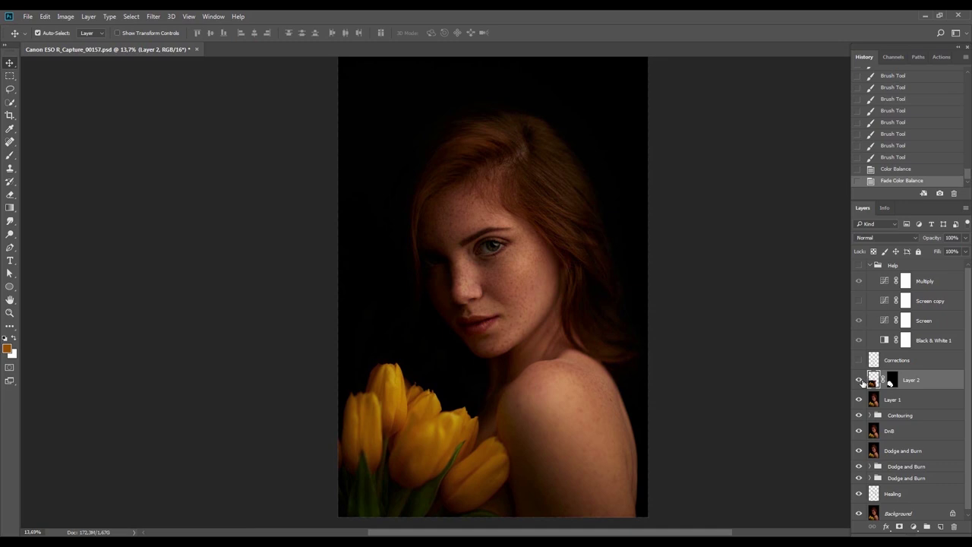
pyautogui.hotkey('ctrl', 'e')
pyautogui.click(859, 380)
pyautogui.click(859, 380)
pyautogui.click(859, 380)
pyautogui.click(859, 380)
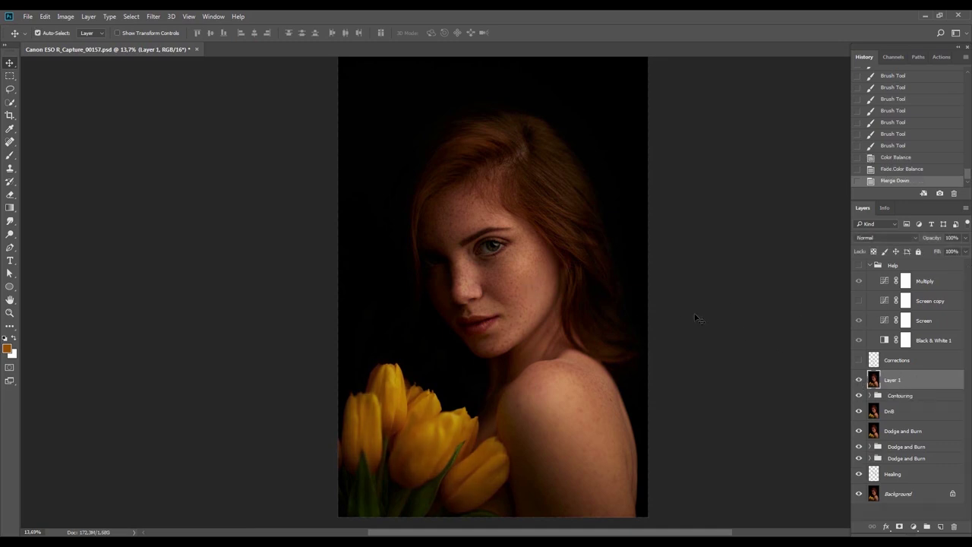
# Copy a rectangular selection of the face to a new layer and apply Shadows/Highlights with shadows and highlights amounts of 8%
pyautogui.press('m')
pyautogui.moveTo(407, 204); pyautogui.dragTo(548, 330)
pyautogui.press('F2')
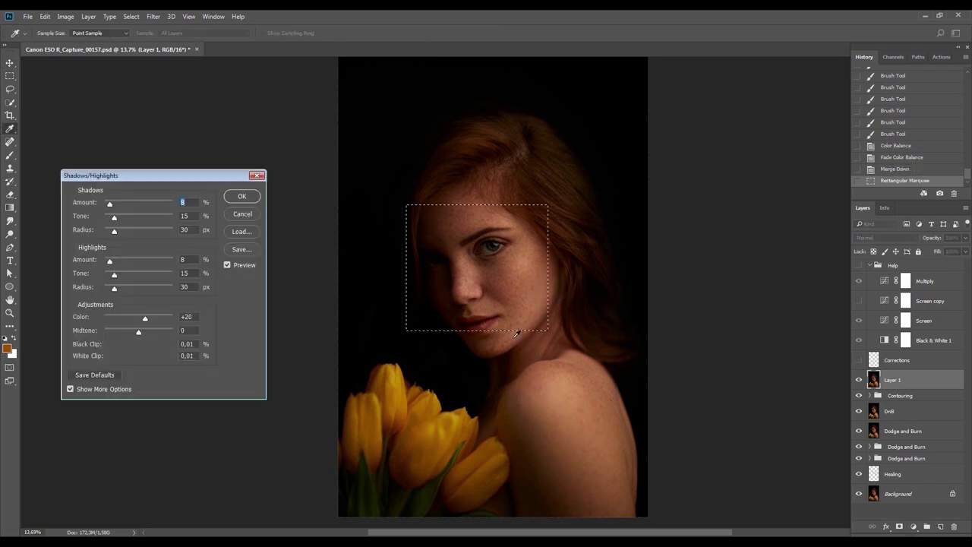
pyautogui.press('Escape')
pyautogui.hotkey('ctrl', 'j')
pyautogui.hotkey('ctrl', 'alt', 'shift', 'h')
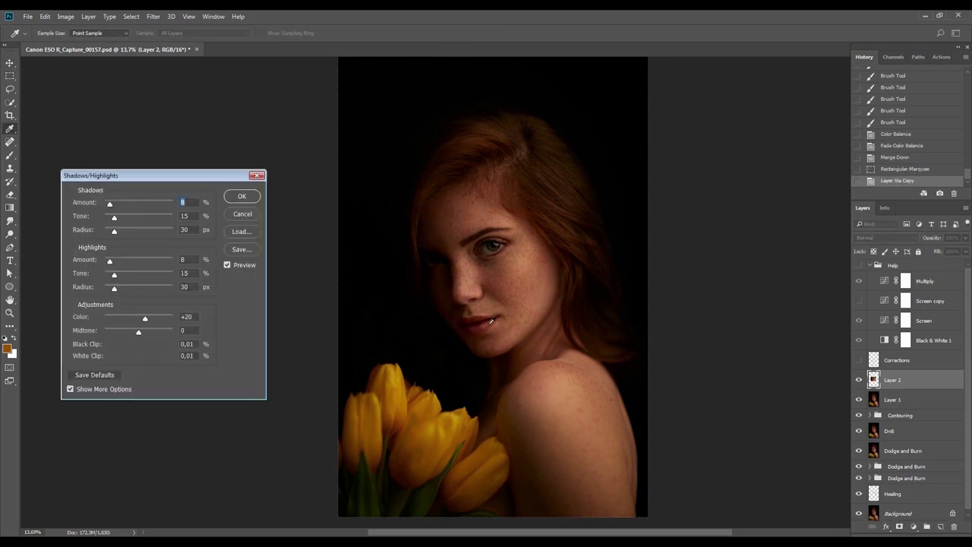
pyautogui.press('Return')
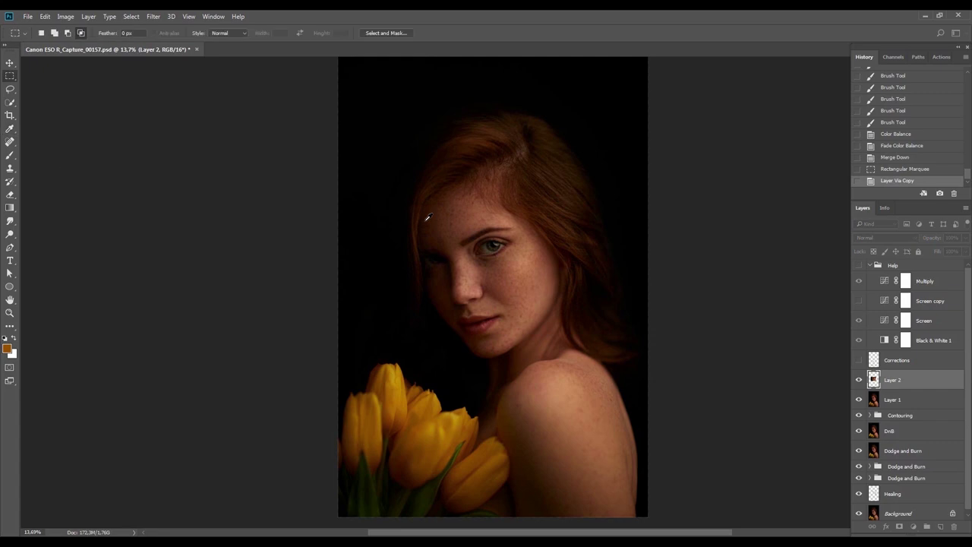
# Add a black mask to the face copy and paint white on it over the iris of the lit eye
pyautogui.keyDown('alt'); pyautogui.click(900, 526); pyautogui.keyUp('alt')
pyautogui.press('b')
pyautogui.scroll(5, 487, 237)
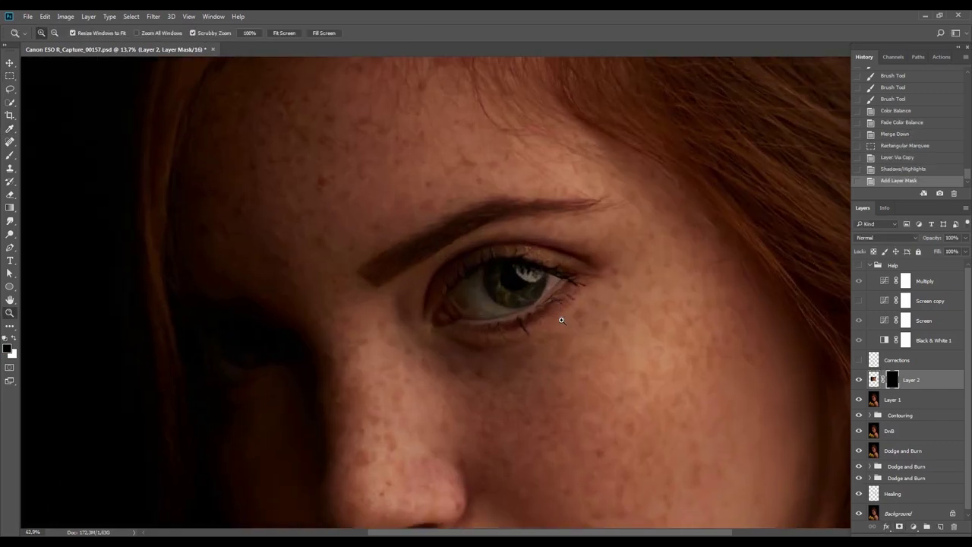
pyautogui.moveTo(525, 305); pyautogui.dragTo(521, 320)
pyautogui.press('x')
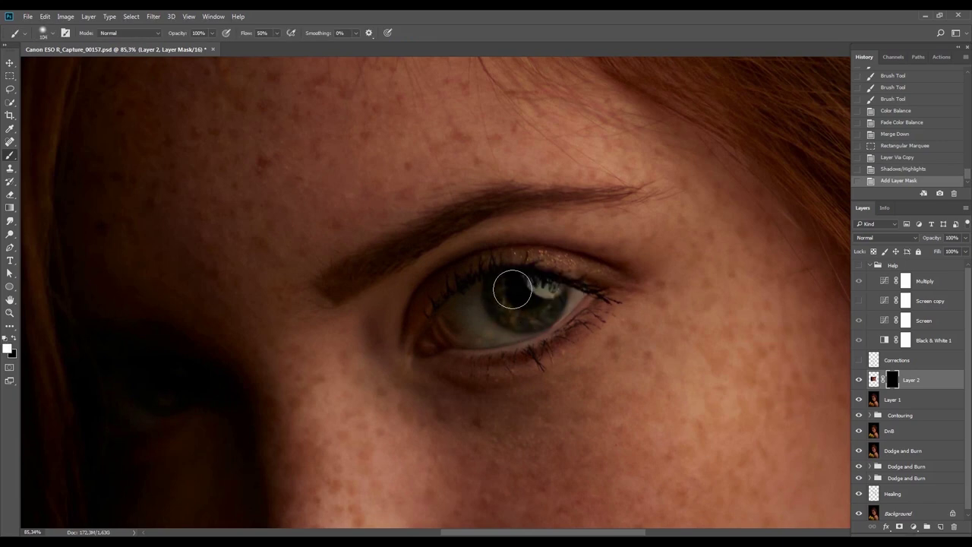
pyautogui.moveTo(535, 295); pyautogui.dragTo(499, 278)
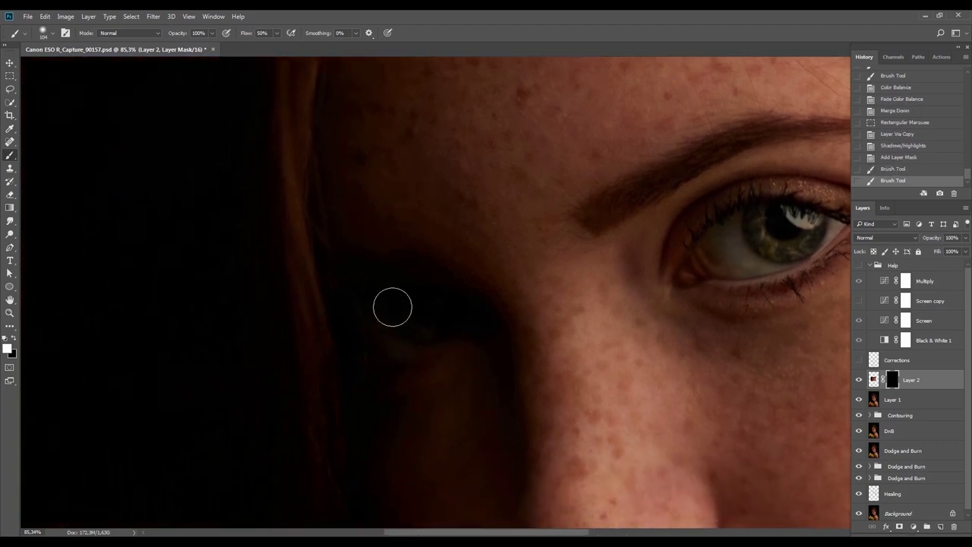
# Using the Help group with Multiply off and Screen copy on, paint white on the mask over the shadowed eye, and hide the group
pyautogui.click(859, 265)
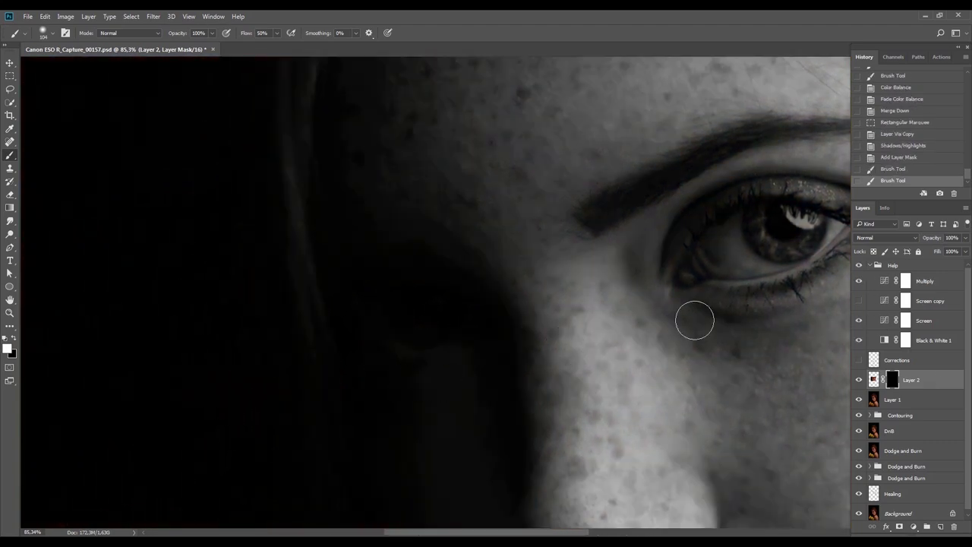
pyautogui.click(859, 281)
pyautogui.click(859, 301)
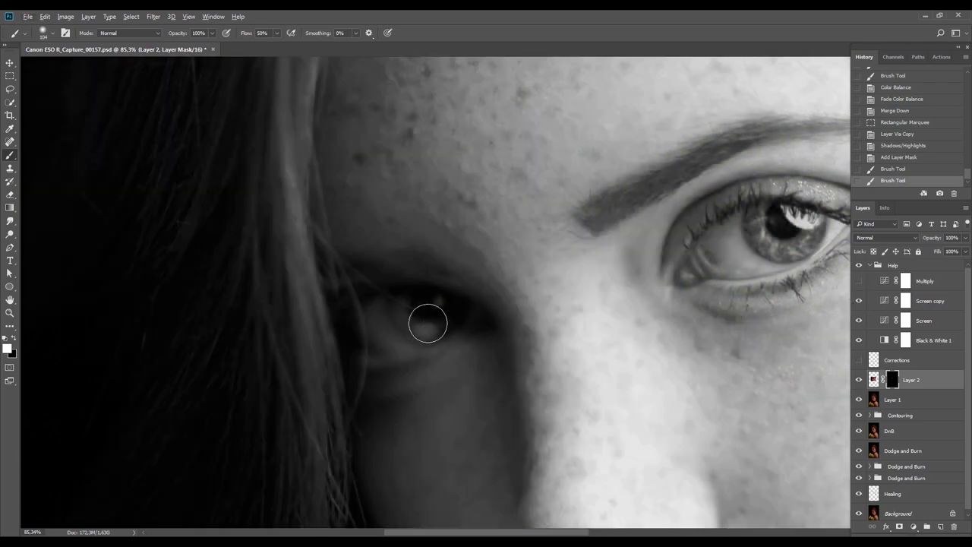
pyautogui.click(408, 312)
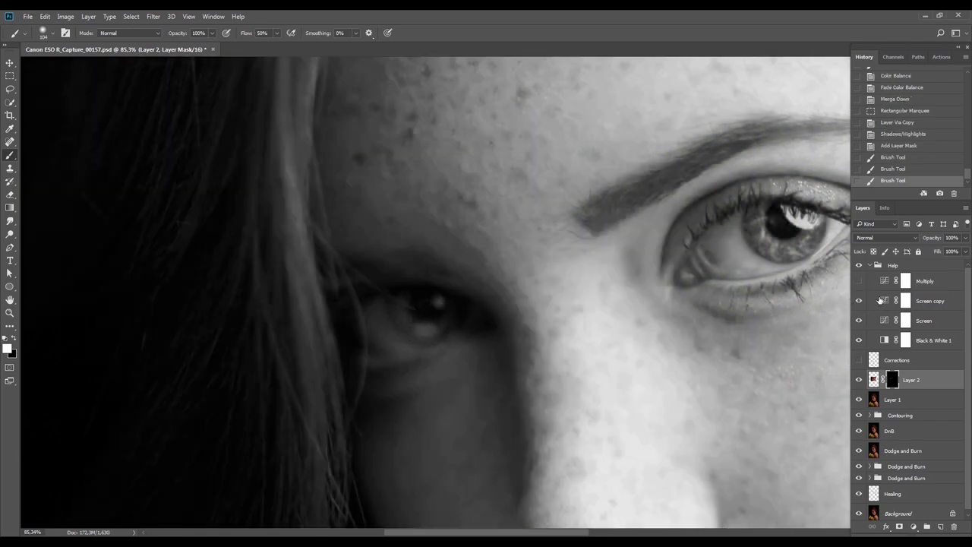
pyautogui.click(859, 265)
# Compare the shadowed eye before and after the last brush stroke and fade that stroke to 50%
pyautogui.press('z')
pyautogui.moveTo(606, 308)
pyautogui.mouseDown()
pyautogui.moveTo(570, 344)
pyautogui.moveTo(509, 332)
pyautogui.mouseUp()
pyautogui.hotkey('ctrl', 'z')
pyautogui.hotkey('ctrl', 'z')
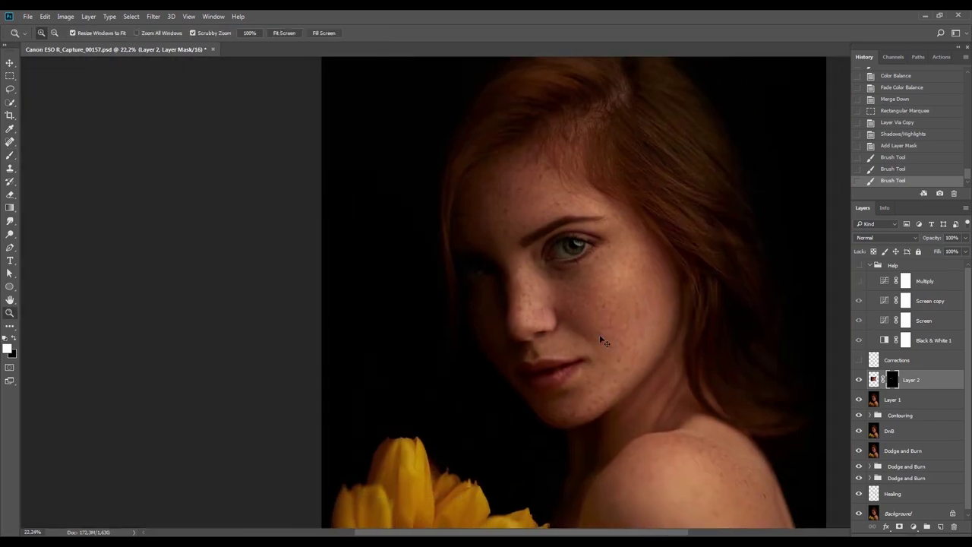
pyautogui.hotkey('ctrl', 'shift', 'f')
pyautogui.write('50')
pyautogui.press('Return')
pyautogui.press('r')
pyautogui.moveTo(644, 271)
pyautogui.mouseDown()
pyautogui.moveTo(709, 300)
pyautogui.moveTo(690, 363)
pyautogui.mouseUp()
pyautogui.press('b')
pyautogui.moveTo(447, 364)
pyautogui.mouseDown()
pyautogui.moveTo(467, 315)
pyautogui.moveTo(569, 196)
pyautogui.moveTo(636, 189)
pyautogui.mouseUp()
pyautogui.hotkey('ctrl', 'z')
pyautogui.press('Escape')
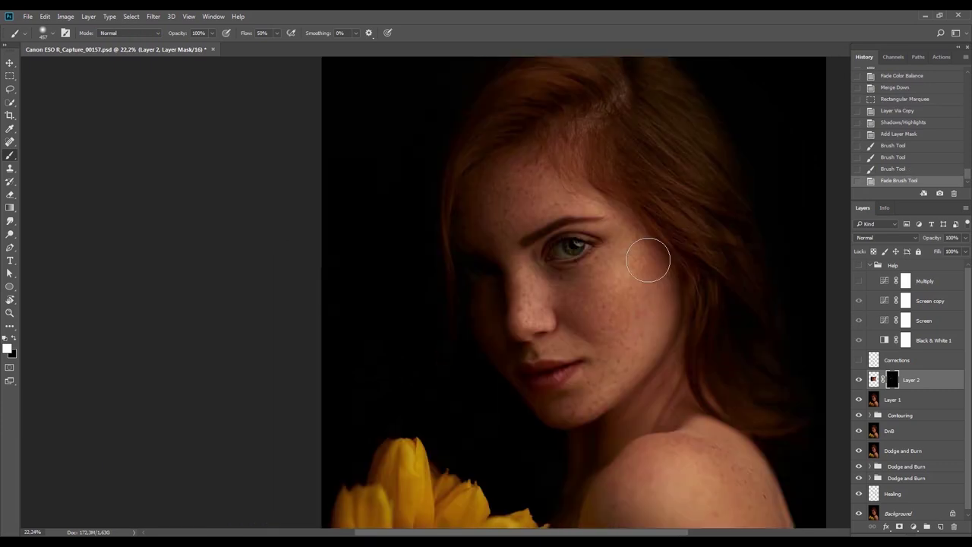
# Check the eye brightening on the whole portrait and up close, and merge the masked eye layer down into the stamped layer
pyautogui.press('z')
pyautogui.moveTo(669, 277); pyautogui.dragTo(627, 288)
pyautogui.press('v')
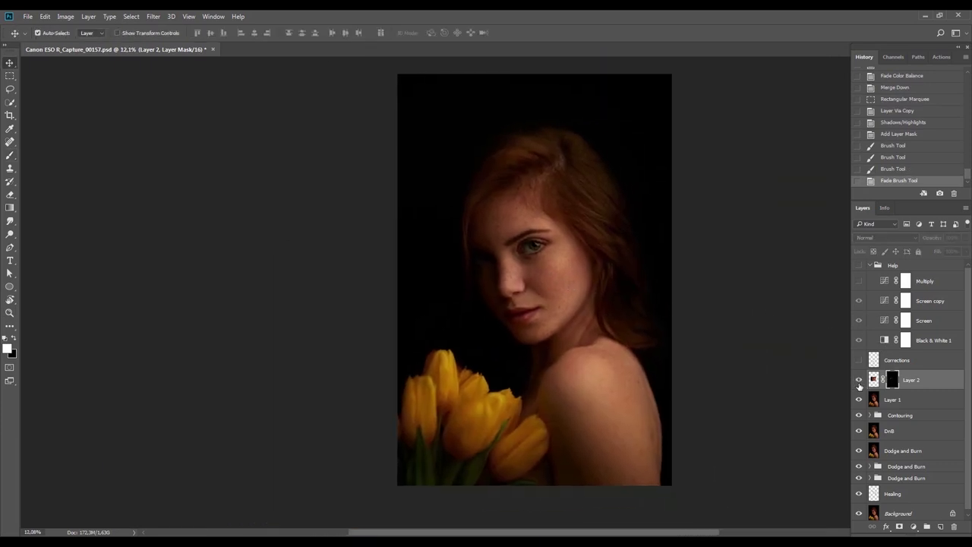
pyautogui.press('z')
pyautogui.moveTo(597, 265); pyautogui.dragTo(677, 320)
pyautogui.hotkey('ctrl', 'e')
# Compare the lit eye with the stamped layer and the Contouring group shown and hidden
pyautogui.click(858, 380)
pyautogui.click(859, 380)
pyautogui.click(859, 380)
pyautogui.click(859, 397)
pyautogui.click(859, 397)
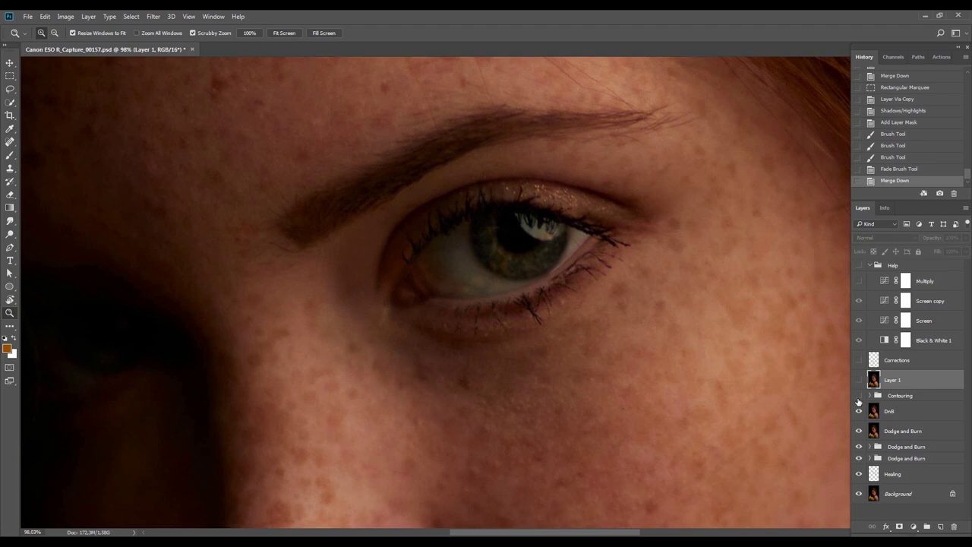
# Duplicate the DnB layer, show the stamped layer again and move the copy directly above it
pyautogui.click(882, 411)
pyautogui.hotkey('ctrl', 'j')
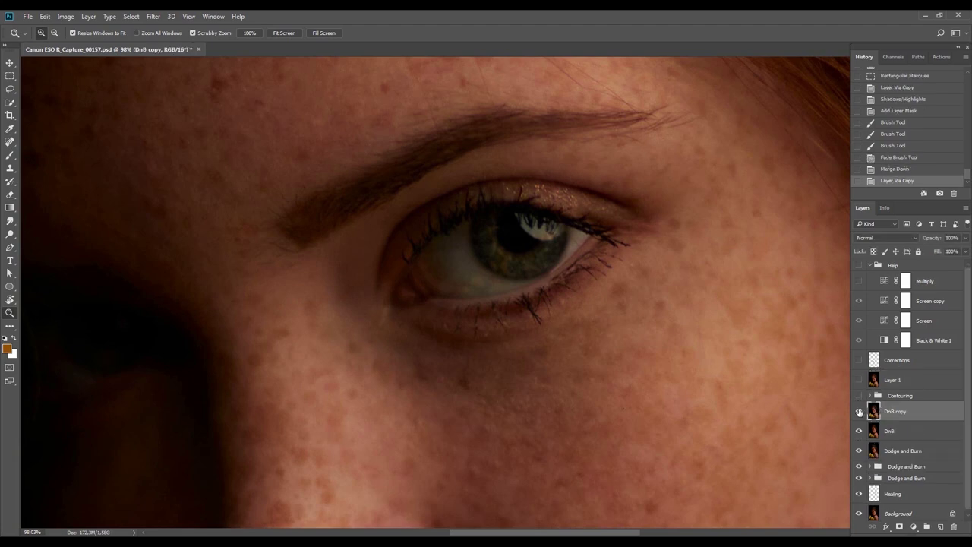
pyautogui.click(859, 380)
pyautogui.moveTo(893, 413); pyautogui.dragTo(897, 371)
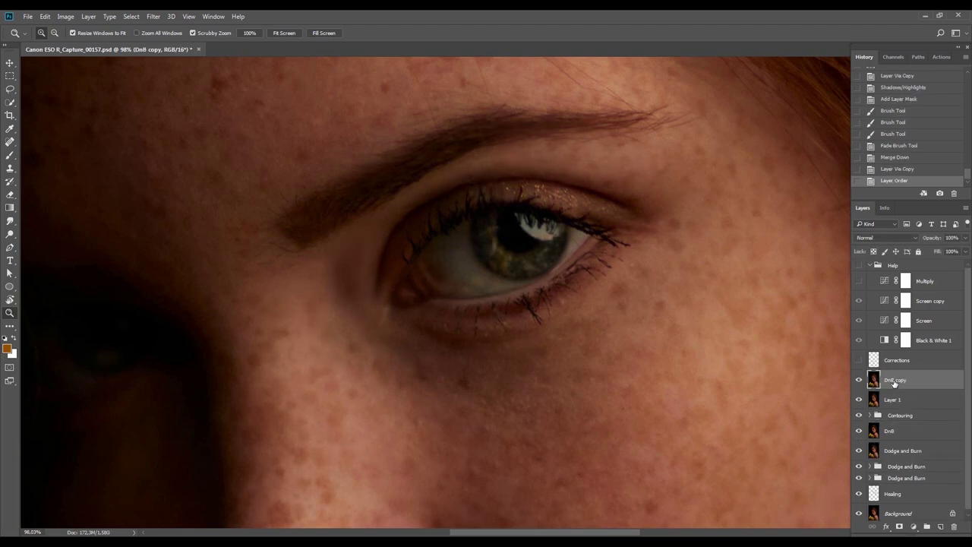
# Add a black mask to the DnB copy layer and set the brush to 34% opacity and 40% flow
pyautogui.keyDown('alt'); pyautogui.click(899, 527); pyautogui.keyUp('alt')
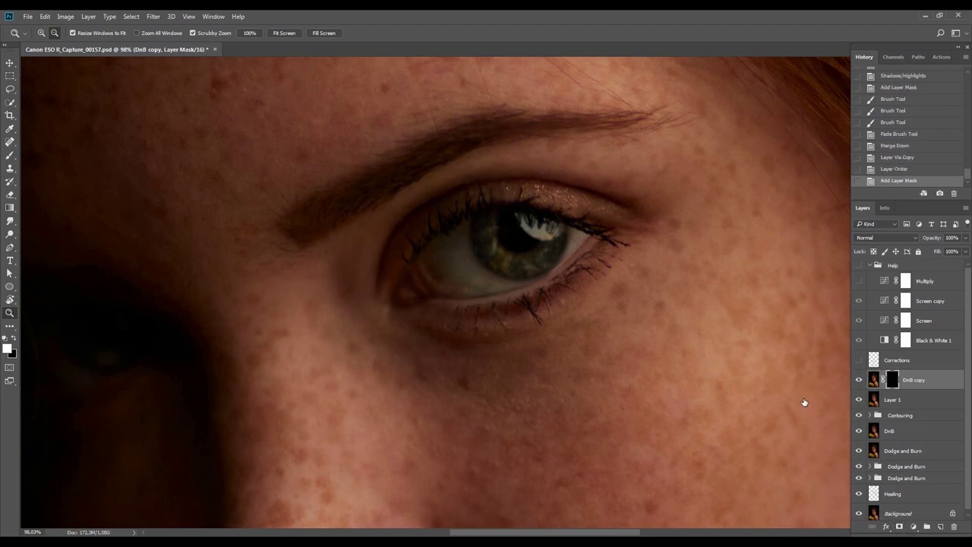
pyautogui.press('b')
pyautogui.moveTo(399, 305); pyautogui.dragTo(352, 299)
pyautogui.press('3')
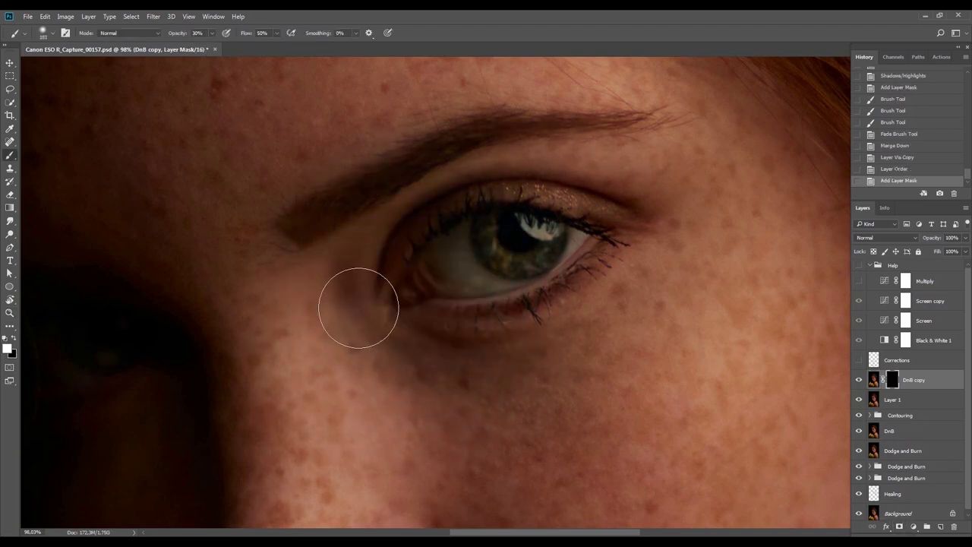
pyautogui.moveTo(406, 291); pyautogui.dragTo(393, 289)
pyautogui.press('3')
pyautogui.press('4')
pyautogui.hotkey('shift', '4')
# Paint white on the mask around the inner eye corner, below the brow and under the eye, and compare with the layer hidden
pyautogui.moveTo(430, 260)
pyautogui.mouseDown()
pyautogui.moveTo(430, 250)
pyautogui.moveTo(414, 275)
pyautogui.mouseUp()
pyautogui.keyDown('alt'); pyautogui.rightClick(395, 285); pyautogui.keyUp('alt')
pyautogui.moveTo(387, 365)
pyautogui.mouseDown()
pyautogui.moveTo(382, 312)
pyautogui.moveTo(346, 266)
pyautogui.mouseUp()
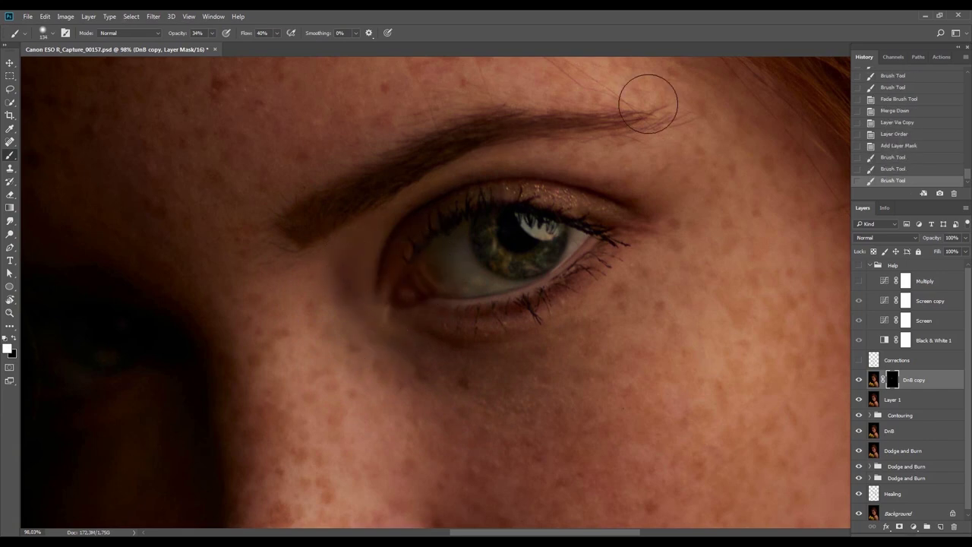
pyautogui.moveTo(425, 166); pyautogui.dragTo(687, 132)
pyautogui.moveTo(593, 189)
pyautogui.mouseDown()
pyautogui.moveTo(484, 201)
pyautogui.moveTo(438, 237)
pyautogui.moveTo(423, 267)
pyautogui.mouseUp()
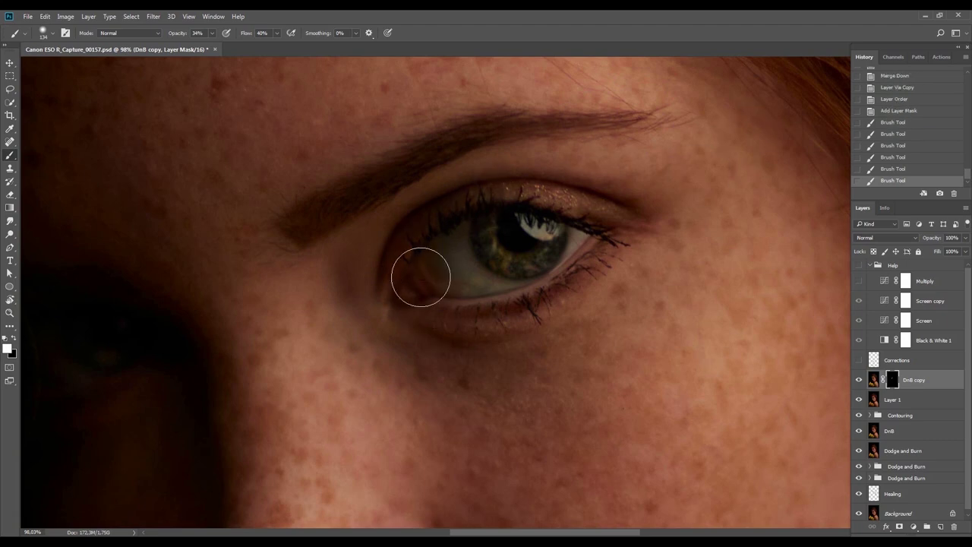
pyautogui.moveTo(511, 362); pyautogui.dragTo(559, 340)
pyautogui.click(858, 382)
pyautogui.click(858, 382)
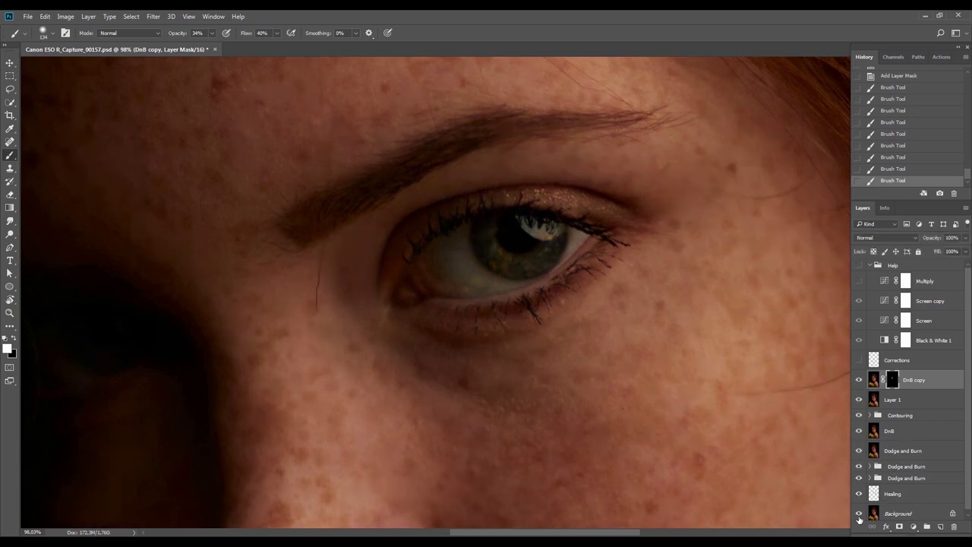
# Refine the DnB copy mask over the iris, pupil and upper lid with a smaller brush, alternating white and black
pyautogui.moveTo(510, 259); pyautogui.dragTo(514, 255)
pyautogui.press('[')
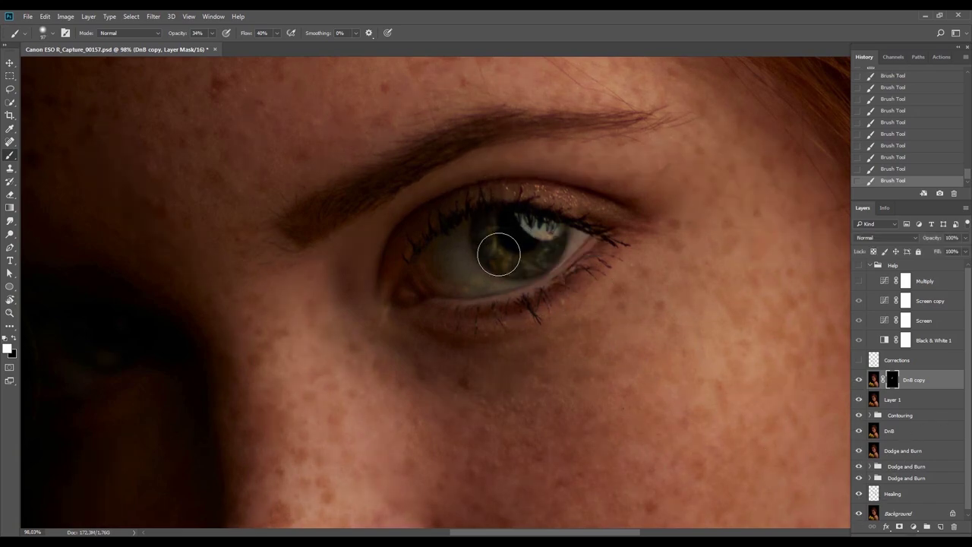
pyautogui.press('x')
pyautogui.moveTo(523, 233); pyautogui.dragTo(523, 231)
pyautogui.keyDown('alt'); pyautogui.rightClick(524, 250); pyautogui.keyUp('alt')
pyautogui.press('x')
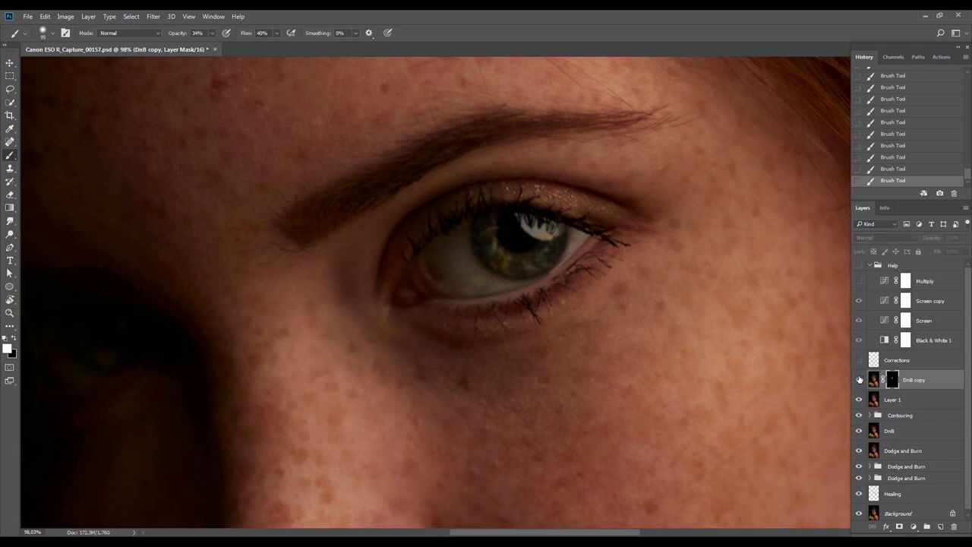
pyautogui.press('x')
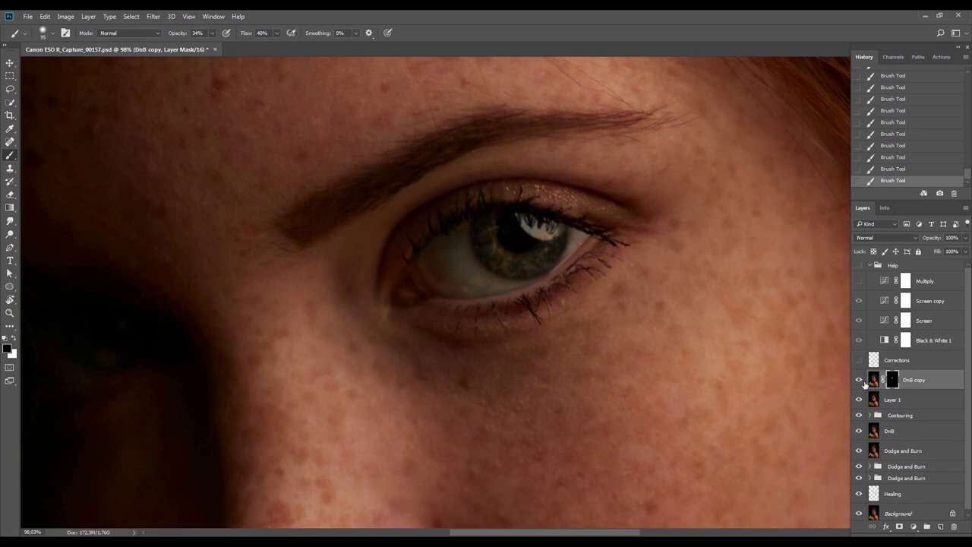
pyautogui.moveTo(467, 220); pyautogui.dragTo(419, 184)
pyautogui.press('x')
pyautogui.press('x')
# Try lowering the DnB copy layer's opacity to 70%
pyautogui.press('v')
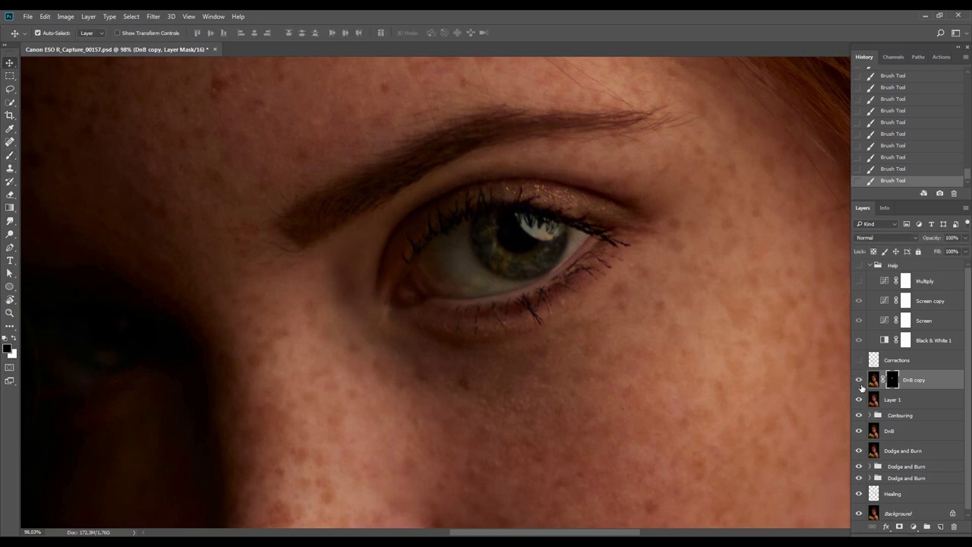
pyautogui.press('7')
pyautogui.hotkey('ctrl', 'z')
# Paint black on the mask at the inner eye corner with a 10% fade and merge the DnB copy layer into Layer 1
pyautogui.press('b')
pyautogui.moveTo(428, 269); pyautogui.dragTo(423, 291)
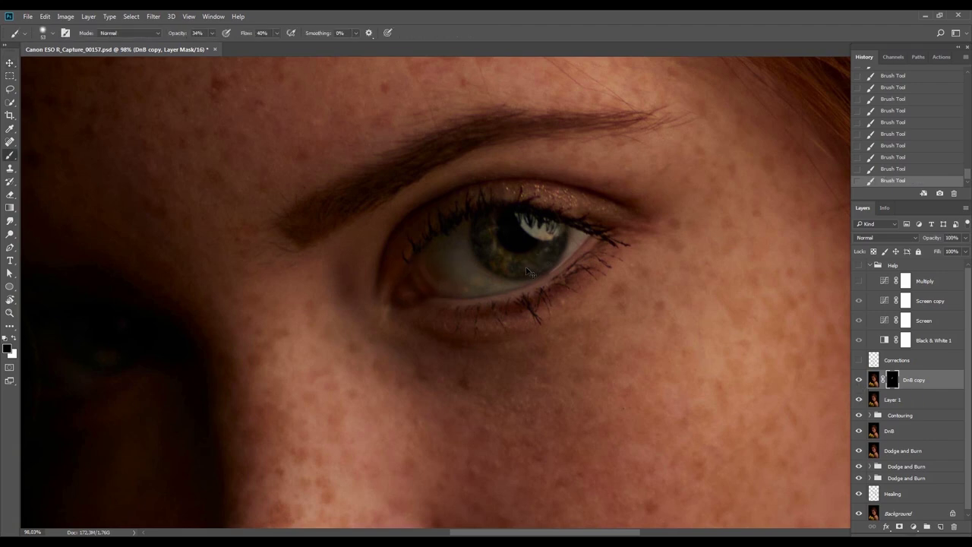
pyautogui.hotkey('ctrl', 'shift', 'f')
pyautogui.write('10')
pyautogui.press('Return')
pyautogui.hotkey('ctrl', 'e')
# Compare the whole portrait with Layer 1 hidden and shown, and examine the eye up close
pyautogui.keyDown('alt'); pyautogui.click(430, 222); pyautogui.keyUp('alt')
pyautogui.hotkey('ctrl', '0')
pyautogui.press('r')
pyautogui.moveTo(506, 290); pyautogui.dragTo(534, 325)
pyautogui.press('Escape')
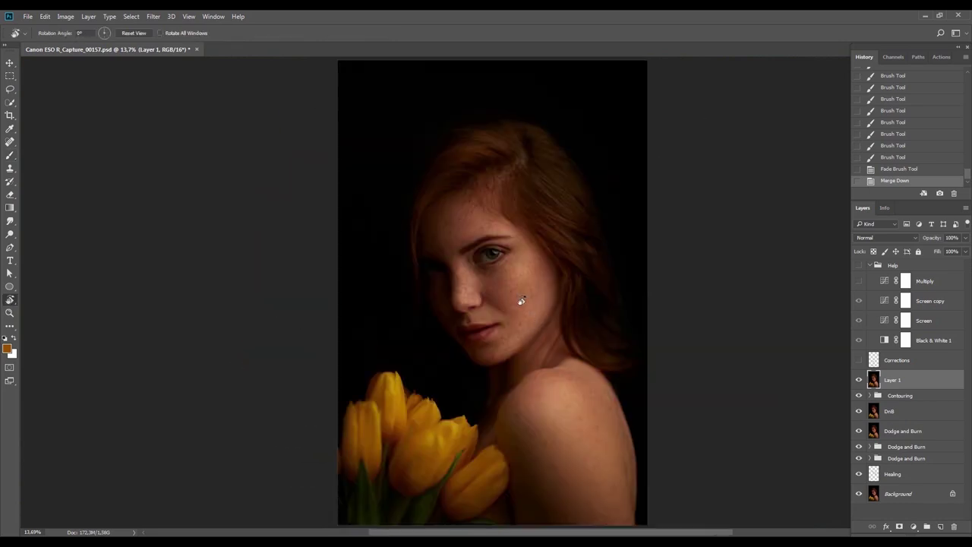
pyautogui.click(860, 379)
pyautogui.click(860, 379)
pyautogui.click(860, 380)
pyautogui.click(859, 379)
pyautogui.press('z')
pyautogui.moveTo(486, 261); pyautogui.dragTo(549, 307)
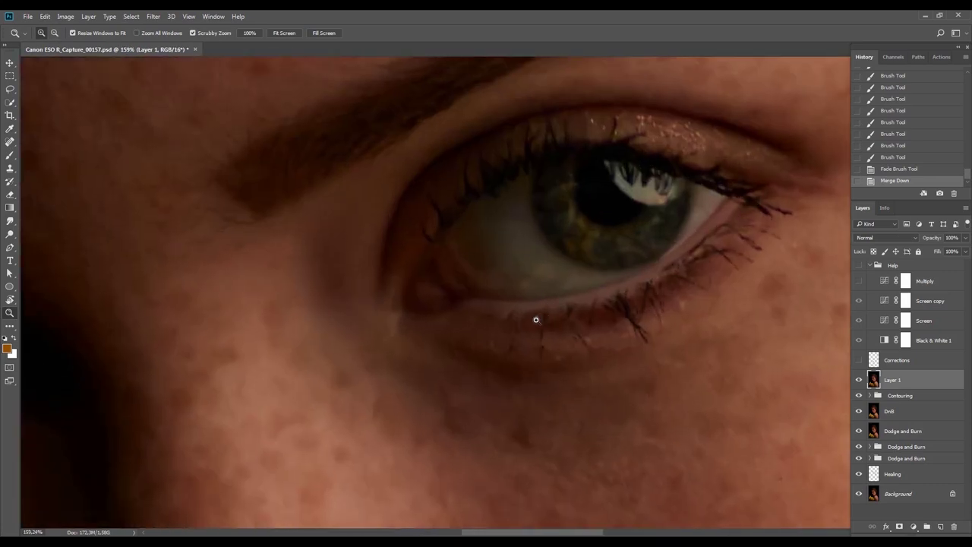
# Undo the merge to compare the eye with the DnB copy layer hidden and shown, and merge it down again
pyautogui.hotkey('ctrl', 'z')
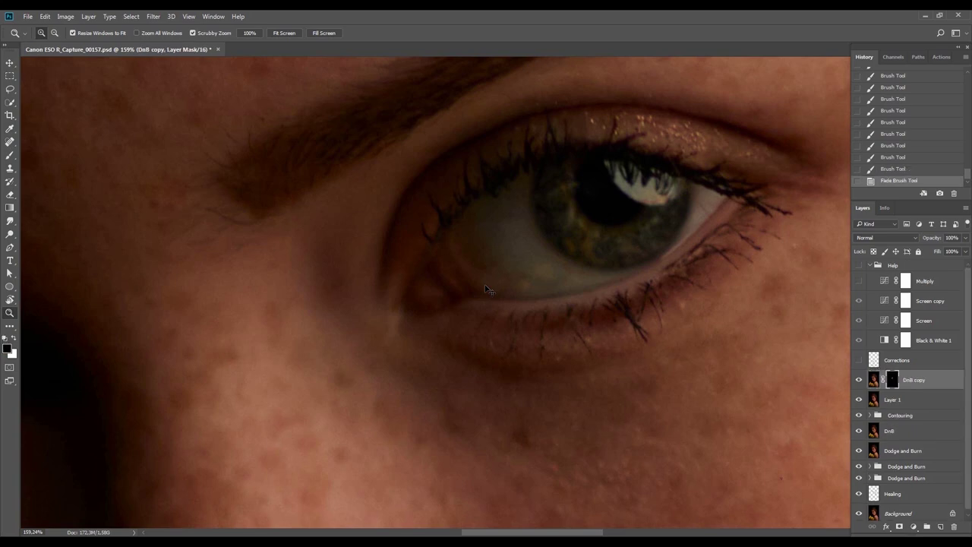
pyautogui.press('v')
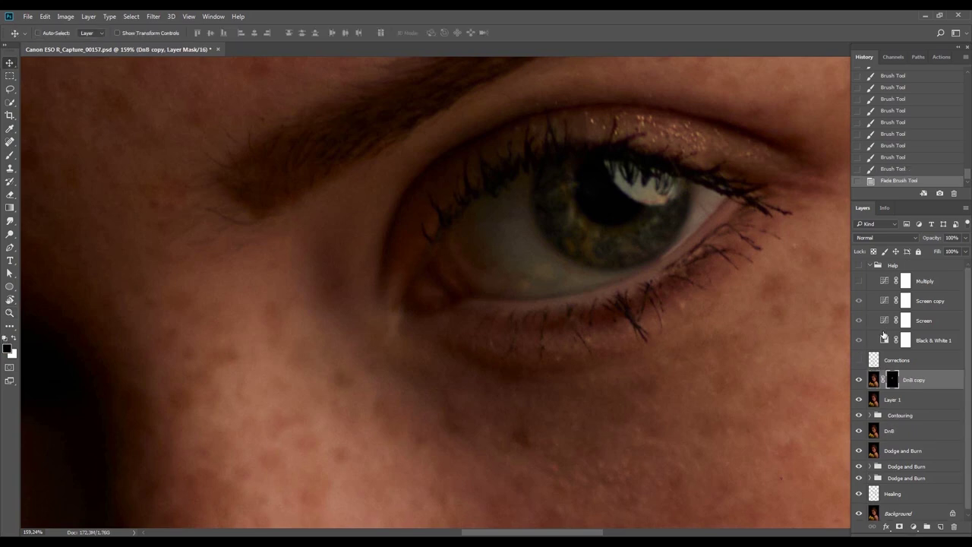
pyautogui.click(861, 380)
pyautogui.click(862, 380)
pyautogui.press('z')
pyautogui.moveTo(649, 323); pyautogui.dragTo(587, 317)
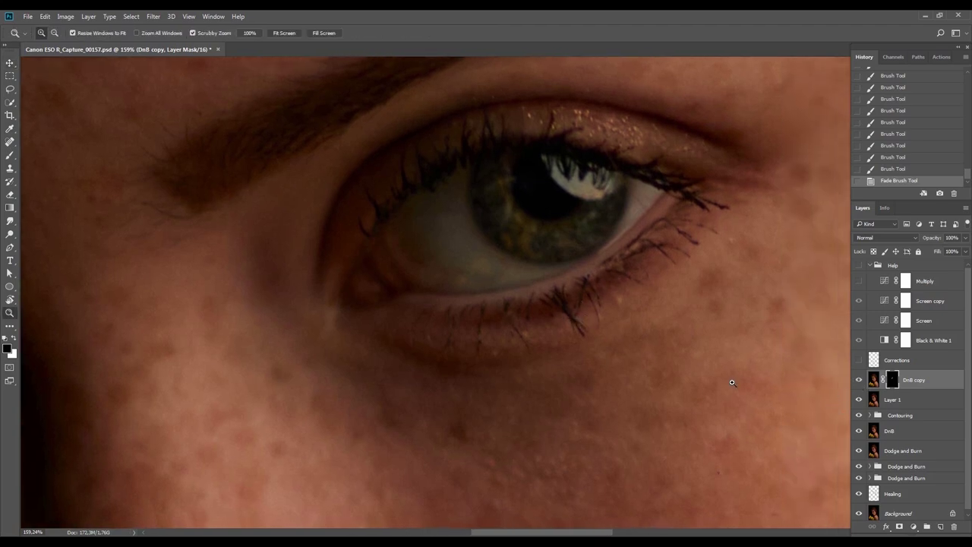
pyautogui.hotkey('ctrl', 'e')
# Spot-heal the clumped lashes below the lower lid and fade the healing to 50%
pyautogui.press('j')
pyautogui.keyDown('alt'); pyautogui.rightClick(518, 335); pyautogui.keyUp('alt')
pyautogui.keyDown('alt'); pyautogui.click(546, 319); pyautogui.keyUp('alt')
pyautogui.press('Escape')
pyautogui.moveTo(561, 290); pyautogui.dragTo(582, 372)
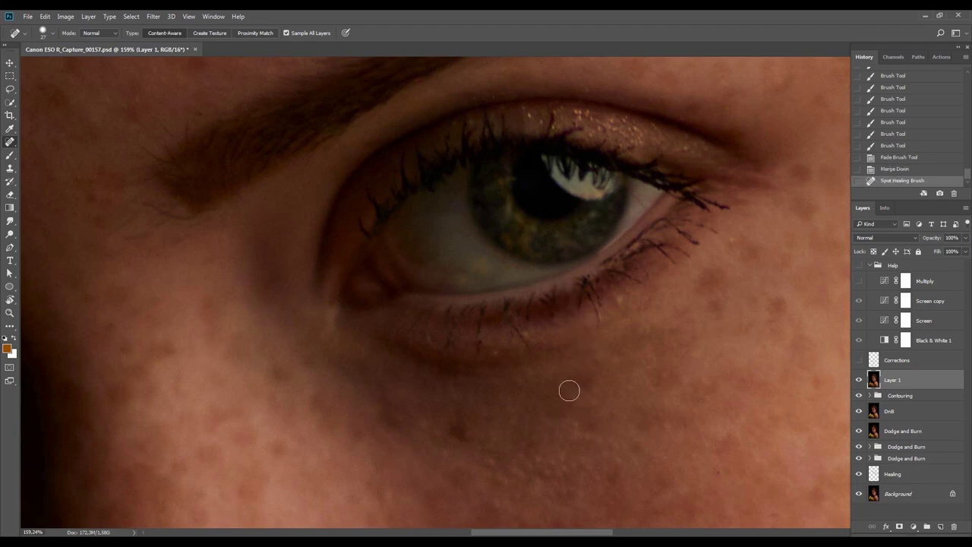
pyautogui.hotkey('ctrl', 'shift', 'f')
pyautogui.write('50')
pyautogui.press('Return')
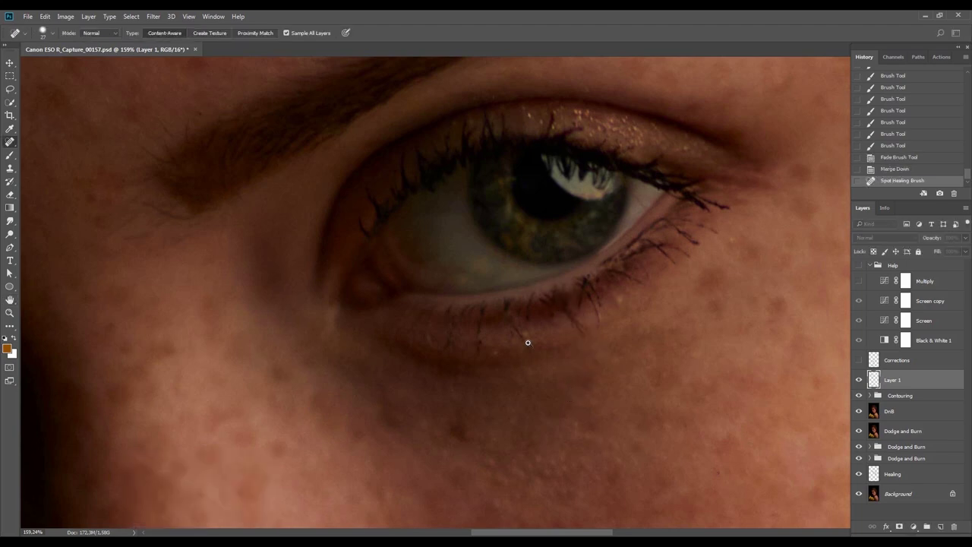
# Create a new layer above Layer 1 and set up a 1 px brush with black sampled from the pupil
pyautogui.press('z')
pyautogui.moveTo(606, 292); pyautogui.dragTo(588, 329)
pyautogui.moveTo(644, 309); pyautogui.dragTo(852, 435)
pyautogui.press('r')
pyautogui.click(942, 525)
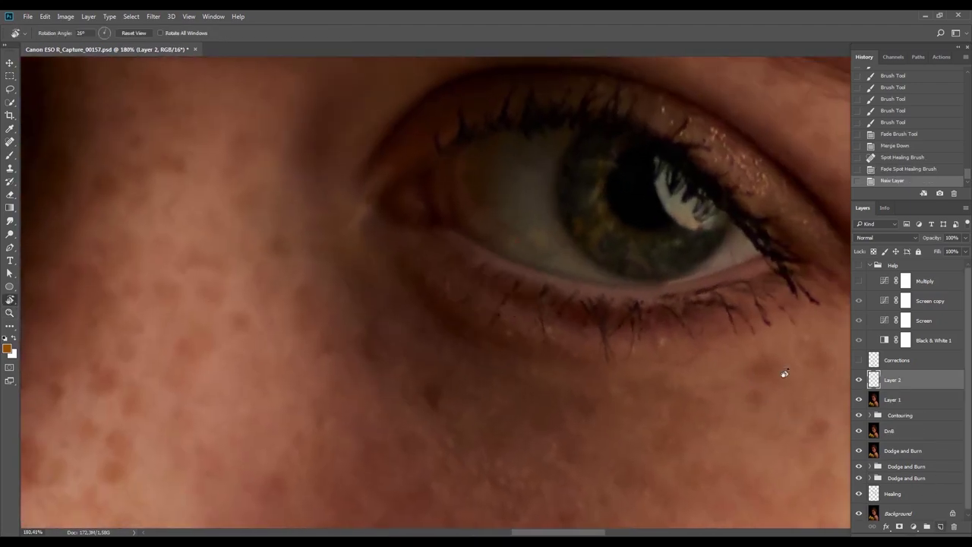
pyautogui.press('b')
pyautogui.rightClick(608, 313)
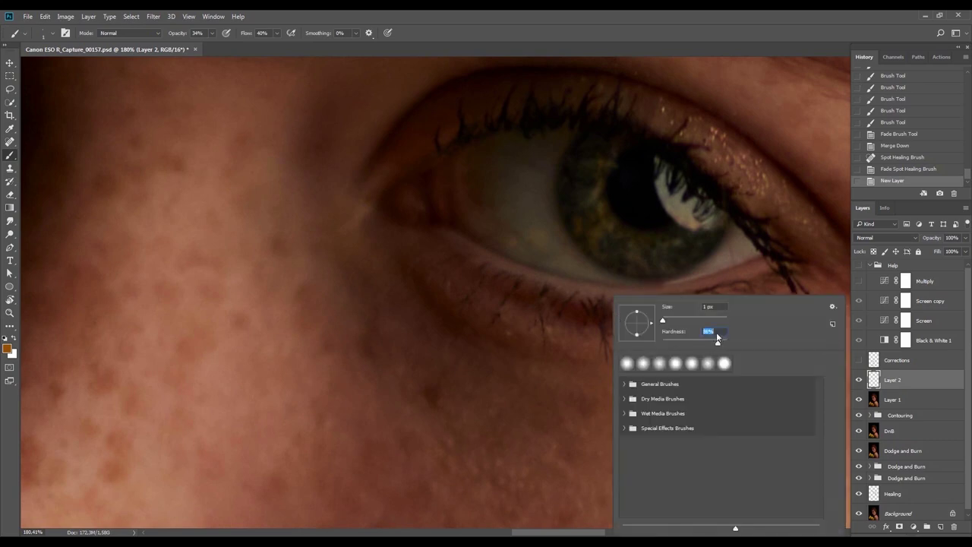
pyautogui.press('Return')
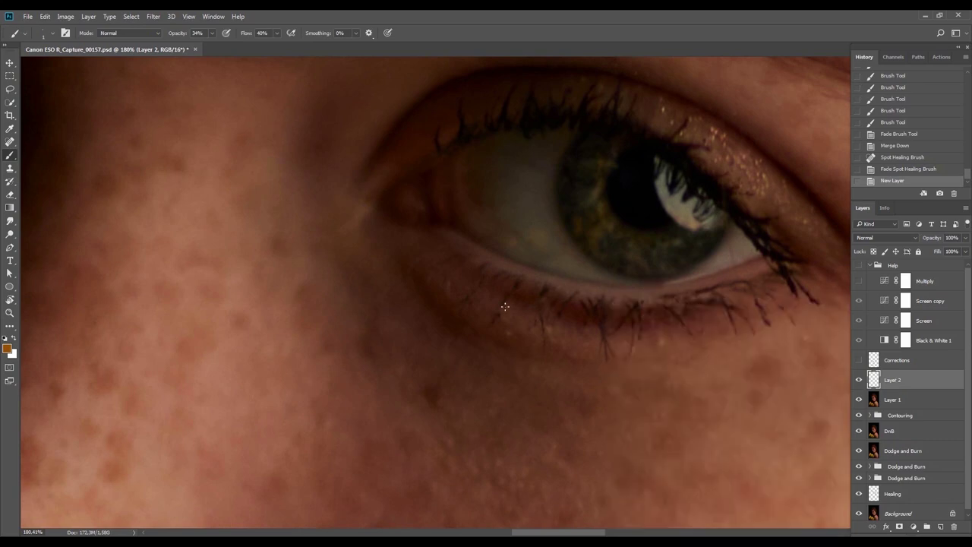
pyautogui.keyDown('alt'); pyautogui.click(634, 186); pyautogui.keyUp('alt')
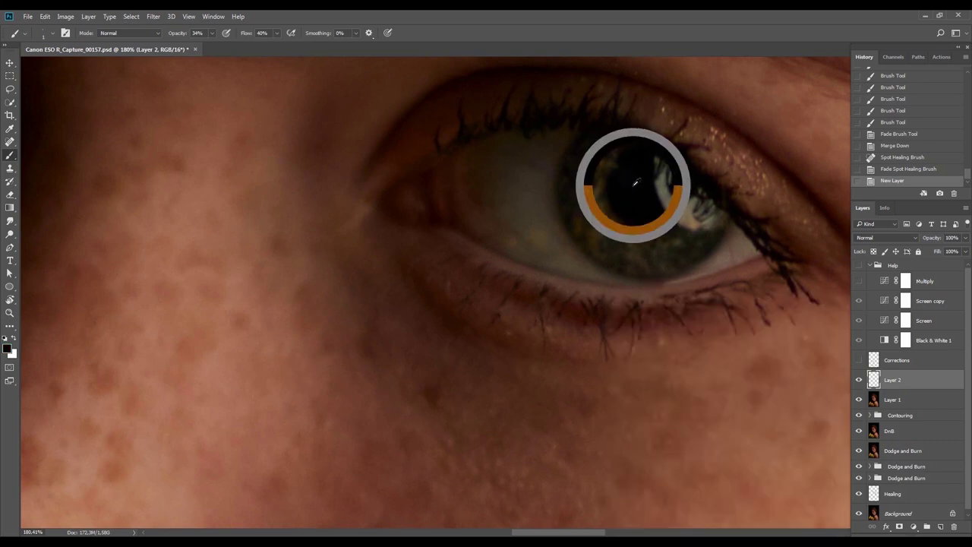
# Paint thin black lashes along the middle of the lower lid on Layer 2
pyautogui.click(558, 321)
pyautogui.click(586, 304)
pyautogui.click(586, 325)
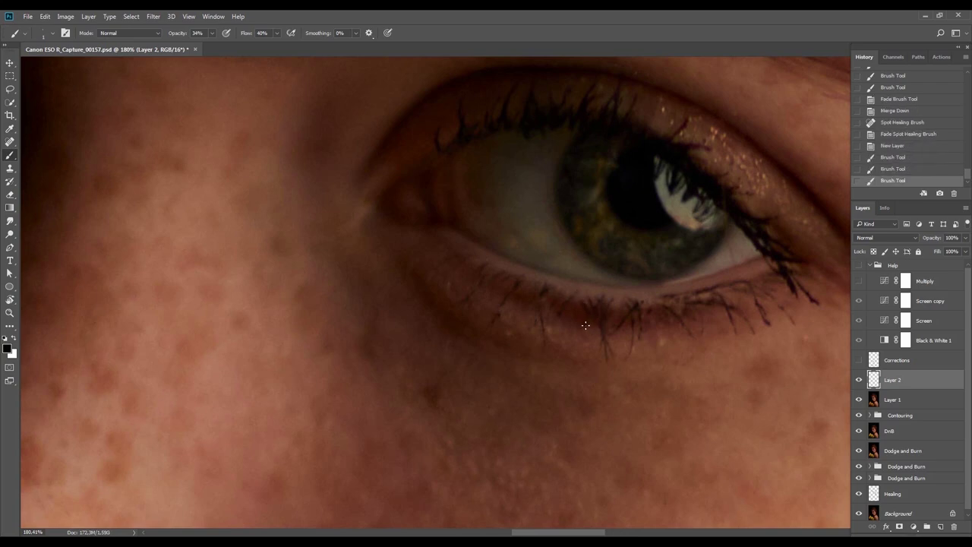
pyautogui.moveTo(596, 305); pyautogui.dragTo(594, 327)
pyautogui.moveTo(598, 305); pyautogui.dragTo(601, 325)
pyautogui.moveTo(600, 305)
pyautogui.mouseDown()
pyautogui.moveTo(603, 322)
pyautogui.moveTo(582, 313)
pyautogui.moveTo(608, 323)
pyautogui.moveTo(596, 319)
pyautogui.mouseUp()
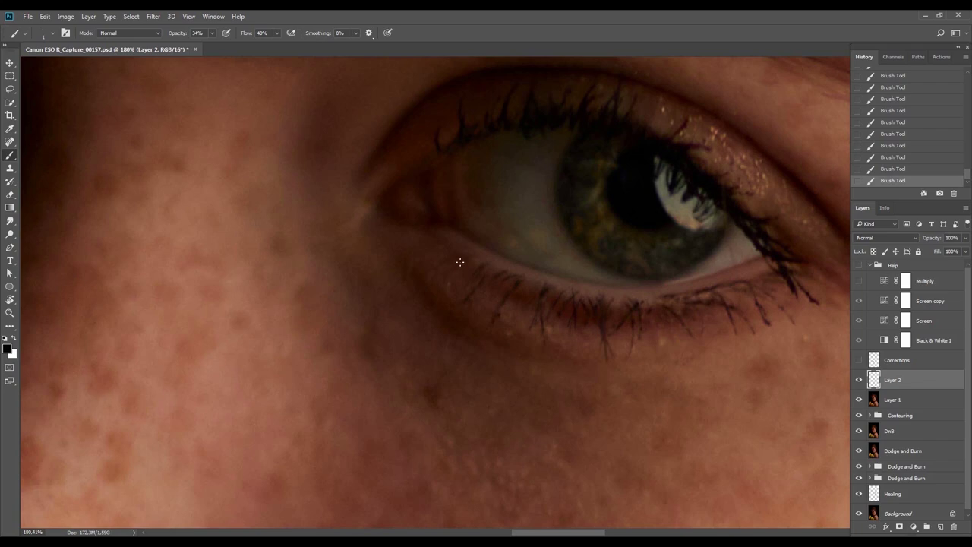
# Partly erase the painted lashes where they meet the lower lid edge
pyautogui.moveTo(574, 312)
pyautogui.mouseDown()
pyautogui.moveTo(679, 174)
pyautogui.moveTo(372, 157)
pyautogui.moveTo(449, 230)
pyautogui.mouseUp()
pyautogui.press('e')
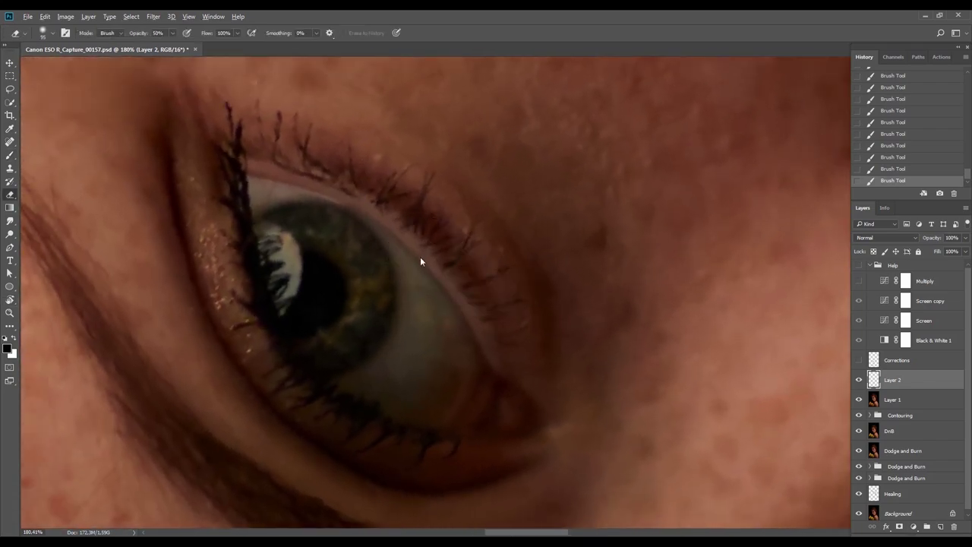
pyautogui.click(427, 254)
pyautogui.press('b')
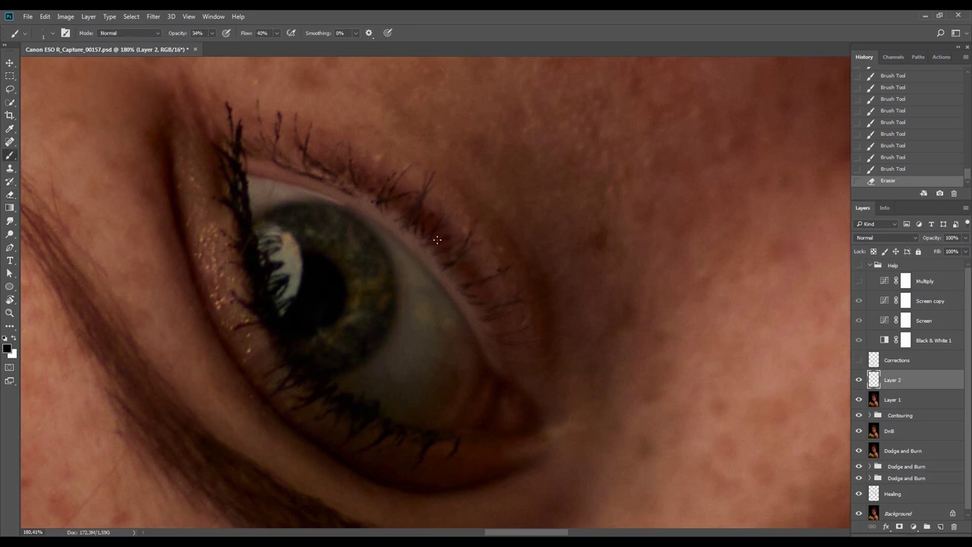
pyautogui.press('e')
pyautogui.moveTo(422, 249); pyautogui.dragTo(569, 300)
# Paint more fine lashes along the outer half of the lower lash line
pyautogui.press('b')
pyautogui.moveTo(473, 156); pyautogui.dragTo(539, 240)
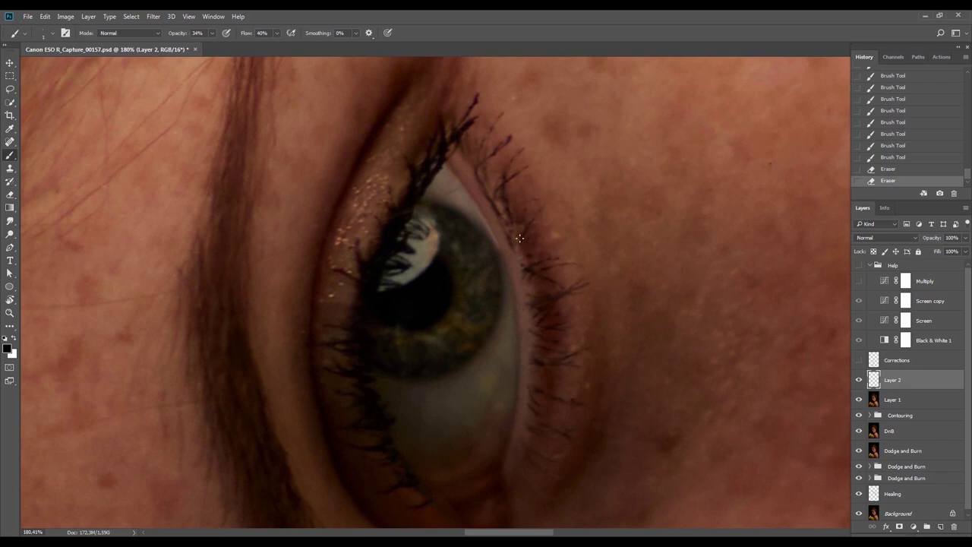
pyautogui.moveTo(550, 206); pyautogui.dragTo(559, 263)
pyautogui.moveTo(538, 285); pyautogui.dragTo(564, 278)
# Fill the gaps between the central lower lashes with short fine brush strokes
pyautogui.press('r')
pyautogui.moveTo(611, 167)
pyautogui.mouseDown()
pyautogui.moveTo(671, 323)
pyautogui.moveTo(508, 331)
pyautogui.mouseUp()
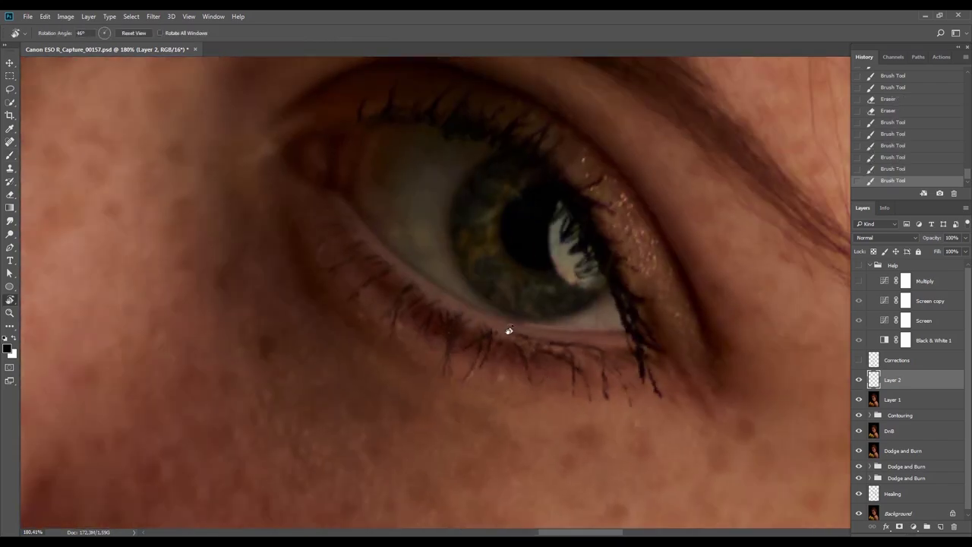
pyautogui.press('b')
pyautogui.click(457, 342)
pyautogui.click(459, 343)
pyautogui.click(461, 342)
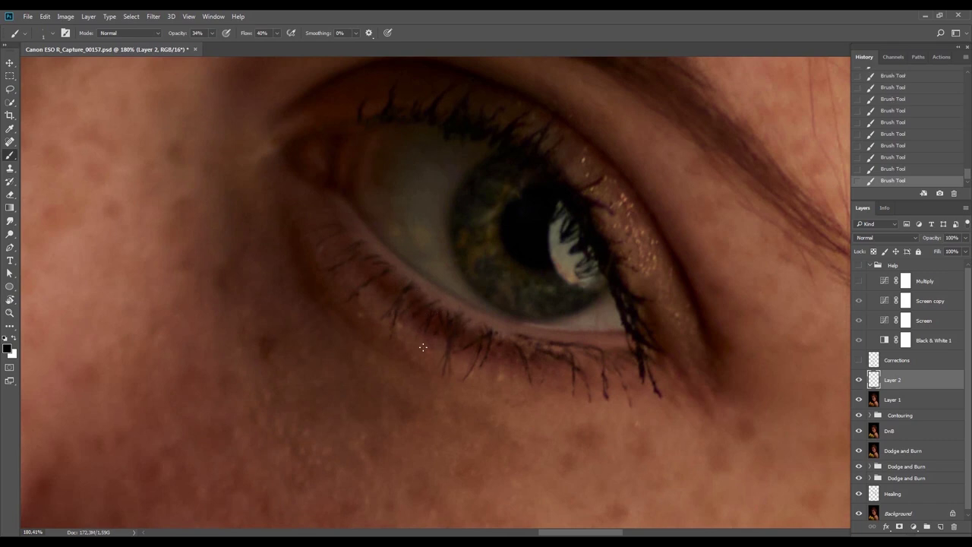
# Add 1% Gaussian monochromatic noise to the painted lashes on Layer 2
pyautogui.press('r')
pyautogui.moveTo(423, 347); pyautogui.dragTo(317, 257)
pyautogui.press('b')
pyautogui.press('z')
pyautogui.moveTo(651, 341); pyautogui.dragTo(440, 271)
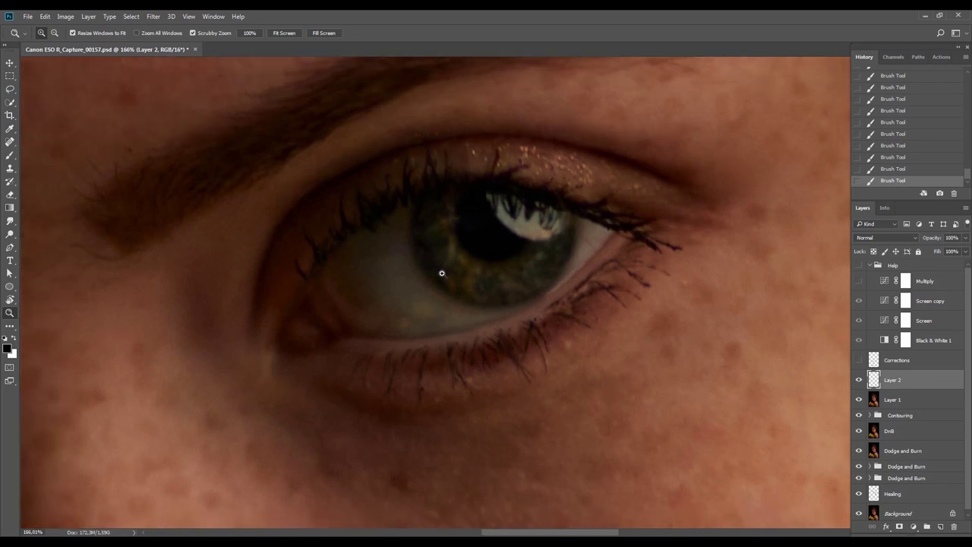
pyautogui.press('v')
pyautogui.click(153, 16)
pyautogui.moveTo(236, 150)
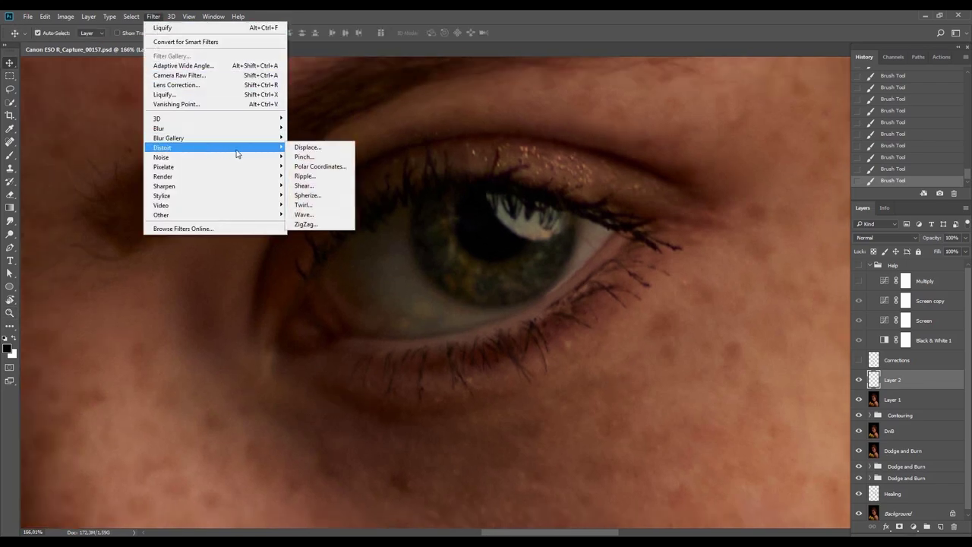
pyautogui.moveTo(262, 158)
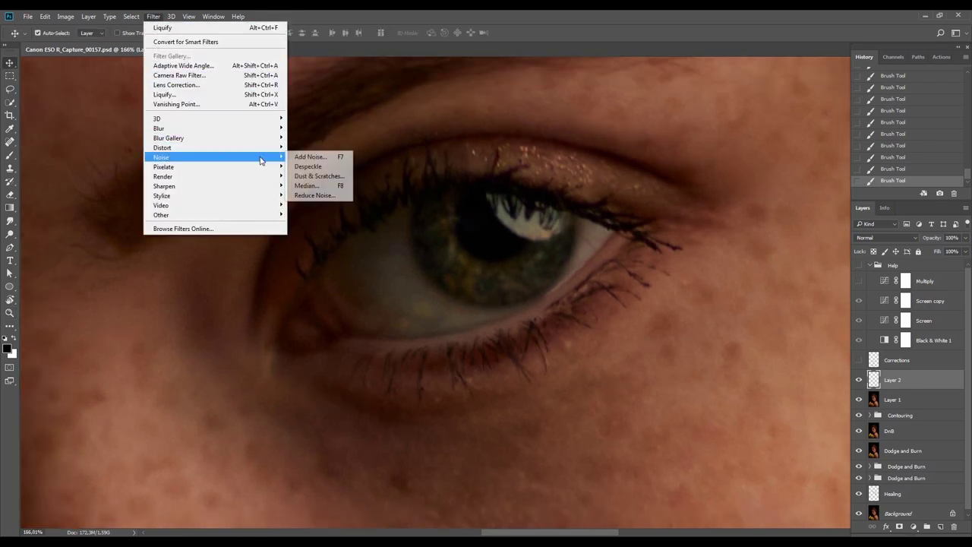
pyautogui.click(319, 158)
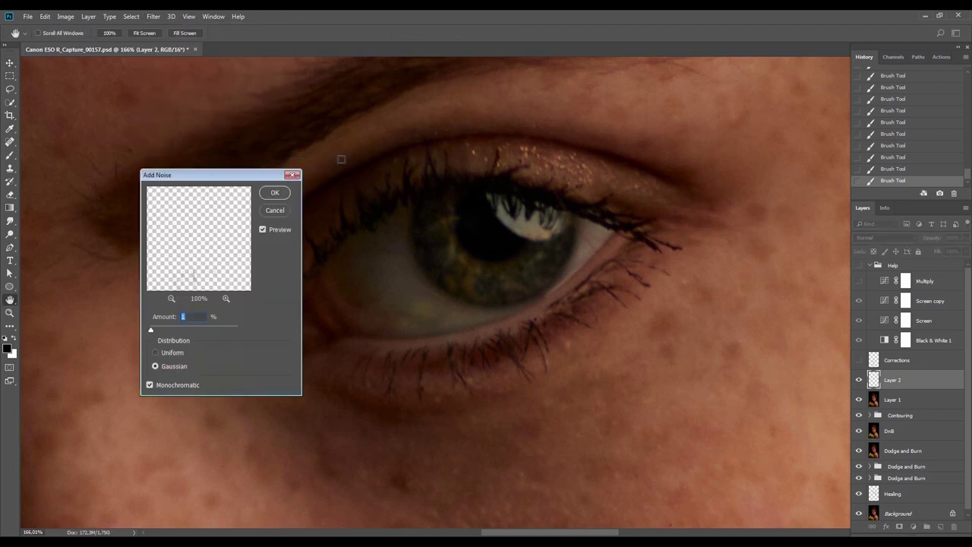
pyautogui.moveTo(462, 402); pyautogui.dragTo(472, 322)
pyautogui.scroll(6, 405, 322)
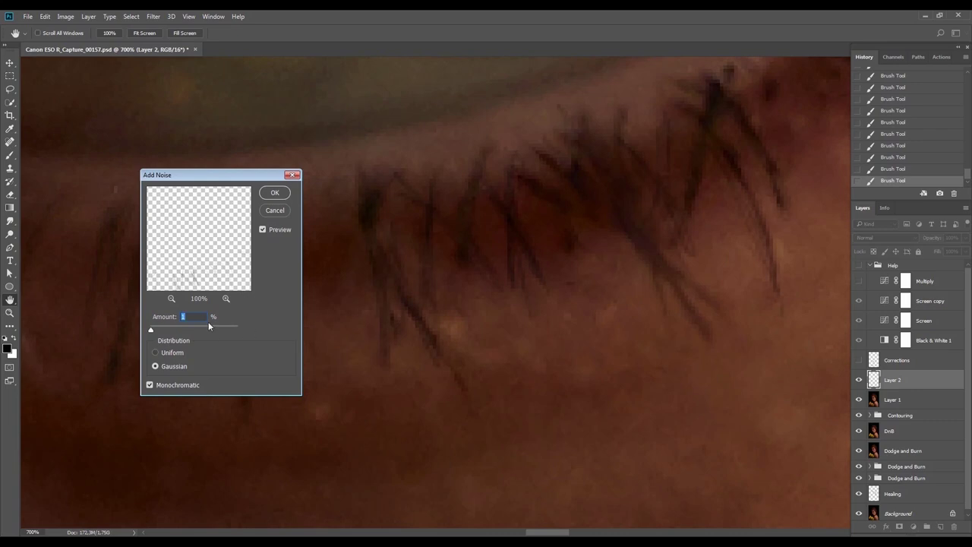
pyautogui.click(270, 230)
pyautogui.press('Escape')
# Fade the Add Noise effect on the painted lashes
pyautogui.press('v')
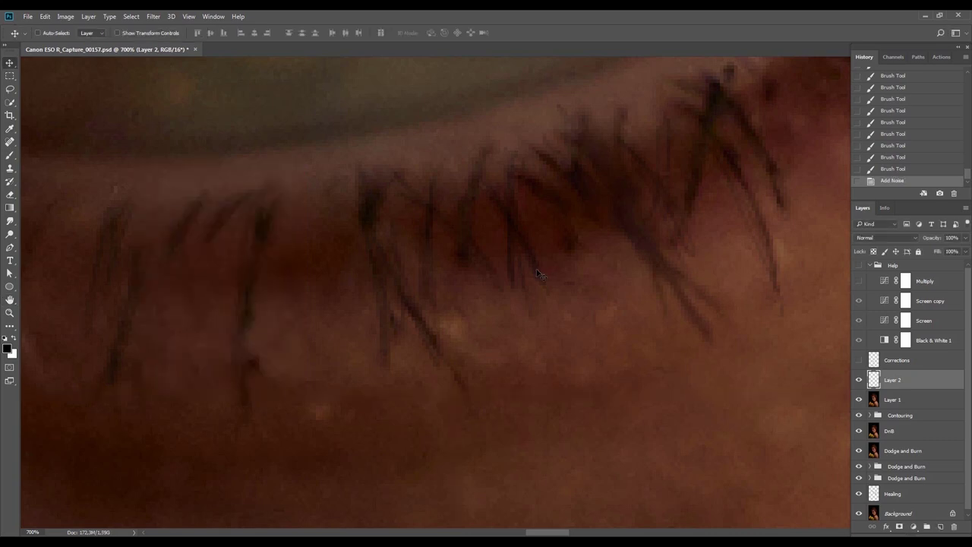
pyautogui.hotkey('ctrl', 'shift', 'f')
pyautogui.press('Return')
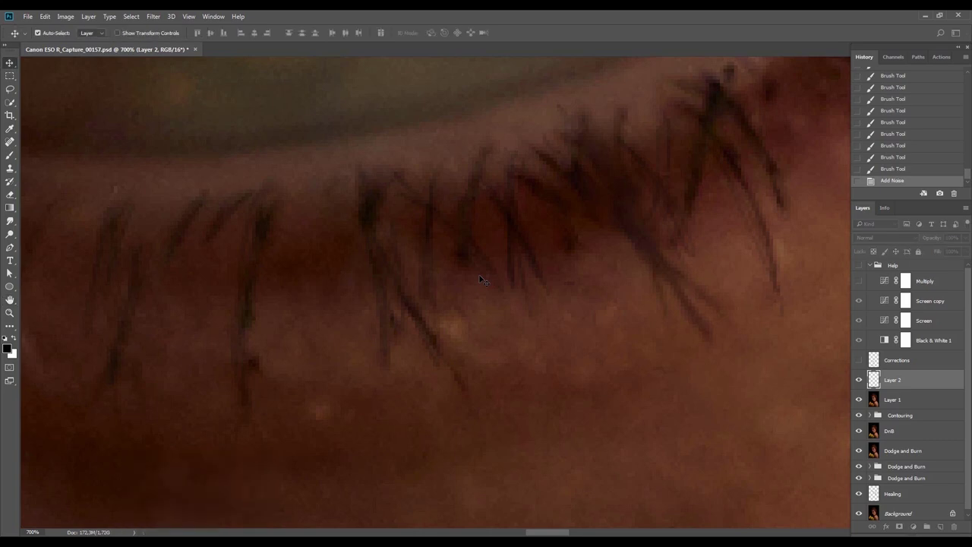
# Merge the painted lashes on Layer 2 down into Layer 1
pyautogui.hotkey('ctrl', '0')
pyautogui.hotkey('ctrl', 'e')
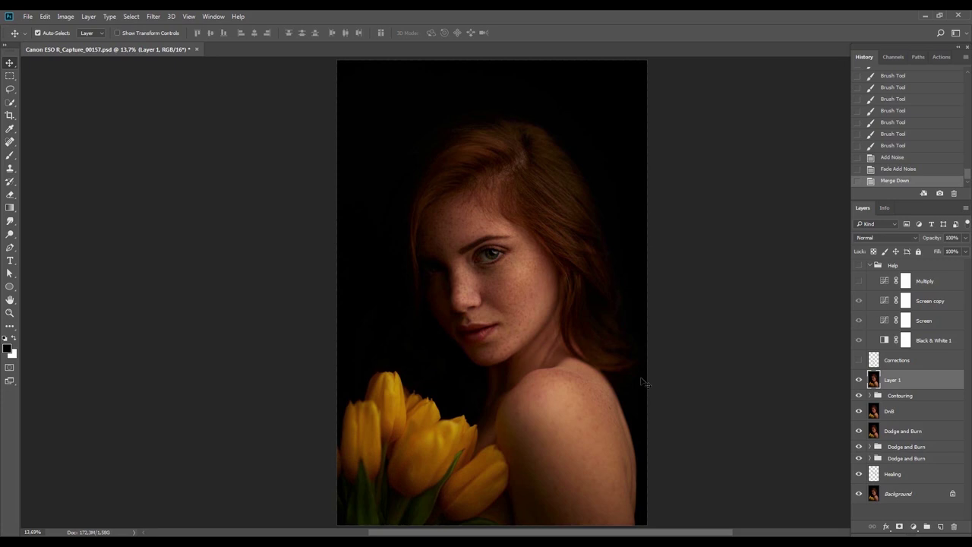
# Compare the portrait with the red marks on the Corrections layer shown and hidden
pyautogui.click(860, 360)
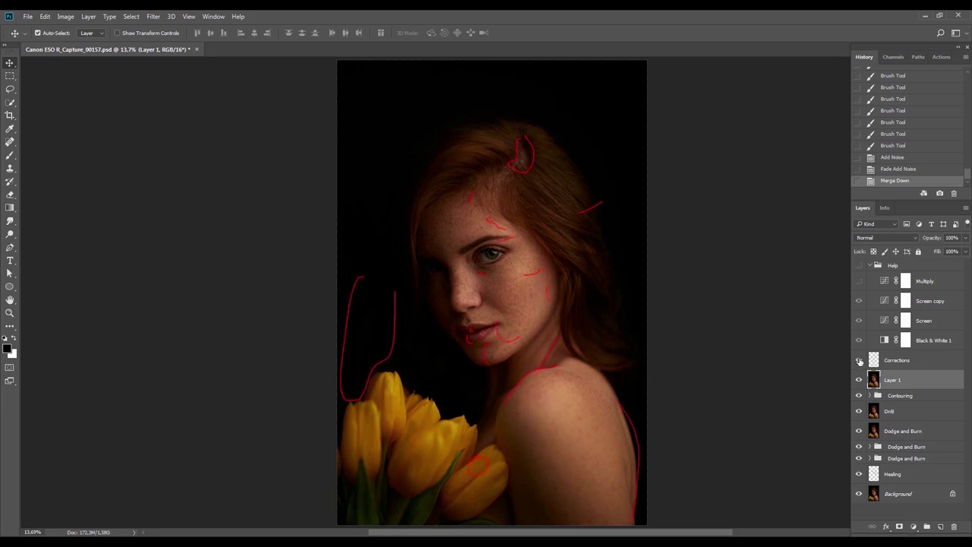
pyautogui.click(859, 361)
pyautogui.click(860, 362)
pyautogui.click(860, 363)
pyautogui.click(860, 363)
pyautogui.click(860, 363)
pyautogui.click(860, 363)
pyautogui.click(860, 363)
pyautogui.click(859, 363)
pyautogui.click(860, 363)
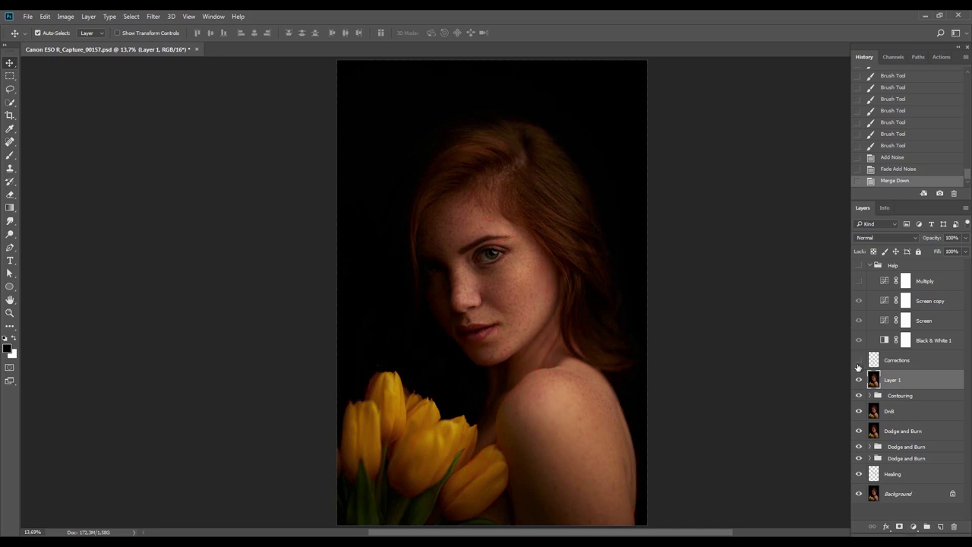
pyautogui.click(894, 364)
pyautogui.click(859, 362)
pyautogui.click(860, 362)
# Make Layer 1 active and save the document
pyautogui.click(883, 380)
pyautogui.hotkey('ctrl', 's')
pyautogui.press('z')
pyautogui.moveTo(516, 287); pyautogui.dragTo(559, 313)
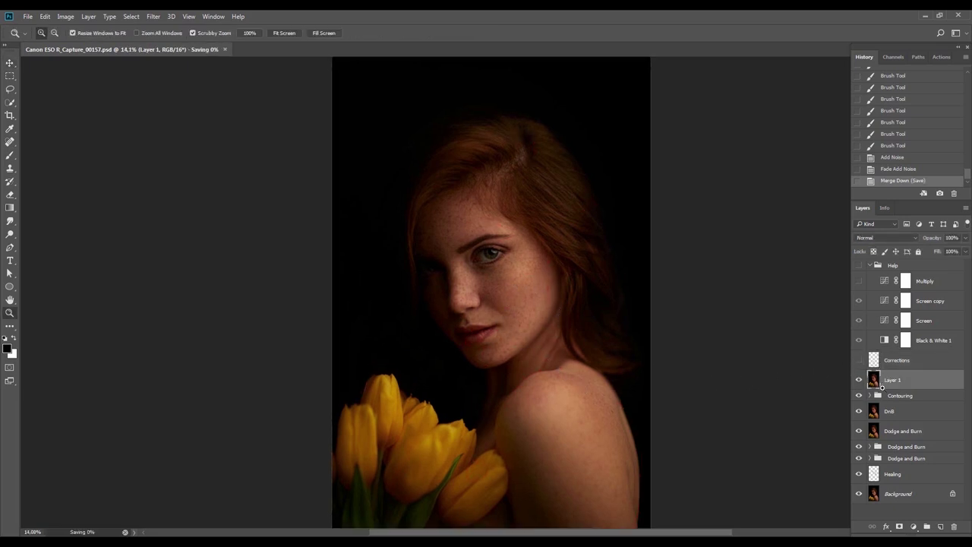
pyautogui.moveTo(517, 269); pyautogui.dragTo(550, 310)
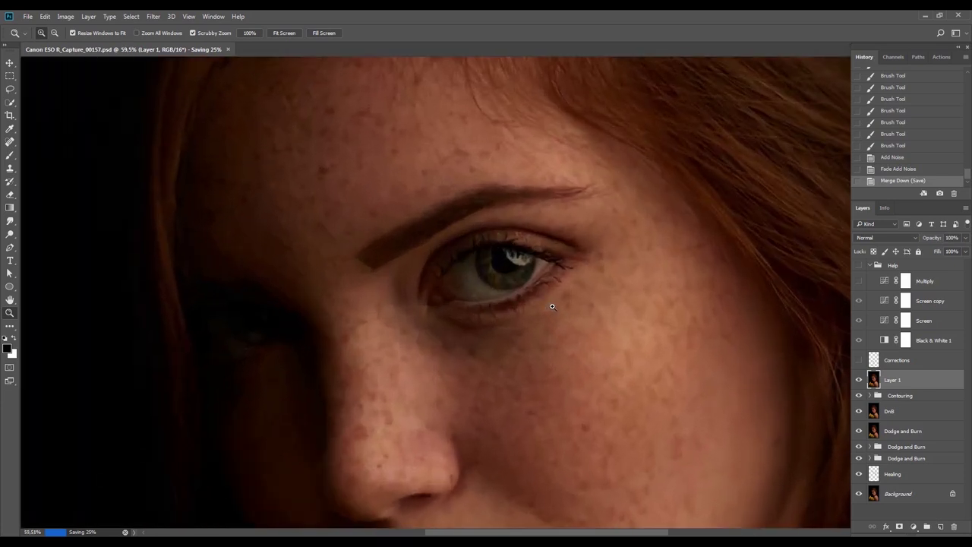
pyautogui.press('l')
pyautogui.moveTo(452, 148)
pyautogui.mouseDown()
pyautogui.moveTo(291, 240)
pyautogui.moveTo(649, 199)
pyautogui.moveTo(471, 137)
pyautogui.mouseUp()
pyautogui.hotkey('ctrl', 'j')
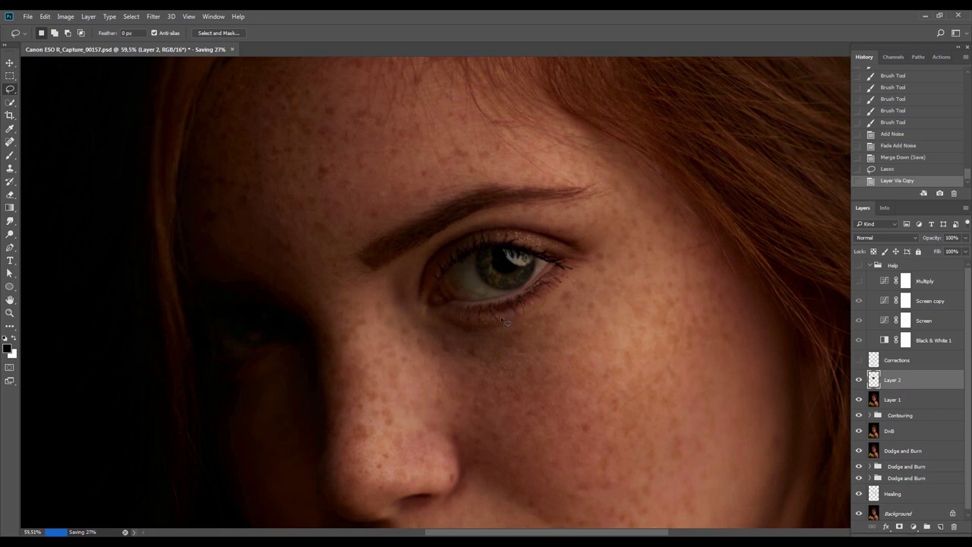
pyautogui.hotkey('ctrl', 'z')
pyautogui.hotkey('ctrl', 'd')
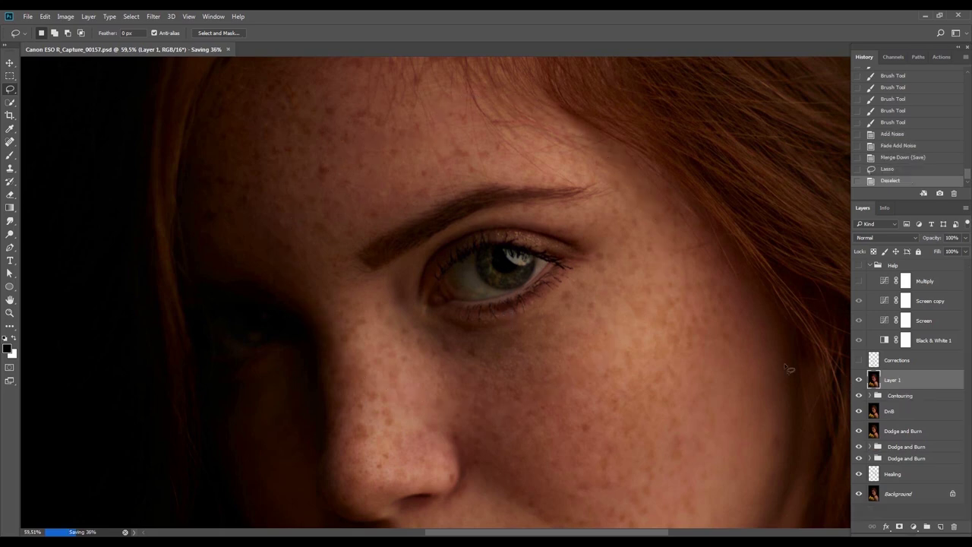
# Create a new layer above Layer 1 and clone away the bright spots on the white of the eye with the Clone Stamp
pyautogui.press('s')
pyautogui.scroll(8, 532, 304)
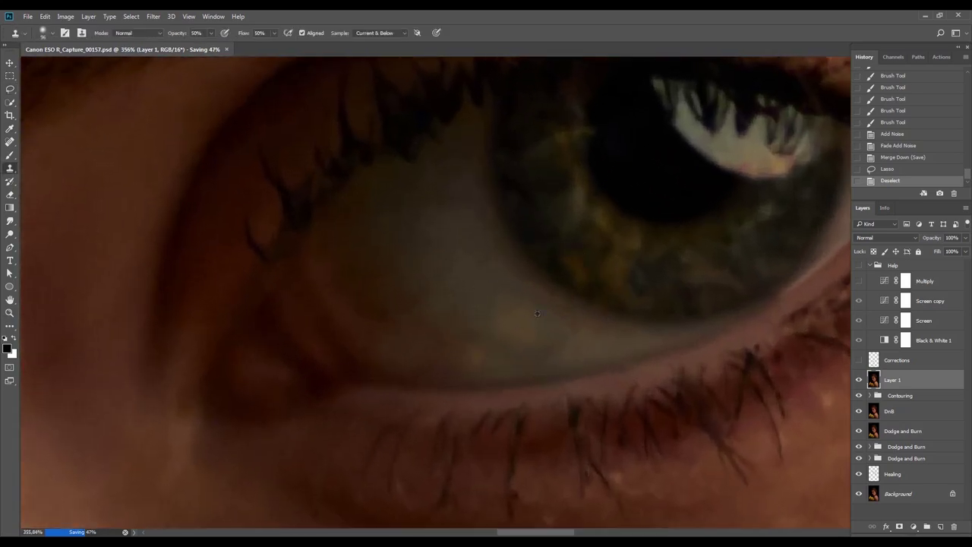
pyautogui.hotkey('ctrl', 'shift', 'n')
pyautogui.press('Return')
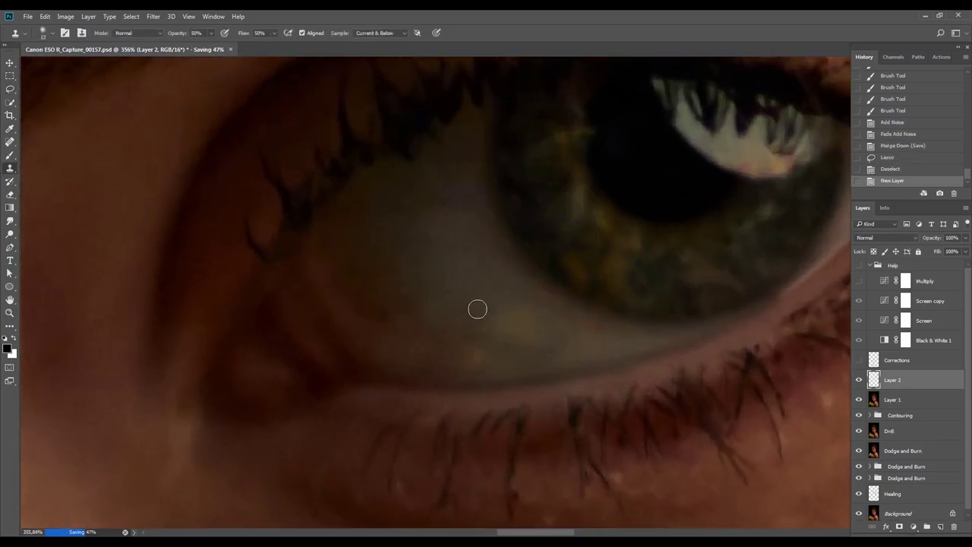
pyautogui.keyDown('alt'); pyautogui.click(465, 297); pyautogui.keyUp('alt')
pyautogui.moveTo(528, 338)
pyautogui.mouseDown()
pyautogui.moveTo(511, 322)
pyautogui.moveTo(524, 317)
pyautogui.moveTo(494, 322)
pyautogui.moveTo(536, 331)
pyautogui.mouseUp()
pyautogui.moveTo(503, 334)
pyautogui.mouseDown()
pyautogui.moveTo(487, 337)
pyautogui.moveTo(479, 356)
pyautogui.mouseUp()
pyautogui.keyDown('alt'); pyautogui.click(459, 337); pyautogui.keyUp('alt')
pyautogui.click(480, 356)
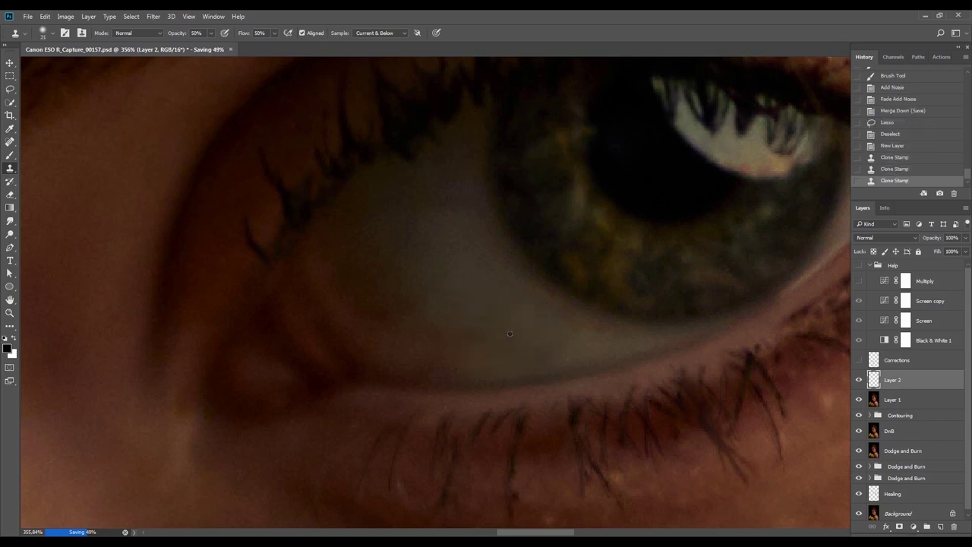
# Even out the lower white of the eye toward the inner corner with the Clone Stamp, undoing the last stroke
pyautogui.press('z')
pyautogui.moveTo(543, 304)
pyautogui.mouseDown()
pyautogui.moveTo(471, 328)
pyautogui.moveTo(521, 317)
pyautogui.moveTo(577, 335)
pyautogui.mouseUp()
pyautogui.press('s')
pyautogui.click(549, 363)
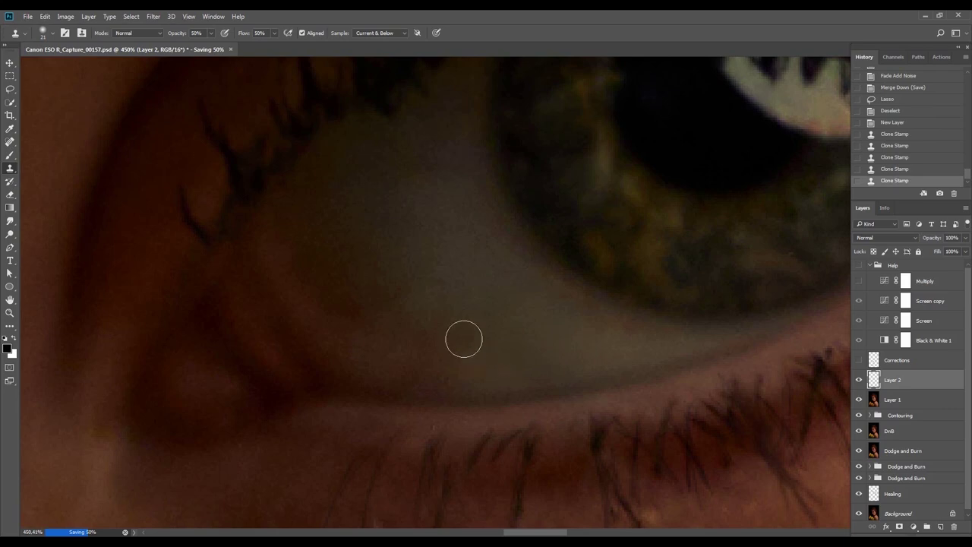
pyautogui.moveTo(419, 338); pyautogui.dragTo(469, 373)
pyautogui.hotkey('ctrl', 'z')
pyautogui.scroll(-5, 562, 292)
pyautogui.scroll(4, 569, 310)
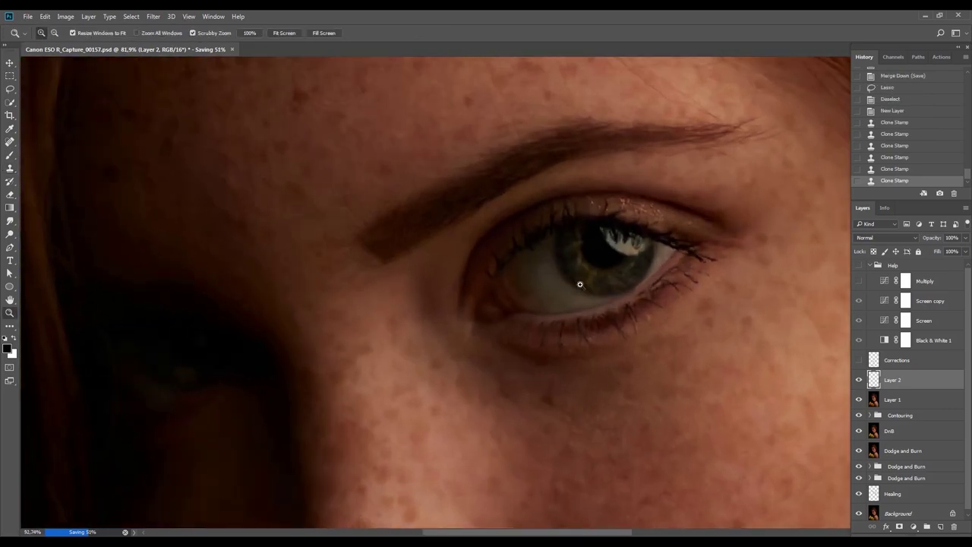
# Clone over the remaining uneven patches on the inner white of the eye, undoing and resampling where needed
pyautogui.keyDown('alt'); pyautogui.rightClick(512, 283); pyautogui.keyUp('alt')
pyautogui.keyDown('alt'); pyautogui.click(527, 260); pyautogui.keyUp('alt')
pyautogui.moveTo(523, 248)
pyautogui.mouseDown()
pyautogui.moveTo(519, 221)
pyautogui.moveTo(512, 226)
pyautogui.mouseUp()
pyautogui.hotkey('ctrl', 'z')
pyautogui.hotkey('ctrl', 'z')
pyautogui.keyDown('alt'); pyautogui.click(523, 200); pyautogui.keyUp('alt')
pyautogui.keyDown('alt'); pyautogui.click(502, 231); pyautogui.keyUp('alt')
pyautogui.moveTo(500, 295); pyautogui.dragTo(505, 293)
# Add 1% Gaussian monochromatic noise to the cloned patches on Layer 2
pyautogui.press('v')
pyautogui.click(153, 16)
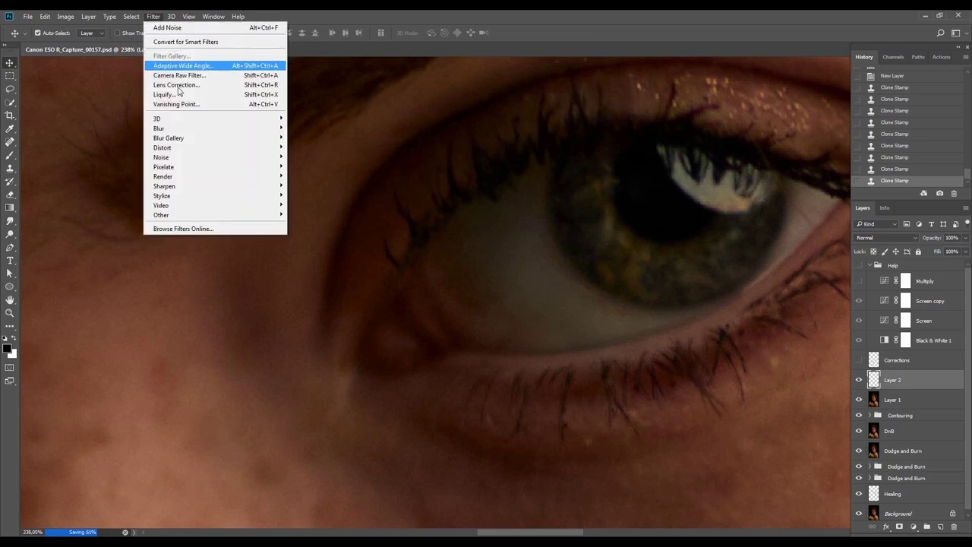
pyautogui.moveTo(224, 157)
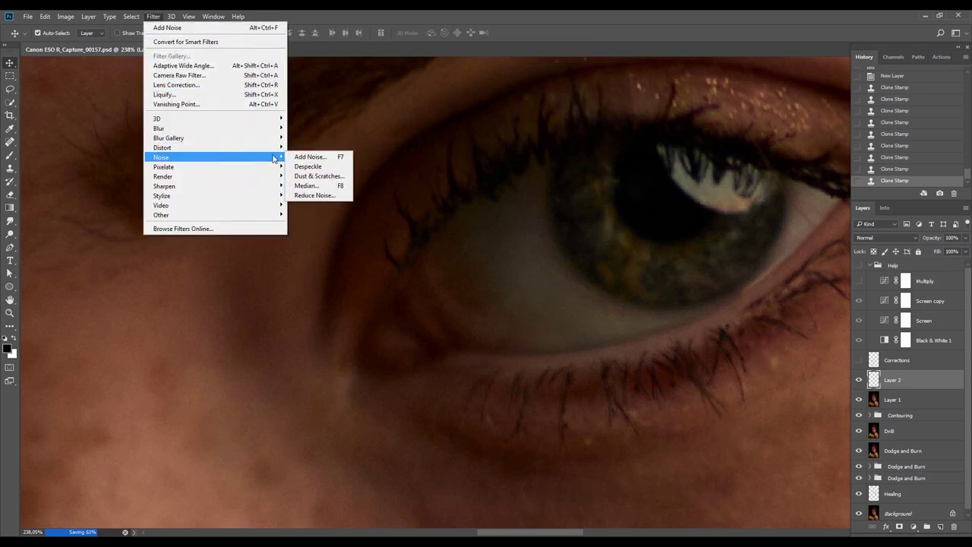
pyautogui.click(340, 163)
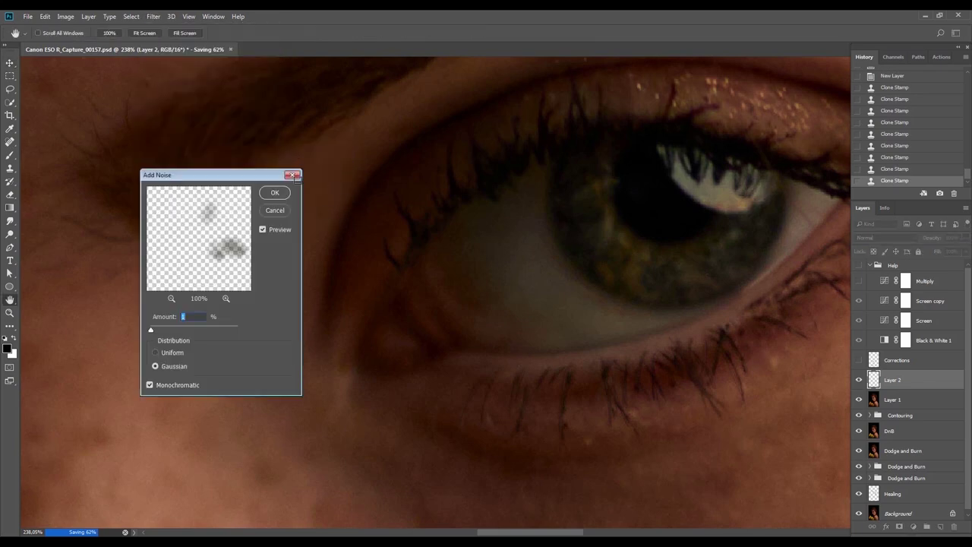
pyautogui.press('Return')
# Fade the Add Noise effect on the cloned patches to 35% opacity in Normal mode
pyautogui.press('z')
pyautogui.moveTo(592, 319); pyautogui.dragTo(651, 337)
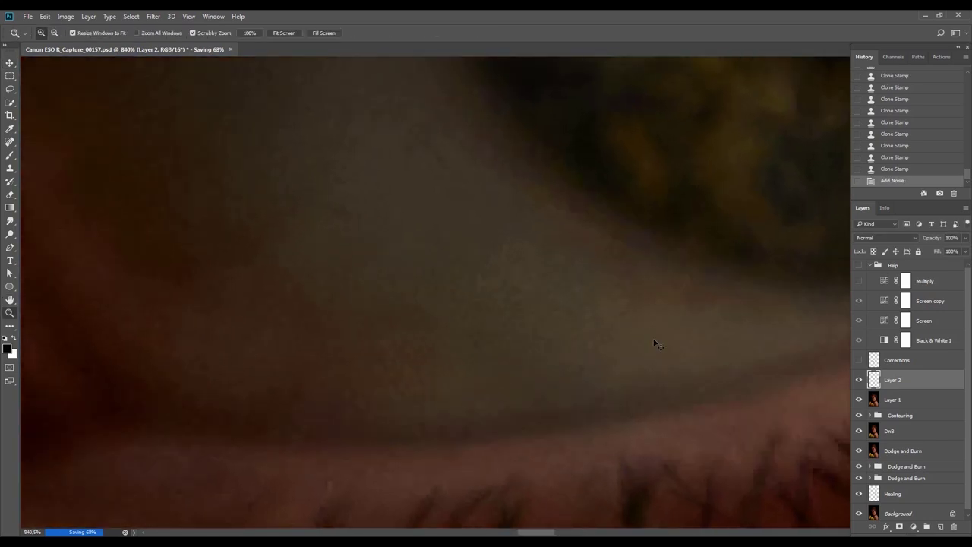
pyautogui.hotkey('ctrl', 'shift', 'f')
pyautogui.write('35')
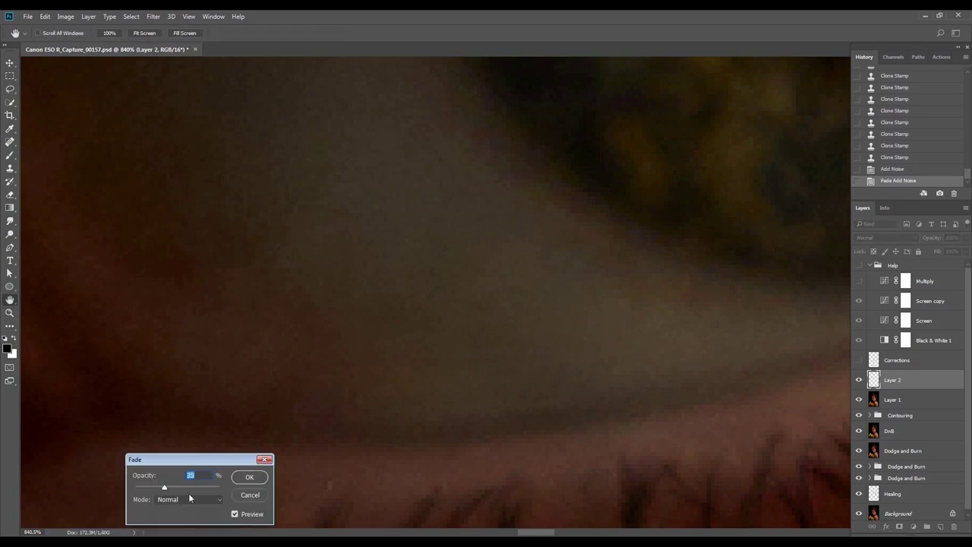
pyautogui.click(190, 498)
pyautogui.click(192, 491)
pyautogui.press('Return')
# Merge Layer 2 down into Layer 1 and toggle Layer 1's visibility to check the retouch
pyautogui.press('z')
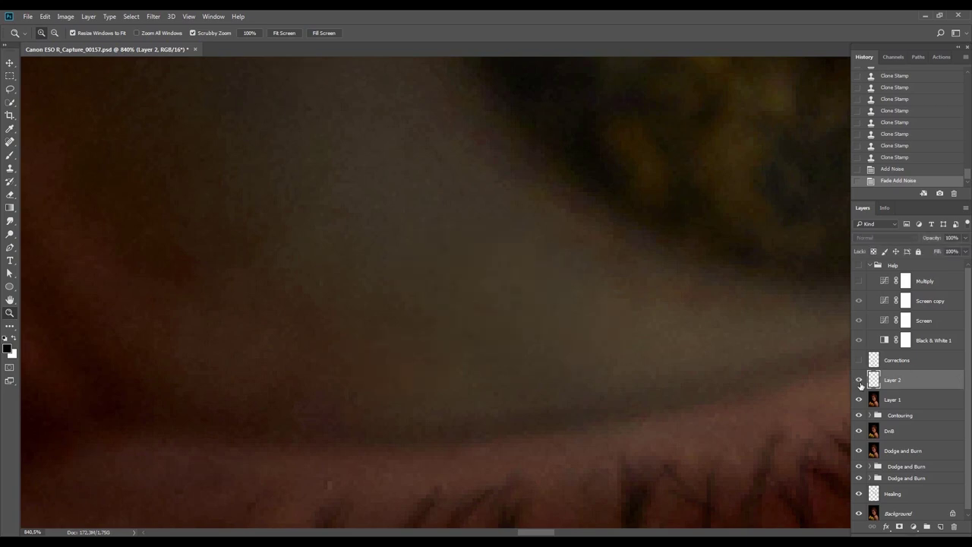
pyautogui.moveTo(597, 293); pyautogui.dragTo(616, 325)
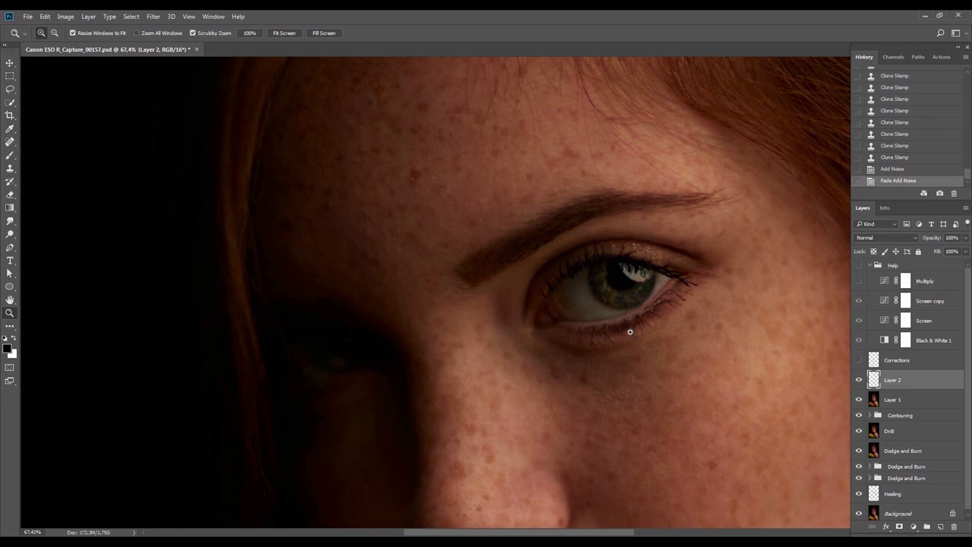
pyautogui.hotkey('ctrl', 'e')
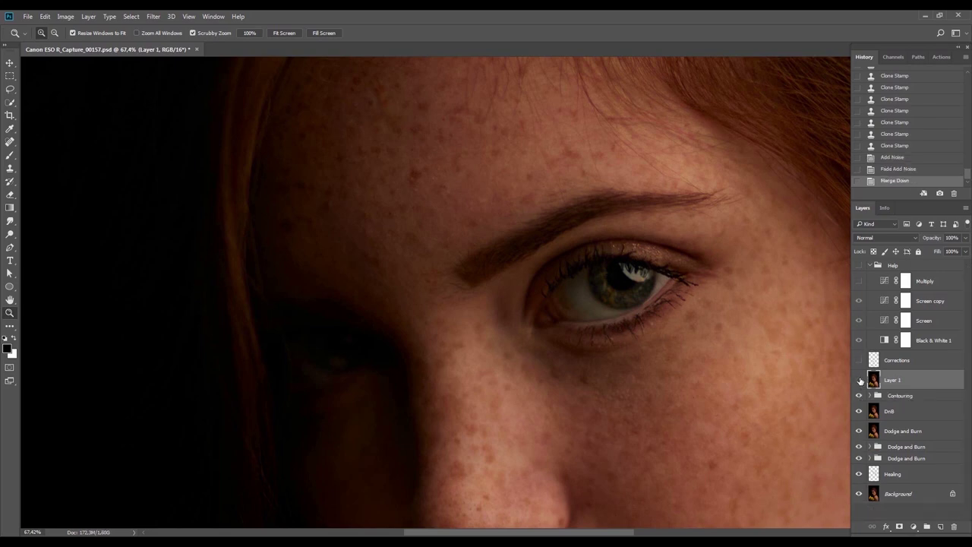
pyautogui.click(859, 380)
# Lasso the area around the lit eye and eyebrow and copy it to a new layer
pyautogui.moveTo(742, 369); pyautogui.dragTo(655, 314)
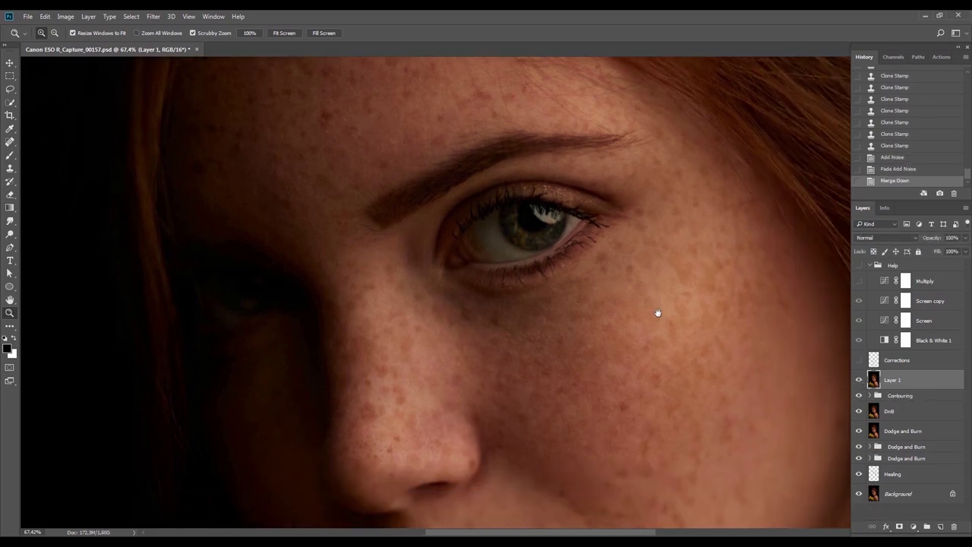
pyautogui.press('l')
pyautogui.moveTo(422, 102)
pyautogui.mouseDown()
pyautogui.moveTo(653, 406)
pyautogui.moveTo(459, 44)
pyautogui.mouseUp()
pyautogui.hotkey('ctrl', 'j')
pyautogui.moveTo(496, 306); pyautogui.dragTo(495, 376)
# Apply Unsharp Mask to the copied eye area with amount 35%, radius 35 pixels and threshold 1
pyautogui.hotkey('ctrl', 'alt', 'u')
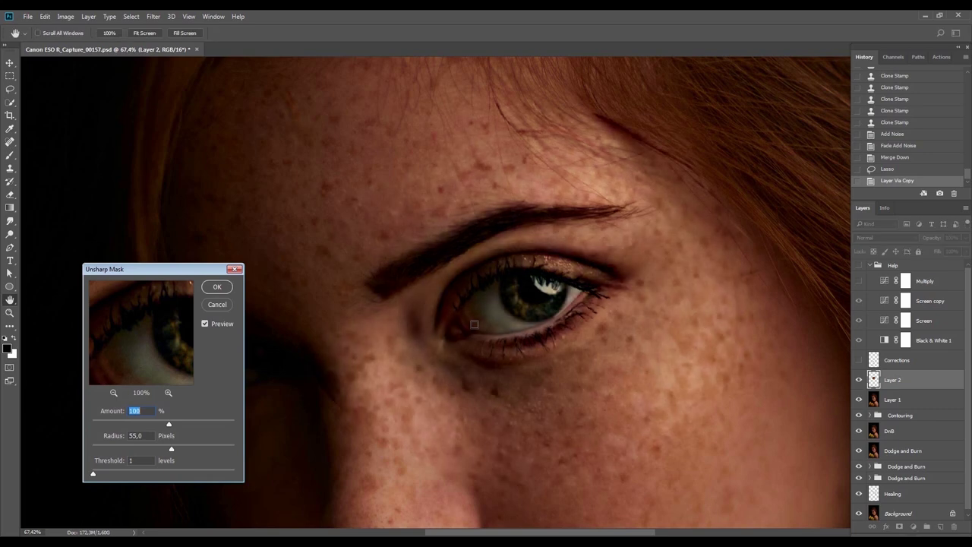
pyautogui.press('Tab')
pyautogui.write('2')
pyautogui.hotkey('shift', 'Tab')
pyautogui.write('3')
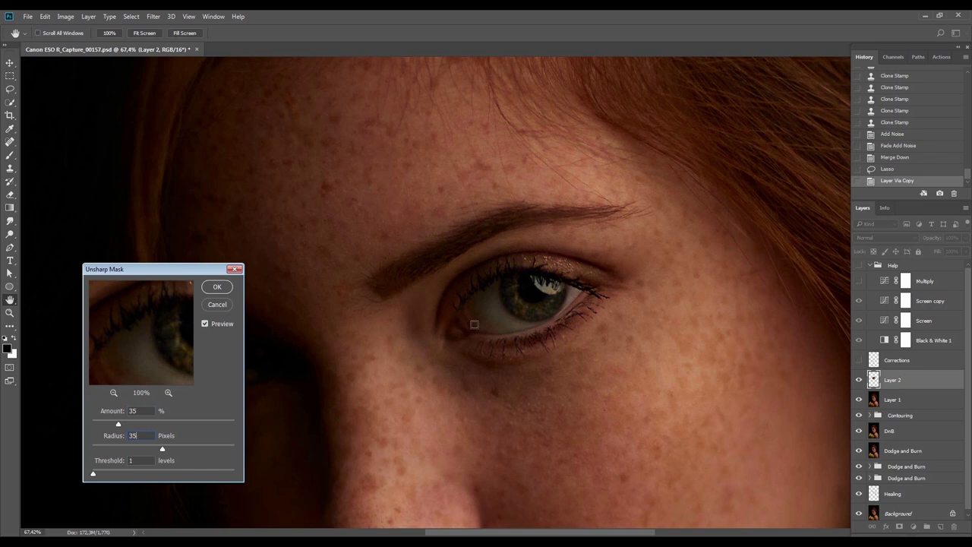
pyautogui.press('Return')
# Fade the Unsharp Mask at 100% opacity with the mode set to Luminosity
pyautogui.hotkey('ctrl', 'shift', 'f')
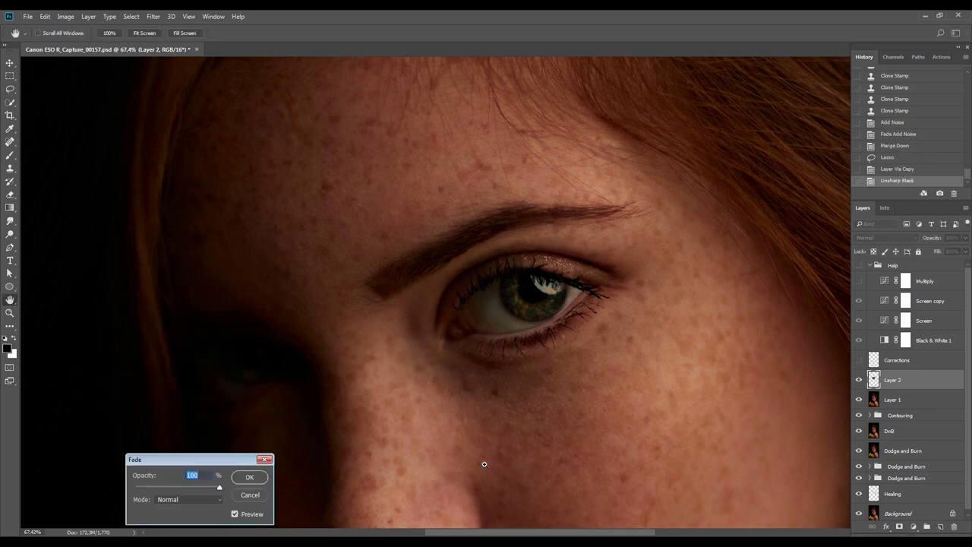
pyautogui.click(191, 498)
pyautogui.click(169, 467)
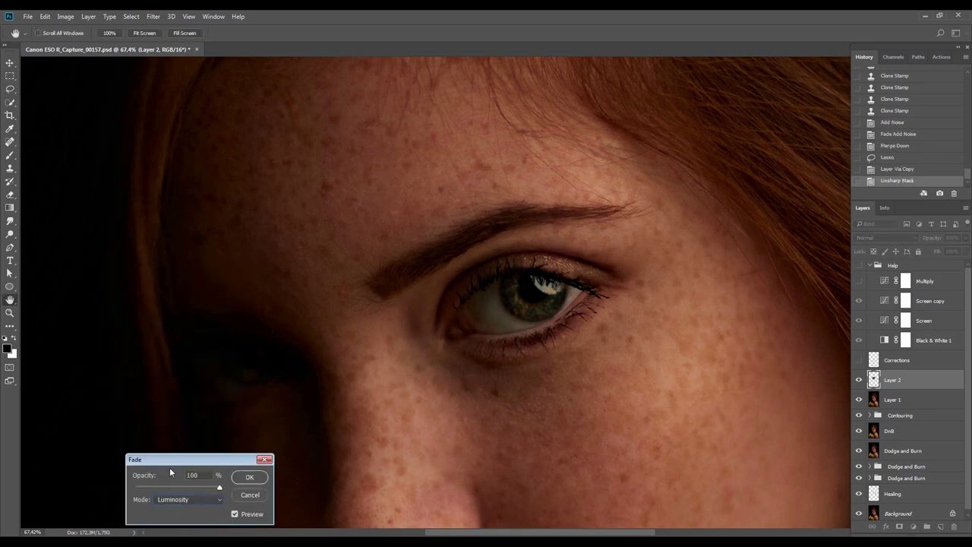
pyautogui.press('Return')
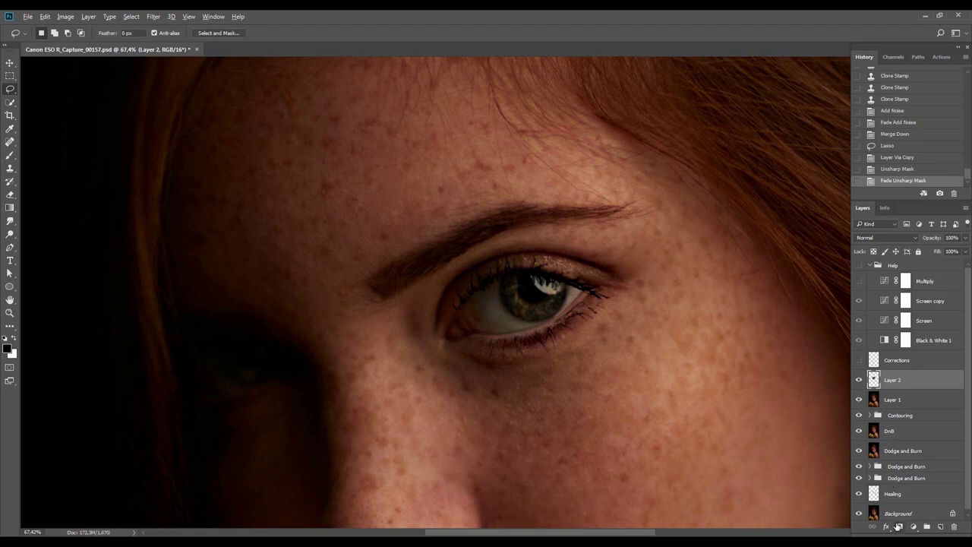
# Add a black mask to Layer 2 and prepare a larger white brush with 50% hardness
pyautogui.keyDown('alt'); pyautogui.click(899, 526); pyautogui.keyUp('alt')
pyautogui.press('b')
pyautogui.moveTo(528, 299)
pyautogui.mouseDown()
pyautogui.moveTo(537, 303)
pyautogui.moveTo(565, 211)
pyautogui.mouseUp()
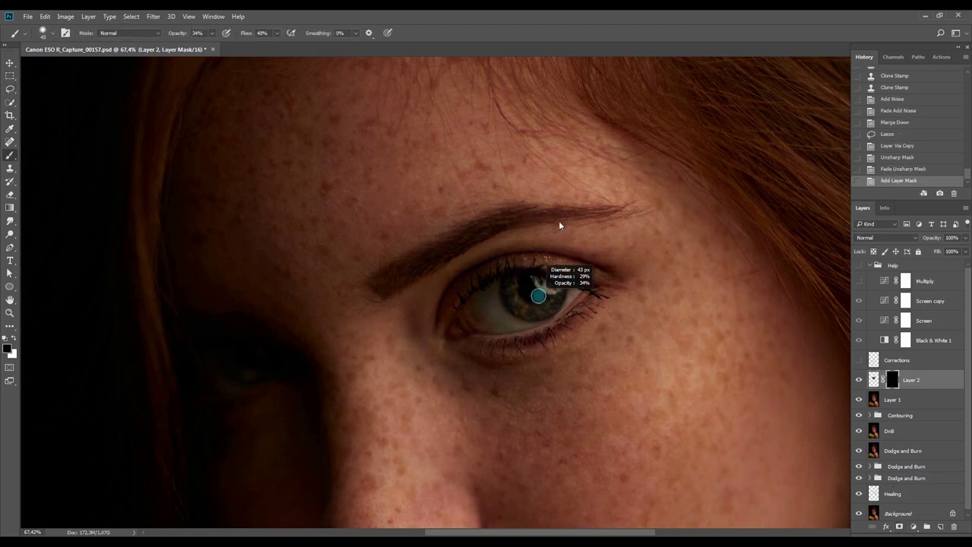
pyautogui.rightClick(560, 243)
pyautogui.click(652, 275)
pyautogui.write('50')
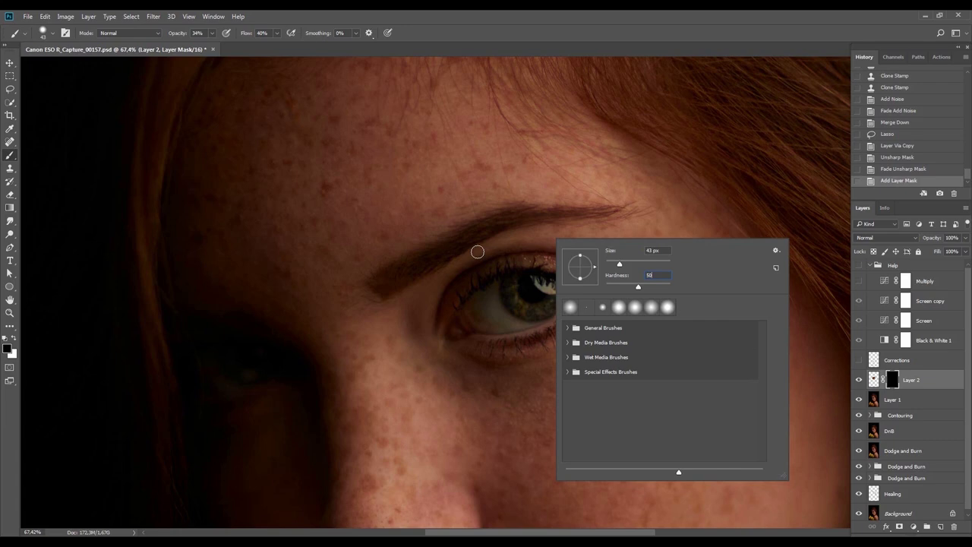
pyautogui.press('Return')
pyautogui.moveTo(595, 328); pyautogui.dragTo(606, 328)
pyautogui.press('x')
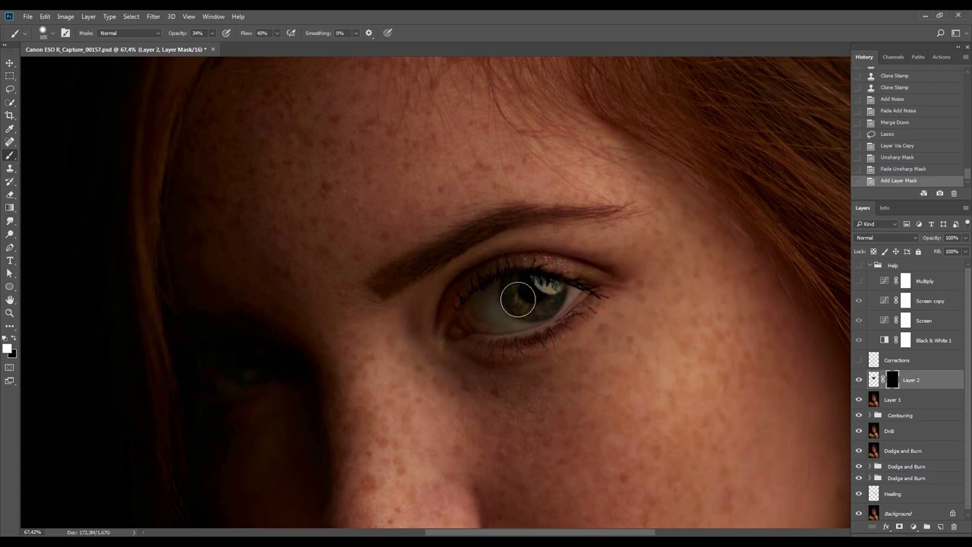
# Paint white on Layer 2's mask over the iris, upper eyelid and both lash lines to reveal the contrast boost
pyautogui.moveTo(545, 276)
pyautogui.mouseDown()
pyautogui.moveTo(583, 289)
pyautogui.moveTo(497, 298)
pyautogui.moveTo(470, 334)
pyautogui.moveTo(499, 311)
pyautogui.mouseUp()
pyautogui.moveTo(456, 298); pyautogui.dragTo(622, 252)
pyautogui.moveTo(426, 284); pyautogui.dragTo(595, 253)
pyautogui.moveTo(504, 265); pyautogui.dragTo(532, 335)
pyautogui.moveTo(523, 349); pyautogui.dragTo(614, 311)
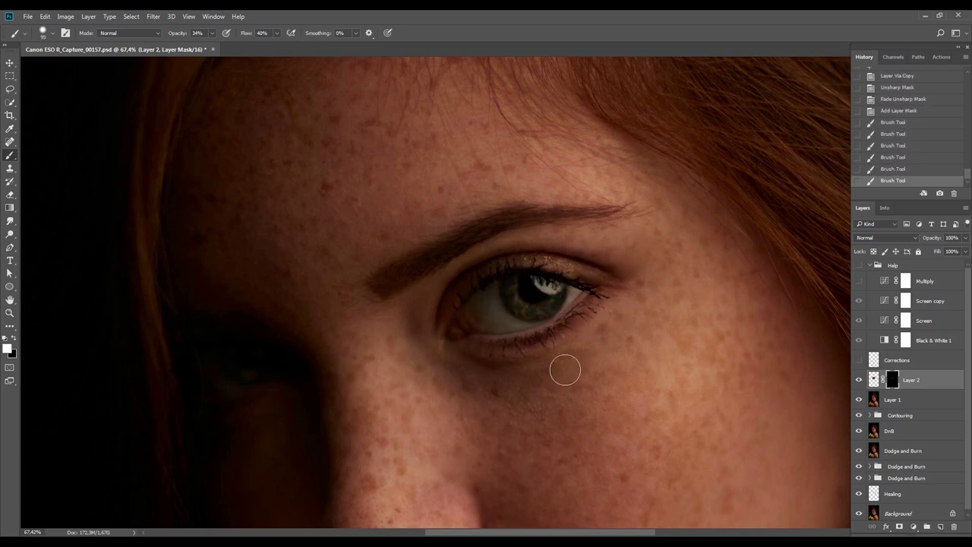
# Refine Layer 2's mask around the inner white of the eye by alternating black and white brush strokes
pyautogui.press('x')
pyautogui.moveTo(469, 324)
pyautogui.mouseDown()
pyautogui.moveTo(445, 346)
pyautogui.moveTo(445, 308)
pyautogui.moveTo(465, 325)
pyautogui.moveTo(494, 310)
pyautogui.mouseUp()
pyautogui.press('x')
pyautogui.press('x')
pyautogui.press('x')
pyautogui.press('x')
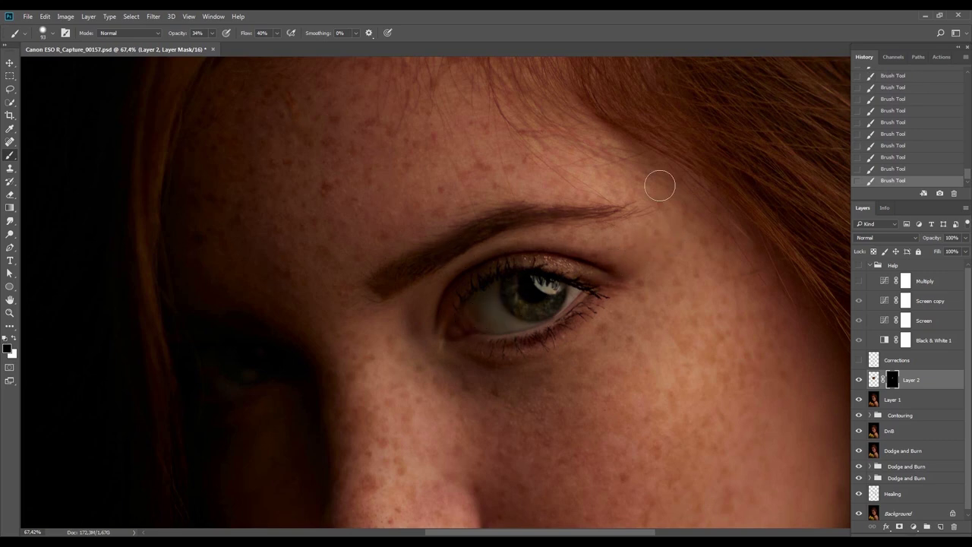
# Compare Layer 2 with its mask off and on, and paint the contrast boost into the eyebrow, correcting its edges
pyautogui.keyDown('shift'); pyautogui.click(892, 379); pyautogui.keyUp('shift')
pyautogui.keyDown('shift'); pyautogui.click(893, 379); pyautogui.keyUp('shift')
pyautogui.press('x')
pyautogui.moveTo(395, 281); pyautogui.dragTo(522, 201)
pyautogui.press('x')
pyautogui.moveTo(349, 306); pyautogui.dragTo(395, 258)
pyautogui.press('x')
pyautogui.moveTo(498, 230)
pyautogui.mouseDown()
pyautogui.moveTo(530, 216)
pyautogui.moveTo(440, 262)
pyautogui.moveTo(467, 245)
pyautogui.mouseUp()
pyautogui.press('x')
# Judge Layer 2 hidden and shown, lower its opacity to 80% and merge it down into Layer 1
pyautogui.click(859, 379)
pyautogui.click(859, 379)
pyautogui.click(859, 379)
pyautogui.click(860, 379)
pyautogui.press('v')
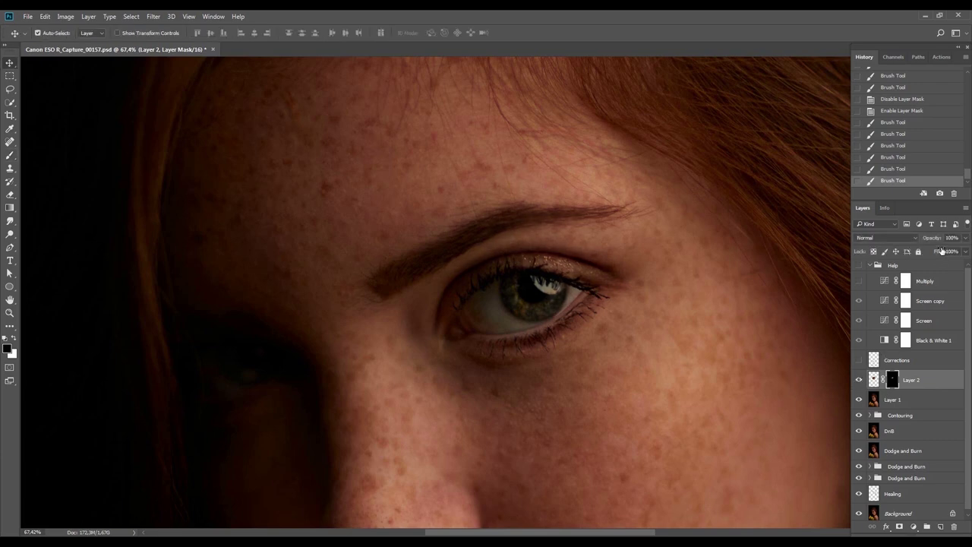
pyautogui.press('0')
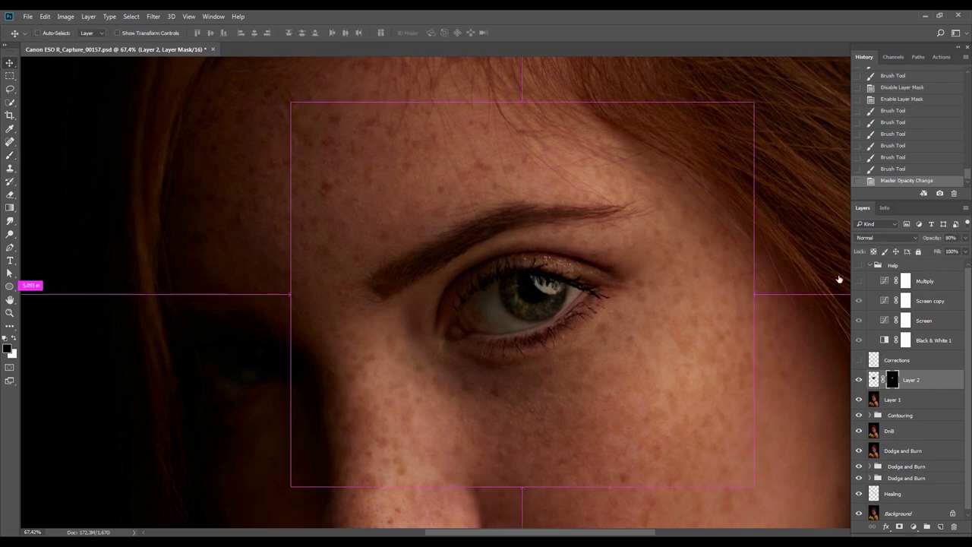
pyautogui.hotkey('ctrl', 'e')
# Sharpen Layer 1 using Unsharp Mask with amount 100% and radius 2 pixels
pyautogui.hotkey('ctrl', 'alt', 'f')
pyautogui.write('100')
pyautogui.press('Tab')
pyautogui.write('2')
pyautogui.press('Return')
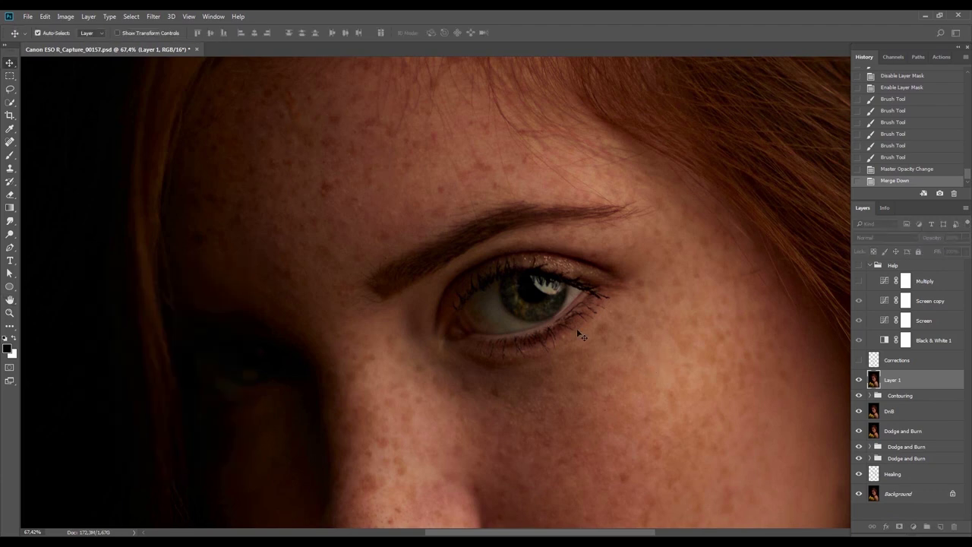
# Fade the Unsharp Mask in Luminosity mode at 100%, make that state the History Brush source and return to the Merge Down history state
pyautogui.hotkey('ctrl', 'shift', 'f')
pyautogui.click(173, 495)
pyautogui.click(185, 492)
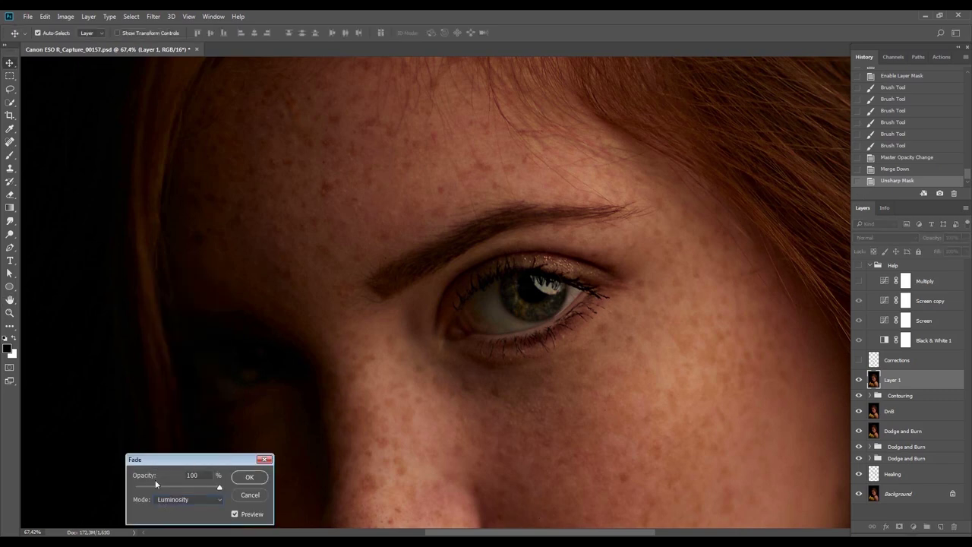
pyautogui.press('Return')
pyautogui.click(890, 158)
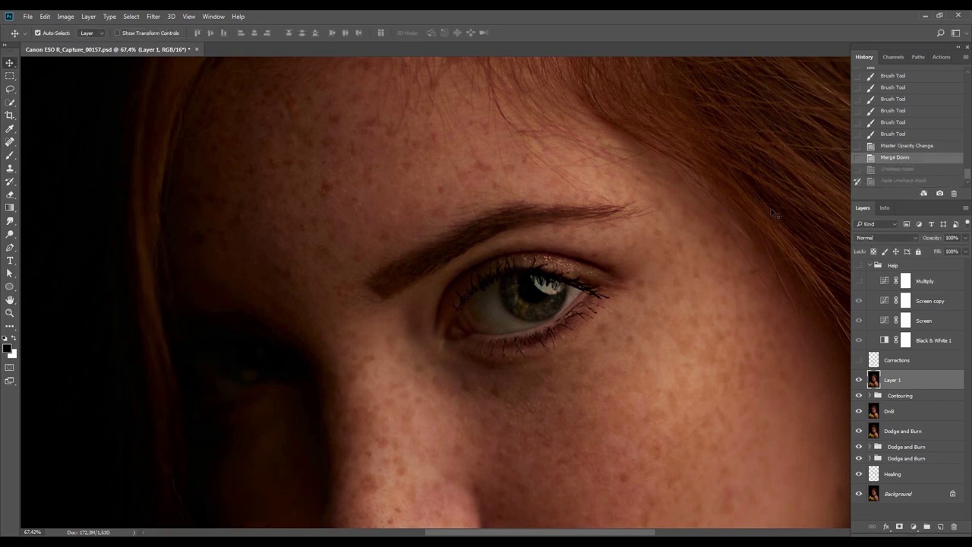
# Paint the sharpening back over the iris and lower lashes with the History Brush at 50% opacity and 50% flow
pyautogui.press('y')
pyautogui.rightClick(10, 181)
pyautogui.click(47, 185)
pyautogui.moveTo(530, 332); pyautogui.dragTo(519, 331)
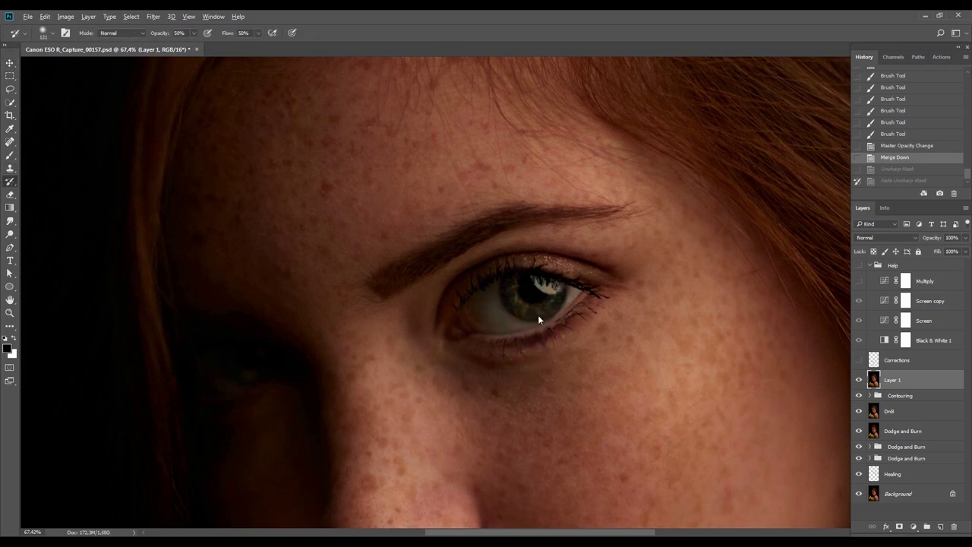
pyautogui.moveTo(541, 289)
pyautogui.mouseDown()
pyautogui.moveTo(545, 310)
pyautogui.moveTo(542, 285)
pyautogui.moveTo(537, 306)
pyautogui.mouseUp()
pyautogui.moveTo(498, 337); pyautogui.dragTo(632, 279)
pyautogui.hotkey('ctrl', 'z')
pyautogui.hotkey('ctrl', 'z')
pyautogui.hotkey('ctrl', '0')
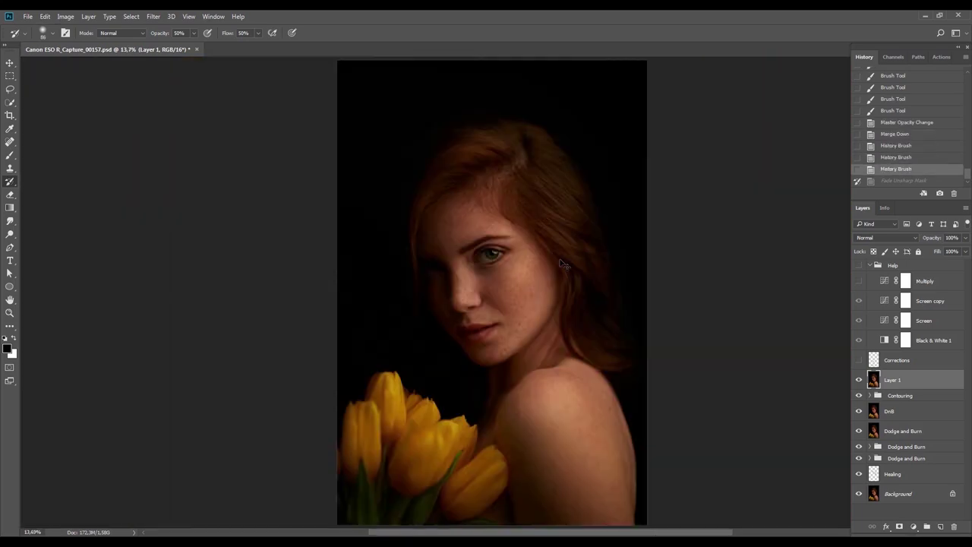
# Compare the whole portrait with Layer 1 hidden and shown, and check its tones with the Help group switched on
pyautogui.click(859, 379)
pyautogui.click(859, 380)
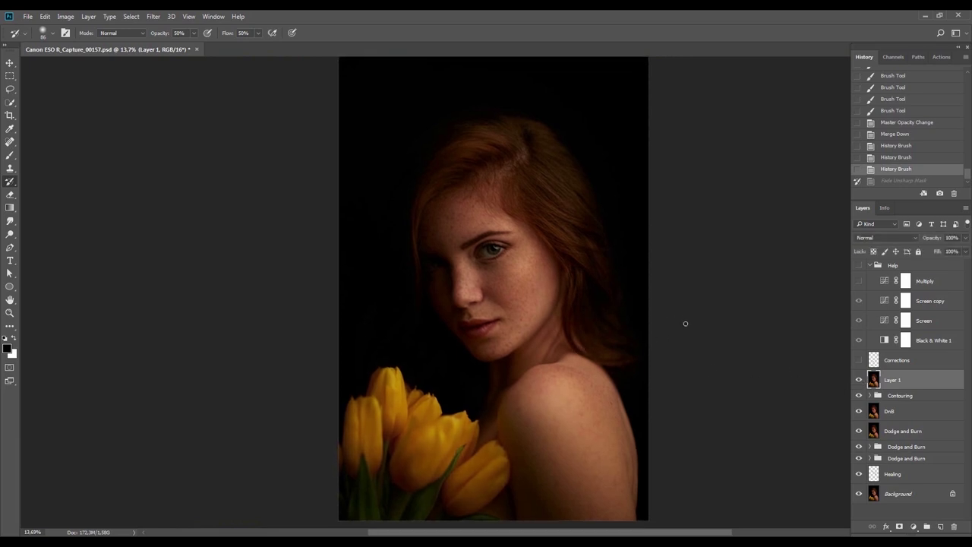
pyautogui.hotkey('ctrl', 'alt', 's')
pyautogui.press('Escape')
pyautogui.click(859, 265)
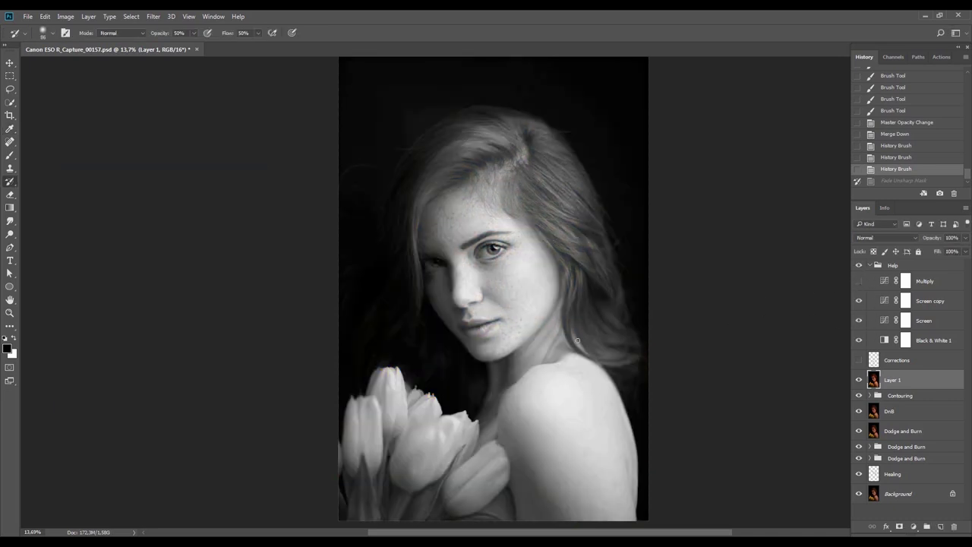
pyautogui.click(859, 265)
pyautogui.press('r')
pyautogui.moveTo(663, 167); pyautogui.dragTo(625, 321)
pyautogui.press('Escape')
pyautogui.press('v')
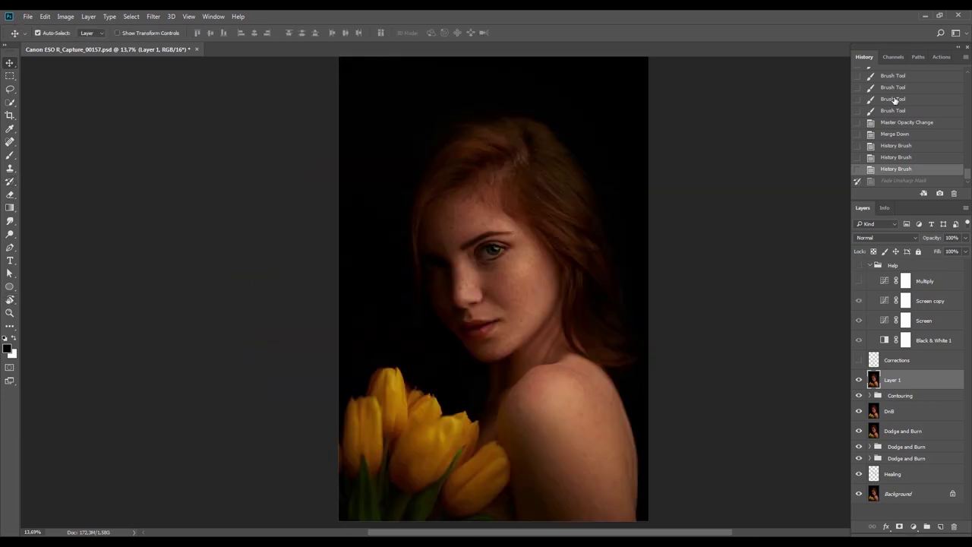
# Run the Light, Dark and Midtone luminosity masks actions together to generate the luminosity mask channels
pyautogui.click(939, 57)
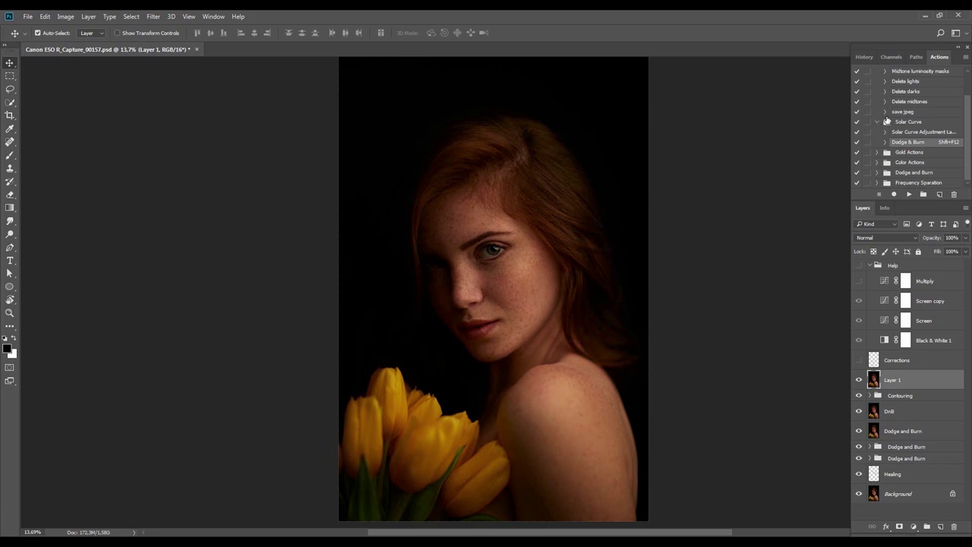
pyautogui.scroll(1, 895, 98)
pyautogui.click(917, 83)
pyautogui.keyDown('ctrl'); pyautogui.click(915, 94); pyautogui.keyUp('ctrl')
pyautogui.keyDown('shift'); pyautogui.click(912, 102); pyautogui.keyUp('shift')
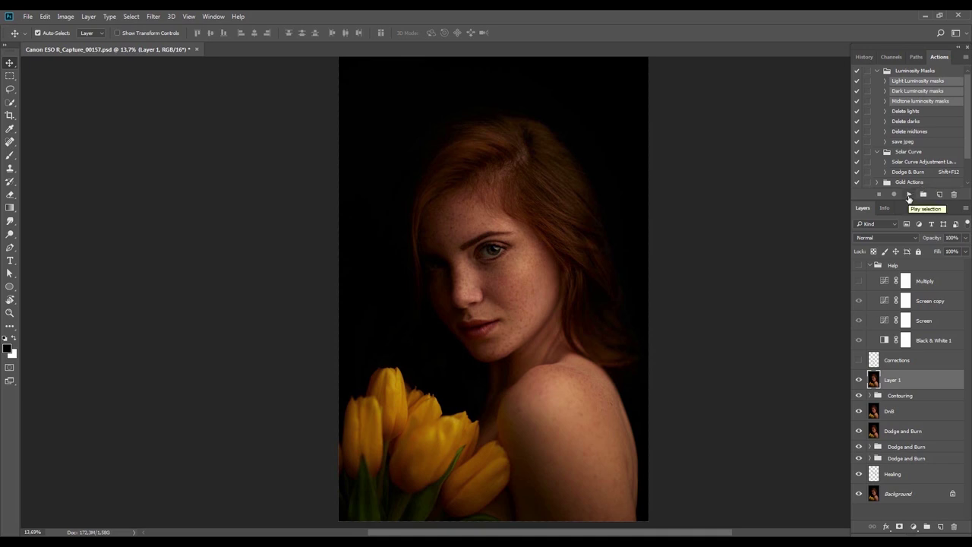
pyautogui.click(909, 196)
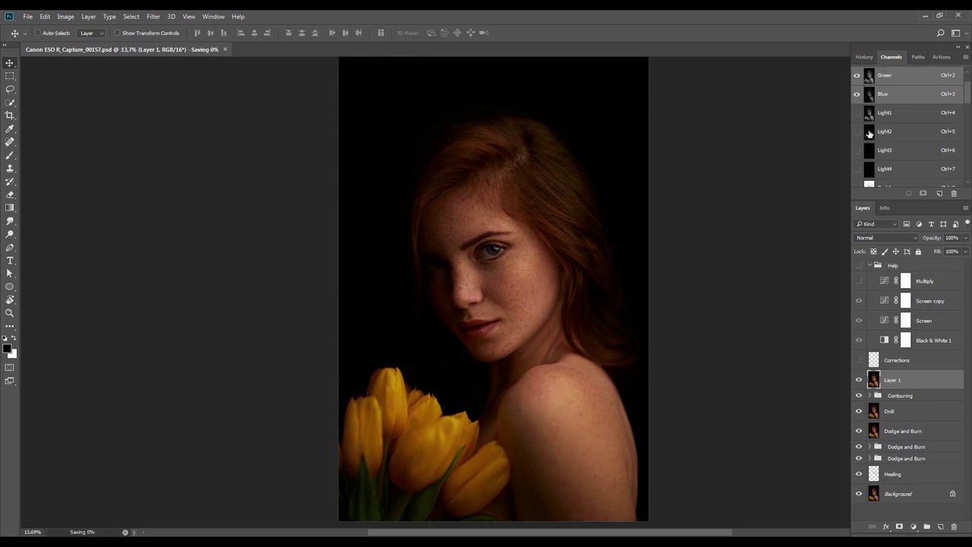
# Add a Curves adjustment above Layer 1 masked by the Light2 channel selection, and inspect its mask
pyautogui.click(490, 209)
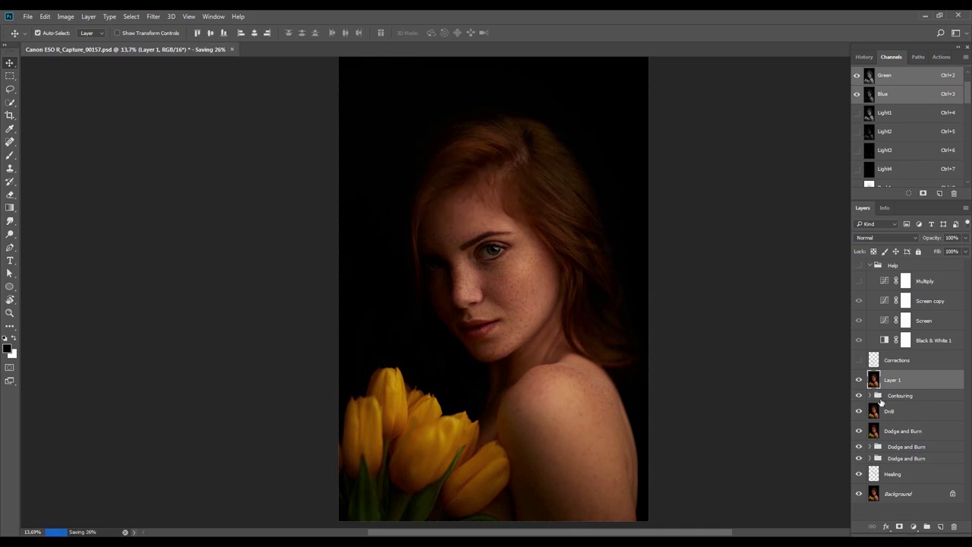
pyautogui.click(913, 526)
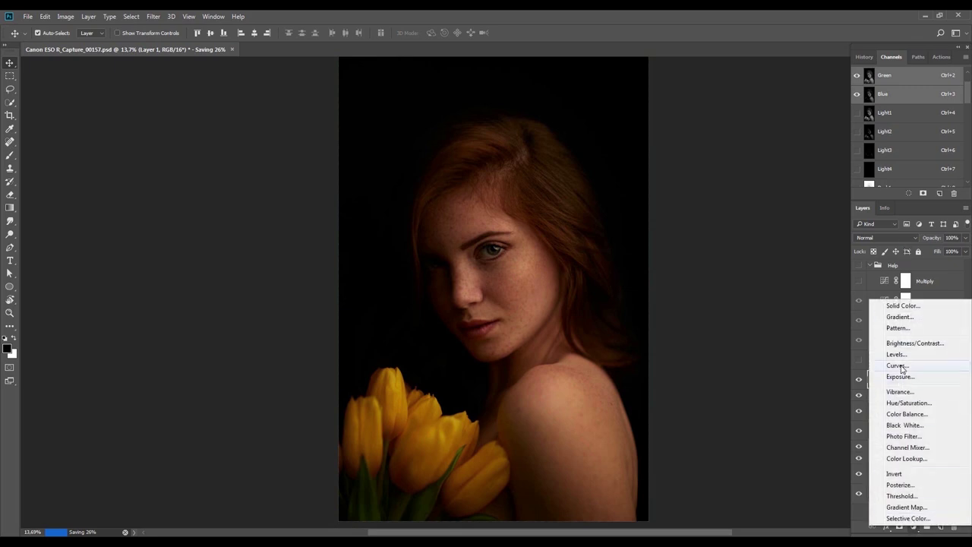
pyautogui.click(898, 365)
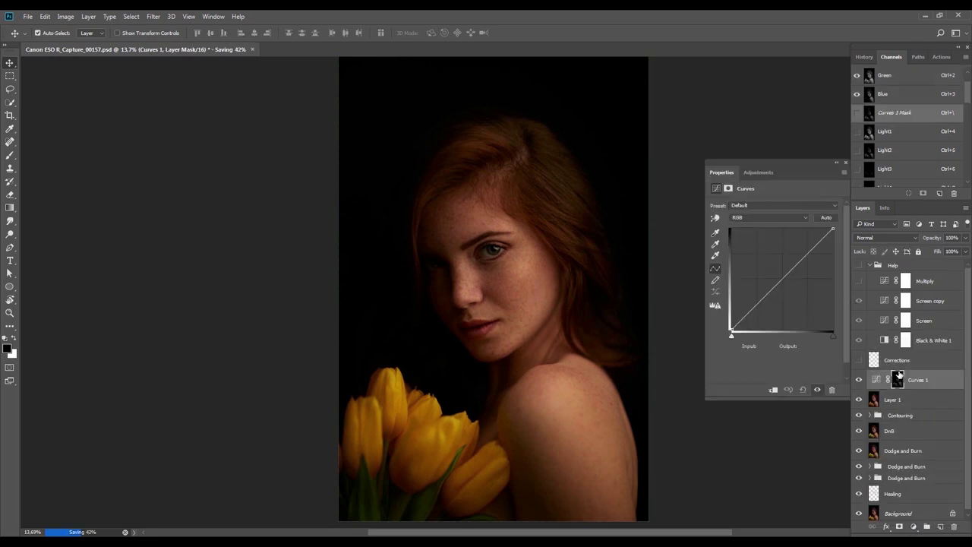
pyautogui.keyDown('alt'); pyautogui.click(897, 379); pyautogui.keyUp('alt')
pyautogui.keyDown('alt'); pyautogui.click(897, 379); pyautogui.keyUp('alt')
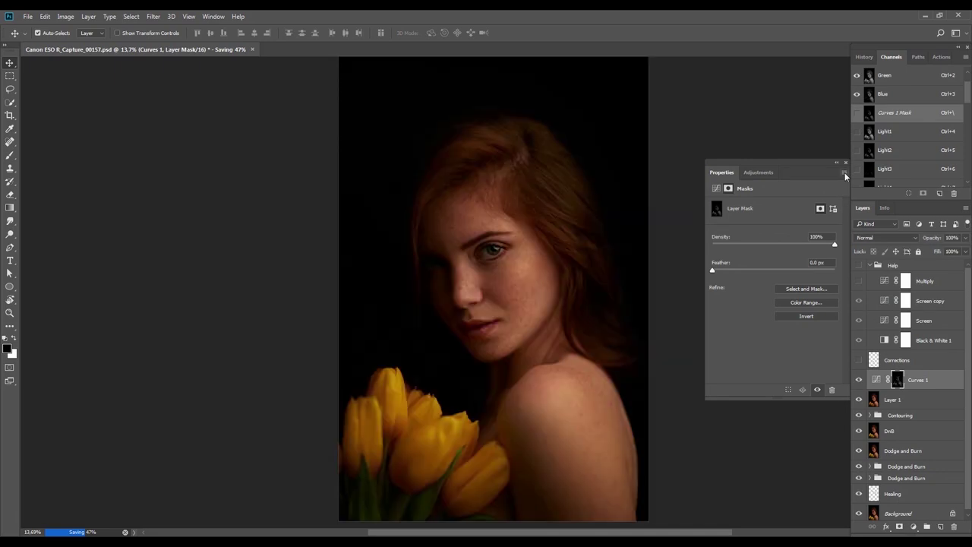
# Set the Curves 1 layer's blend mode to Screen and compare the image with it hidden and shown
pyautogui.click(844, 161)
pyautogui.click(879, 239)
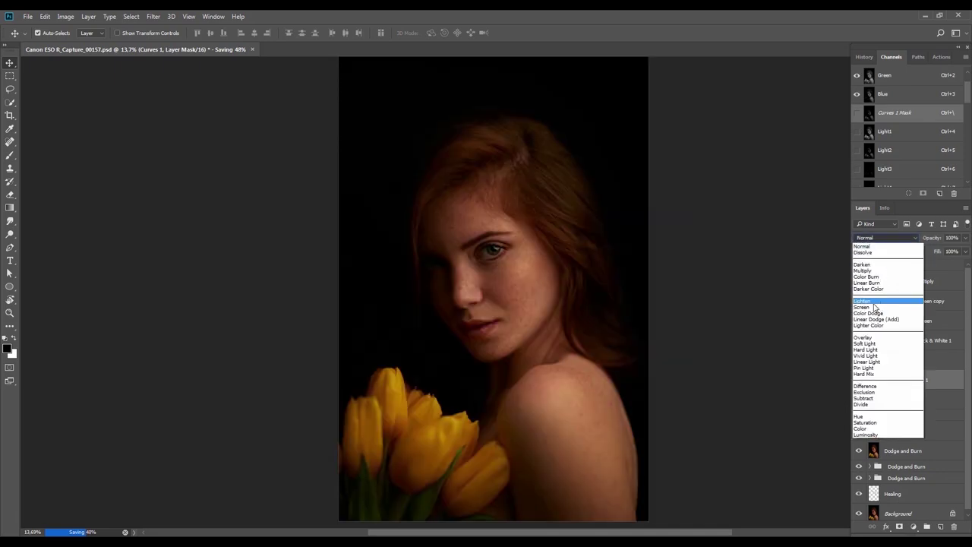
pyautogui.click(872, 308)
pyautogui.click(858, 380)
pyautogui.click(858, 379)
pyautogui.press('ctrl')
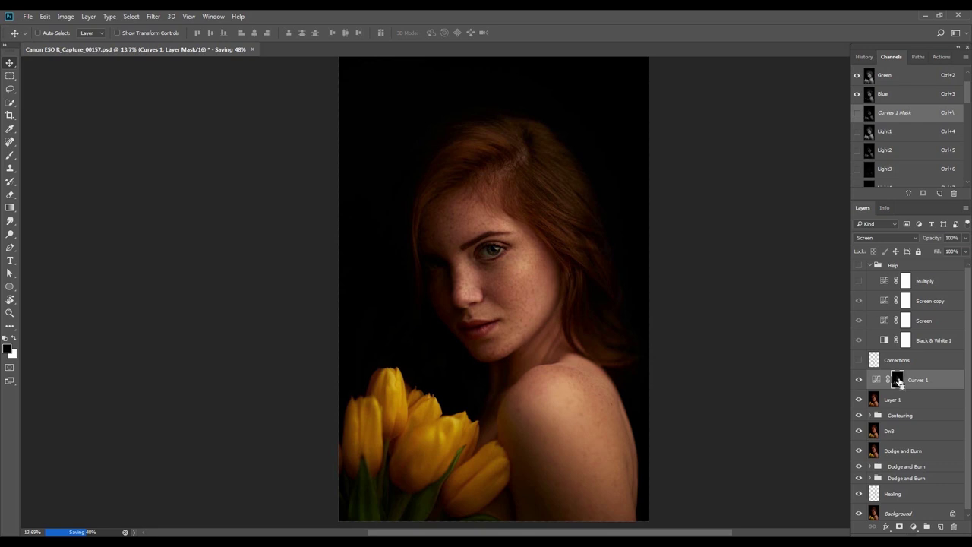
# Load the Curves 1 mask as a selection, invert it and add a second Curves adjustment directly above Layer 1
pyautogui.keyDown('ctrl'); pyautogui.click(898, 380); pyautogui.keyUp('ctrl')
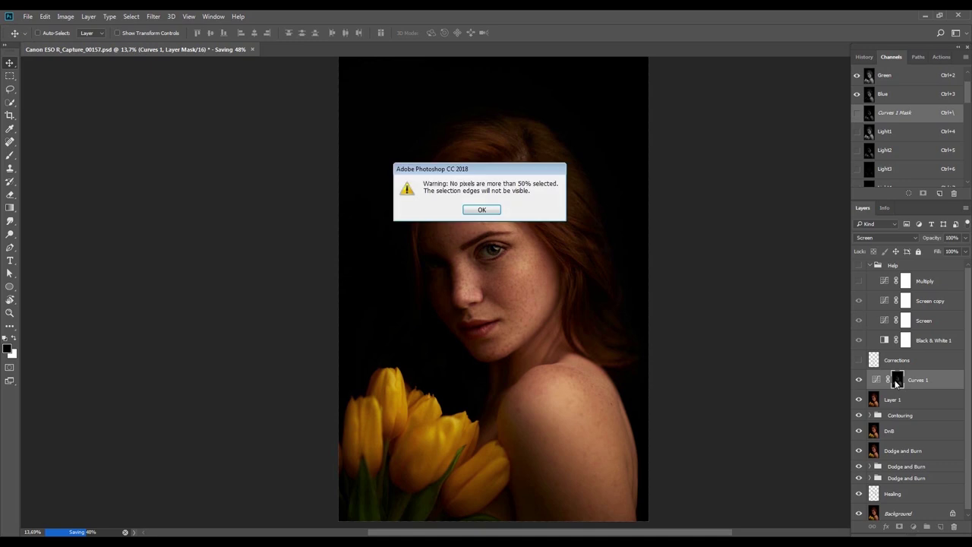
pyautogui.click(478, 209)
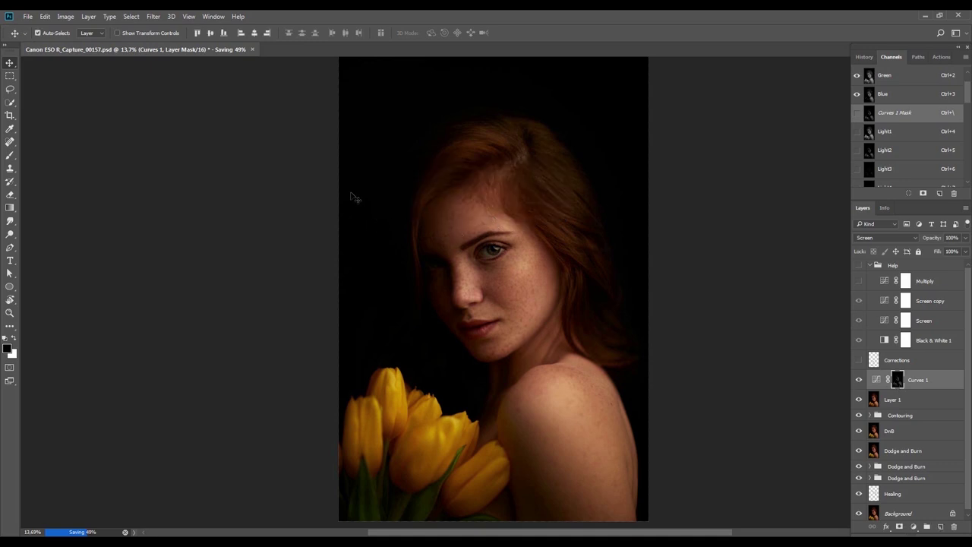
pyautogui.click(134, 16)
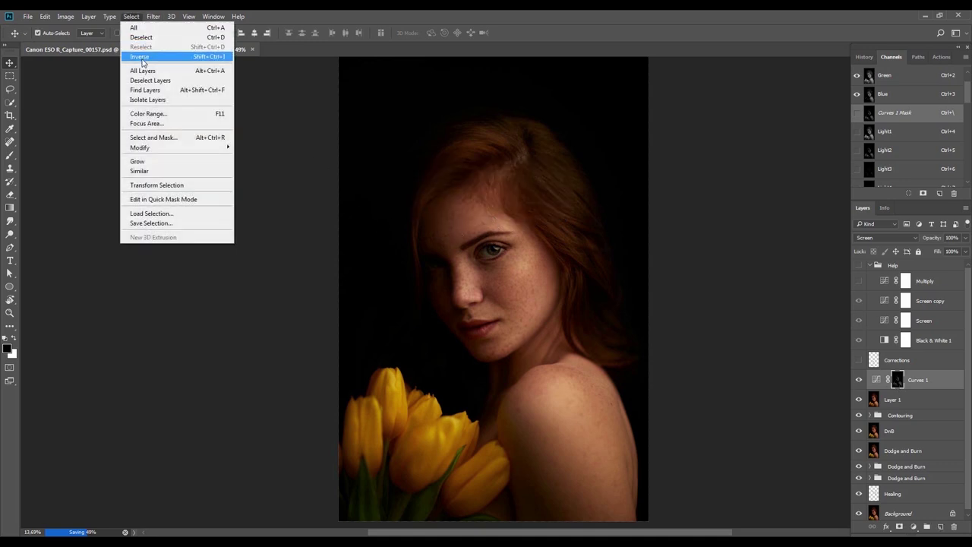
pyautogui.click(140, 57)
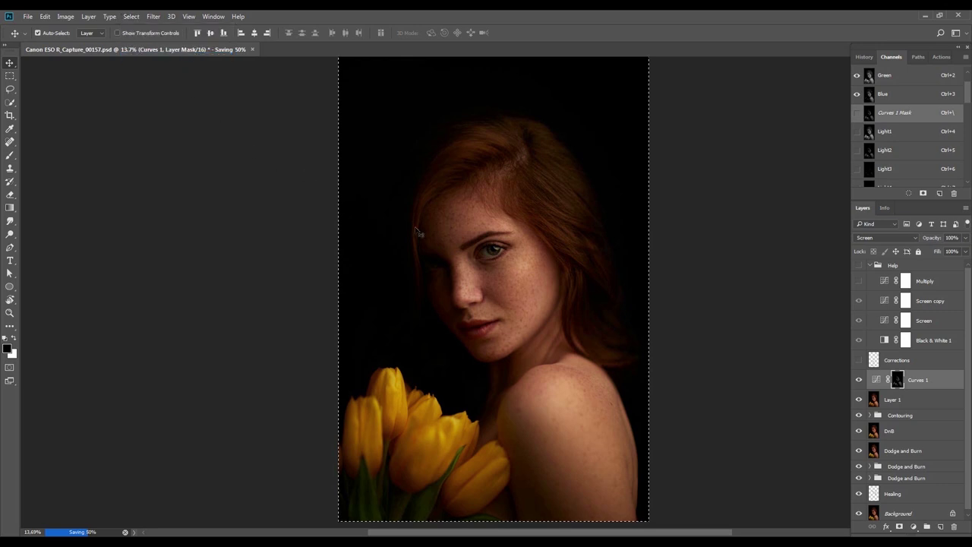
pyautogui.click(889, 400)
pyautogui.click(914, 527)
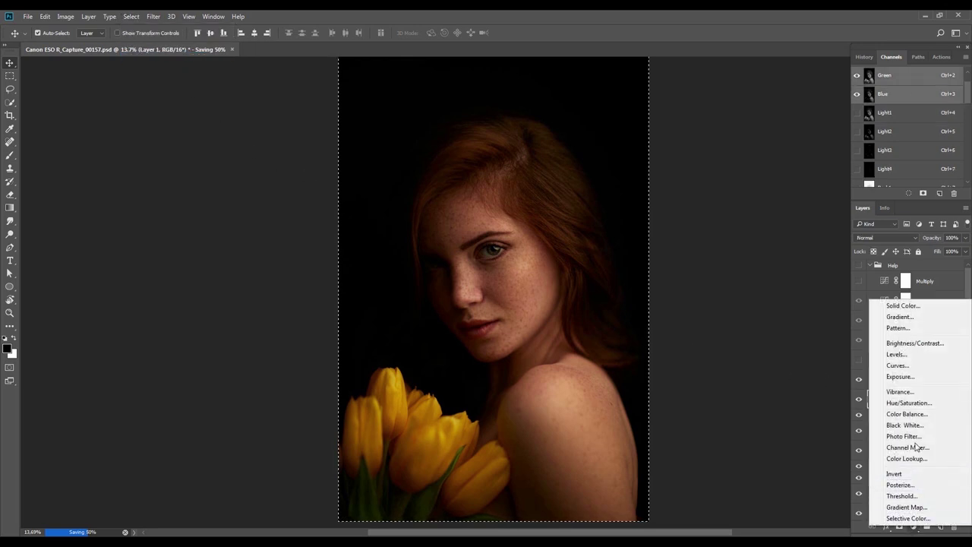
pyautogui.click(900, 364)
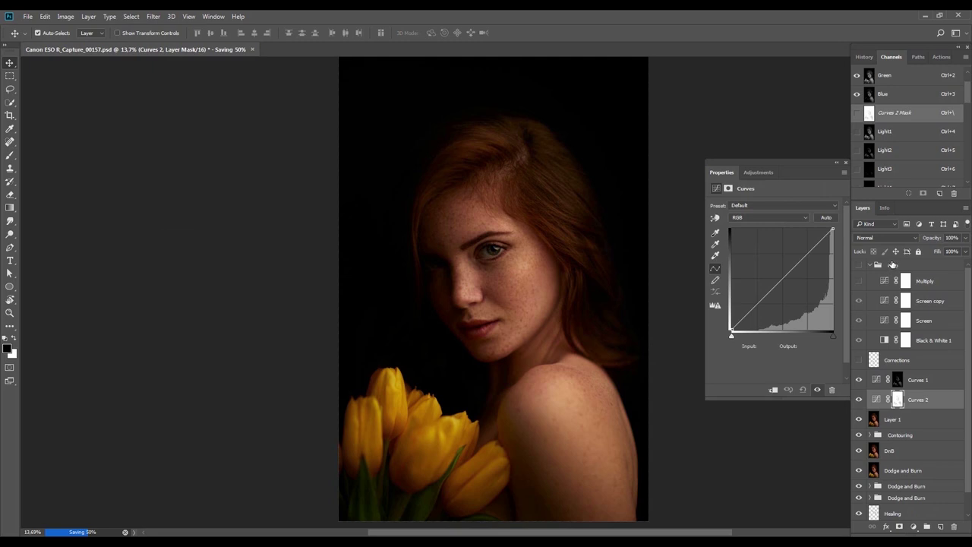
# Set the Curves 2 layer to Multiply at 22% opacity and compare the image with it hidden and shown
pyautogui.click(899, 400)
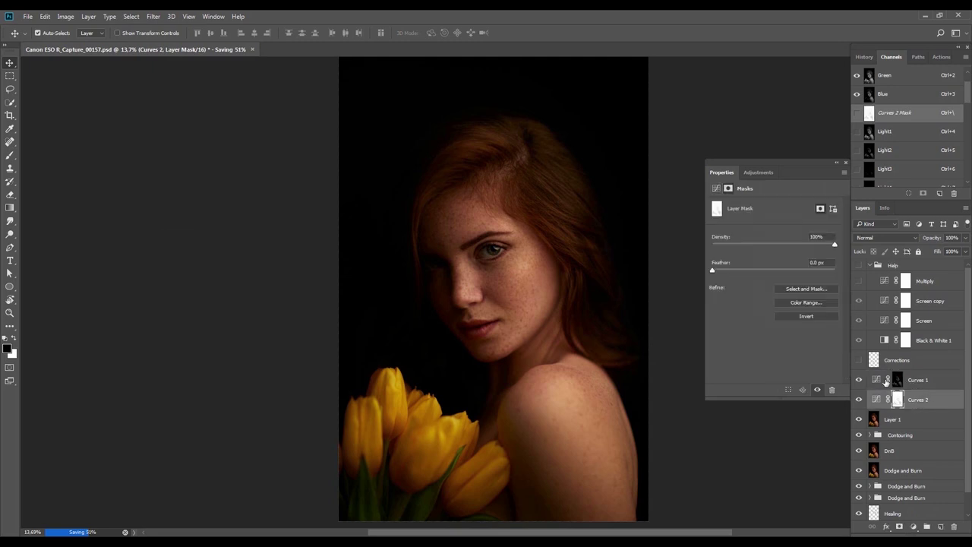
pyautogui.click(885, 238)
pyautogui.click(877, 263)
pyautogui.moveTo(932, 238); pyautogui.dragTo(896, 241)
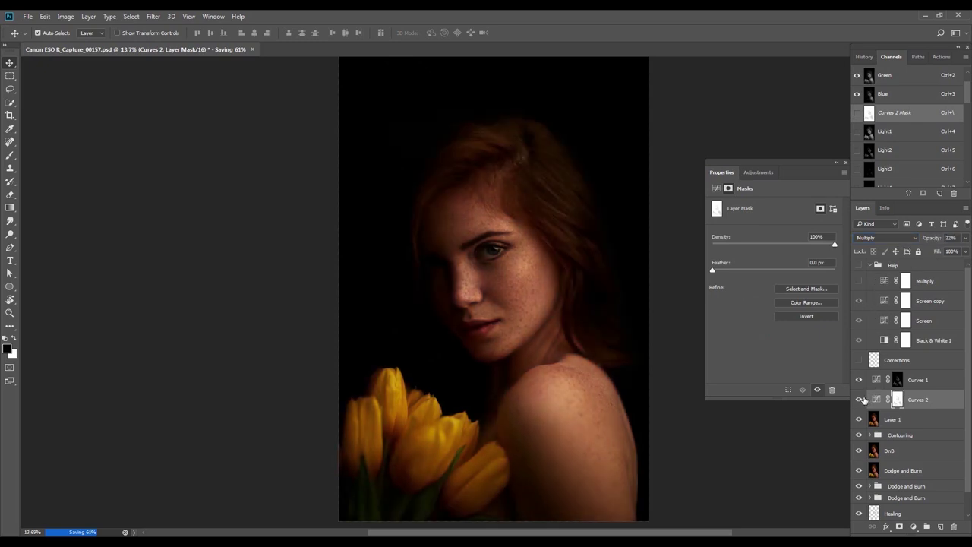
pyautogui.click(859, 400)
pyautogui.click(859, 400)
pyautogui.click(859, 399)
pyautogui.click(859, 399)
pyautogui.click(859, 400)
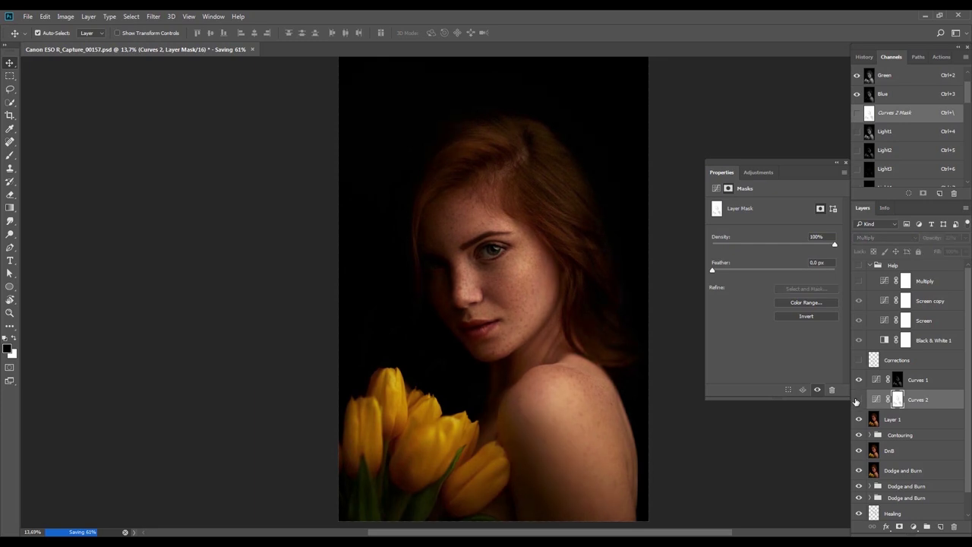
pyautogui.click(858, 400)
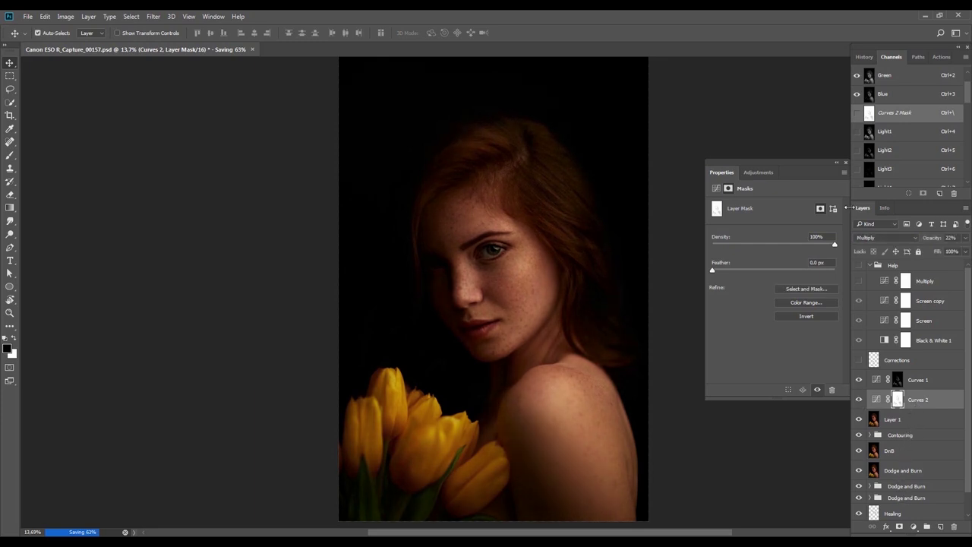
pyautogui.click(846, 162)
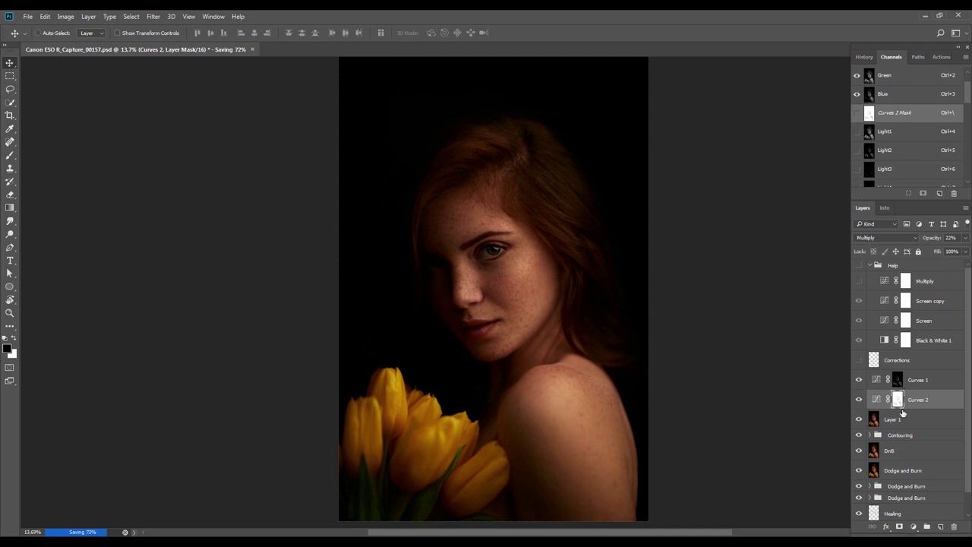
# Place the Curves 2 layer in its own group, collapse the group and dismiss the save error
pyautogui.hotkey('ctrl', 'g')
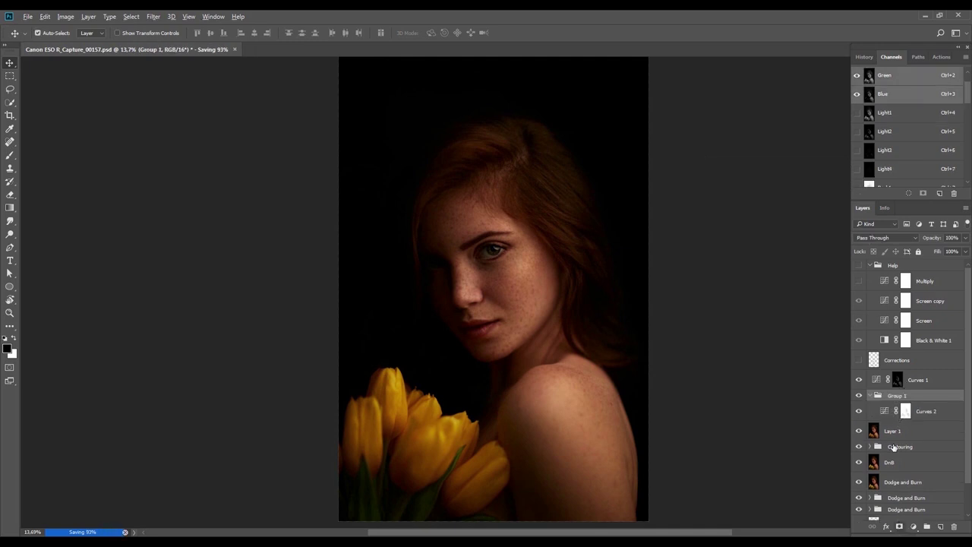
pyautogui.click(871, 396)
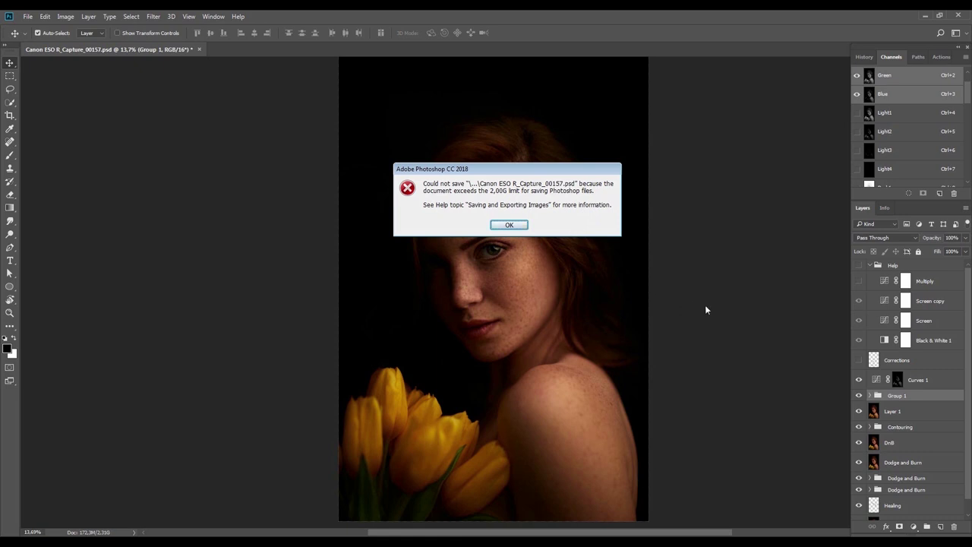
pyautogui.press('Return')
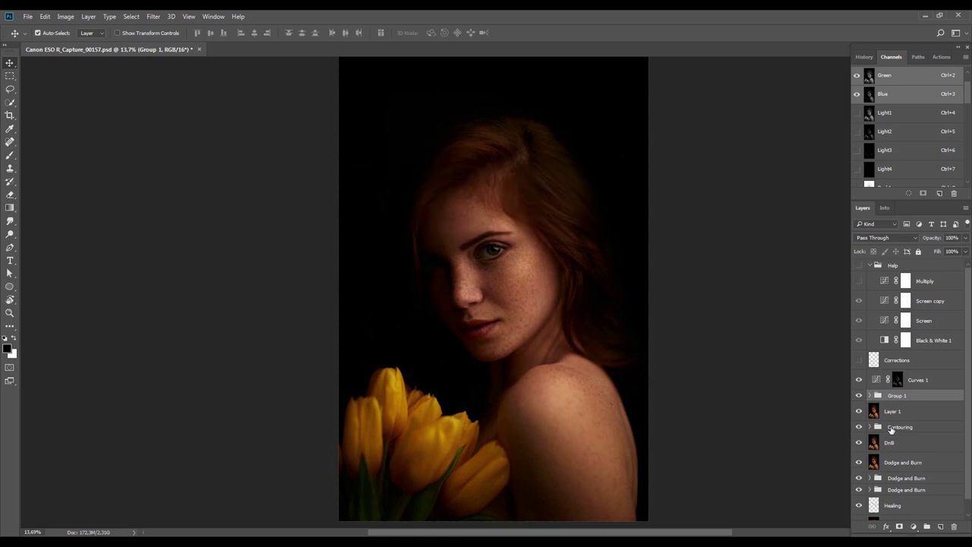
# Delete all layers and groups between Layer 1 and Background, from Contouring down to Healing
pyautogui.press('ctrl')
pyautogui.keyDown('shift'); pyautogui.click(891, 413); pyautogui.keyUp('shift')
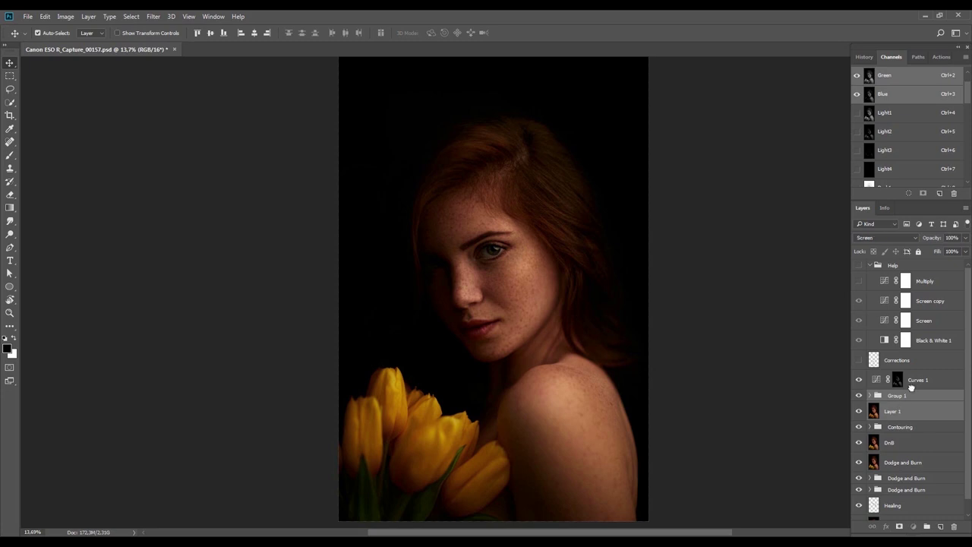
pyautogui.keyDown('shift'); pyautogui.click(911, 385); pyautogui.keyUp('shift')
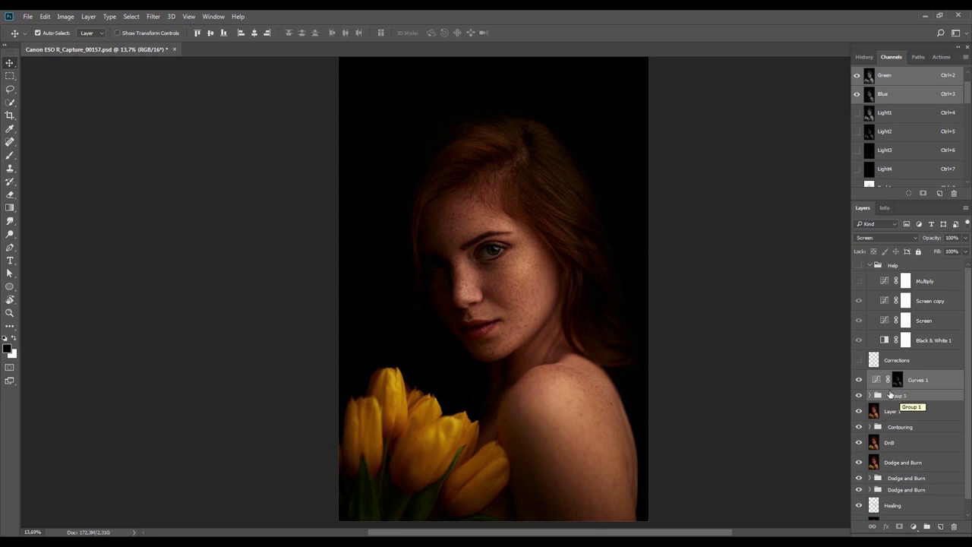
pyautogui.click(890, 395)
pyautogui.click(896, 433)
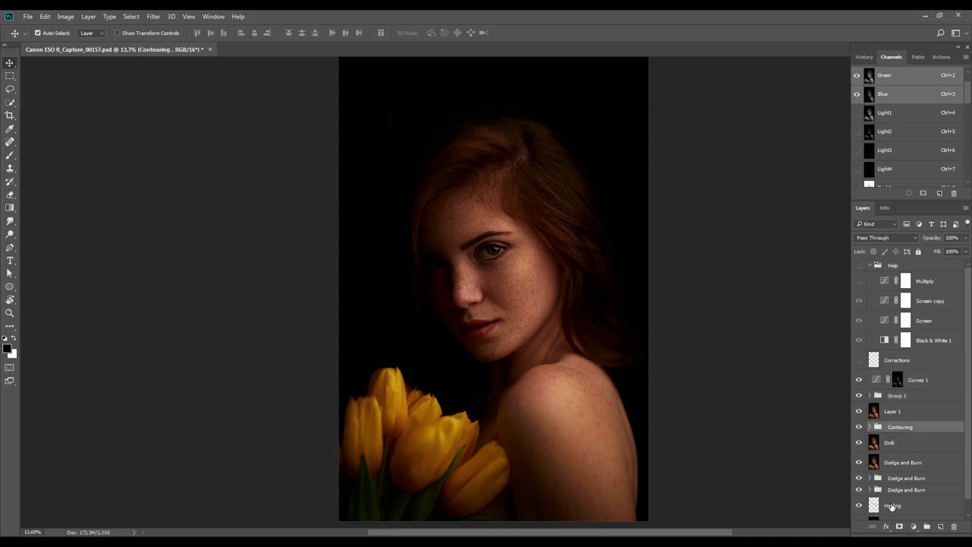
pyautogui.keyDown('shift'); pyautogui.click(903, 493); pyautogui.keyUp('shift')
pyautogui.moveTo(915, 494); pyautogui.dragTo(954, 526)
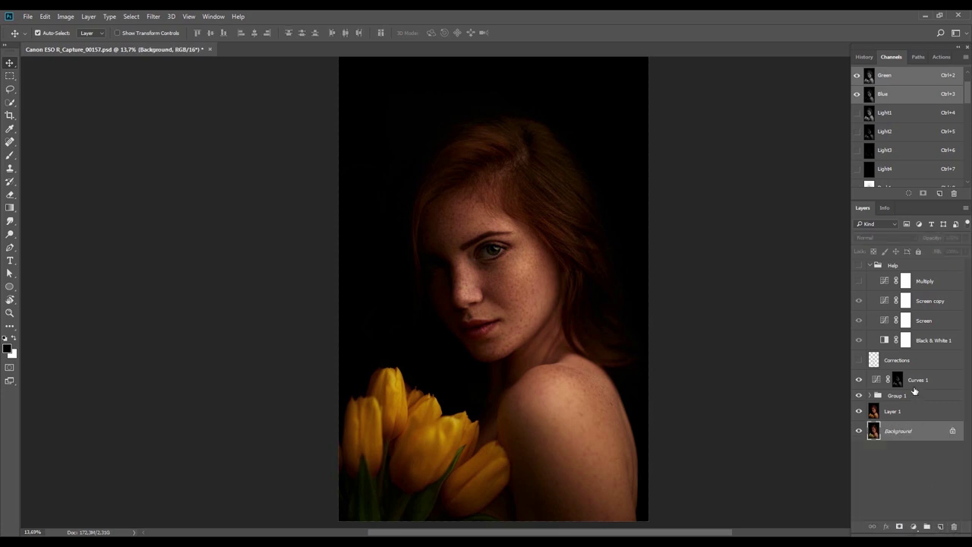
# Save the document as a new PSD named Canon ESO R_Capture_00157_2.psd with Maximize Compatibility enabled
pyautogui.click(914, 383)
pyautogui.click(27, 16)
pyautogui.click(46, 123)
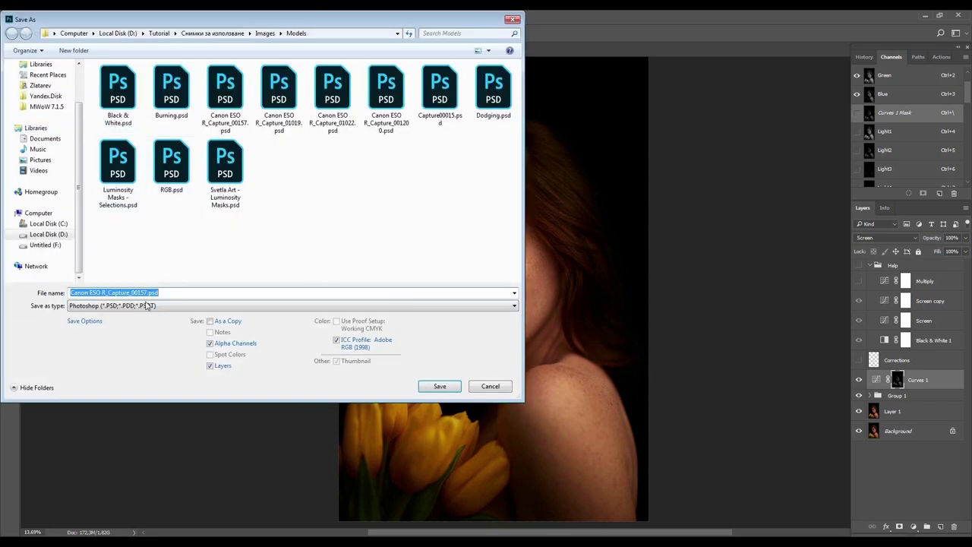
pyautogui.click(145, 293)
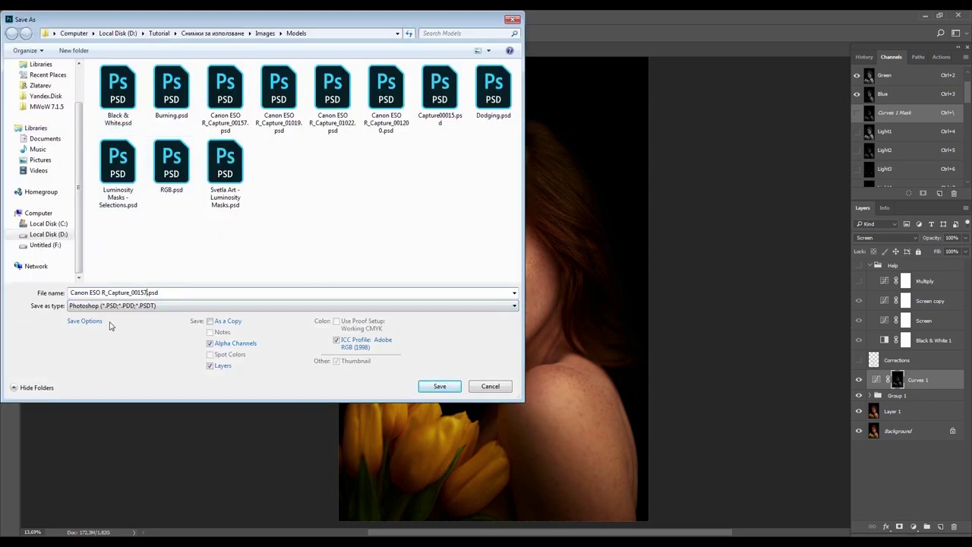
pyautogui.press('Return')
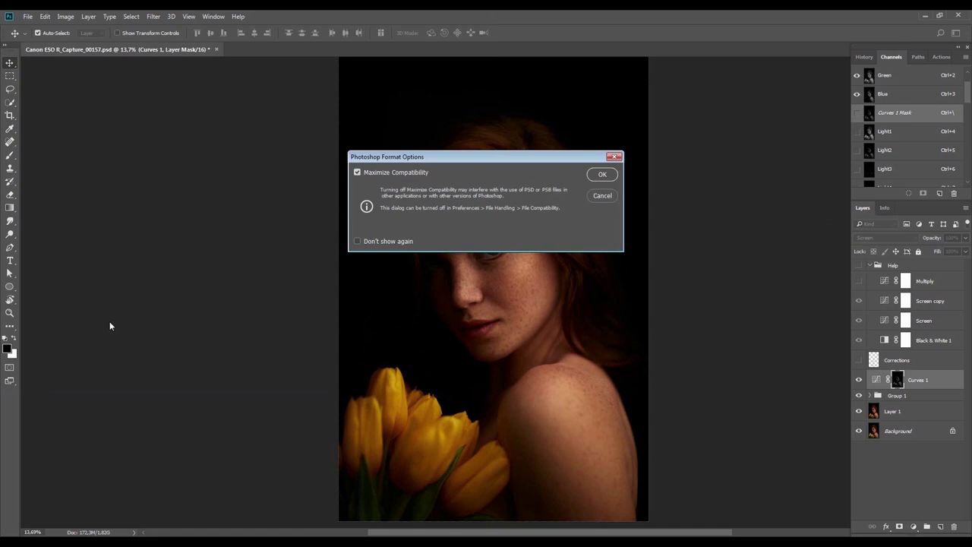
pyautogui.click(600, 177)
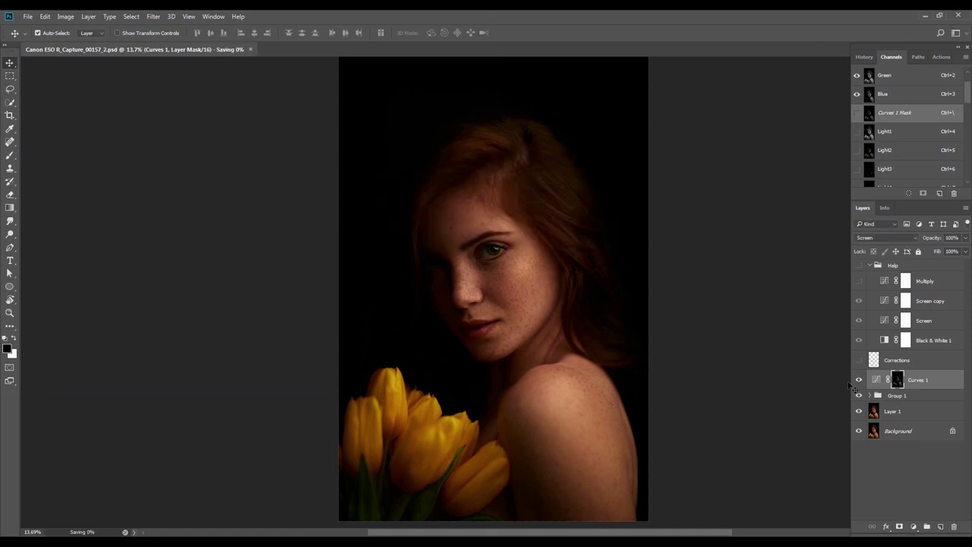
# Compare the portrait with the Curves 1 layer and Group 1 each hidden and shown
pyautogui.click(859, 380)
pyautogui.click(859, 379)
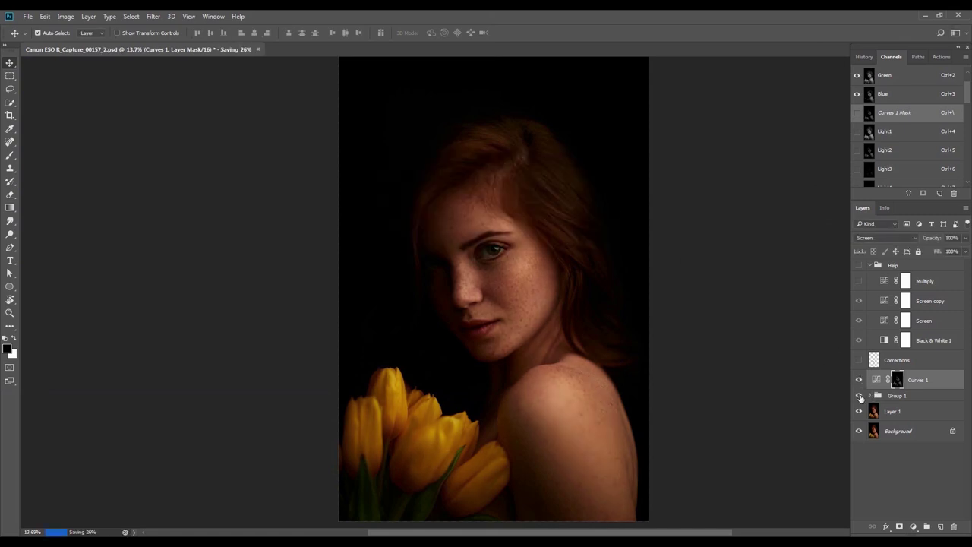
pyautogui.click(860, 396)
pyautogui.click(860, 397)
pyautogui.click(859, 396)
pyautogui.click(859, 396)
pyautogui.click(859, 395)
pyautogui.click(859, 396)
pyautogui.click(859, 398)
pyautogui.click(859, 397)
pyautogui.click(859, 381)
pyautogui.click(859, 382)
pyautogui.hotkey('ctrl', 'j')
pyautogui.press('ctrl')
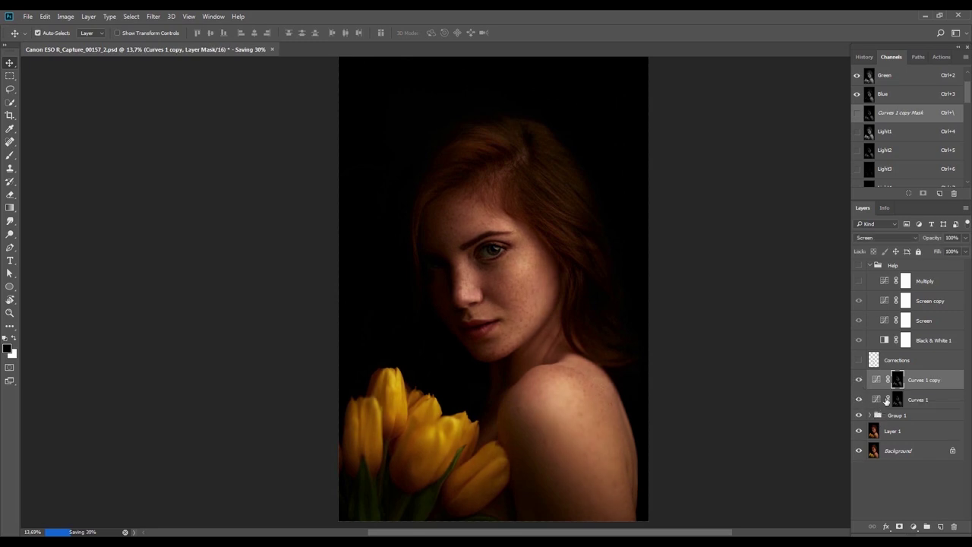
pyautogui.hotkey('ctrl', 'z')
# Compare the image with Group 1 hidden and shown, and add a black mask to the group
pyautogui.click(859, 396)
pyautogui.click(859, 396)
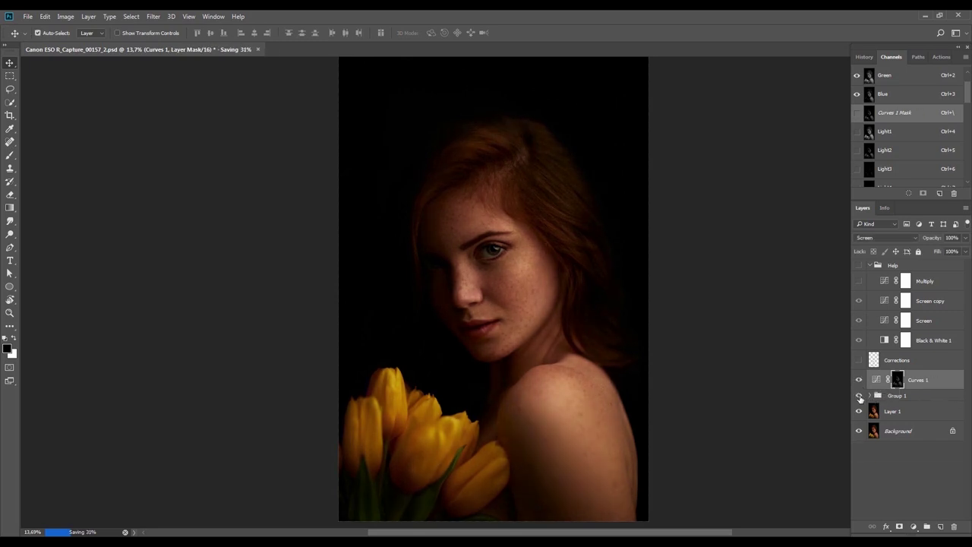
pyautogui.click(859, 396)
pyautogui.click(859, 396)
pyautogui.click(897, 397)
pyautogui.keyDown('alt'); pyautogui.click(899, 527); pyautogui.keyUp('alt')
# Paint white on the Group 1 mask over the tulips, shoulder and figure's edges with a soft brush at 50% opacity and 50% flow
pyautogui.press('b')
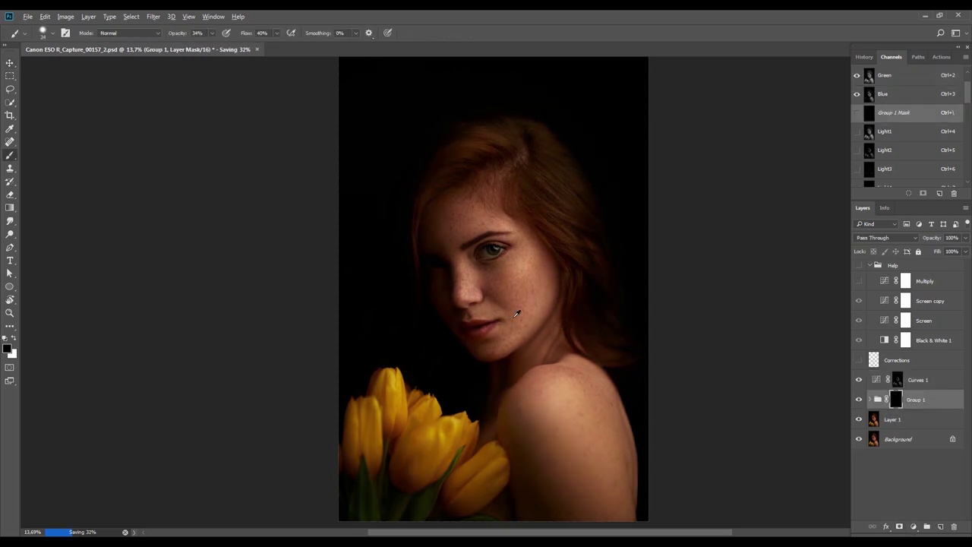
pyautogui.press('x')
pyautogui.moveTo(434, 505)
pyautogui.mouseDown()
pyautogui.moveTo(509, 442)
pyautogui.moveTo(508, 385)
pyautogui.moveTo(441, 293)
pyautogui.moveTo(417, 173)
pyautogui.moveTo(415, 365)
pyautogui.moveTo(415, 333)
pyautogui.moveTo(469, 392)
pyautogui.moveTo(460, 406)
pyautogui.moveTo(454, 390)
pyautogui.moveTo(468, 355)
pyautogui.mouseUp()
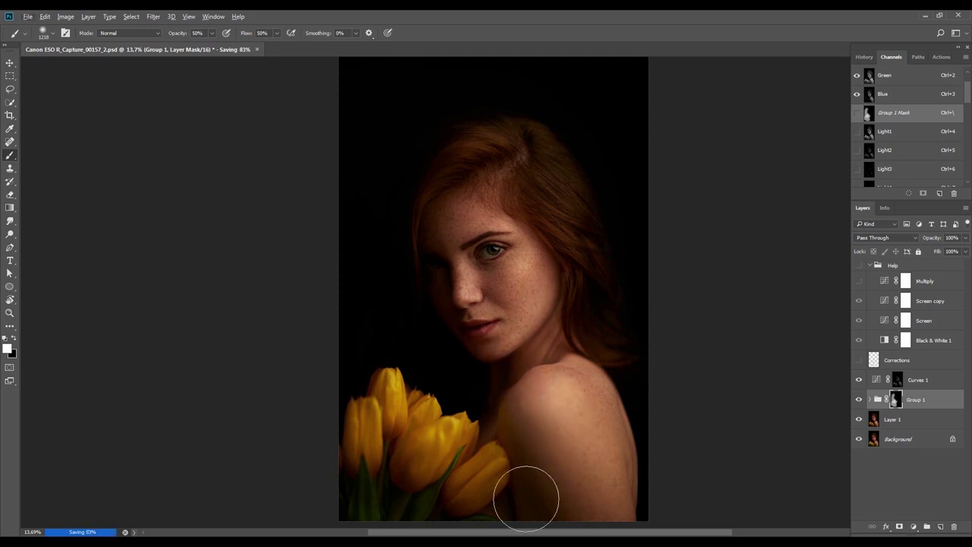
pyautogui.moveTo(577, 439); pyautogui.dragTo(568, 354)
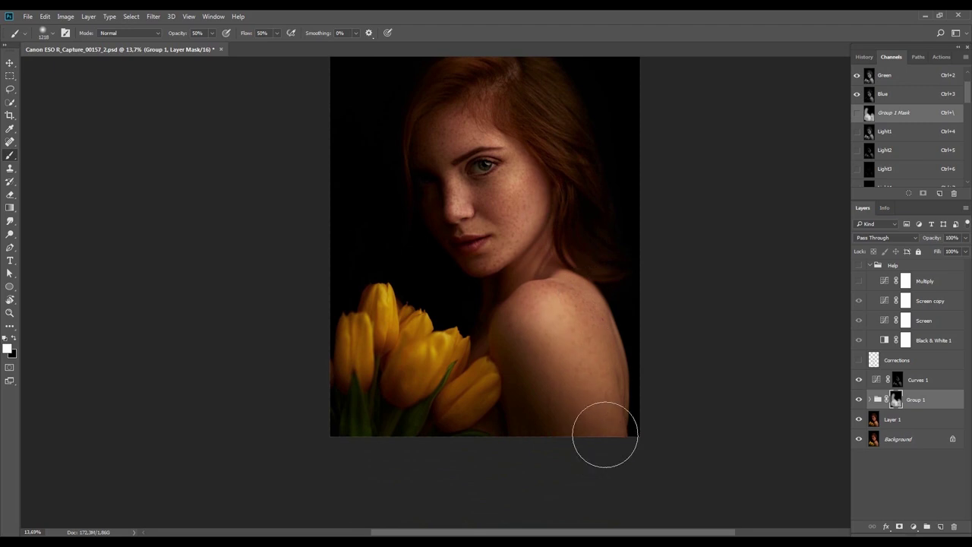
pyautogui.moveTo(599, 445); pyautogui.dragTo(580, 468)
# Fade the last Group 1 mask stroke to 25% opacity and paint more white over the hair and forehead
pyautogui.hotkey('ctrl', 'shift', 'f')
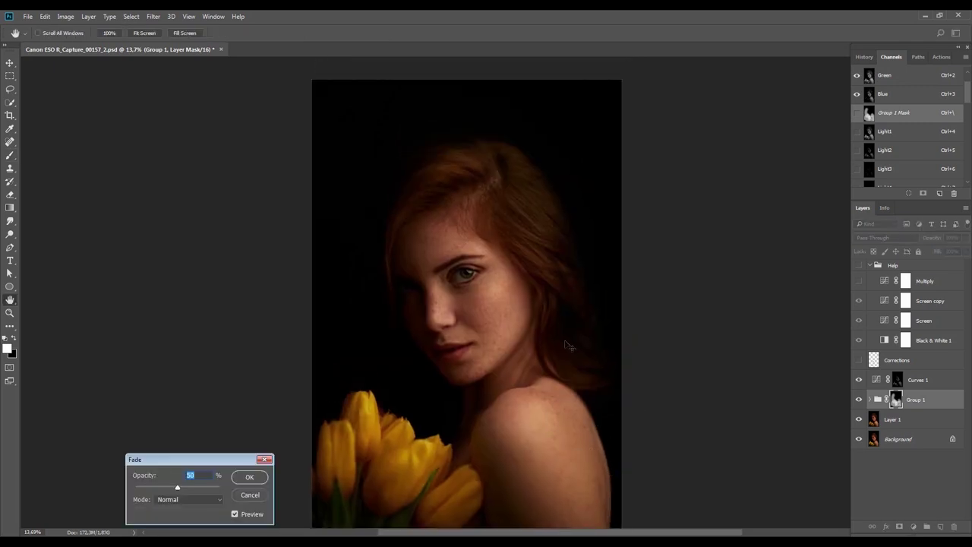
pyautogui.write('25')
pyautogui.press('Return')
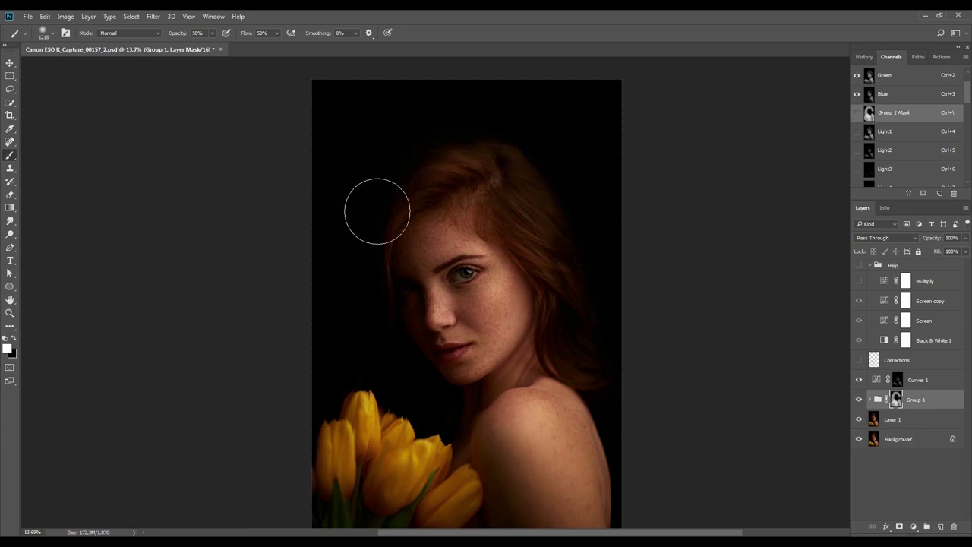
pyautogui.moveTo(462, 214)
pyautogui.mouseDown()
pyautogui.moveTo(527, 326)
pyautogui.moveTo(458, 405)
pyautogui.moveTo(466, 463)
pyautogui.moveTo(440, 360)
pyautogui.moveTo(449, 405)
pyautogui.moveTo(463, 307)
pyautogui.moveTo(454, 226)
pyautogui.mouseUp()
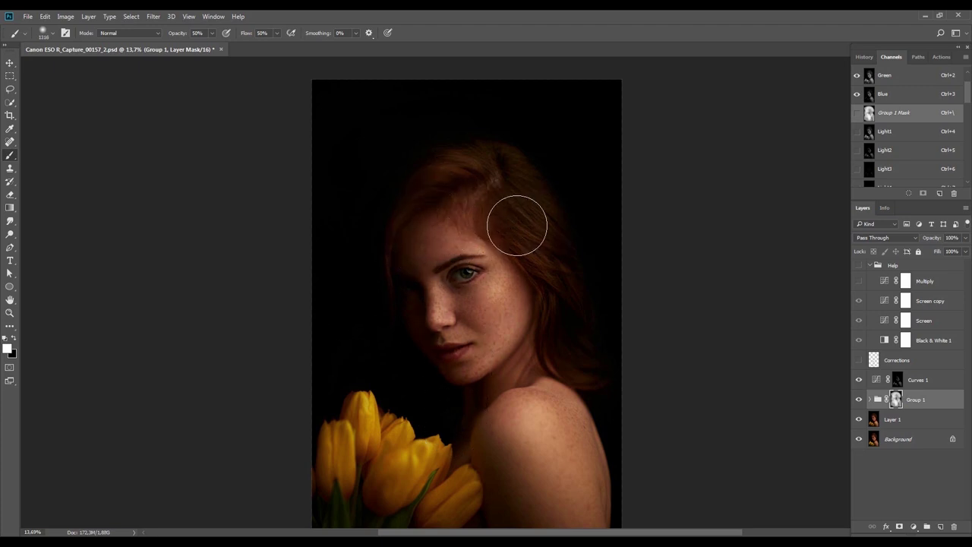
pyautogui.press('[')
# Examine the effect of Group 1 and Curves 1 by hiding and showing them and checking the portrait at different rotations
pyautogui.click(859, 400)
pyautogui.click(859, 400)
pyautogui.press('r')
pyautogui.moveTo(618, 326); pyautogui.dragTo(615, 346)
pyautogui.press('Escape')
pyautogui.click(861, 385)
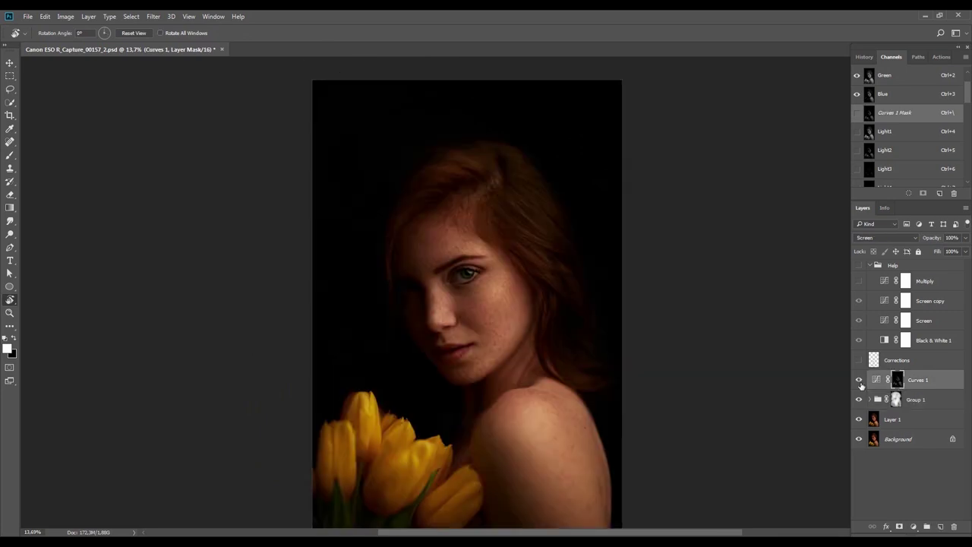
pyautogui.click(860, 384)
pyautogui.click(861, 385)
pyautogui.moveTo(499, 349); pyautogui.dragTo(503, 322)
pyautogui.press('v')
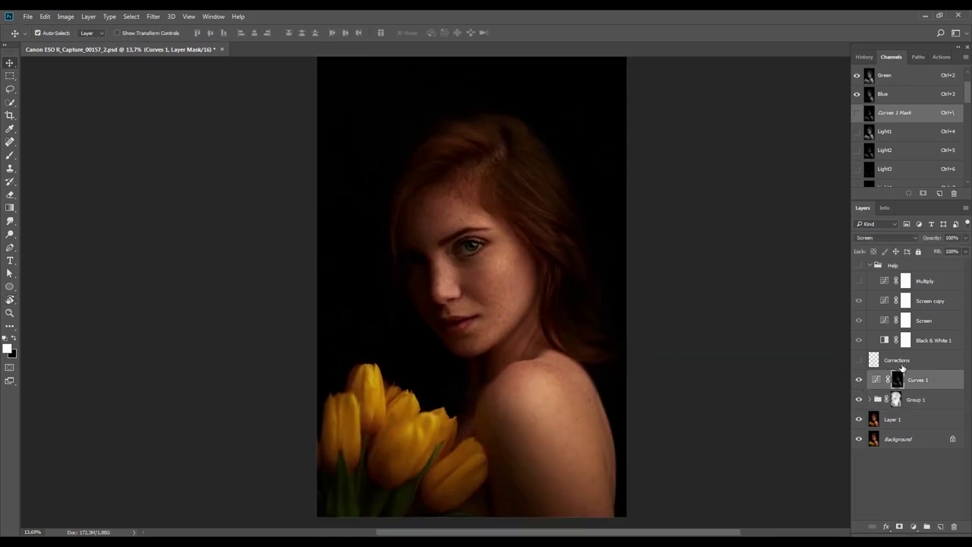
pyautogui.moveTo(487, 403); pyautogui.dragTo(479, 394)
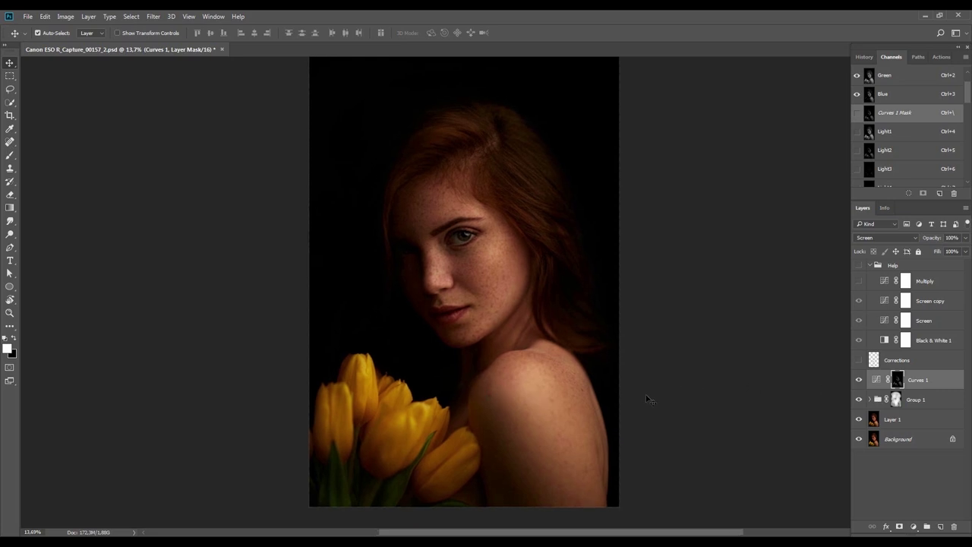
pyautogui.press('r')
pyautogui.moveTo(646, 399); pyautogui.dragTo(628, 326)
pyautogui.press('Escape')
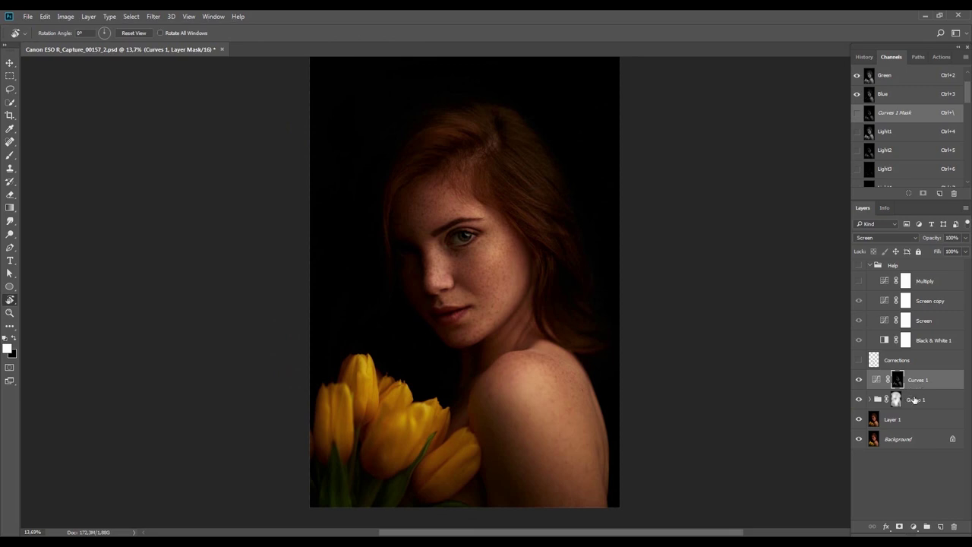
# Stamp all visible layers into a new layer above Curves 1 and add a Vibrance adjustment with Vibrance -100 and Saturation +100
pyautogui.hotkey('ctrl', 'shift', 'alt', 'e')
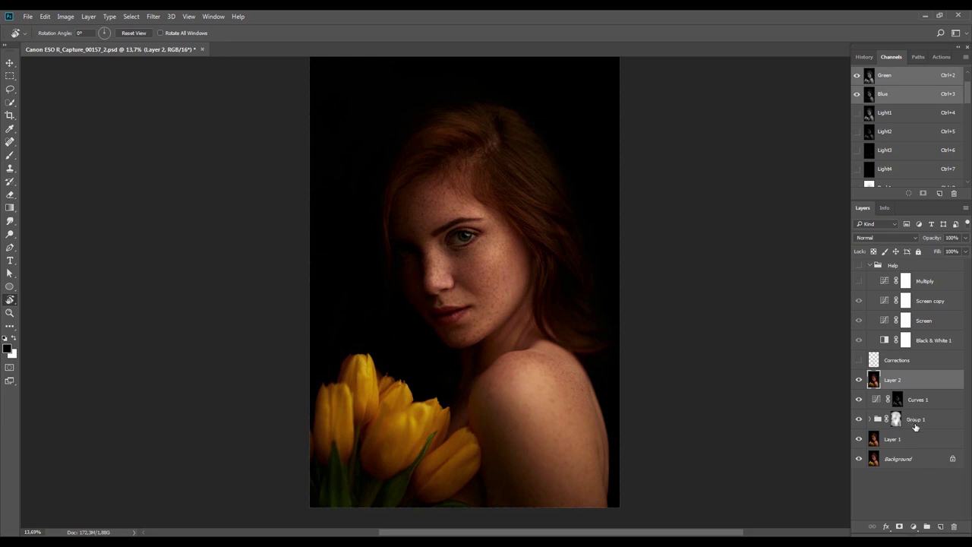
pyautogui.click(912, 525)
pyautogui.click(905, 390)
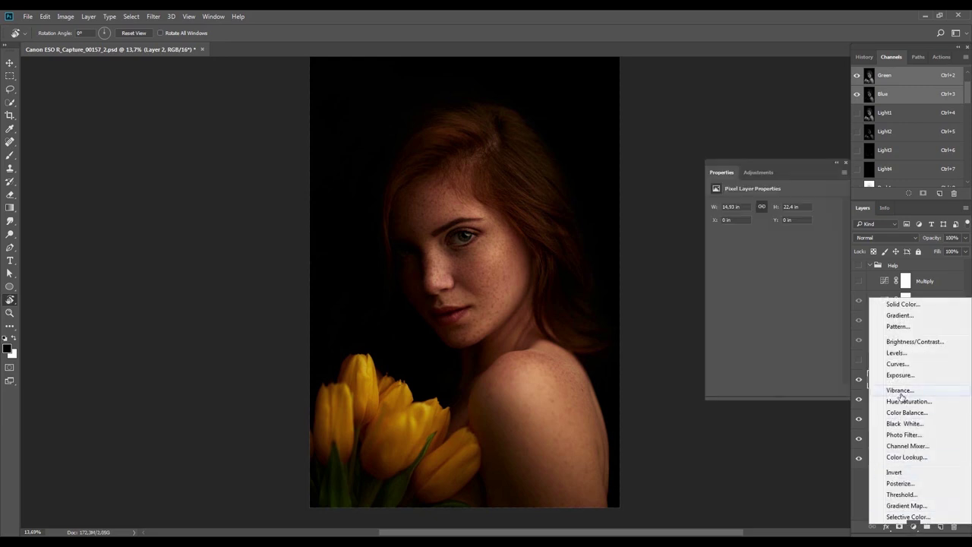
pyautogui.moveTo(773, 215); pyautogui.dragTo(713, 216)
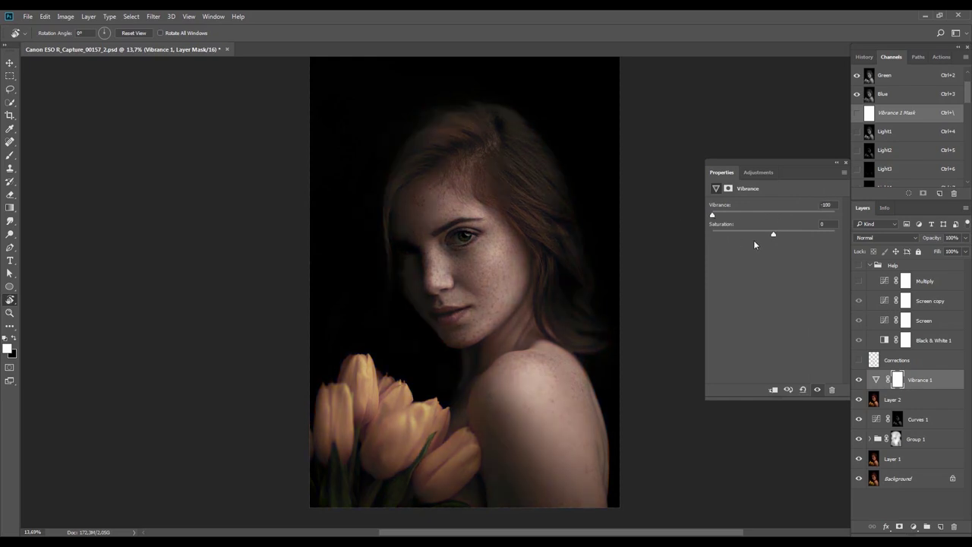
pyautogui.moveTo(772, 234); pyautogui.dragTo(858, 238)
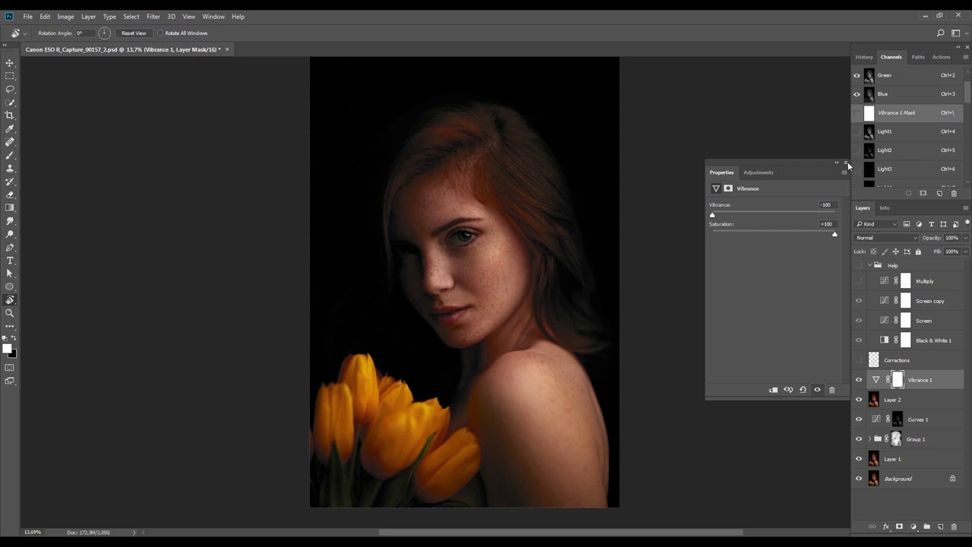
pyautogui.click(846, 163)
# Compare the red, green and blue channels of Layer 2 with the Vibrance adjustment hidden
pyautogui.click(873, 400)
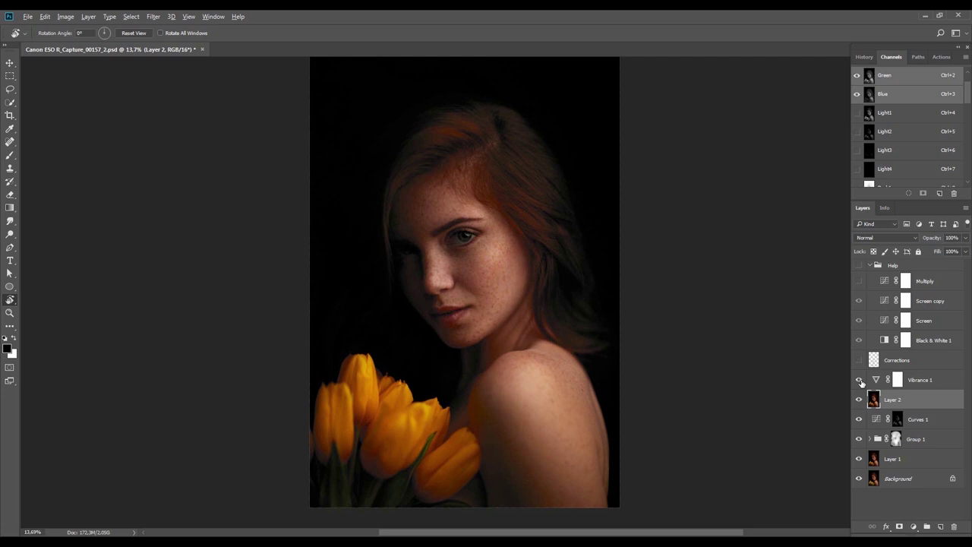
pyautogui.hotkey('ctrl', '1')
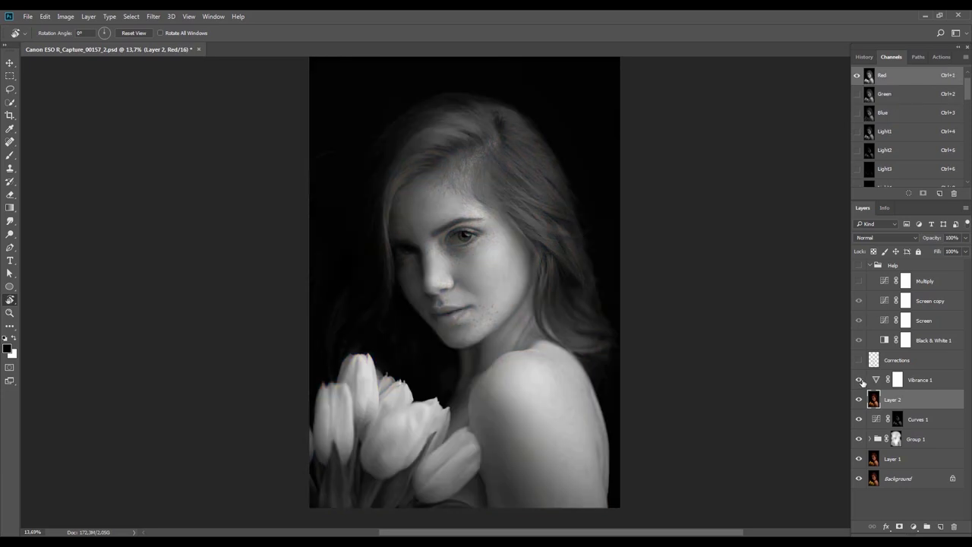
pyautogui.click(860, 380)
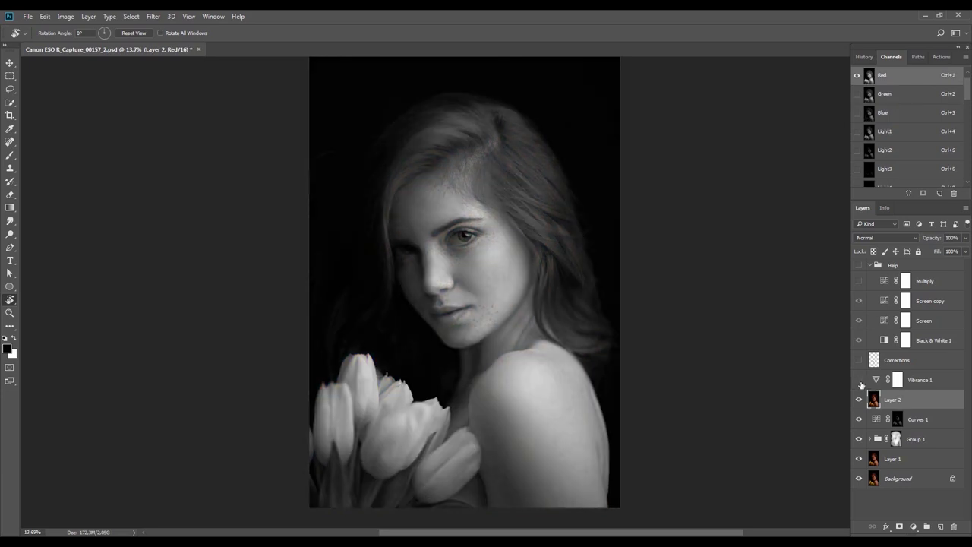
pyautogui.hotkey('ctrl', '2')
pyautogui.hotkey('ctrl', '3')
pyautogui.hotkey('ctrl', '2')
pyautogui.hotkey('ctrl', '1')
# Copy the red channel into a new layer directly above Layer 2 and give it a black mask
pyautogui.keyDown('ctrl'); pyautogui.click(876, 404); pyautogui.keyUp('ctrl')
pyautogui.hotkey('ctrl', '2')
pyautogui.hotkey('ctrl', 'v')
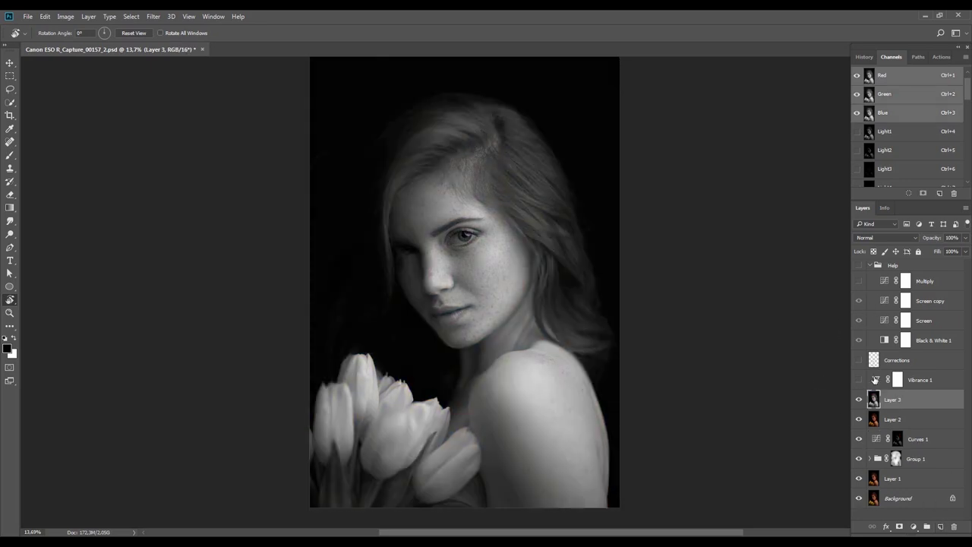
pyautogui.keyDown('alt'); pyautogui.click(899, 526); pyautogui.keyUp('alt')
# Set up a smaller white brush at 30% opacity and 2% flow for painting on the Layer 3 mask
pyautogui.press('x')
pyautogui.moveTo(624, 152); pyautogui.dragTo(597, 271)
pyautogui.press('b')
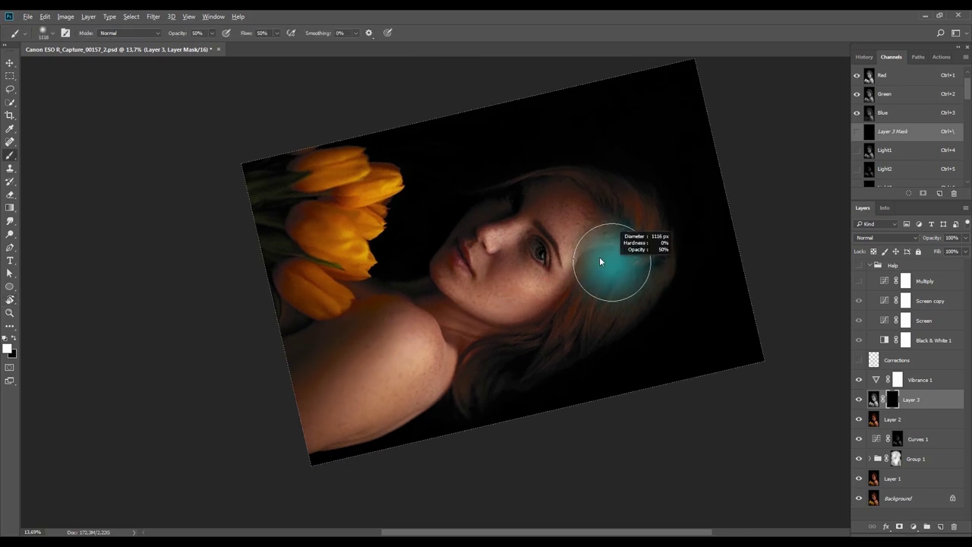
pyautogui.rightClick(641, 254)
pyautogui.hotkey('shift', ']')
pyautogui.press('Return')
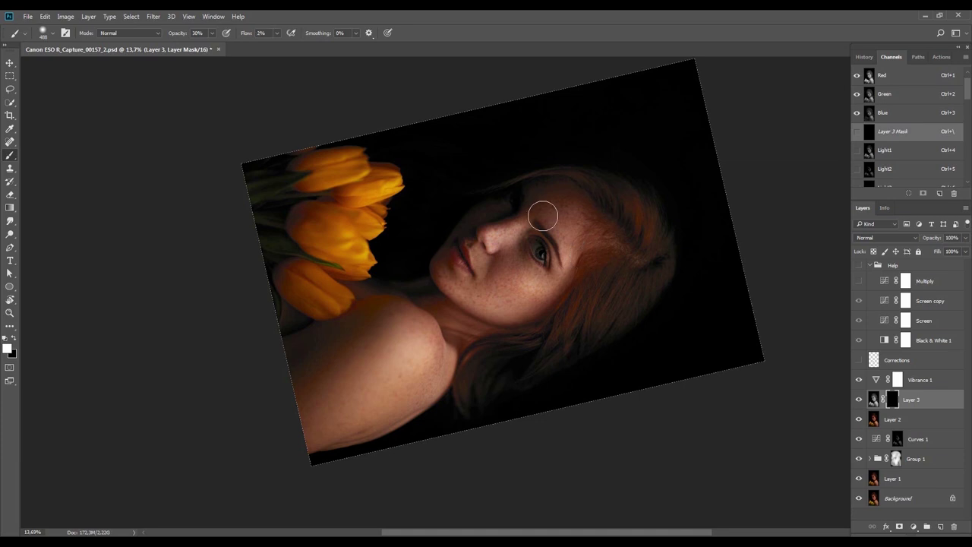
# Paint white on the Layer 3 mask between the shoulder and chin, adjusting the brush diameter to about 397 px
pyautogui.press('r')
pyautogui.moveTo(570, 382); pyautogui.dragTo(607, 303)
pyautogui.press('b')
pyautogui.keyDown('alt'); pyautogui.rightClick(429, 359); pyautogui.keyUp('alt')
pyautogui.moveTo(424, 363); pyautogui.dragTo(420, 363)
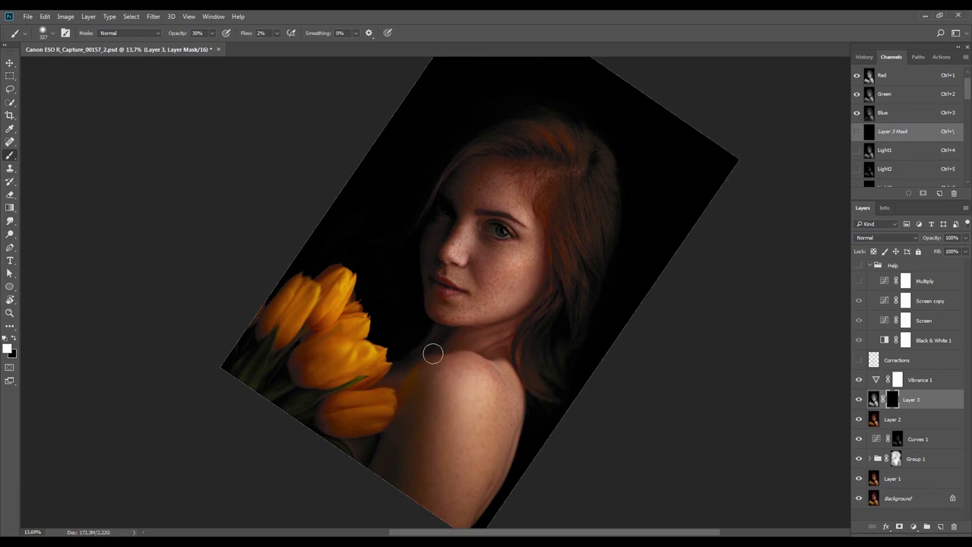
pyautogui.keyDown('alt'); pyautogui.rightClick(451, 326); pyautogui.keyUp('alt')
pyautogui.moveTo(451, 326); pyautogui.dragTo(455, 326)
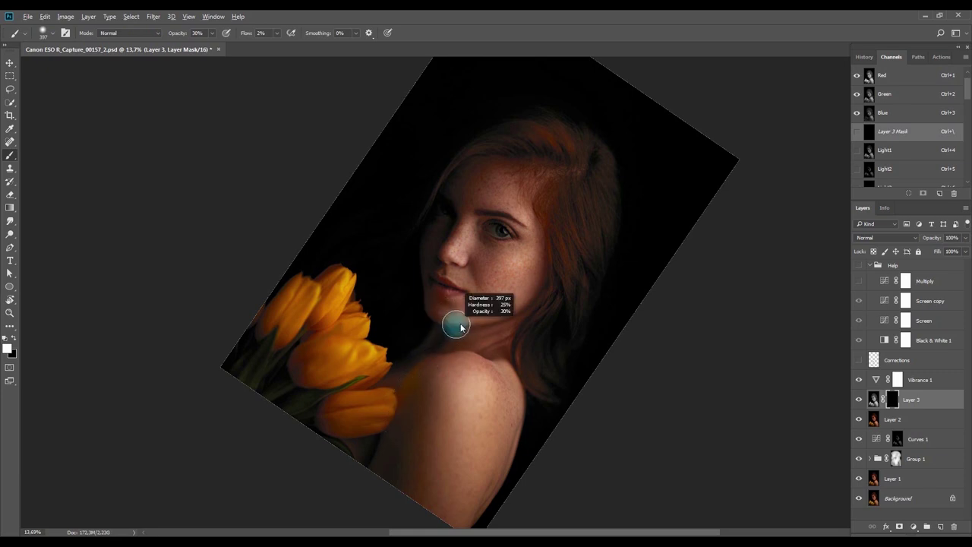
# Paint the Layer 3 mask across the face and the hair beside the cheek with a brush of about 346 px, redoing one hair stroke
pyautogui.keyDown('alt'); pyautogui.rightClick(447, 247); pyautogui.keyUp('alt')
pyautogui.moveTo(446, 247)
pyautogui.mouseDown()
pyautogui.moveTo(464, 223)
pyautogui.moveTo(449, 253)
pyautogui.moveTo(477, 176)
pyautogui.moveTo(499, 166)
pyautogui.moveTo(468, 199)
pyautogui.moveTo(514, 163)
pyautogui.moveTo(555, 177)
pyautogui.moveTo(525, 174)
pyautogui.moveTo(564, 197)
pyautogui.moveTo(552, 191)
pyautogui.moveTo(543, 207)
pyautogui.moveTo(552, 265)
pyautogui.moveTo(546, 212)
pyautogui.moveTo(553, 248)
pyautogui.mouseUp()
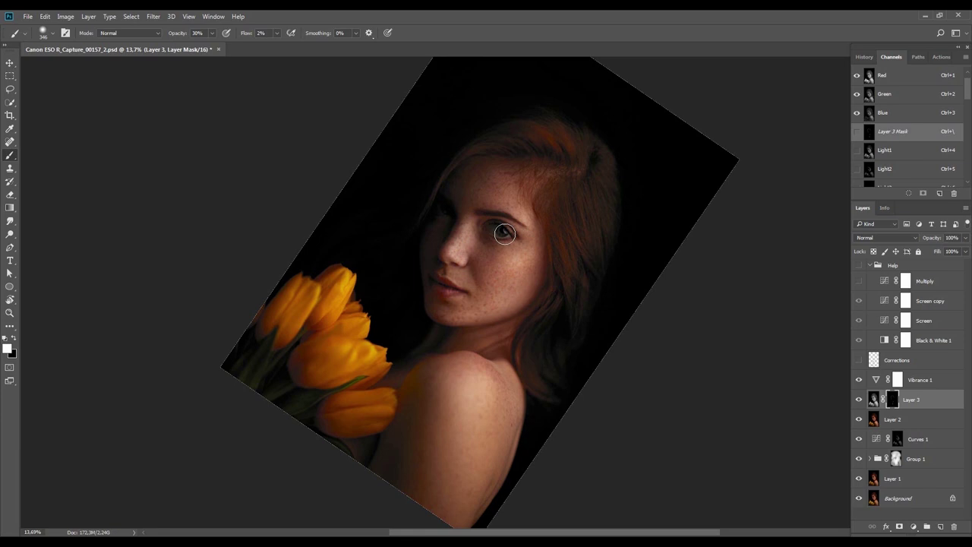
pyautogui.moveTo(567, 229)
pyautogui.mouseDown()
pyautogui.moveTo(552, 265)
pyautogui.moveTo(543, 214)
pyautogui.moveTo(567, 268)
pyautogui.moveTo(569, 232)
pyautogui.moveTo(560, 263)
pyautogui.mouseUp()
pyautogui.hotkey('ctrl', 'z')
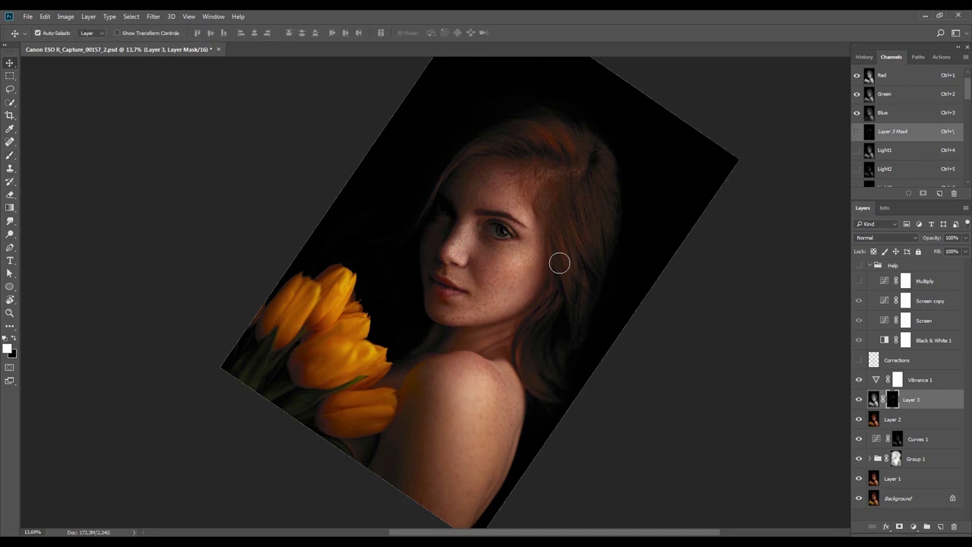
pyautogui.moveTo(565, 212)
pyautogui.mouseDown()
pyautogui.moveTo(570, 254)
pyautogui.moveTo(516, 369)
pyautogui.moveTo(536, 309)
pyautogui.mouseUp()
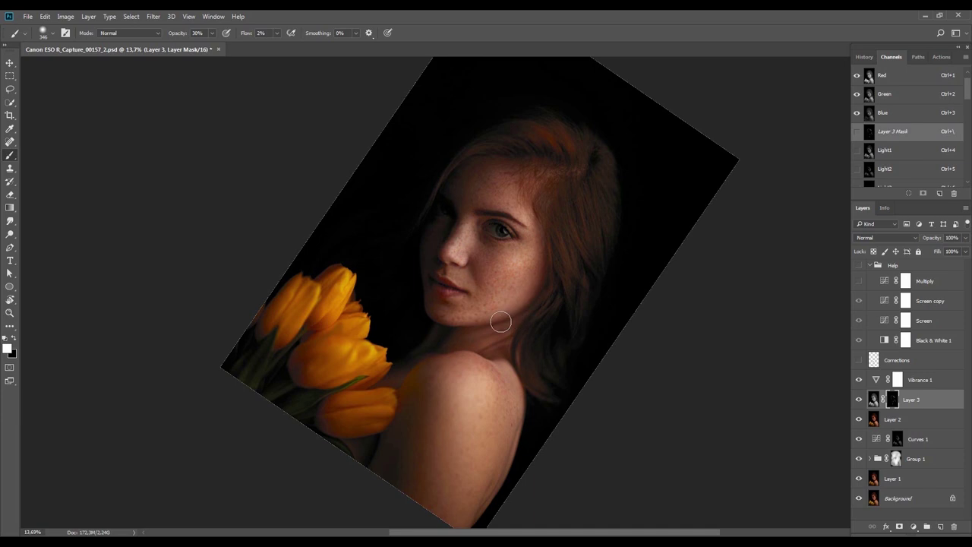
# Paint the Layer 3 mask over the cheek, nose and hairline, and undo the last stroke beside the jaw
pyautogui.moveTo(502, 289)
pyautogui.mouseDown()
pyautogui.moveTo(512, 289)
pyautogui.moveTo(472, 296)
pyautogui.moveTo(478, 304)
pyautogui.mouseUp()
pyautogui.moveTo(460, 261); pyautogui.dragTo(450, 260)
pyautogui.moveTo(543, 207)
pyautogui.mouseDown()
pyautogui.moveTo(548, 152)
pyautogui.moveTo(567, 137)
pyautogui.moveTo(561, 148)
pyautogui.moveTo(576, 152)
pyautogui.moveTo(573, 161)
pyautogui.moveTo(551, 137)
pyautogui.moveTo(574, 156)
pyautogui.moveTo(543, 197)
pyautogui.moveTo(557, 247)
pyautogui.moveTo(544, 224)
pyautogui.mouseUp()
pyautogui.keyDown('alt'); pyautogui.rightClick(536, 293); pyautogui.keyUp('alt')
pyautogui.moveTo(545, 275)
pyautogui.mouseDown()
pyautogui.moveTo(547, 290)
pyautogui.moveTo(524, 299)
pyautogui.mouseUp()
pyautogui.hotkey('ctrl', 'z')
# Lower the brush opacity to 10% and paint the Layer 3 mask over the shoulder, face and hair with a larger brush of about 629 px
pyautogui.keyDown('alt'); pyautogui.rightClick(522, 300); pyautogui.keyUp('alt')
pyautogui.press('1')
pyautogui.moveTo(460, 444); pyautogui.dragTo(468, 379)
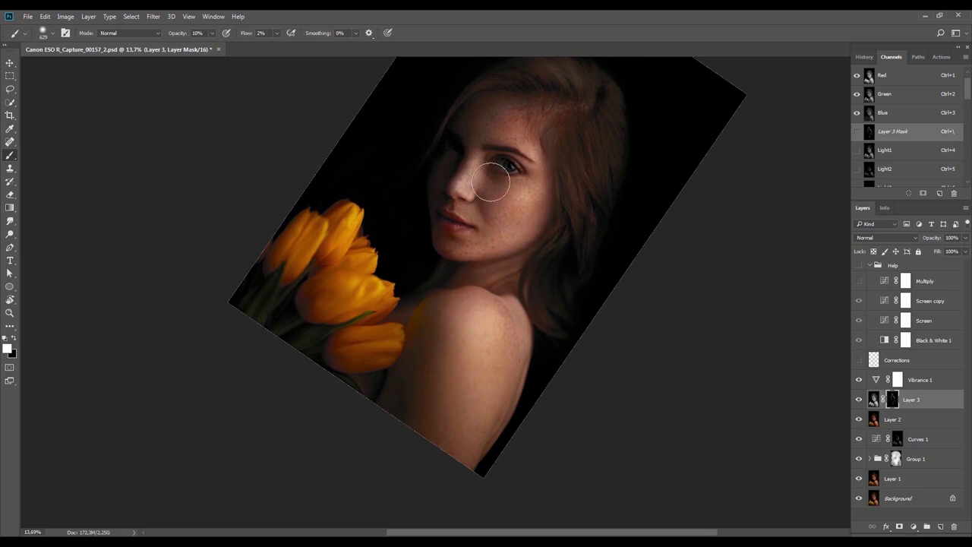
pyautogui.moveTo(524, 173)
pyautogui.mouseDown()
pyautogui.moveTo(511, 169)
pyautogui.moveTo(655, 242)
pyautogui.moveTo(646, 144)
pyautogui.moveTo(577, 123)
pyautogui.mouseUp()
# Paint the Layer 3 mask around the eye and eyebrow with a small brush at 10% opacity, and switch the brush colour to black
pyautogui.press('z')
pyautogui.press('r')
pyautogui.moveTo(511, 158); pyautogui.dragTo(431, 182)
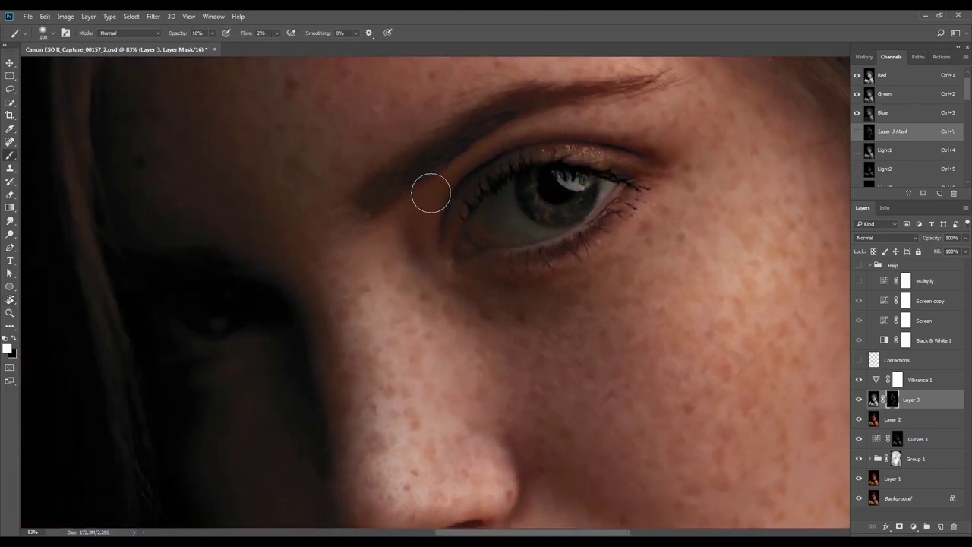
pyautogui.moveTo(644, 161)
pyautogui.mouseDown()
pyautogui.moveTo(609, 143)
pyautogui.moveTo(650, 169)
pyautogui.moveTo(670, 139)
pyautogui.mouseUp()
pyautogui.scroll(3, 716, 114)
pyautogui.moveTo(555, 169)
pyautogui.mouseDown()
pyautogui.moveTo(502, 184)
pyautogui.moveTo(484, 254)
pyautogui.mouseUp()
pyautogui.moveTo(405, 236)
pyautogui.mouseDown()
pyautogui.moveTo(461, 227)
pyautogui.moveTo(451, 223)
pyautogui.mouseUp()
pyautogui.press('x')
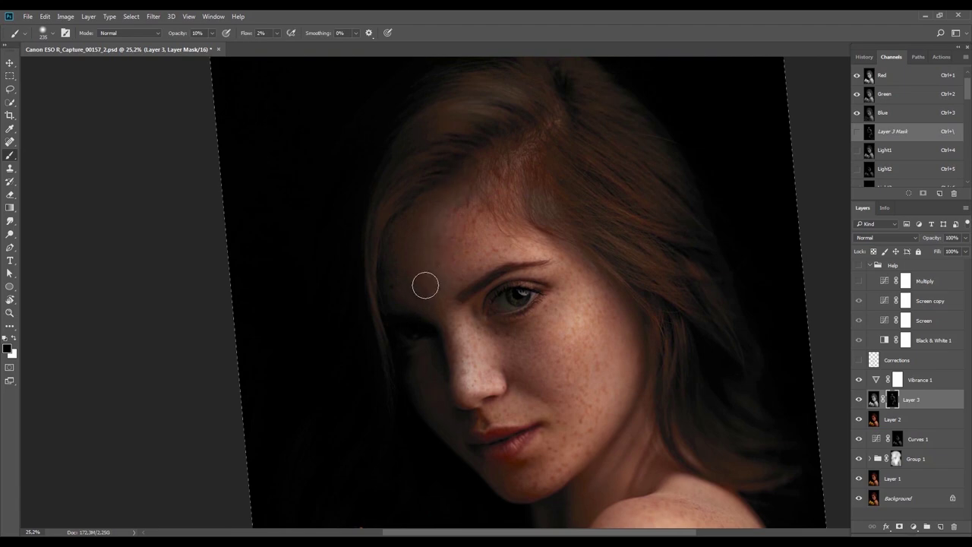
# Paint the Layer 3 mask in white over the forehead, hair and cheek at 10% opacity, finishing with the brush resized to about 598 px
pyautogui.press('x')
pyautogui.moveTo(411, 207); pyautogui.dragTo(467, 207)
pyautogui.moveTo(481, 160)
pyautogui.mouseDown()
pyautogui.moveTo(442, 206)
pyautogui.moveTo(575, 141)
pyautogui.mouseUp()
pyautogui.moveTo(616, 336); pyautogui.dragTo(590, 336)
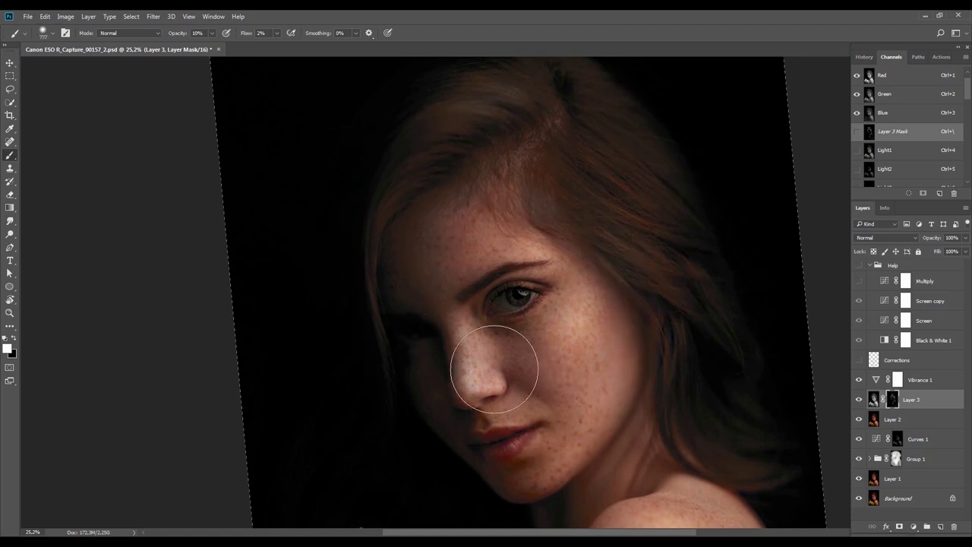
pyautogui.scroll(-3, 578, 319)
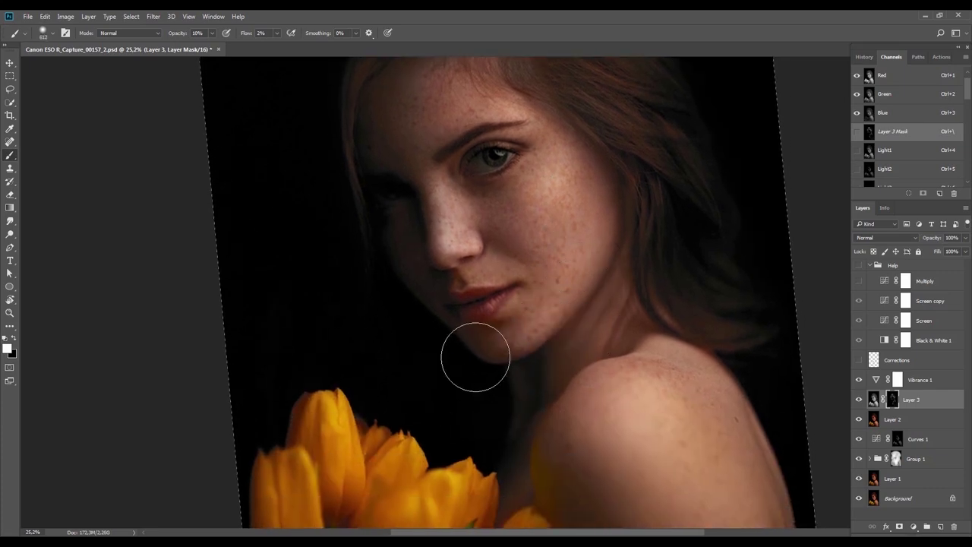
pyautogui.moveTo(566, 447); pyautogui.dragTo(509, 293)
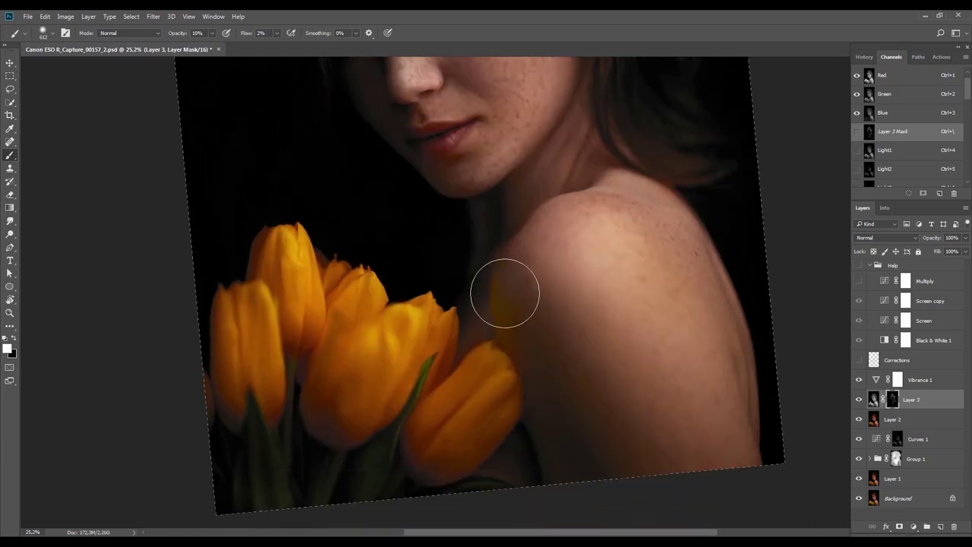
pyautogui.hotkey('ctrl', '0')
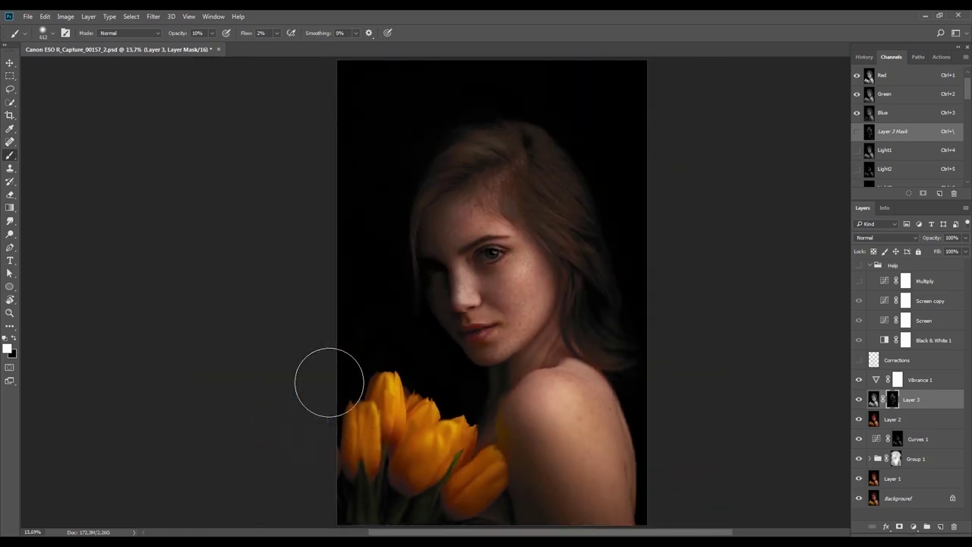
pyautogui.press('v')
pyautogui.press('b')
pyautogui.moveTo(575, 205); pyautogui.dragTo(587, 208)
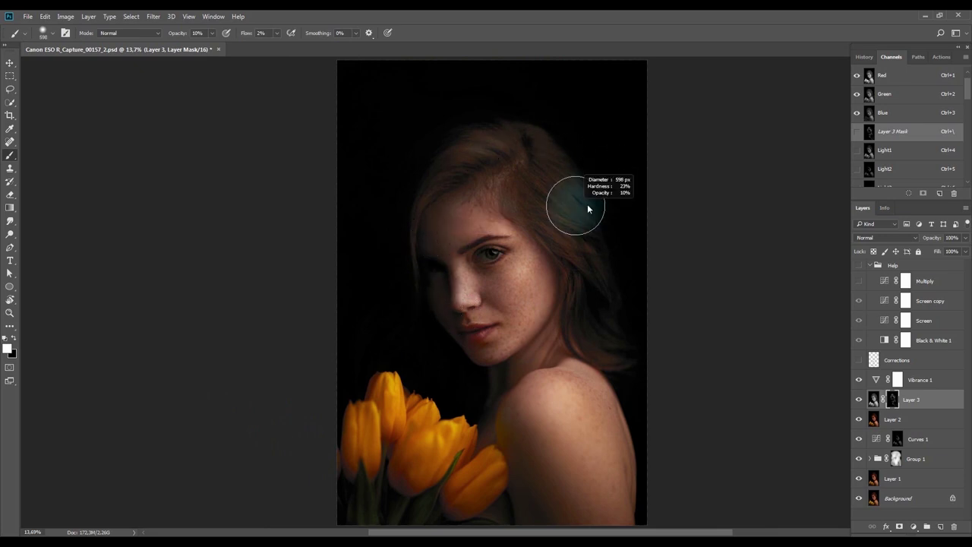
# Activate the Move tool, target Layer 3's image instead of its mask, and hide the Vibrance 1 layer
pyautogui.press('v')
pyautogui.click(875, 399)
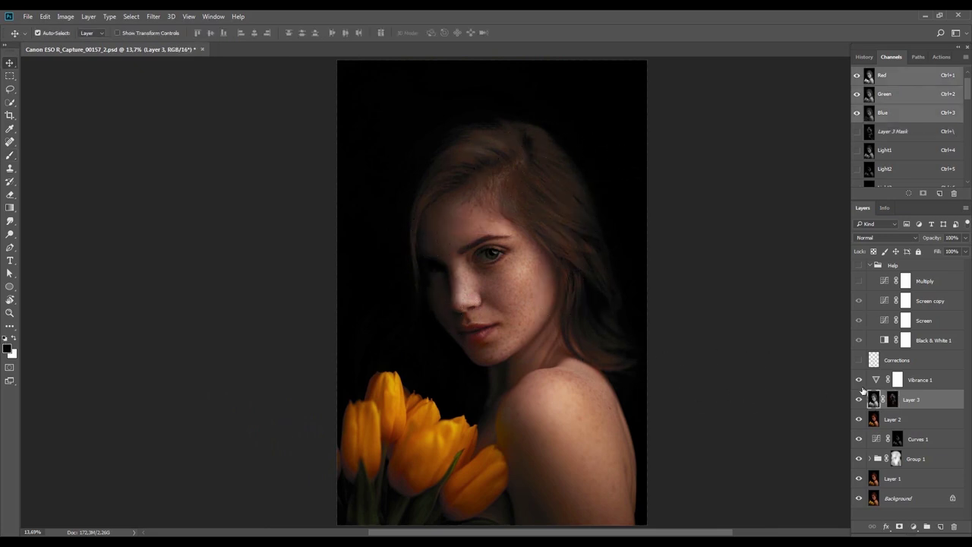
pyautogui.click(859, 380)
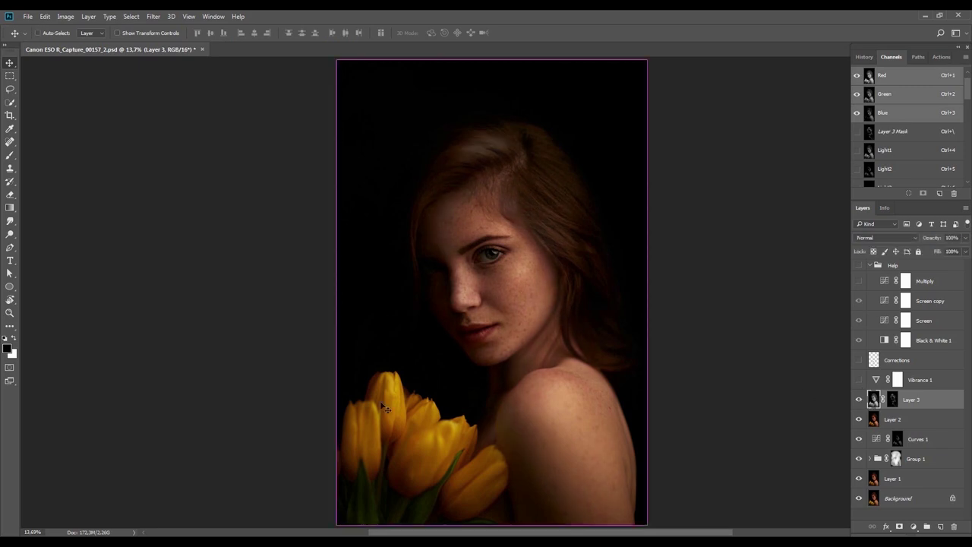
# Apply a Curves adjustment to Layer 3's image, reshaping individual colour channels and setting a blue curve point at input 37, output 41
pyautogui.click(65, 16)
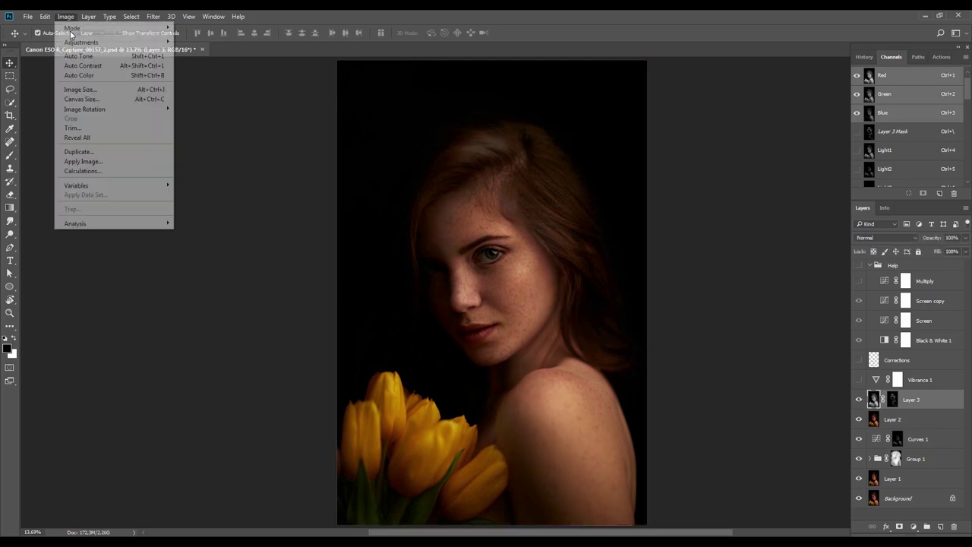
pyautogui.moveTo(84, 40)
pyautogui.click(228, 59)
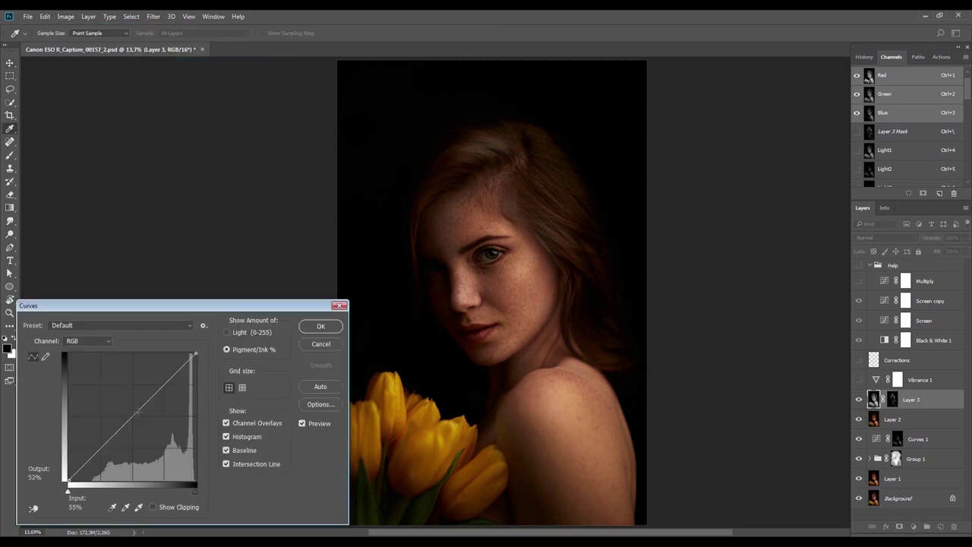
pyautogui.moveTo(134, 417)
pyautogui.mouseDown()
pyautogui.moveTo(134, 407)
pyautogui.moveTo(138, 417)
pyautogui.mouseUp()
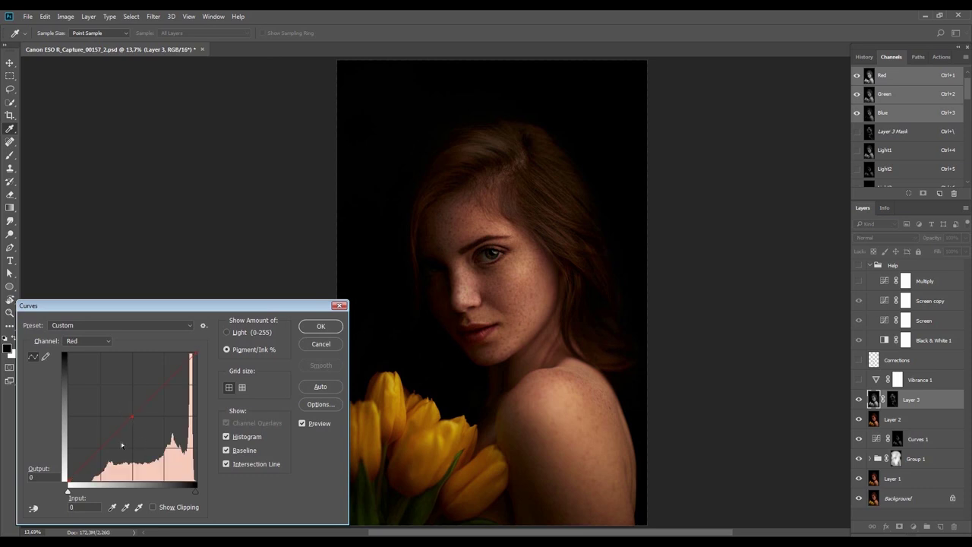
pyautogui.hotkey('alt', '4')
pyautogui.click(491, 224)
pyautogui.hotkey('alt', '3')
pyautogui.hotkey('alt', '4')
pyautogui.hotkey('alt', '5')
pyautogui.hotkey('alt', '4')
pyautogui.hotkey('alt', '5')
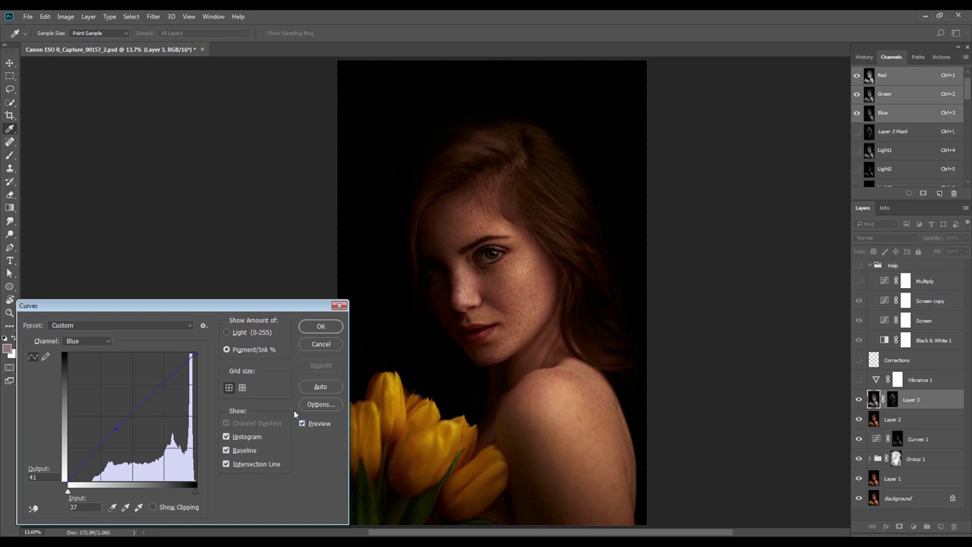
pyautogui.click(305, 326)
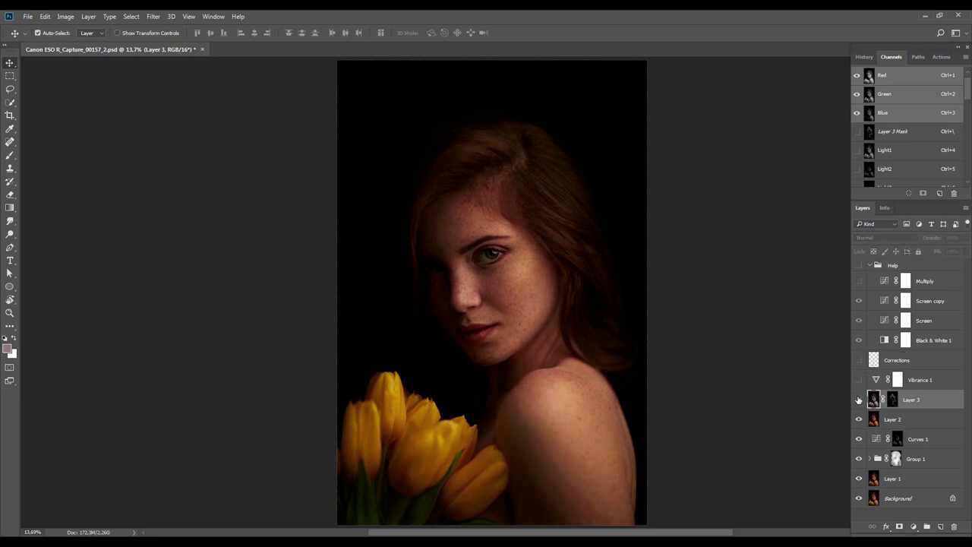
# Start a Color Balance adjustment on Layer 3 and set all three highlight colour levels to -10
pyautogui.hotkey('ctrl', 'b')
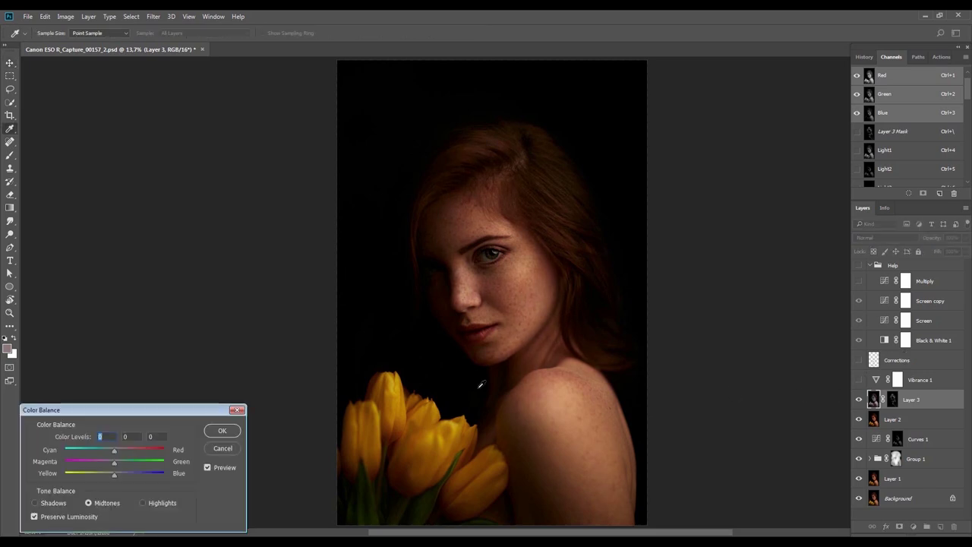
pyautogui.click(162, 503)
pyautogui.hotkey('shift', 'Down')
pyautogui.press('Tab')
pyautogui.press('Tab')
pyautogui.hotkey('shift', 'Down')
pyautogui.hotkey('shift', 'Tab')
pyautogui.hotkey('shift', 'Down')
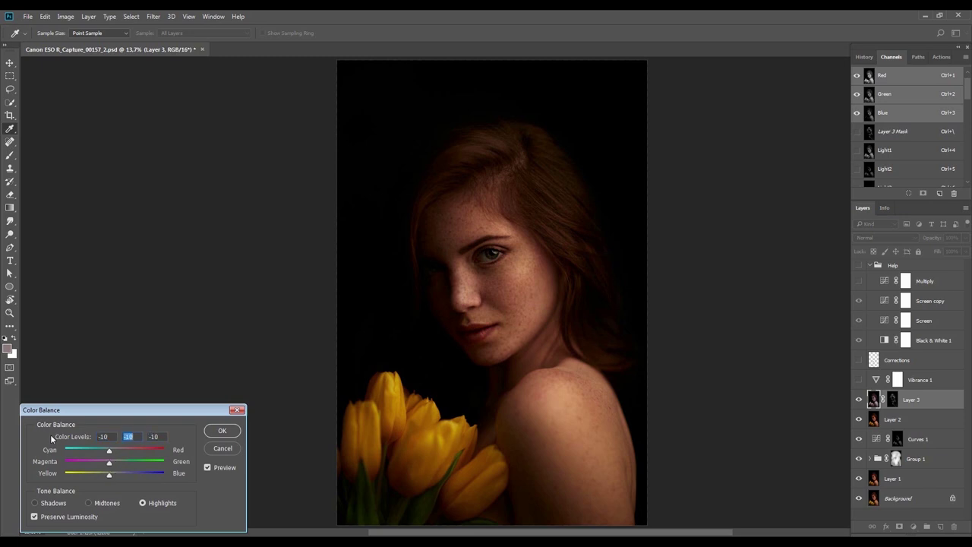
# Shift the highlights further towards cyan, fine-tune their yellow-blue level, and apply the Color Balance to Layer 3
pyautogui.hotkey('shift', 'Tab')
pyautogui.hotkey('shift', 'Down')
pyautogui.press('Tab')
pyautogui.press('Tab')
pyautogui.hotkey('shift', 'Up')
pyautogui.press('Down')
pyautogui.press('Down')
pyautogui.press('Down')
pyautogui.press('Down')
pyautogui.press('Down')
pyautogui.press('Down')
pyautogui.press('Down')
pyautogui.press('Down')
pyautogui.press('Up')
pyautogui.press('Up')
pyautogui.press('Up')
pyautogui.click(230, 430)
# Toggle Layer 3's visibility to compare the portrait with and without the colour correction
pyautogui.click(859, 399)
pyautogui.click(859, 399)
pyautogui.click(859, 399)
pyautogui.click(858, 399)
pyautogui.moveTo(692, 366); pyautogui.dragTo(666, 360)
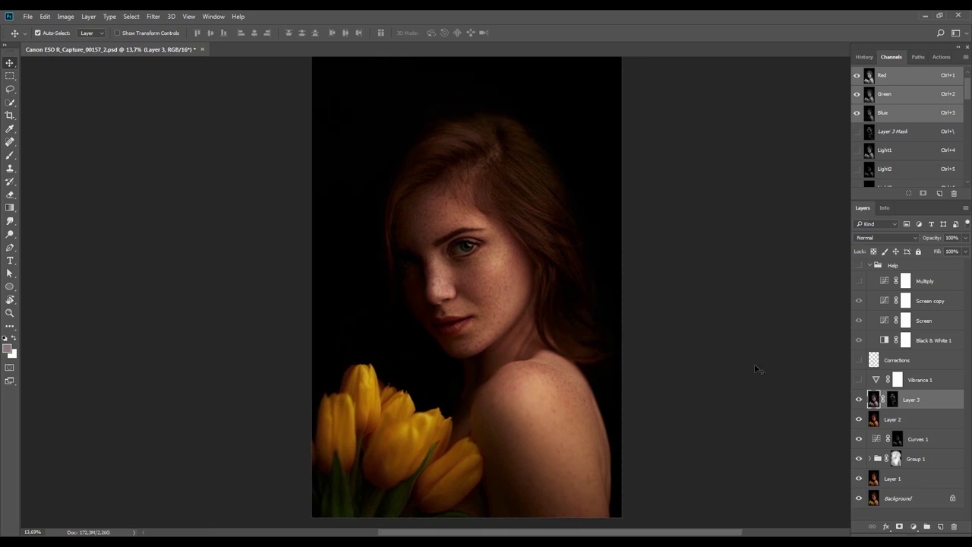
# Hide Layer 3, select Layer 2, and start a Color Range selection using the Reds preset
pyautogui.click(858, 400)
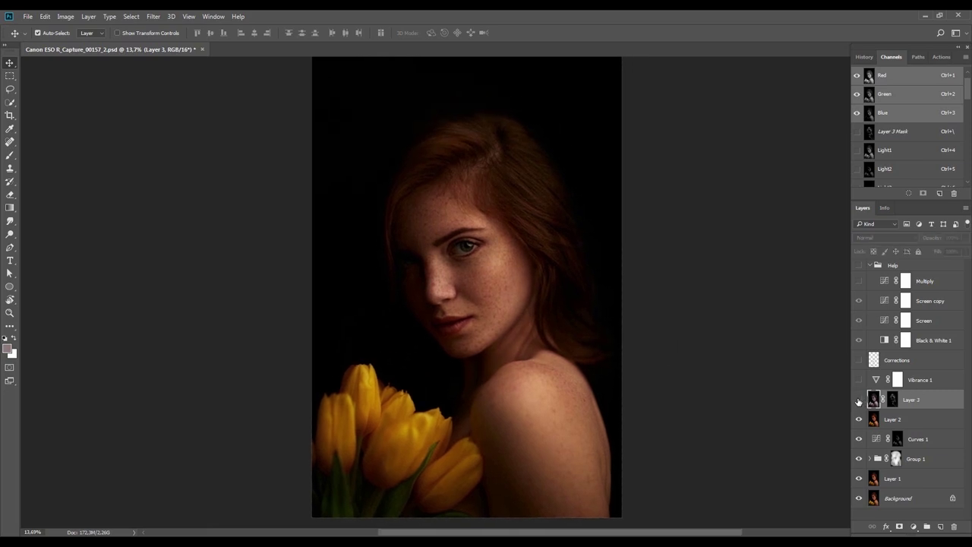
pyautogui.click(881, 416)
pyautogui.click(131, 16)
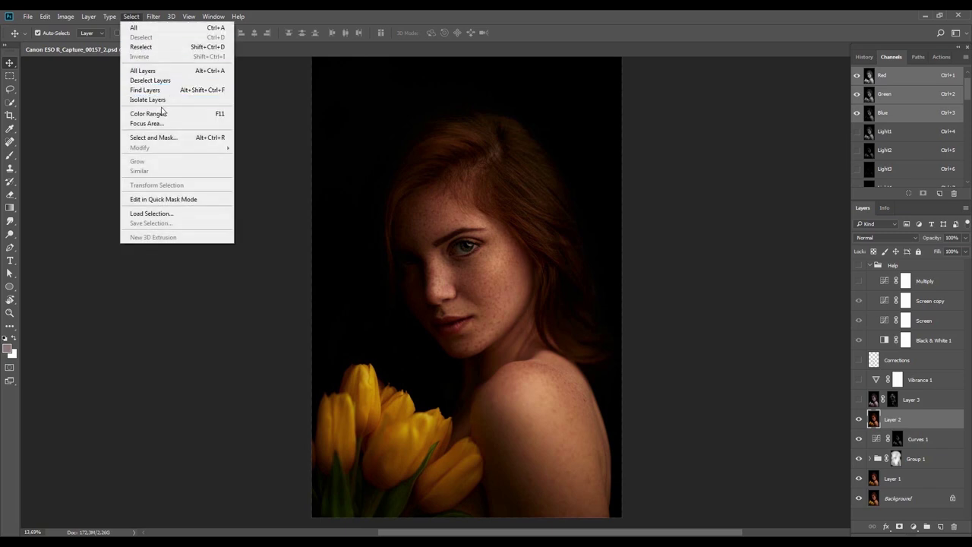
pyautogui.click(167, 114)
pyautogui.click(110, 82)
pyautogui.click(114, 105)
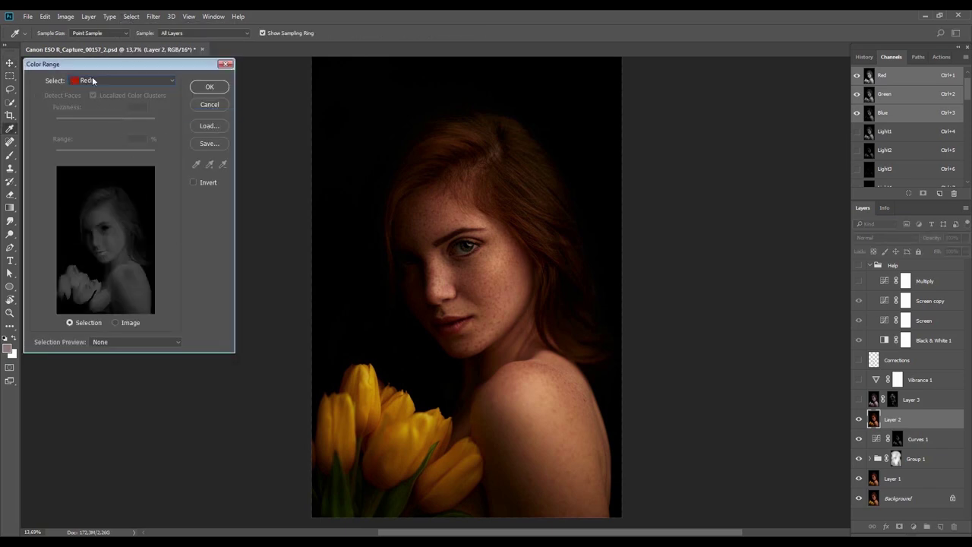
# Switch the Color Range selection to Sampled Colors and sample the reddish tones at the hairline and the outer edge of the cheek
pyautogui.click(93, 81)
pyautogui.click(99, 91)
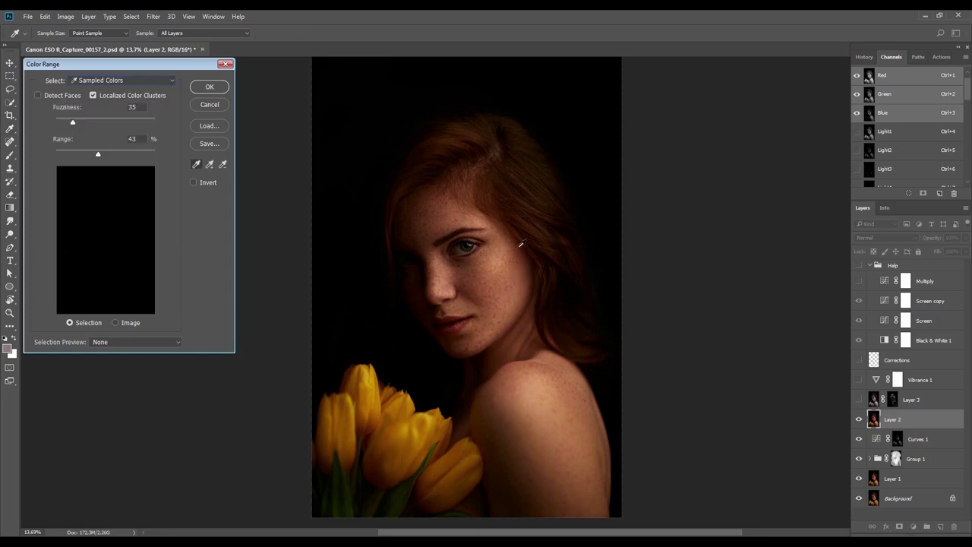
pyautogui.click(479, 202)
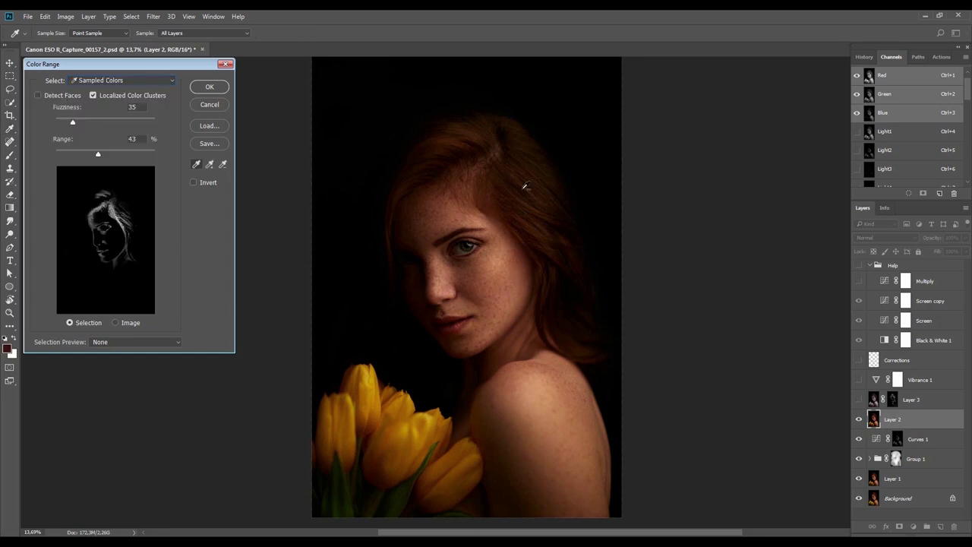
pyautogui.click(522, 248)
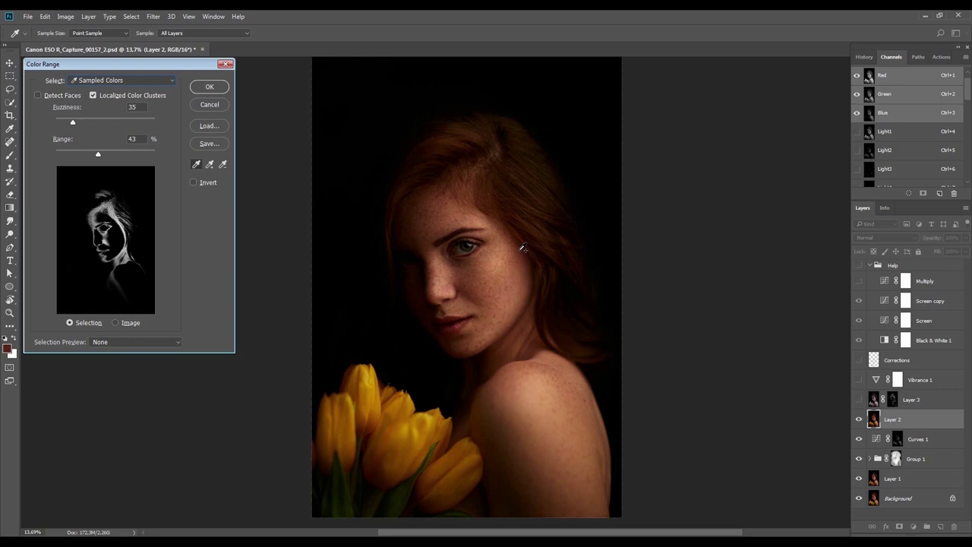
# Sample further tones on the cheek, shoulder, tulips and forehead, and confirm the Color Range selection
pyautogui.press('alt')
pyautogui.keyDown('alt'); pyautogui.click(463, 322); pyautogui.keyUp('alt')
pyautogui.keyDown('alt'); pyautogui.click(485, 277); pyautogui.keyUp('alt')
pyautogui.keyDown('alt'); pyautogui.click(498, 264); pyautogui.keyUp('alt')
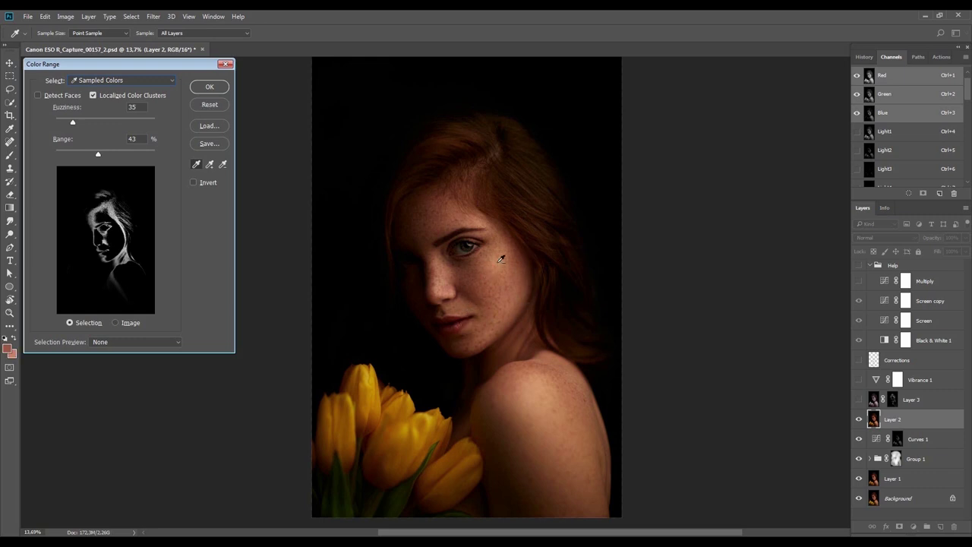
pyautogui.click(534, 382)
pyautogui.keyDown('alt'); pyautogui.click(409, 431); pyautogui.keyUp('alt')
pyautogui.keyDown('alt'); pyautogui.click(546, 394); pyautogui.keyUp('alt')
pyautogui.keyDown('alt'); pyautogui.click(534, 386); pyautogui.keyUp('alt')
pyautogui.keyDown('alt'); pyautogui.click(420, 217); pyautogui.keyUp('alt')
pyautogui.press('ctrl')
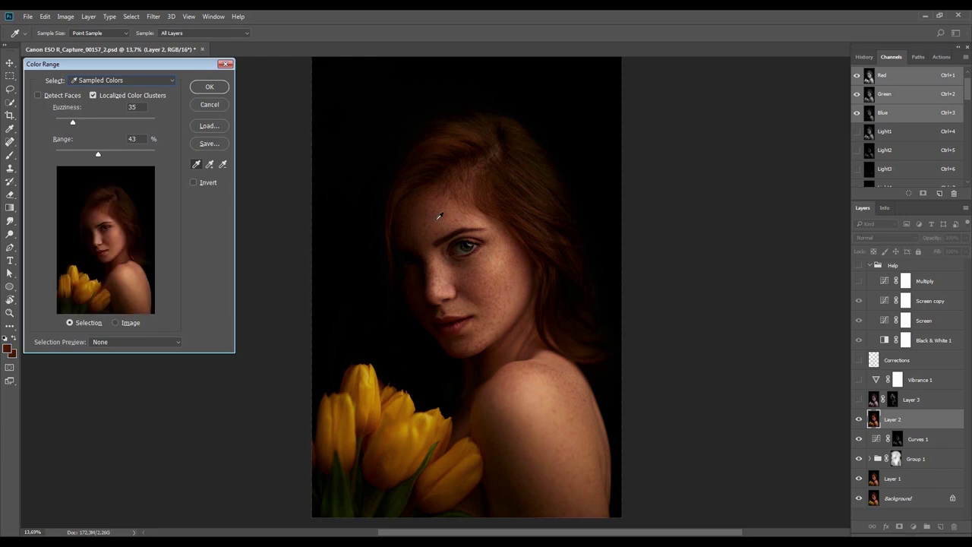
pyautogui.press('alt')
pyautogui.keyDown('alt'); pyautogui.click(450, 204); pyautogui.keyUp('alt')
pyautogui.press('ctrl')
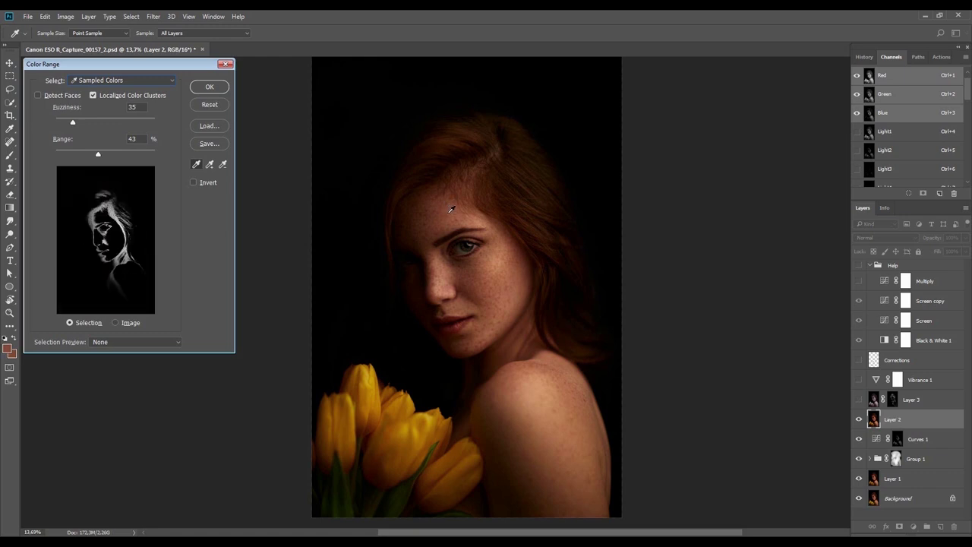
pyautogui.keyDown('alt'); pyautogui.click(446, 209); pyautogui.keyUp('alt')
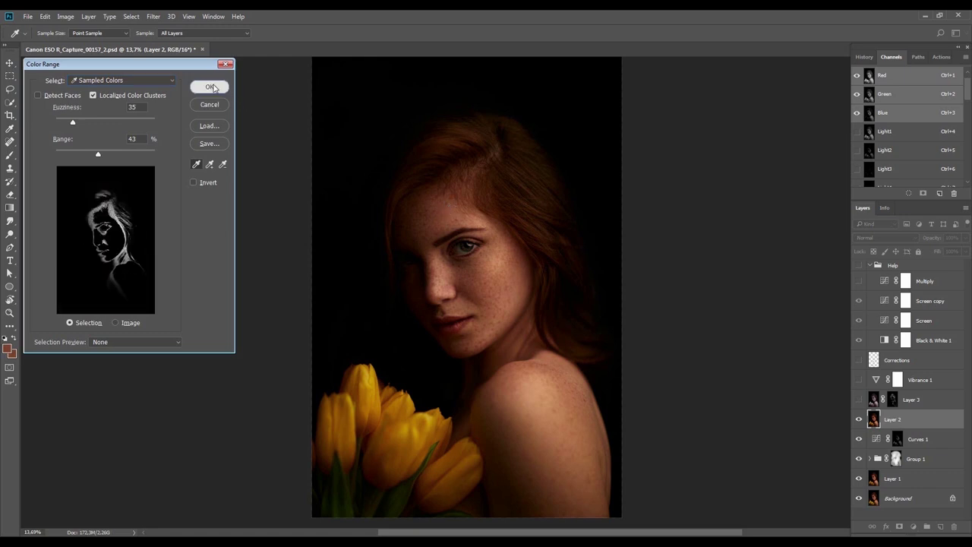
pyautogui.click(212, 86)
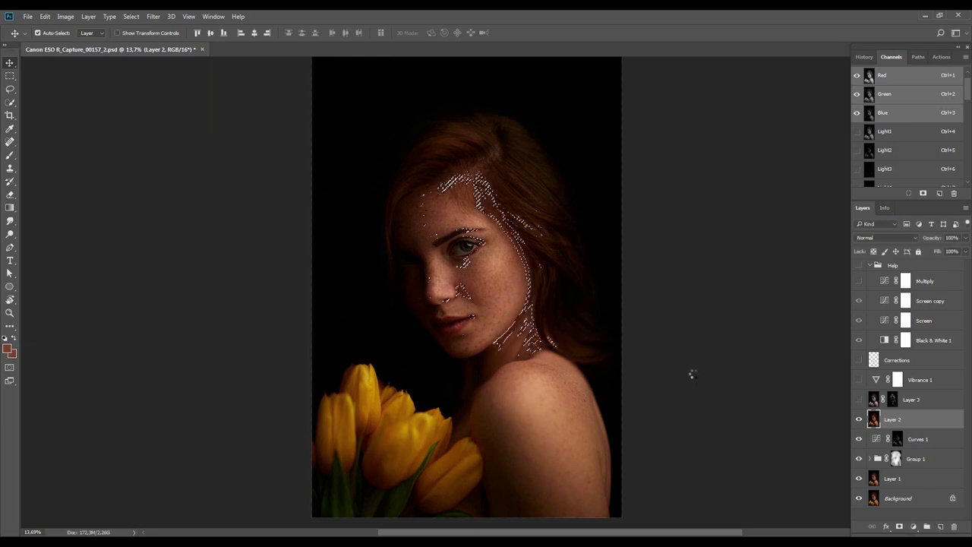
# Feather the selection twice, copy that area of Layer 2 onto a new layer, and check the layer by toggling its visibility
pyautogui.hotkey('shift', 'F6')
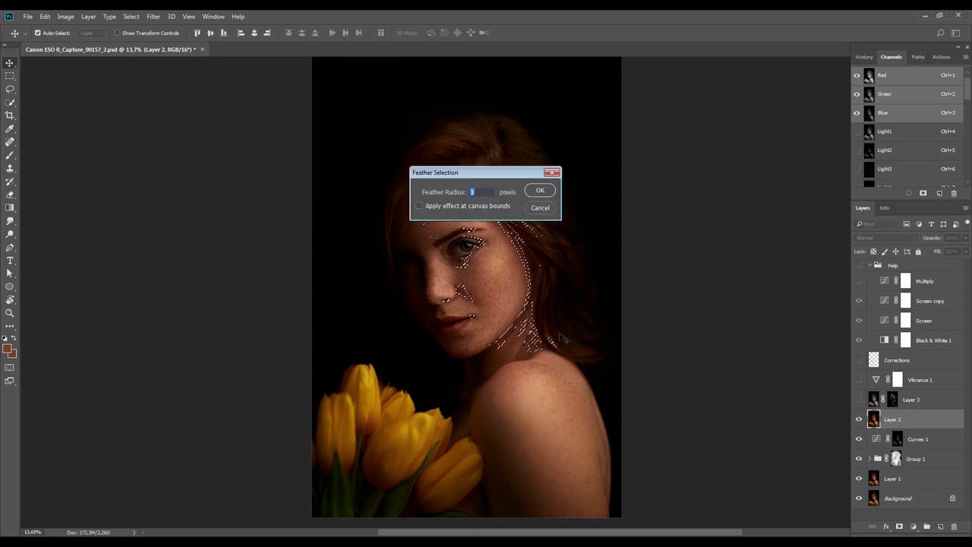
pyautogui.press('Return')
pyautogui.hotkey('shift', 'F6')
pyautogui.press('Return')
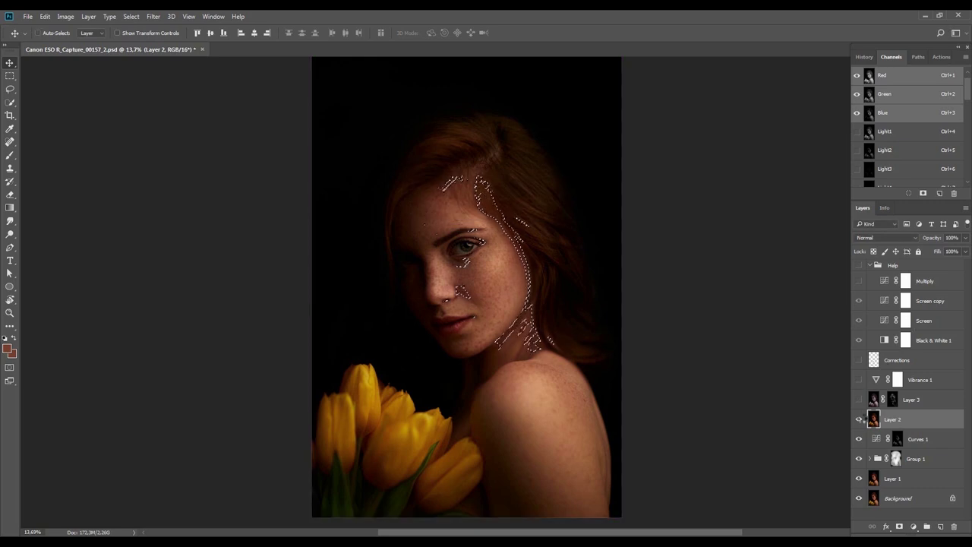
pyautogui.hotkey('ctrl', 'j')
pyautogui.keyDown('alt'); pyautogui.click(859, 419); pyautogui.keyUp('alt')
pyautogui.keyDown('alt'); pyautogui.click(859, 420); pyautogui.keyUp('alt')
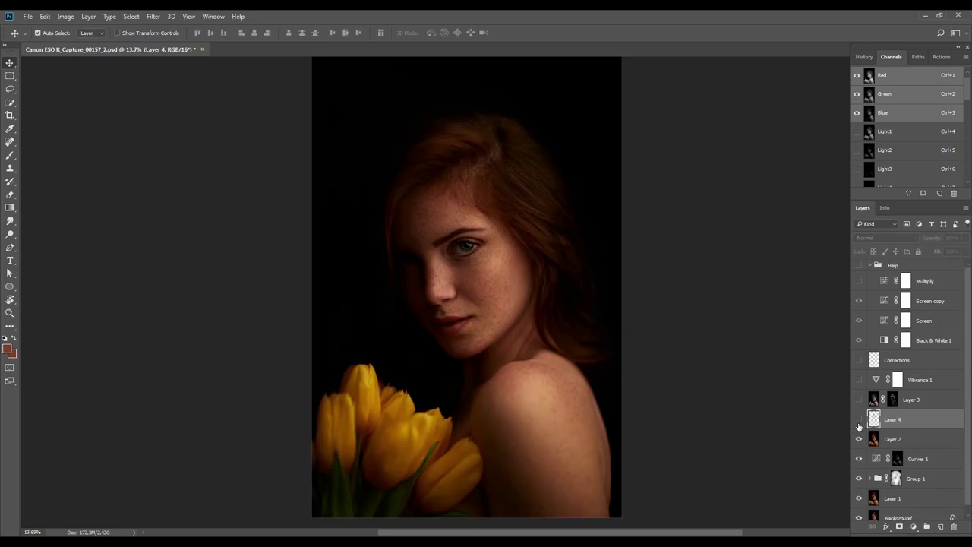
# Duplicate Layer 3 and replace the duplicate's mask with one made from the outline of Layer 4
pyautogui.moveTo(875, 409); pyautogui.dragTo(886, 391)
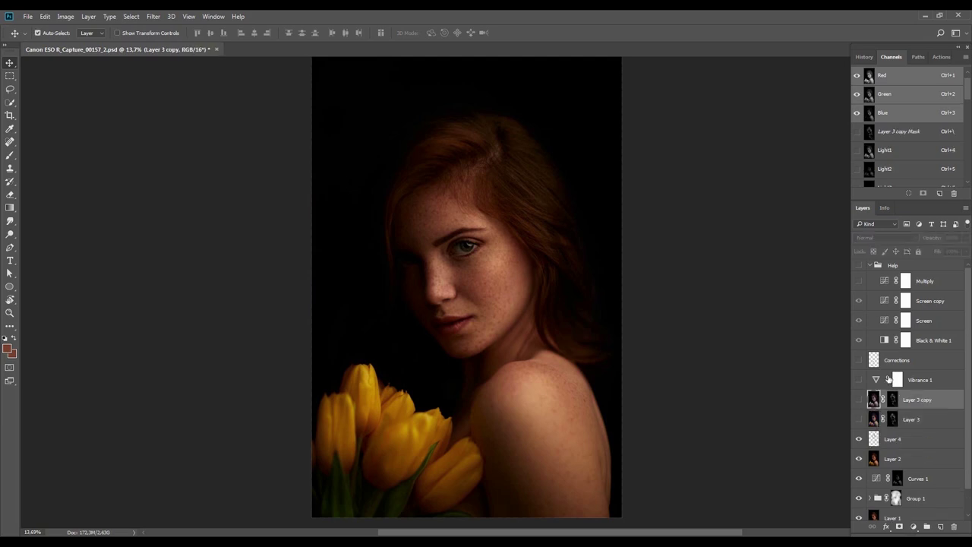
pyautogui.rightClick(890, 403)
pyautogui.click(888, 424)
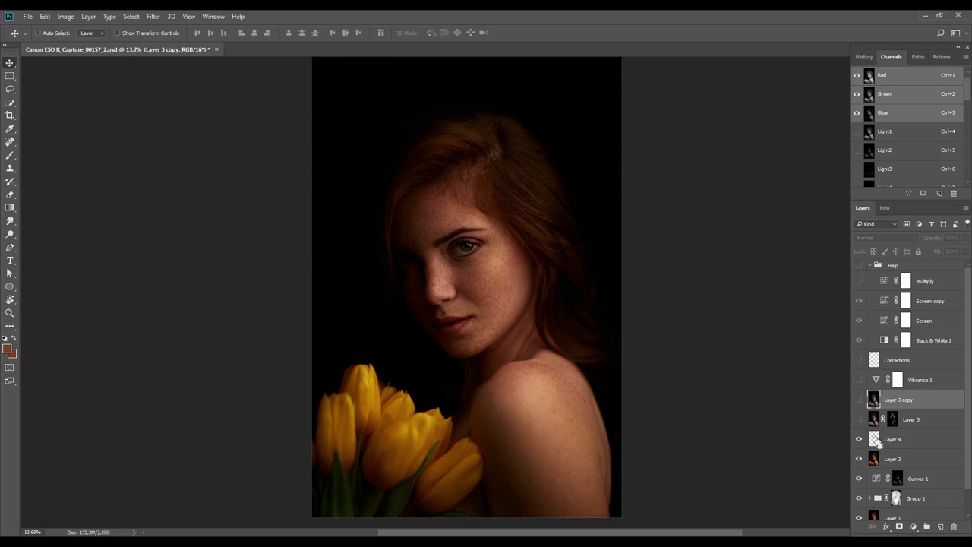
pyautogui.keyDown('ctrl'); pyautogui.click(877, 444); pyautogui.keyUp('ctrl')
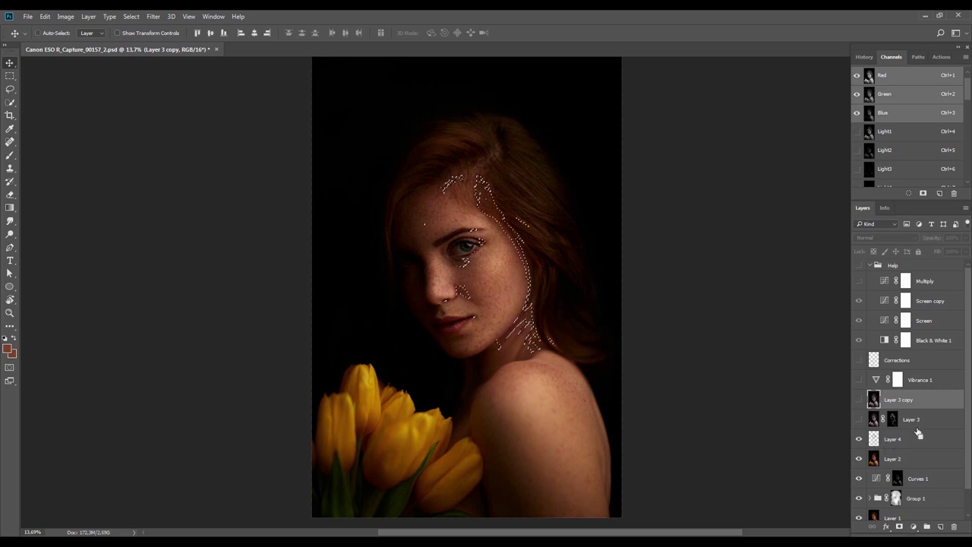
pyautogui.click(899, 527)
# Hide Layer 4, show the Layer 3 copy, and target the copy's image instead of its mask
pyautogui.click(859, 440)
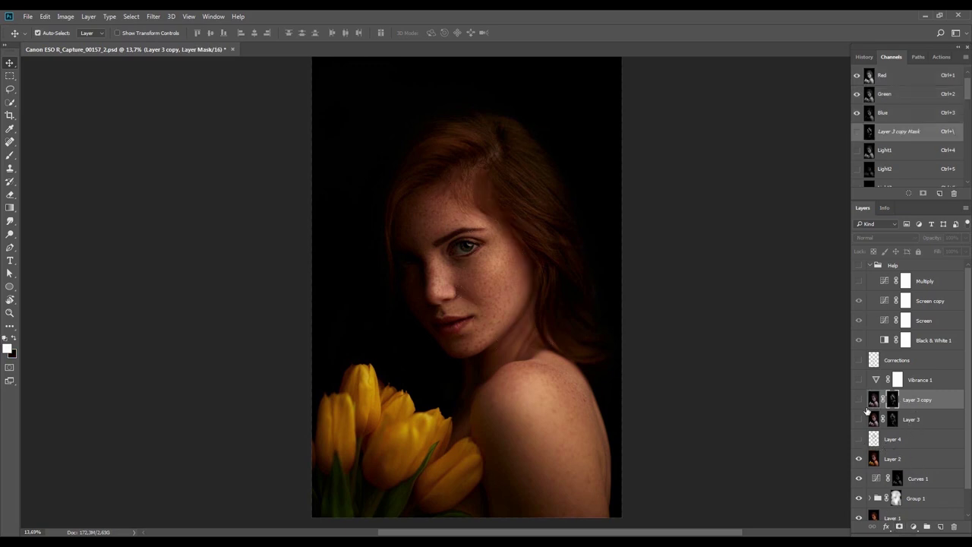
pyautogui.click(859, 400)
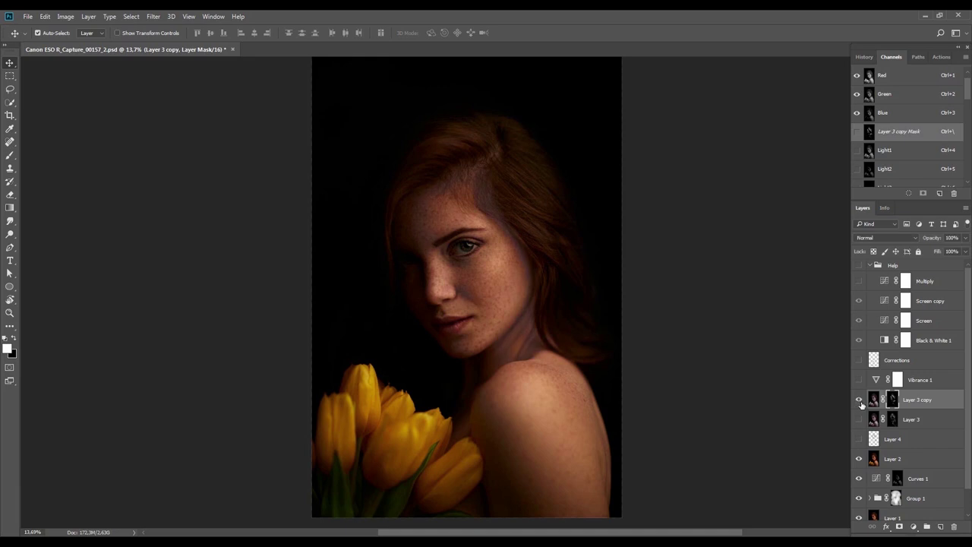
pyautogui.click(872, 404)
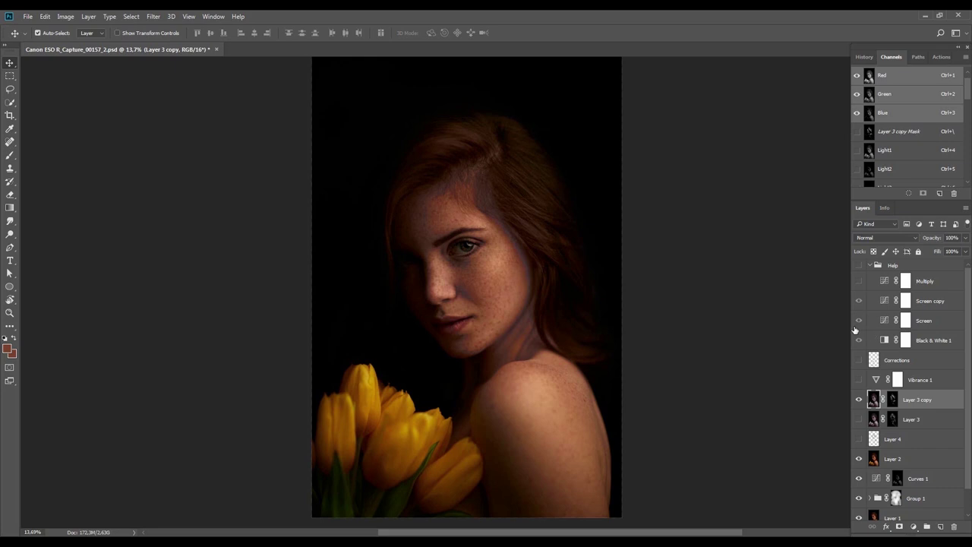
# Apply a Curves adjustment to the Layer 3 copy's image, bending the composite curve and balancing the red, green and blue channels
pyautogui.click(65, 16)
pyautogui.moveTo(146, 44)
pyautogui.click(228, 62)
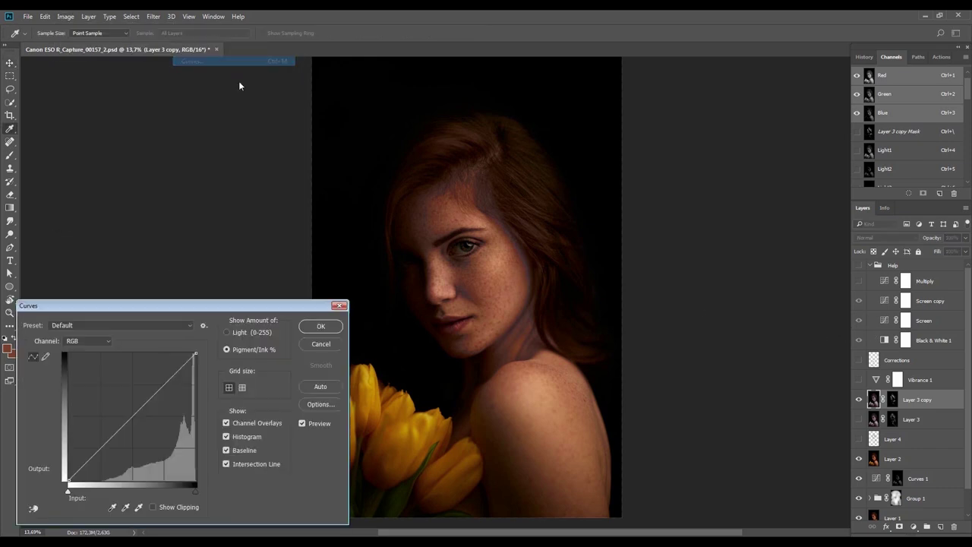
pyautogui.moveTo(129, 411)
pyautogui.mouseDown()
pyautogui.moveTo(131, 397)
pyautogui.moveTo(134, 409)
pyautogui.mouseUp()
pyautogui.hotkey('alt', '3')
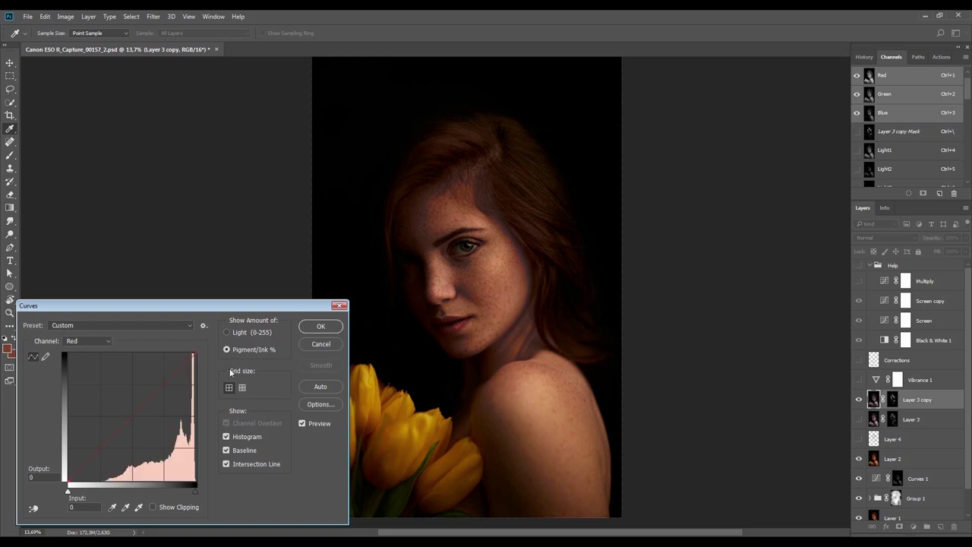
pyautogui.hotkey('alt', '4')
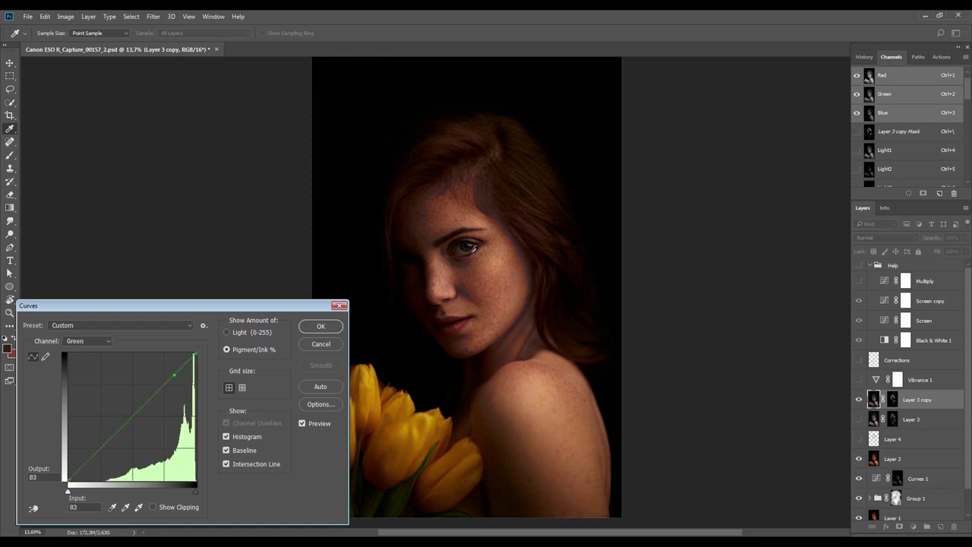
pyautogui.hotkey('alt', '5')
pyautogui.hotkey('alt', '4')
pyautogui.hotkey('alt', '3')
pyautogui.hotkey('alt', '4')
pyautogui.hotkey('alt', '5')
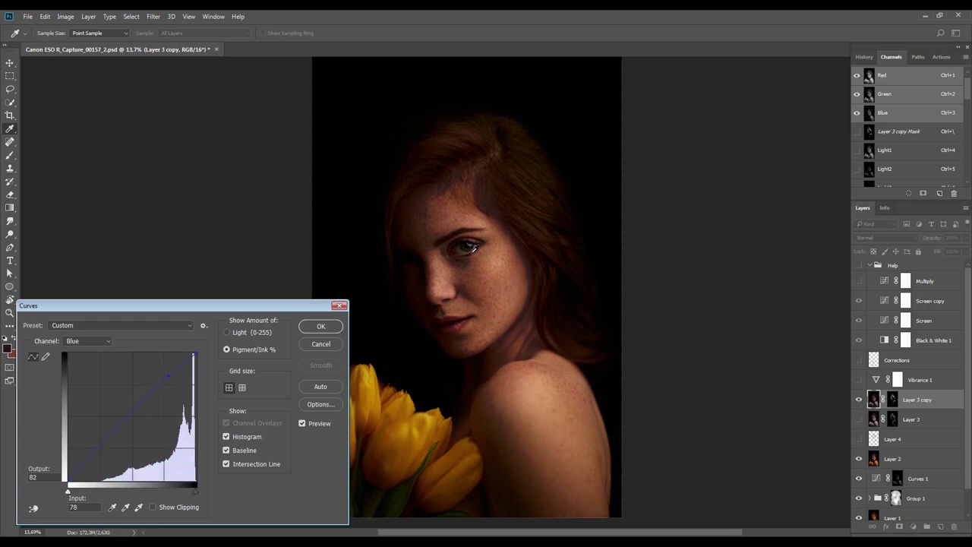
pyautogui.press('Return')
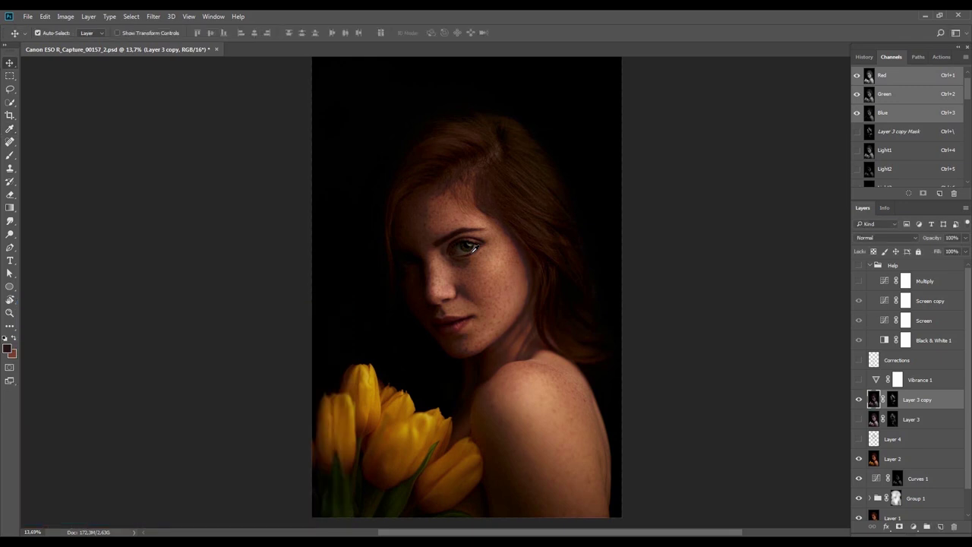
# Show Layer 3, set the Layer 3 copy to 34% opacity and 44% fill, and compare the forehead with the copy hidden and shown
pyautogui.click(859, 400)
pyautogui.click(859, 399)
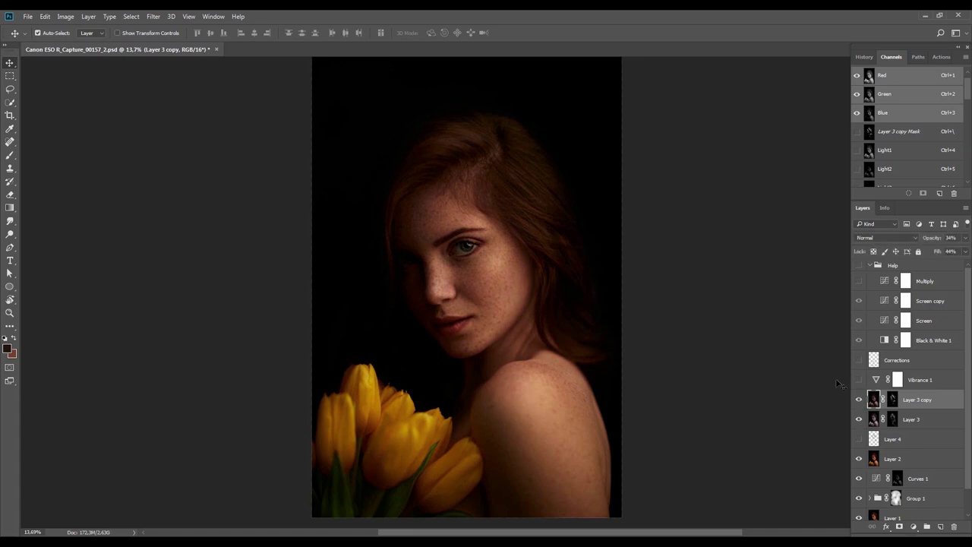
pyautogui.press('z')
pyautogui.moveTo(445, 185); pyautogui.dragTo(531, 231)
pyautogui.moveTo(577, 353); pyautogui.dragTo(540, 276)
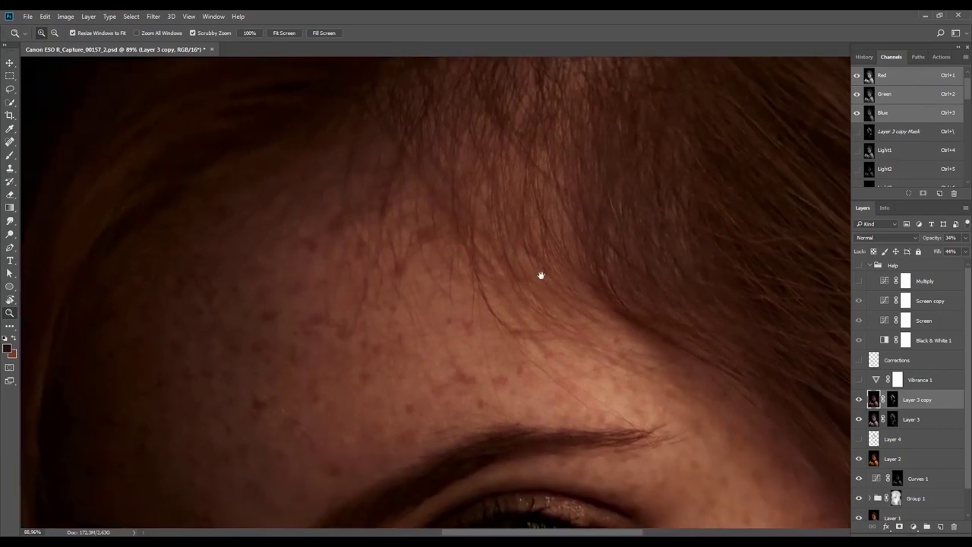
pyautogui.click(861, 400)
pyautogui.click(859, 401)
pyautogui.moveTo(749, 288); pyautogui.dragTo(587, 302)
pyautogui.press('v')
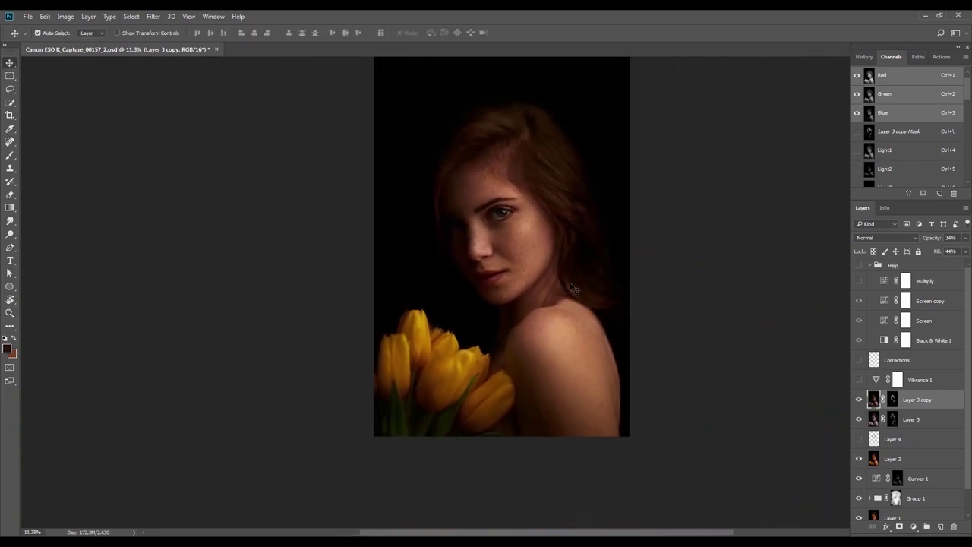
# Reduce the Layer 3 copy to 10% opacity and 5% fill, then compare the edit with the Background and judge it in rotated views
pyautogui.press('r')
pyautogui.moveTo(627, 236); pyautogui.dragTo(571, 394)
pyautogui.press('Escape')
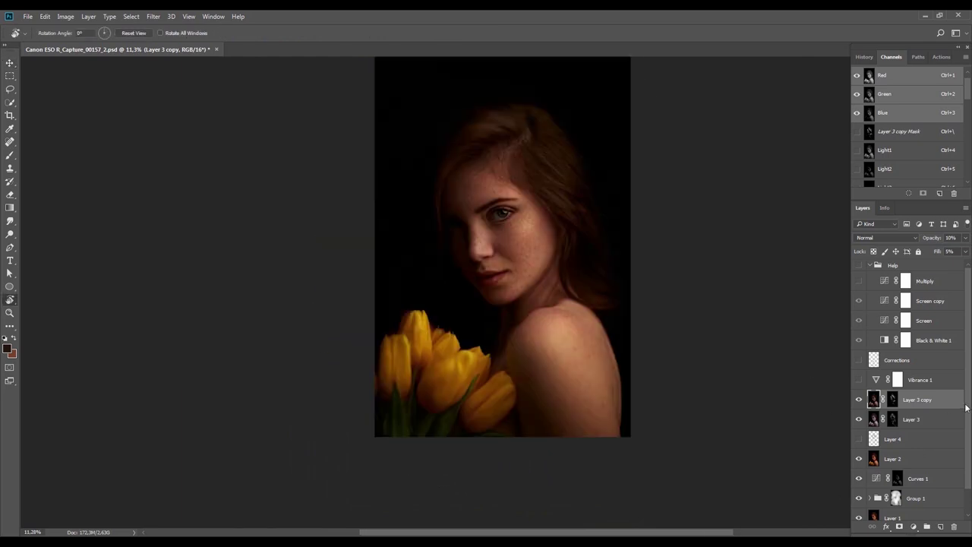
pyautogui.press('v')
pyautogui.scroll(-2, 873, 486)
pyautogui.keyDown('alt'); pyautogui.click(858, 510); pyautogui.keyUp('alt')
pyautogui.keyDown('alt'); pyautogui.click(858, 512); pyautogui.keyUp('alt')
pyautogui.press('r')
pyautogui.moveTo(622, 354); pyautogui.dragTo(630, 225)
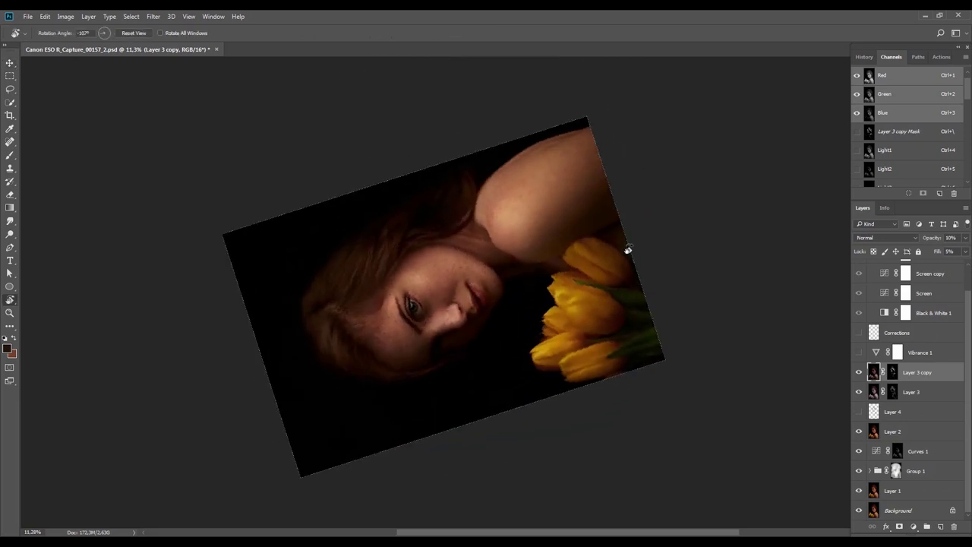
pyautogui.press('Escape')
pyautogui.press('z')
pyautogui.hotkey('ctrl', '0')
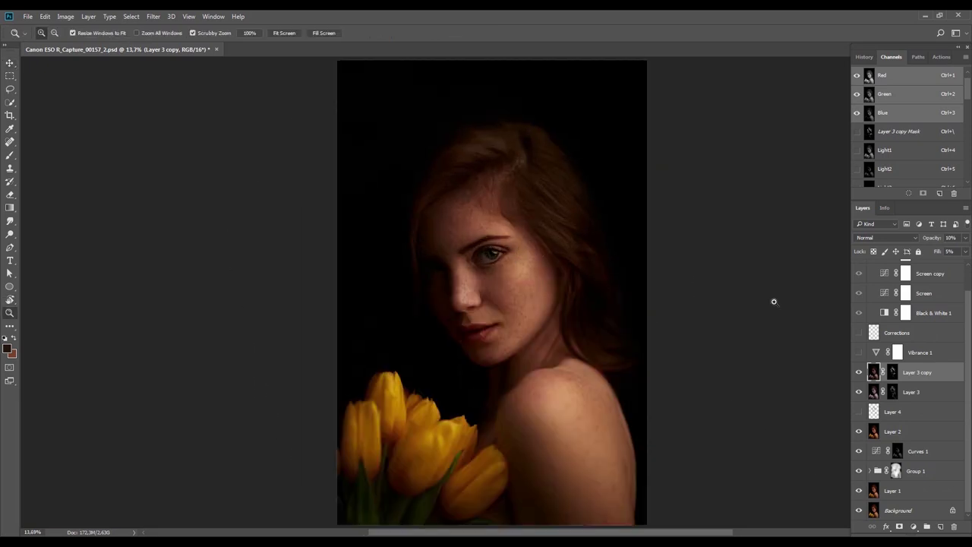
# Add a Curves adjustment layer above the Layer 3 copy and name it Dodge
pyautogui.click(913, 528)
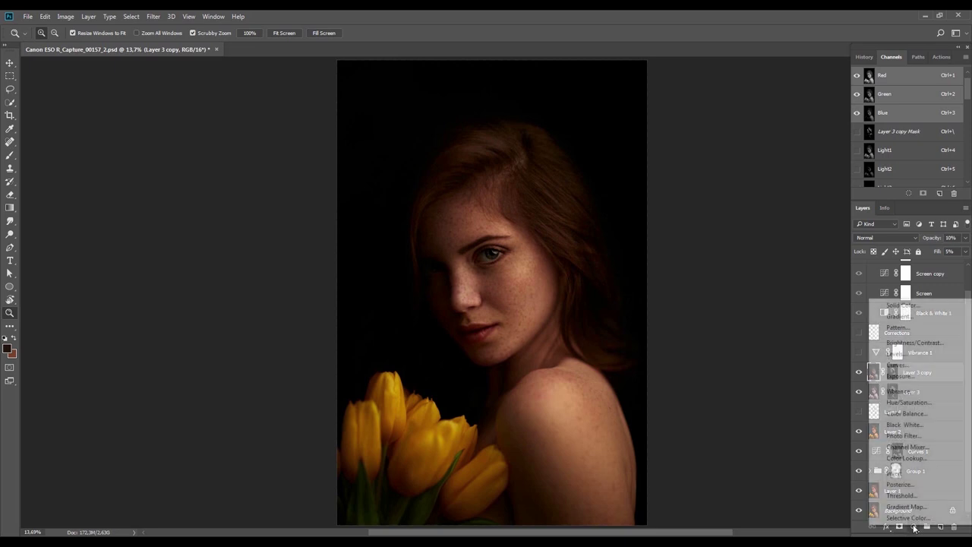
pyautogui.click(896, 365)
pyautogui.doubleClick(915, 372)
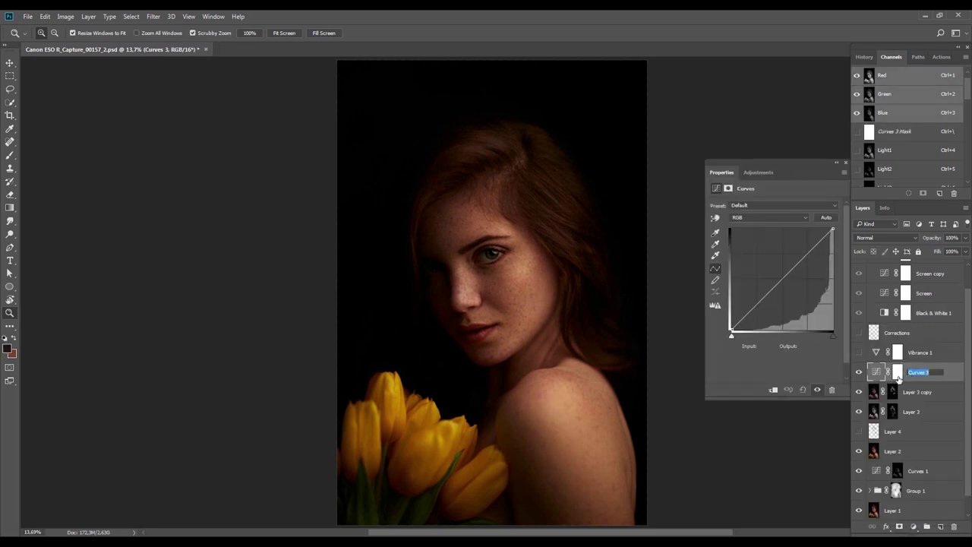
pyautogui.write('c')
pyautogui.write('odge')
pyautogui.press('Return')
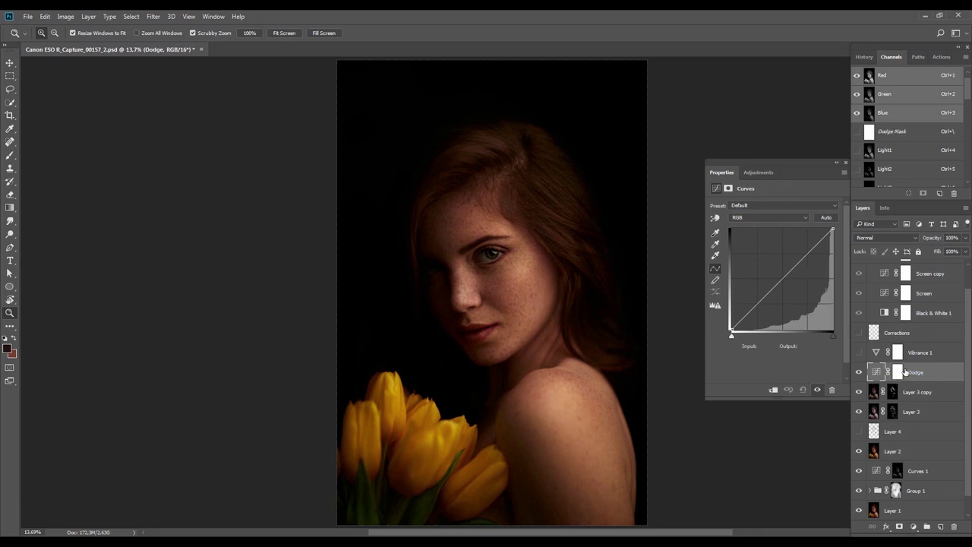
# Duplicate the Dodge layer and rename the duplicate Burn
pyautogui.hotkey('ctrl', 'j')
pyautogui.doubleClick(904, 373)
pyautogui.write('Burn')
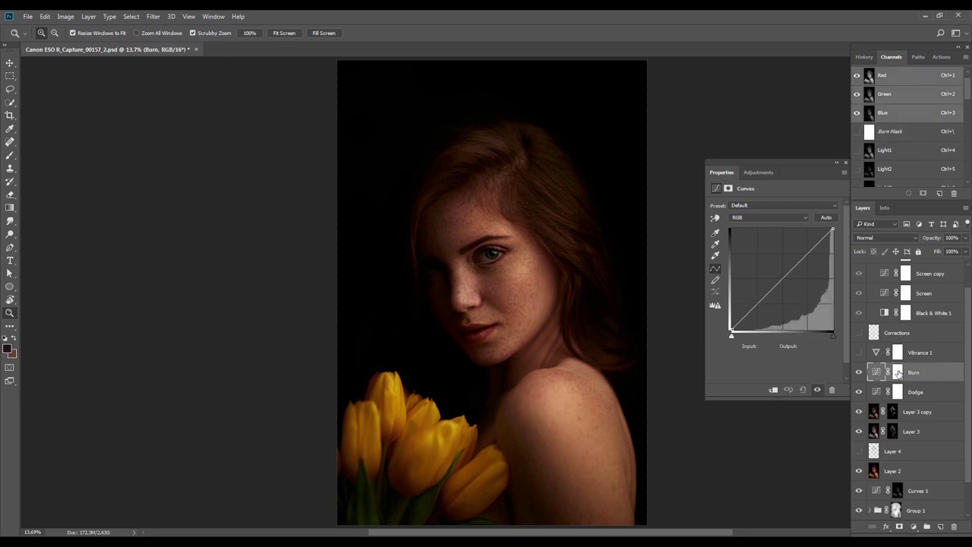
# Group the Burn and Dodge layers and name the group DnB
pyautogui.keyDown('shift'); pyautogui.click(915, 394); pyautogui.keyUp('shift')
pyautogui.hotkey('ctrl', 'g')
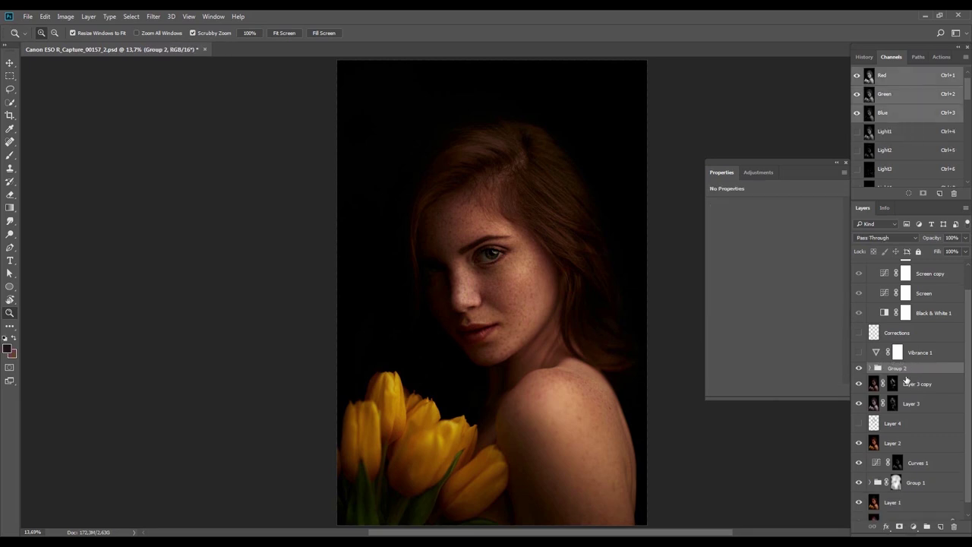
pyautogui.click(847, 163)
pyautogui.doubleClick(896, 367)
pyautogui.write('DnB')
pyautogui.press('Return')
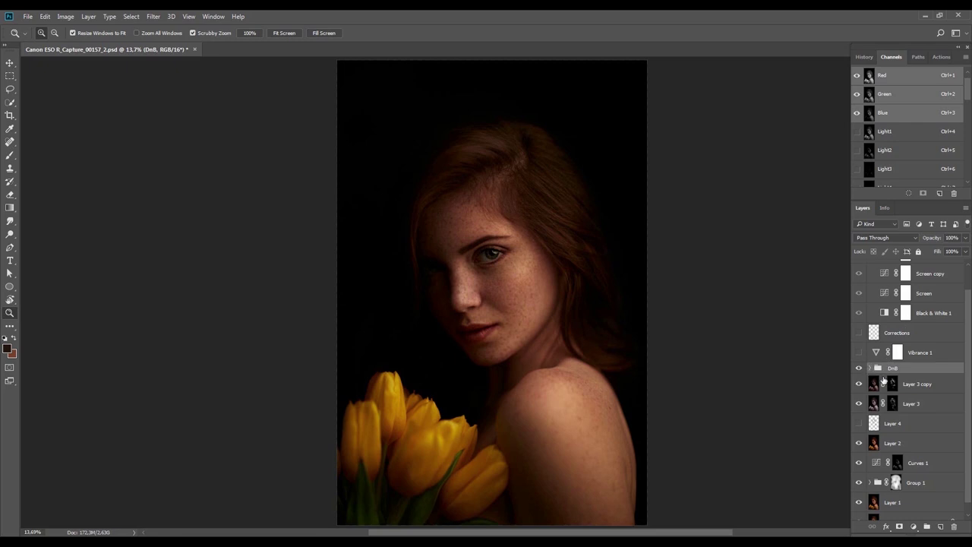
# Expand the DnB group and invert the layer masks of Burn and Dodge to black
pyautogui.click(869, 367)
pyautogui.click(905, 386)
pyautogui.hotkey('ctrl', 'i')
pyautogui.click(905, 404)
pyautogui.hotkey('ctrl', 'i')
# Set the Dodge layer's blend mode to Screen and the Burn layer's to Multiply
pyautogui.click(881, 238)
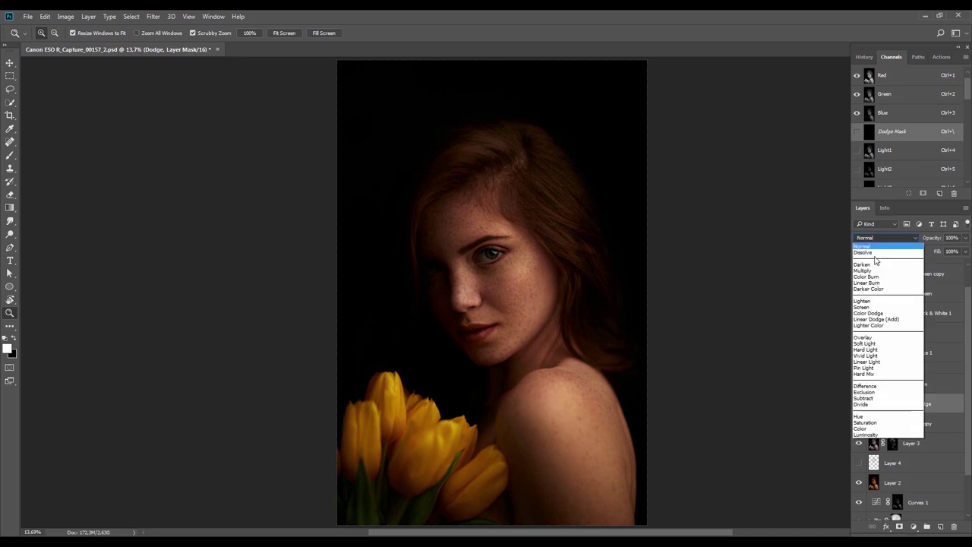
pyautogui.click(868, 307)
pyautogui.click(905, 382)
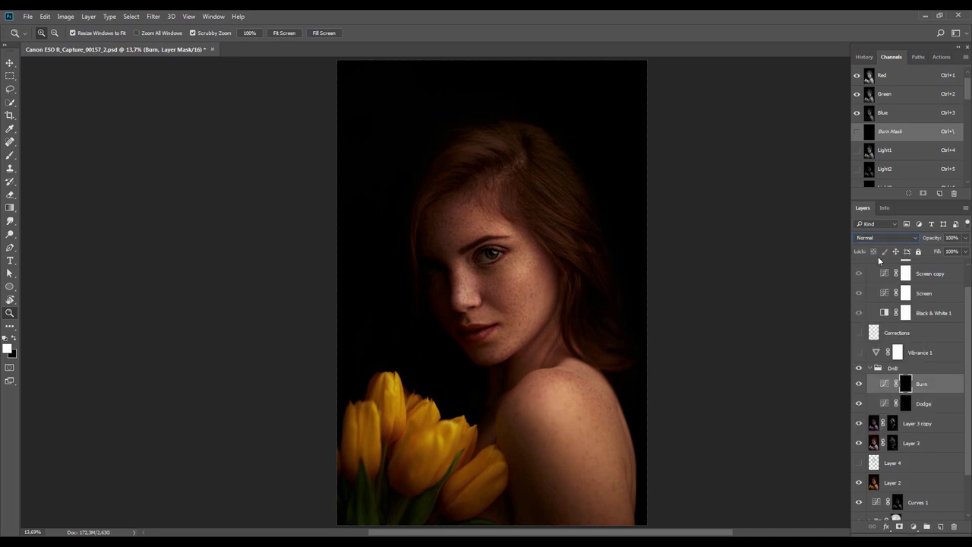
pyautogui.click(879, 239)
pyautogui.click(879, 281)
# Inspect the face in a rotated view with the Brush tool active on the Burn mask, and check the brush's size and hardness
pyautogui.press('r')
pyautogui.moveTo(585, 176); pyautogui.dragTo(638, 366)
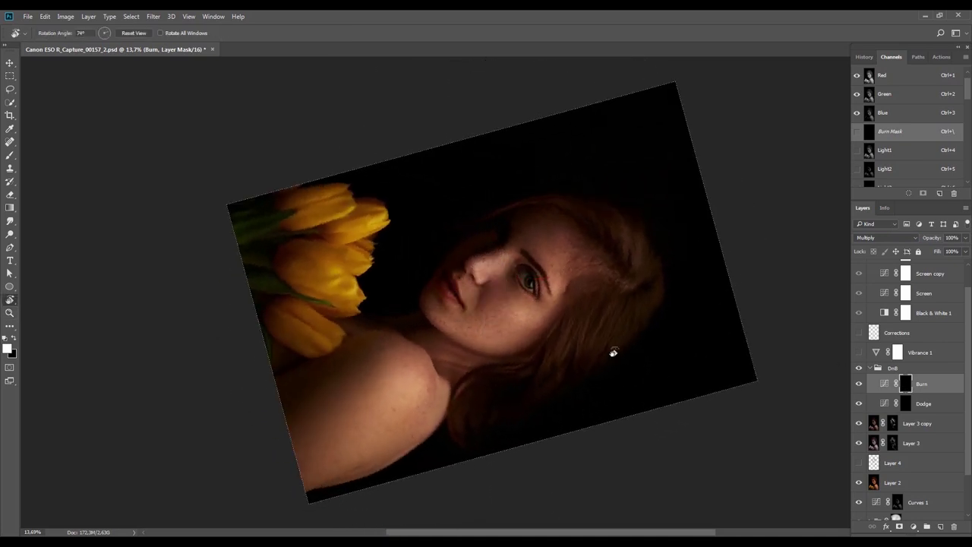
pyautogui.press('b')
pyautogui.moveTo(524, 274); pyautogui.dragTo(499, 280)
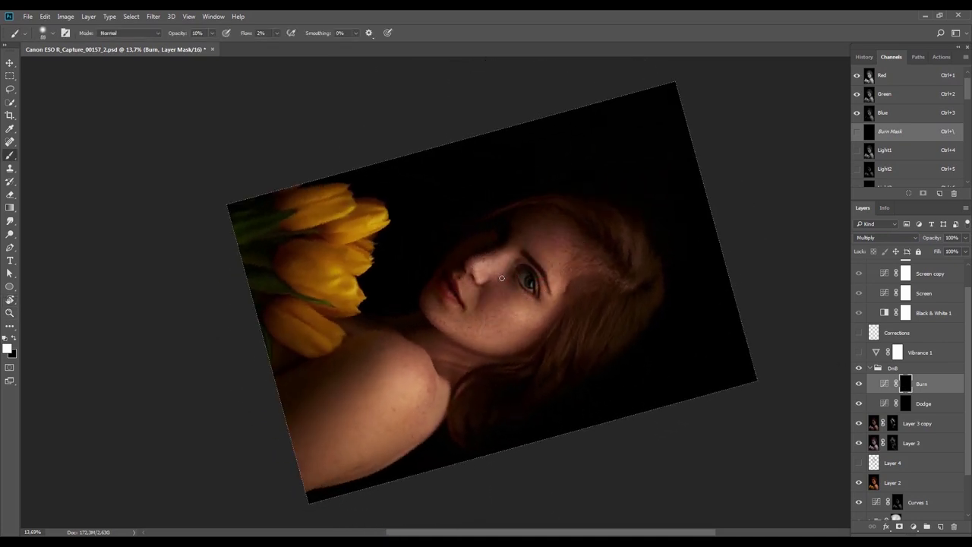
pyautogui.rightClick(514, 279)
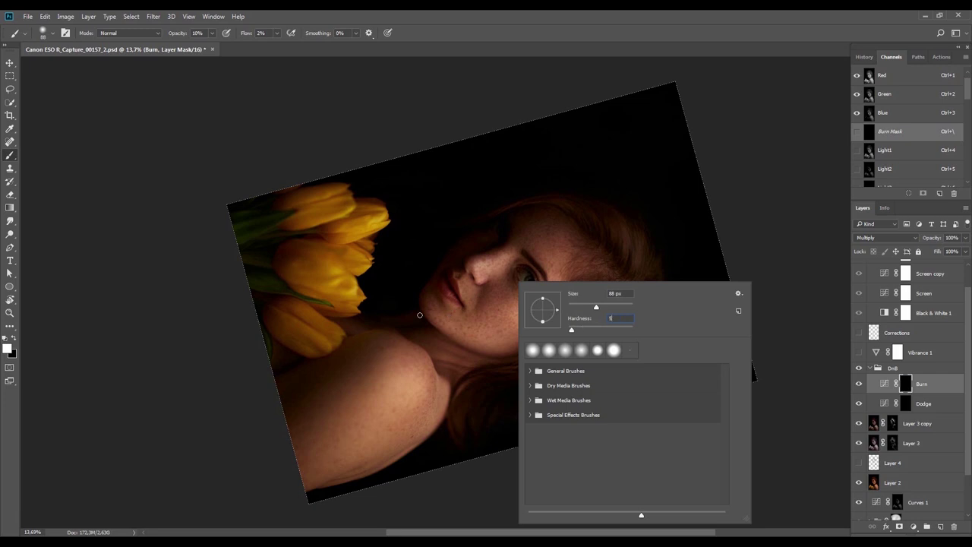
pyautogui.press('Return')
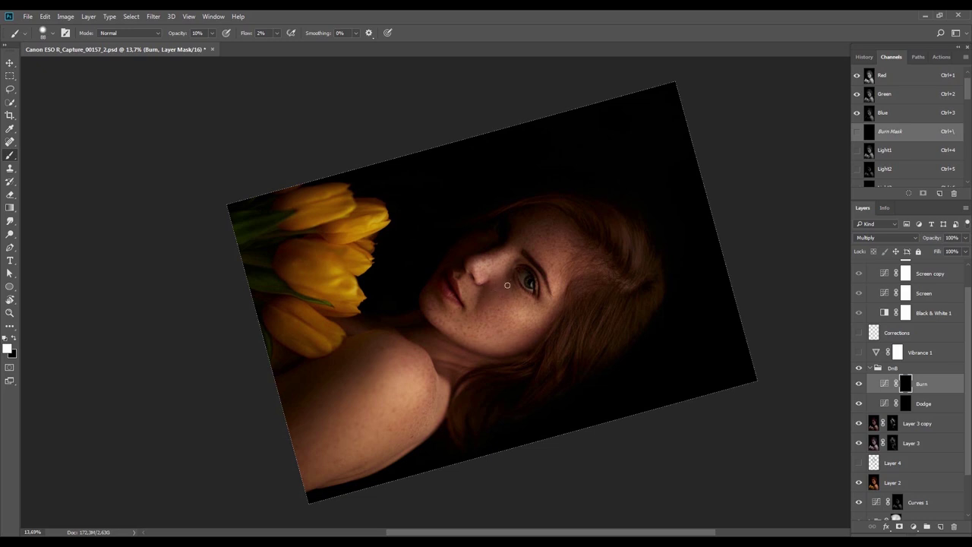
pyautogui.press('Escape')
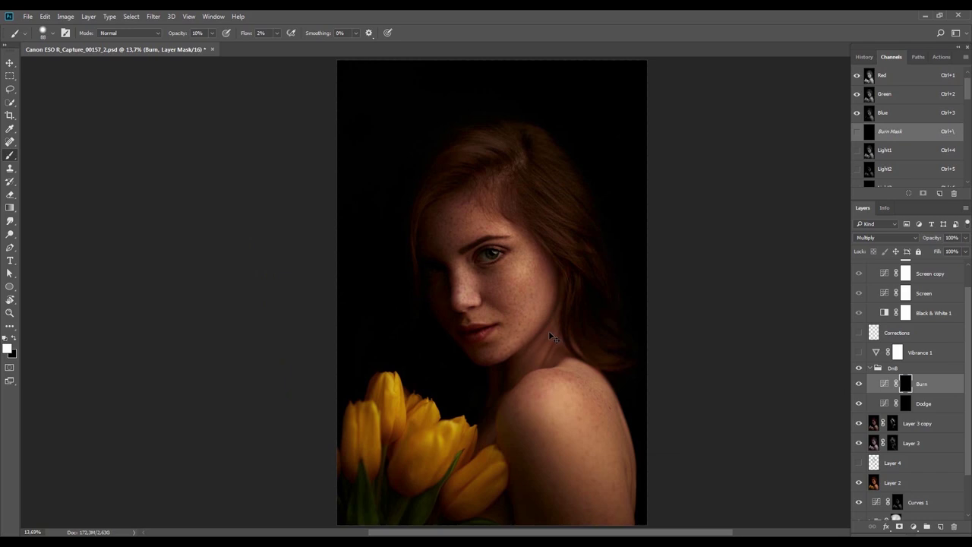
# Rotate the view again to examine the distribution of light and shadow on the face and shoulder
pyautogui.press('r')
pyautogui.moveTo(506, 328); pyautogui.dragTo(521, 292)
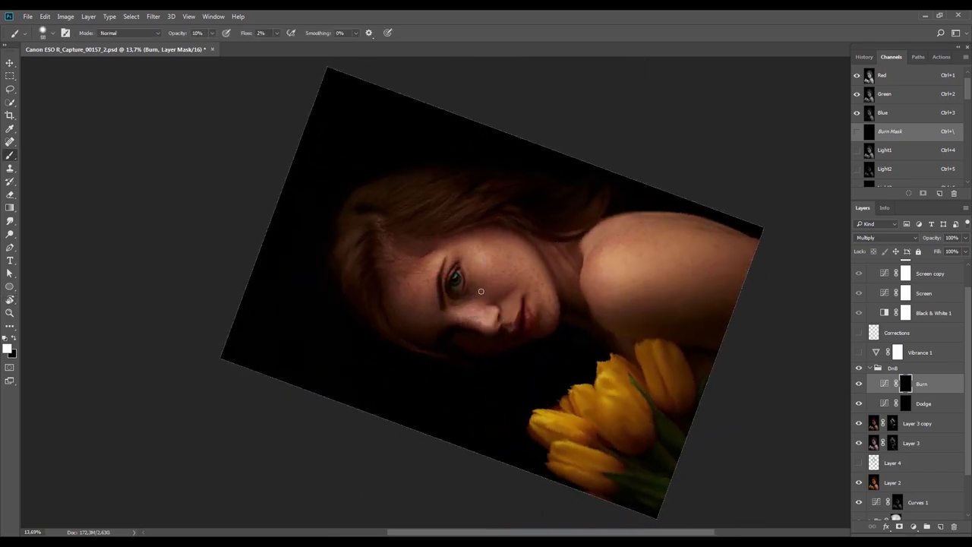
pyautogui.press('Escape')
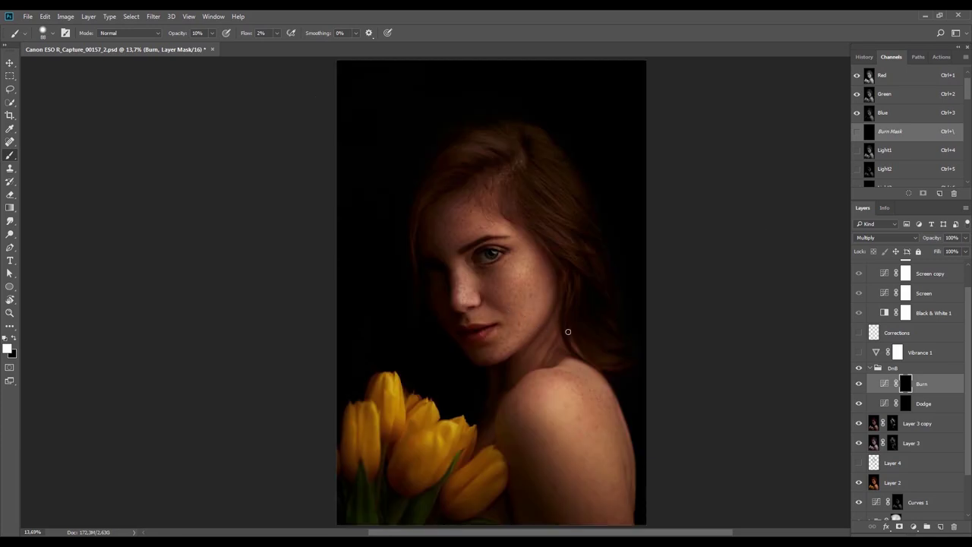
pyautogui.press('r')
pyautogui.moveTo(586, 304); pyautogui.dragTo(587, 314)
pyautogui.press('Escape')
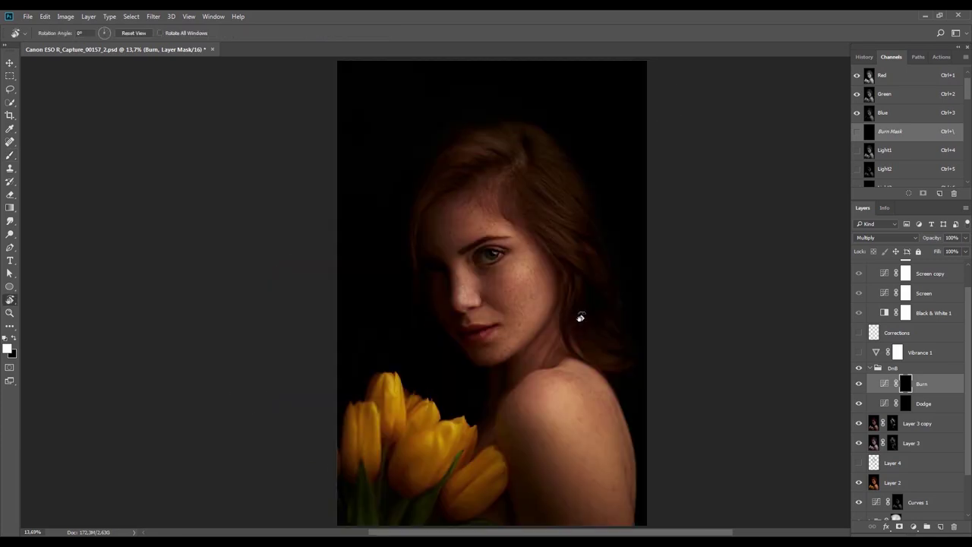
# Collapse the DnB group and add a new empty layer above it in Color blend mode
pyautogui.click(874, 368)
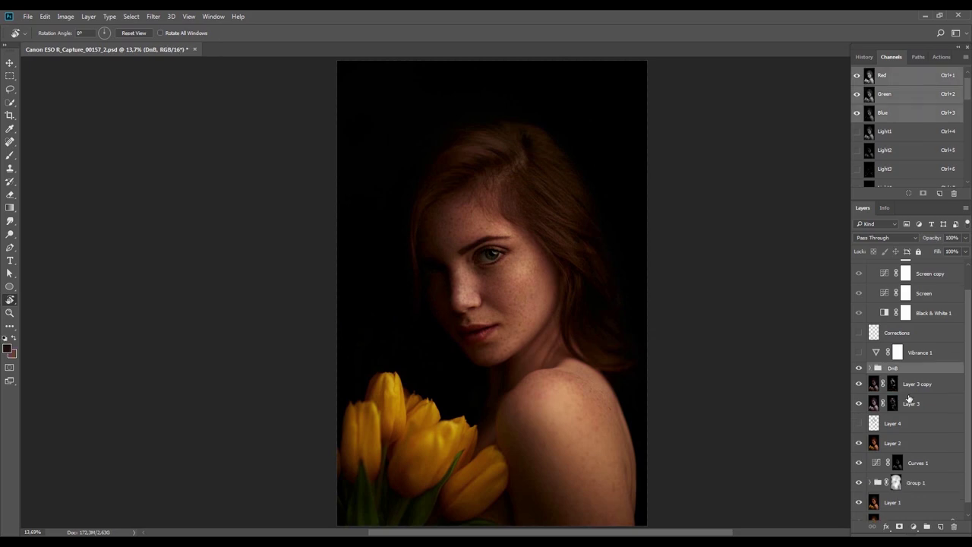
pyautogui.click(940, 527)
pyautogui.press('z')
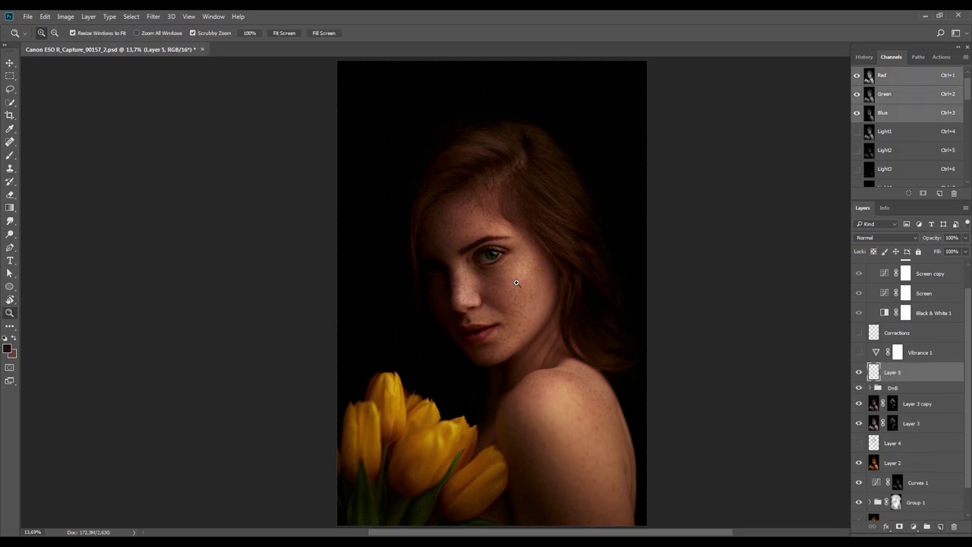
pyautogui.moveTo(505, 281); pyautogui.dragTo(562, 305)
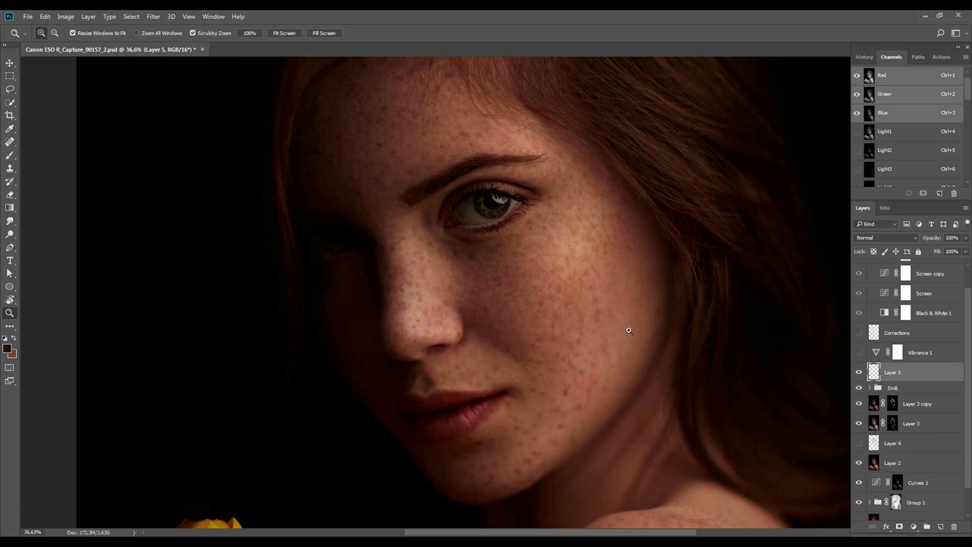
pyautogui.click(885, 238)
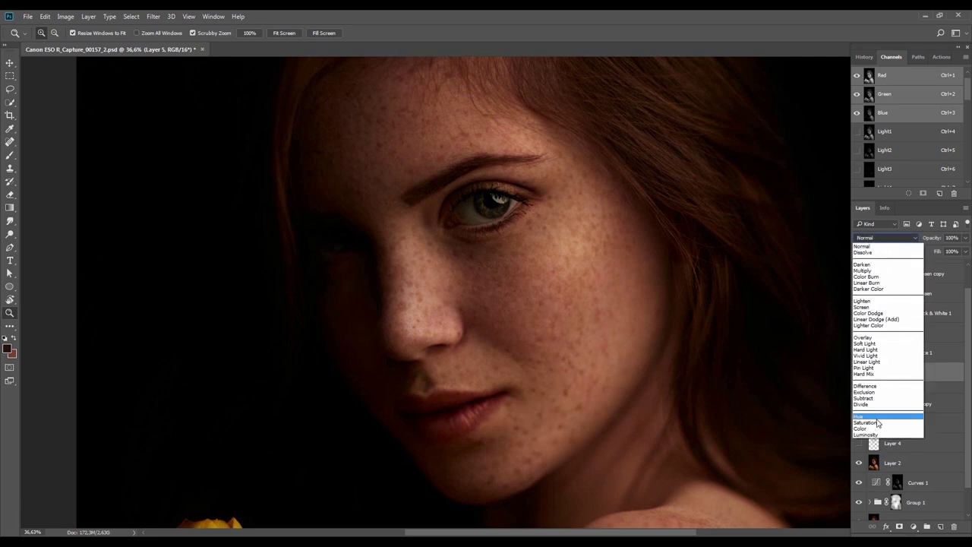
pyautogui.click(874, 431)
# Use the Clone Stamp at 30% opacity and 30% flow to clone skin colour from the nose and inner cheek under the eye
pyautogui.press('s')
pyautogui.moveTo(475, 291)
pyautogui.mouseDown()
pyautogui.moveTo(495, 297)
pyautogui.moveTo(490, 247)
pyautogui.moveTo(457, 303)
pyautogui.mouseUp()
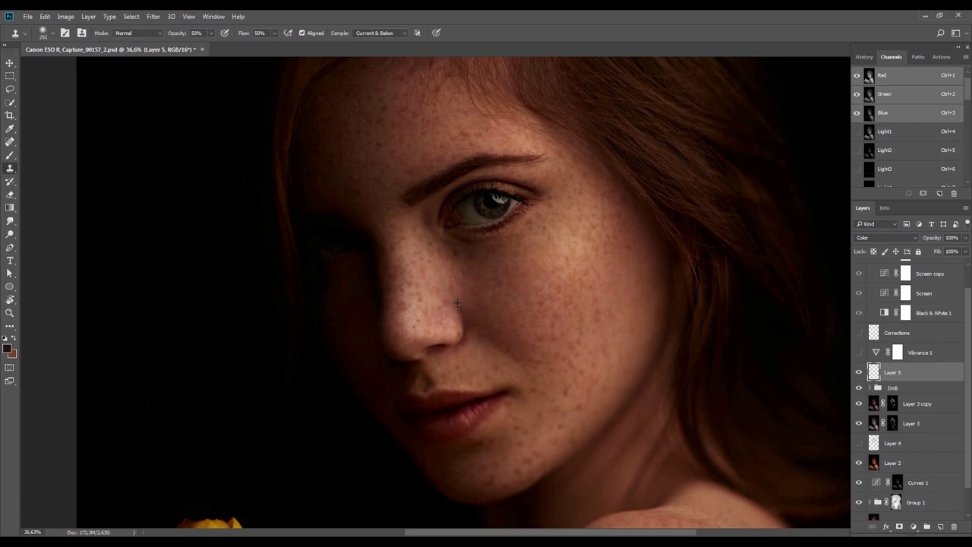
pyautogui.press('3')
pyautogui.hotkey('shift', '3')
pyautogui.keyDown('alt'); pyautogui.click(447, 285); pyautogui.keyUp('alt')
pyautogui.moveTo(464, 254)
pyautogui.mouseDown()
pyautogui.moveTo(501, 255)
pyautogui.moveTo(534, 234)
pyautogui.mouseUp()
pyautogui.moveTo(490, 275)
pyautogui.mouseDown()
pyautogui.moveTo(513, 286)
pyautogui.moveTo(477, 260)
pyautogui.moveTo(530, 242)
pyautogui.mouseUp()
pyautogui.keyDown('alt'); pyautogui.click(500, 308); pyautogui.keyUp('alt')
pyautogui.keyDown('alt'); pyautogui.click(442, 279); pyautogui.keyUp('alt')
pyautogui.moveTo(447, 253); pyautogui.dragTo(541, 253)
# Resize the Clone Stamp brush to about 264 px and clone even skin colour over the upper cheek beside the eye
pyautogui.keyDown('alt'); pyautogui.rightClick(538, 288); pyautogui.keyUp('alt')
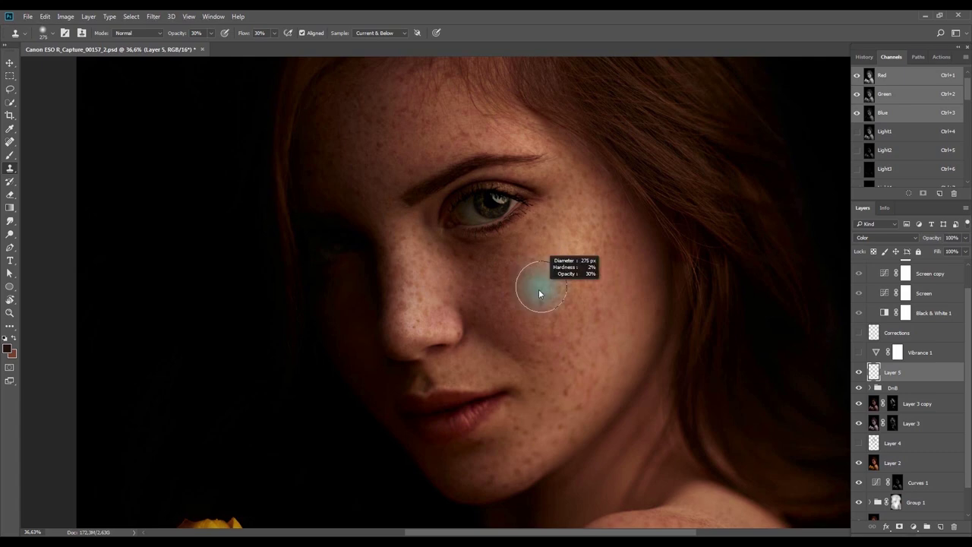
pyautogui.keyDown('alt'); pyautogui.rightClick(542, 288); pyautogui.keyUp('alt')
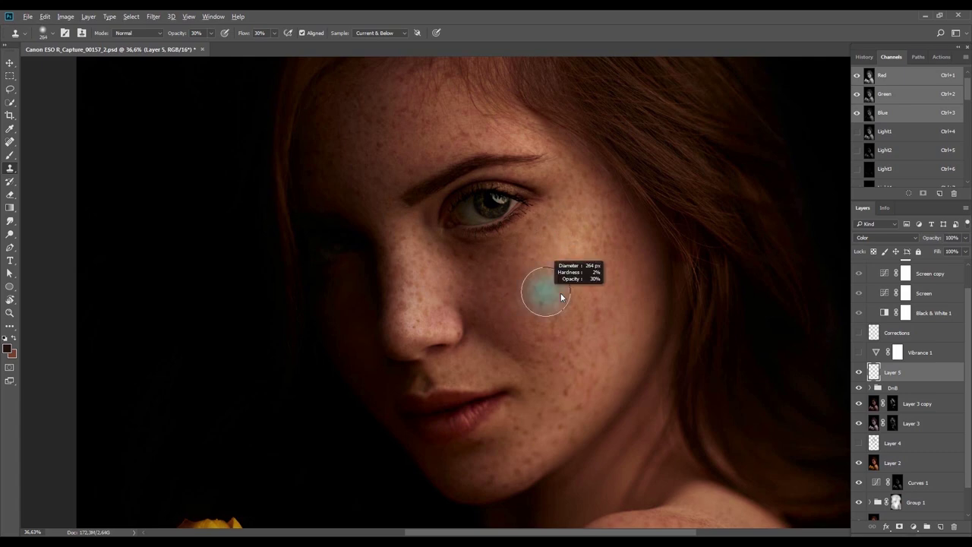
pyautogui.keyDown('alt'); pyautogui.click(488, 271); pyautogui.keyUp('alt')
pyautogui.moveTo(584, 220); pyautogui.dragTo(599, 234)
pyautogui.keyDown('alt'); pyautogui.click(559, 256); pyautogui.keyUp('alt')
pyautogui.moveTo(534, 247); pyautogui.dragTo(574, 216)
pyautogui.moveTo(571, 282); pyautogui.dragTo(527, 310)
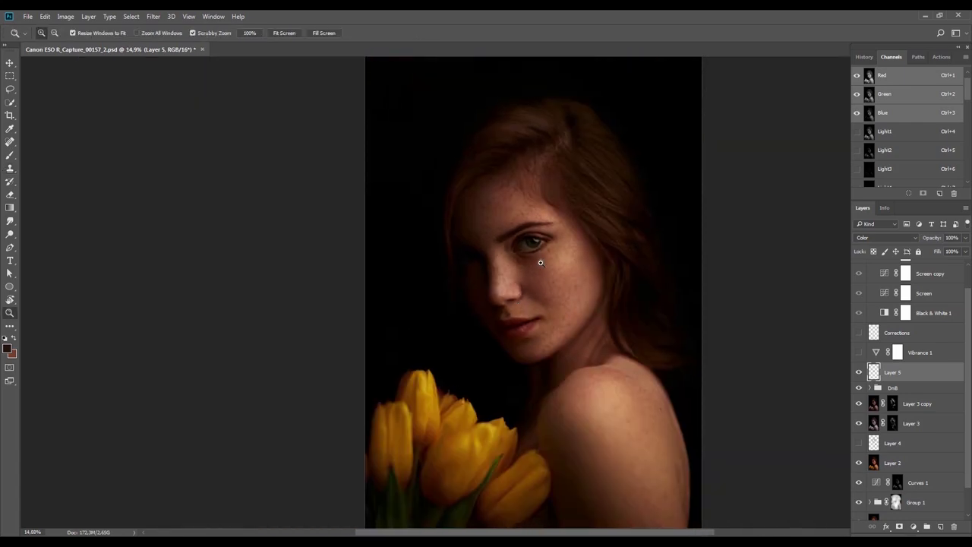
# Set the opacity of the skin-colour cloning layer (Layer 5) to 50% and check its effect on the face
pyautogui.moveTo(541, 262); pyautogui.dragTo(570, 282)
pyautogui.press('v')
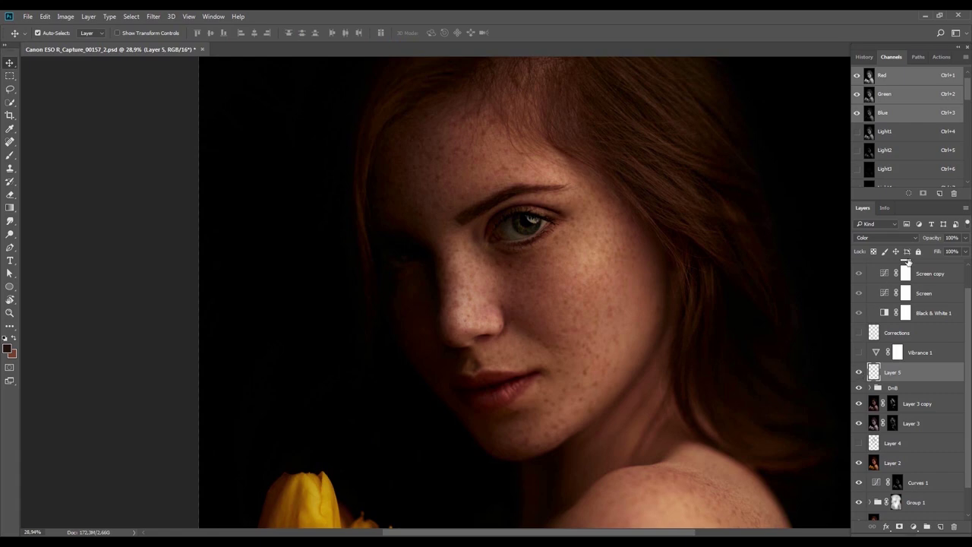
pyautogui.moveTo(936, 239); pyautogui.dragTo(910, 250)
pyautogui.click(857, 372)
# Clone skin colour from the cheek over the area between the nose and eye with the Clone Stamp at 30% opacity and 30% flow
pyautogui.press('s')
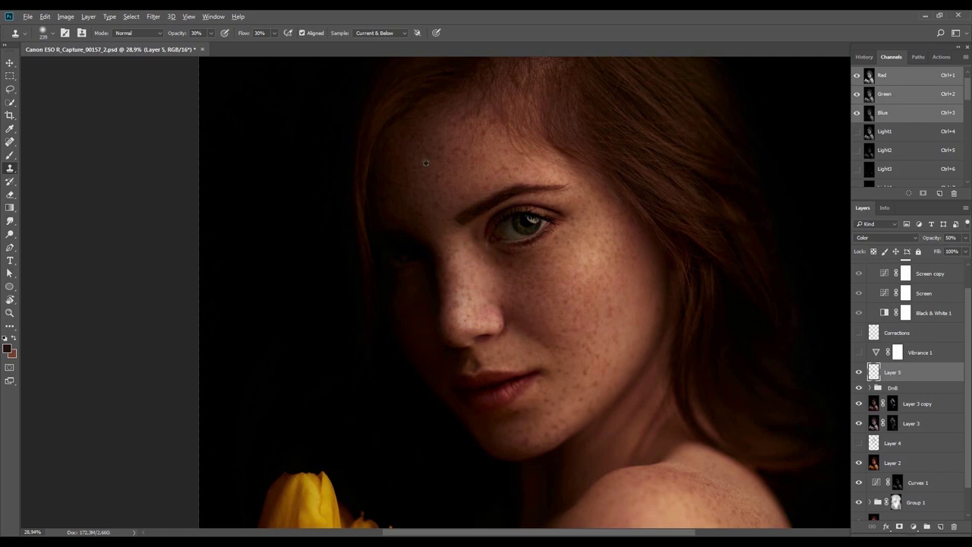
pyautogui.keyDown('alt'); pyautogui.click(511, 292); pyautogui.keyUp('alt')
pyautogui.moveTo(483, 262); pyautogui.dragTo(502, 267)
pyautogui.keyDown('alt'); pyautogui.click(542, 319); pyautogui.keyUp('alt')
pyautogui.scroll(-5, 478, 207)
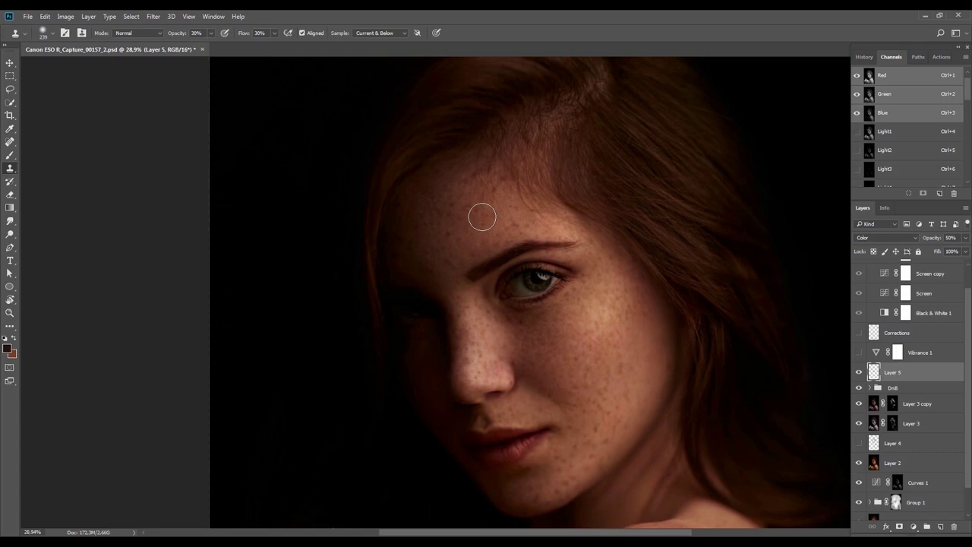
# Temporarily group the layers from Layer 2 up to Layer 5 to compare the portrait with and without them, and ungroup them
pyautogui.press('v')
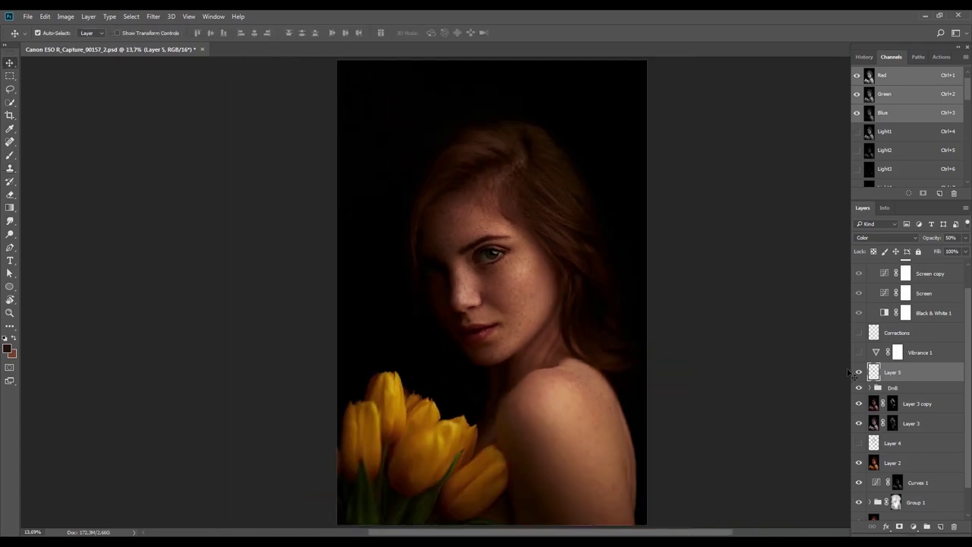
pyautogui.click(894, 464)
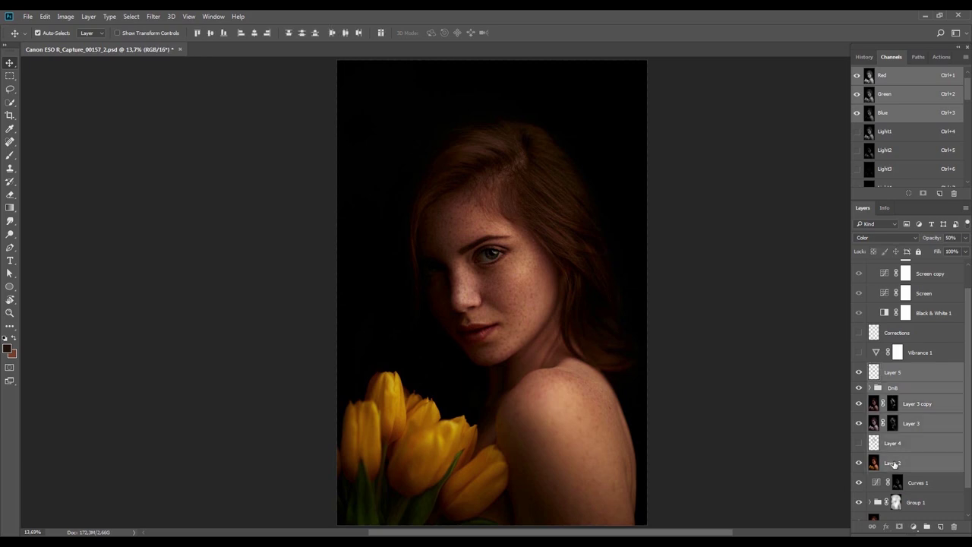
pyautogui.keyDown('shift'); pyautogui.click(894, 377); pyautogui.keyUp('shift')
pyautogui.hotkey('ctrl', 'g')
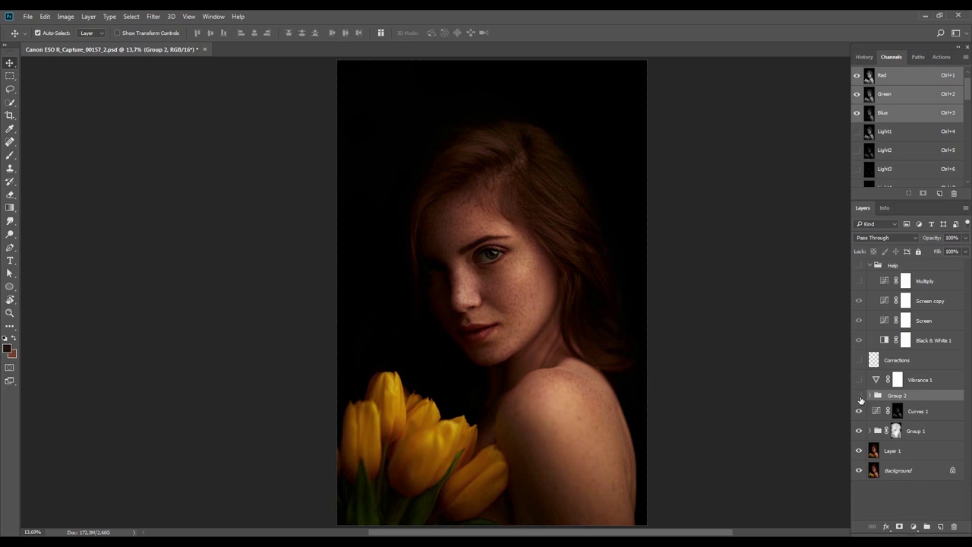
pyautogui.click(860, 397)
pyautogui.click(860, 397)
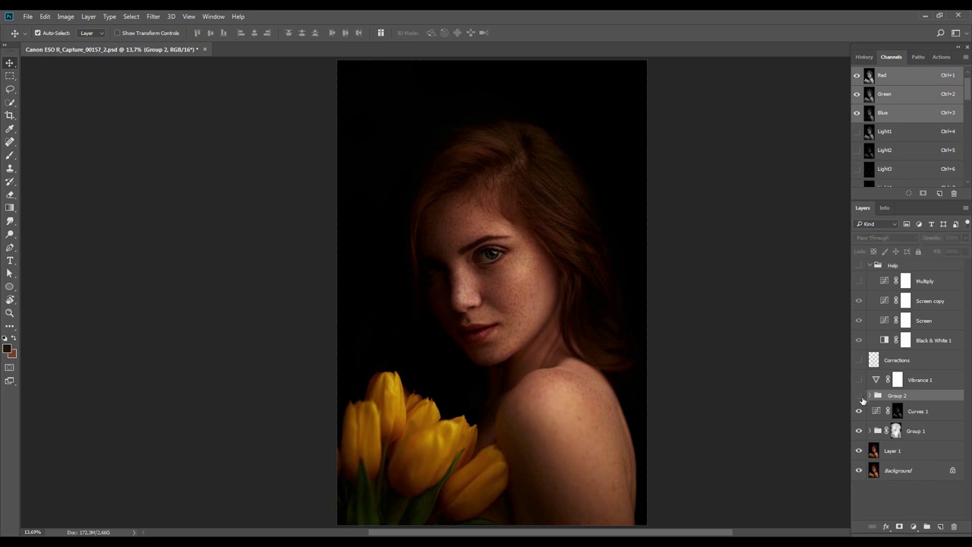
pyautogui.click(860, 398)
pyautogui.hotkey('ctrl', 'shift', 'g')
pyautogui.moveTo(580, 395); pyautogui.dragTo(560, 375)
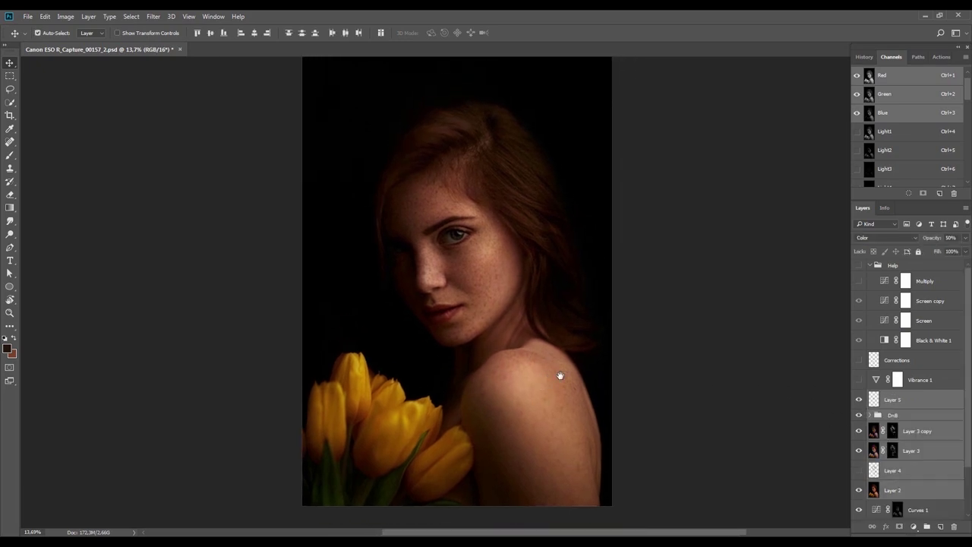
# Rename Layer 5 as Color and select the mask of the Burn curve inside the DnB group
pyautogui.doubleClick(893, 400)
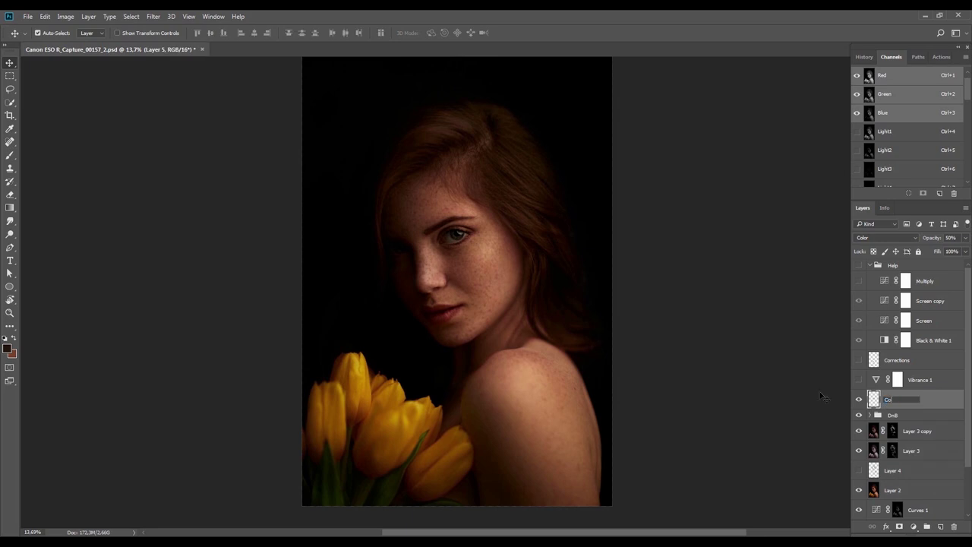
pyautogui.press('Return')
pyautogui.press('r')
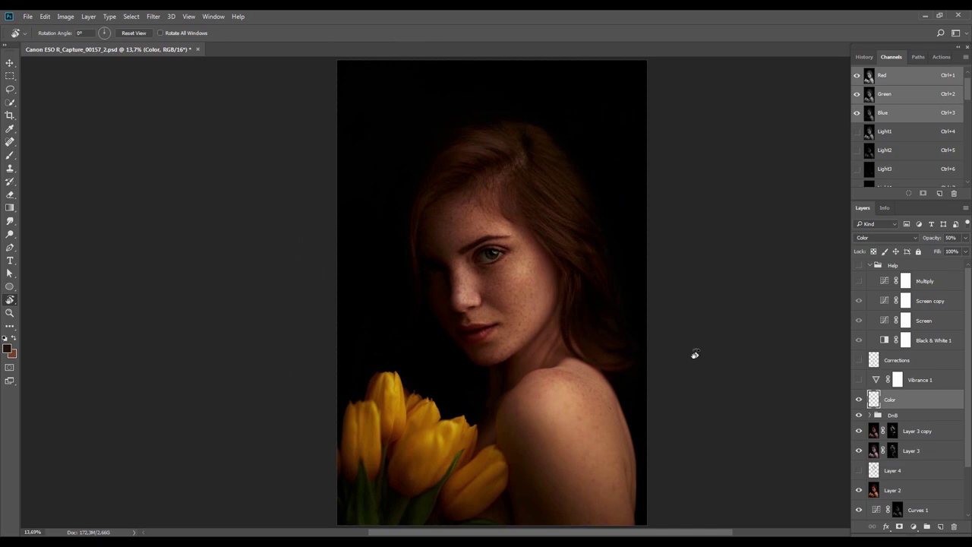
pyautogui.click(871, 416)
pyautogui.click(903, 432)
# Rotate the canvas in both directions to examine the light and shadow on the face and shoulder, and restore the upright view
pyautogui.moveTo(550, 317); pyautogui.dragTo(522, 238)
pyautogui.press('b')
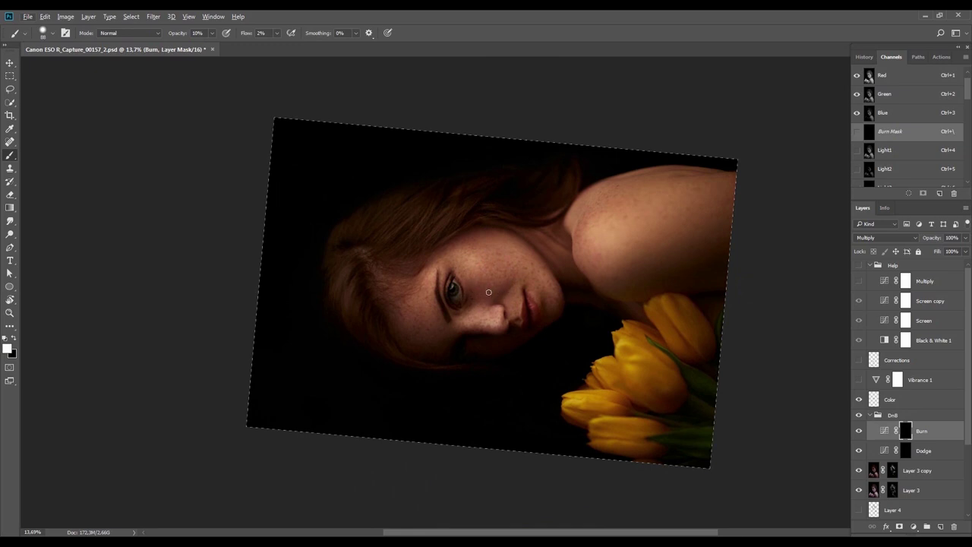
pyautogui.press('Escape')
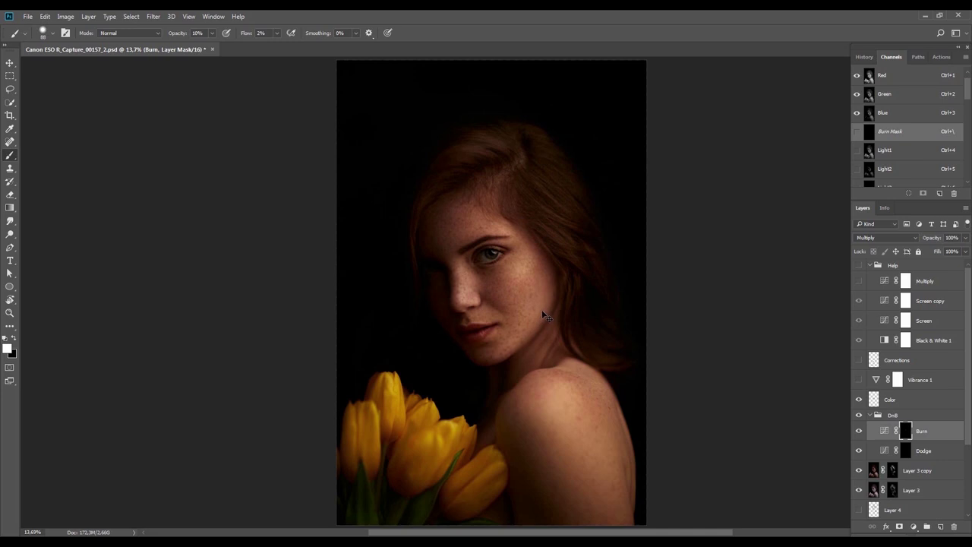
pyautogui.press('r')
pyautogui.moveTo(599, 238); pyautogui.dragTo(537, 344)
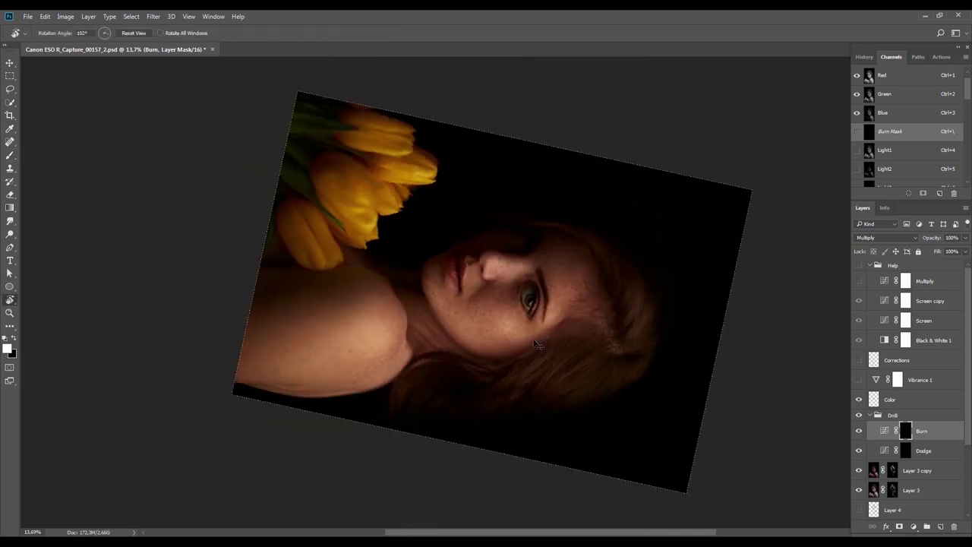
pyautogui.hotkey('ctrl', 'shift', 'f')
pyautogui.write('5')
pyautogui.press('Return')
pyautogui.press('b')
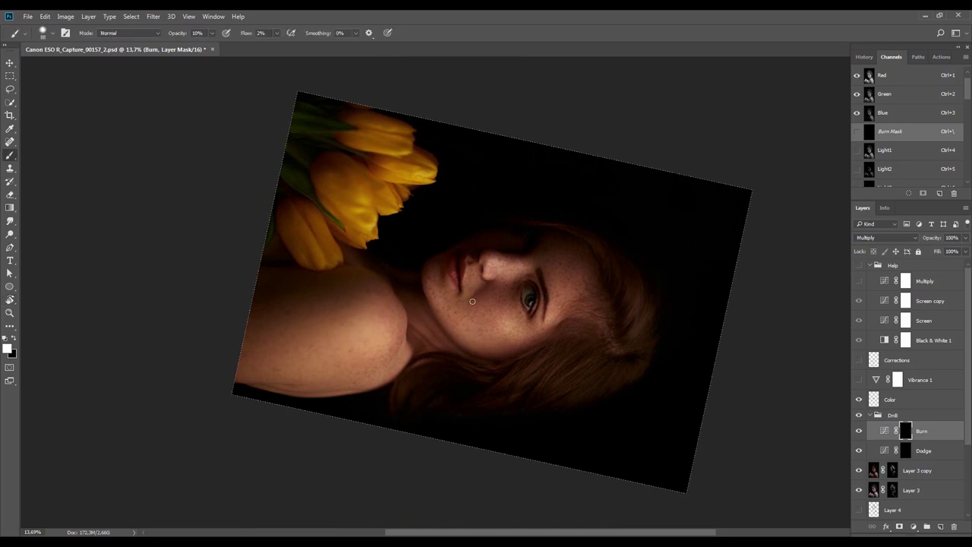
pyautogui.press('Escape')
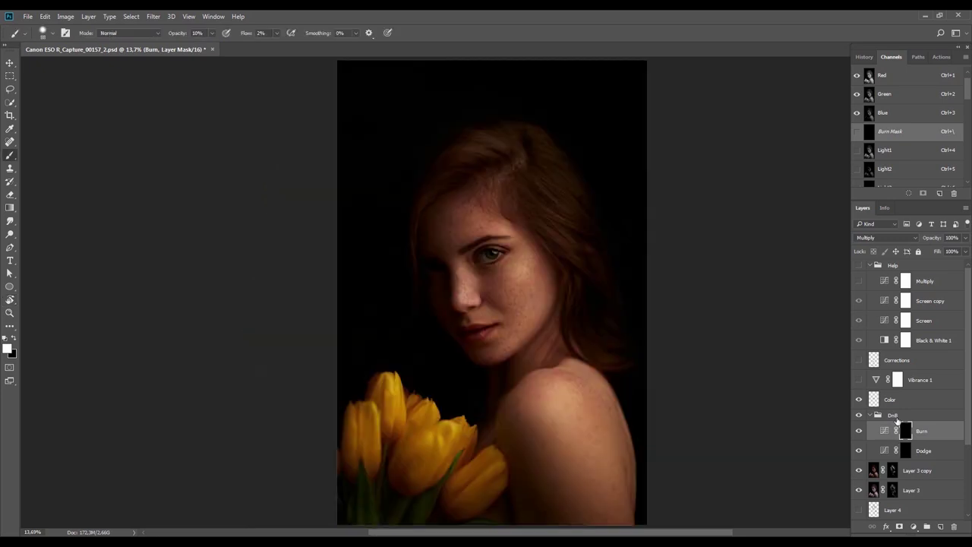
# On the Color layer, paint skin tones sampled from the cheek and temple near the mouth corner with a brush at 10% opacity and 2% flow
pyautogui.click(890, 399)
pyautogui.press('z')
pyautogui.moveTo(508, 297); pyautogui.dragTo(509, 301)
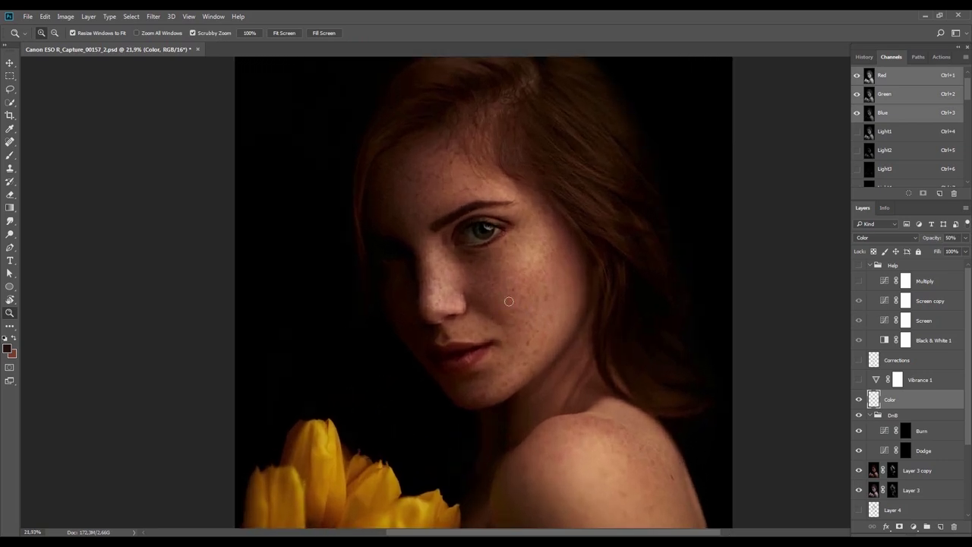
pyautogui.press('b')
pyautogui.keyDown('alt'); pyautogui.click(491, 287); pyautogui.keyUp('alt')
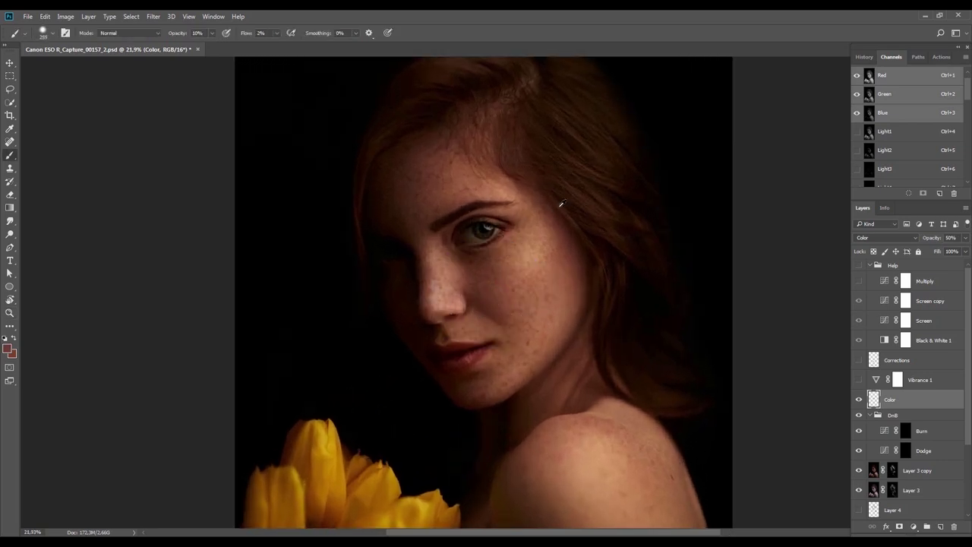
pyautogui.keyDown('alt'); pyautogui.click(530, 188); pyautogui.keyUp('alt')
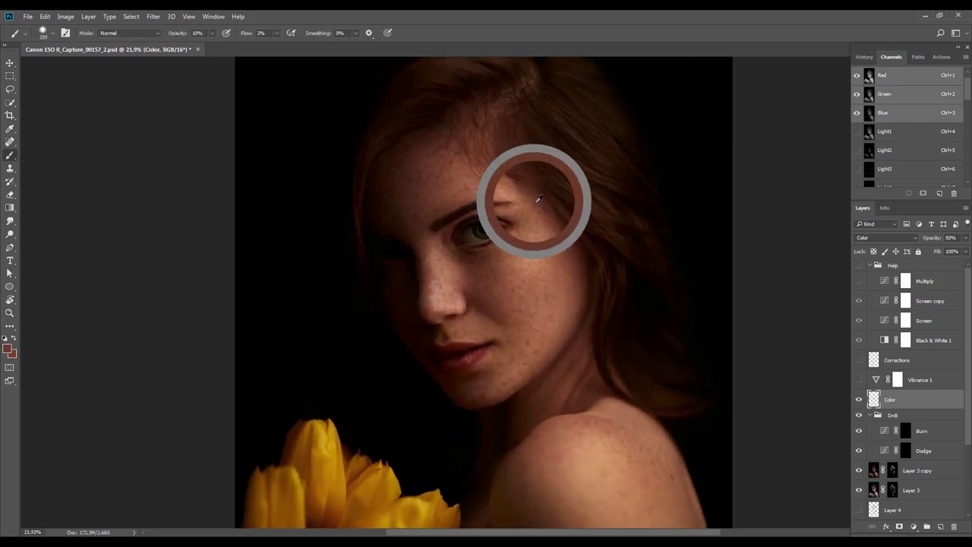
pyautogui.moveTo(470, 355); pyautogui.dragTo(486, 353)
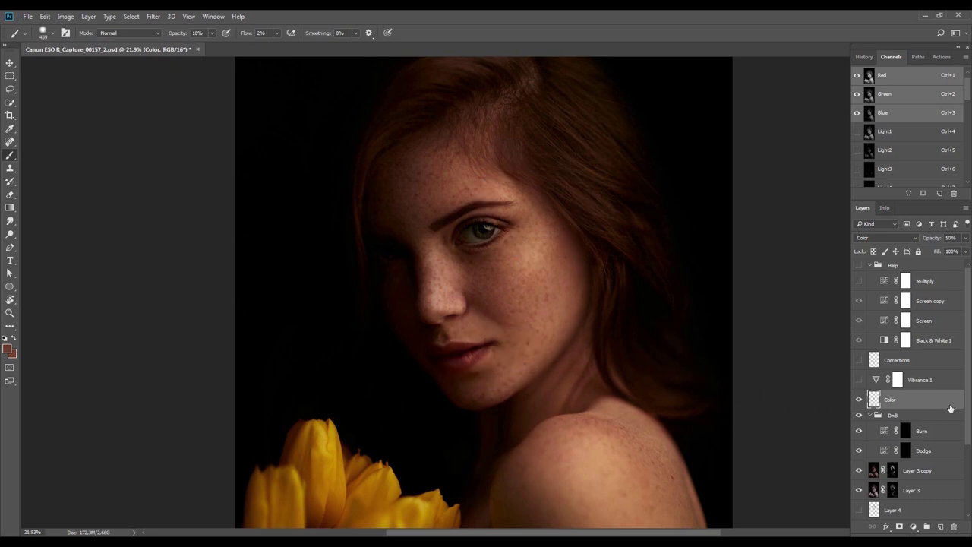
# Lasso the mouth, chin and lower cheek on Layer 2 and copy the selection to a new layer
pyautogui.scroll(-3, 877, 480)
pyautogui.click(910, 450)
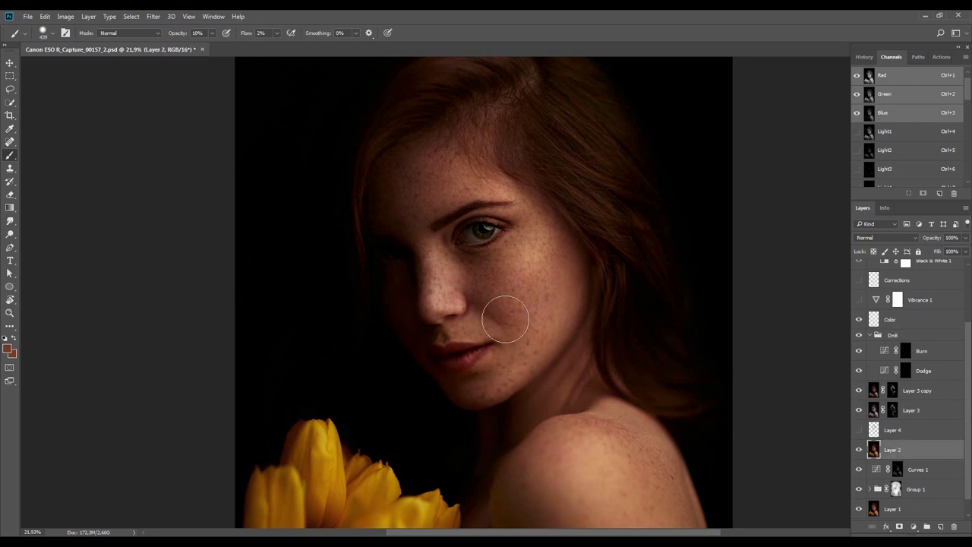
pyautogui.press('l')
pyautogui.moveTo(470, 311)
pyautogui.mouseDown()
pyautogui.moveTo(560, 360)
pyautogui.moveTo(504, 339)
pyautogui.mouseUp()
pyautogui.hotkey('ctrl', 'j')
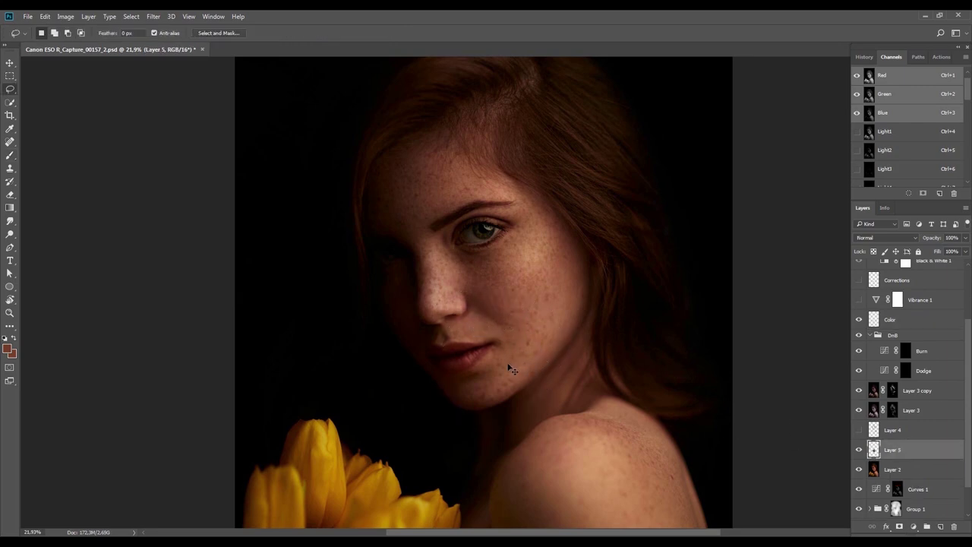
# Try to correct the colour of the copied mouth and chin patch with Curves on individual colour channels
pyautogui.click(66, 16)
pyautogui.moveTo(91, 41)
pyautogui.click(244, 63)
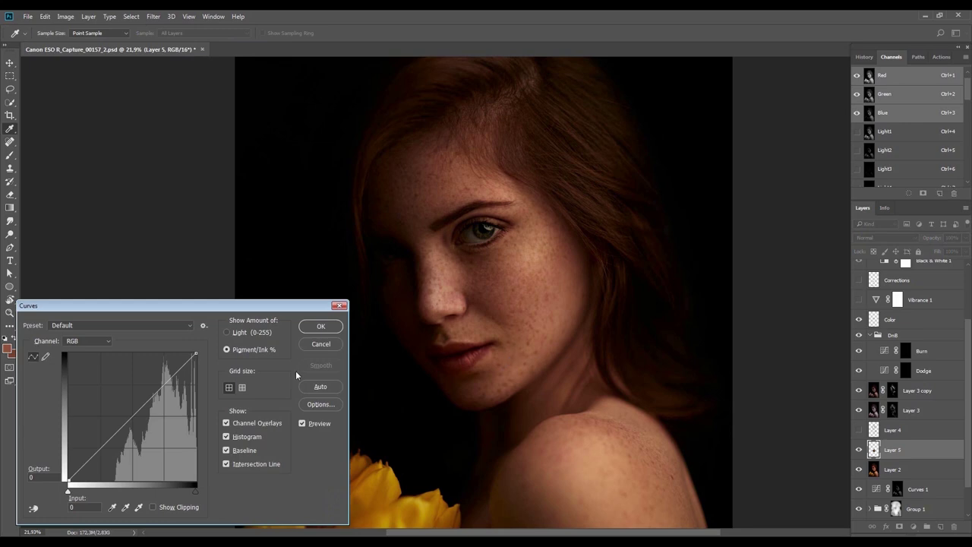
pyautogui.hotkey('alt', '3')
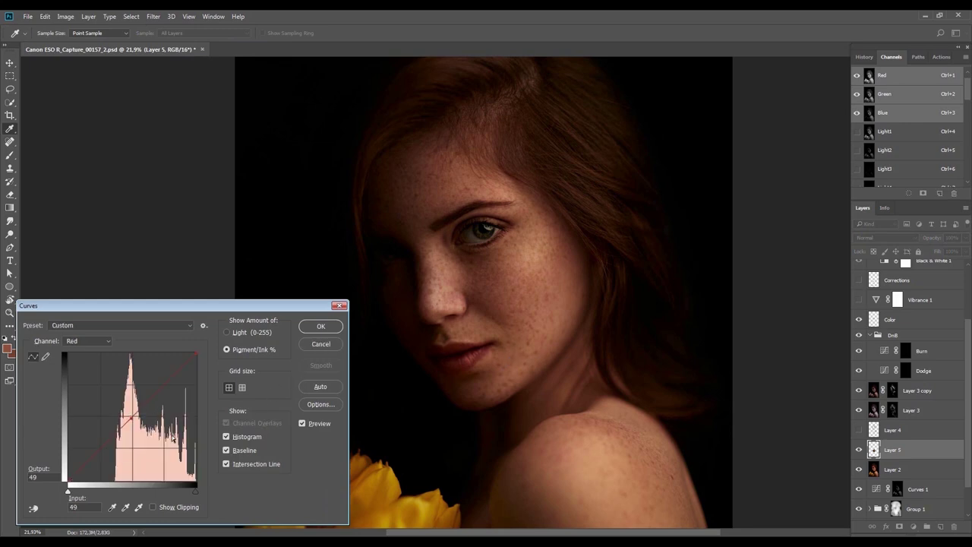
pyautogui.hotkey('ctrl', '2')
pyautogui.hotkey('ctrl', '3')
pyautogui.press('Escape')
pyautogui.press('l')
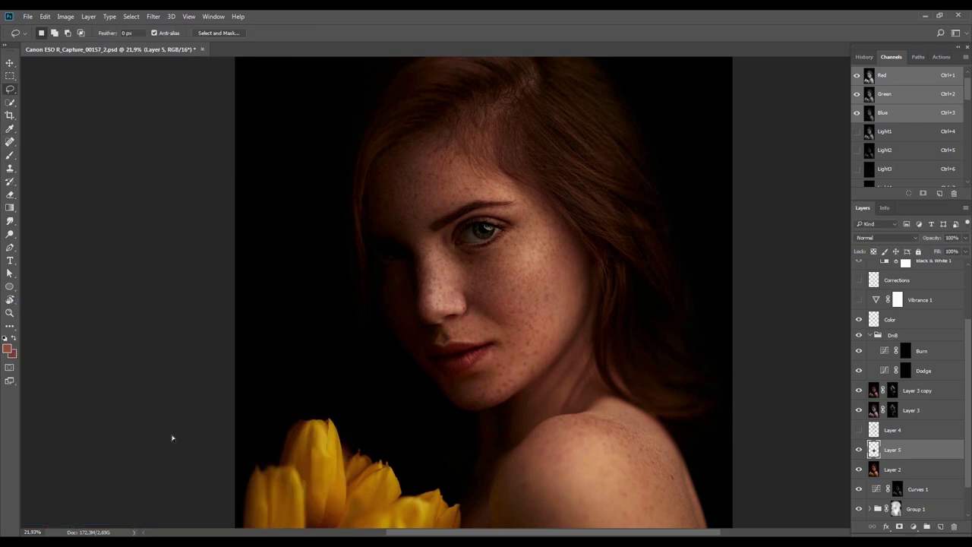
# Add a black mask to the patch layer and paint with white near the mouth corner at 50% brush opacity
pyautogui.press('v')
pyautogui.click(899, 526)
pyautogui.press('b')
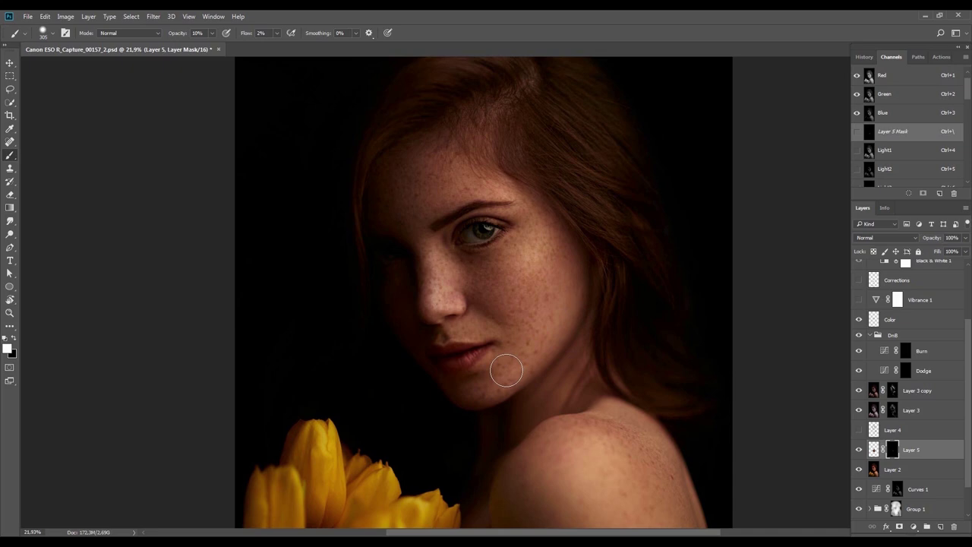
pyautogui.press('5')
# Isolate the patch layer and switch its mask off and on to examine the copied area
pyautogui.keyDown('shift'); pyautogui.click(893, 452); pyautogui.keyUp('shift')
pyautogui.click(869, 450)
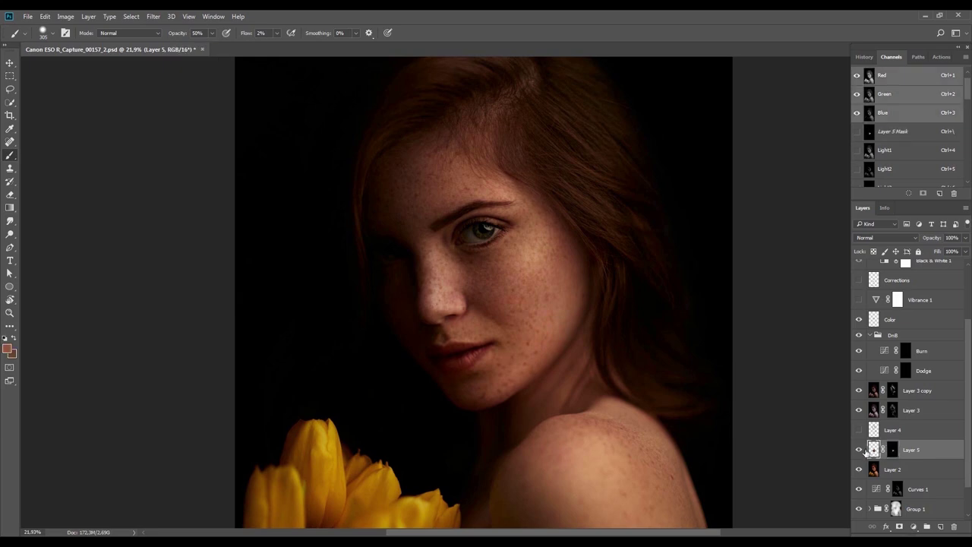
pyautogui.keyDown('alt'); pyautogui.click(859, 450); pyautogui.keyUp('alt')
pyautogui.keyDown('shift'); pyautogui.click(894, 451); pyautogui.keyUp('shift')
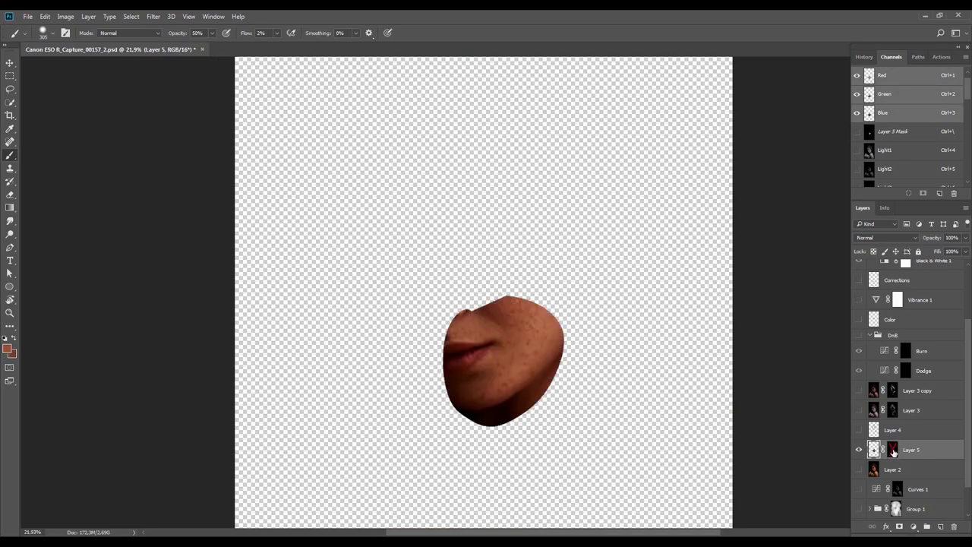
pyautogui.keyDown('shift'); pyautogui.click(893, 451); pyautogui.keyUp('shift')
pyautogui.keyDown('alt'); pyautogui.click(859, 450); pyautogui.keyUp('alt')
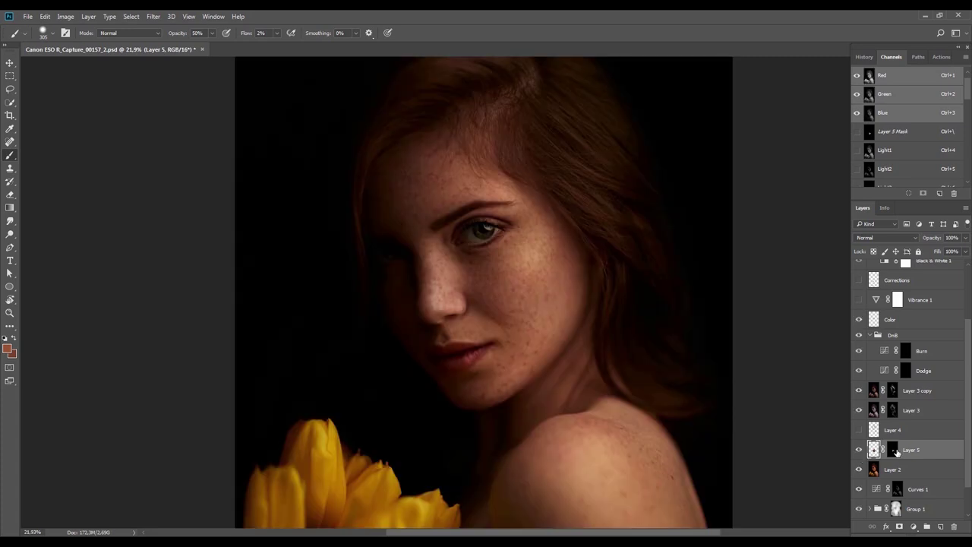
# Refine the patch layer's mask around the mouth and chin with a black brush, and set the layer's opacity to 50%
pyautogui.click(893, 452)
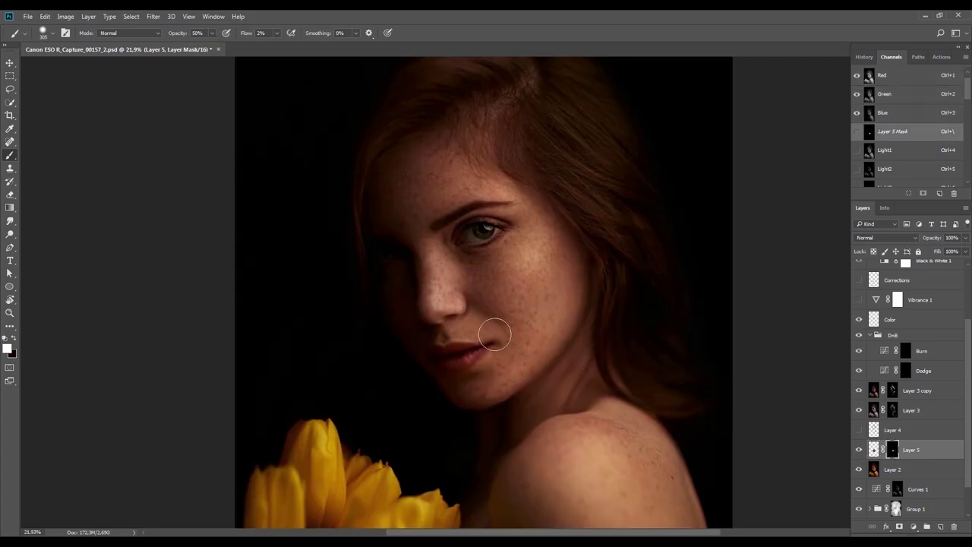
pyautogui.press('x')
pyautogui.press('v')
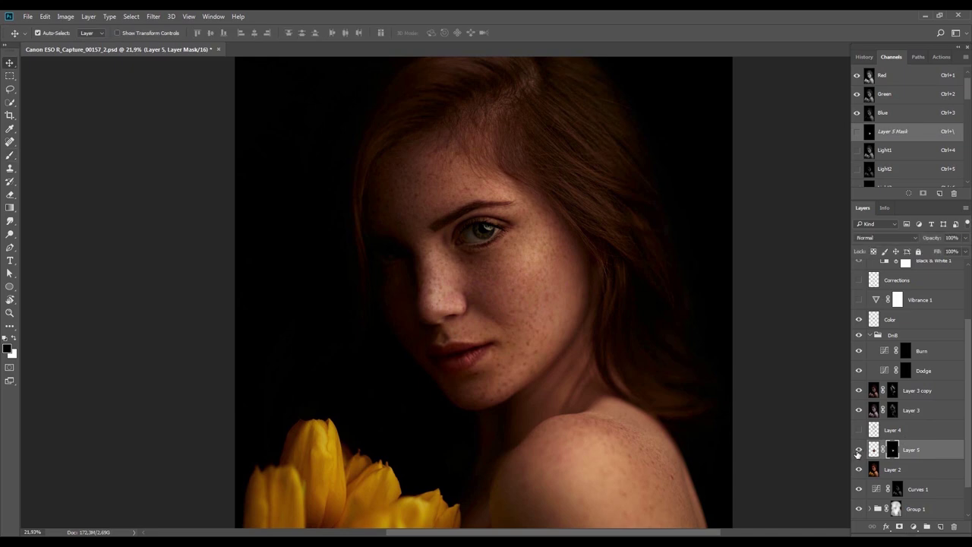
pyautogui.press('z')
pyautogui.moveTo(592, 346); pyautogui.dragTo(571, 370)
pyautogui.press('b')
pyautogui.moveTo(571, 337); pyautogui.dragTo(562, 339)
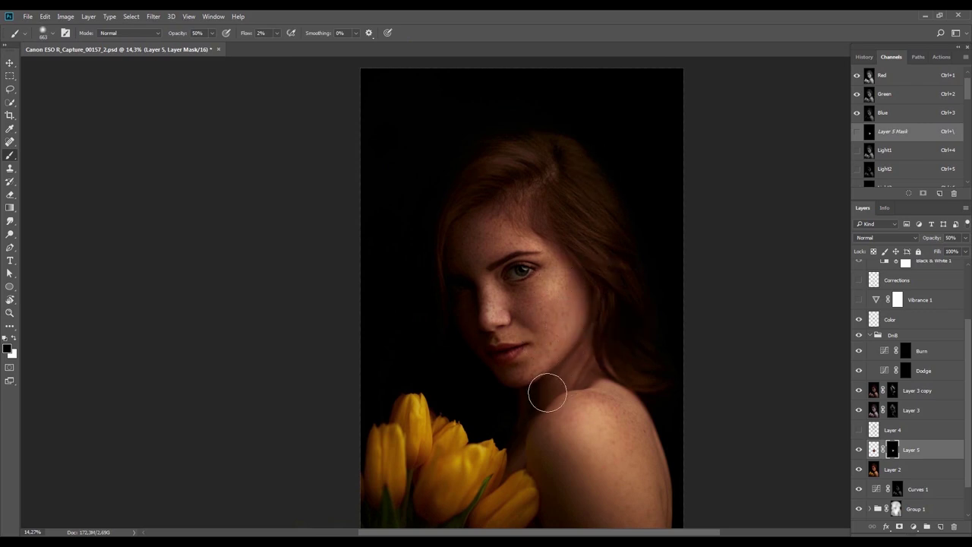
# Compare the portrait with and without the patch layer, and delete the layer
pyautogui.press('v')
pyautogui.click(859, 452)
pyautogui.click(859, 452)
pyautogui.press('Delete')
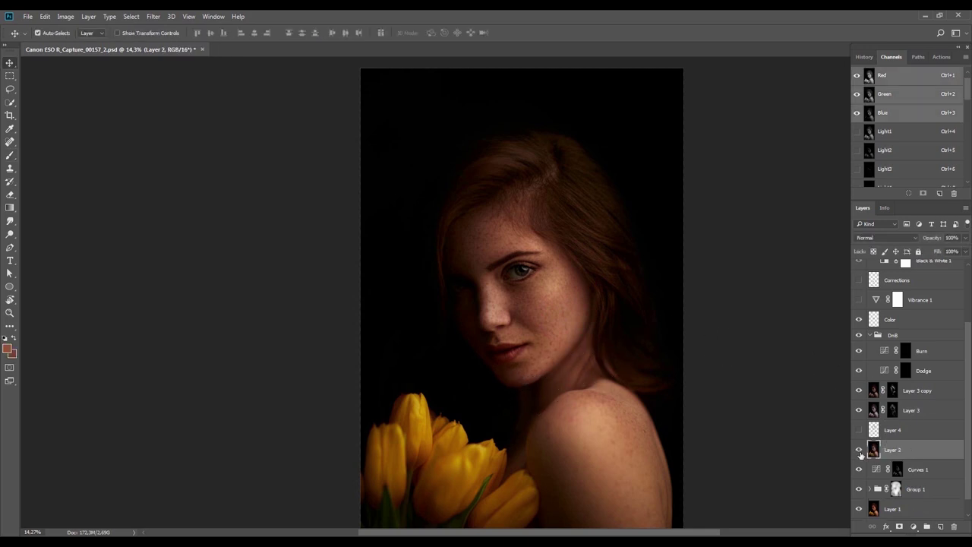
# Merge the DnB group with the layers down to Layer 2, and merge the Color layer with the result
pyautogui.click(911, 335)
pyautogui.hotkey('ctrl', 'e')
pyautogui.keyDown('shift'); pyautogui.click(893, 398); pyautogui.keyUp('shift')
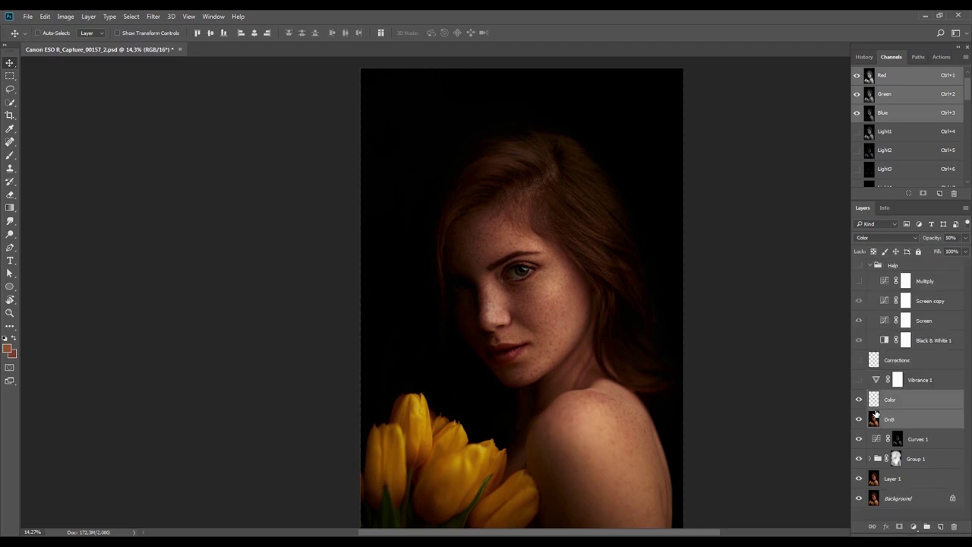
pyautogui.hotkey('ctrl', 'e')
# Toggle the merged Color layer and rotate the canvas to examine the overall skin correction
pyautogui.click(860, 401)
pyautogui.click(860, 401)
pyautogui.press('r')
pyautogui.moveTo(645, 307); pyautogui.dragTo(548, 402)
pyautogui.press('Escape')
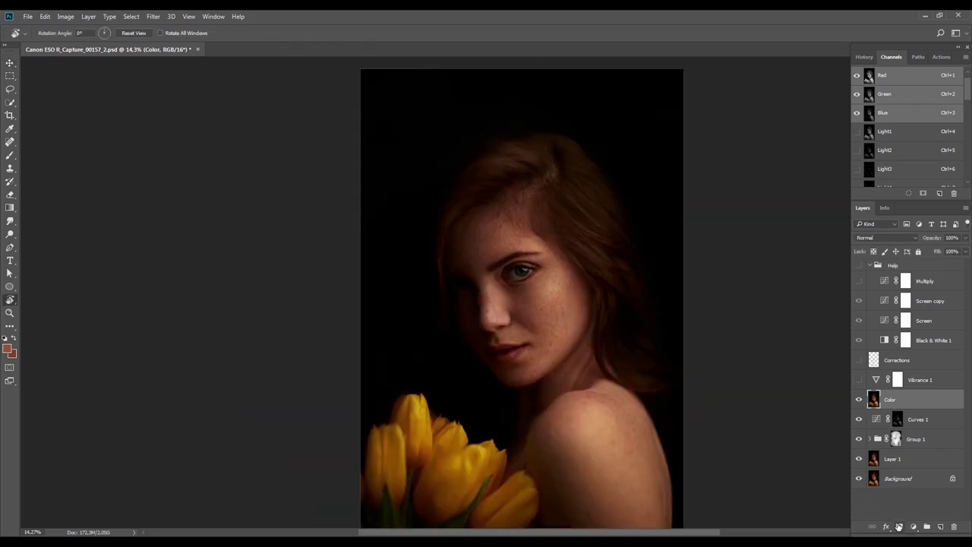
# Add a layer mask to the merged Color layer and paint black on it around the nose and under the eye
pyautogui.click(899, 526)
pyautogui.press('z')
pyautogui.moveTo(519, 305)
pyautogui.mouseDown()
pyautogui.moveTo(540, 326)
pyautogui.moveTo(567, 319)
pyautogui.mouseUp()
pyautogui.press('r')
pyautogui.moveTo(602, 265); pyautogui.dragTo(511, 188)
pyautogui.press('b')
pyautogui.moveTo(499, 262); pyautogui.dragTo(467, 270)
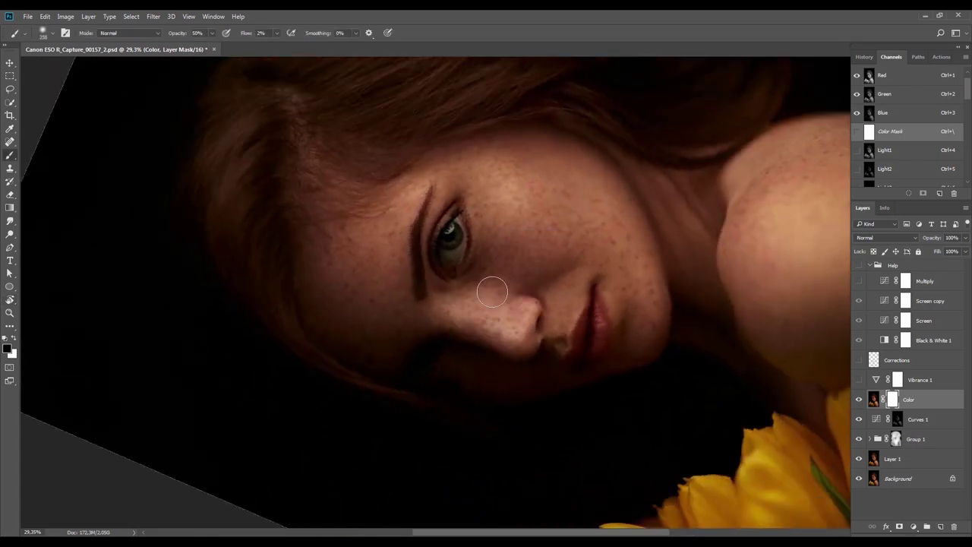
pyautogui.press('r')
pyautogui.press('Escape')
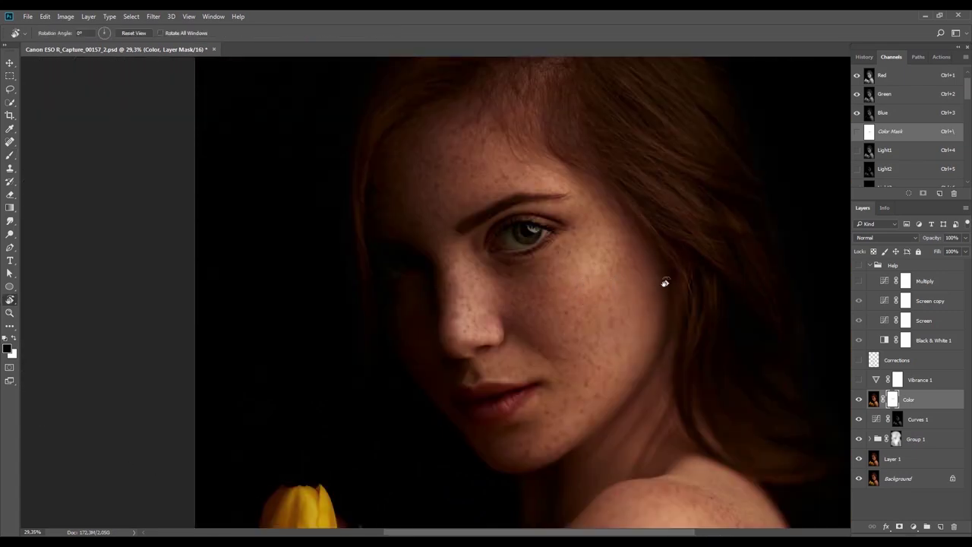
# Touch up the Color layer's mask on the face with the black brush, and compare the portrait with and without the layer
pyautogui.moveTo(673, 254); pyautogui.dragTo(547, 391)
pyautogui.press('b')
pyautogui.moveTo(507, 336)
pyautogui.mouseDown()
pyautogui.moveTo(497, 292)
pyautogui.moveTo(572, 366)
pyautogui.moveTo(527, 332)
pyautogui.mouseUp()
pyautogui.press('r')
pyautogui.press('Escape')
pyautogui.press('z')
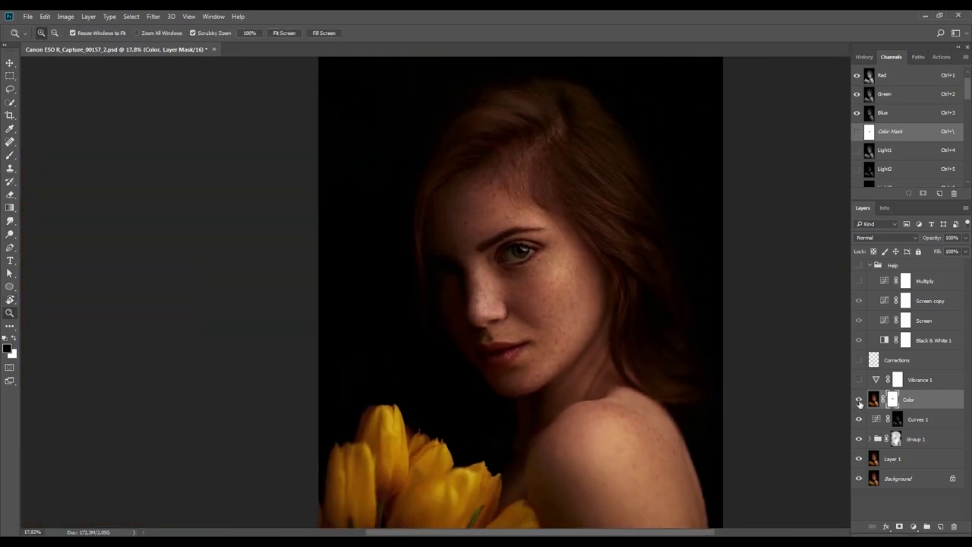
pyautogui.click(859, 400)
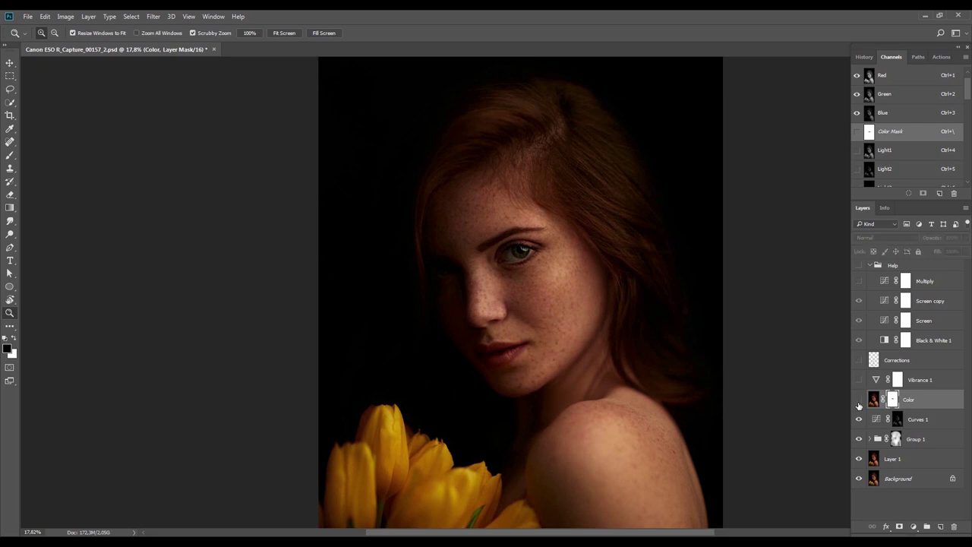
pyautogui.click(859, 400)
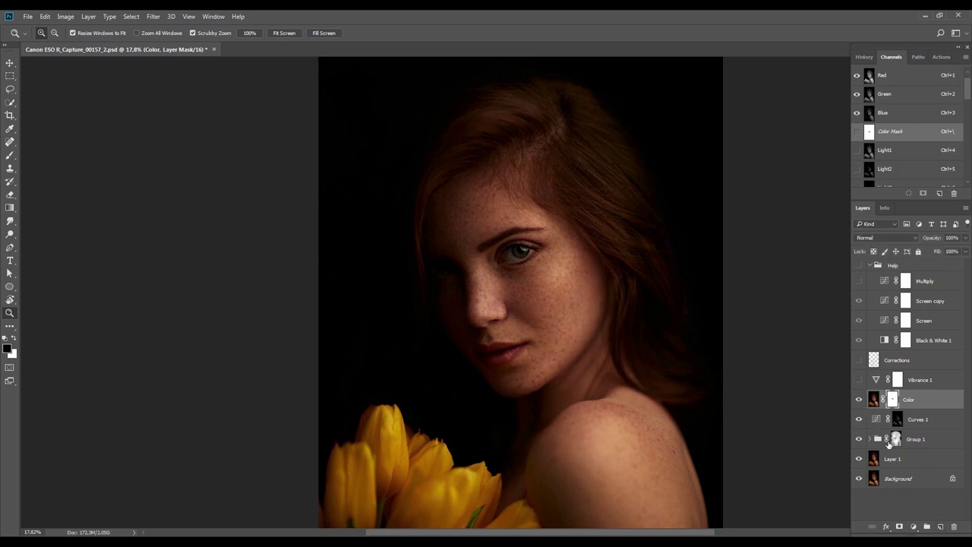
# Create a new layer above the masked Color layer, set its blend mode to Color and name it Color
pyautogui.click(940, 526)
pyautogui.scroll(2, 536, 303)
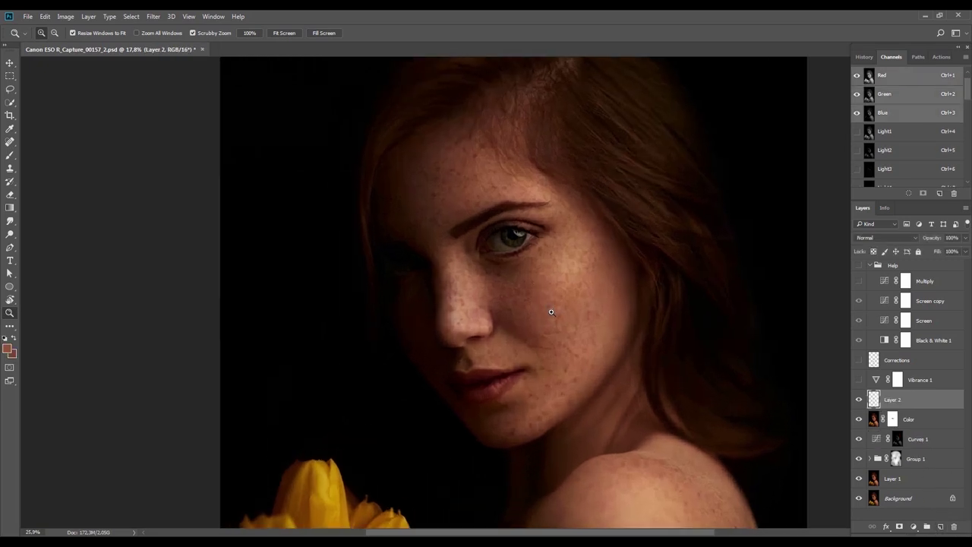
pyautogui.click(885, 238)
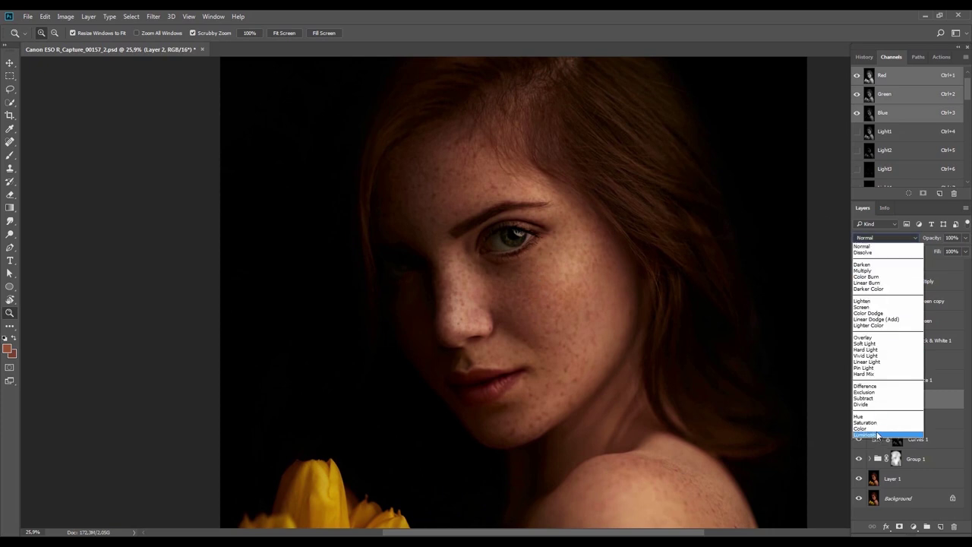
pyautogui.click(876, 432)
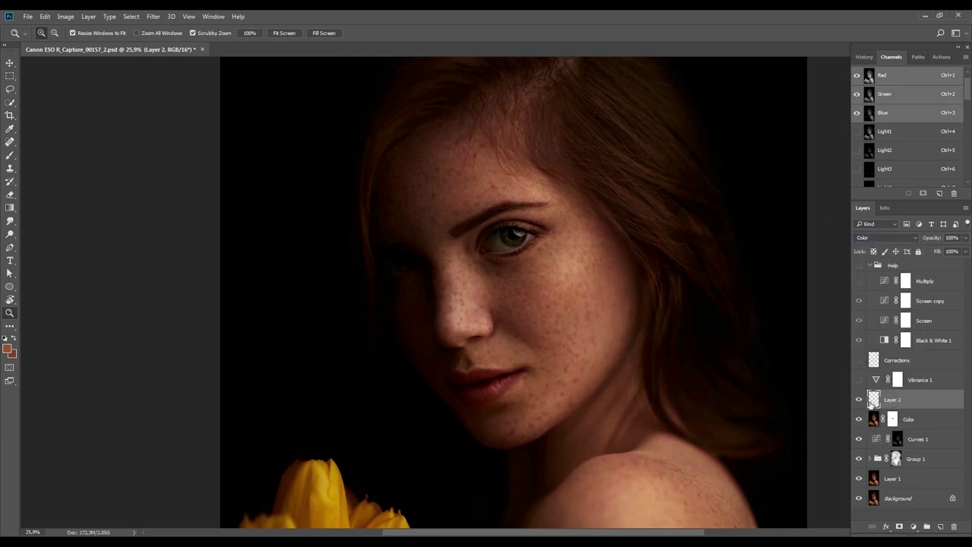
pyautogui.doubleClick(901, 400)
pyautogui.write('Color')
pyautogui.press('Return')
# Clone neighbouring skin colour over uneven areas on the new Color layer, fading the clone strokes
pyautogui.press('s')
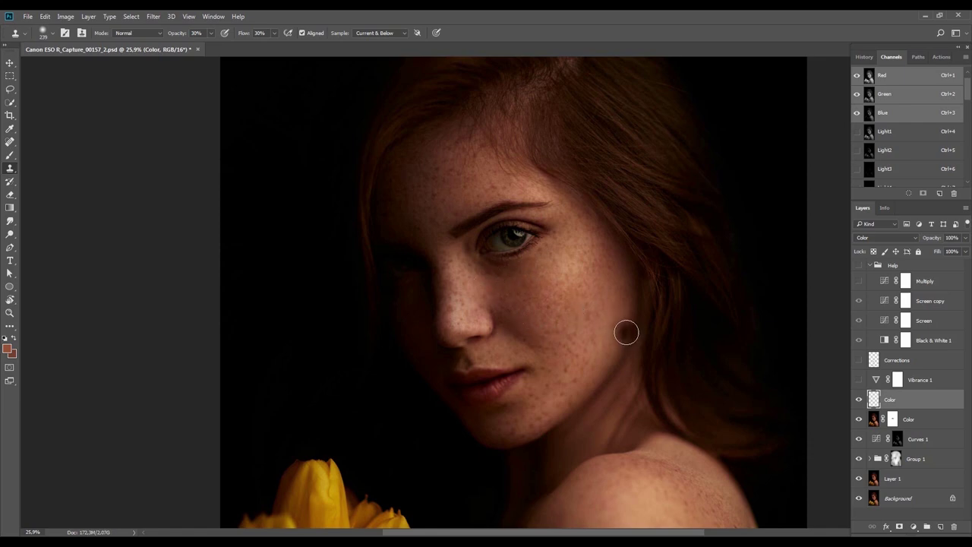
pyautogui.hotkey('ctrl', 'shift', 'f')
pyautogui.write('1')
pyautogui.press('Return')
pyautogui.hotkey('ctrl', 'shift', 'f')
pyautogui.press('Return')
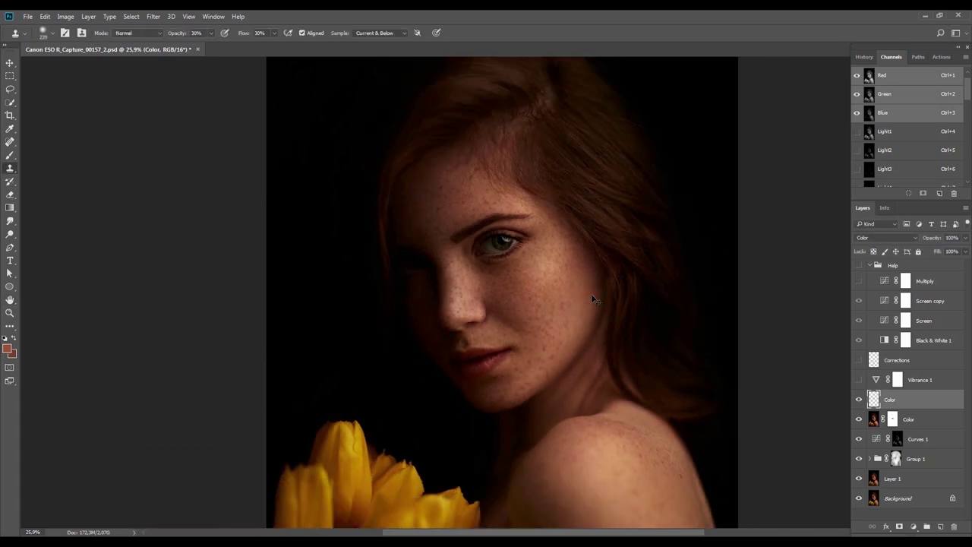
# Merge the new Color layer with the masked Color layer below it
pyautogui.hotkey('ctrl', '0')
pyautogui.keyDown('shift'); pyautogui.click(910, 424); pyautogui.keyUp('shift')
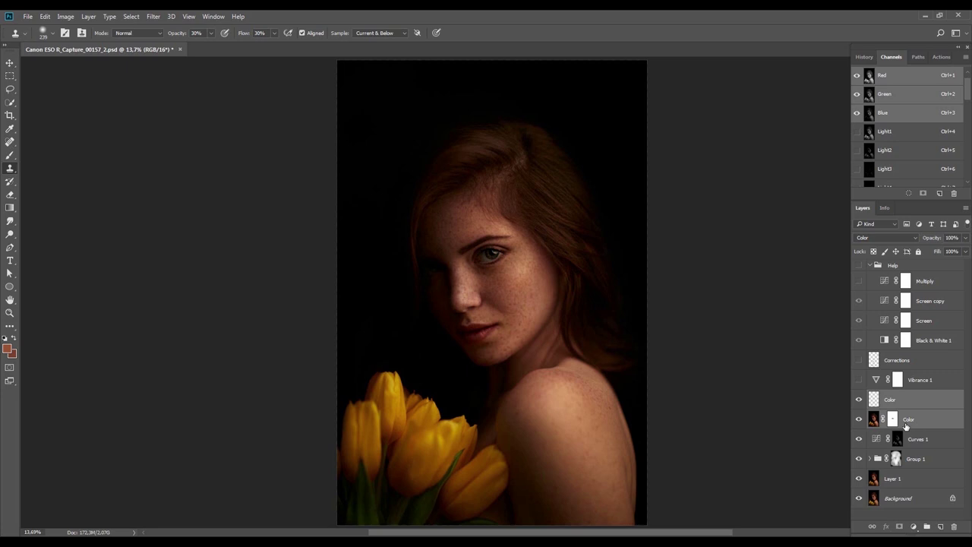
pyautogui.hotkey('ctrl', 'e')
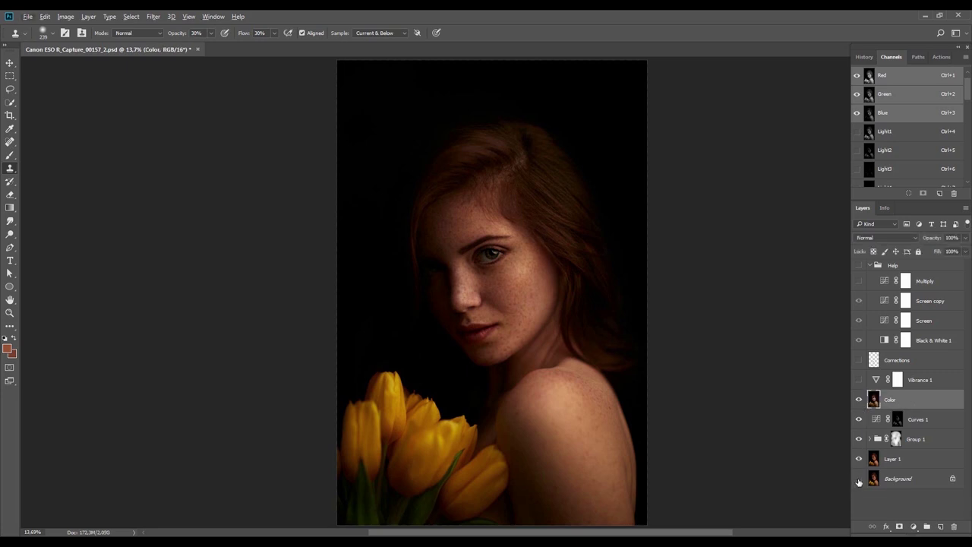
# Compare the original Background alone with the full retouched portrait
pyautogui.keyDown('alt'); pyautogui.click(859, 479); pyautogui.keyUp('alt')
pyautogui.keyDown('alt'); pyautogui.click(859, 479); pyautogui.keyUp('alt')
pyautogui.keyDown('alt'); pyautogui.click(859, 478); pyautogui.keyUp('alt')
pyautogui.keyDown('alt'); pyautogui.click(859, 478); pyautogui.keyUp('alt')
# Collapse the Help group, and add two Curves adjustment layers with black masks above the Color layer
pyautogui.press('v')
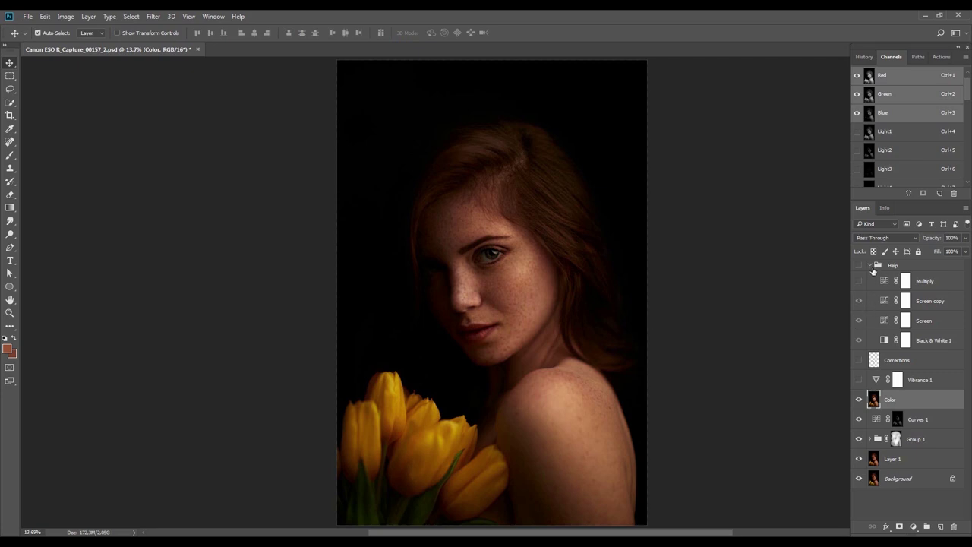
pyautogui.click(873, 267)
pyautogui.click(870, 265)
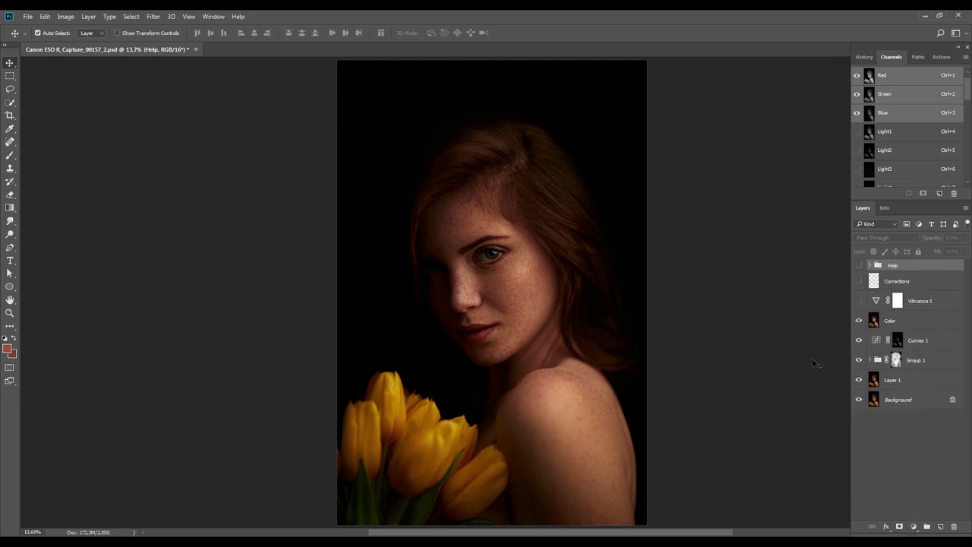
pyautogui.click(555, 331)
pyautogui.click(914, 526)
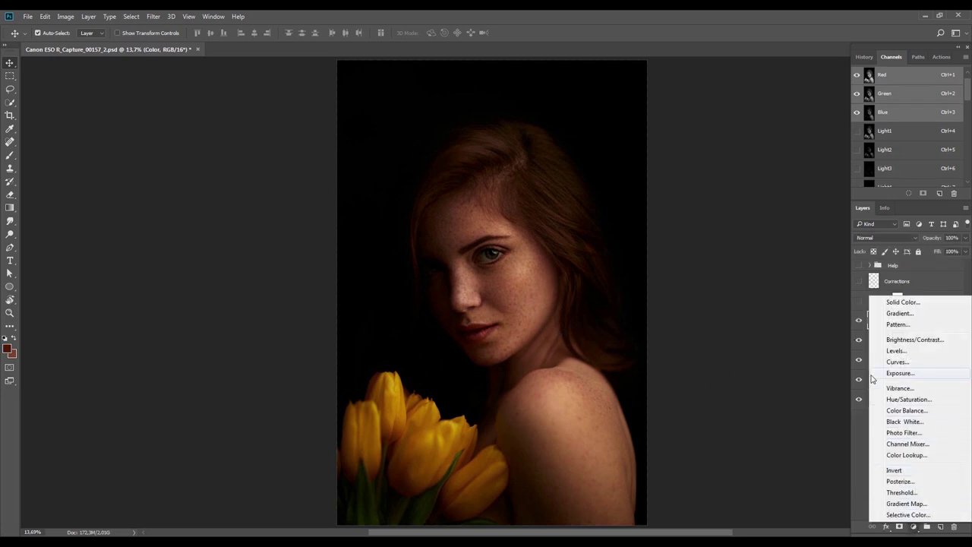
pyautogui.click(897, 362)
pyautogui.hotkey('ctrl', 'j')
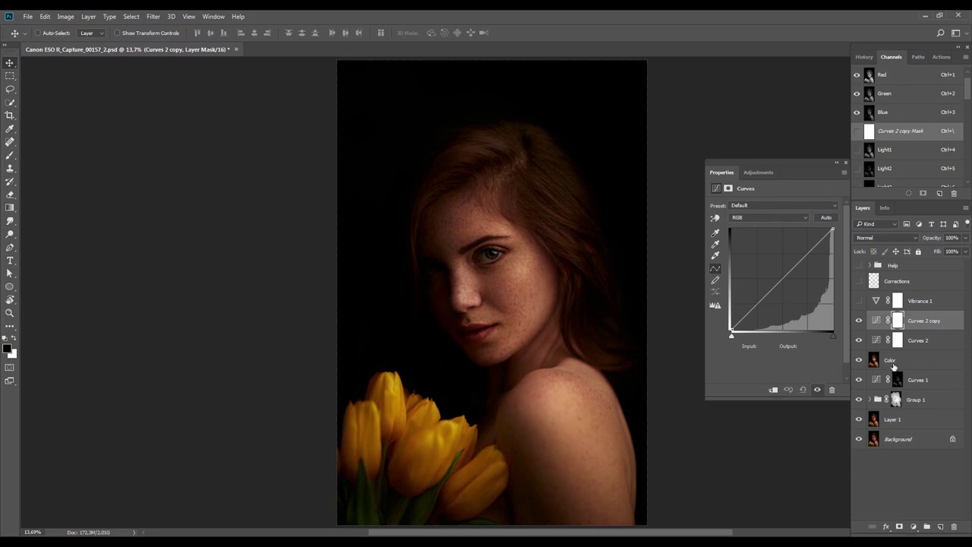
pyautogui.hotkey('ctrl', 'i')
pyautogui.click(897, 341)
# Set the Curves 2 layer's blend mode to Screen and the Curves 2 copy layer's to Multiply
pyautogui.click(886, 238)
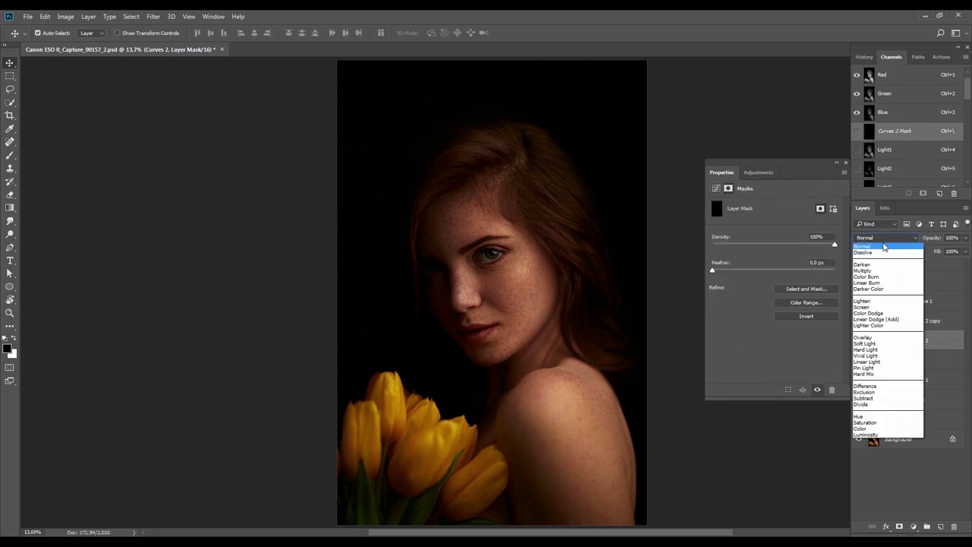
pyautogui.click(879, 307)
pyautogui.click(898, 320)
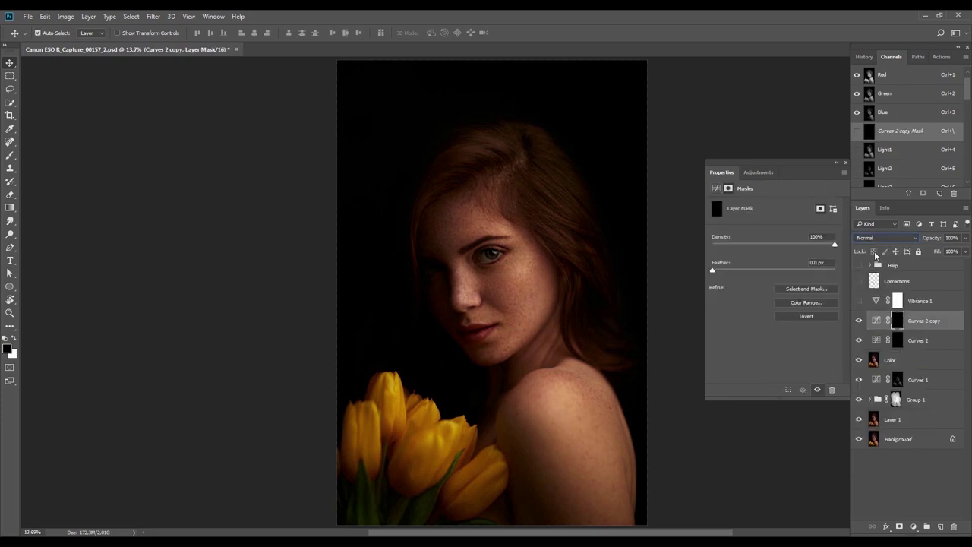
pyautogui.click(872, 238)
pyautogui.click(866, 266)
# Rename the Screen curves layer Dodge and the Multiply curves layer Burn
pyautogui.doubleClick(917, 341)
pyautogui.write('Do')
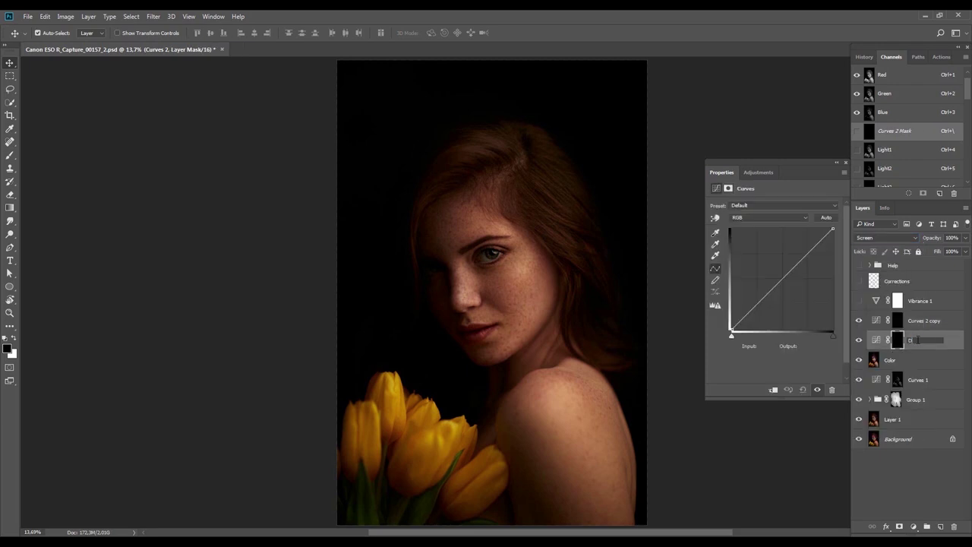
pyautogui.write('dge')
pyautogui.press('Return')
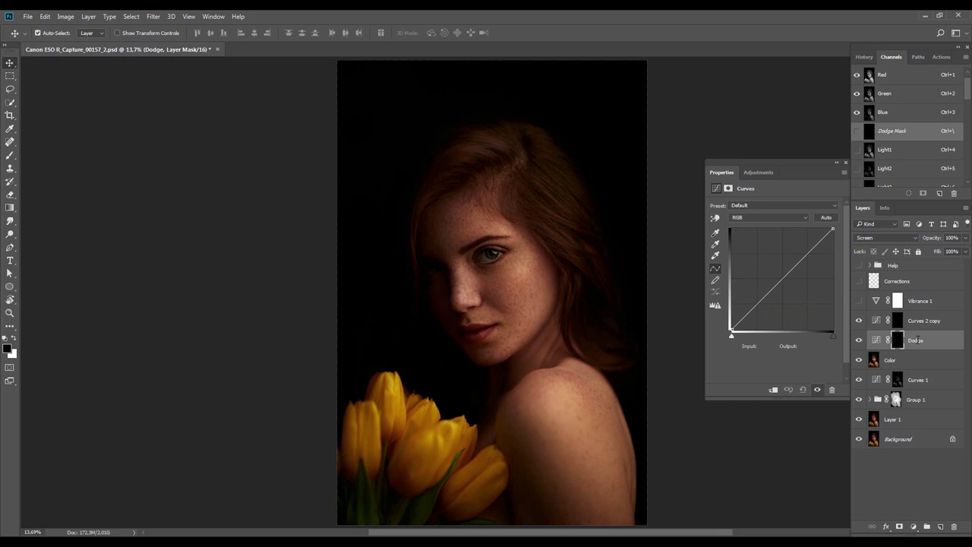
pyautogui.doubleClick(923, 322)
pyautogui.write('Burn')
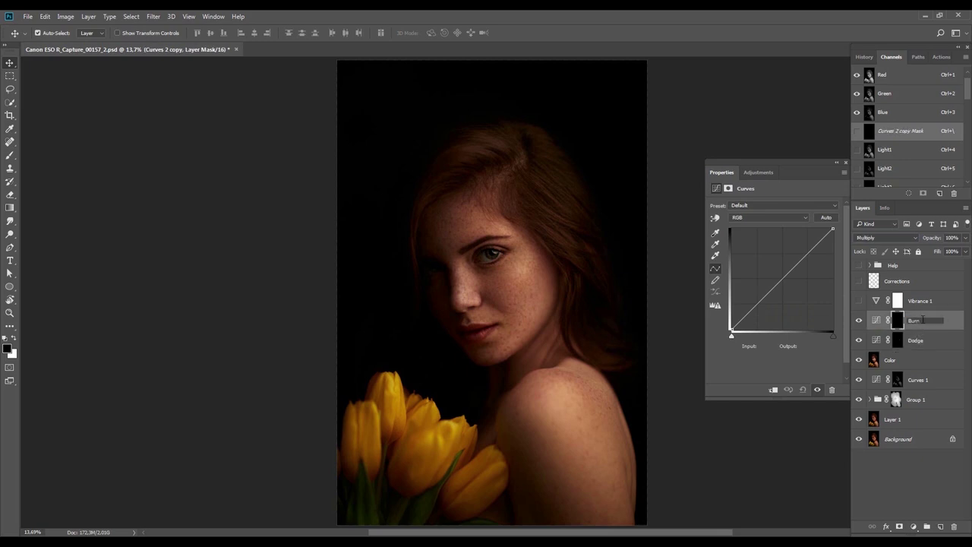
pyautogui.press('Return')
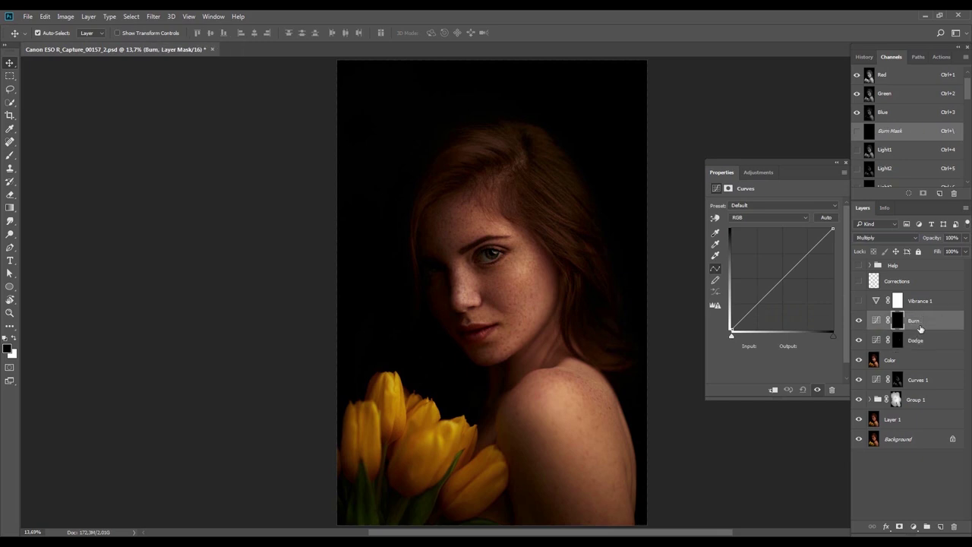
# Group the Burn and Dodge layers, name the group Dodge and Burn, and close the adjustment properties
pyautogui.keyDown('shift'); pyautogui.click(918, 340); pyautogui.keyUp('shift')
pyautogui.hotkey('ctrl', 'g')
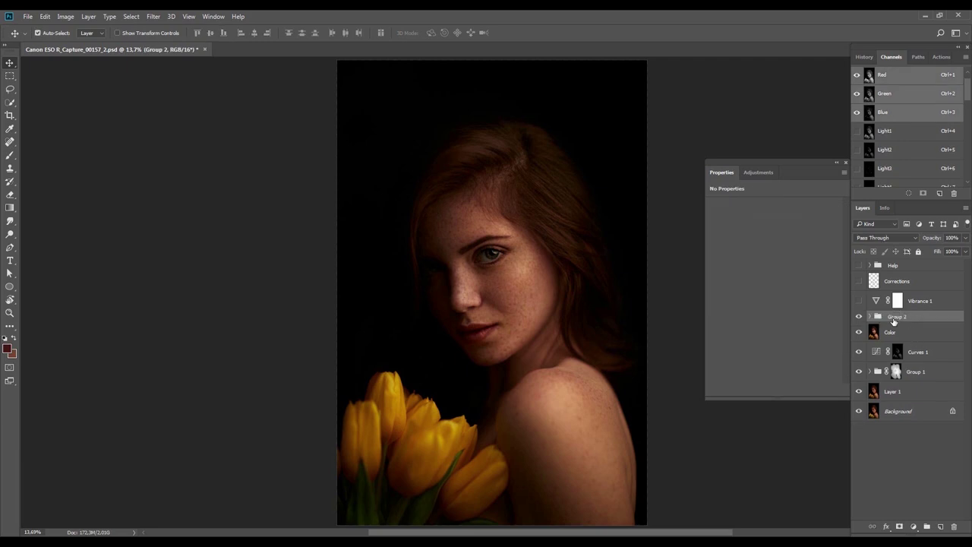
pyautogui.doubleClick(896, 317)
pyautogui.write('Dodge and Burn')
pyautogui.press('Return')
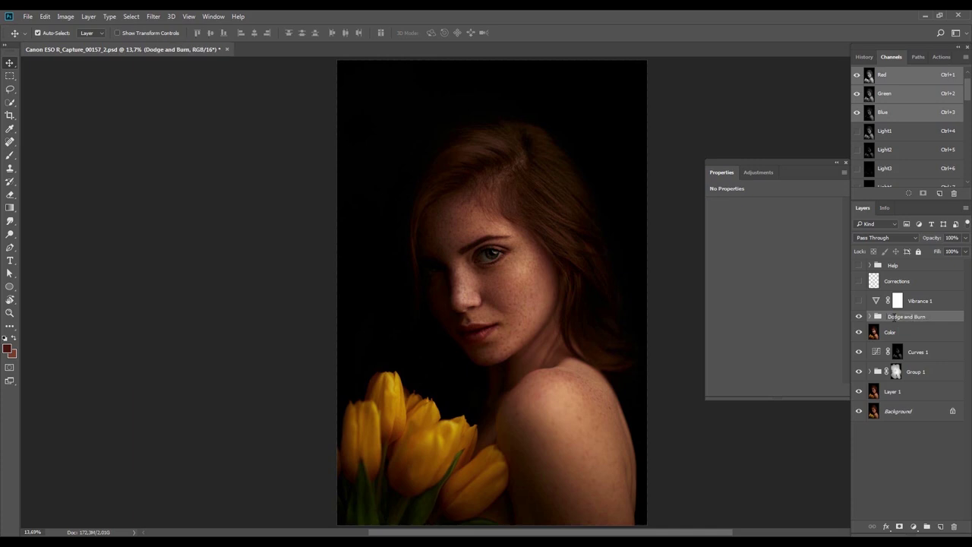
pyautogui.click(847, 162)
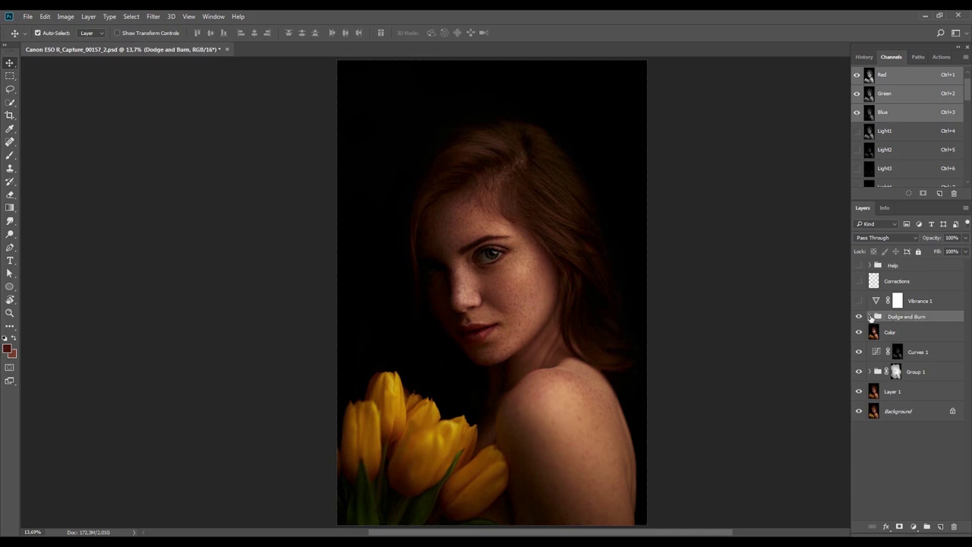
# Expand the Dodge and Burn group, target the Dodge layer's mask, and set up a small brush at 30% opacity
pyautogui.click(870, 316)
pyautogui.click(906, 351)
pyautogui.press('b')
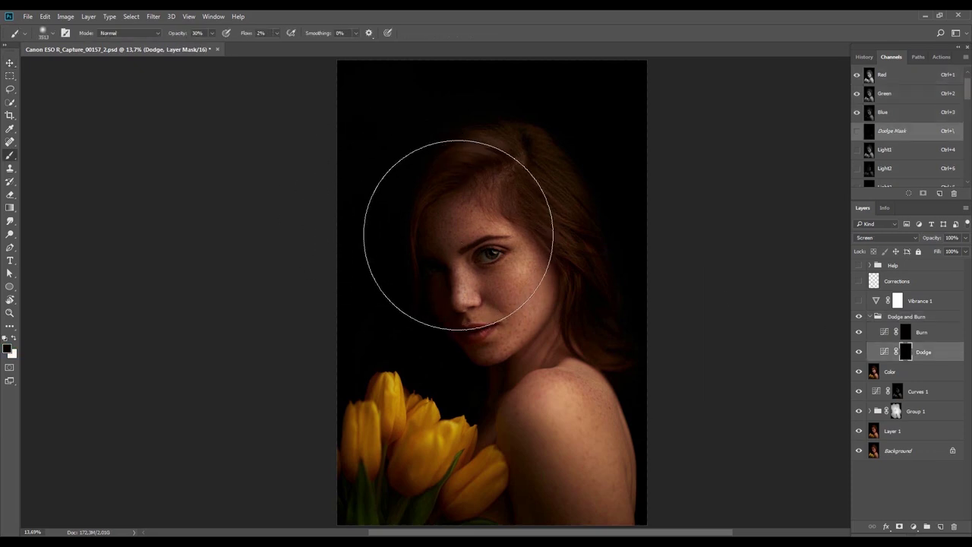
pyautogui.rightClick(458, 234)
pyautogui.write('50')
pyautogui.press('Return')
pyautogui.moveTo(543, 281); pyautogui.dragTo(421, 266)
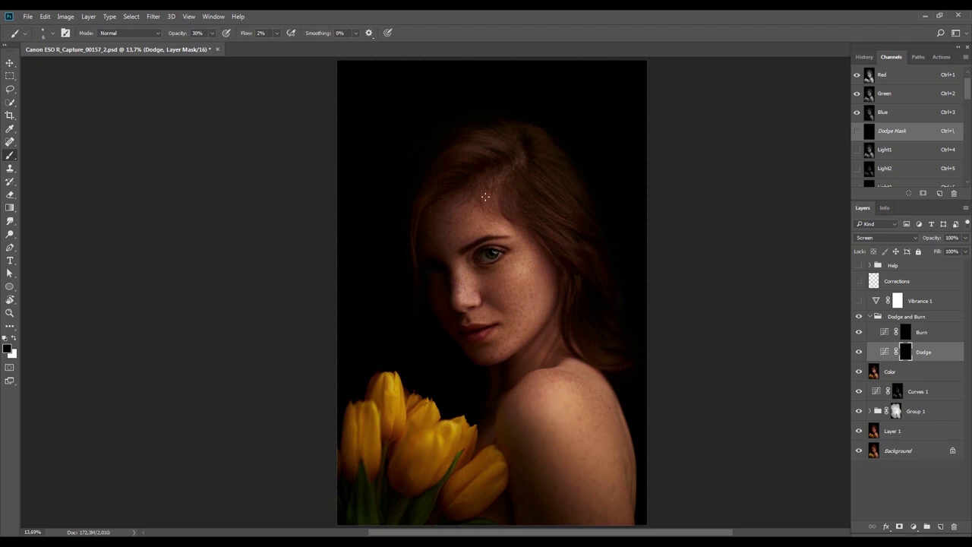
# Paint white on the Dodge mask with a slightly larger brush to brighten dark spots on the cheek
pyautogui.press('r')
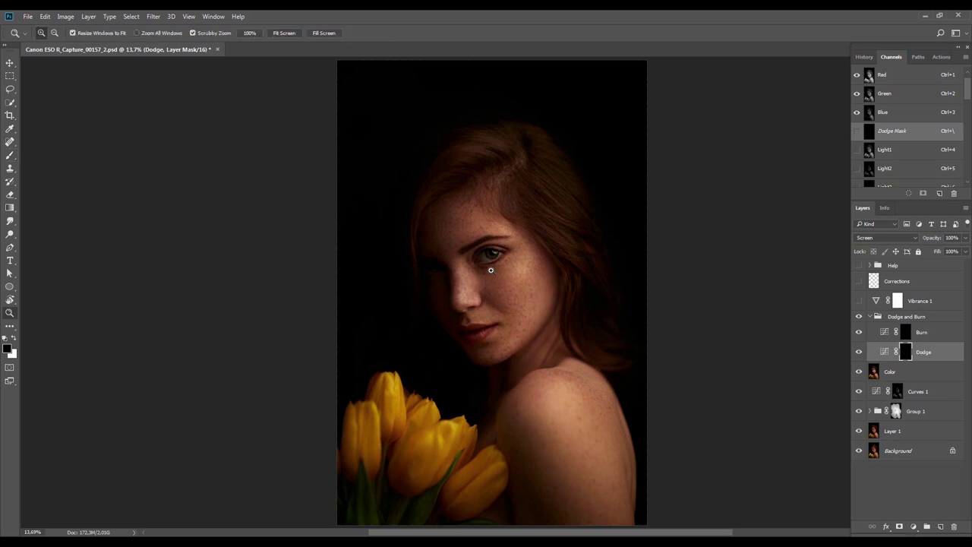
pyautogui.scroll(3, 479, 285)
pyautogui.moveTo(599, 306); pyautogui.dragTo(591, 247)
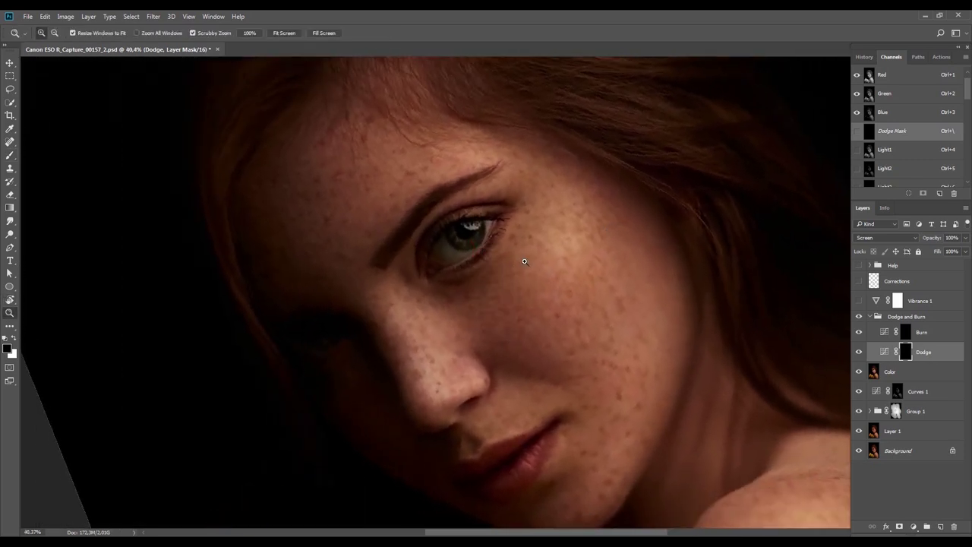
pyautogui.press('z')
pyautogui.moveTo(497, 276); pyautogui.dragTo(525, 278)
pyautogui.press('b')
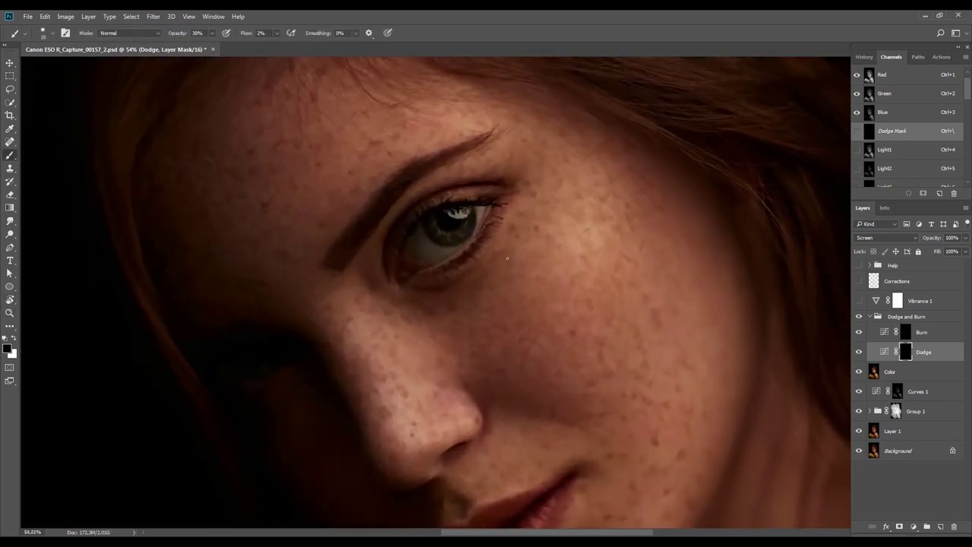
pyautogui.press(']')
pyautogui.press('x')
# Paint white on the Burn mask to darken bright spots on the face, and set the Burn layer's opacity to 39%
pyautogui.click(905, 333)
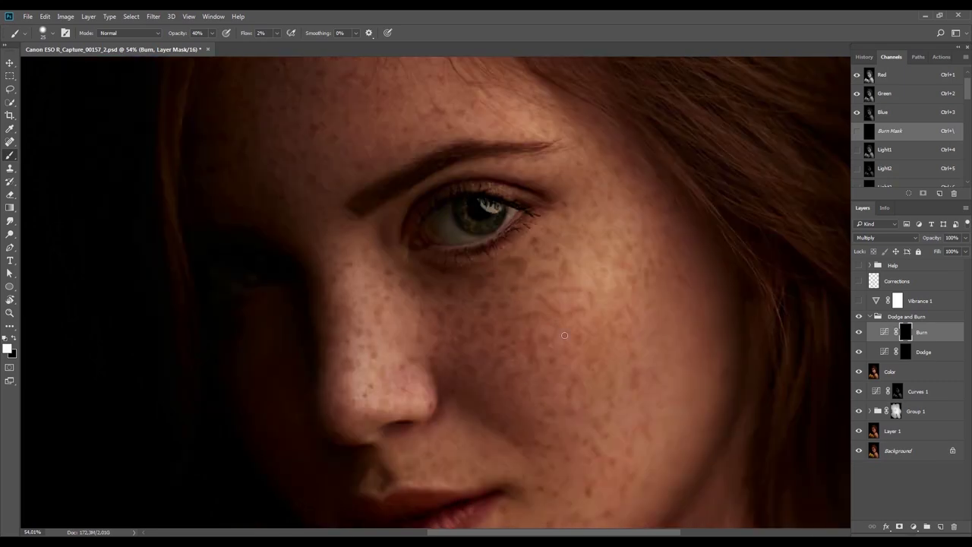
pyautogui.press('z')
pyautogui.moveTo(564, 335); pyautogui.dragTo(502, 338)
pyautogui.moveTo(538, 317); pyautogui.dragTo(519, 256)
pyautogui.moveTo(612, 290); pyautogui.dragTo(829, 335)
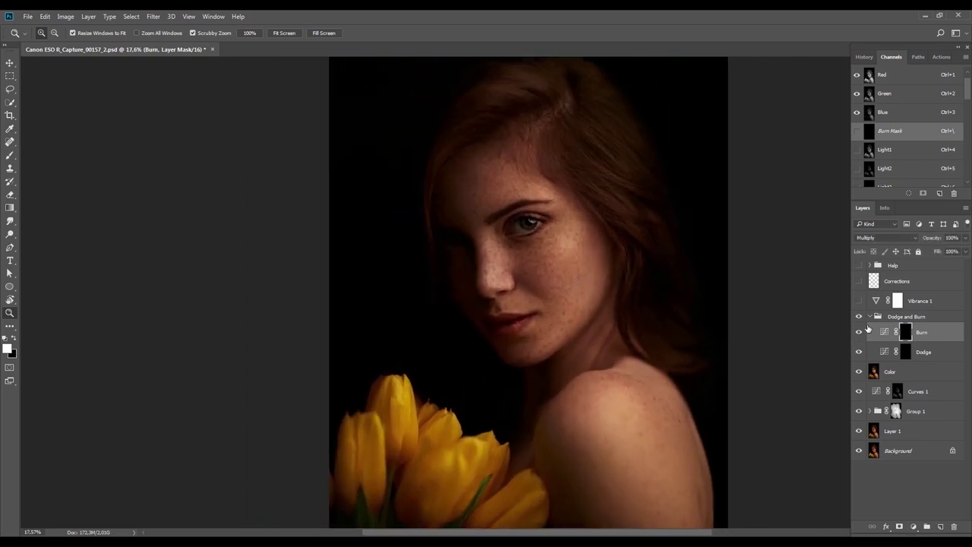
pyautogui.moveTo(940, 239); pyautogui.dragTo(909, 245)
# Inspect the face from a rotated view, and paint more of the cheek below the eye on the Burn mask
pyautogui.press('r')
pyautogui.moveTo(666, 245); pyautogui.dragTo(679, 266)
pyautogui.press('Escape')
pyautogui.press('z')
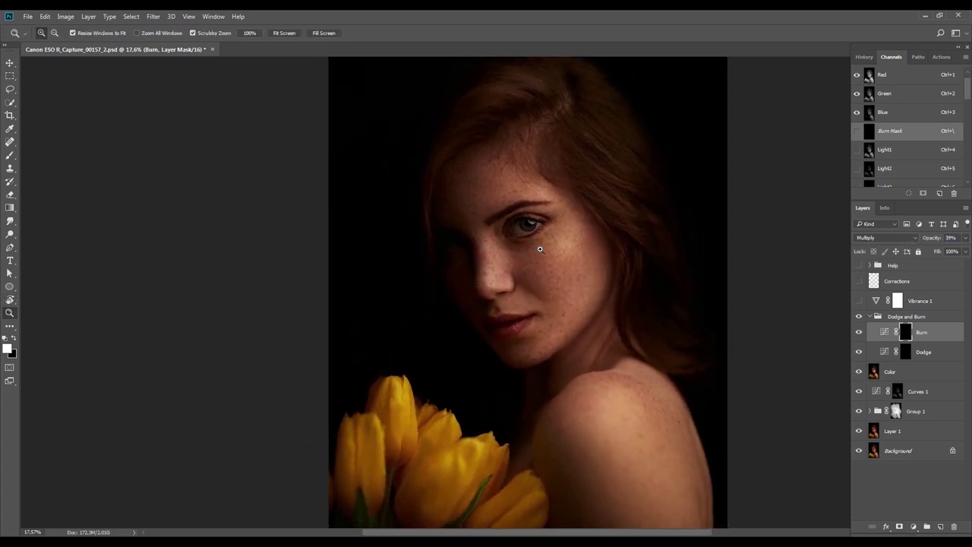
pyautogui.moveTo(534, 240); pyautogui.dragTo(538, 240)
pyautogui.press('b')
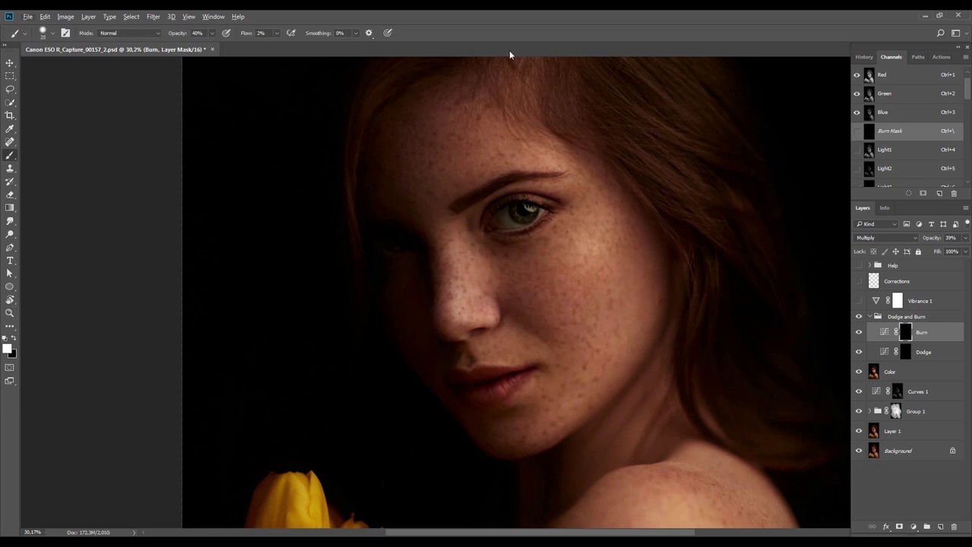
pyautogui.moveTo(532, 259)
pyautogui.mouseDown()
pyautogui.moveTo(547, 265)
pyautogui.moveTo(544, 236)
pyautogui.moveTo(541, 252)
pyautogui.mouseUp()
pyautogui.press('5')
# Compare the portrait with and without the Burn layer, and set the layer's opacity to 48%
pyautogui.click(858, 332)
pyautogui.click(859, 332)
pyautogui.press('x')
pyautogui.press('v')
pyautogui.moveTo(936, 239); pyautogui.dragTo(944, 240)
pyautogui.moveTo(611, 287); pyautogui.dragTo(573, 291)
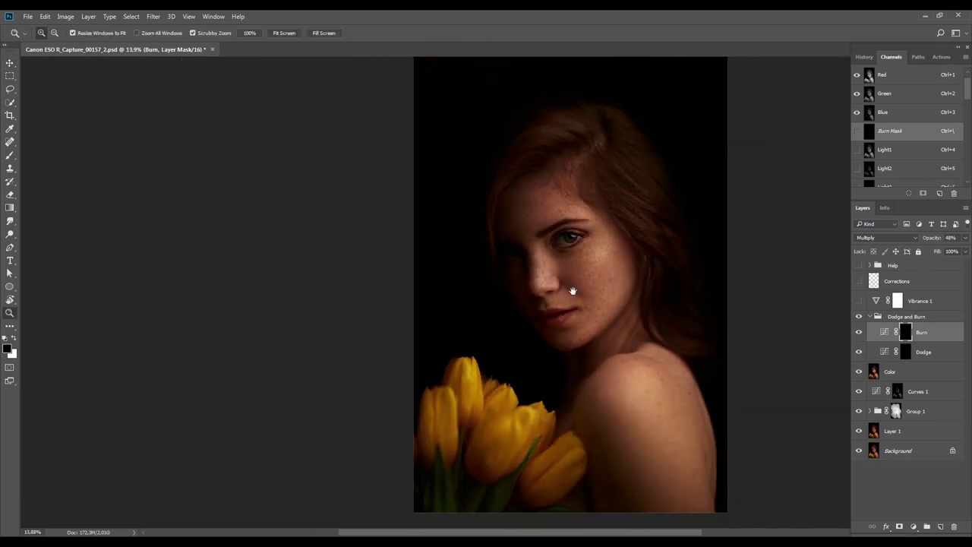
# Set an earlier brush stroke as the history source, and restore part of the Burn mask below the eye with the History Brush
pyautogui.moveTo(501, 286); pyautogui.dragTo(465, 290)
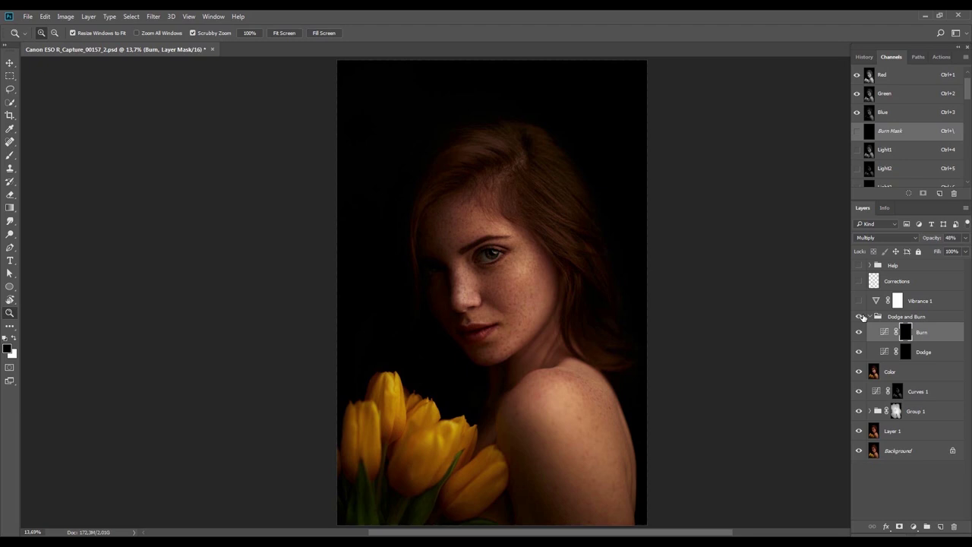
pyautogui.moveTo(466, 272); pyautogui.dragTo(530, 288)
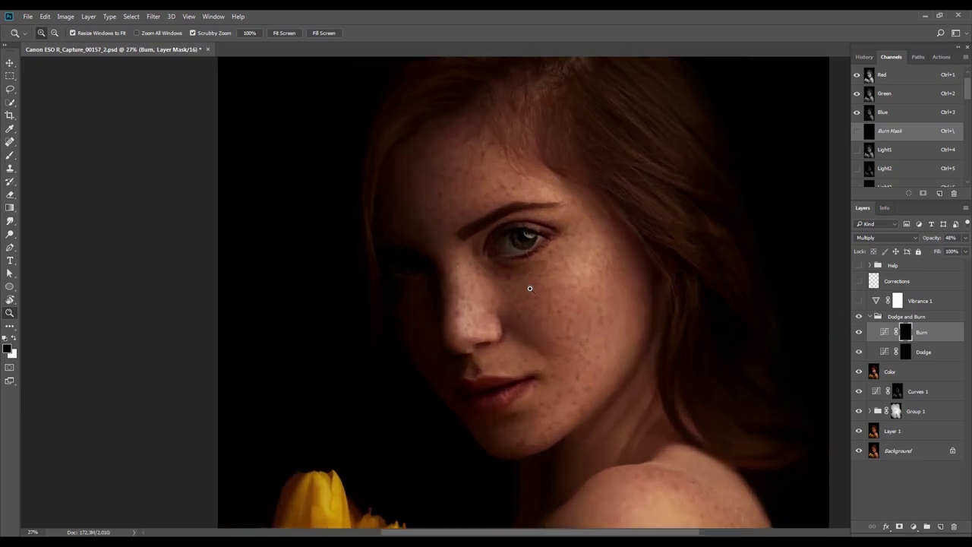
pyautogui.press('b')
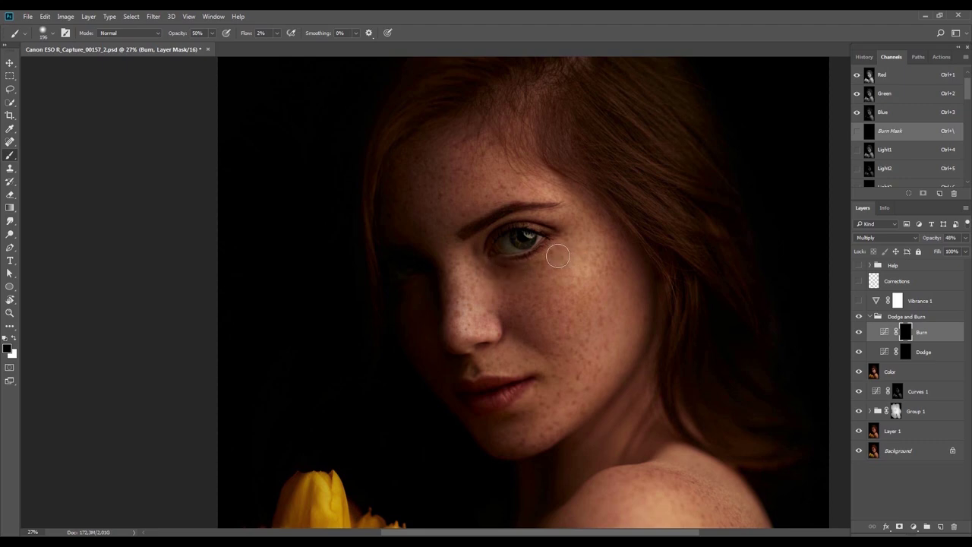
pyautogui.press('x')
pyautogui.click(866, 59)
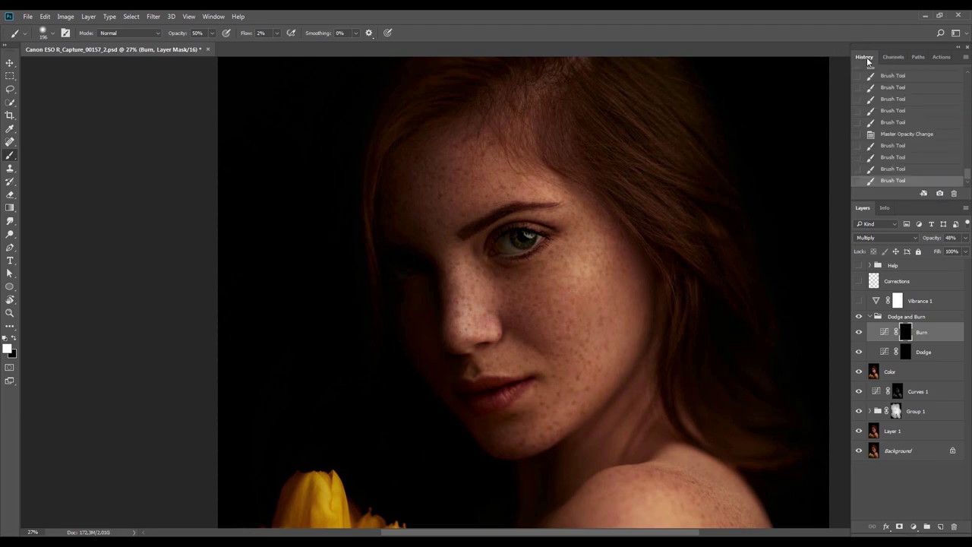
pyautogui.click(859, 100)
pyautogui.press('y')
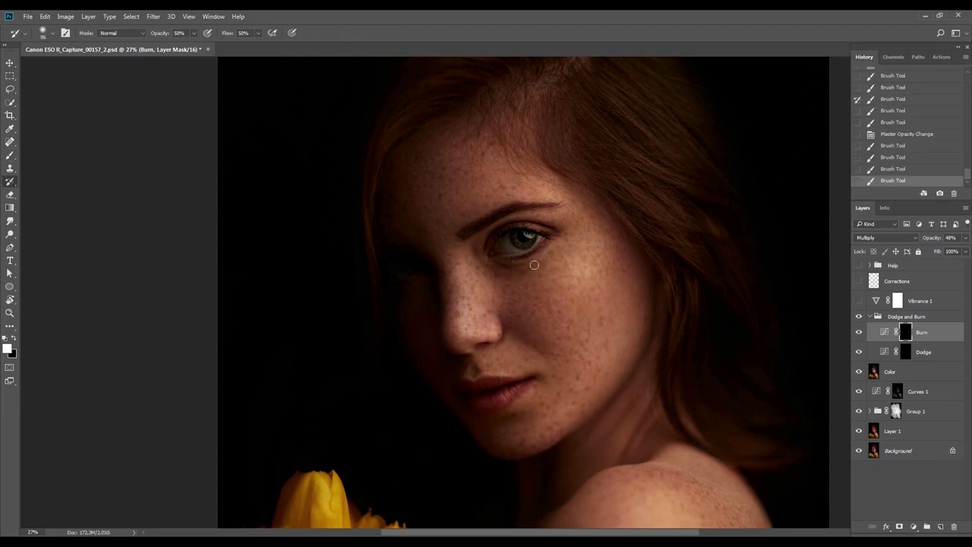
pyautogui.moveTo(497, 287)
pyautogui.mouseDown()
pyautogui.moveTo(524, 290)
pyautogui.moveTo(495, 271)
pyautogui.mouseUp()
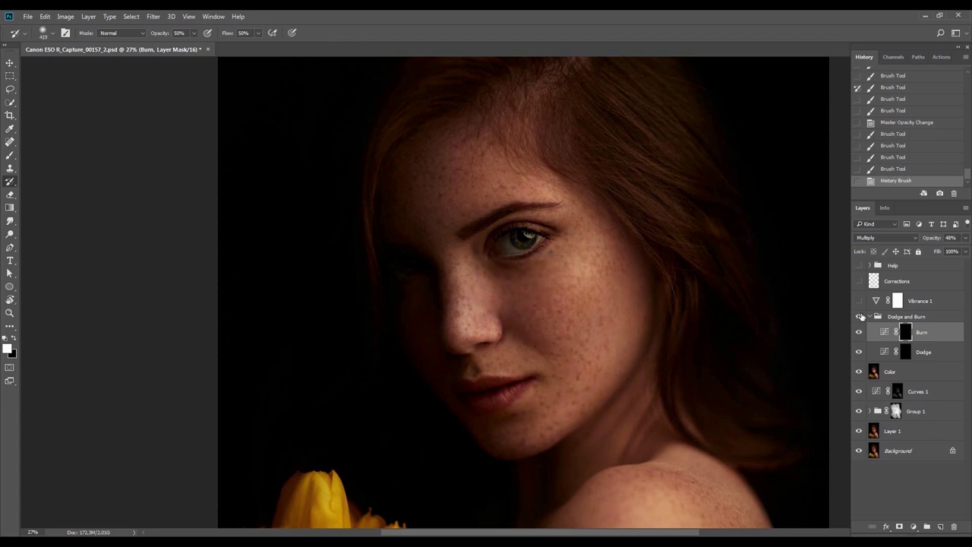
# Compare the portrait with and without the Dodge and Burn group, both close up and in full view
pyautogui.click(860, 317)
pyautogui.click(859, 316)
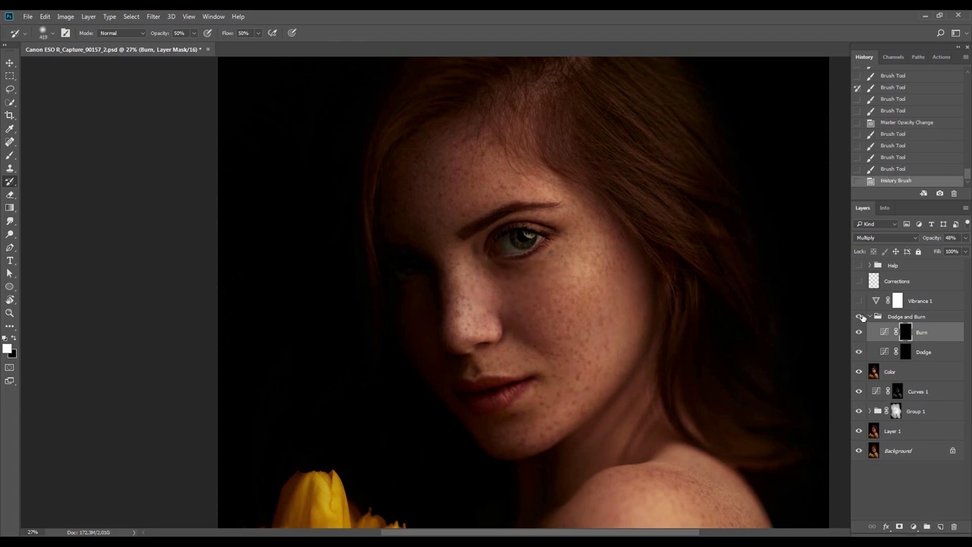
pyautogui.click(902, 58)
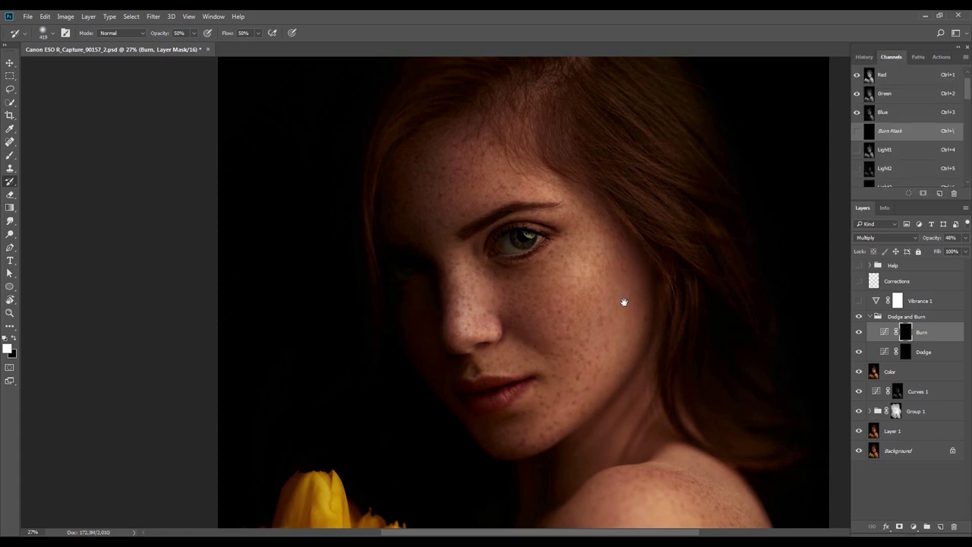
pyautogui.moveTo(625, 304); pyautogui.dragTo(577, 260)
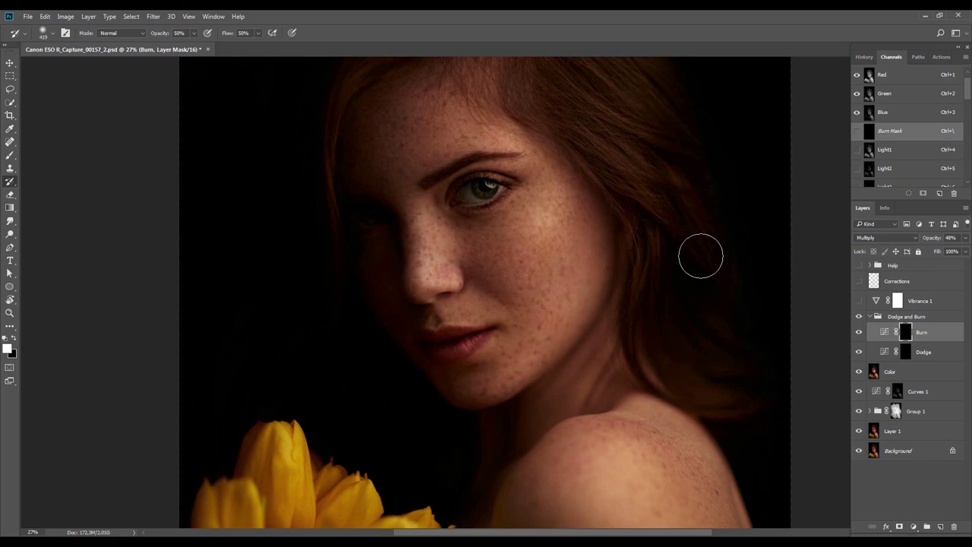
pyautogui.hotkey('ctrl', '0')
pyautogui.press('v')
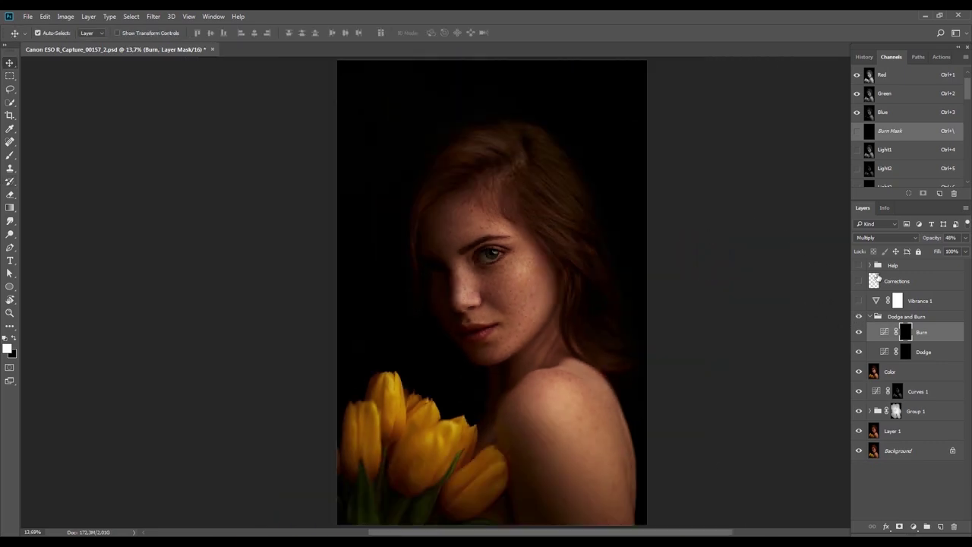
pyautogui.click(869, 316)
pyautogui.click(859, 316)
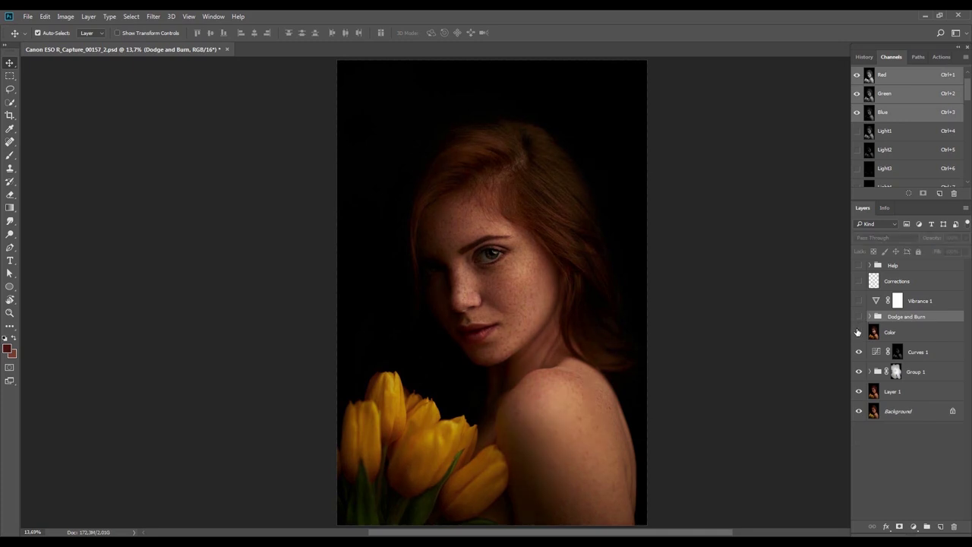
pyautogui.click(859, 317)
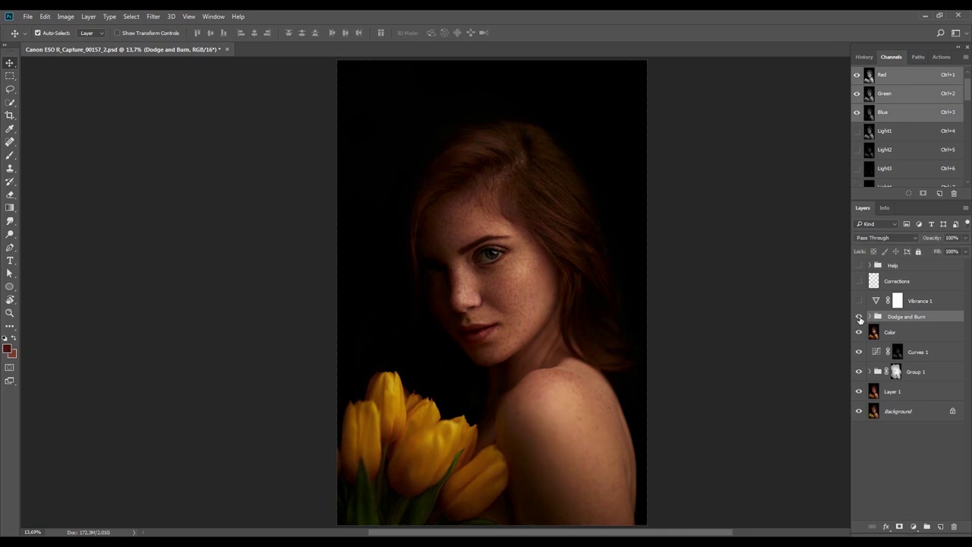
pyautogui.click(859, 317)
pyautogui.click(859, 317)
# Try the Burn layer at 100% opacity, check the face close up, and set the opacity to 70%
pyautogui.press('z')
pyautogui.moveTo(507, 275)
pyautogui.mouseDown()
pyautogui.moveTo(540, 306)
pyautogui.moveTo(670, 342)
pyautogui.mouseUp()
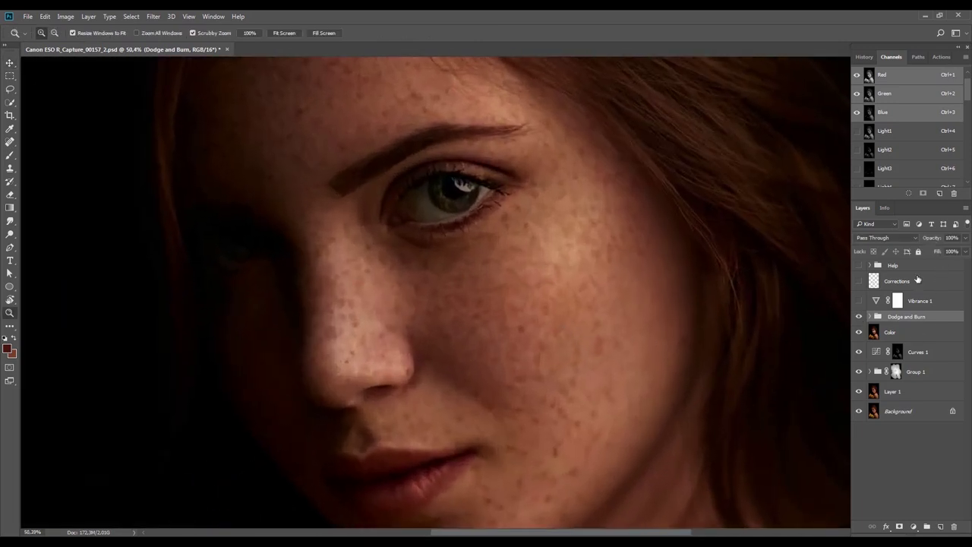
pyautogui.click(869, 316)
pyautogui.click(905, 332)
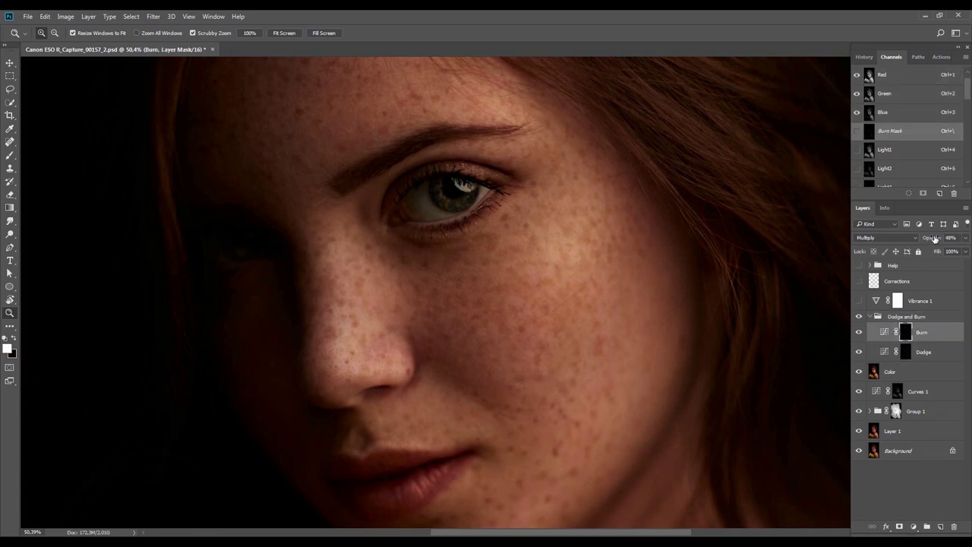
pyautogui.click(949, 238)
pyautogui.moveTo(949, 242); pyautogui.dragTo(966, 242)
pyautogui.moveTo(611, 285)
pyautogui.mouseDown()
pyautogui.moveTo(588, 320)
pyautogui.moveTo(540, 300)
pyautogui.mouseUp()
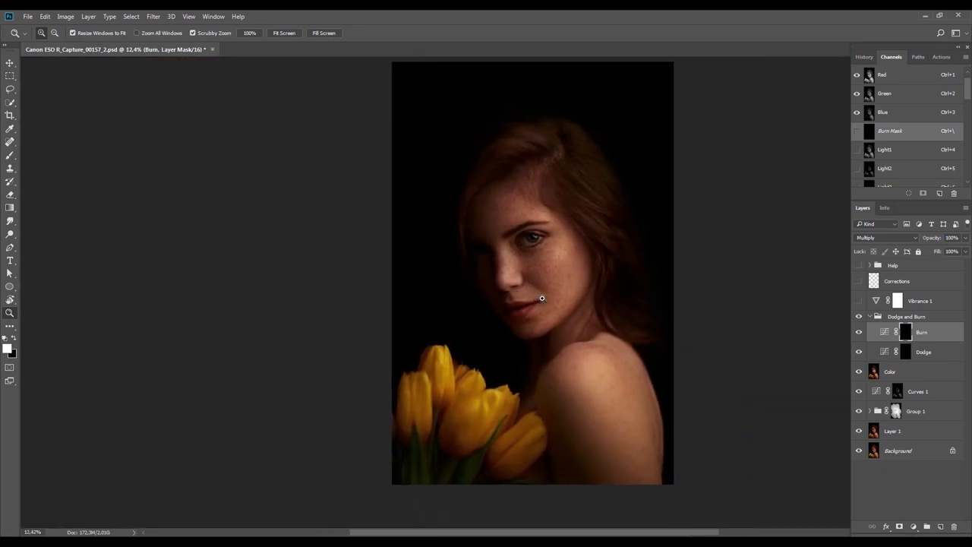
pyautogui.moveTo(553, 256); pyautogui.dragTo(616, 266)
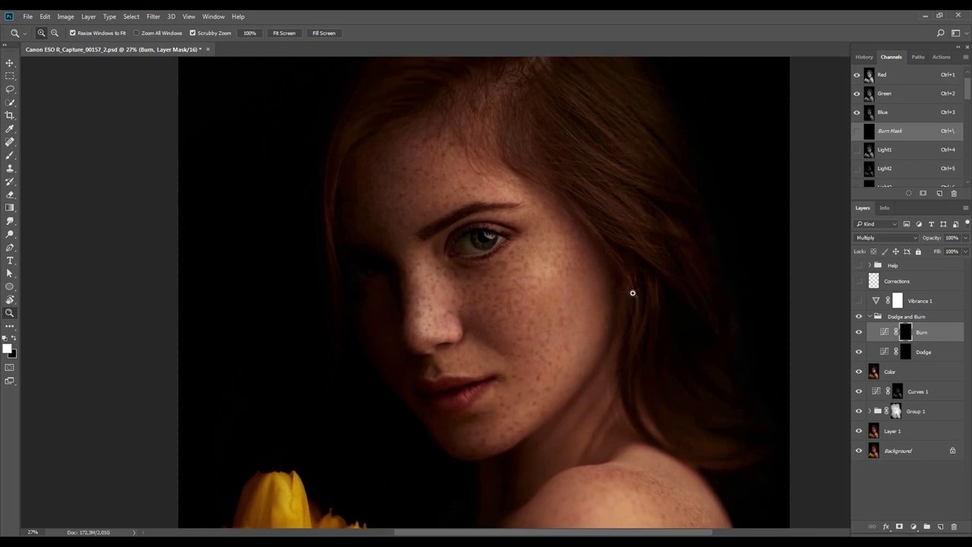
pyautogui.press('v')
pyautogui.press('7')
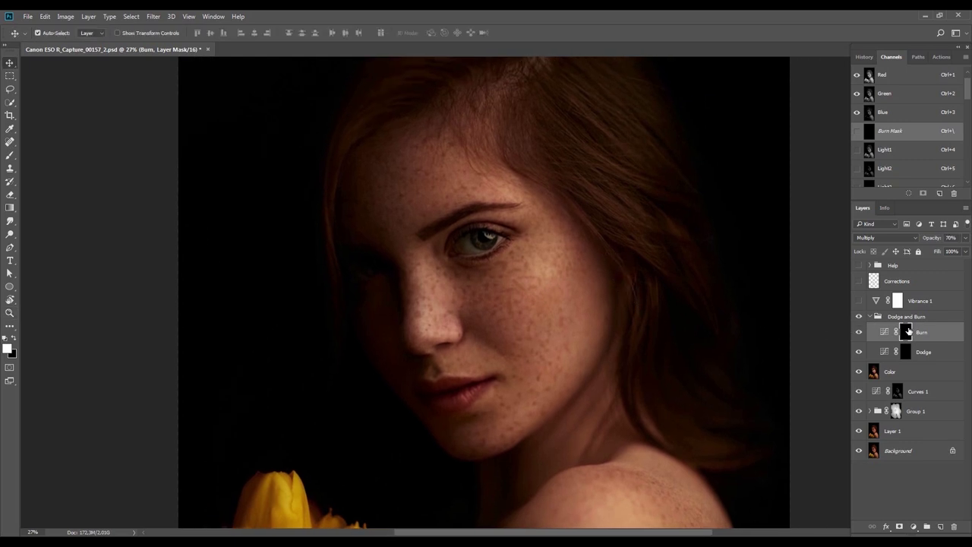
# Touch up the Burn mask below the eye with a larger brush, and set the Burn layer's opacity to 60%
pyautogui.press('b')
pyautogui.moveTo(519, 254); pyautogui.dragTo(531, 254)
pyautogui.press('x')
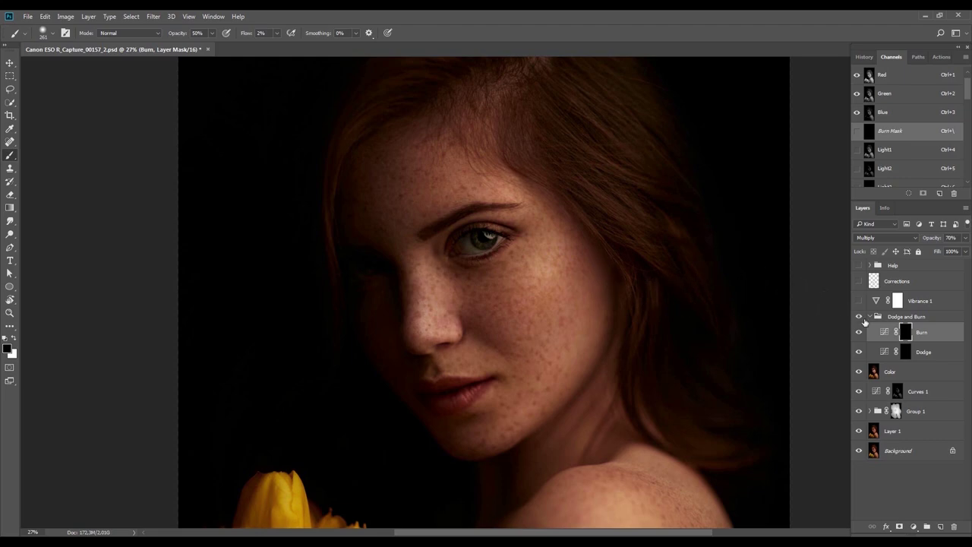
pyautogui.press('v')
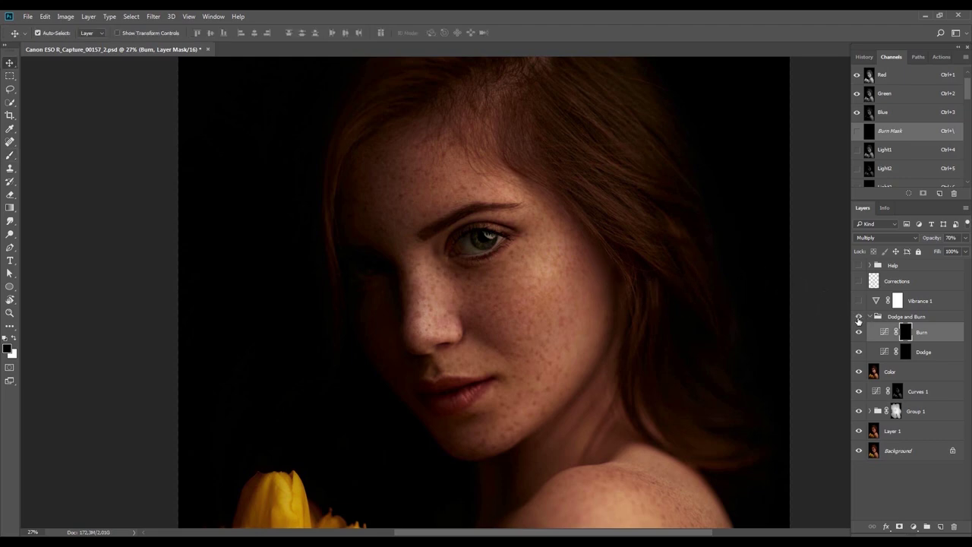
pyautogui.hotkey('ctrl', '0')
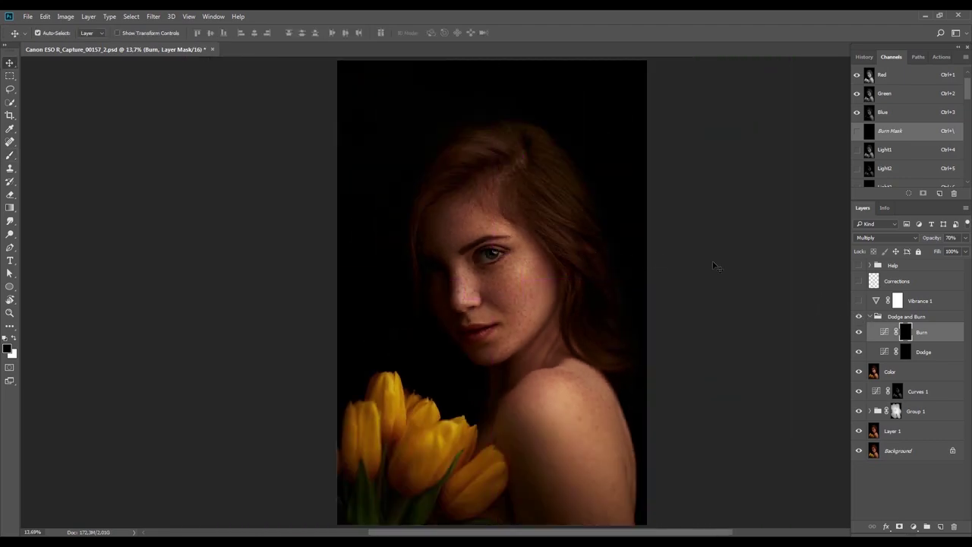
pyautogui.press('6')
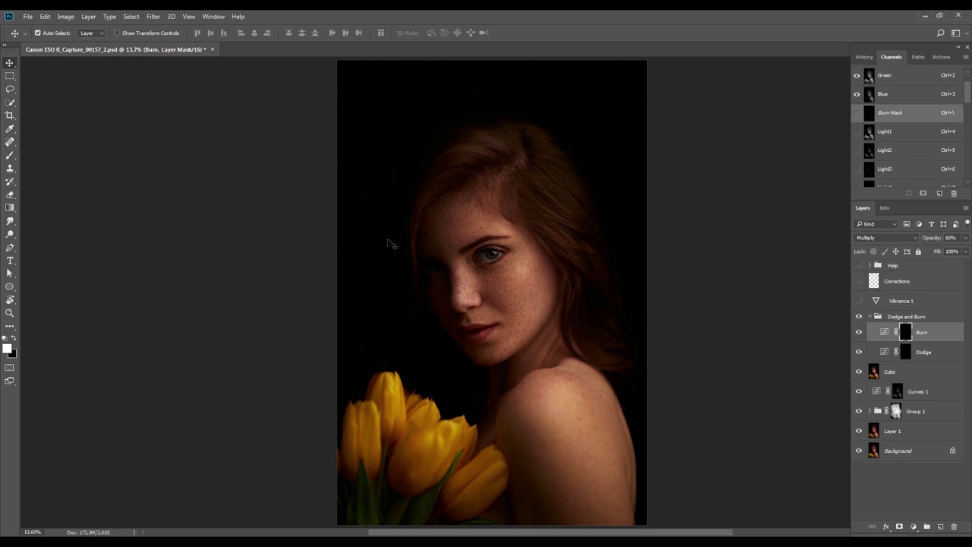
# Select a rectangular area with a fixed 3:4 ratio around the woman and the tulips
pyautogui.click(10, 75)
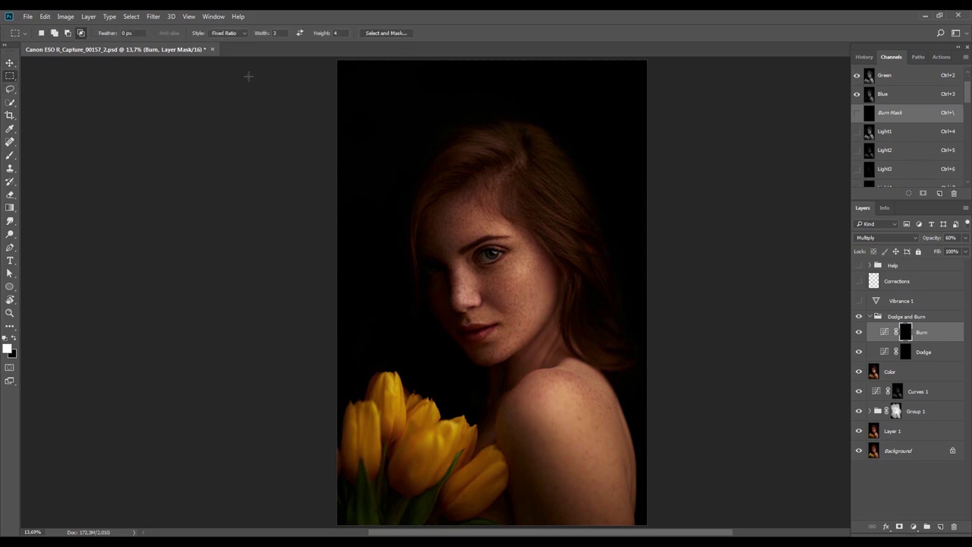
pyautogui.click(240, 35)
pyautogui.click(227, 48)
pyautogui.hotkey('ctrl', '-')
pyautogui.moveTo(465, 179); pyautogui.dragTo(694, 504)
# Crop the image to the 3:4 area, shifting the photo up so its lower edge meets the crop frame
pyautogui.press('c')
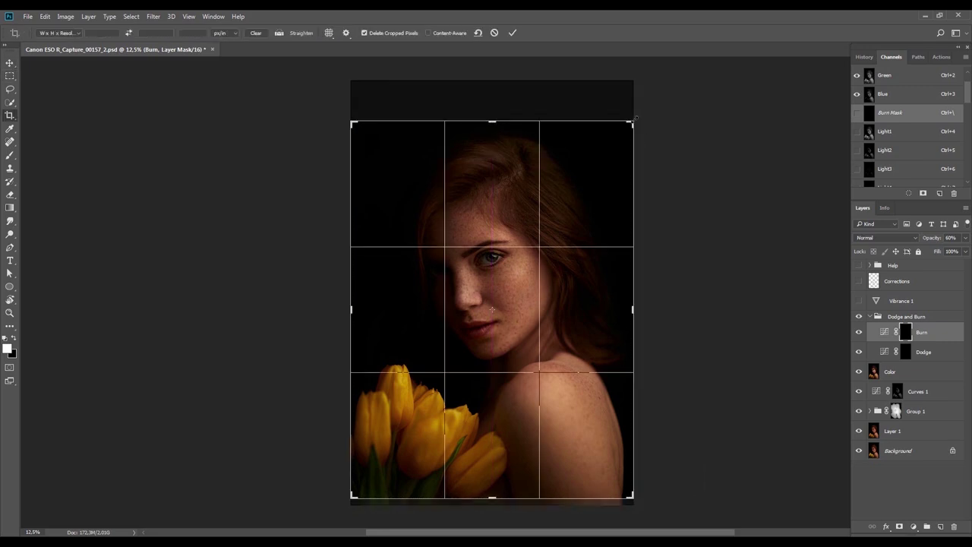
pyautogui.moveTo(567, 212); pyautogui.dragTo(565, 210)
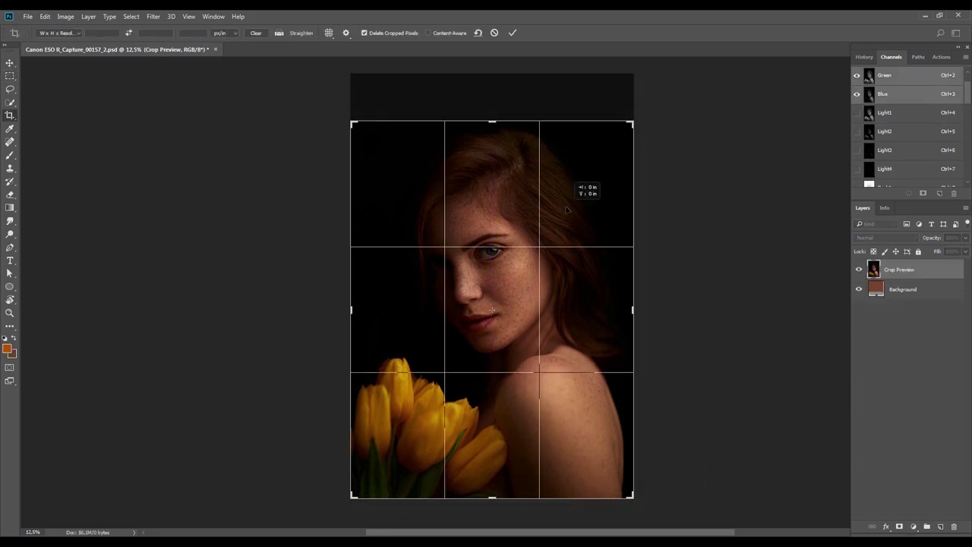
pyautogui.moveTo(566, 210); pyautogui.dragTo(565, 210)
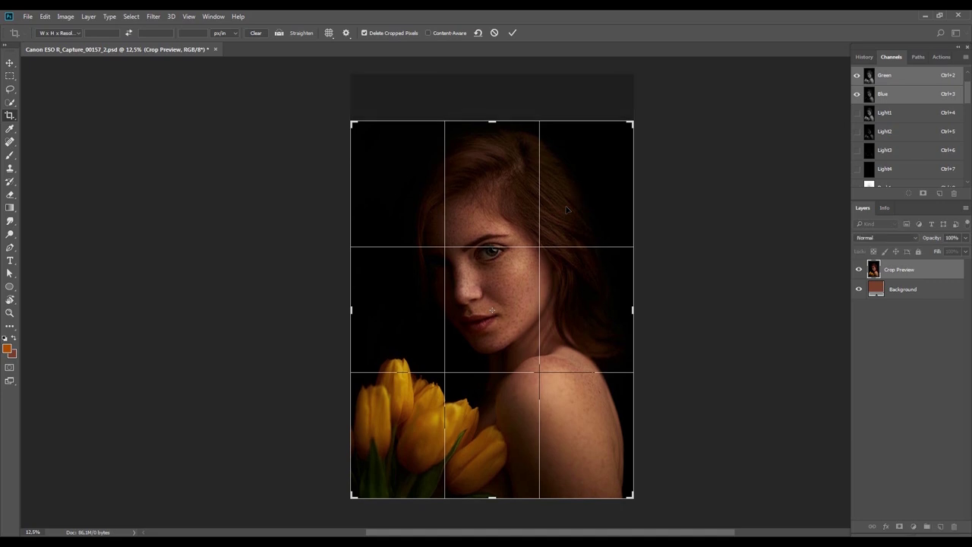
pyautogui.press('Return')
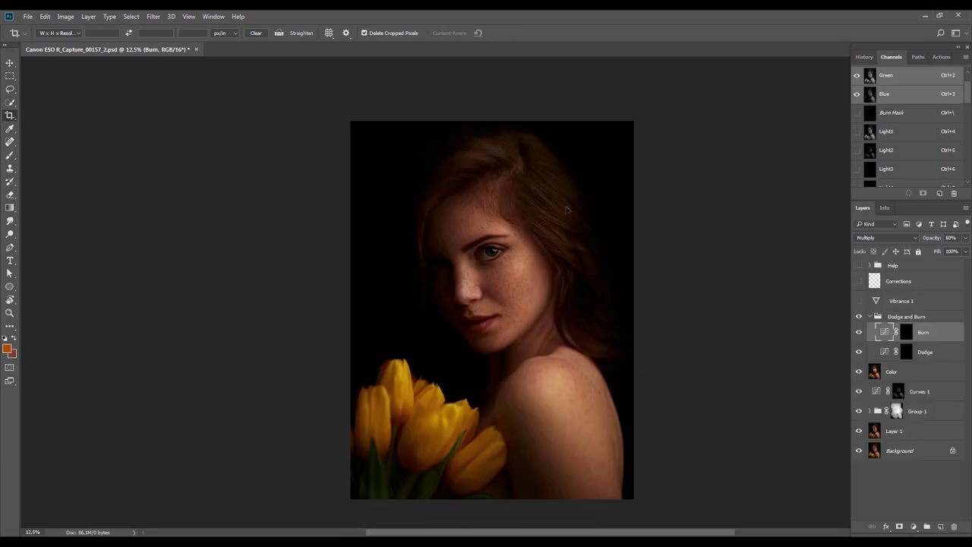
# Examine the cropped portrait at several zoom levels and in full view
pyautogui.hotkey('ctrl', '0')
pyautogui.press('v')
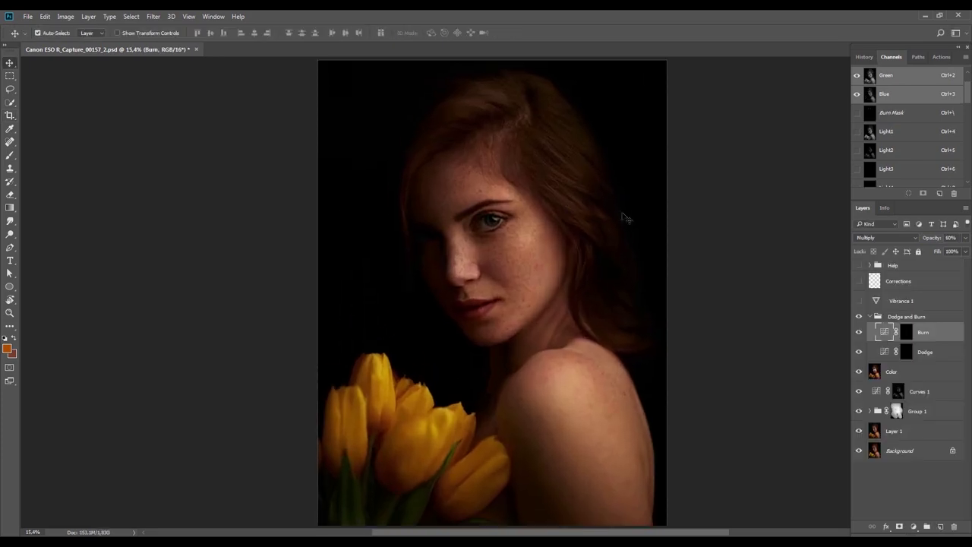
pyautogui.hotkey('ctrl', '-')
pyautogui.hotkey('ctrl', '-')
pyautogui.hotkey('ctrl', '-')
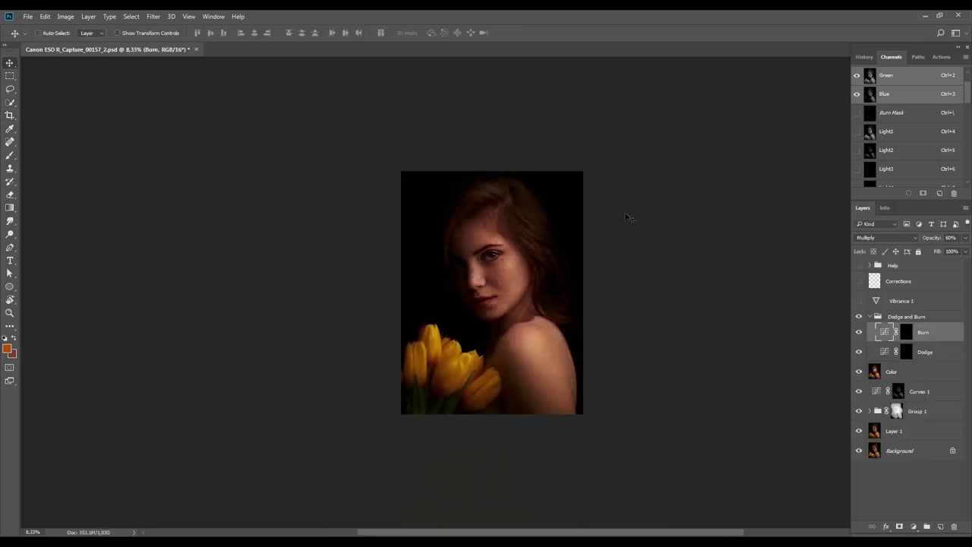
pyautogui.press('z')
pyautogui.moveTo(526, 270); pyautogui.dragTo(564, 314)
pyautogui.press('space')
pyautogui.hotkey('ctrl', '0')
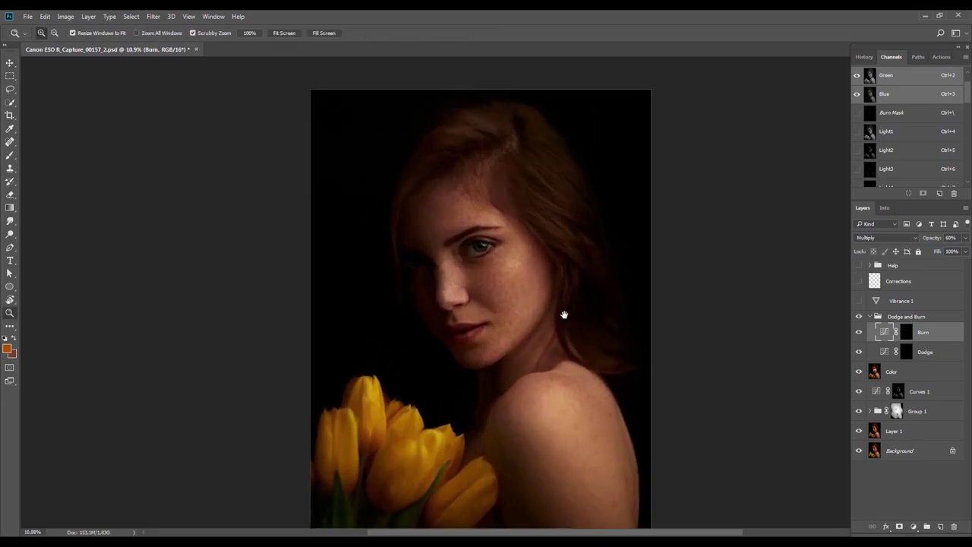
pyautogui.press('v')
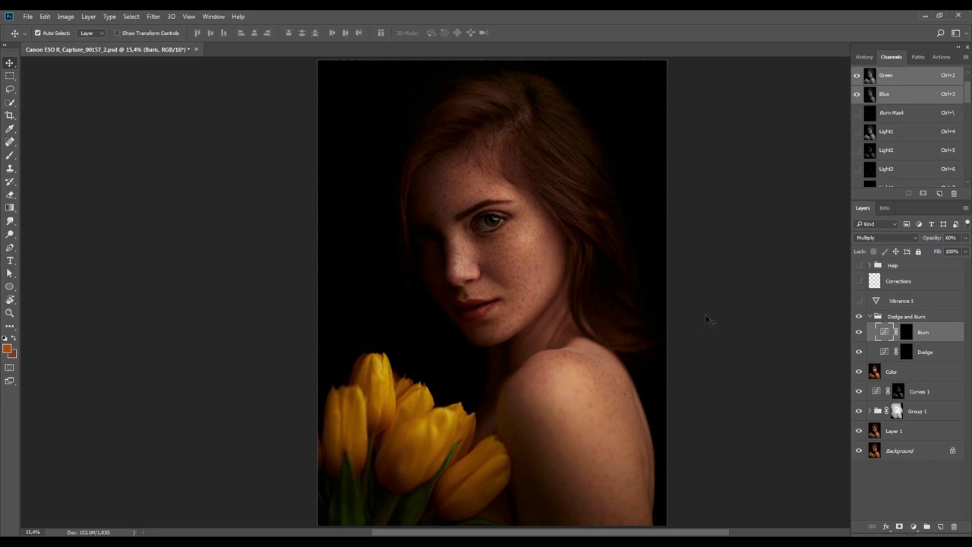
# Merge all visible layers into a new layer above the Dodge and Burn group, and shift its yellows towards orange with Hue/Saturation
pyautogui.click(902, 322)
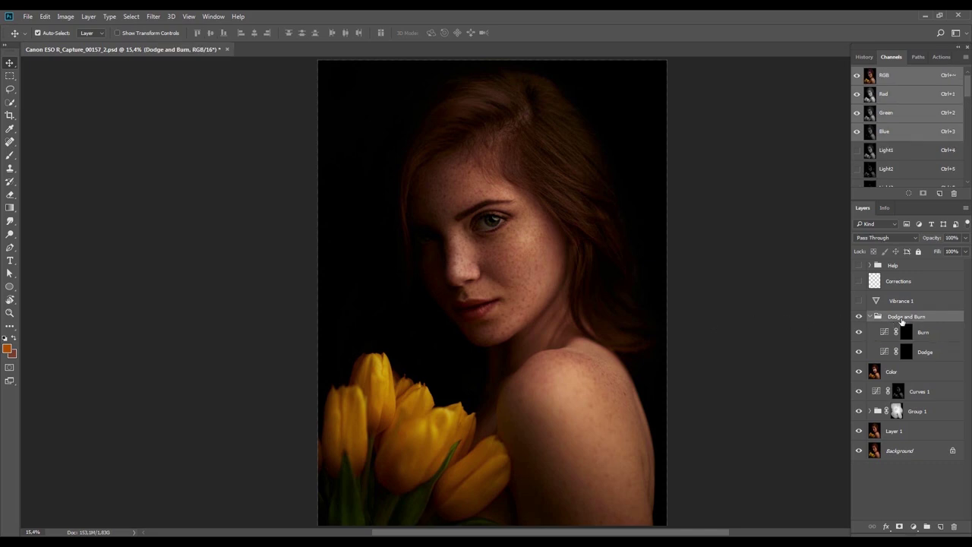
pyautogui.hotkey('ctrl', 'shift', 'alt', 'e')
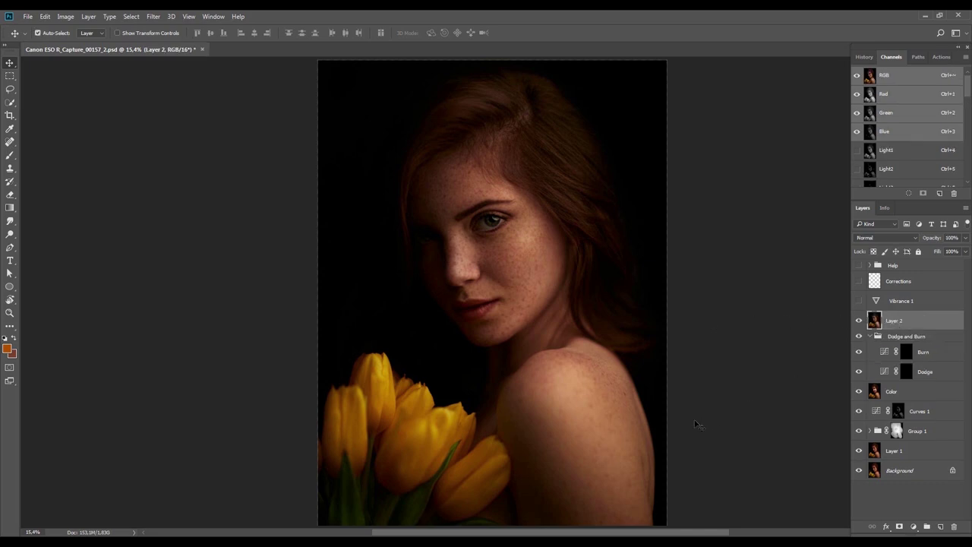
pyautogui.hotkey('ctrl', 'u')
pyautogui.hotkey('alt', '4')
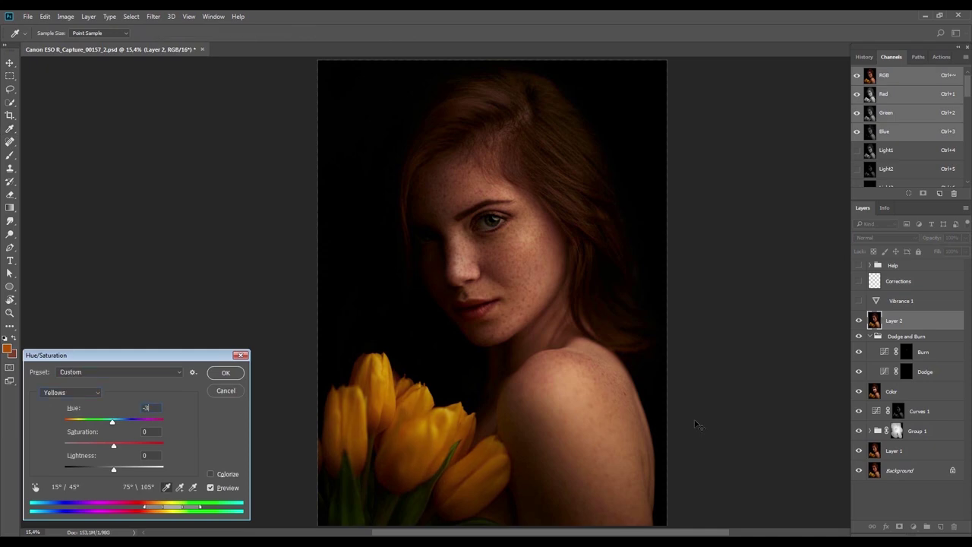
pyautogui.hotkey('shift', 'Down')
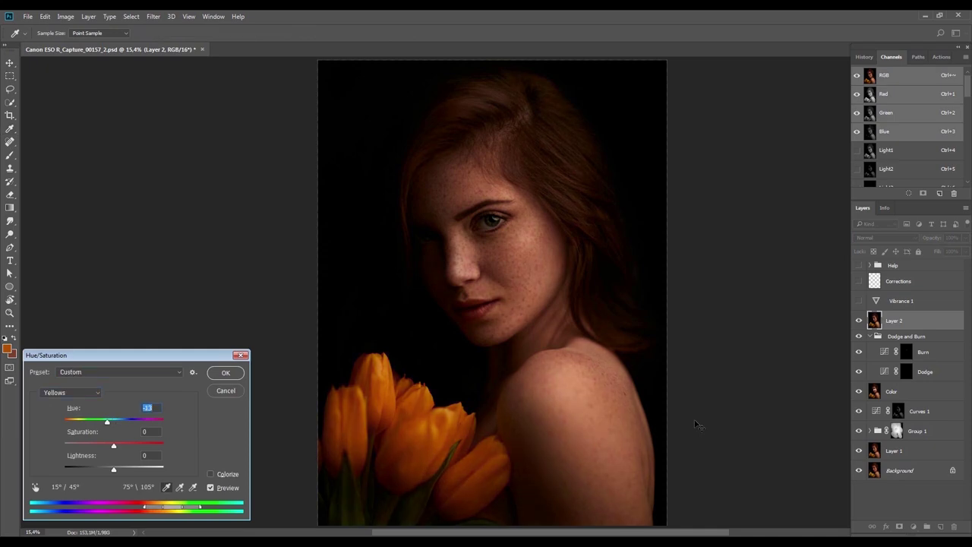
pyautogui.hotkey('shift', 'Up')
pyautogui.press('Return')
pyautogui.hotkey('ctrl', 'z')
pyautogui.hotkey('ctrl', 'z')
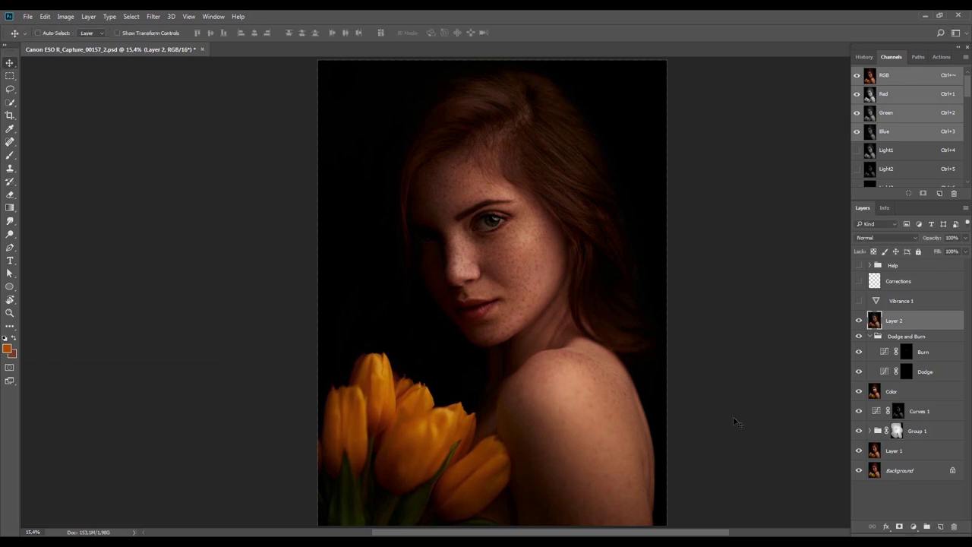
# Hide Layer 2 with a black mask and paint its colour shift back in over the shoulder and back with a white 50% brush
pyautogui.keyDown('alt'); pyautogui.click(899, 526); pyautogui.keyUp('alt')
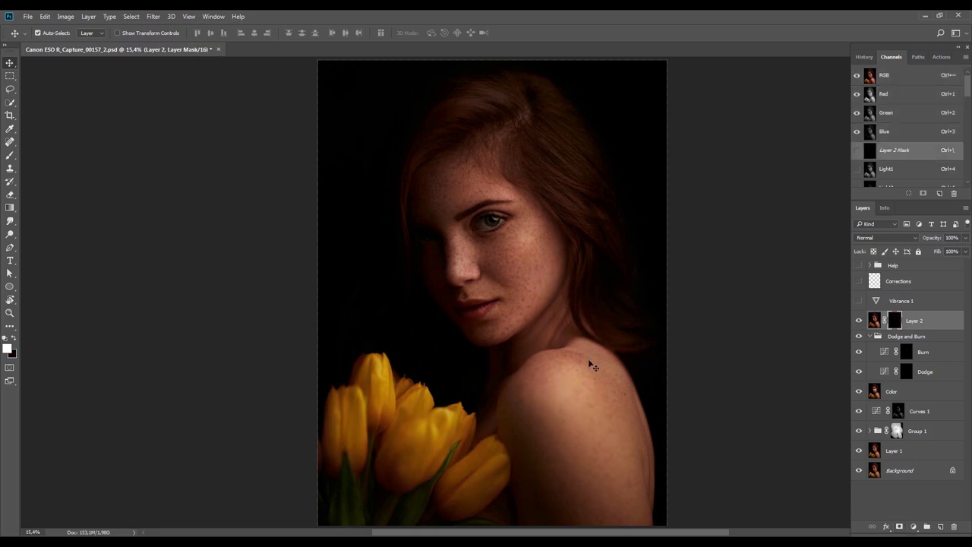
pyautogui.press('b')
pyautogui.press('d')
pyautogui.moveTo(513, 340); pyautogui.dragTo(541, 348)
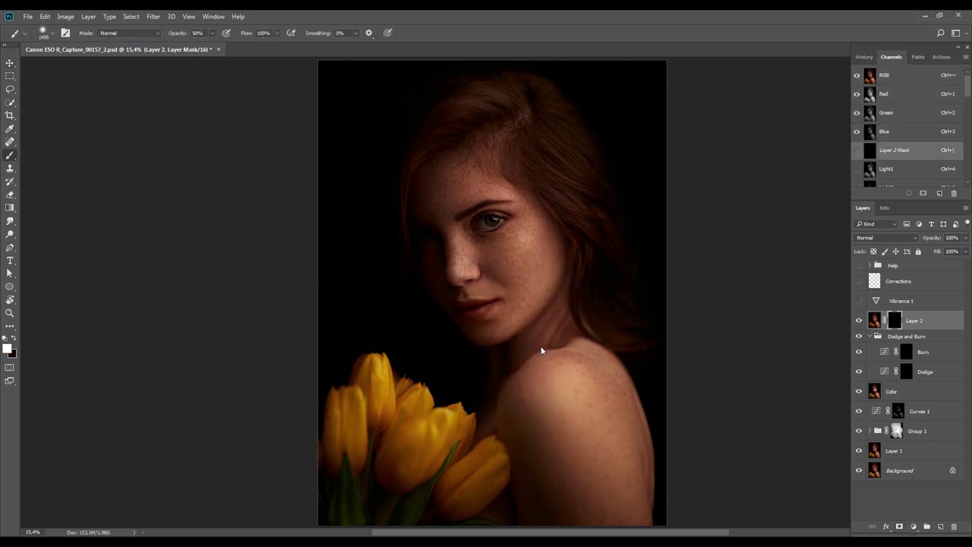
pyautogui.moveTo(628, 518)
pyautogui.mouseDown()
pyautogui.moveTo(605, 393)
pyautogui.moveTo(595, 389)
pyautogui.mouseUp()
pyautogui.moveTo(554, 417); pyautogui.dragTo(536, 411)
pyautogui.moveTo(587, 371)
pyautogui.mouseDown()
pyautogui.moveTo(648, 499)
pyautogui.moveTo(598, 485)
pyautogui.moveTo(538, 424)
pyautogui.moveTo(489, 409)
pyautogui.mouseUp()
pyautogui.press('x')
pyautogui.press('x')
pyautogui.press('v')
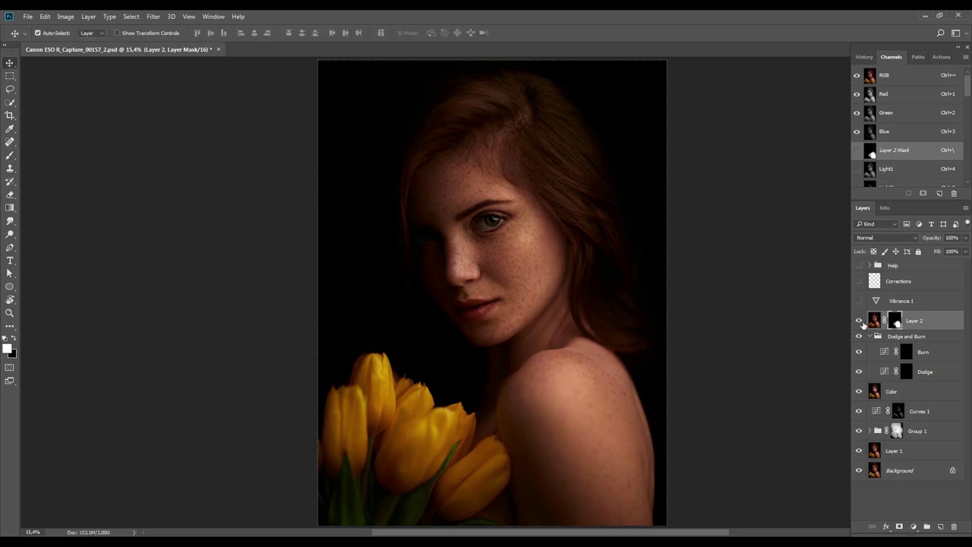
pyautogui.click(860, 321)
# Merge all visible layers into a new top layer and shift its yellows slightly towards orange with Hue/Saturation
pyautogui.hotkey('ctrl', 'alt', 'shift', 'e')
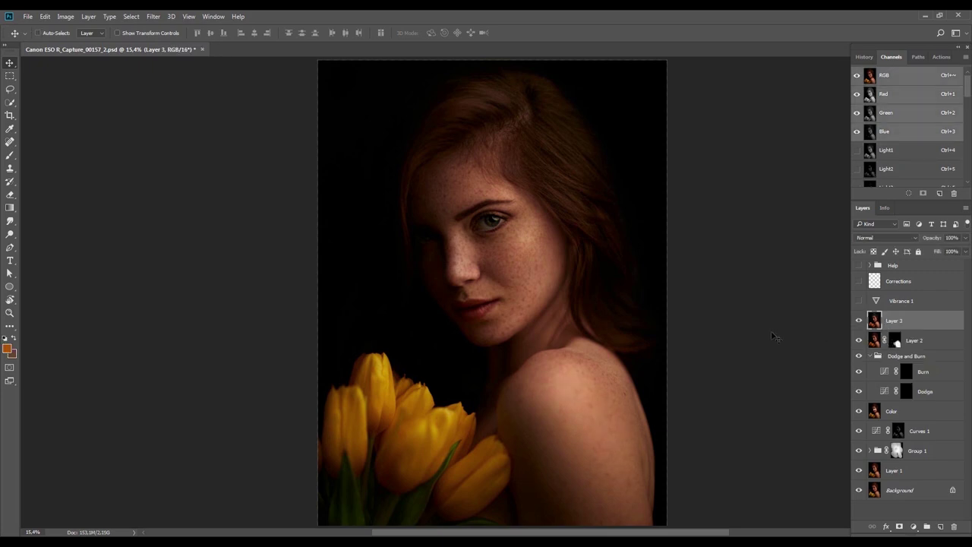
pyautogui.hotkey('ctrl', 'u')
pyautogui.hotkey('shift', 'Down')
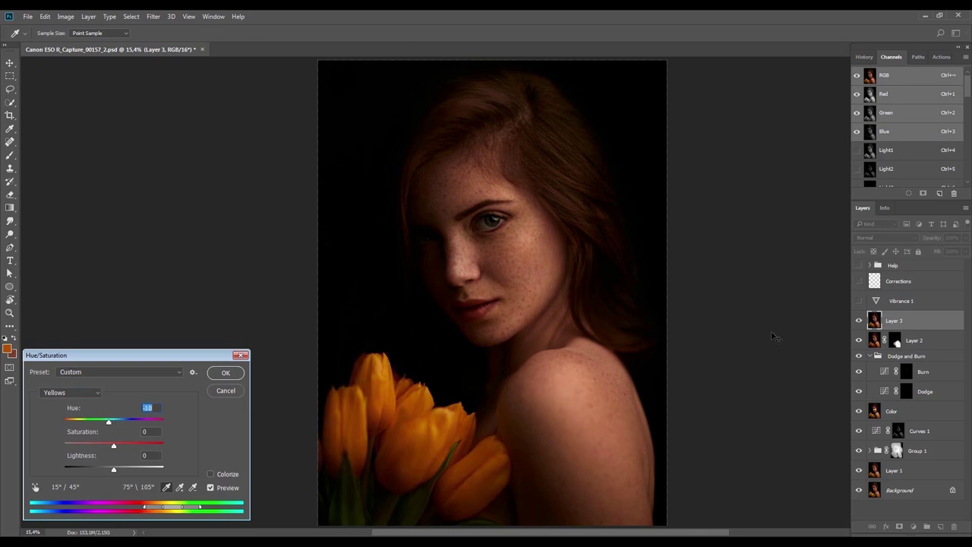
pyautogui.hotkey('shift', 'Up')
pyautogui.hotkey('shift', 'Down')
pyautogui.hotkey('shift', 'Up')
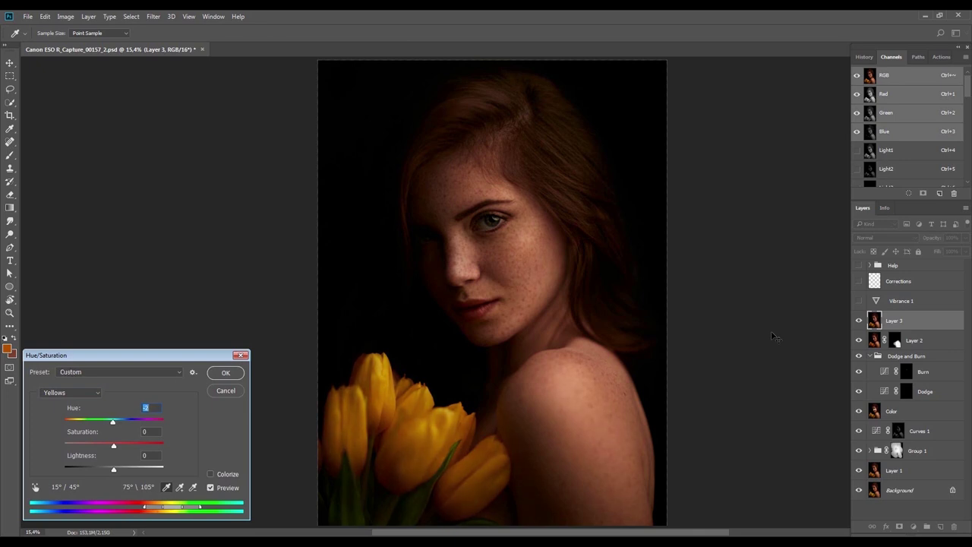
pyautogui.press('Return')
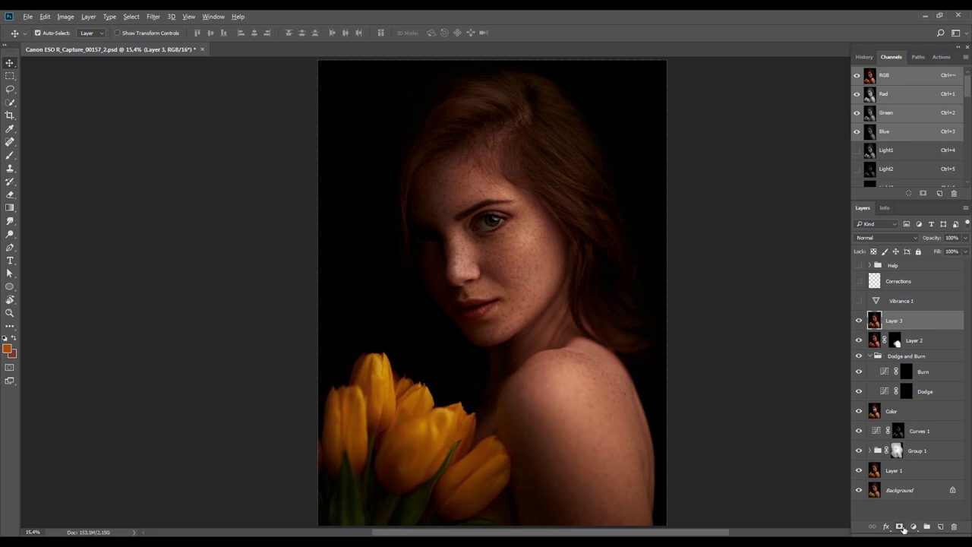
# Hide Layer 3 with a black mask and set up a white brush with 25% hardness
pyautogui.keyDown('alt'); pyautogui.click(899, 525); pyautogui.keyUp('alt')
pyautogui.press('d')
pyautogui.press('b')
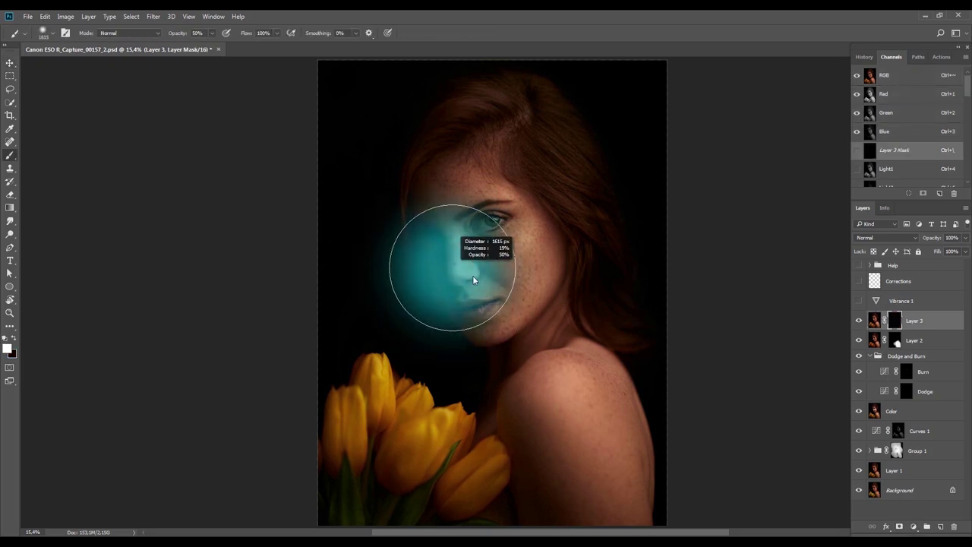
pyautogui.rightClick(483, 266)
pyautogui.doubleClick(584, 303)
pyautogui.write('25')
pyautogui.press('Return')
# Raise the brush opacity to 100% and paint Layer 3's colour shift in over the face, hair, shoulder and back
pyautogui.moveTo(517, 307)
pyautogui.mouseDown()
pyautogui.moveTo(510, 310)
pyautogui.moveTo(477, 249)
pyautogui.moveTo(464, 205)
pyautogui.mouseUp()
pyautogui.press('0')
pyautogui.moveTo(577, 420)
pyautogui.mouseDown()
pyautogui.moveTo(510, 347)
pyautogui.moveTo(473, 121)
pyautogui.moveTo(615, 357)
pyautogui.moveTo(603, 274)
pyautogui.mouseUp()
pyautogui.moveTo(608, 483)
pyautogui.mouseDown()
pyautogui.moveTo(565, 471)
pyautogui.moveTo(533, 398)
pyautogui.moveTo(506, 375)
pyautogui.moveTo(567, 407)
pyautogui.moveTo(565, 504)
pyautogui.moveTo(558, 356)
pyautogui.mouseUp()
pyautogui.moveTo(595, 382); pyautogui.dragTo(552, 429)
pyautogui.moveTo(588, 354); pyautogui.dragTo(584, 424)
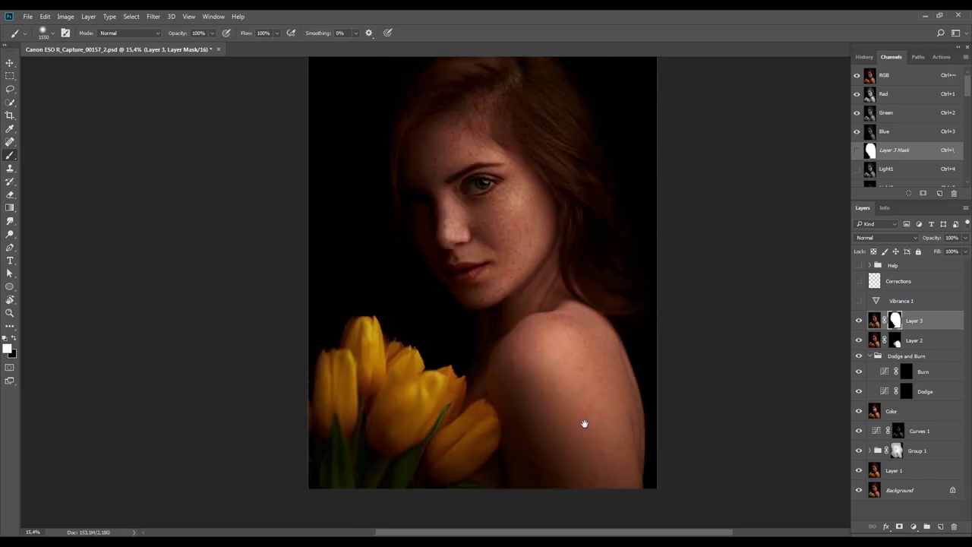
# Refine the Layer 3 mask with a smaller brush where the tulips meet the shoulder, and compare the layer hidden and shown
pyautogui.moveTo(512, 426); pyautogui.dragTo(482, 431)
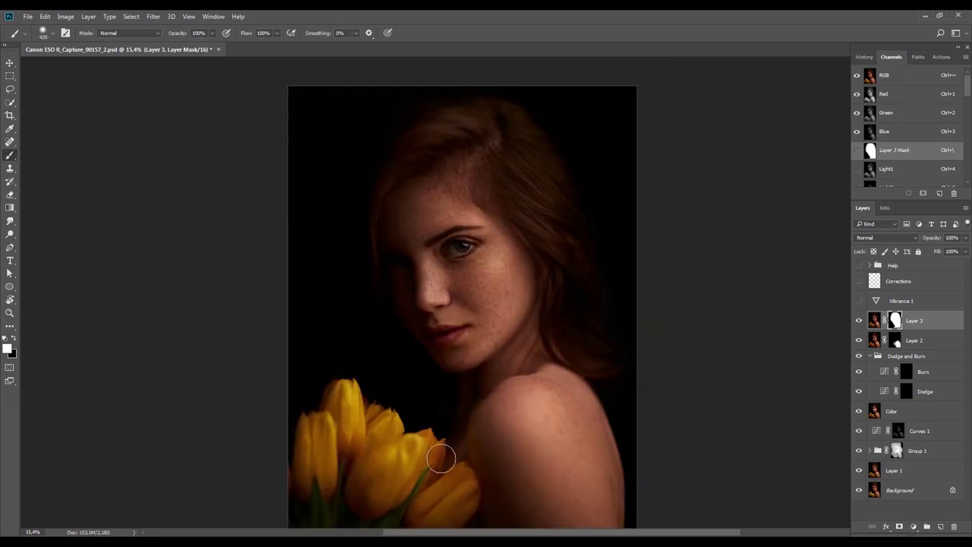
pyautogui.moveTo(431, 496); pyautogui.dragTo(458, 466)
pyautogui.press('v')
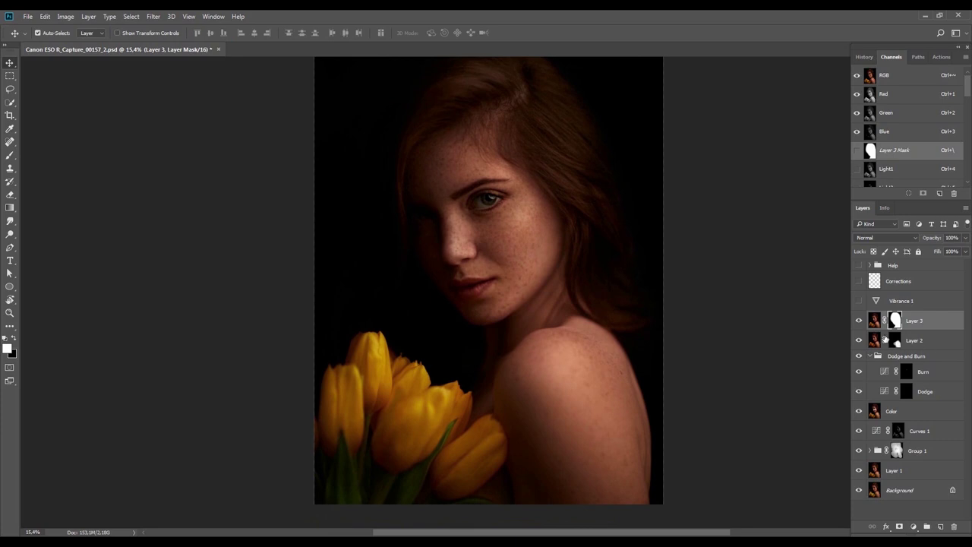
pyautogui.click(859, 321)
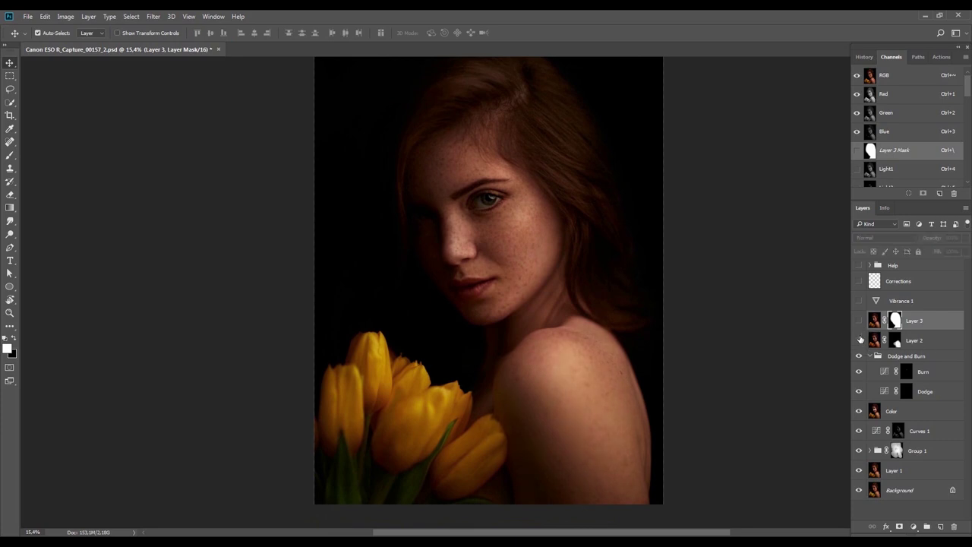
pyautogui.click(859, 322)
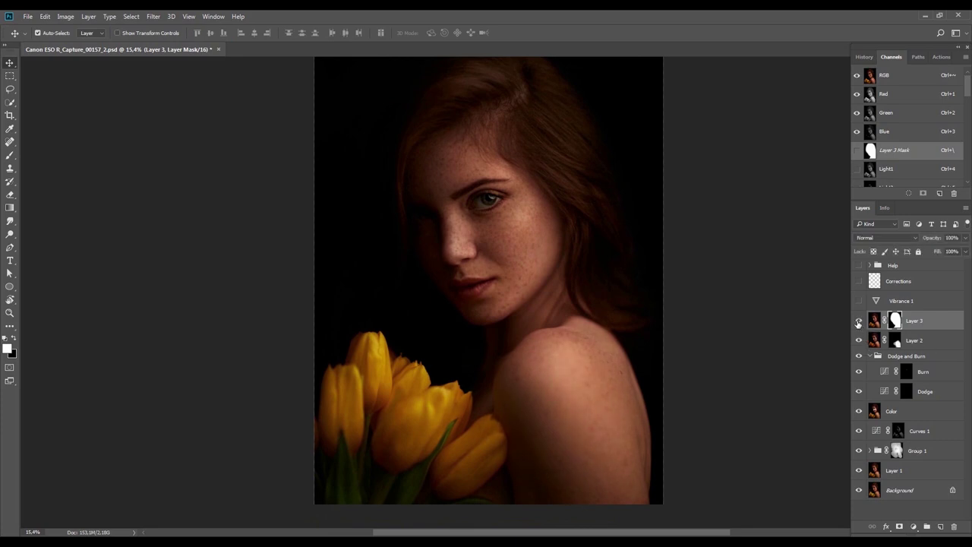